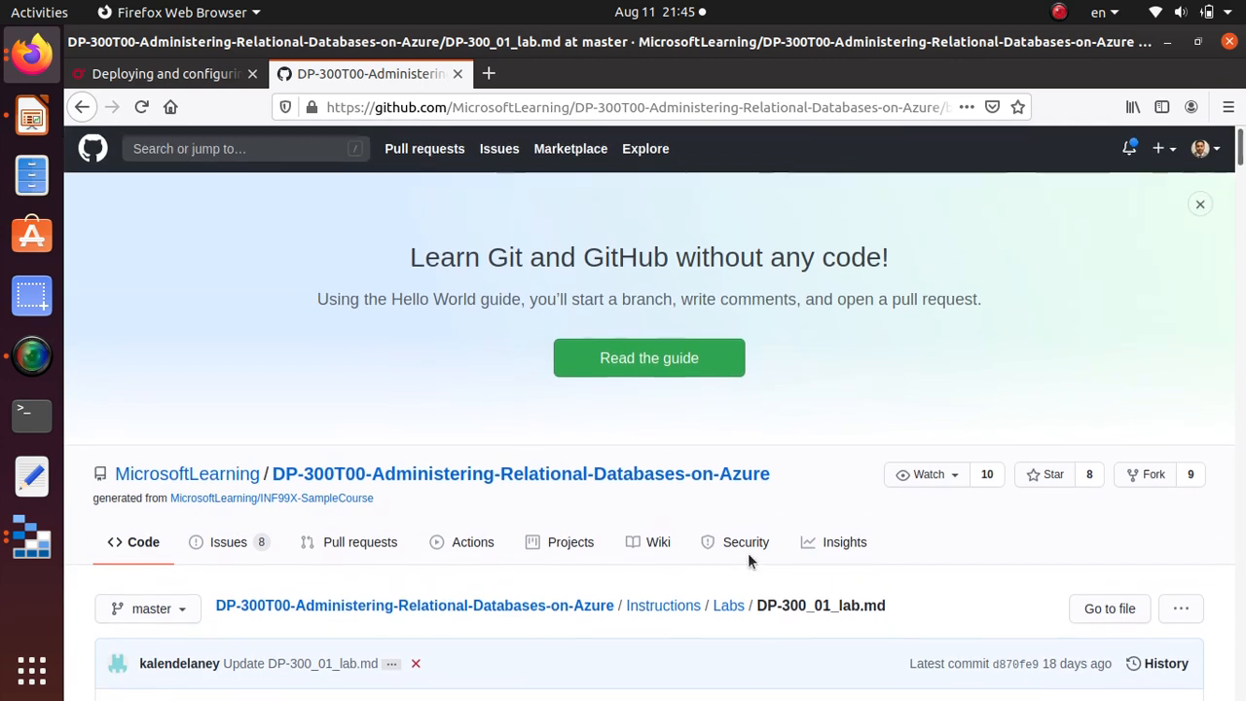
Fork the MicrosoftLearning DP-300T00-Administering-Relational-Databases-on-Azure repository to the personal account
scroll(750, 540, "down", 2)
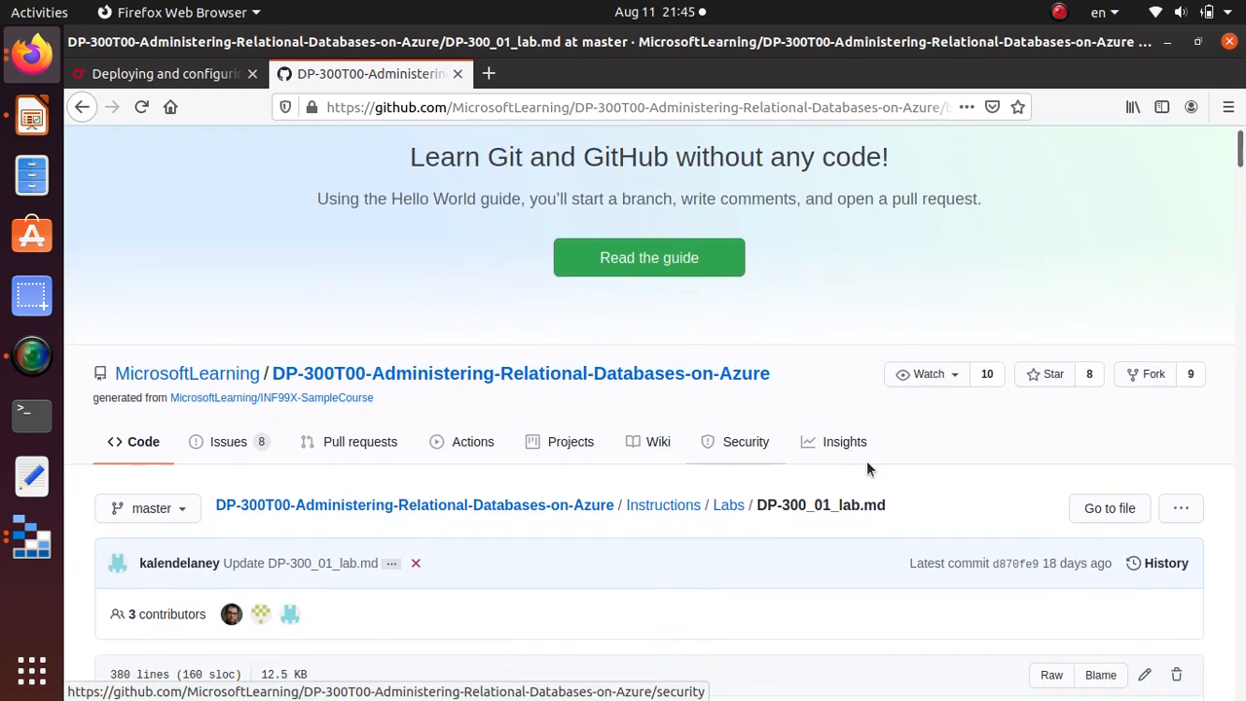
left_click(1149, 373)
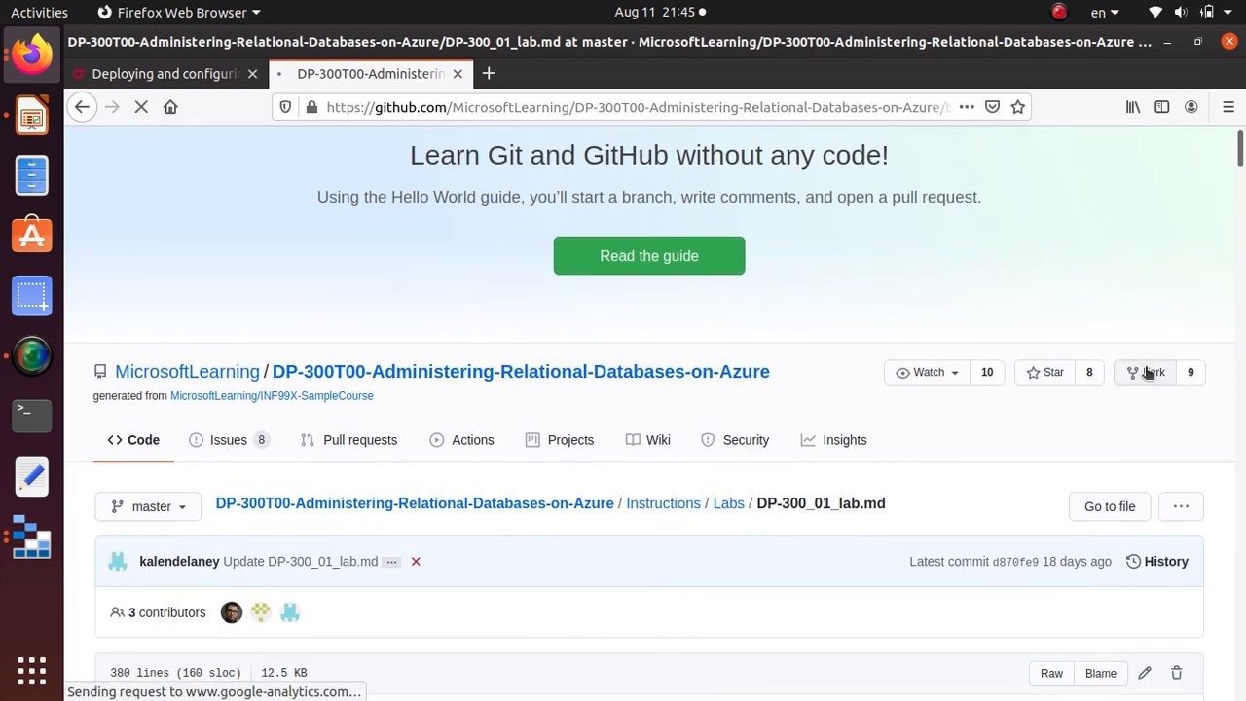
scroll(440, 555, "down", 9)
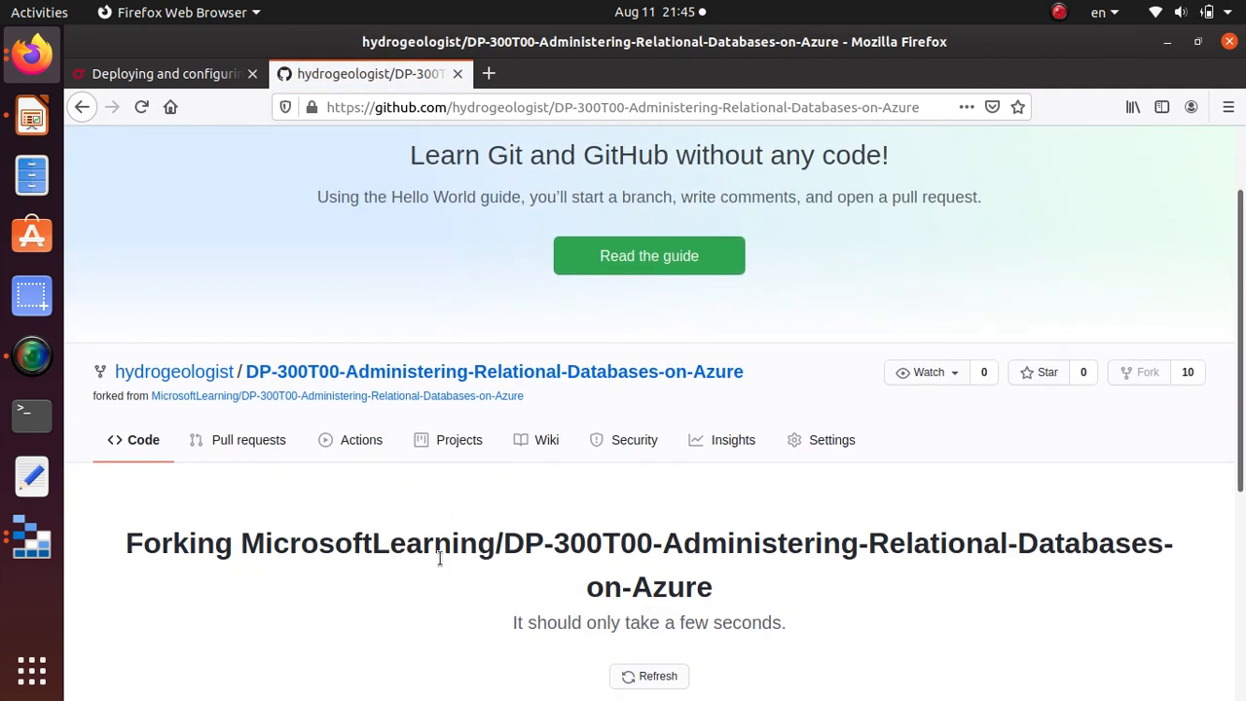
scroll(441, 501, "up", 2)
scroll(441, 503, "up", 3)
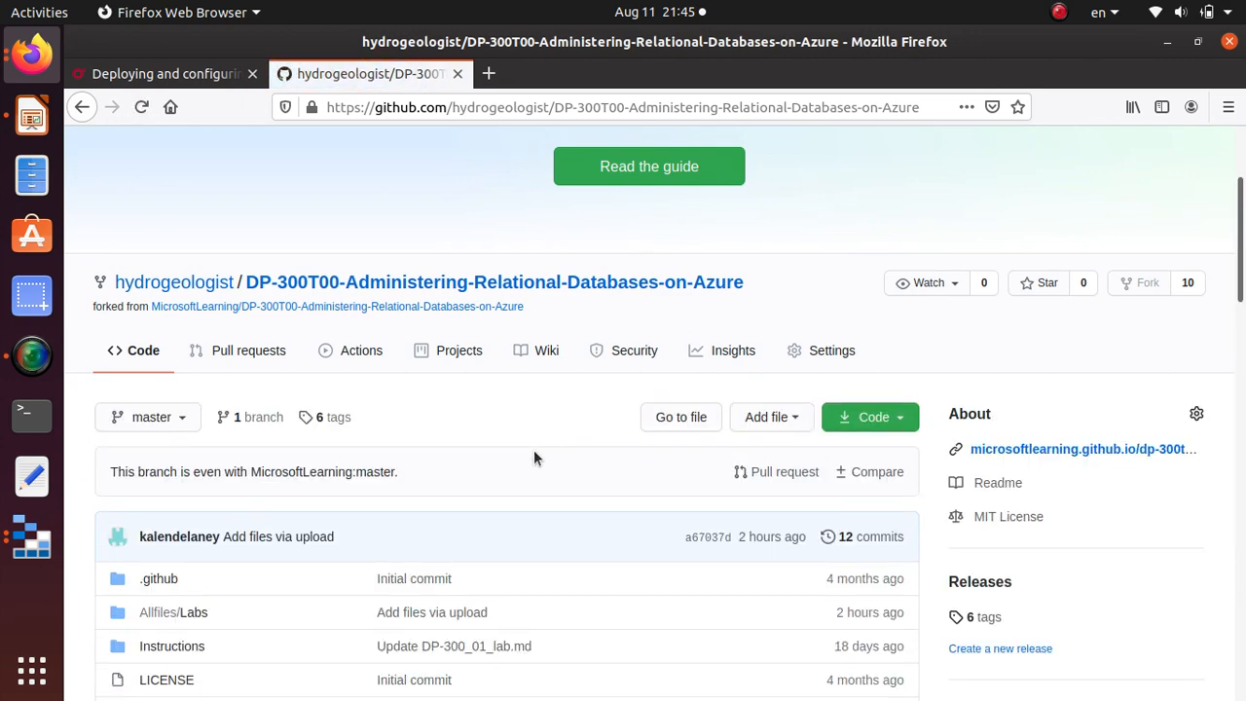
Open DP-300_01_lab.md from the Instructions/Labs folder of the forked repository
scroll(535, 450, "down", 4)
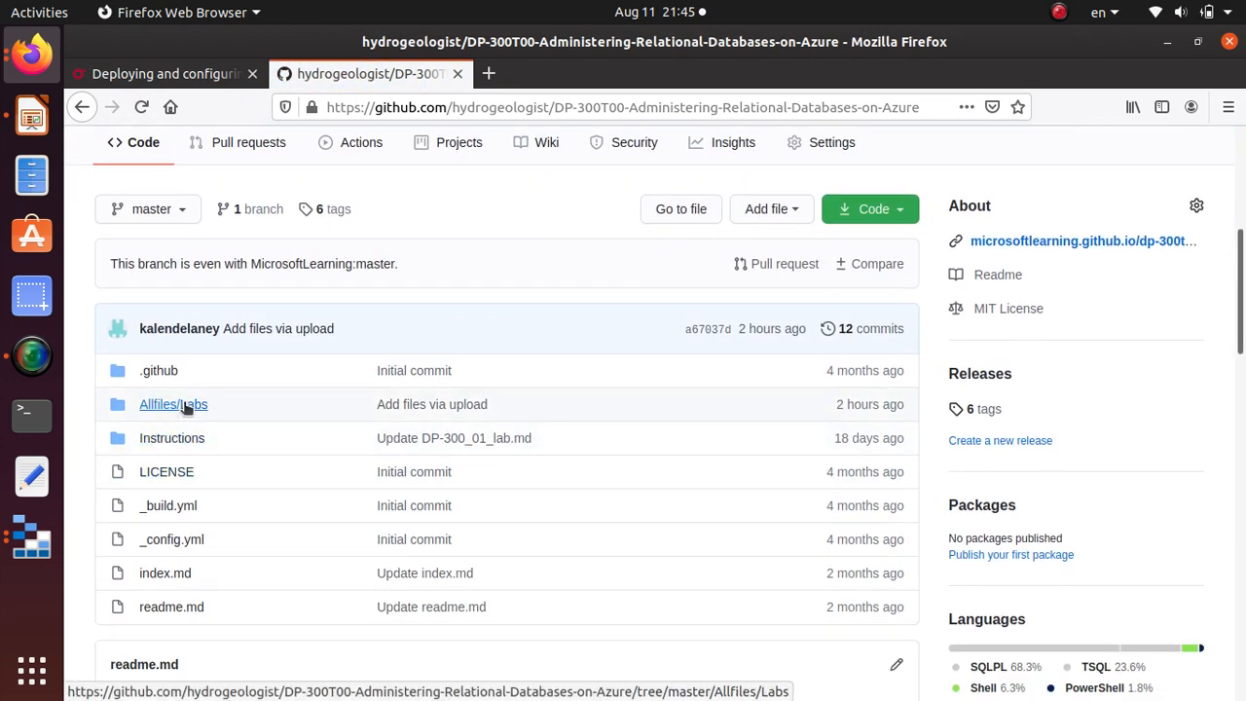
left_click(182, 441)
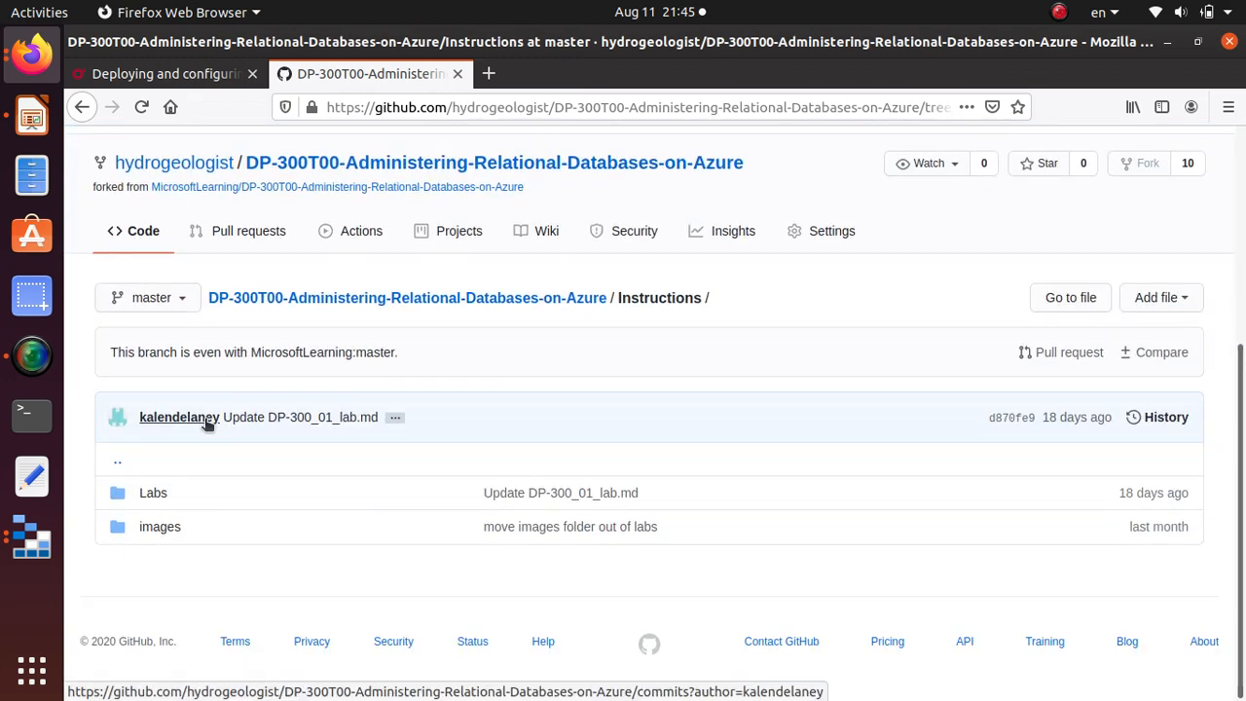
left_click(151, 495)
scroll(370, 320, "down", 7)
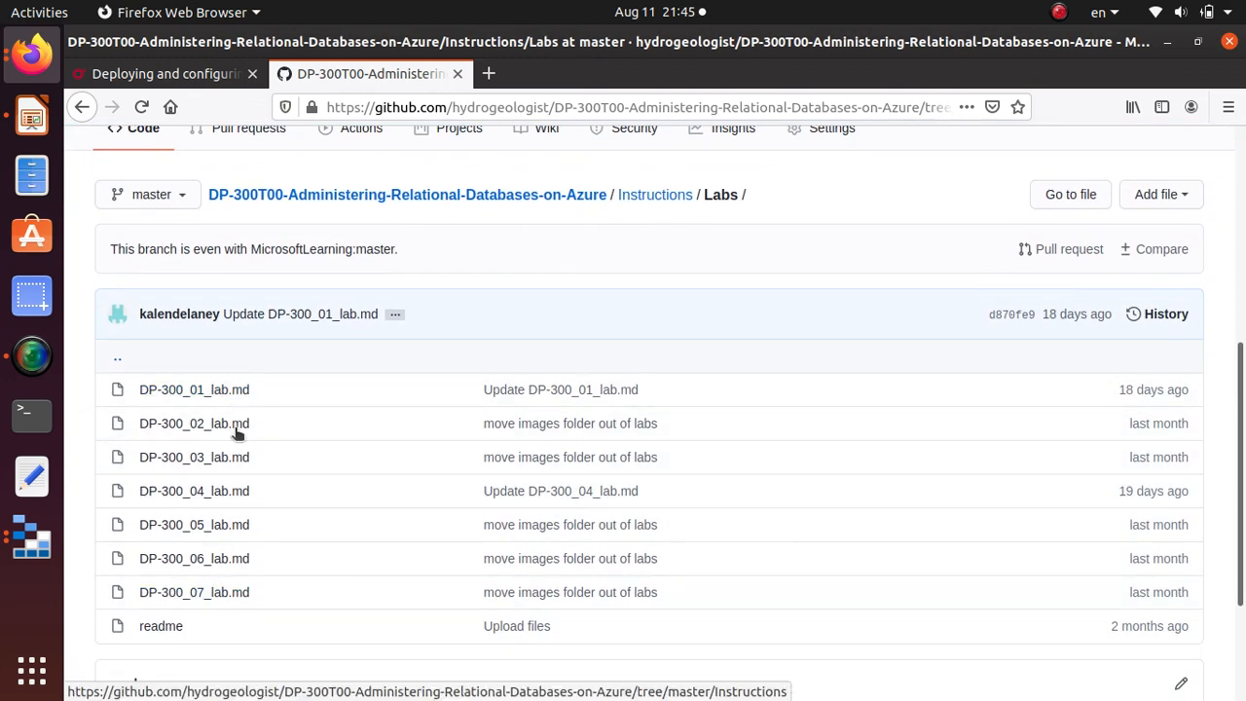
scroll(222, 676, "down", 4)
scroll(225, 675, "up", 4)
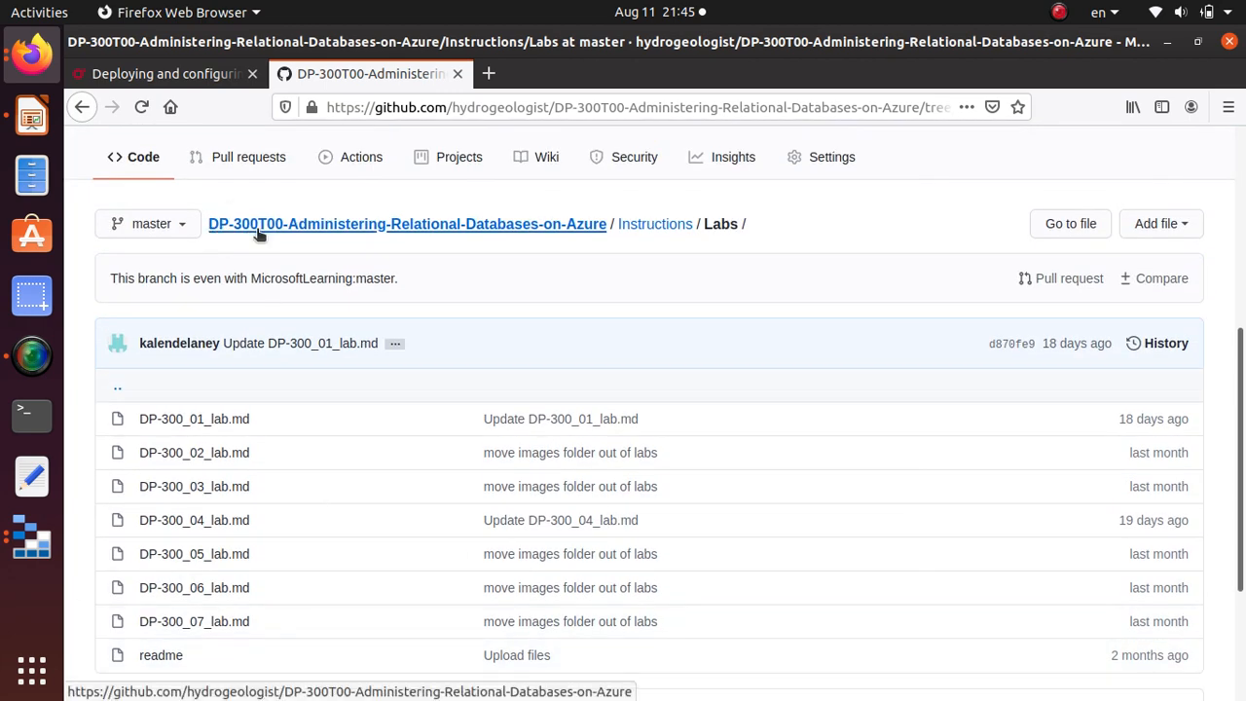
left_click(231, 420)
scroll(220, 419, "down", 5)
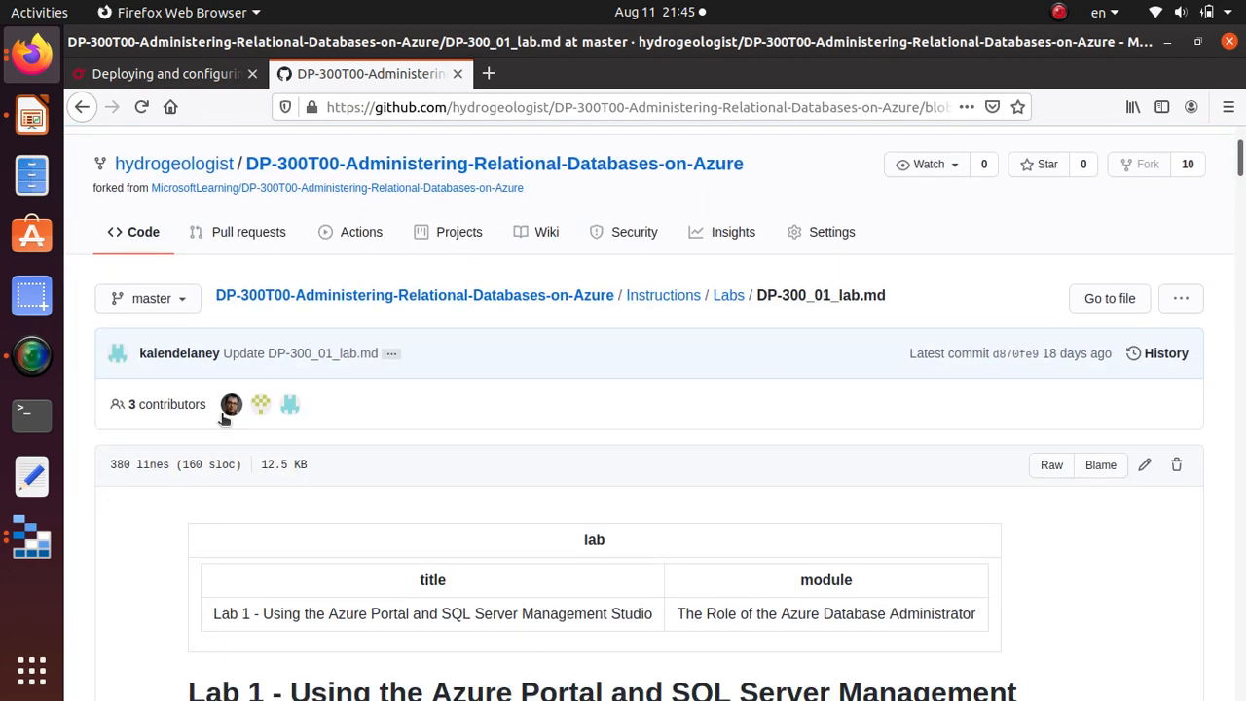
Check Lab 1's estimated time, prerequisites and lab files, and close the other open browser page
scroll(220, 419, "down", 3)
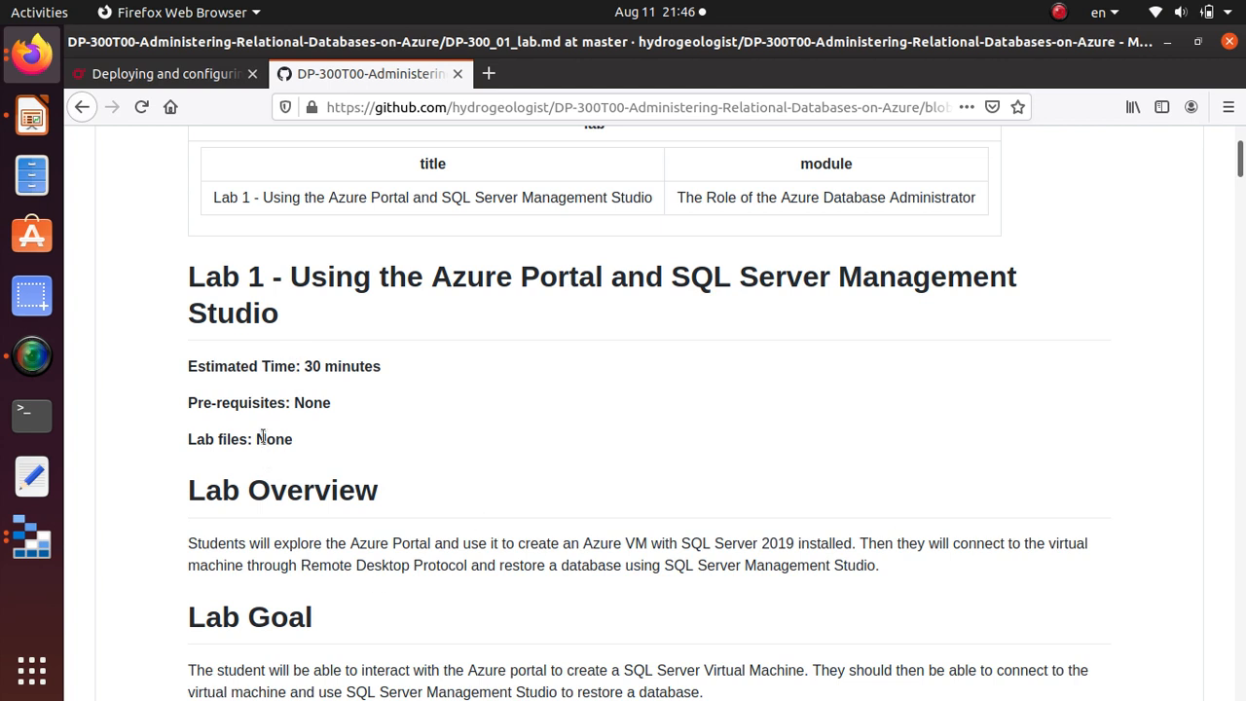
left_click_drag(292, 439, 188, 439)
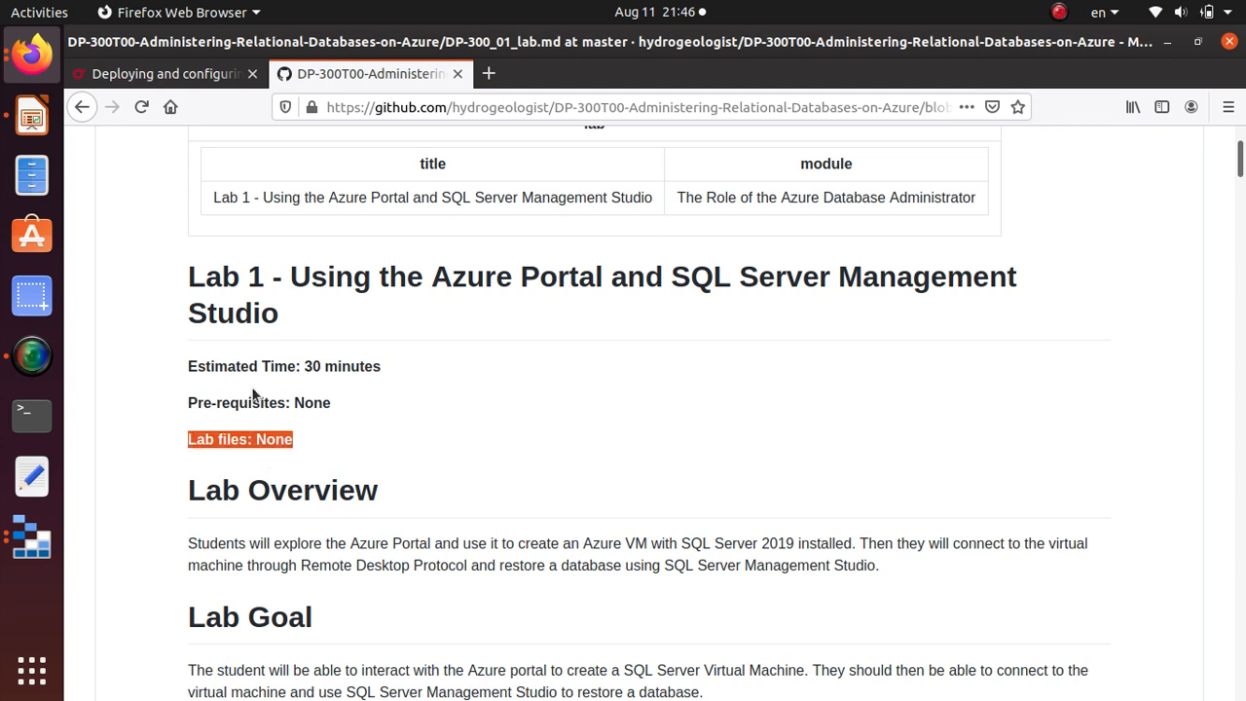
triple_click(302, 363)
left_click(302, 358)
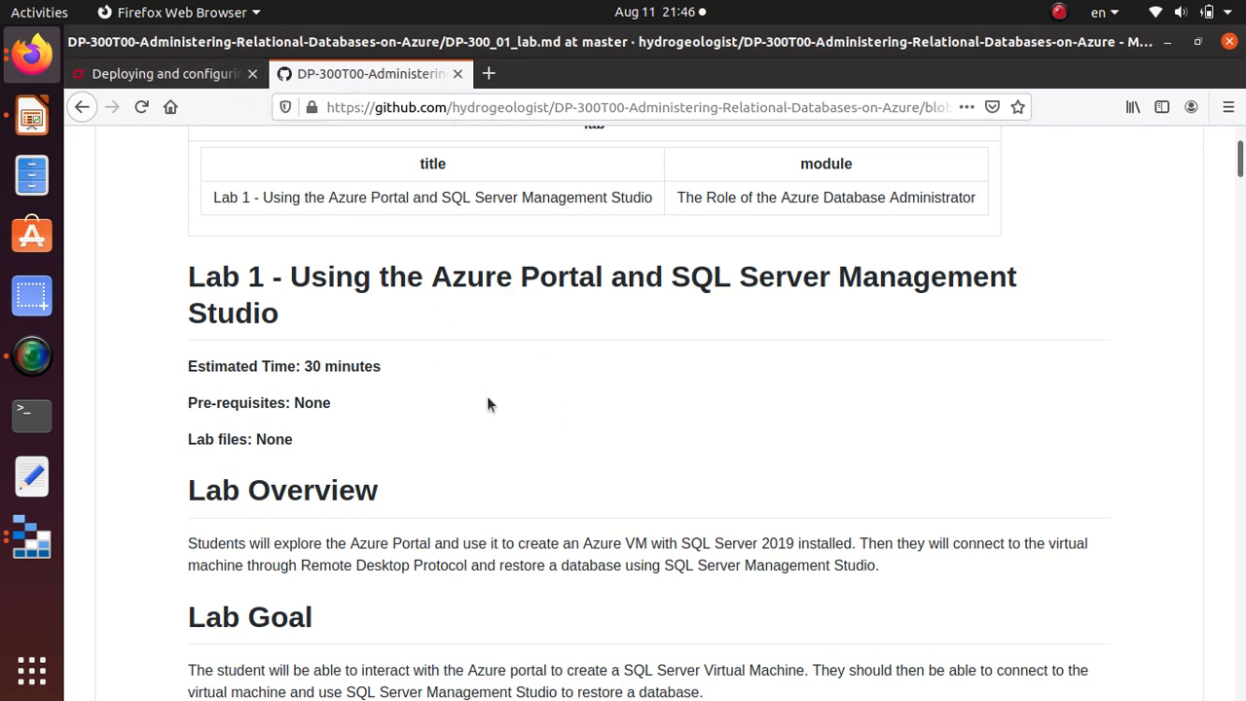
scroll(489, 398, "down", 3)
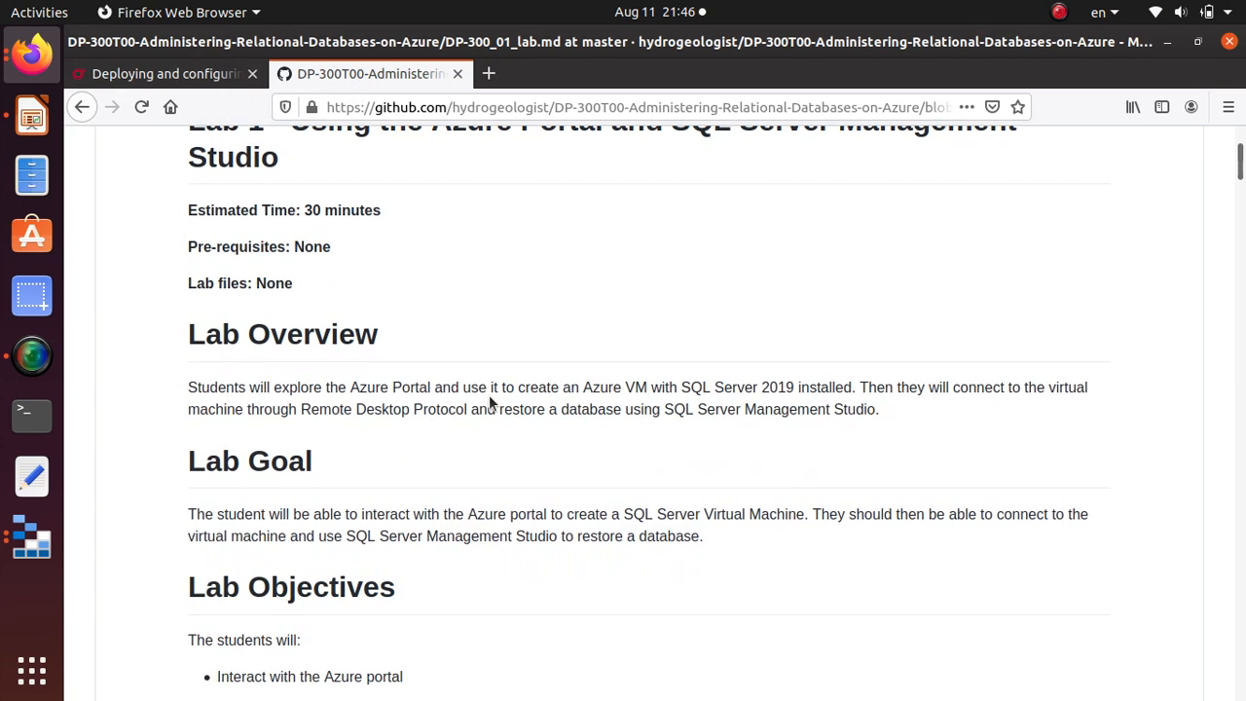
left_click(257, 75)
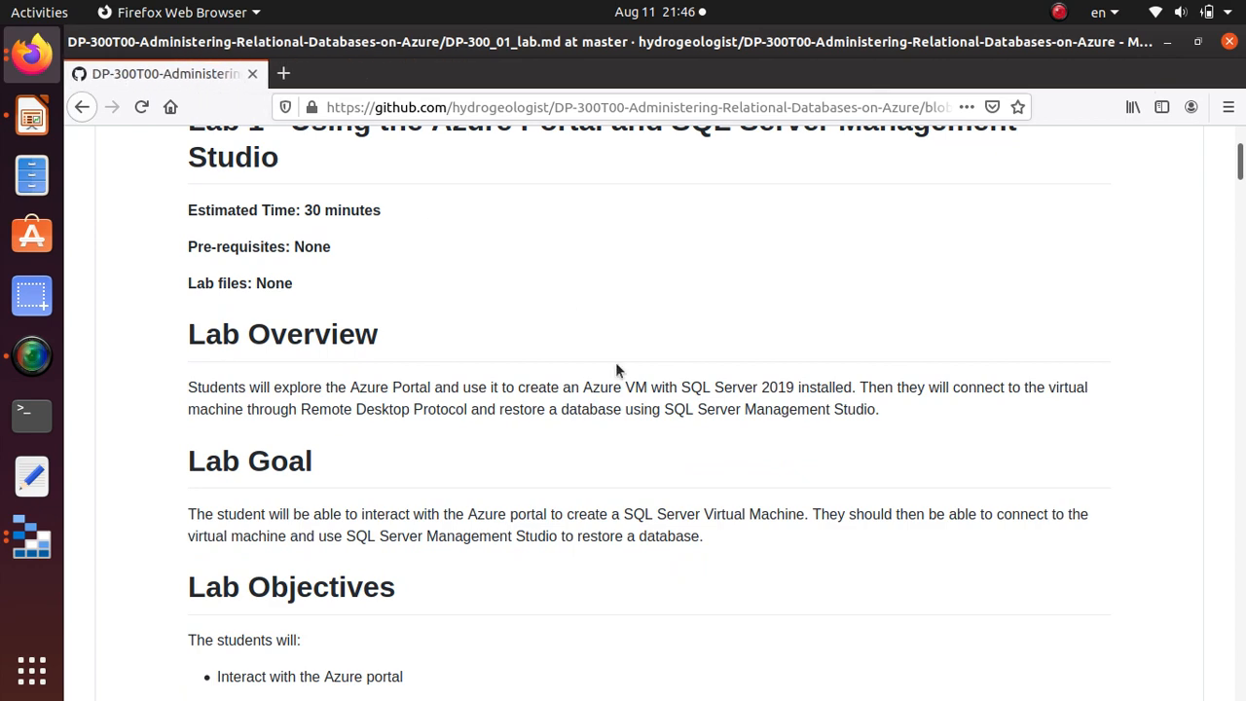
Read the overview, goal, objectives and scenario of Lab 1, highlighting "SQL Server Virtual Machine" in the goal
scroll(465, 405, "down", 1)
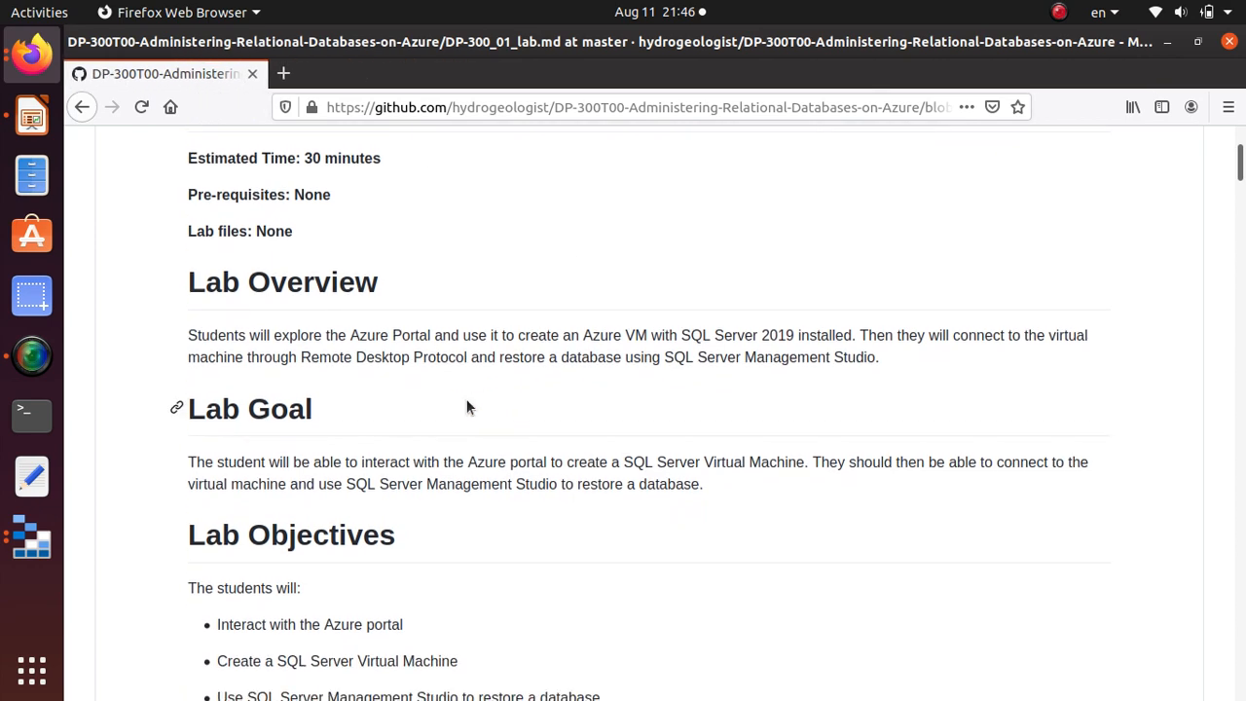
scroll(467, 401, "down", 2)
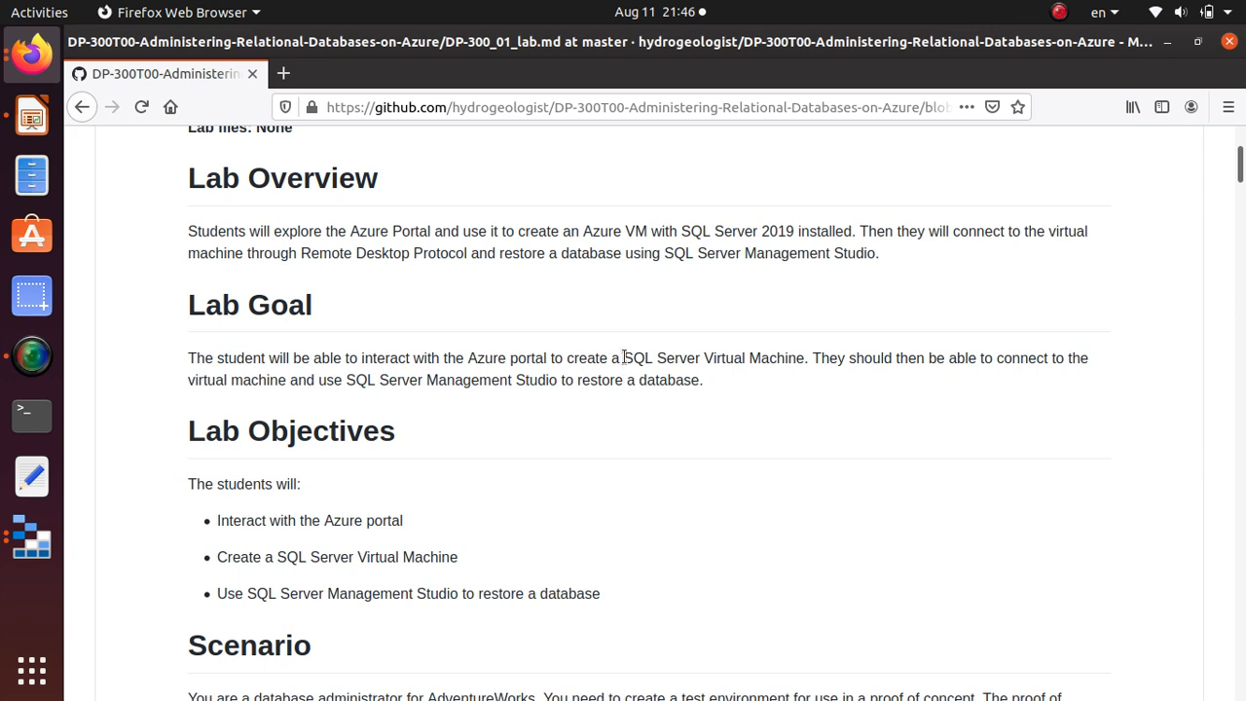
left_click_drag(623, 357, 805, 359)
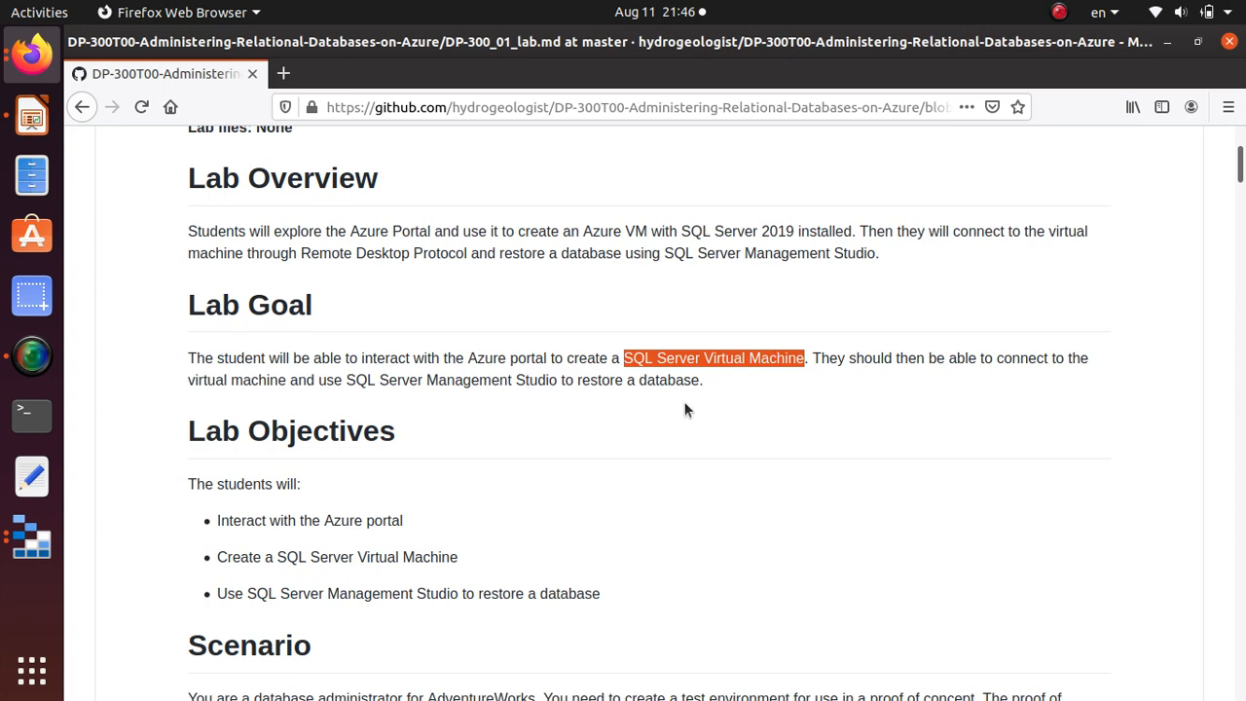
scroll(685, 410, "down", 5)
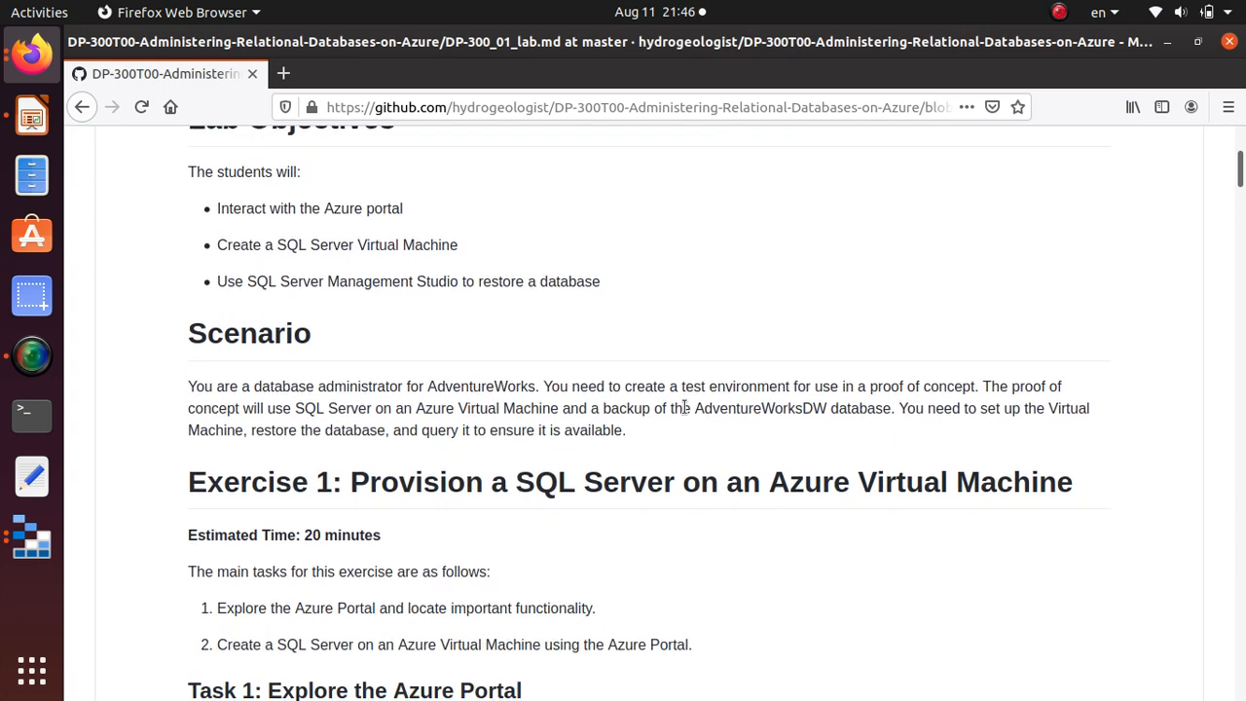
scroll(393, 389, "up", 2)
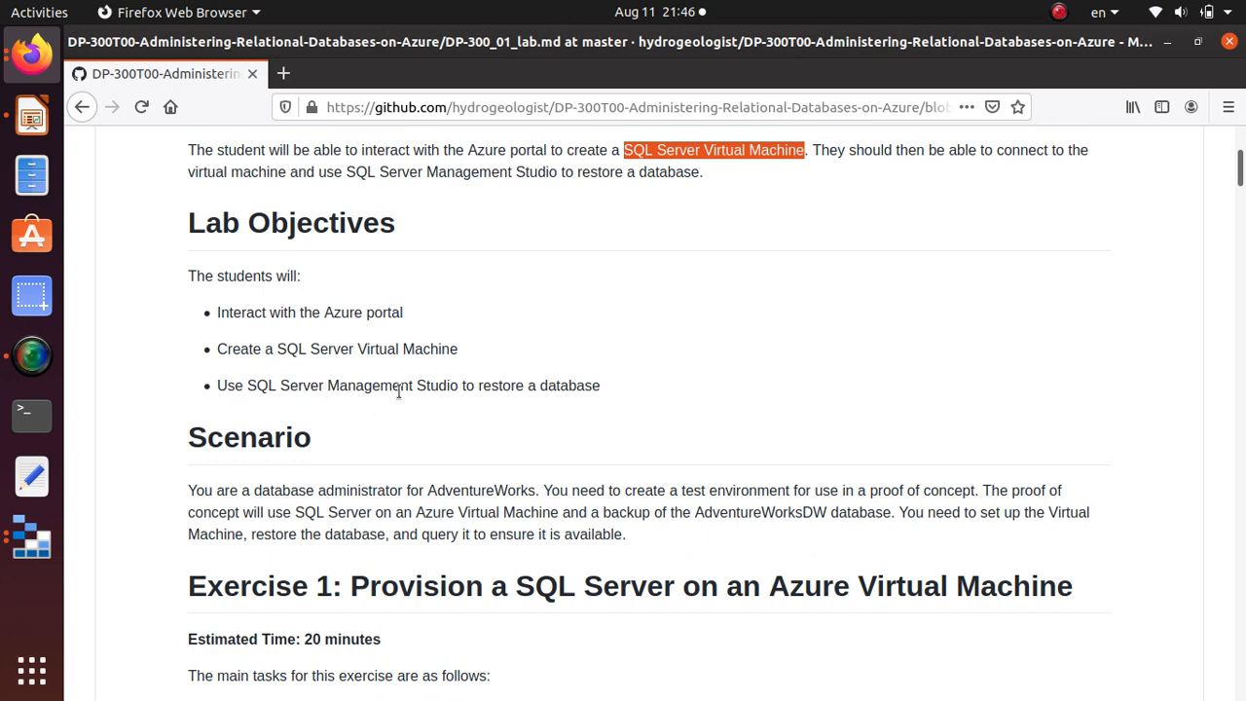
Read the Exercise 1 task list and the Task 1 instructions on finding subscriptions in the Azure Portal
scroll(626, 387, "down", 8)
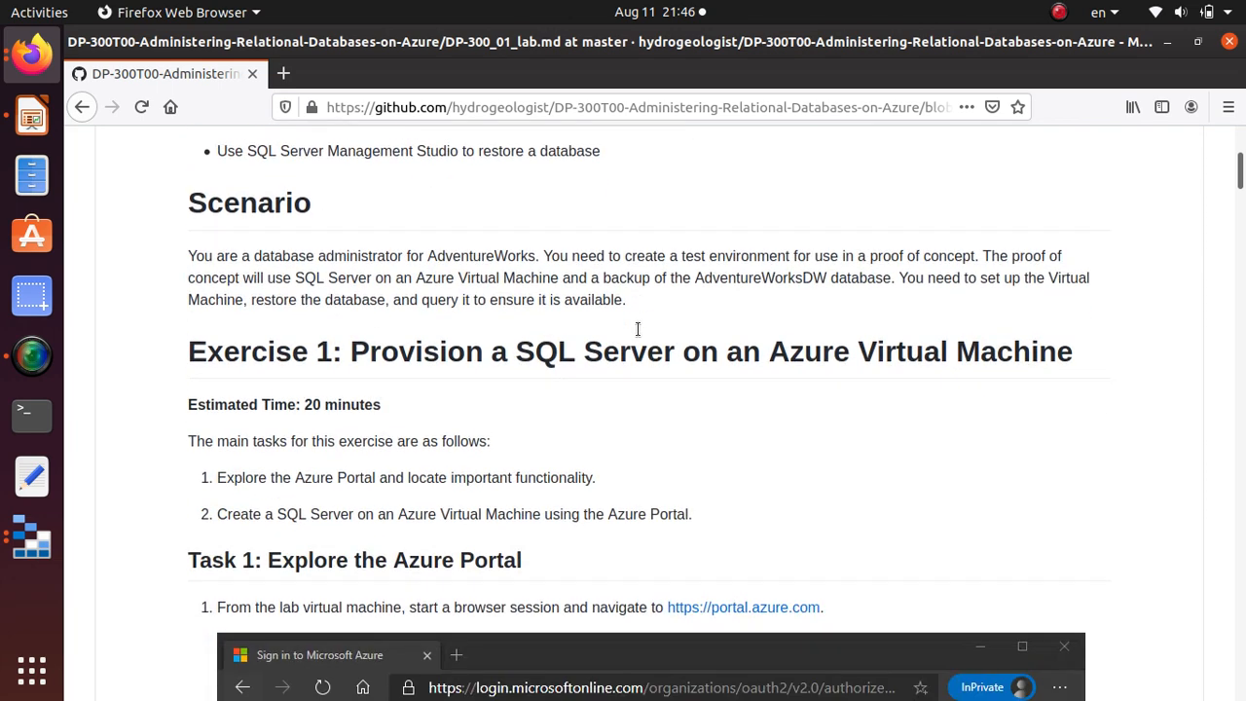
scroll(637, 326, "down", 1)
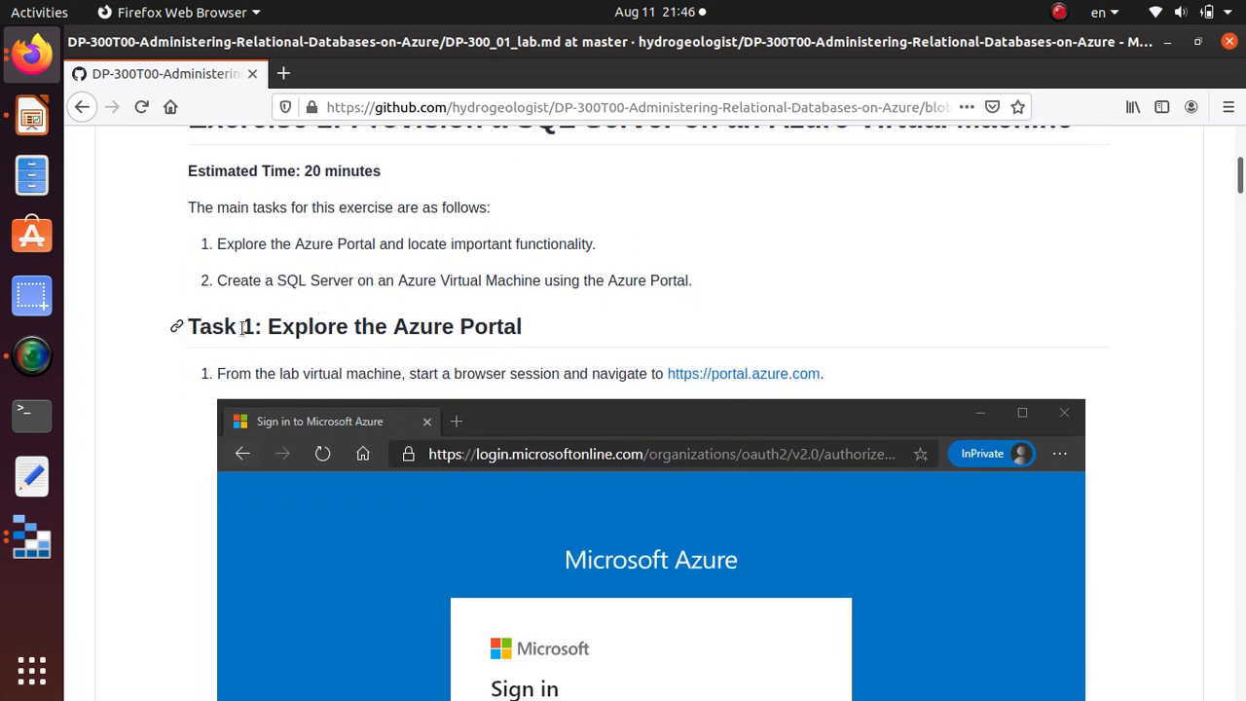
left_click_drag(217, 244, 631, 245)
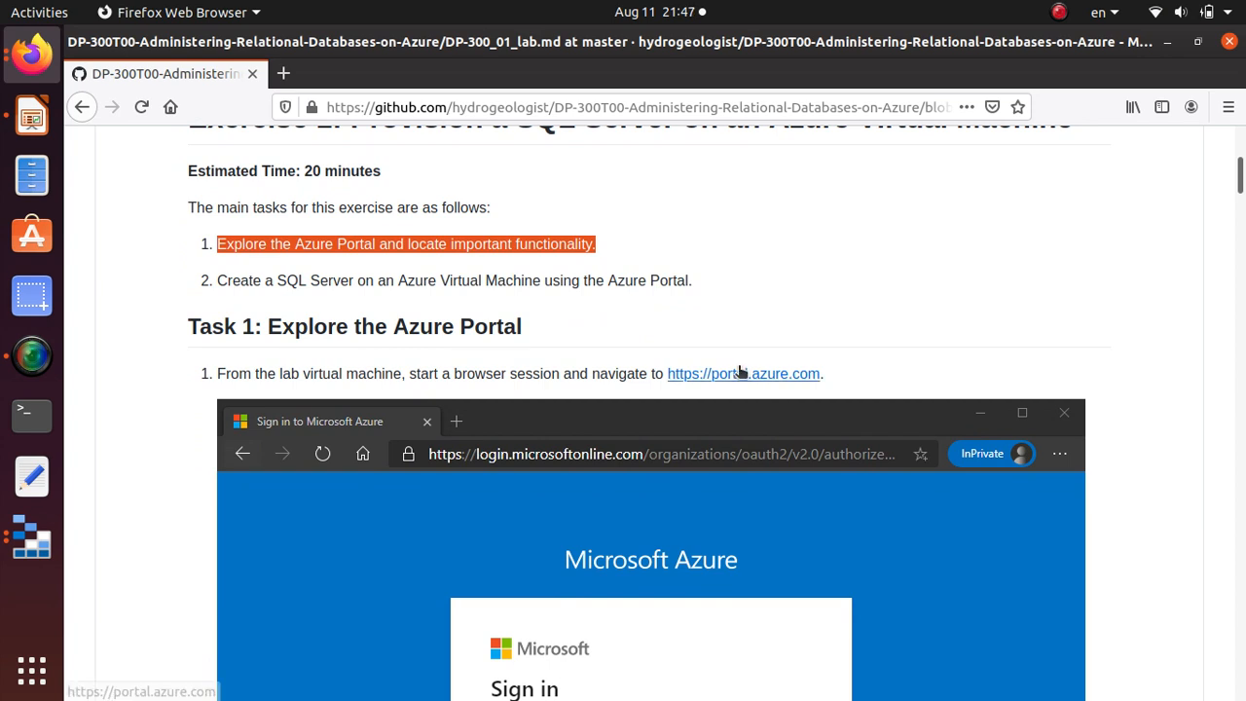
scroll(331, 300, "down", 2)
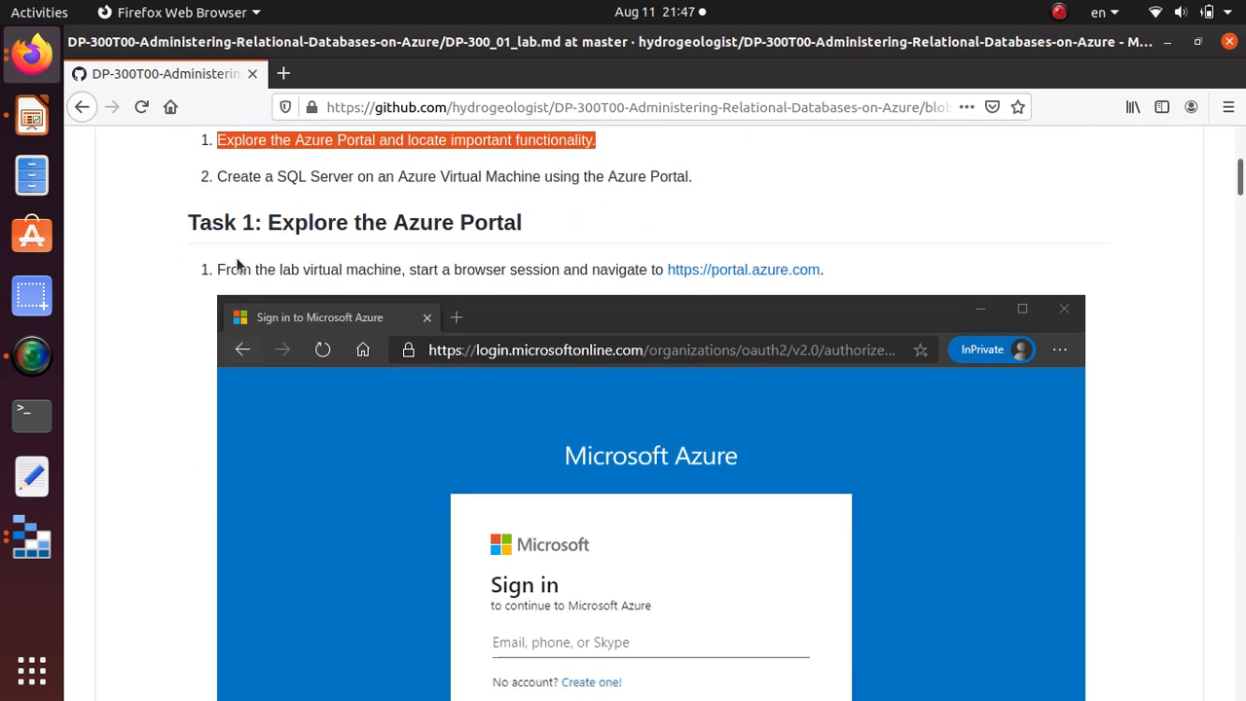
scroll(776, 273, "down", 10)
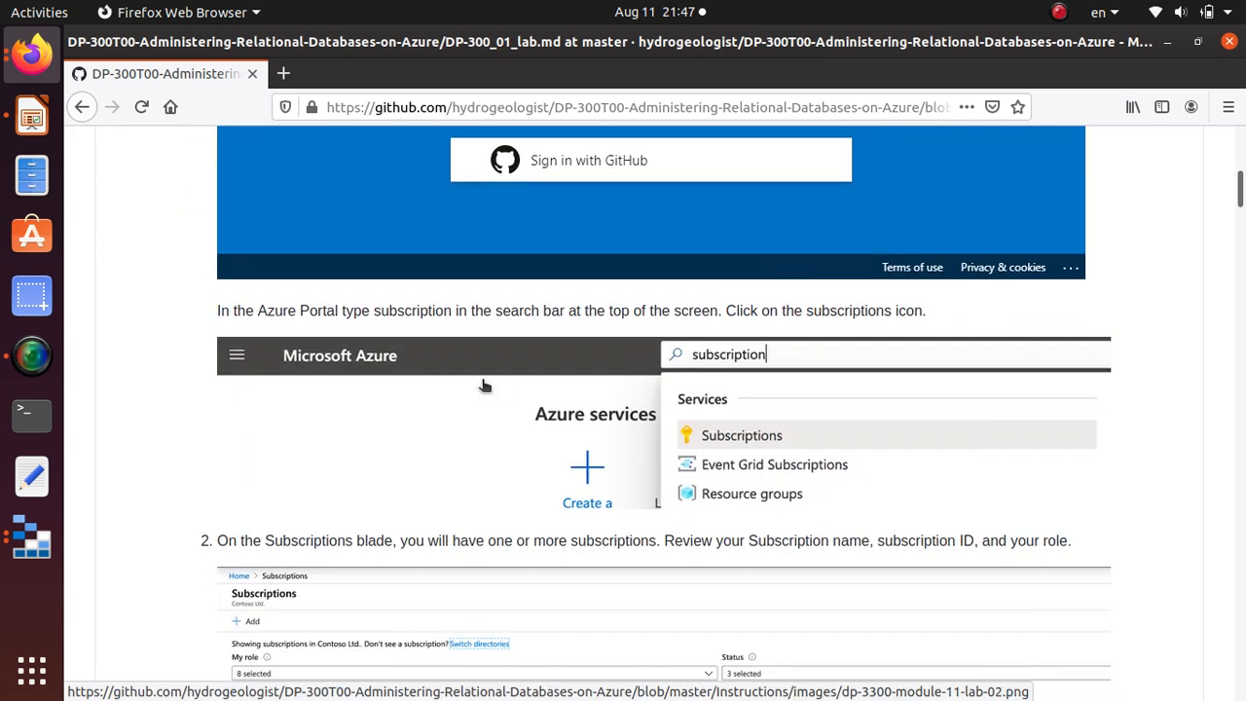
scroll(484, 394, "down", 4)
scroll(492, 384, "up", 2)
scroll(491, 385, "up", 1)
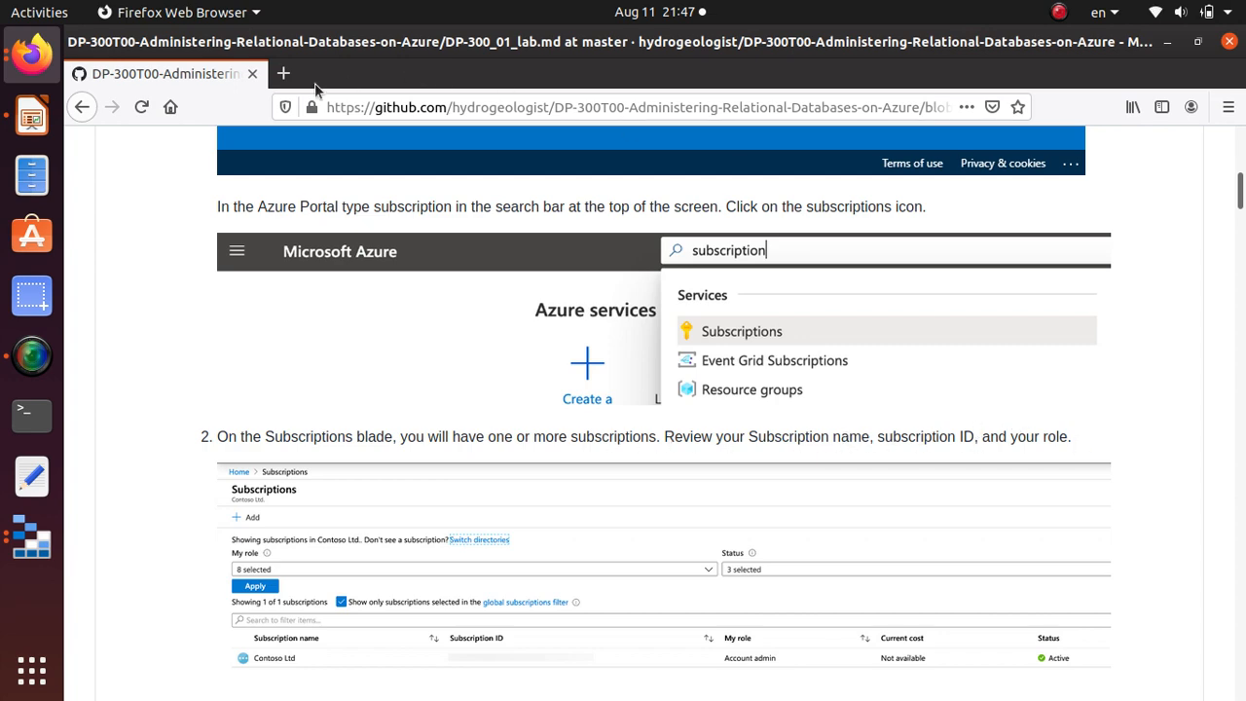
Open portal.azure.com in a new browser tab, keeping the lab instructions open
left_click(283, 73)
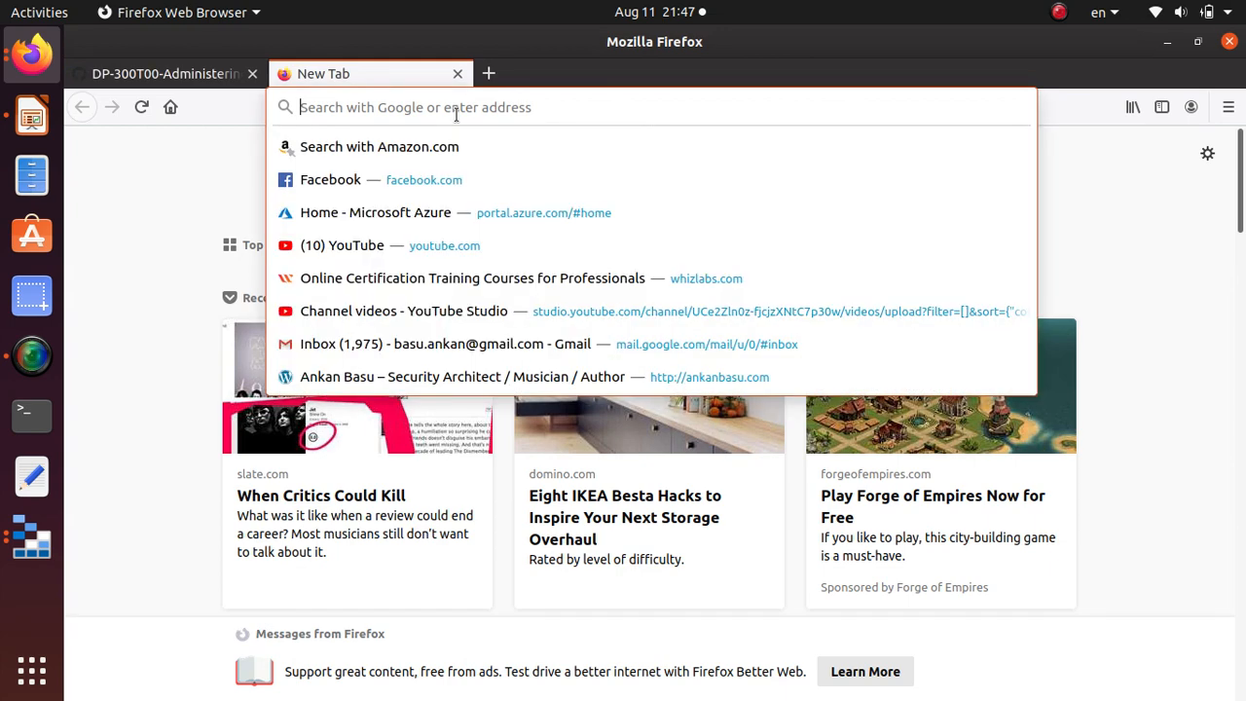
type("portal.azure.com/")
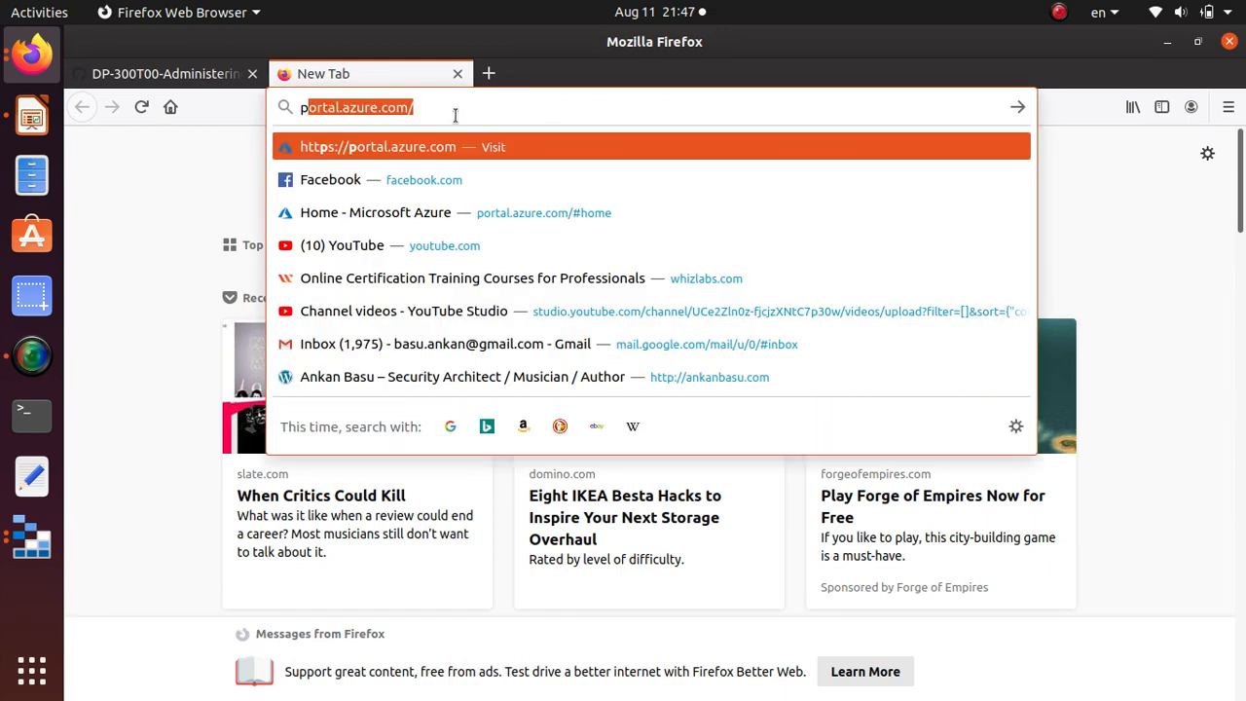
key("Return")
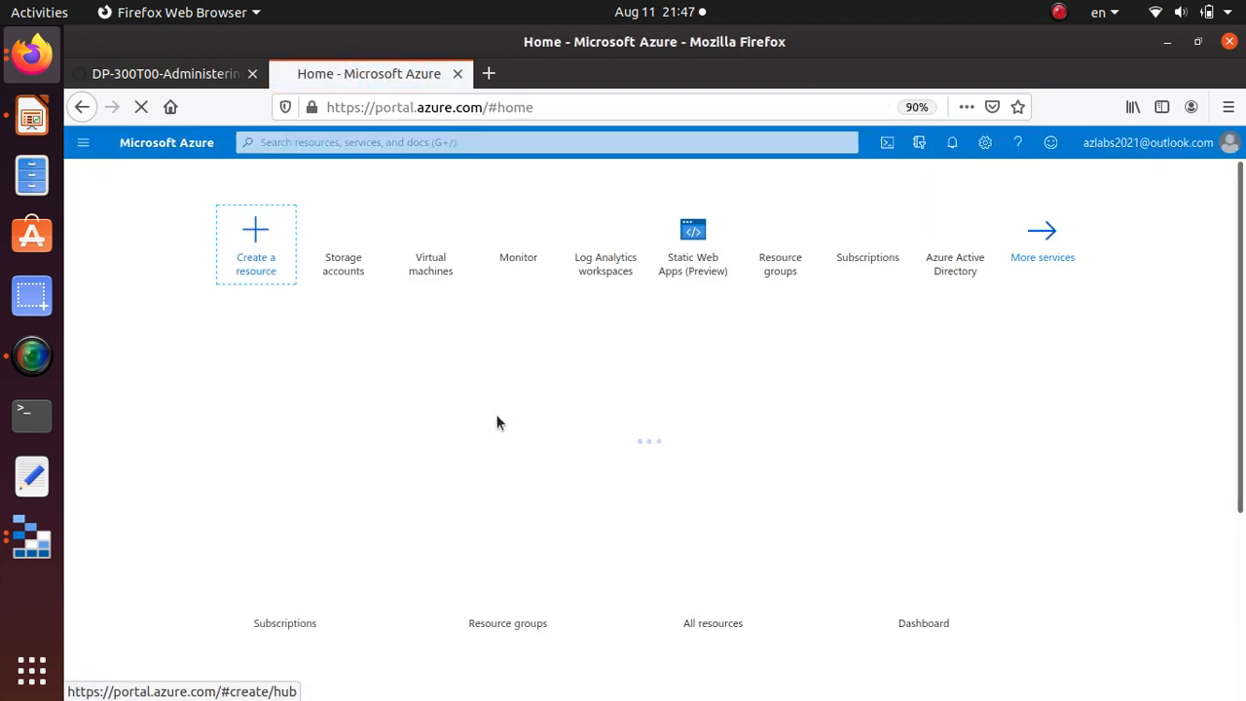
Search the portal for "subs", go to Subscriptions and open the Azure Pass - Sponsorship - July-August 23 subscription
left_click(490, 142)
type("subs")
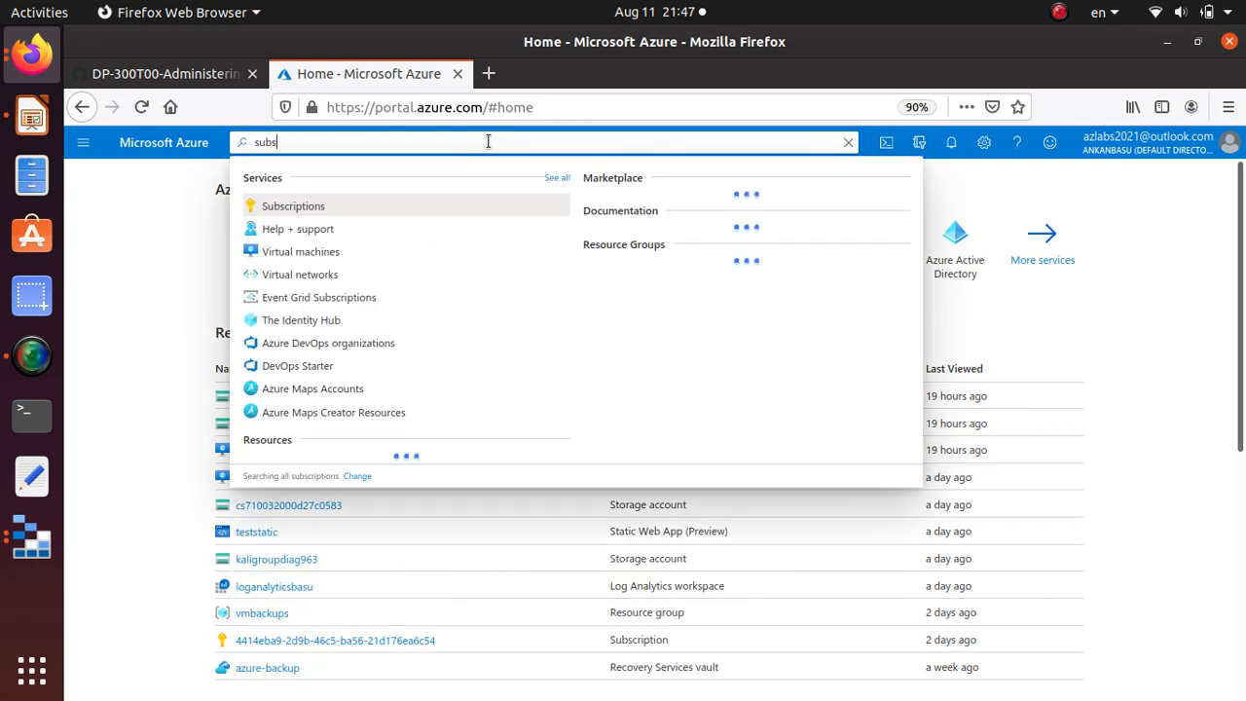
left_click(321, 205)
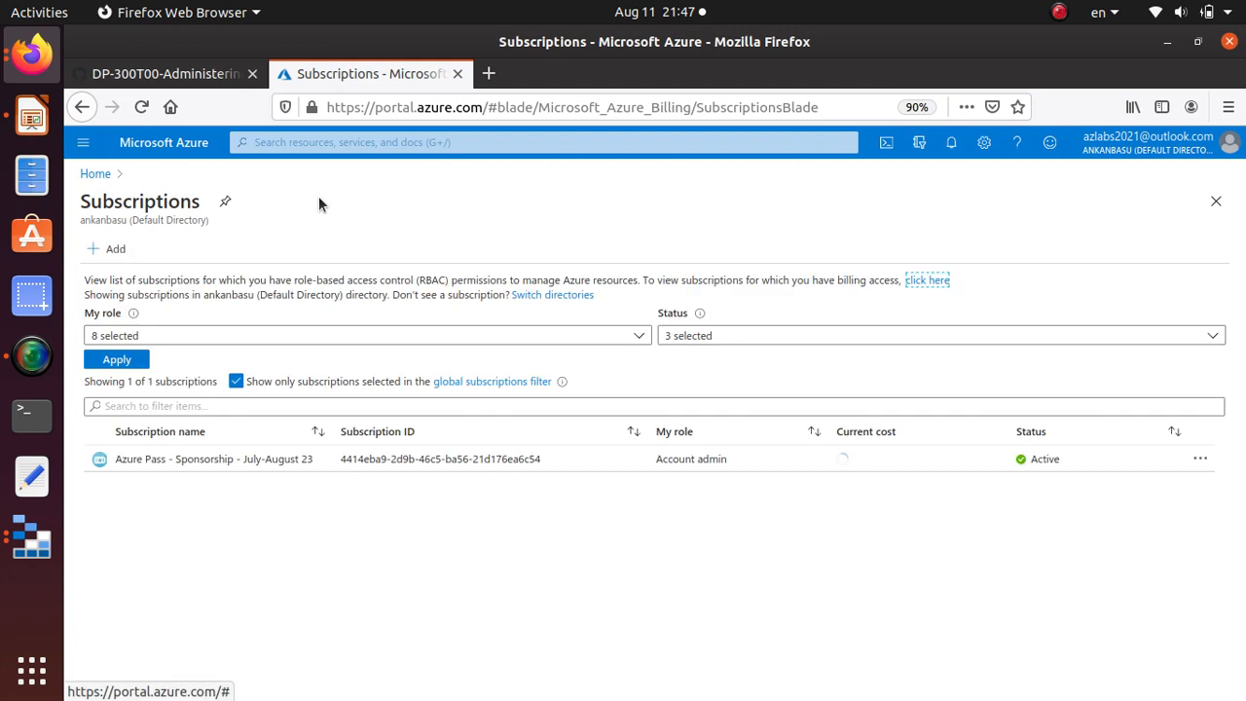
left_click(436, 464)
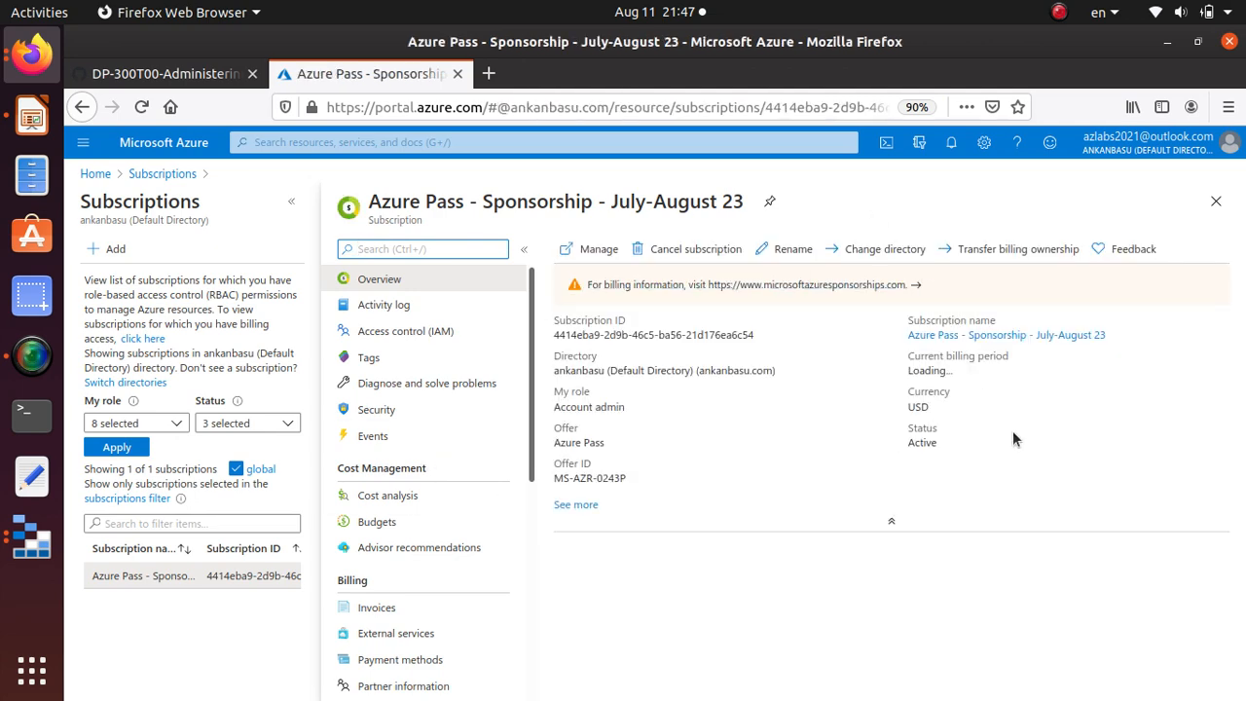
Recheck the lab's subscription review instruction, and examine the subscription ID and own role in the Azure subscription overview
left_click(197, 76)
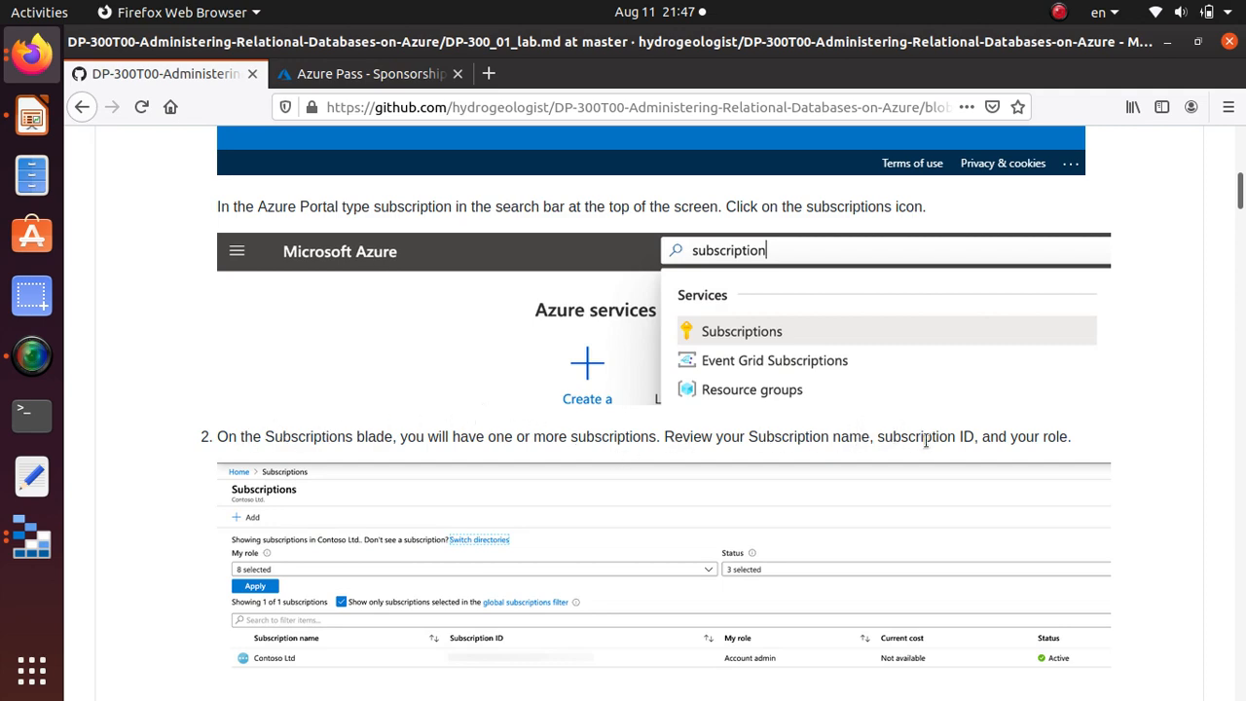
left_click(361, 74)
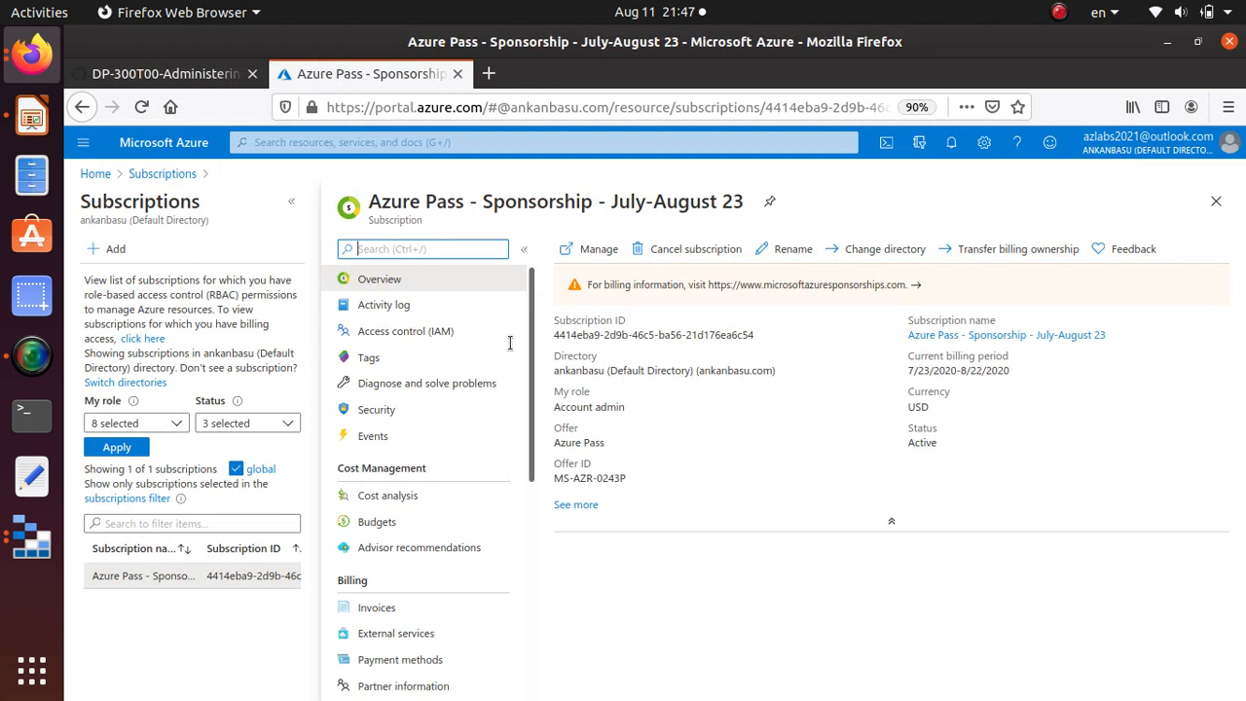
left_click(623, 334)
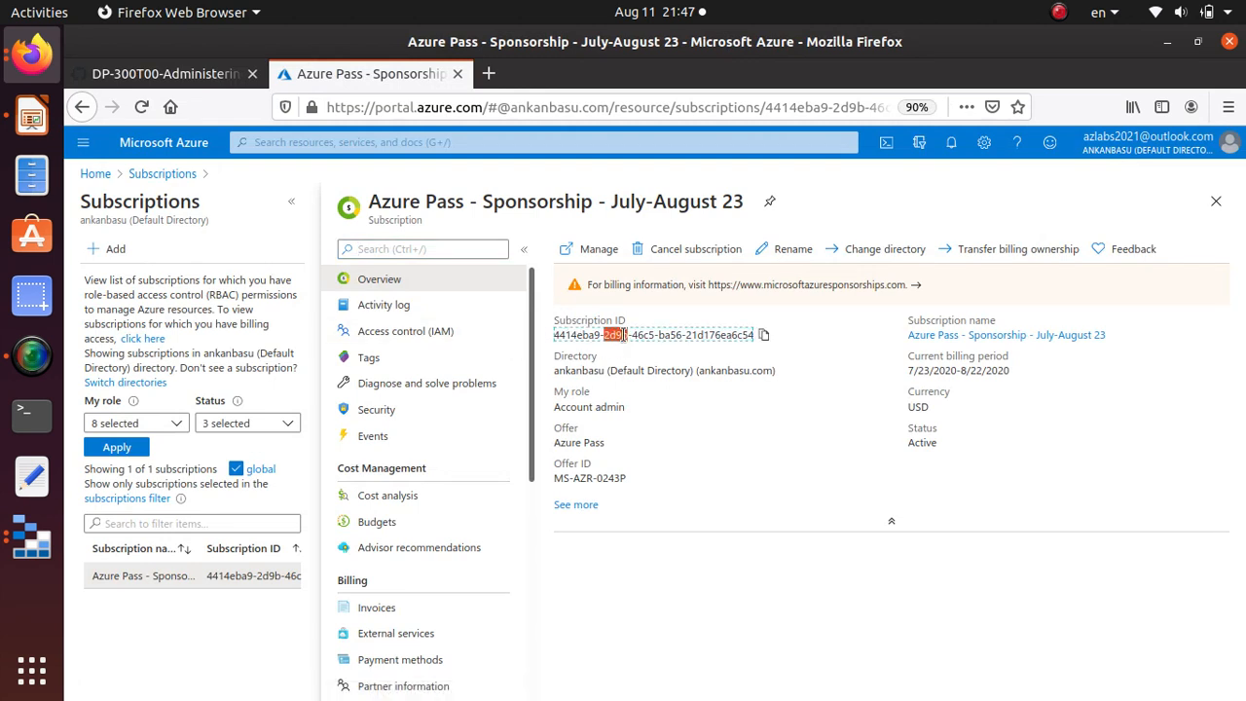
double_click(623, 334)
triple_click(603, 404)
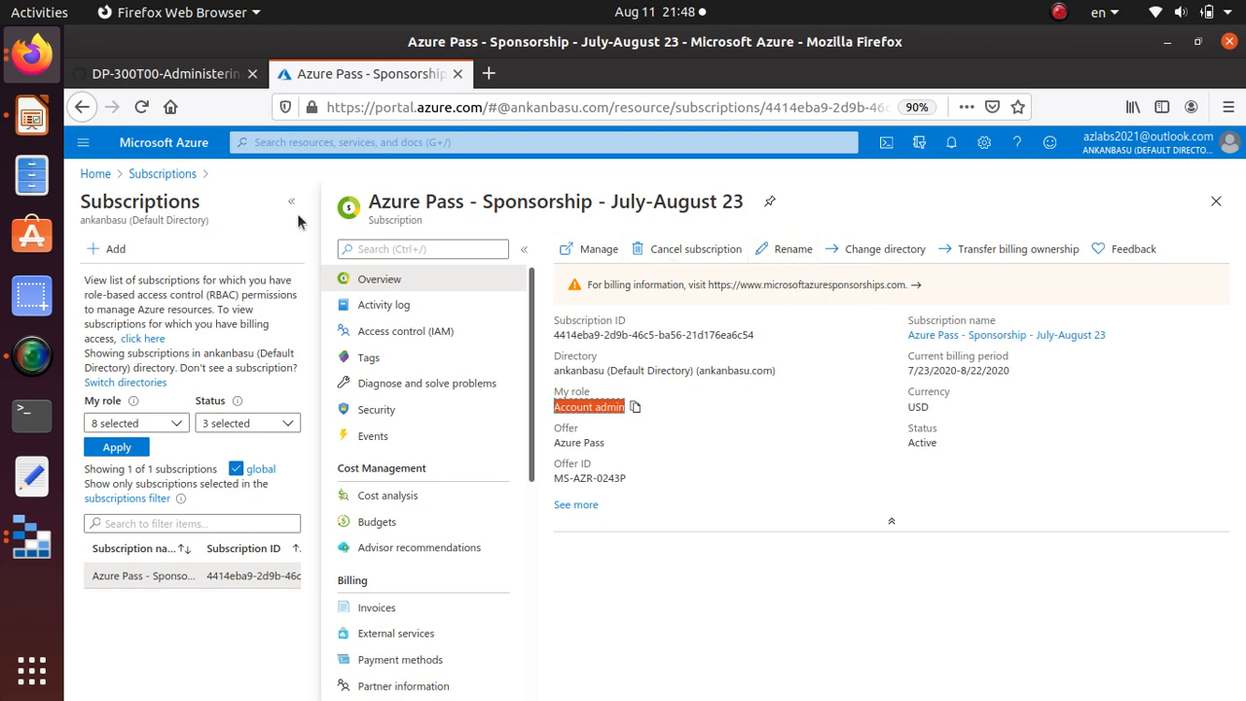
Read the lab's step 3 on the navigation pane, and open the All resources page in the Azure Portal
left_click(185, 74)
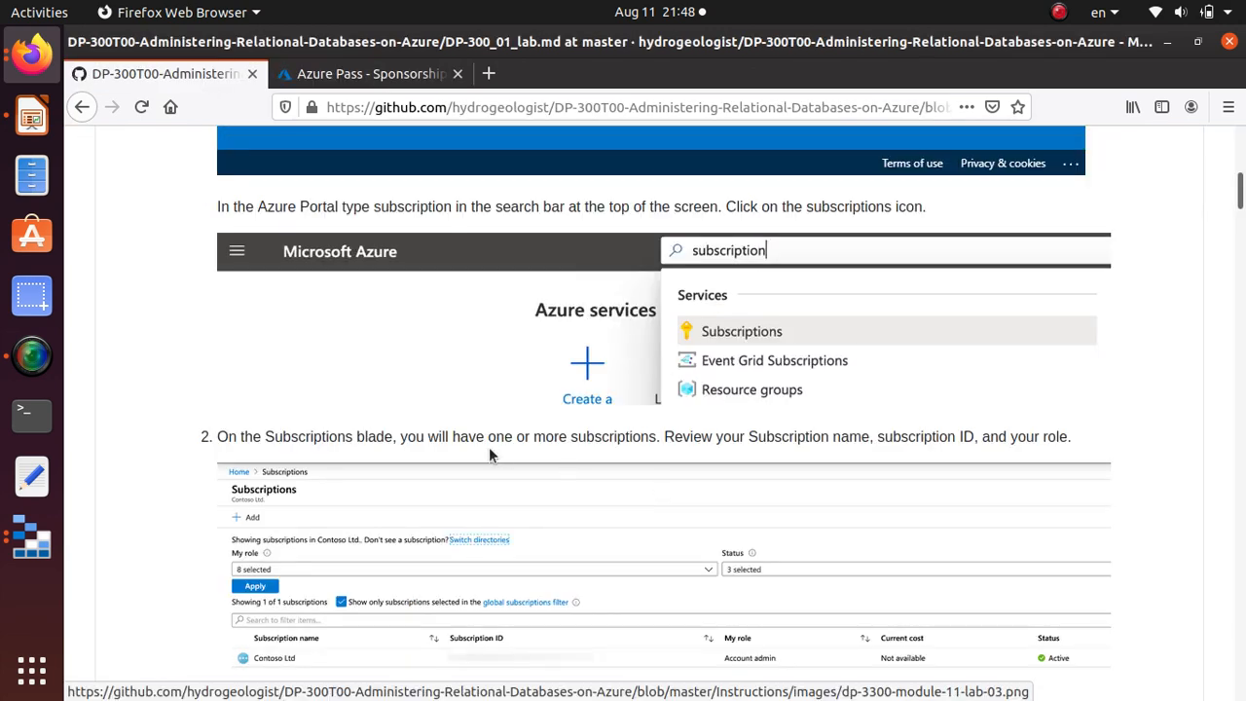
scroll(285, 433, "down", 3)
scroll(299, 399, "down", 5)
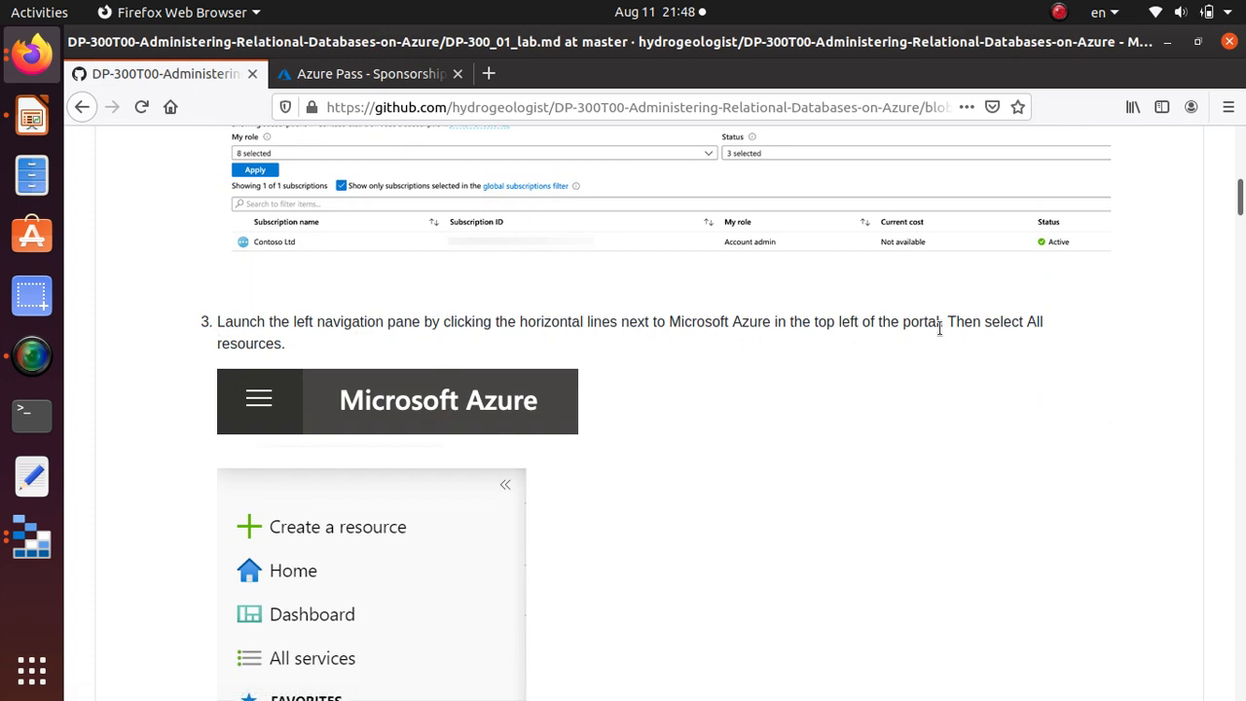
scroll(327, 370, "down", 7)
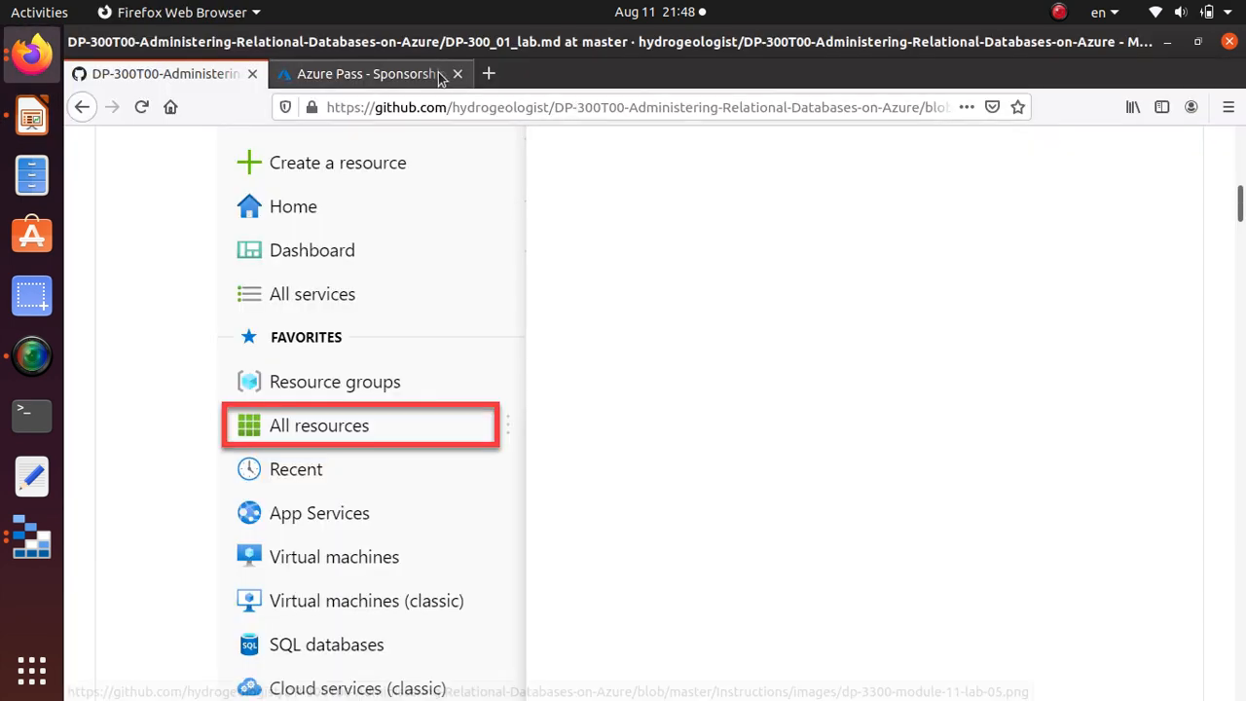
left_click(370, 74)
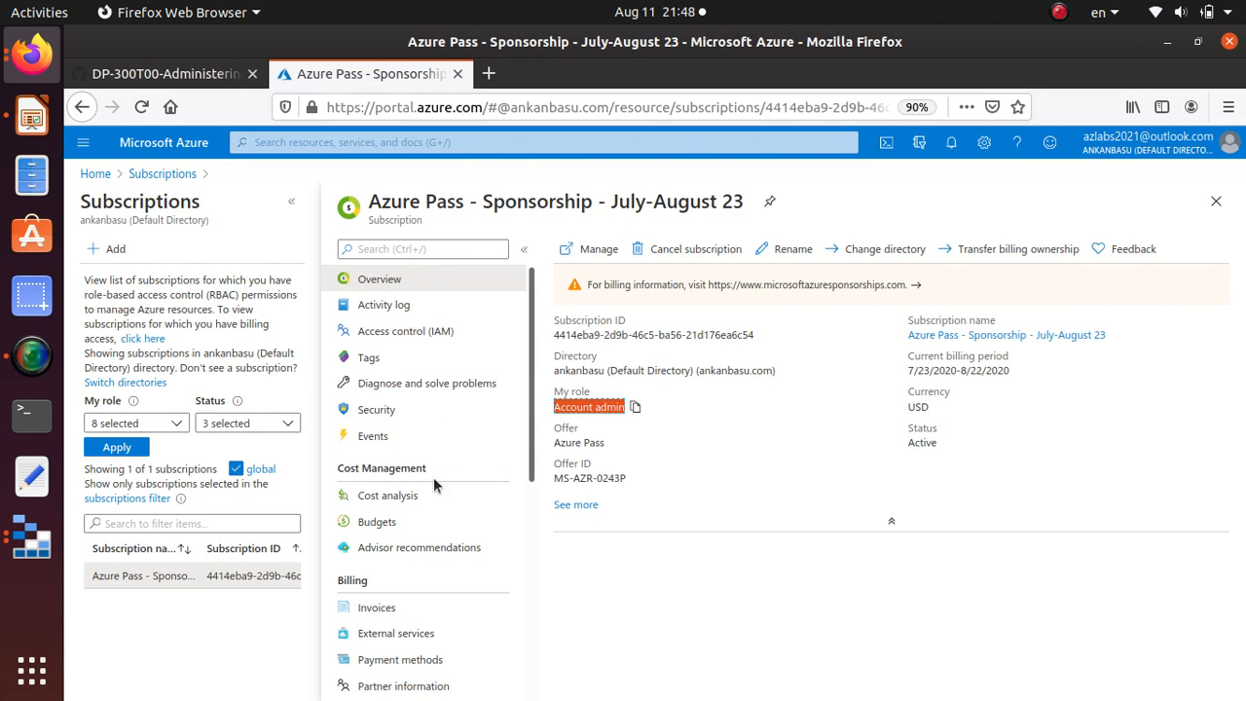
left_click(83, 143)
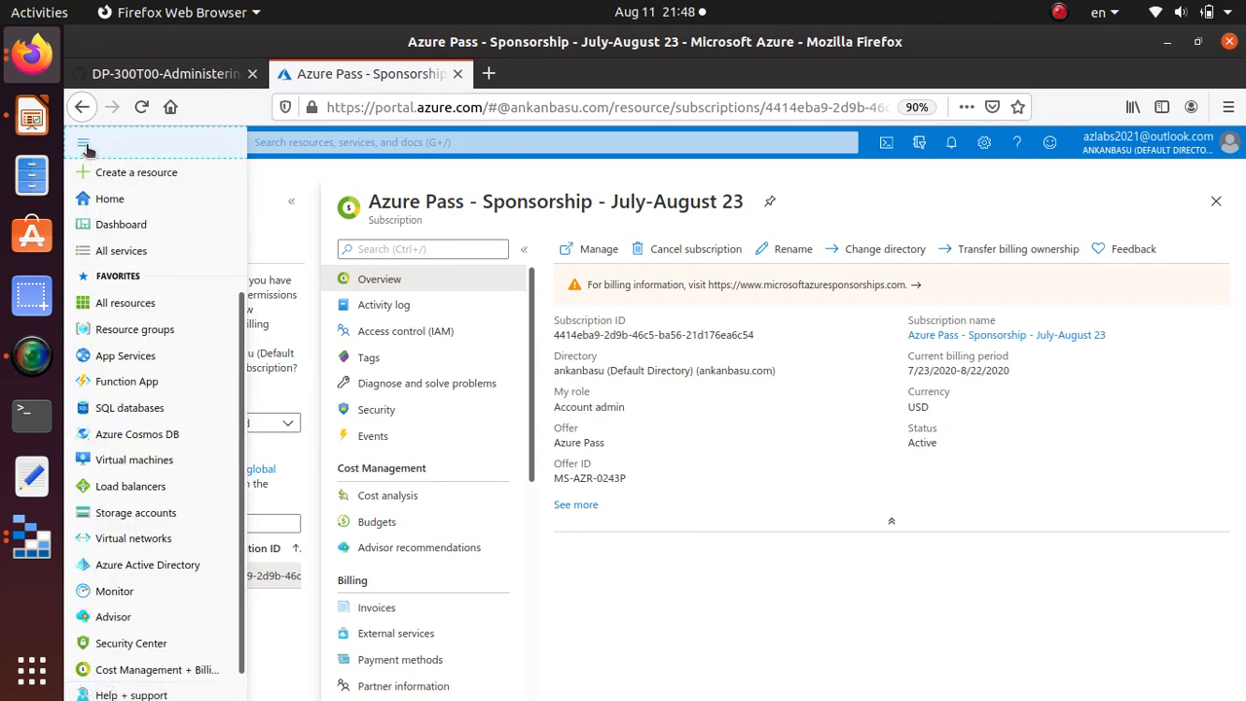
left_click(84, 146)
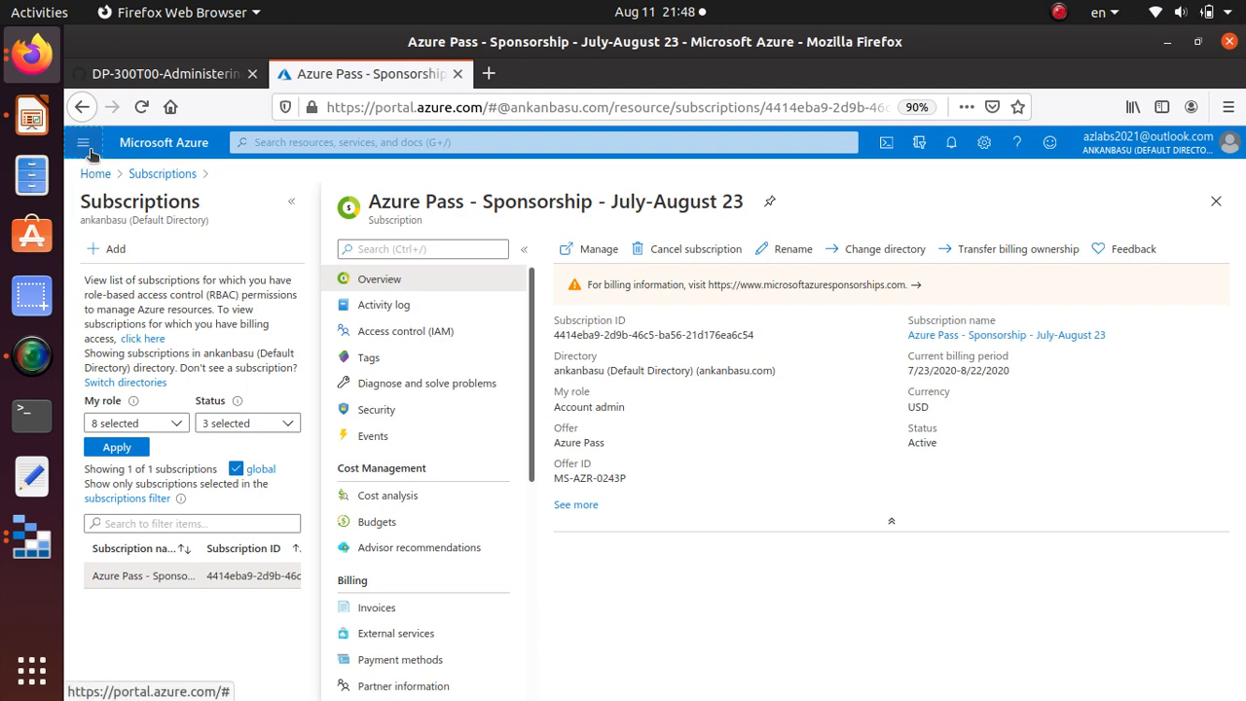
left_click(83, 143)
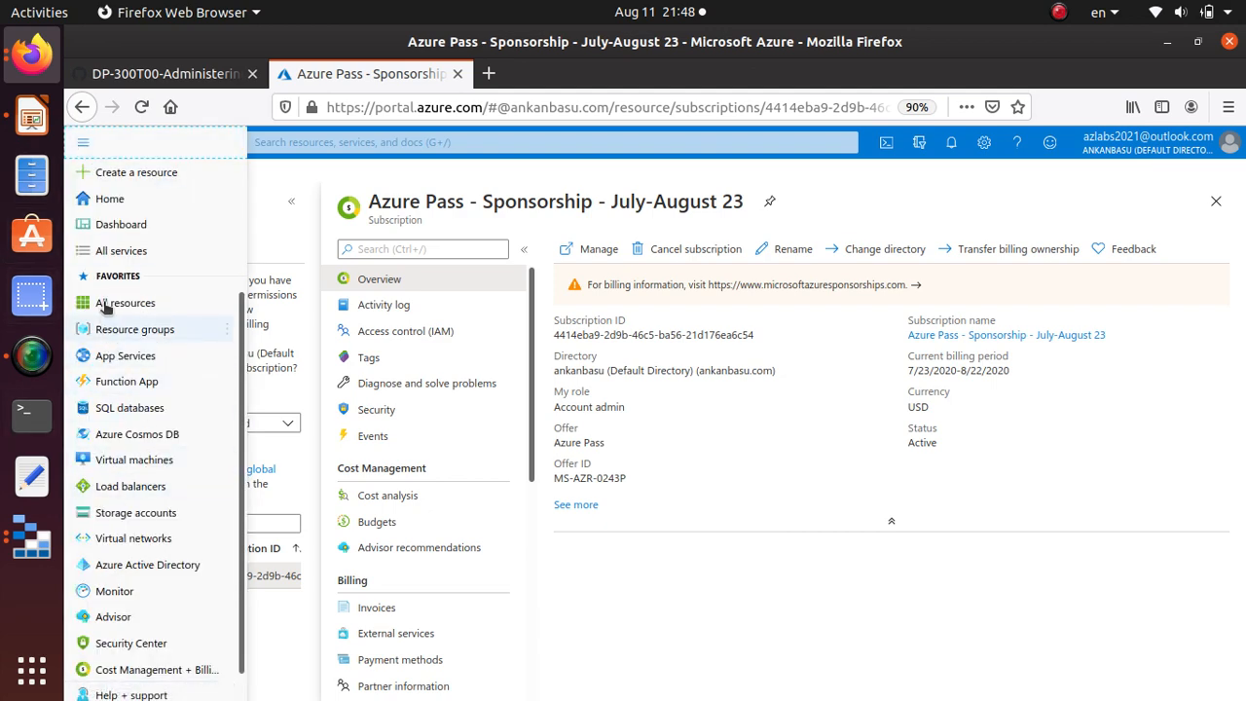
left_click(136, 306)
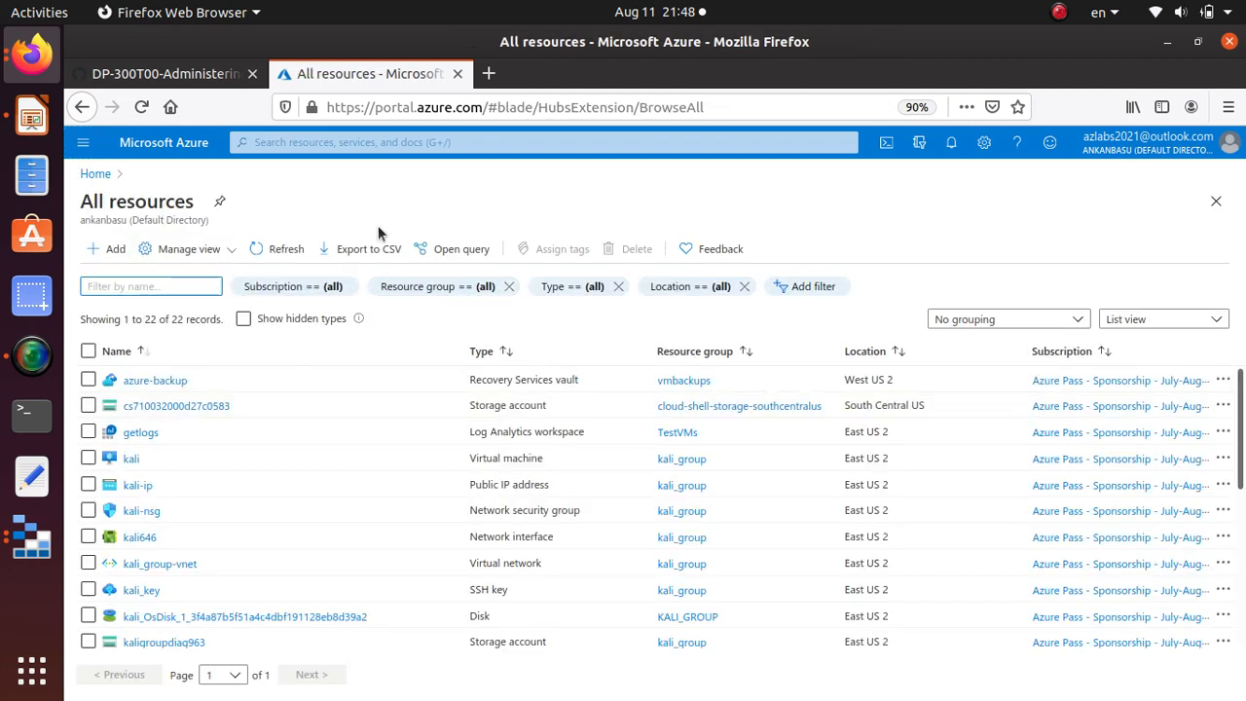
Look through the full All resources list in the Azure Portal, from the first resource to the last
left_click(199, 75)
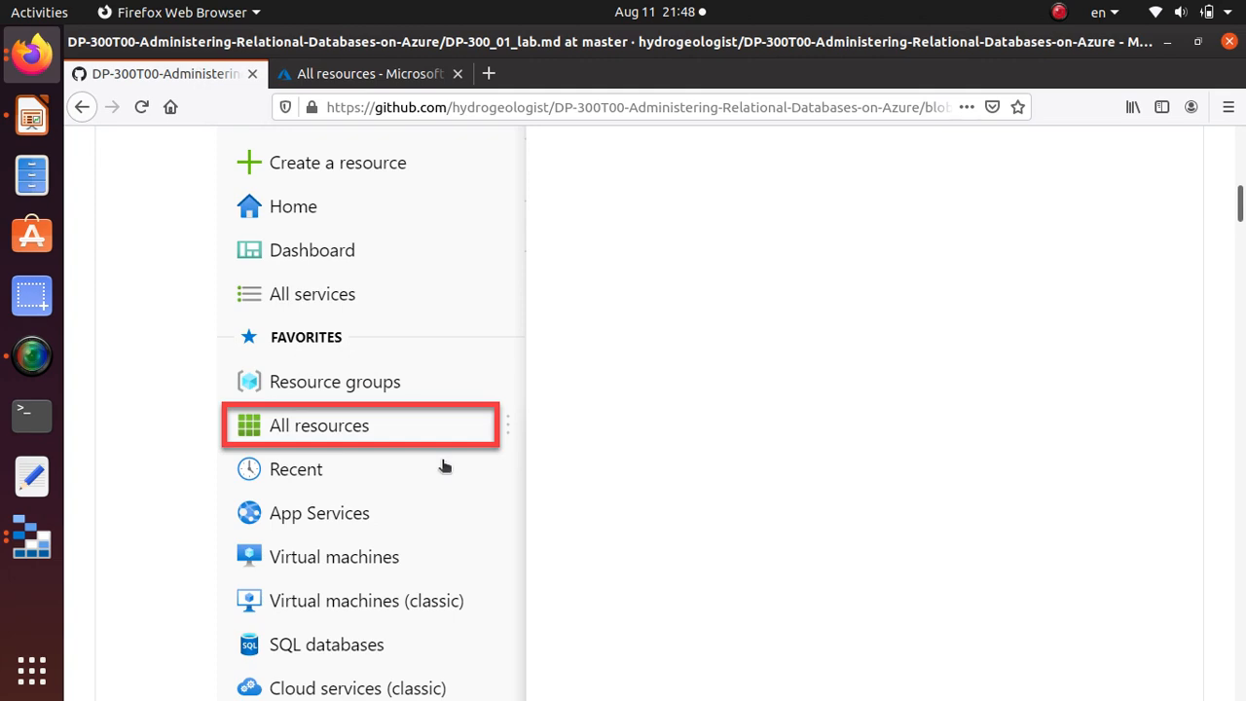
key("alt+Tab")
key("alt+Tab")
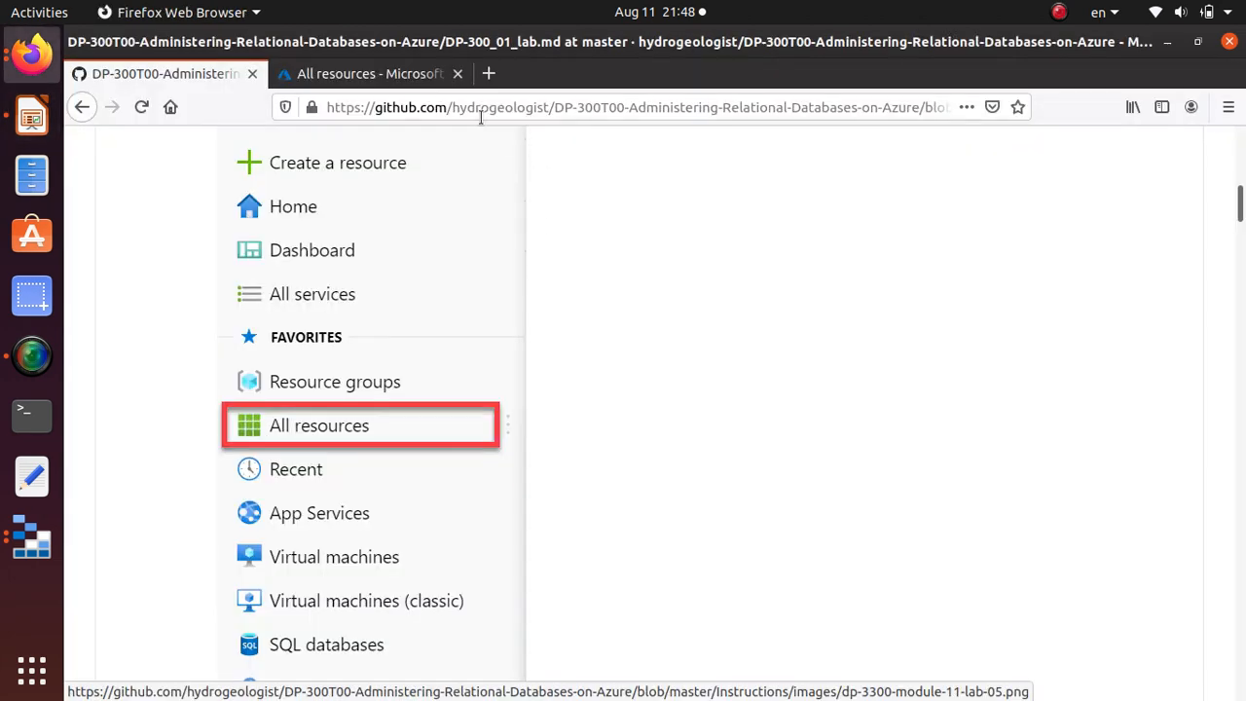
key("ctrl+Tab")
scroll(641, 444, "down", 3)
scroll(639, 475, "down", 2)
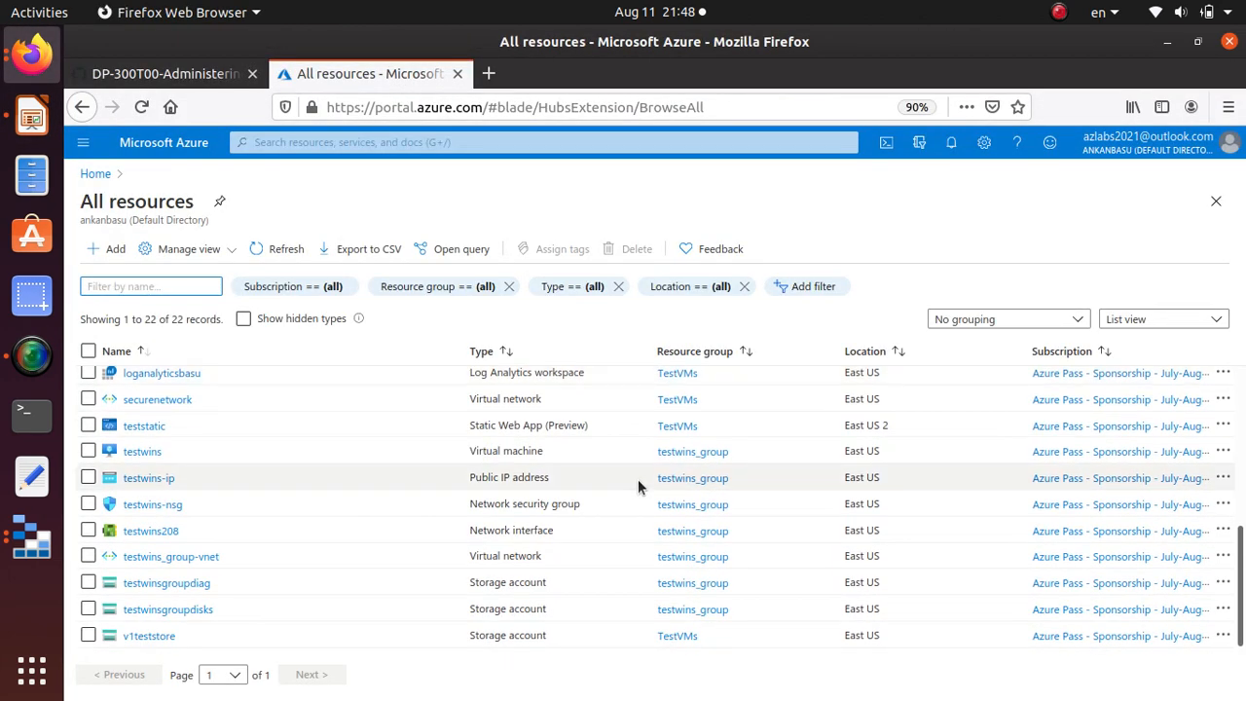
scroll(637, 477, "up", 5)
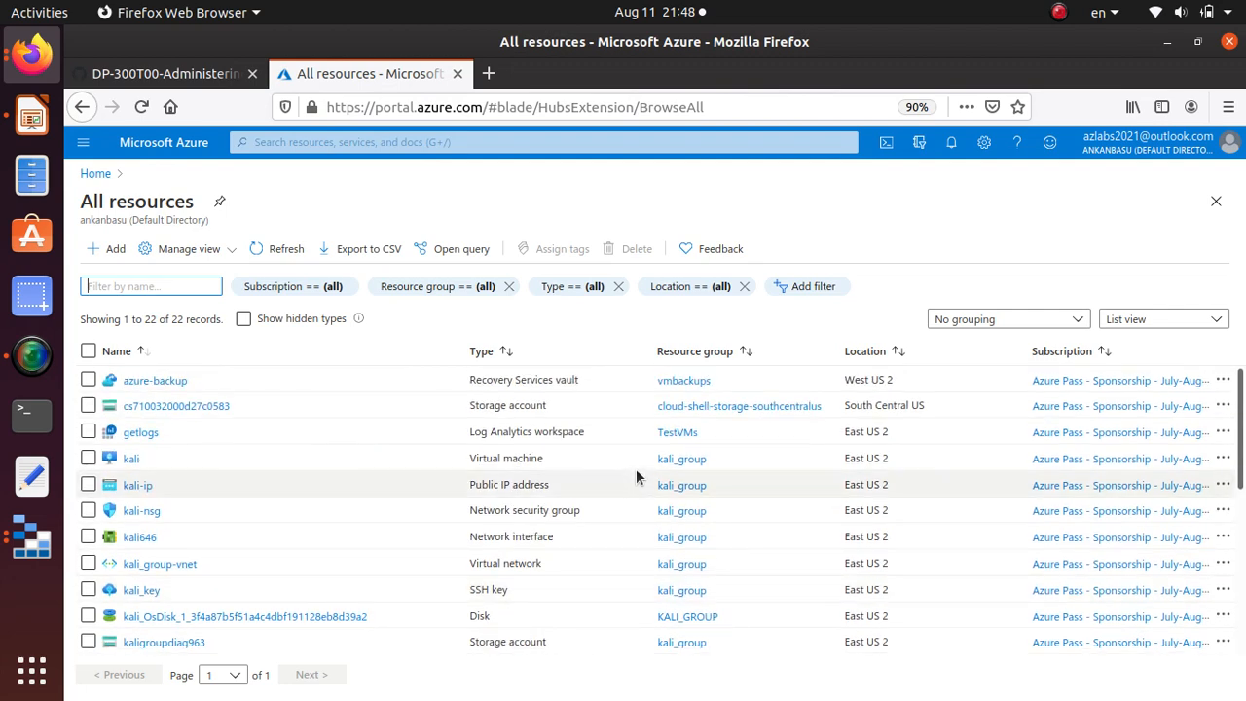
Read the lab's steps 4 and 5 on the All resources page and Resource groups, and skim the surrounding Task 1 instructions
left_click(167, 83)
scroll(638, 412, "down", 7)
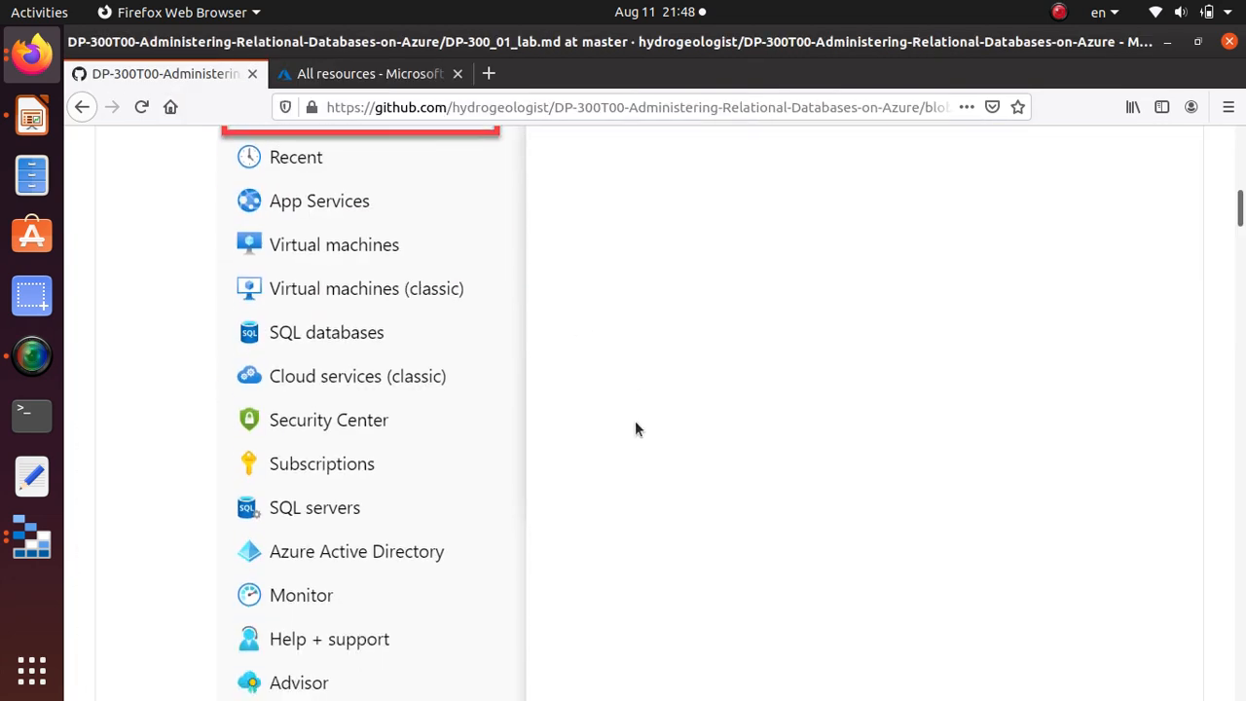
scroll(637, 415, "down", 2)
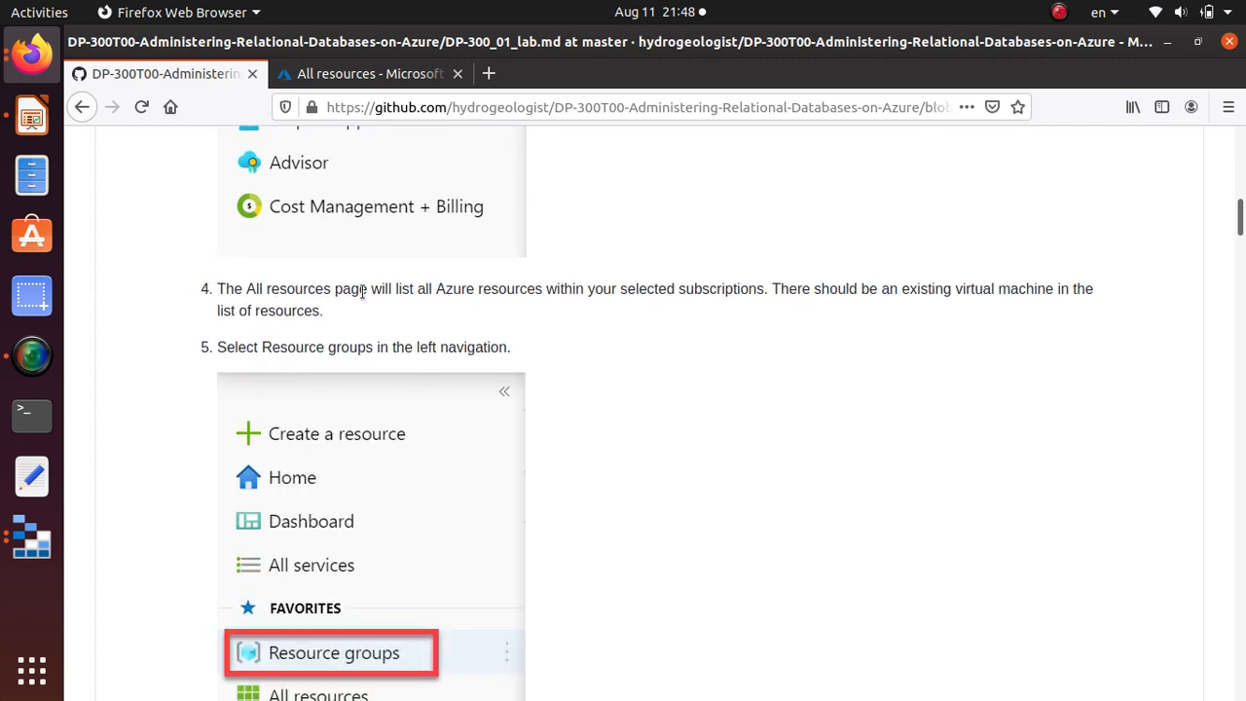
left_click_drag(371, 292, 764, 288)
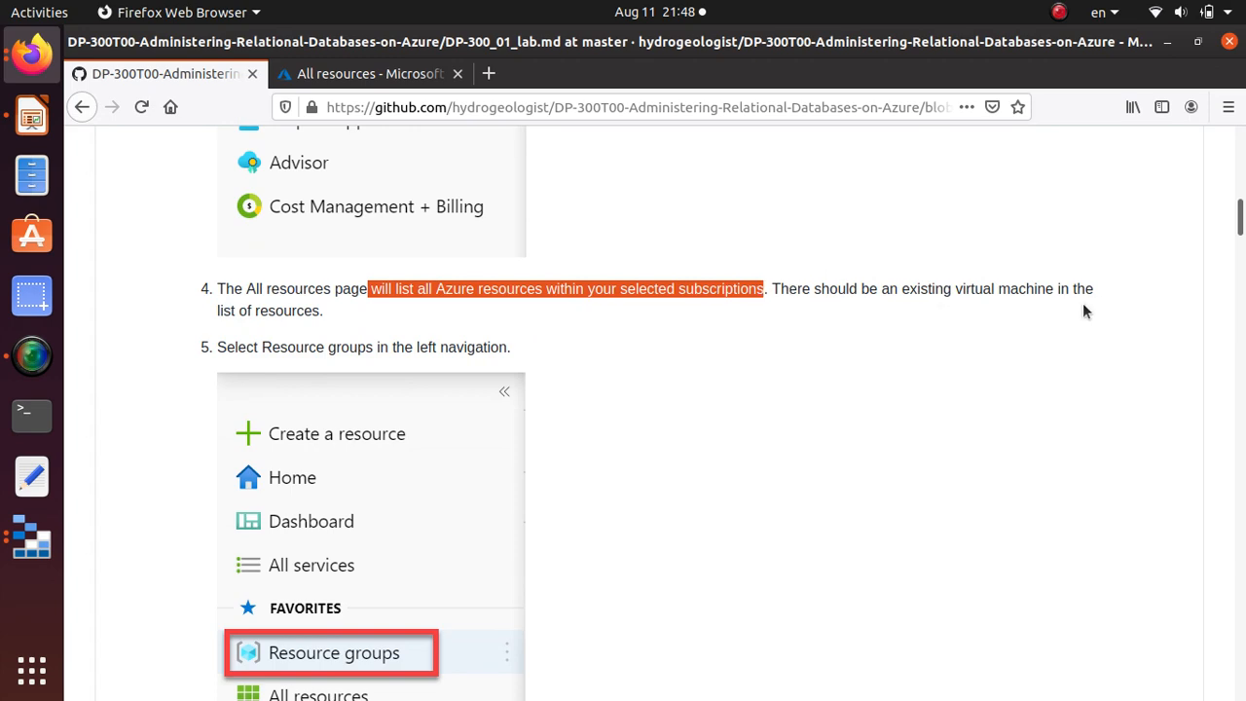
scroll(757, 321, "up", 20)
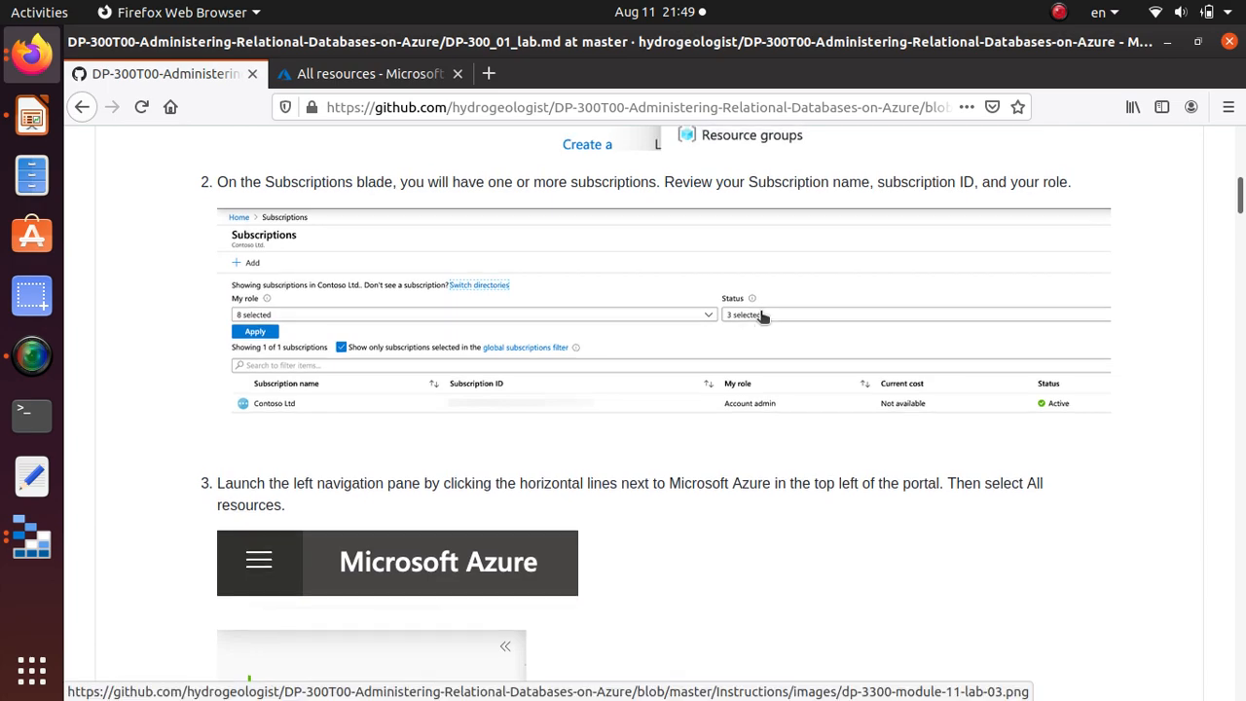
scroll(762, 313, "up", 8)
scroll(763, 309, "up", 7)
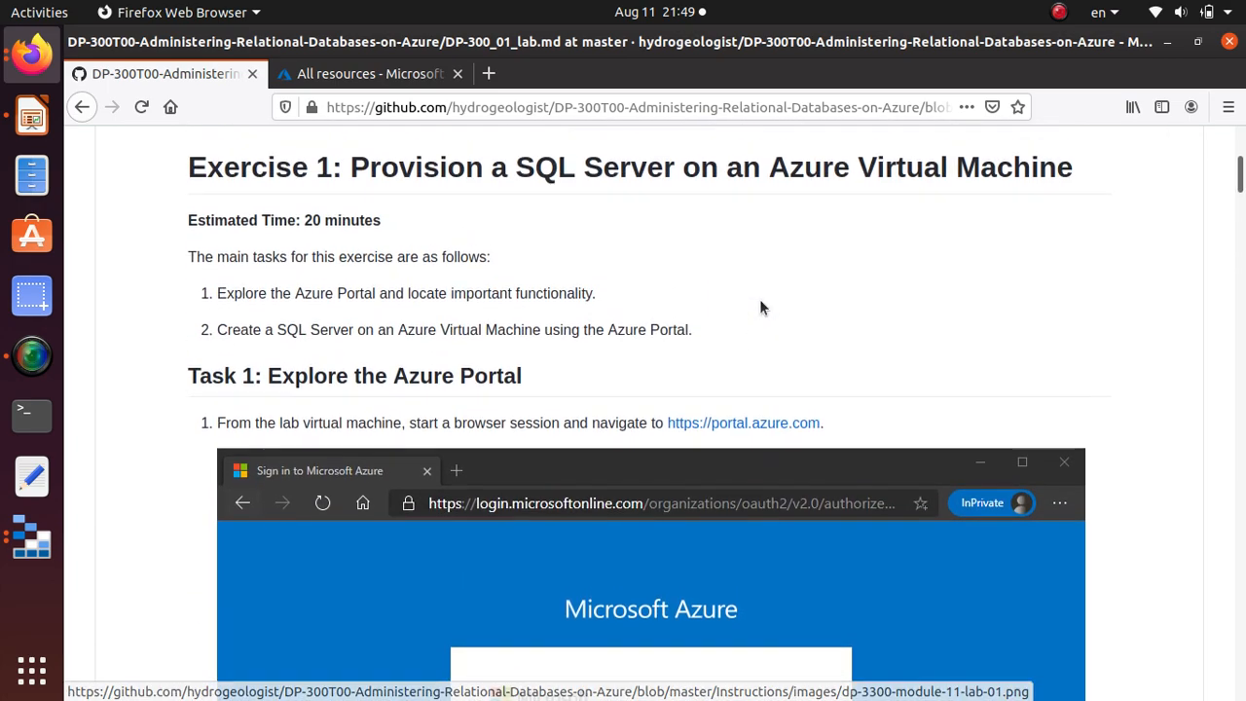
scroll(760, 298, "down", 20)
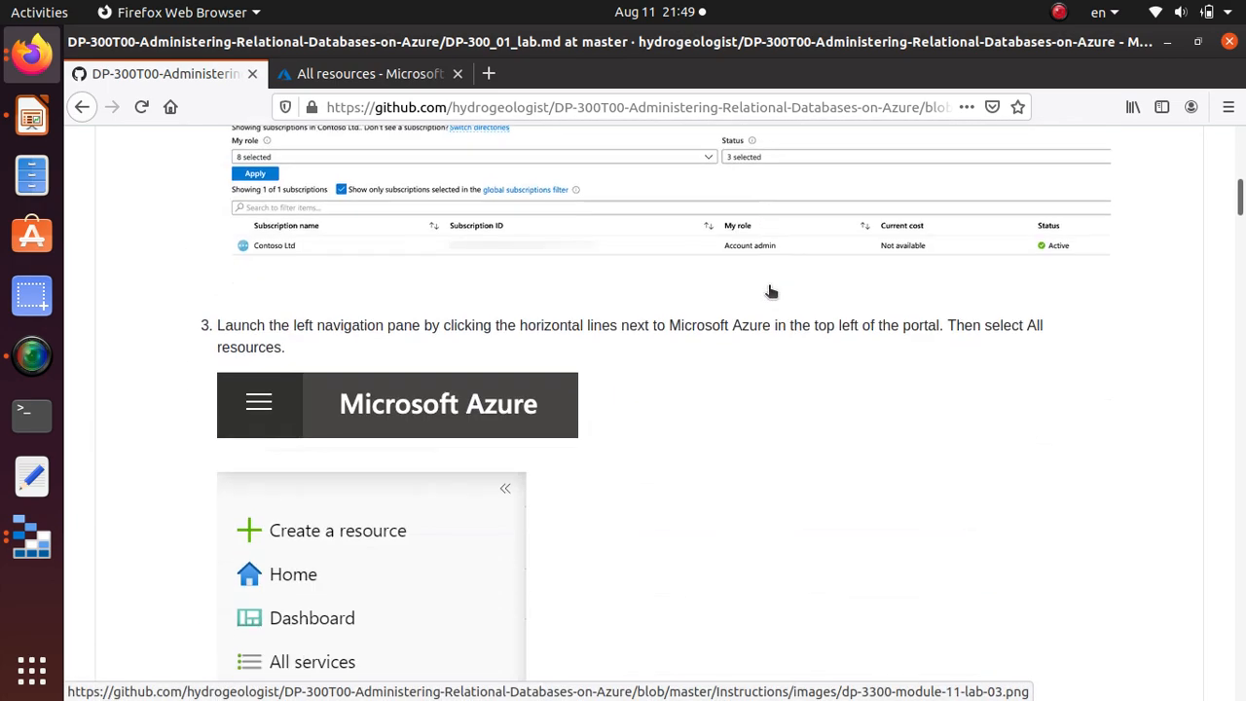
scroll(769, 286, "down", 20)
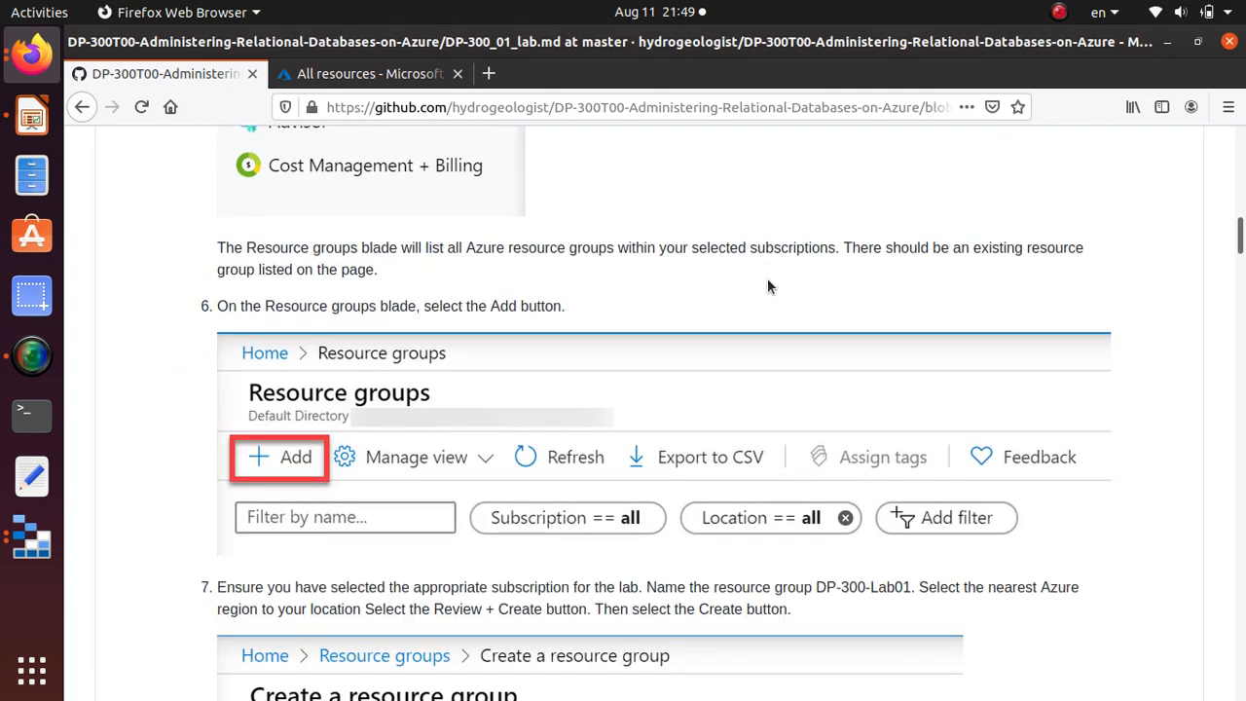
scroll(767, 287, "up", 10)
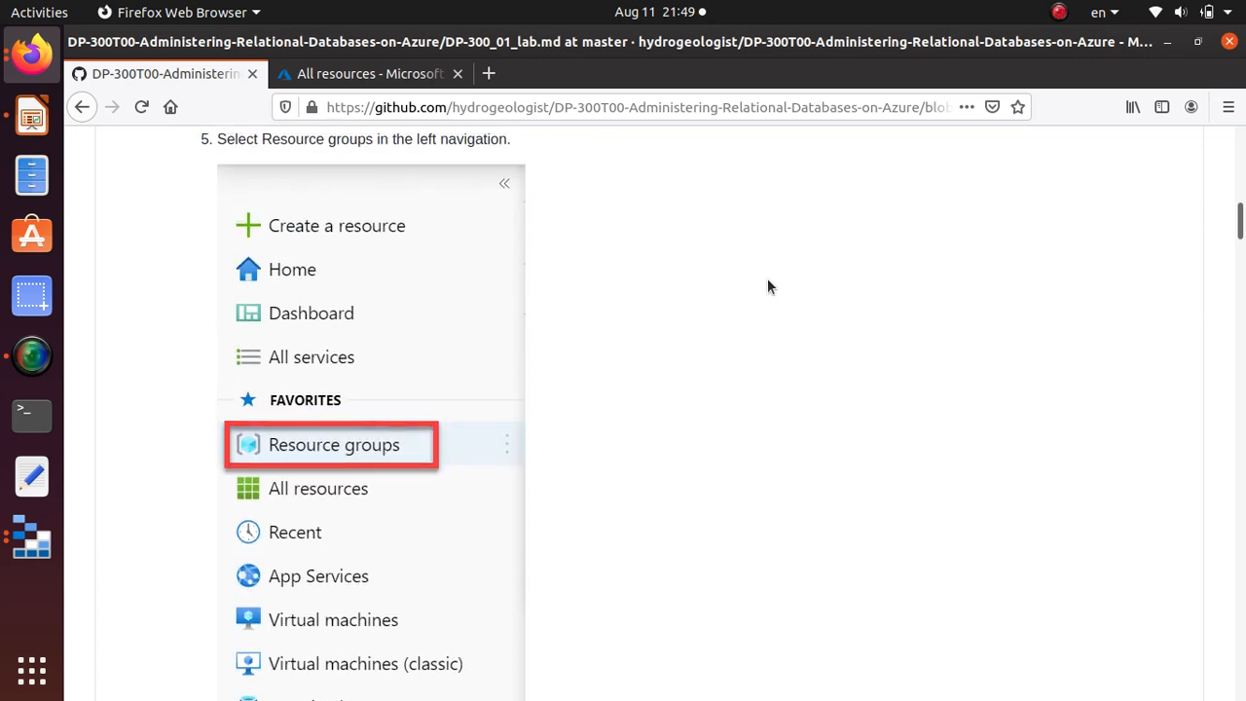
scroll(768, 286, "up", 5)
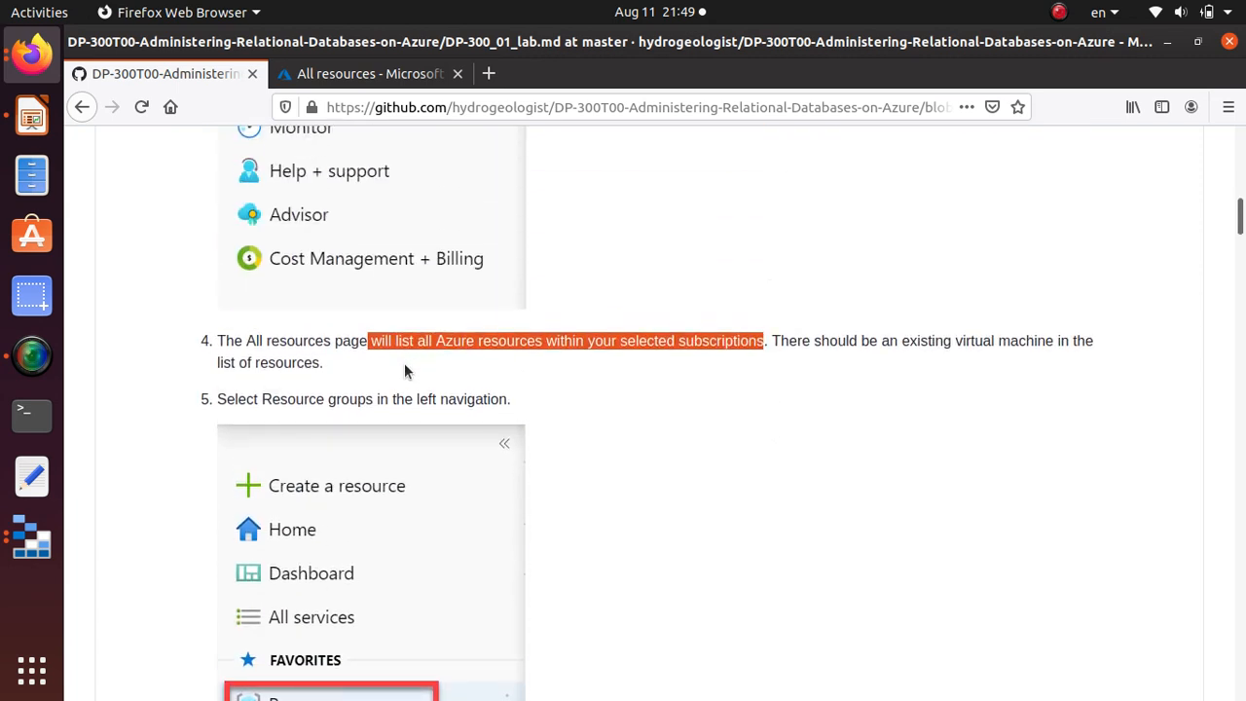
scroll(376, 348, "down", 12)
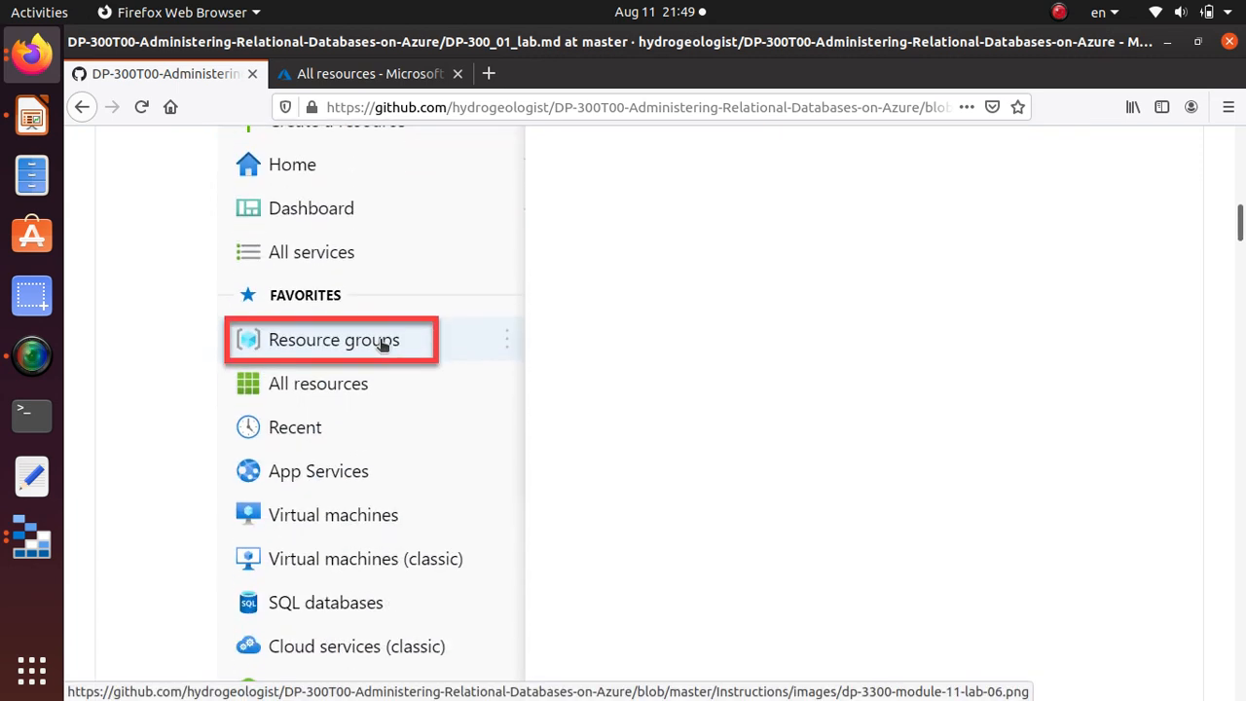
scroll(392, 334, "up", 13)
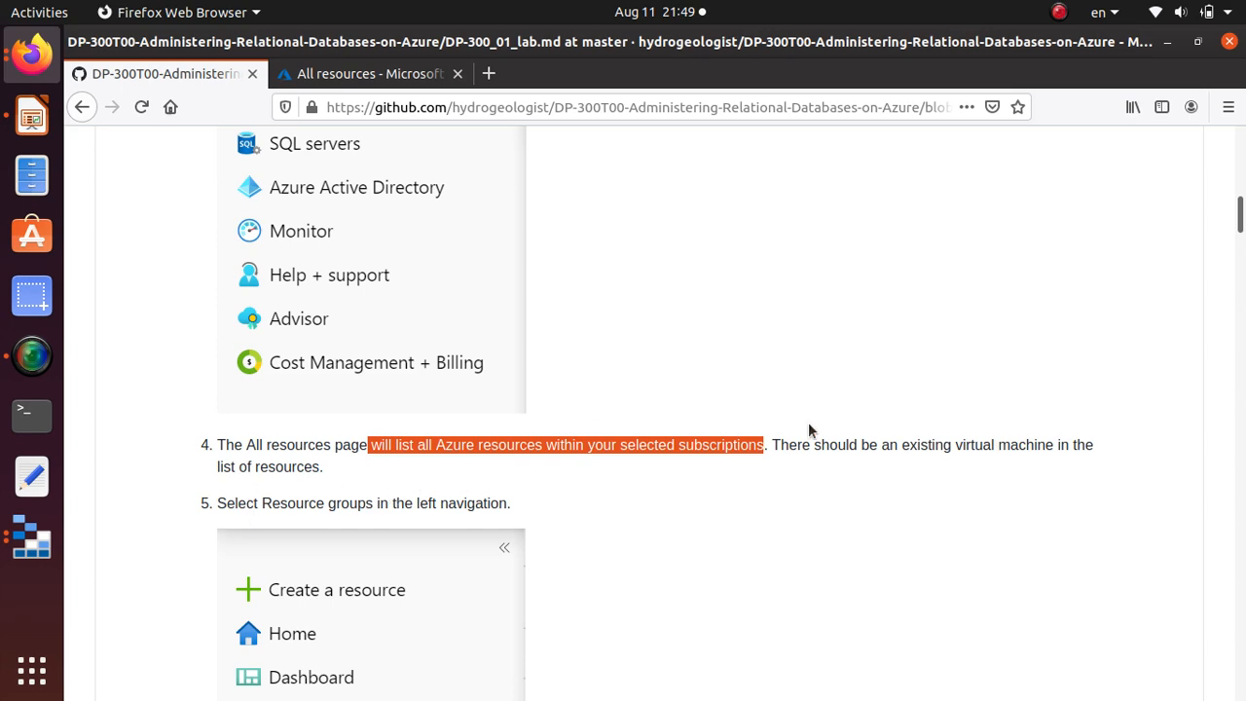
Sort the portal's All resources list by type and look for existing virtual machines
key("alt+Tab")
key("alt+Tab")
left_click(365, 70)
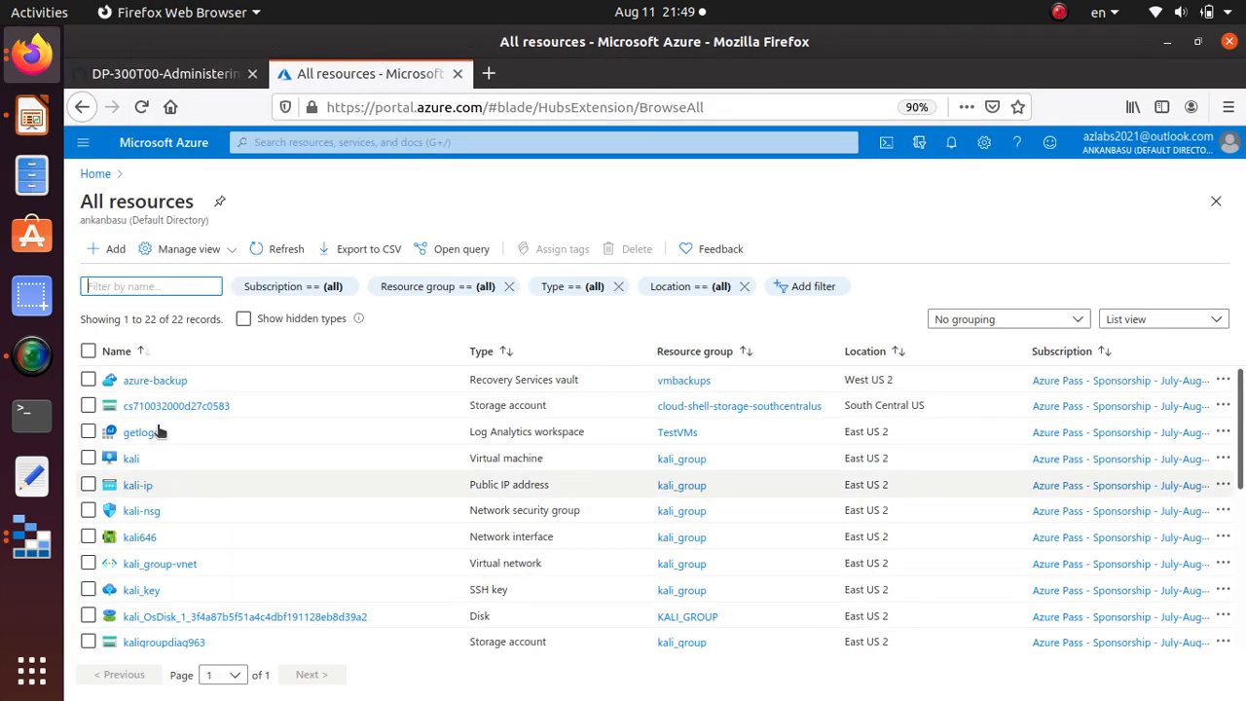
scroll(132, 457, "down", 3)
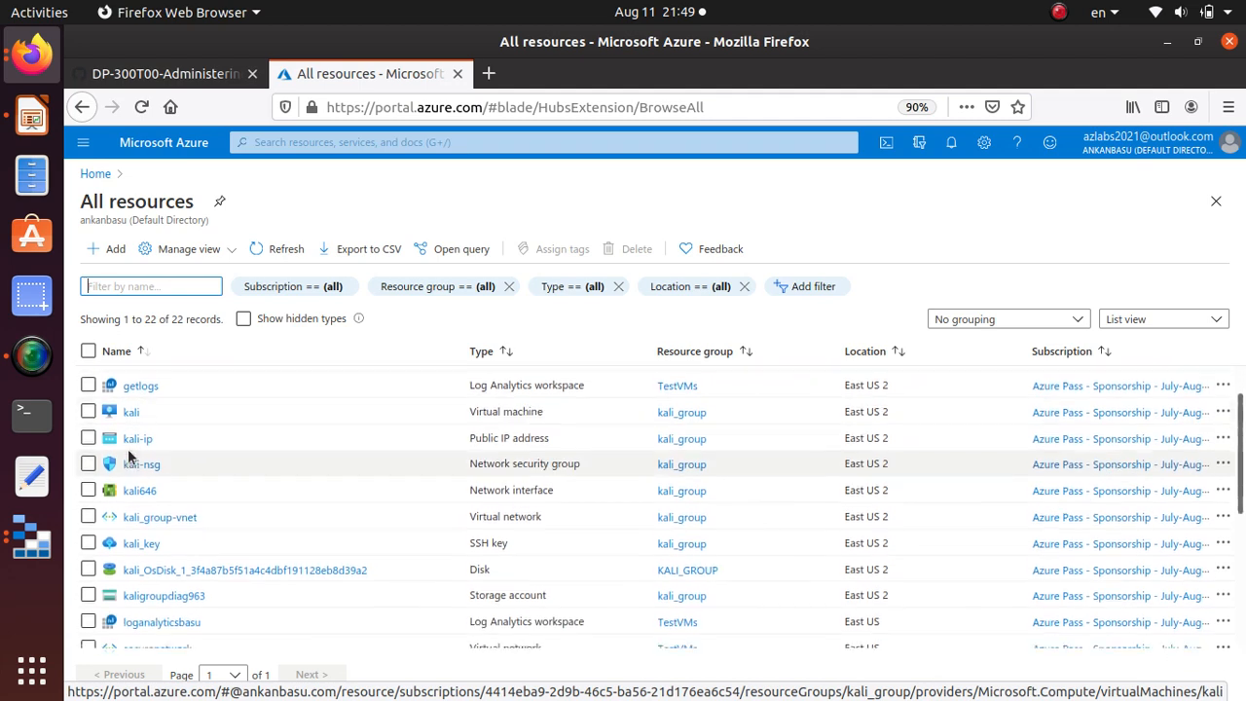
scroll(527, 490, "up", 3)
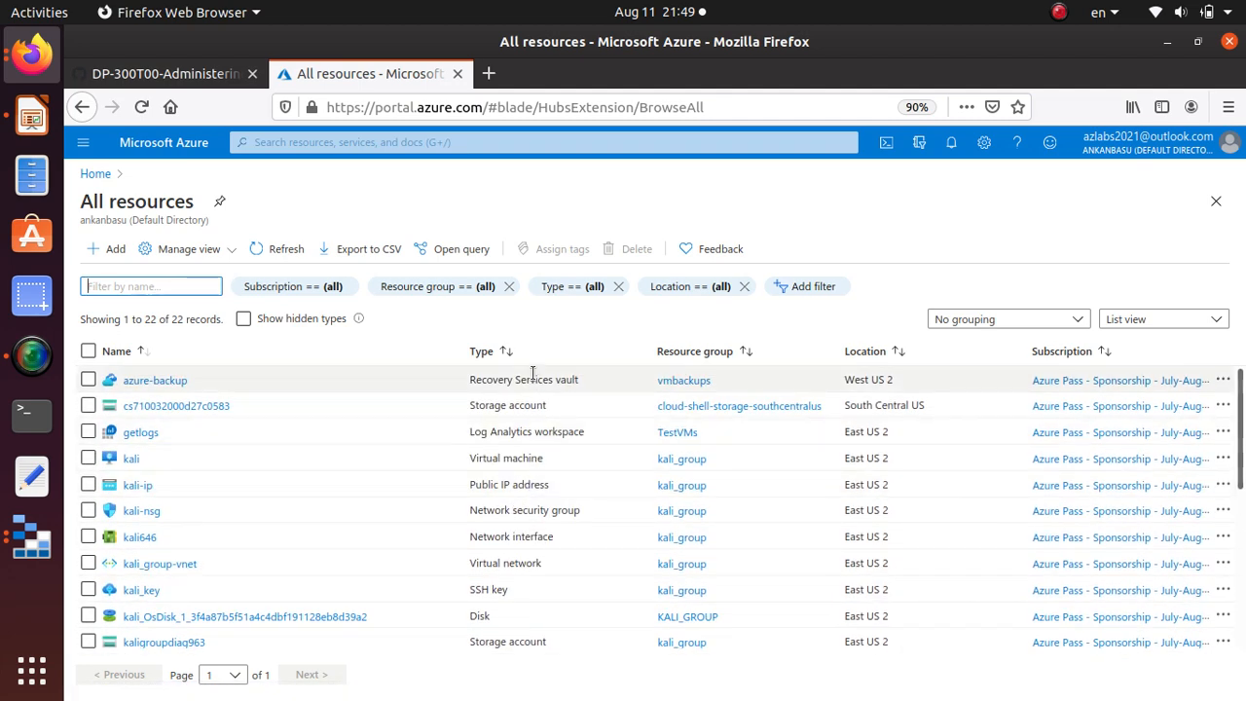
left_click(492, 352)
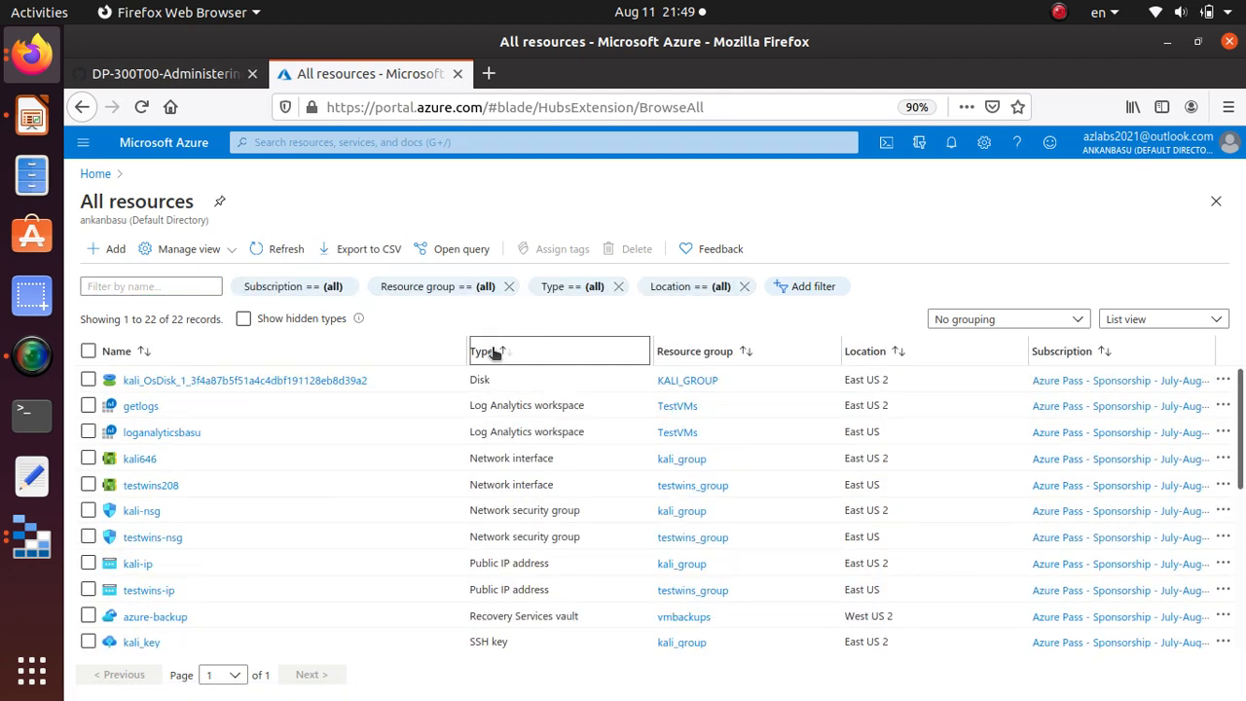
scroll(634, 536, "down", 5)
scroll(634, 542, "down", 3)
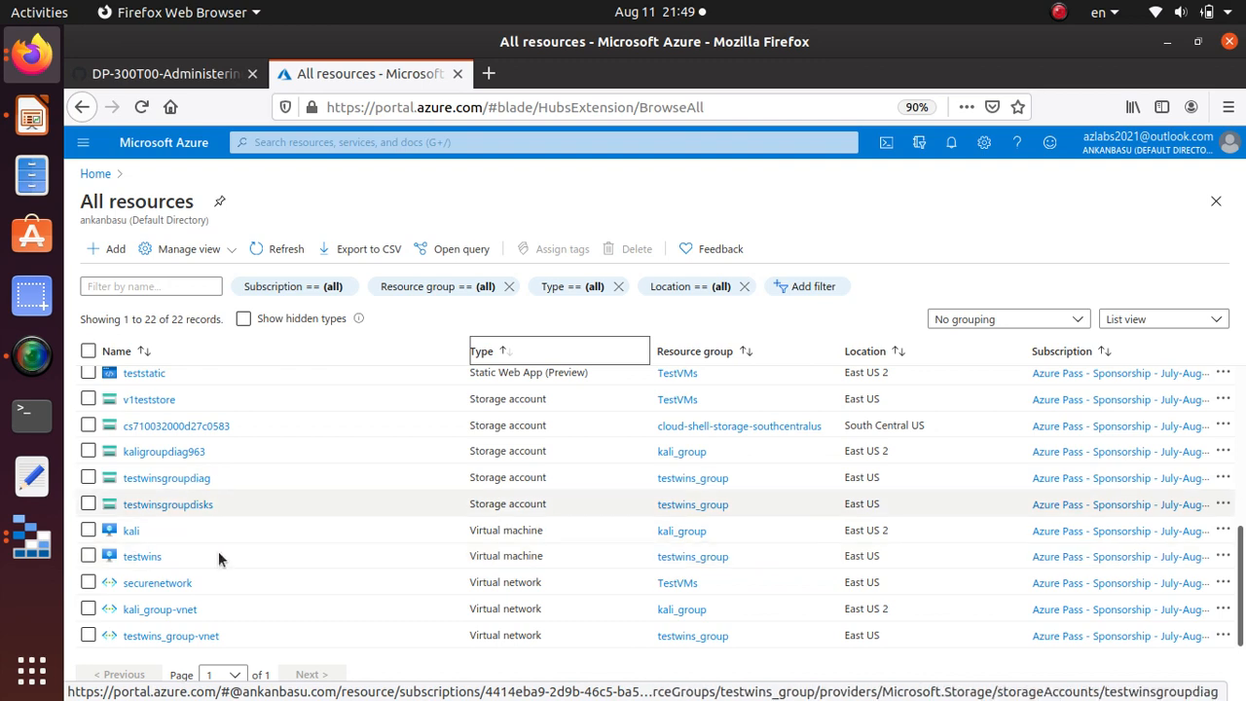
Read the lab's Resource groups instructions through step 7, and open the Resource groups page in the Azure Portal
left_click(192, 74)
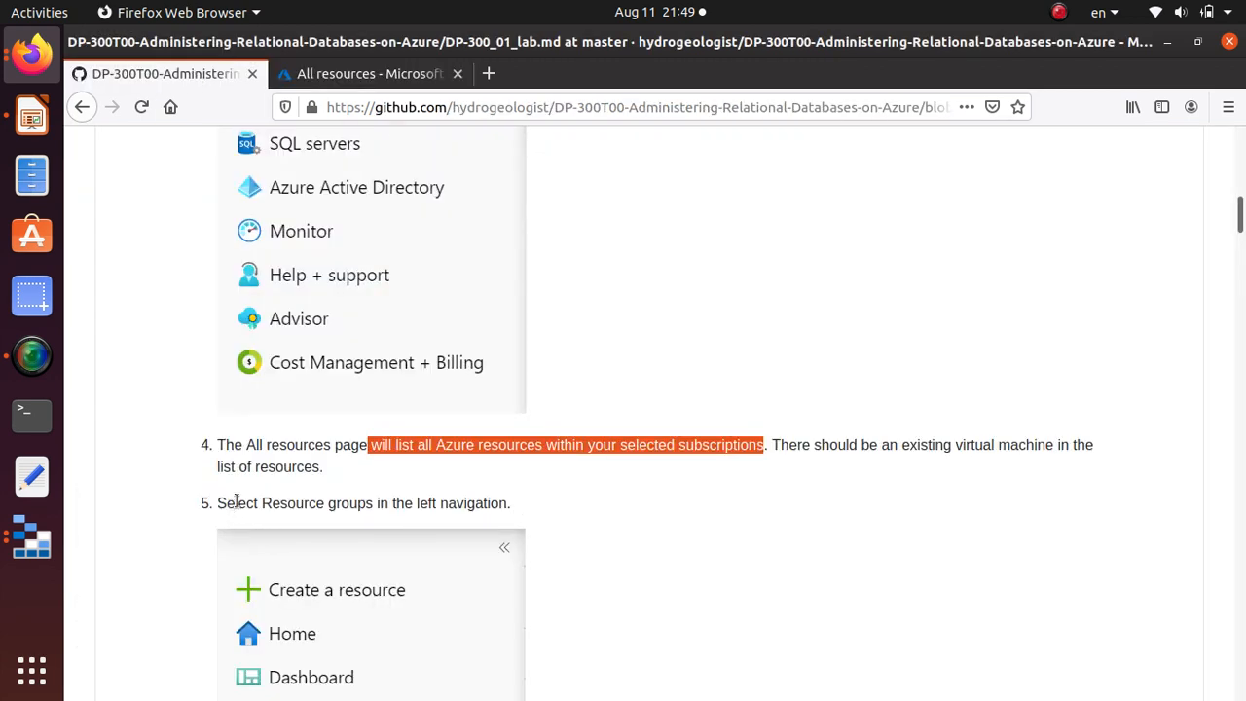
scroll(548, 563, "down", 10)
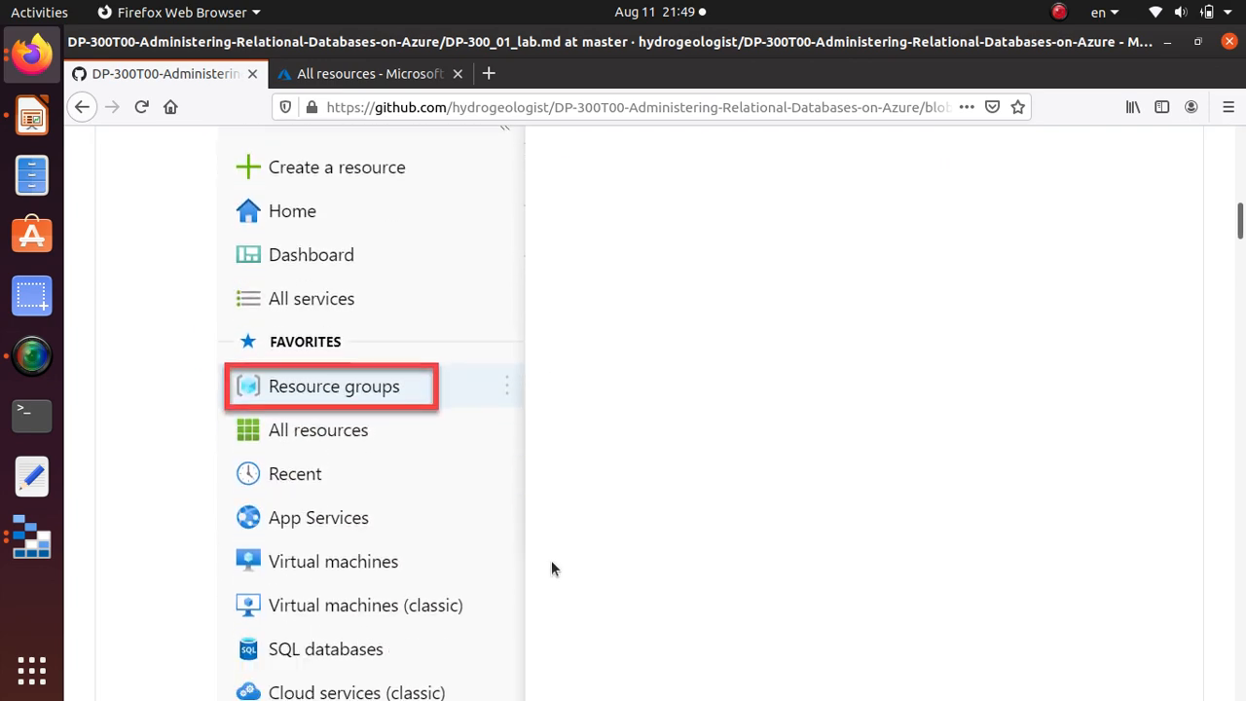
scroll(560, 530, "down", 5)
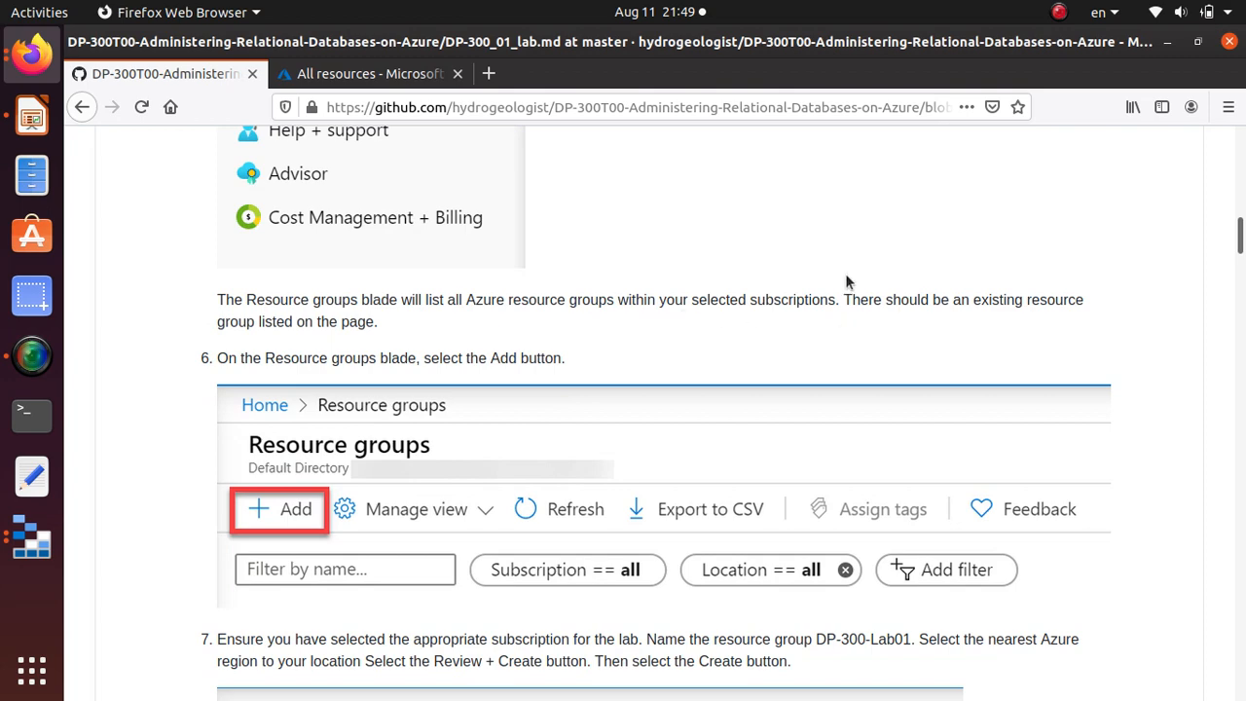
left_click(417, 74)
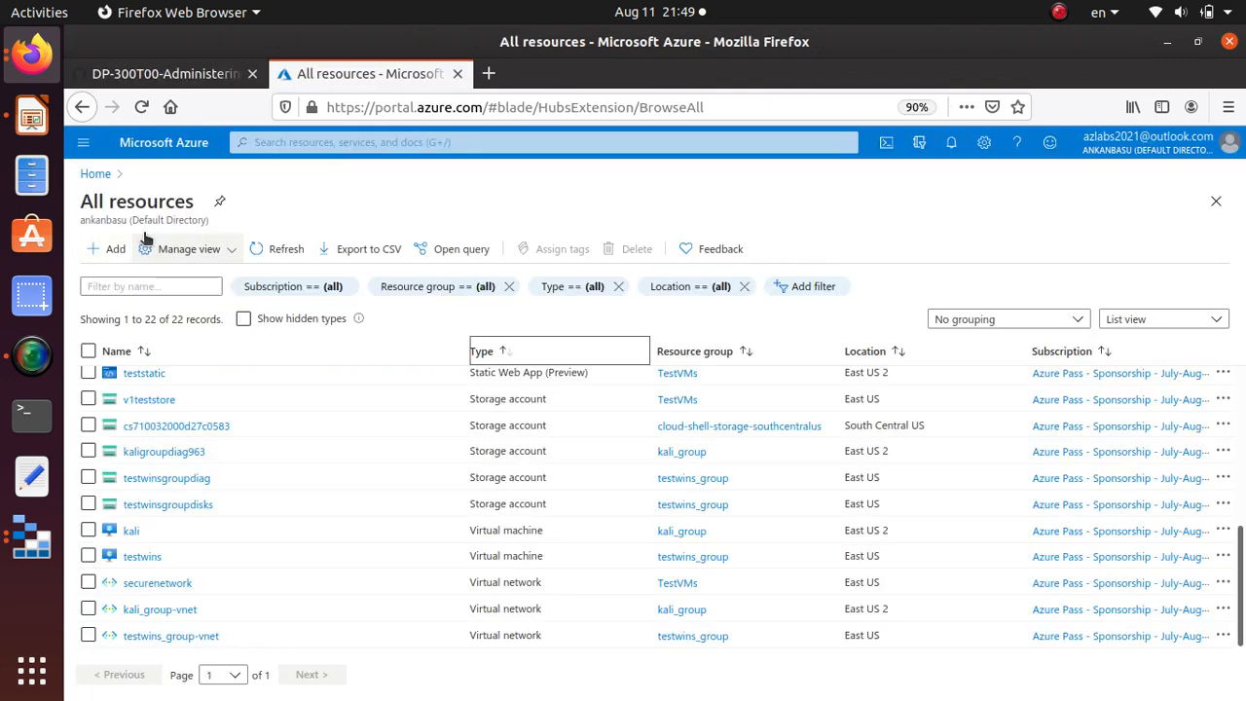
left_click(82, 142)
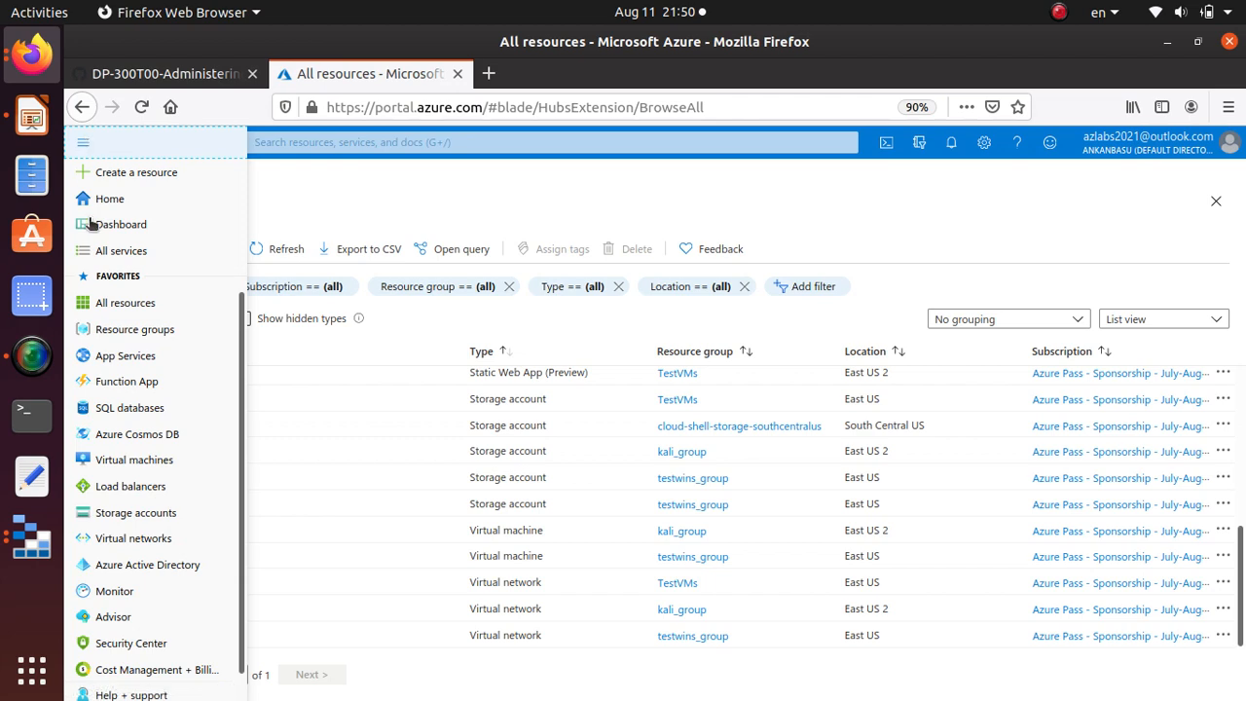
left_click(151, 331)
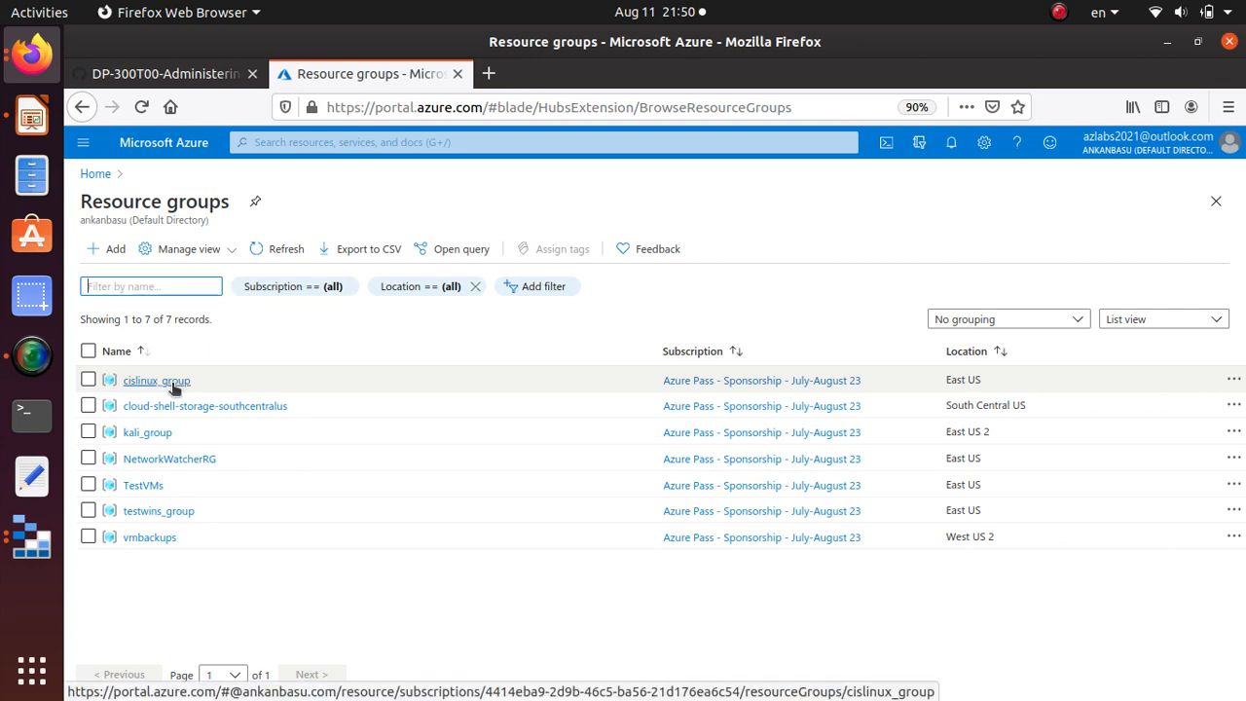
Read the lab's steps 6 and 7 on adding a resource group, and copy the resource group name DP-300-Lab01
left_click(166, 73)
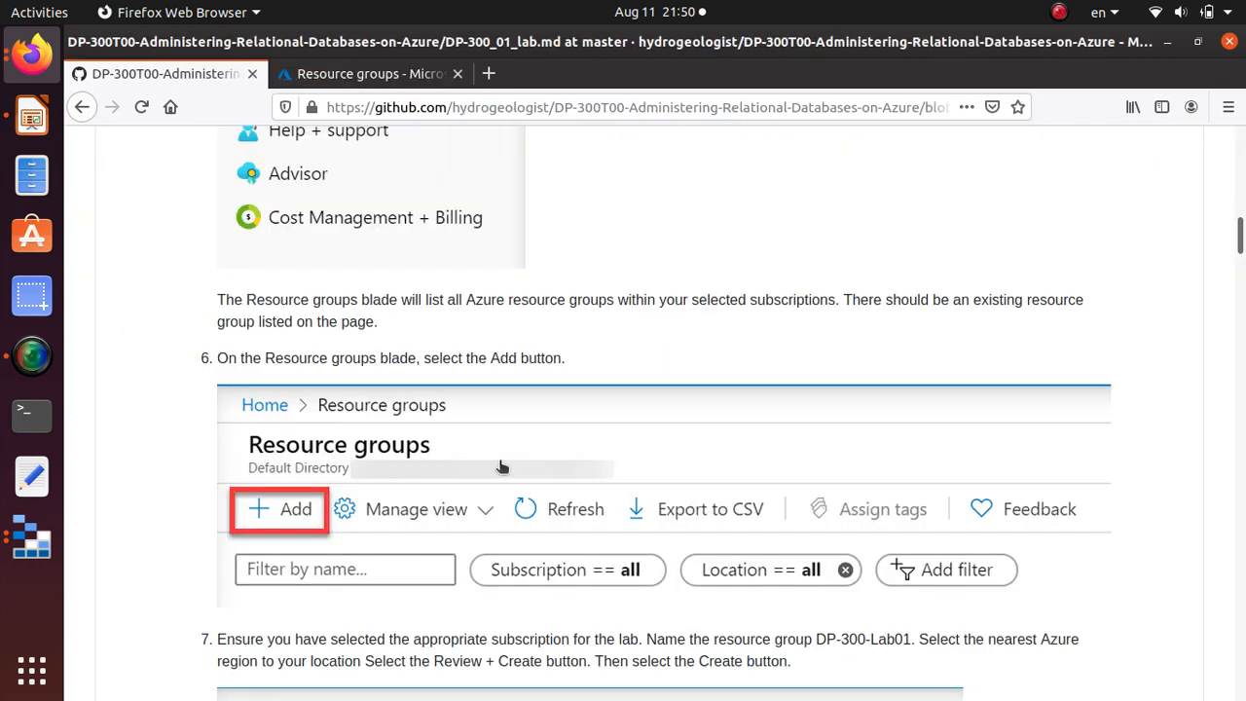
scroll(503, 521, "down", 3)
scroll(503, 521, "up", 2)
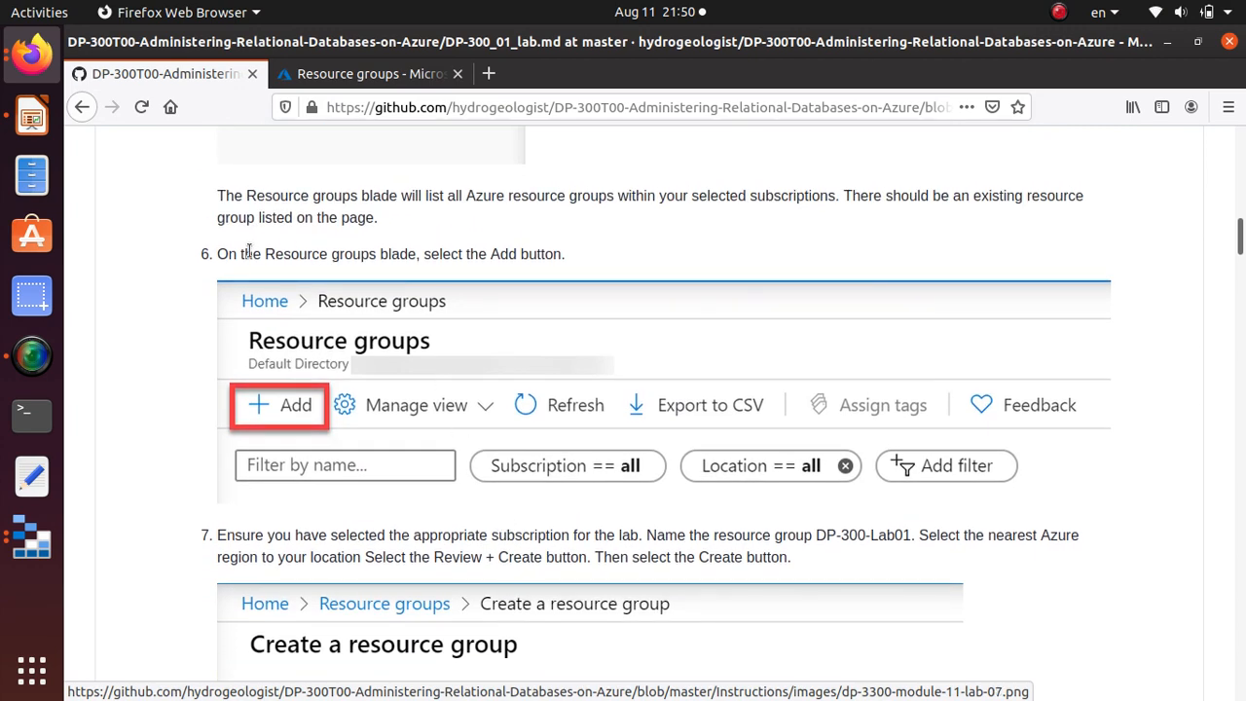
triple_click(533, 253)
scroll(234, 439, "down", 3)
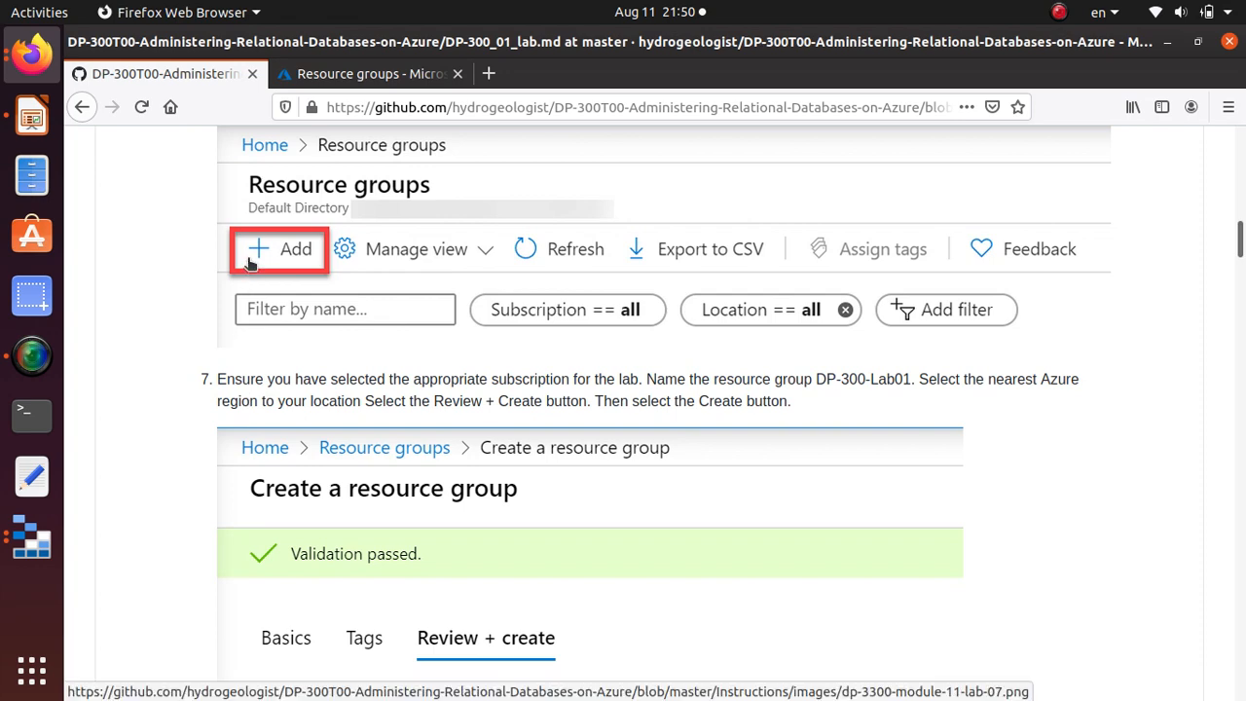
scroll(277, 295, "down", 1)
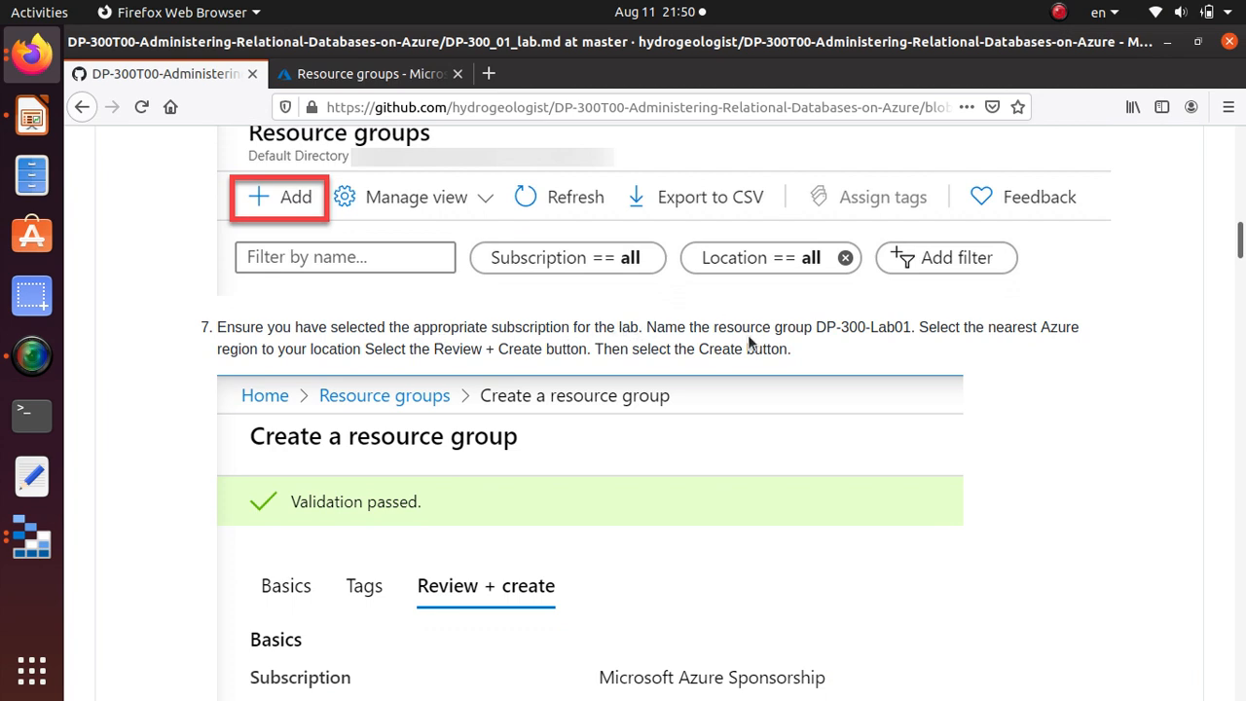
left_click_drag(815, 326, 910, 326)
right_click(908, 331)
left_click(940, 343)
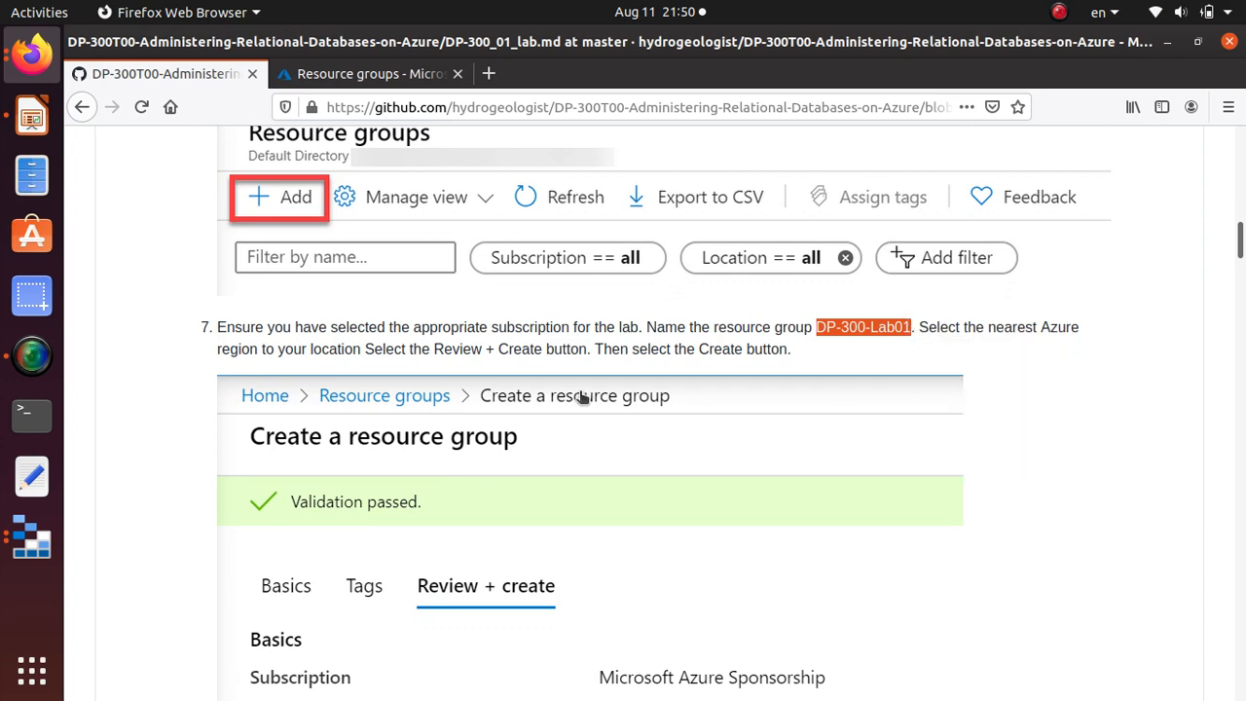
Start a new resource group in the Azure Portal and name it DP-300-Lab01
scroll(582, 392, "down", 1)
scroll(584, 391, "up", 1)
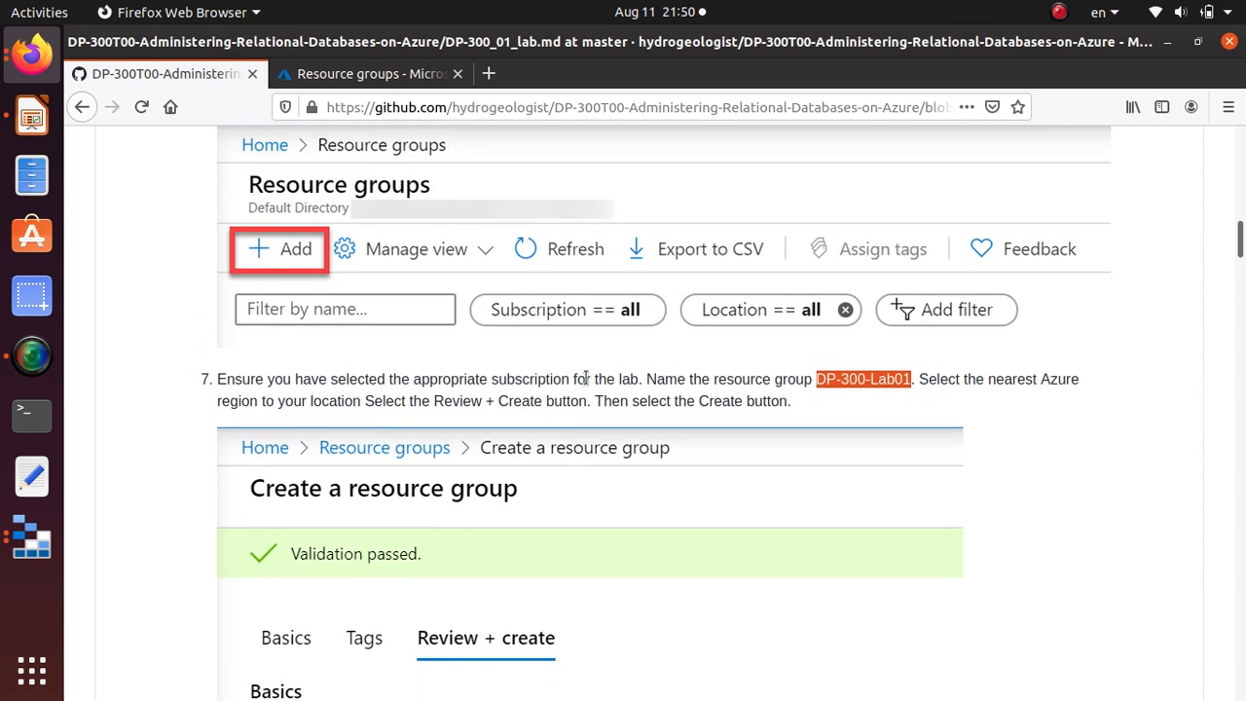
key("alt+Tab")
key("alt+Tab")
left_click(373, 74)
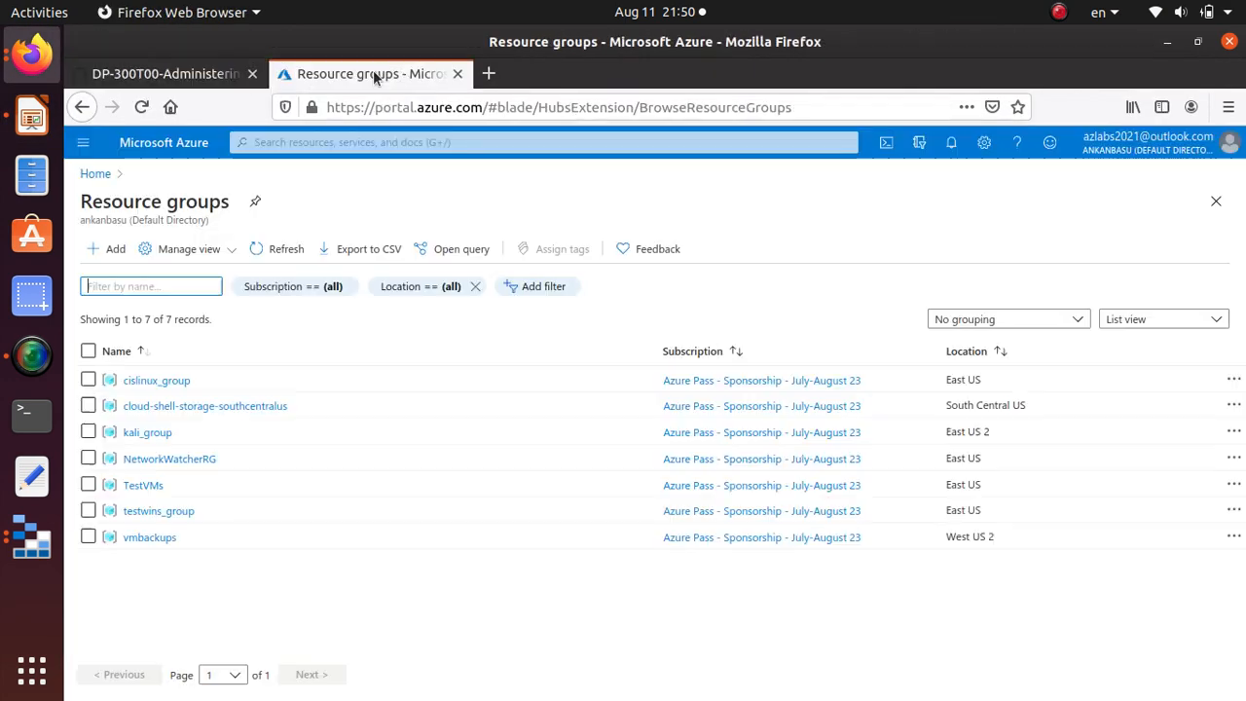
left_click(112, 250)
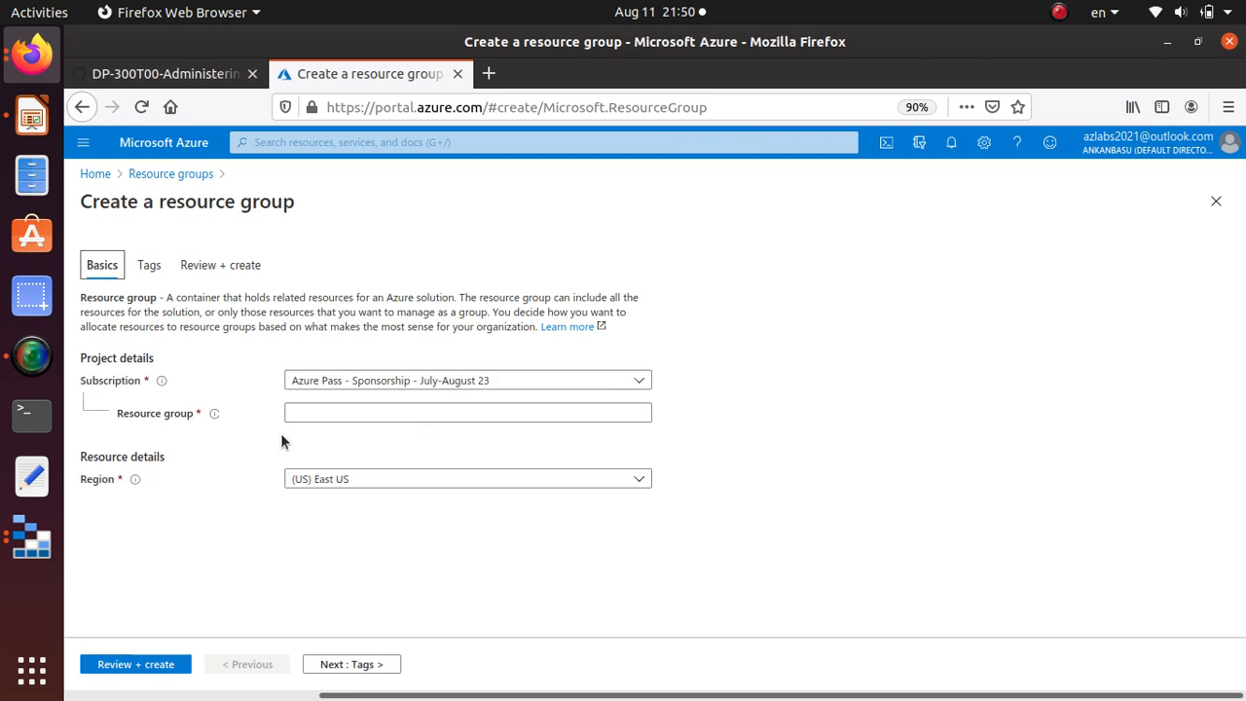
left_click(338, 410)
key("ctrl+v")
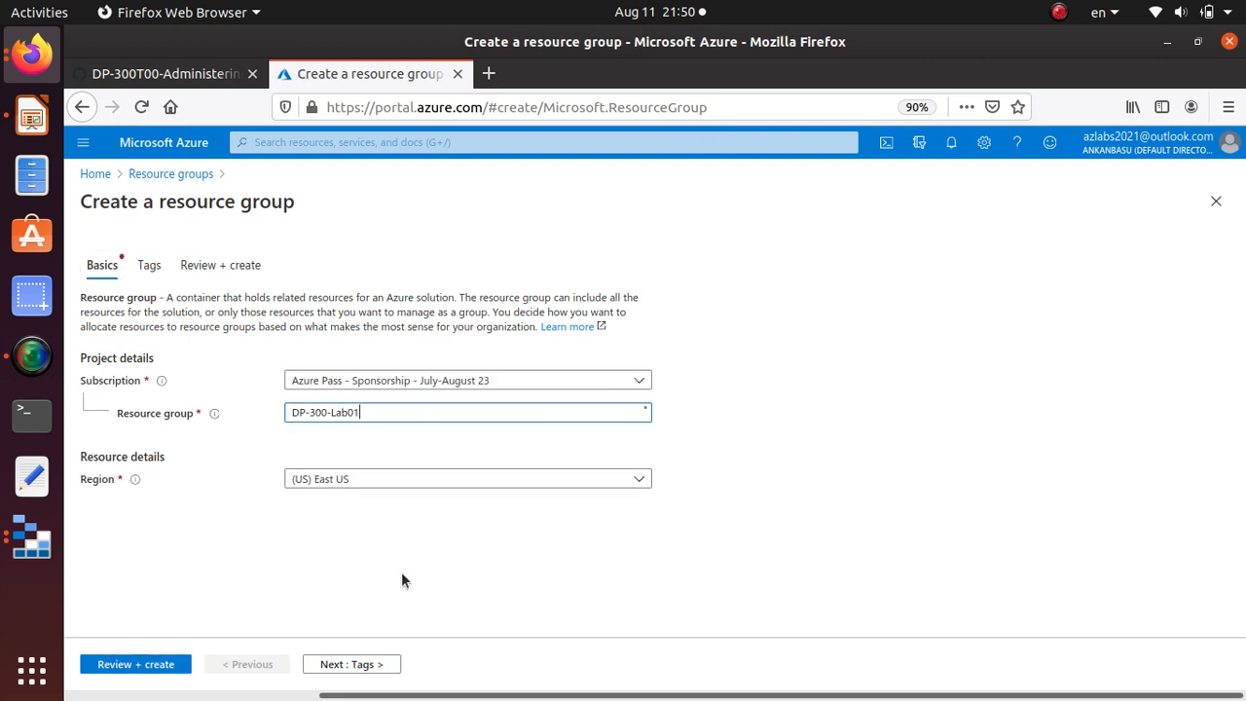
Recheck the lab's step 7, create the DP-300-Lab01 resource group in East US after reviewing it, and open the new group
left_click(168, 74)
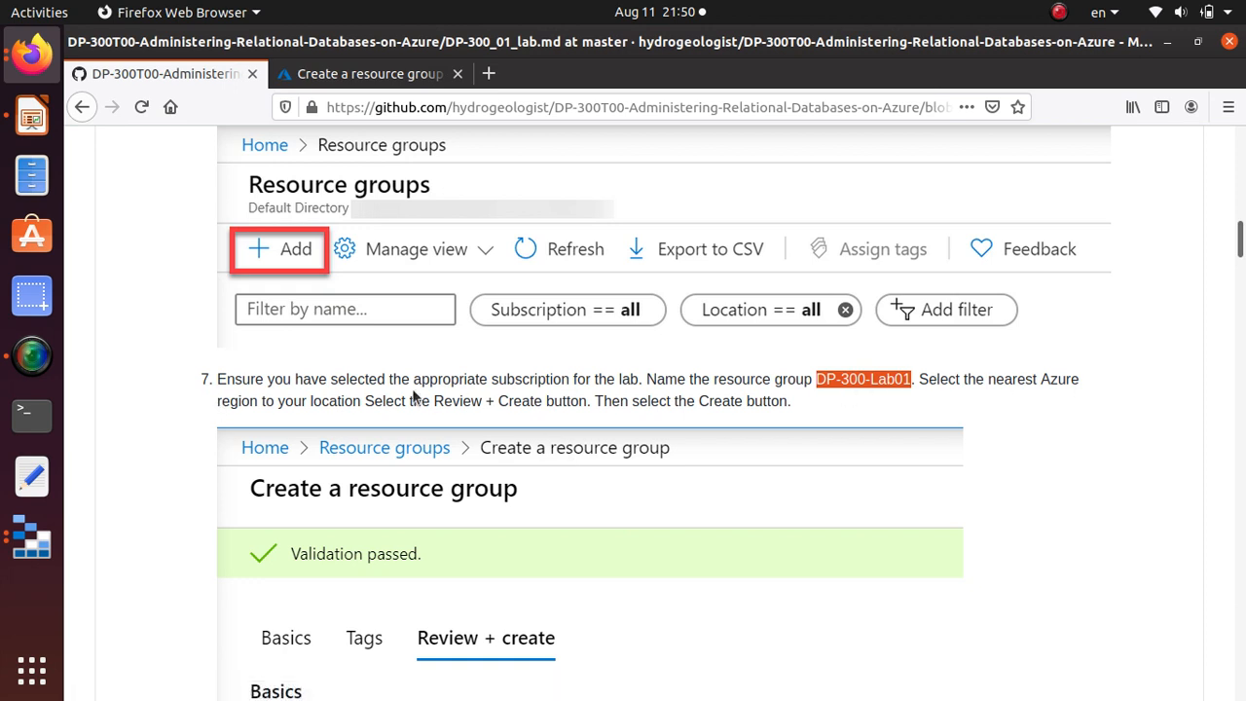
triple_click(477, 399)
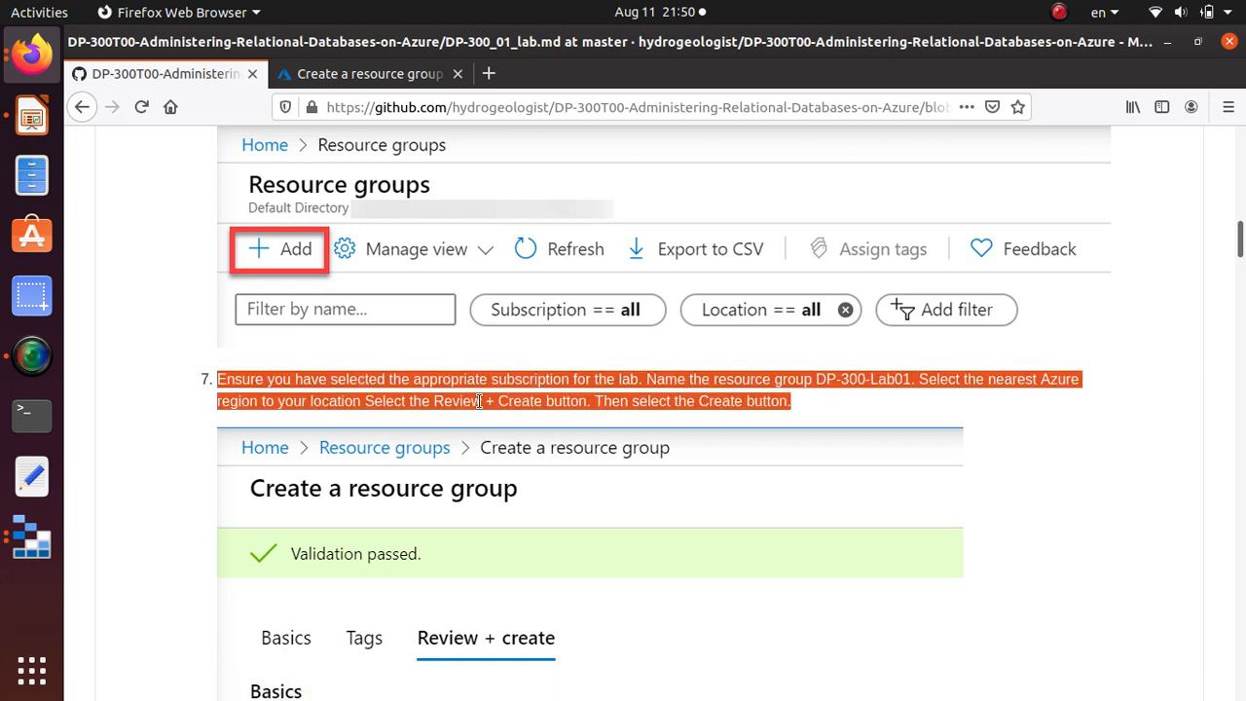
scroll(481, 406, "down", 3)
scroll(479, 399, "down", 5)
left_click(342, 74)
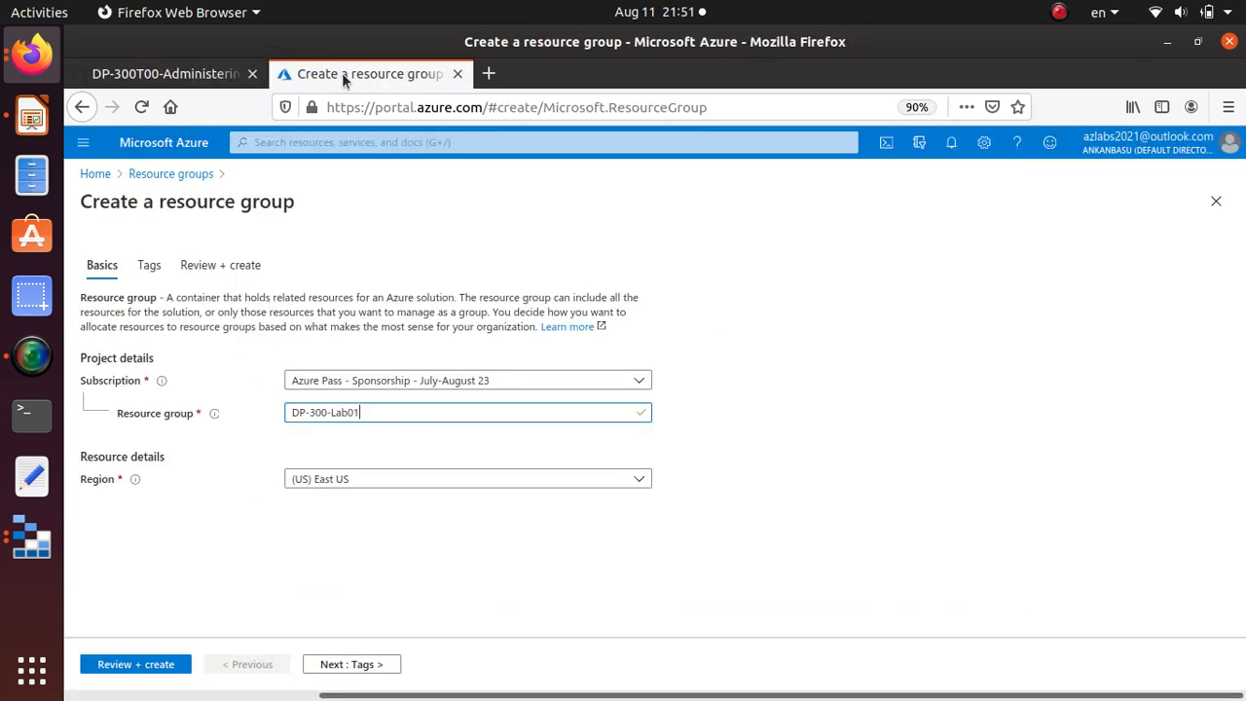
left_click(161, 669)
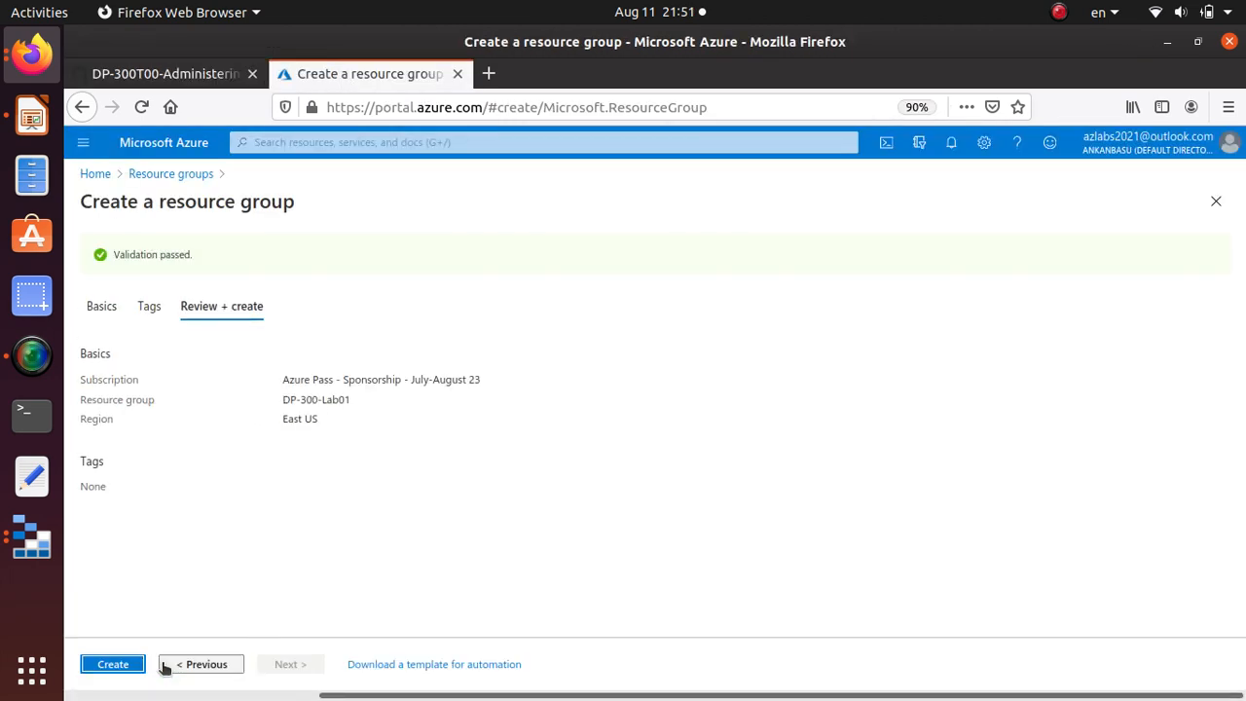
left_click(122, 667)
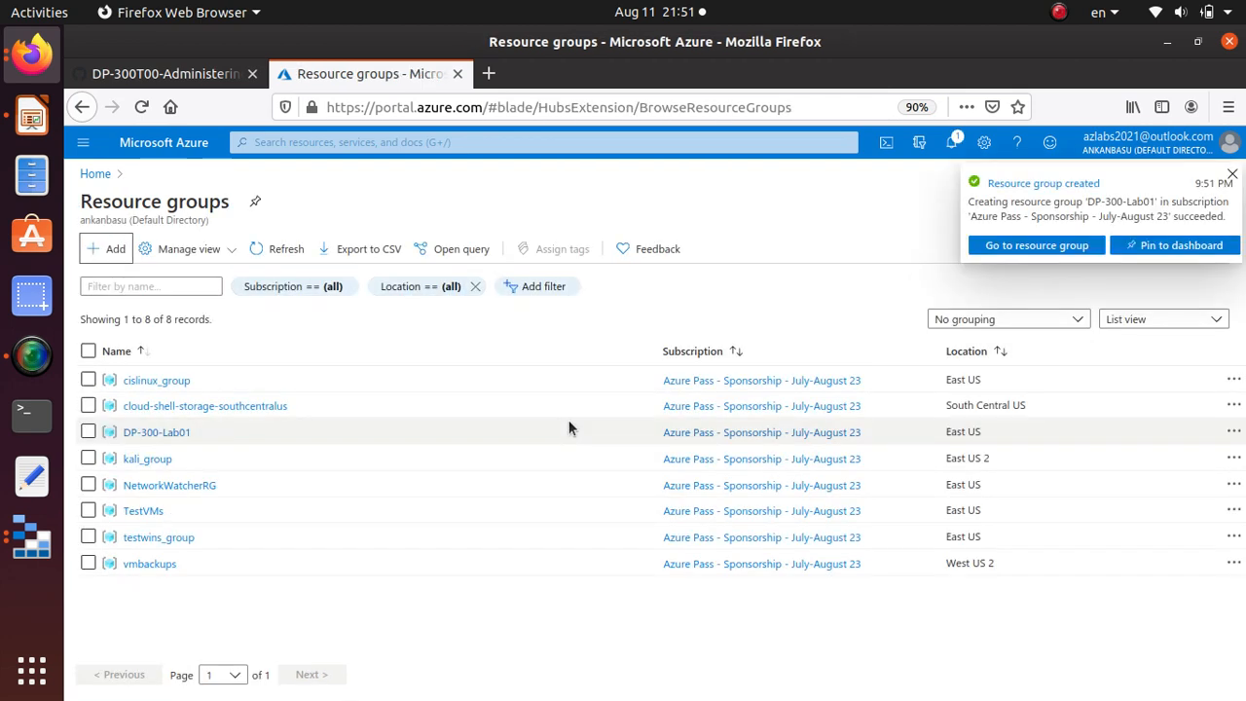
left_click(1040, 245)
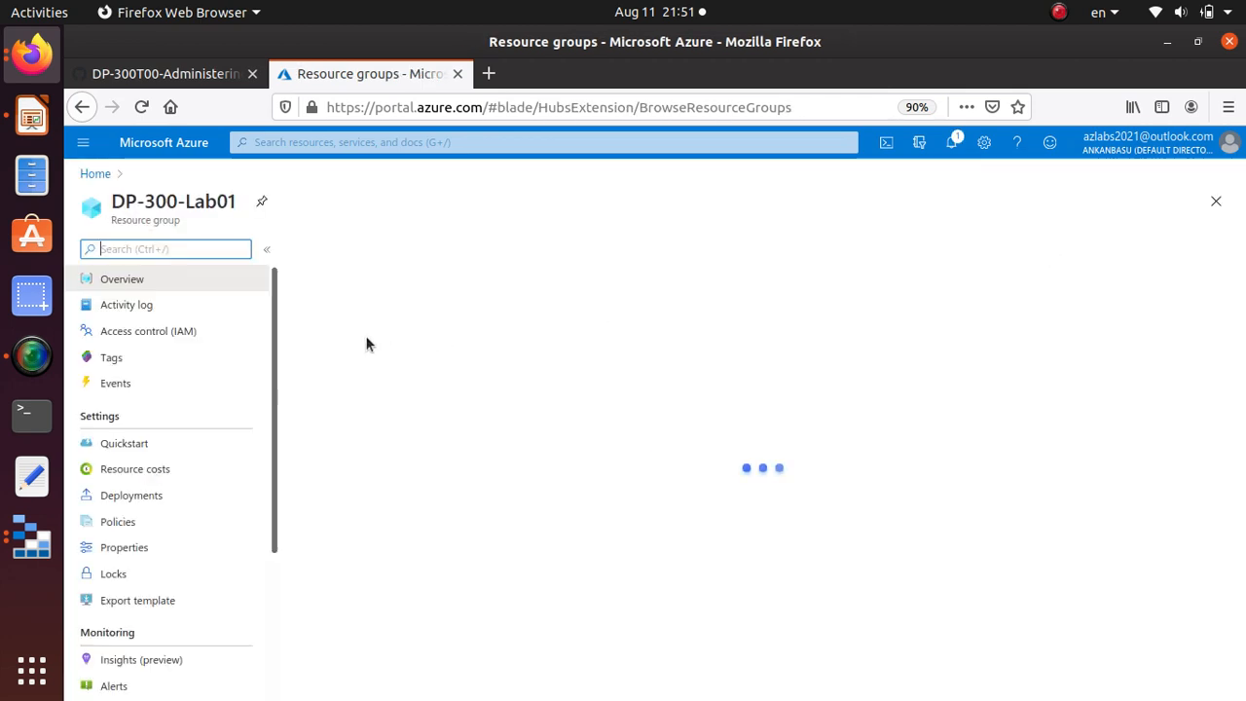
triple_click(153, 195)
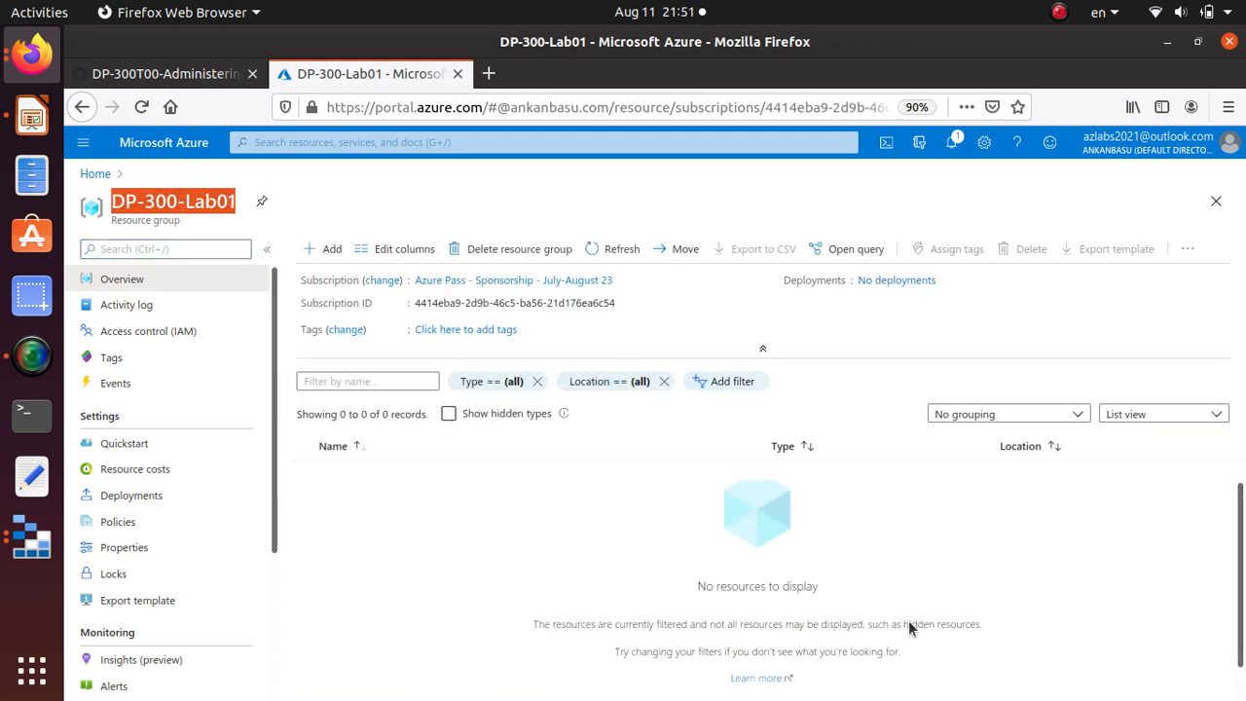
Copy the term Azure SQL from the lab's step 8, search the portal for it and open the Azure SQL service
left_click(210, 78)
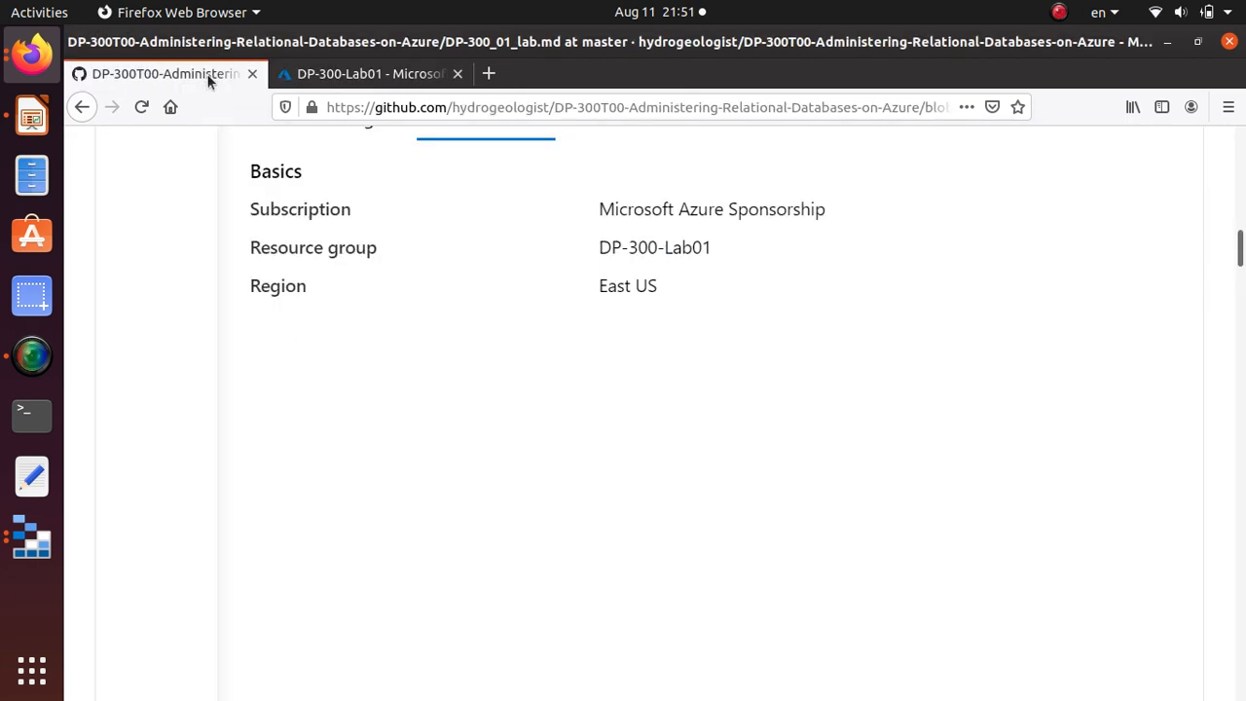
scroll(431, 457, "down", 10)
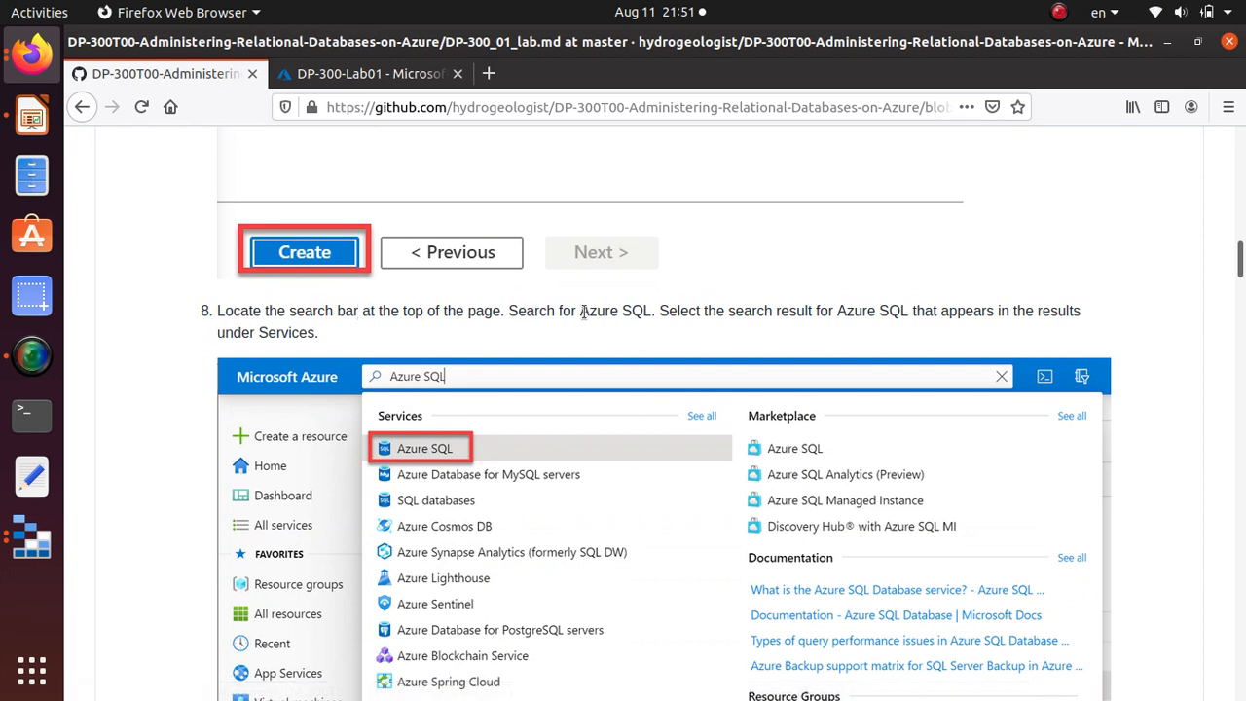
left_click_drag(581, 311, 651, 312)
right_click(648, 312)
left_click(710, 323)
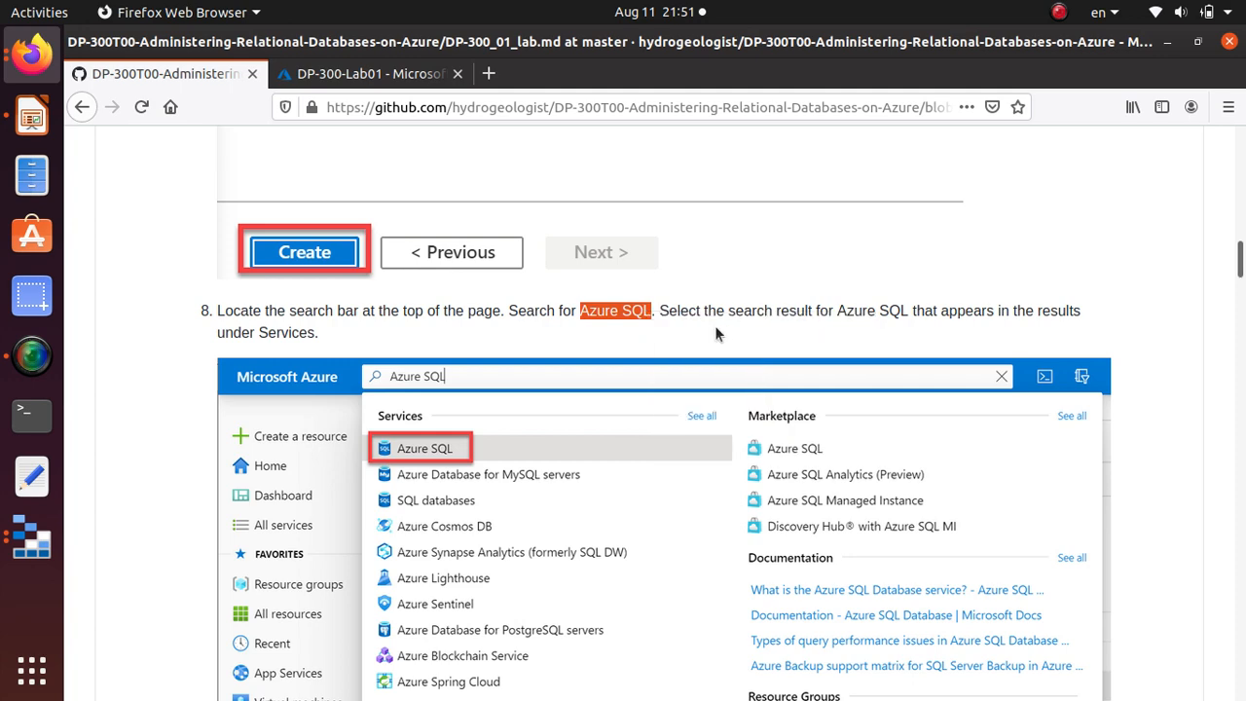
left_click(395, 73)
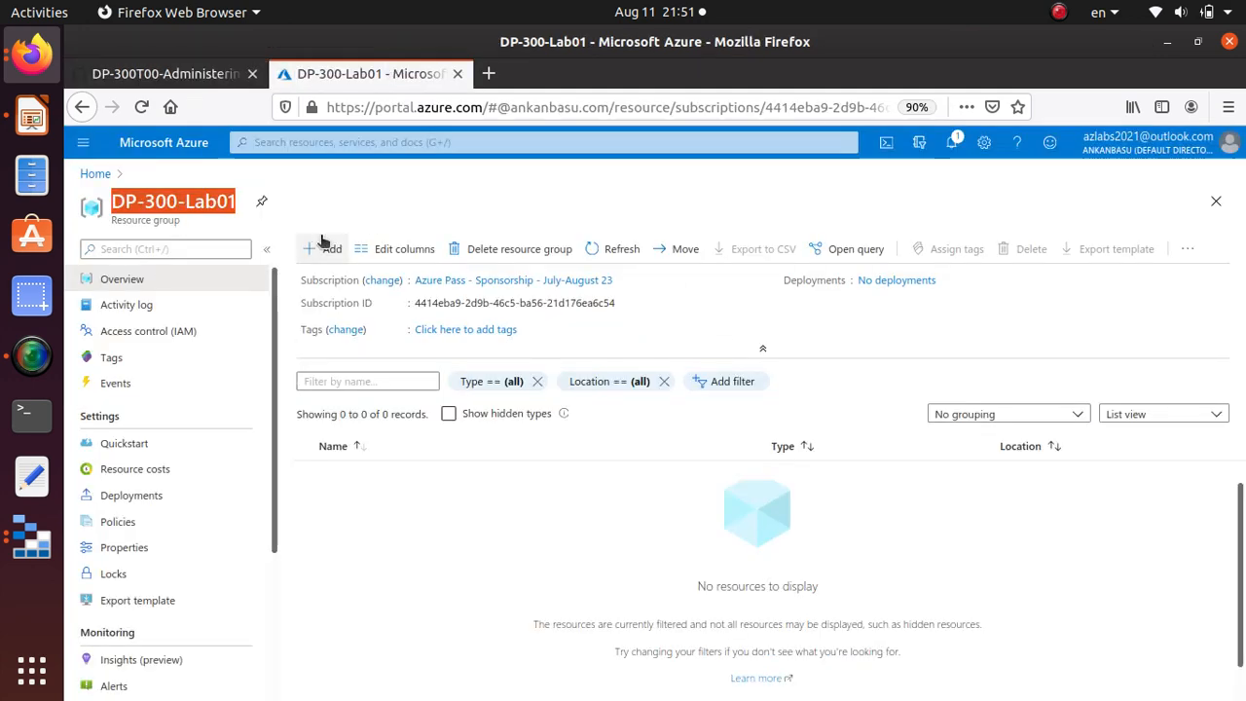
left_click(301, 141)
key("ctrl+v")
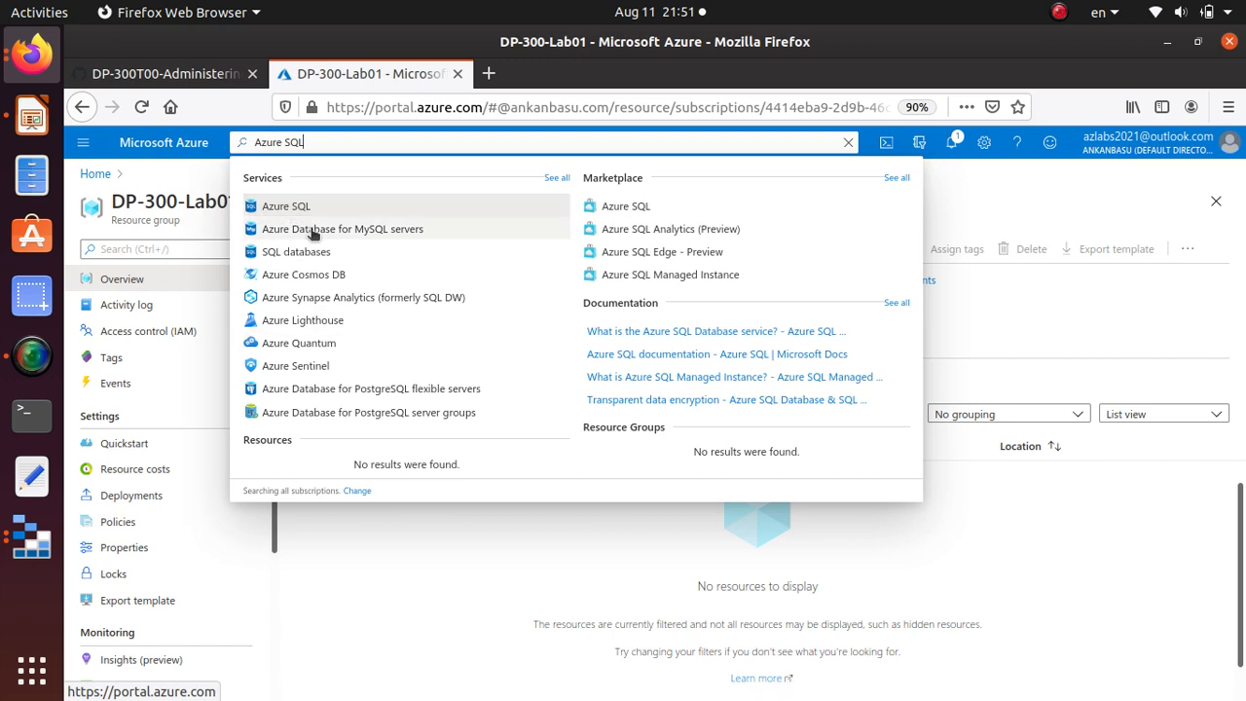
left_click(311, 204)
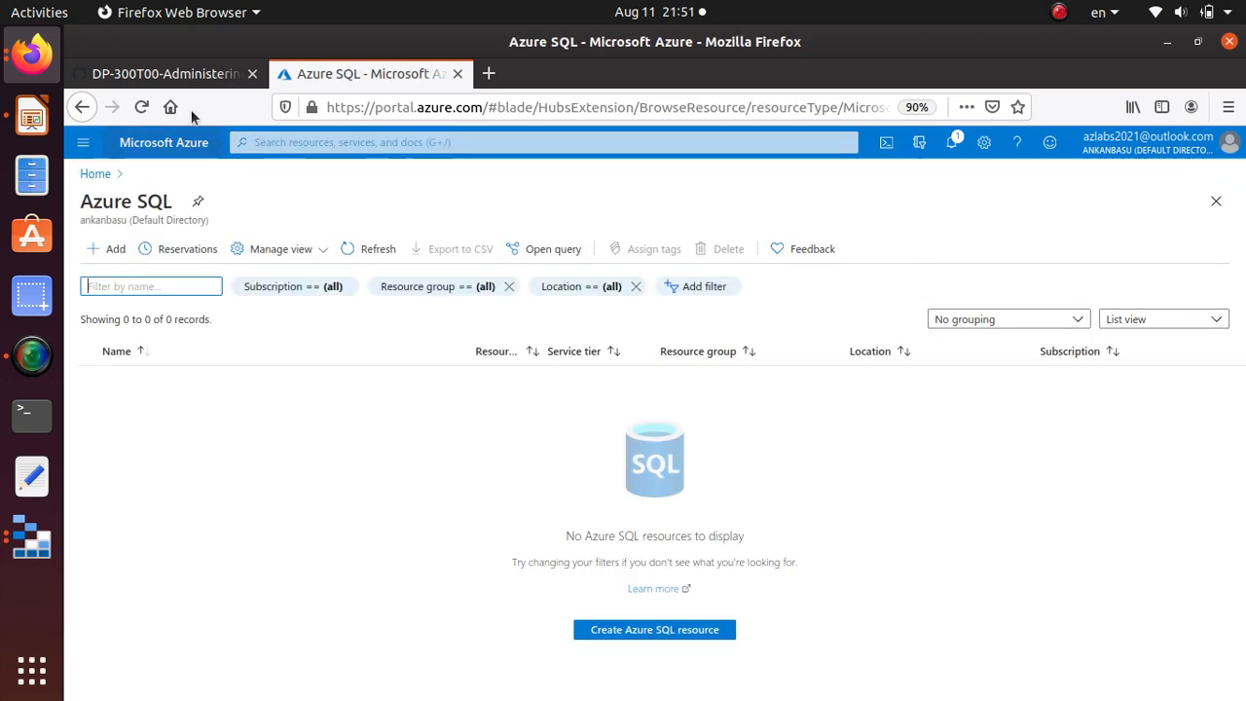
Read Task 2 step 1 of the lab and start adding a new Azure SQL resource in the portal
left_click(185, 76)
scroll(595, 501, "down", 5)
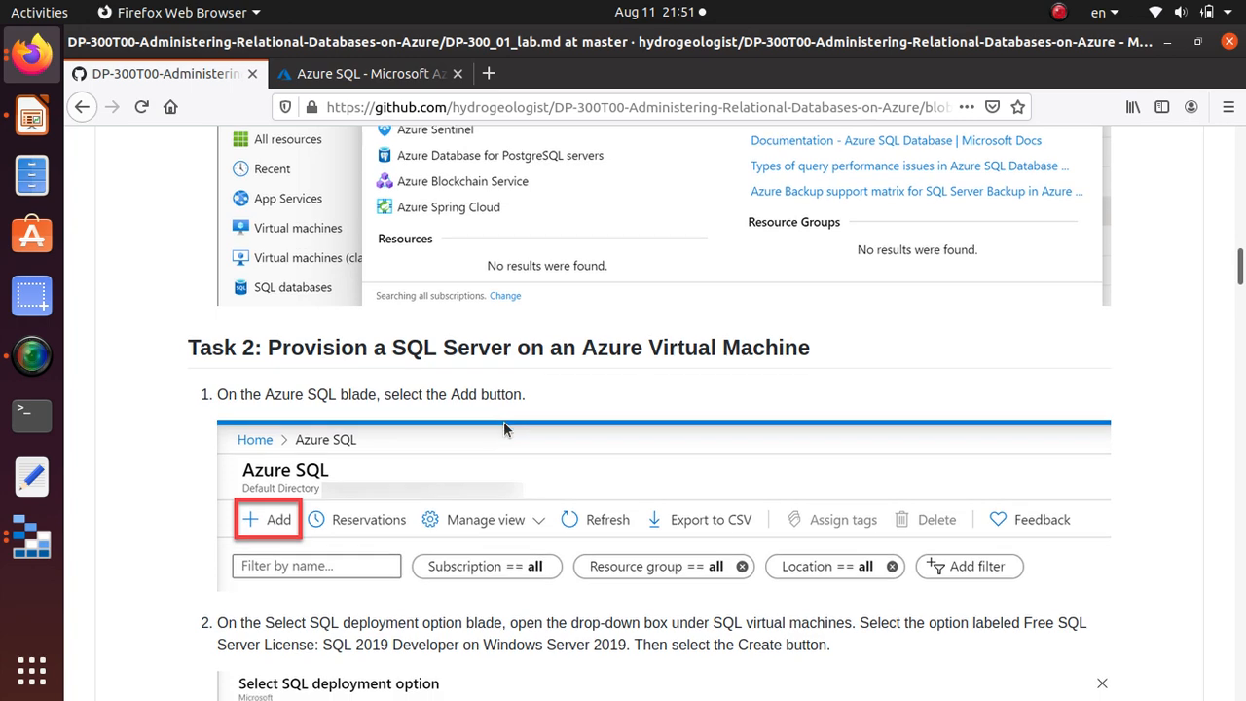
scroll(504, 421, "down", 5)
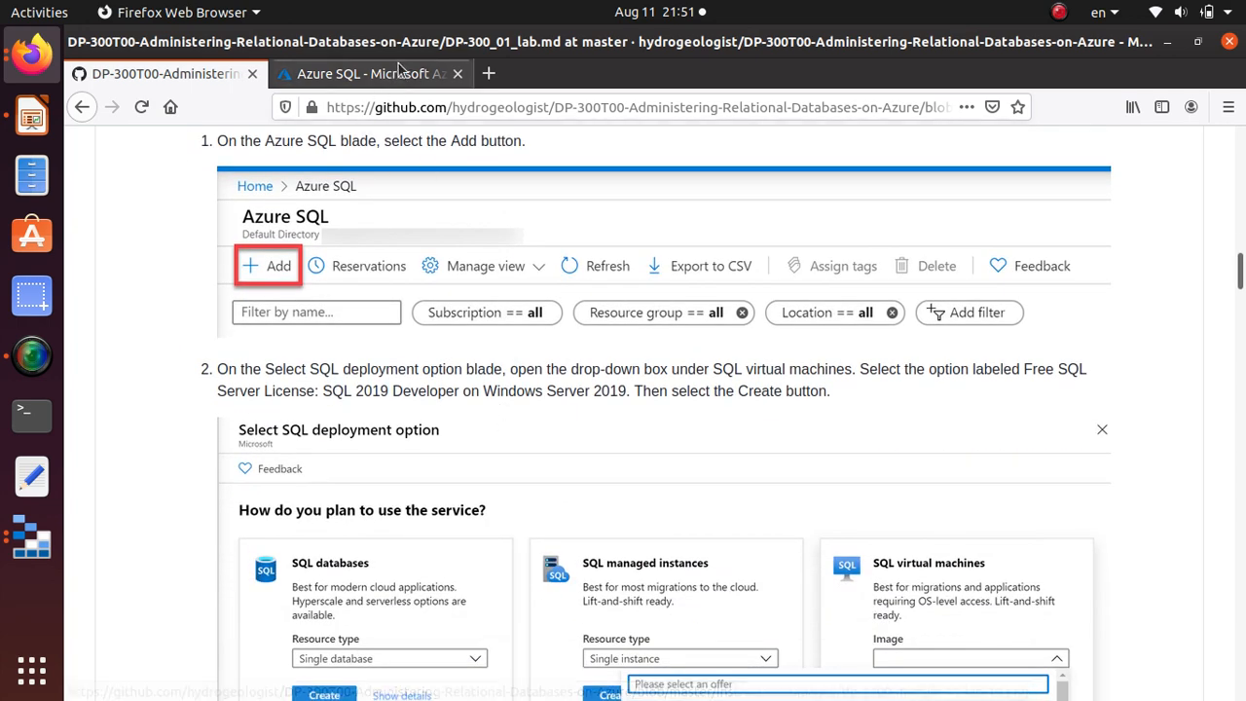
left_click(293, 78)
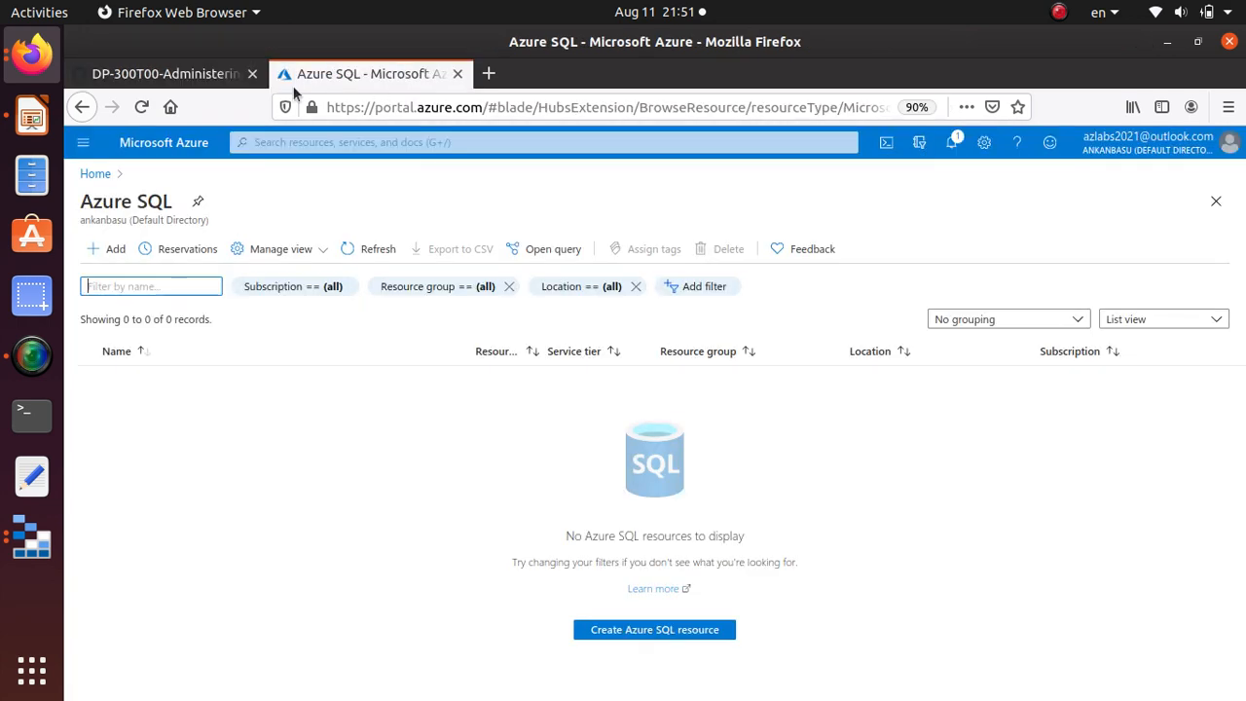
left_click(103, 251)
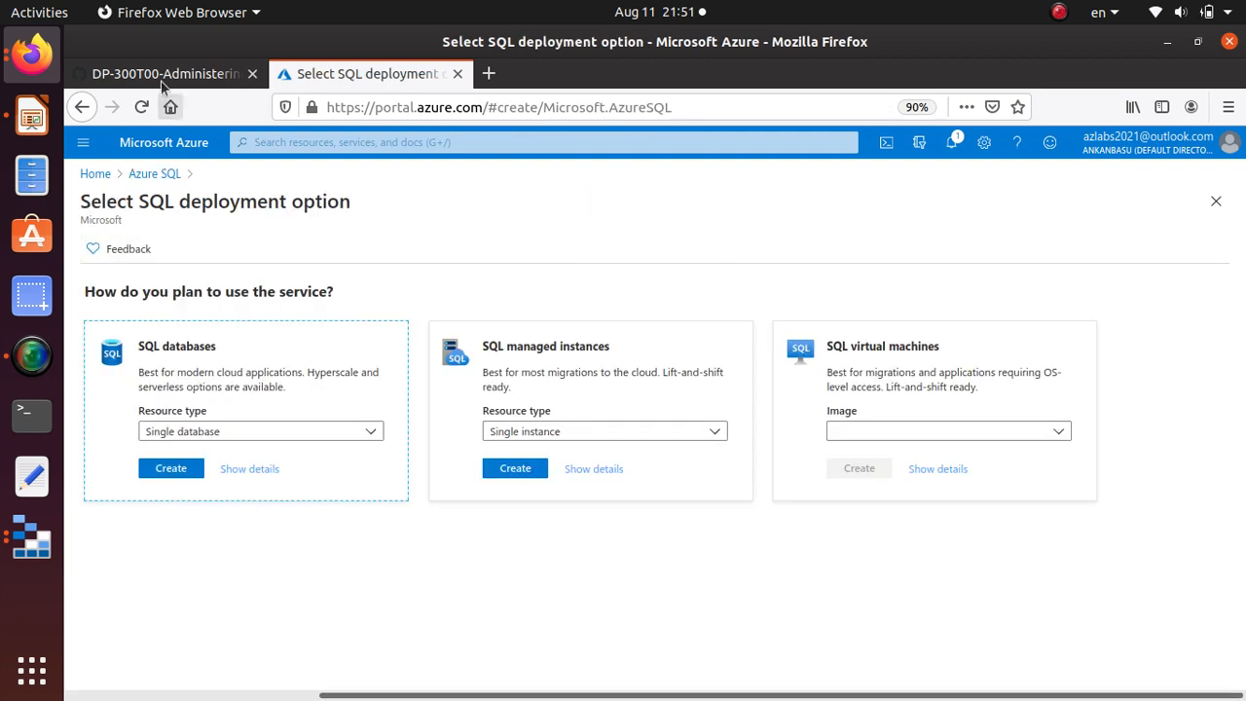
Following Task 2 step 2, set the SQL virtual machines image to Free SQL Server License: SQL 2019 Developer on Windows Server 2019
left_click(162, 74)
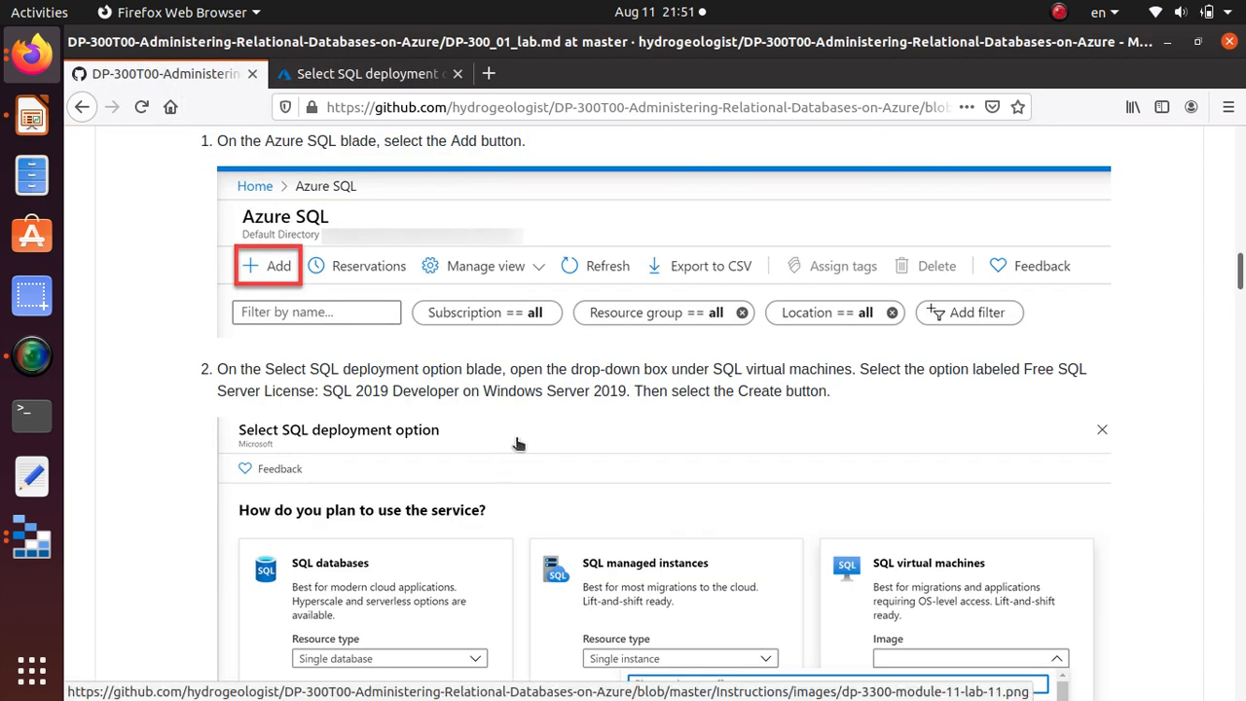
scroll(519, 444, "down", 3)
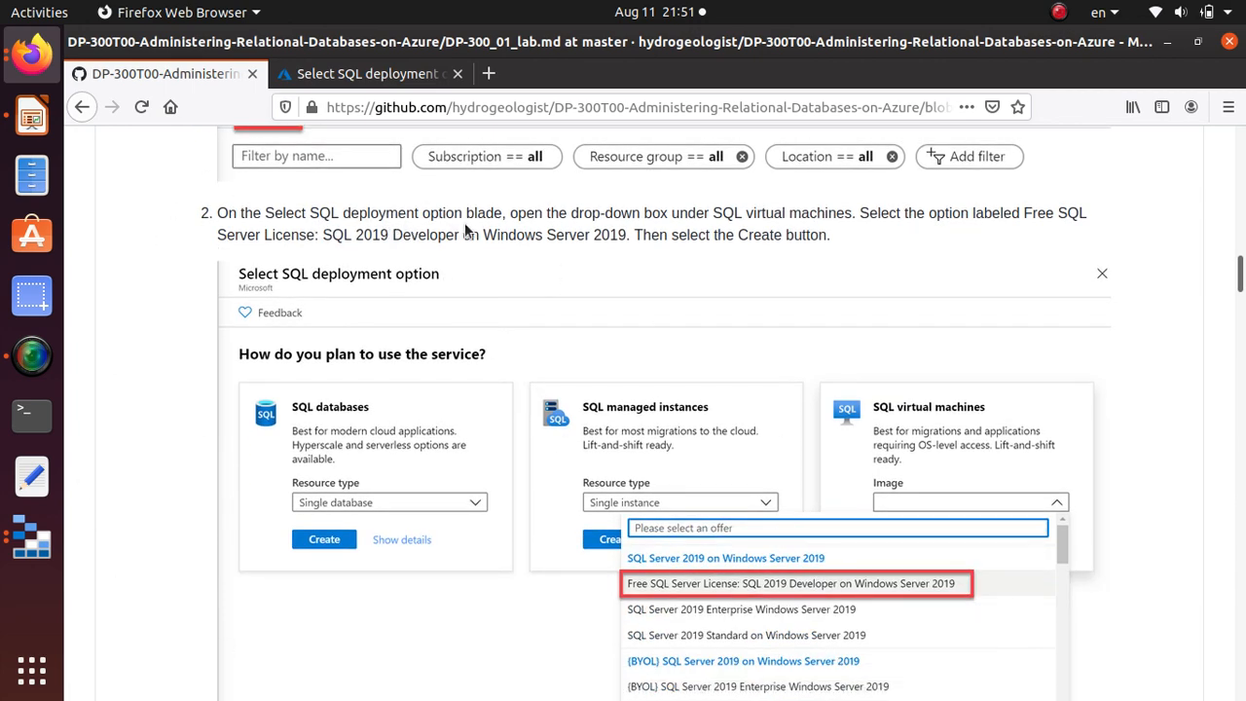
left_click_drag(509, 213, 149, 219)
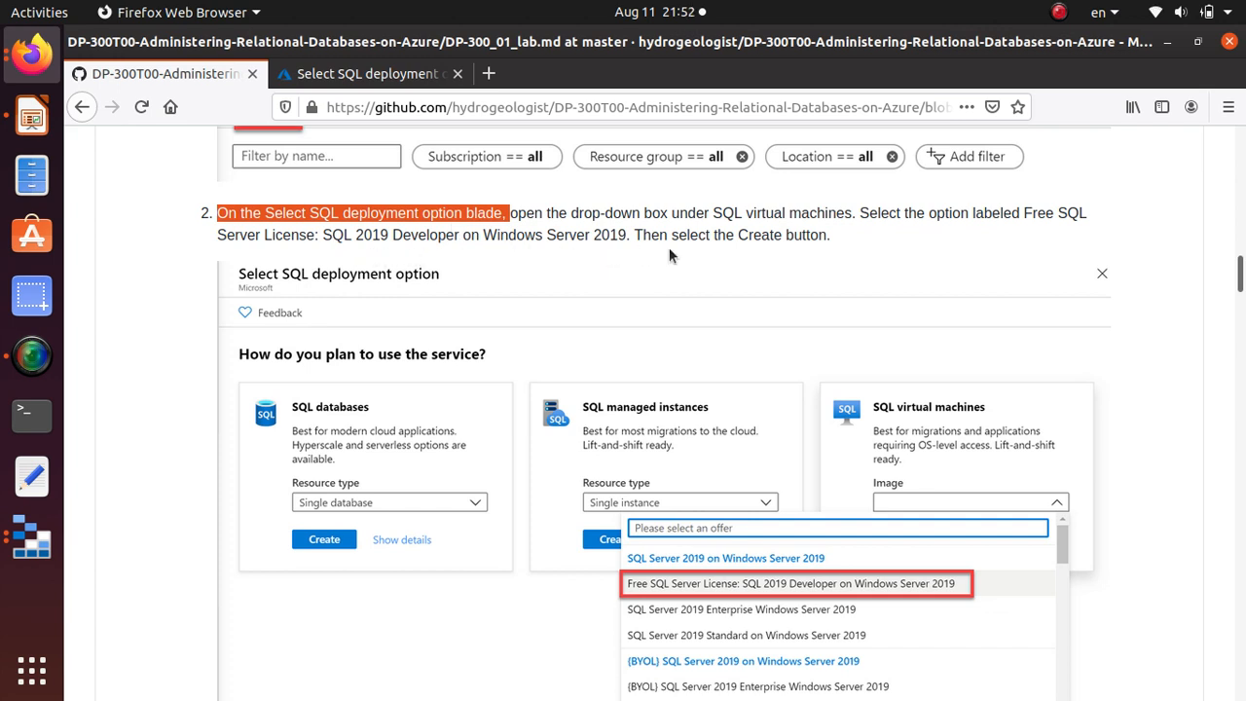
left_click(408, 74)
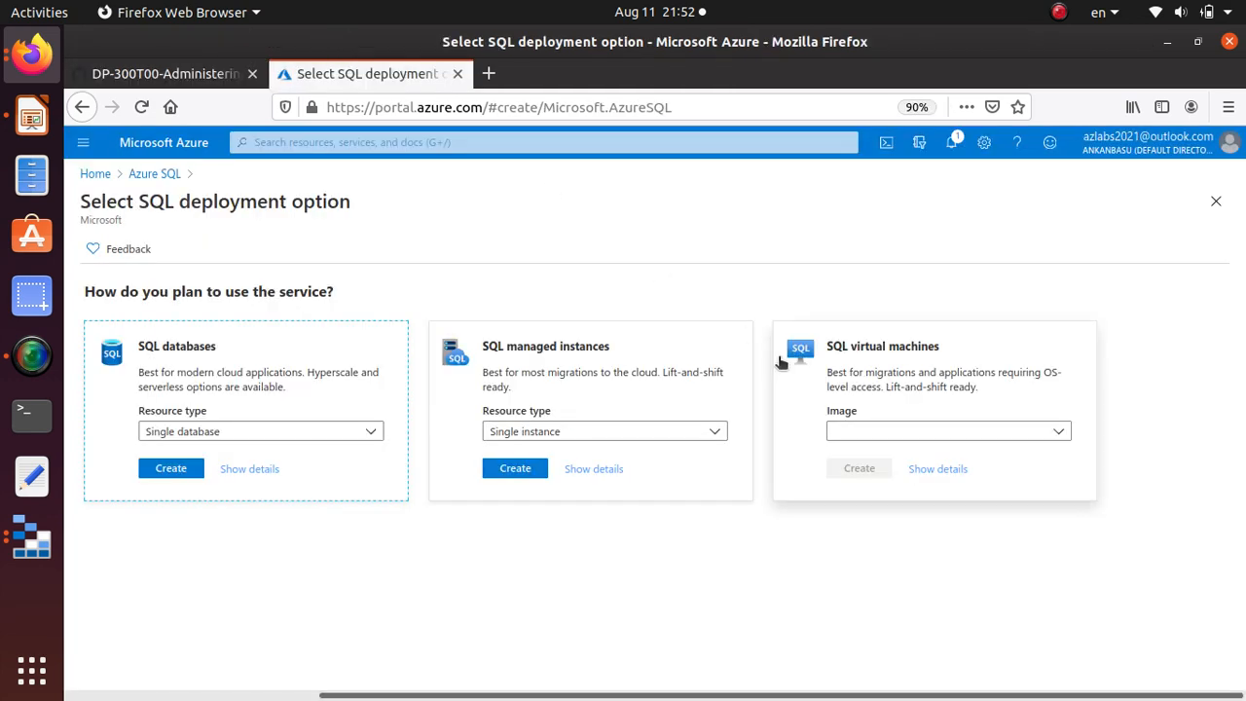
left_click(994, 440)
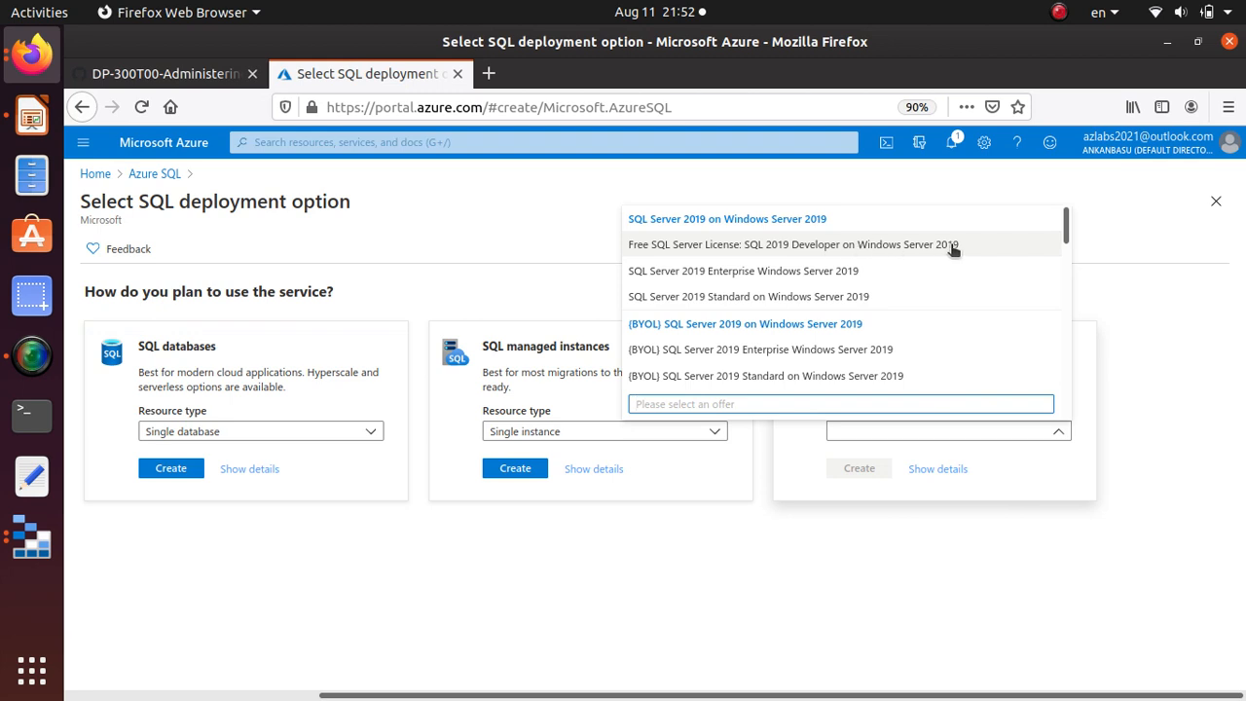
left_click(921, 245)
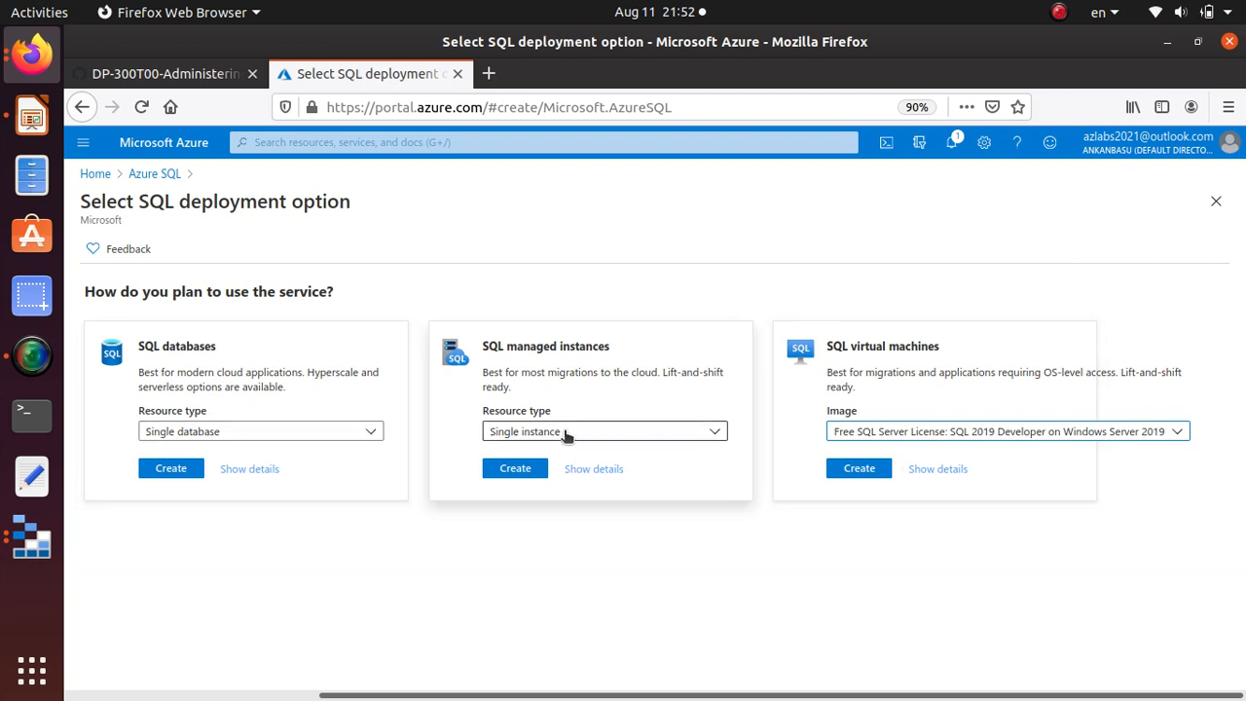
Read the lab's step 3 settings for the Create a virtual machine page, and return to the portal's SQL deployment options
left_click(190, 72)
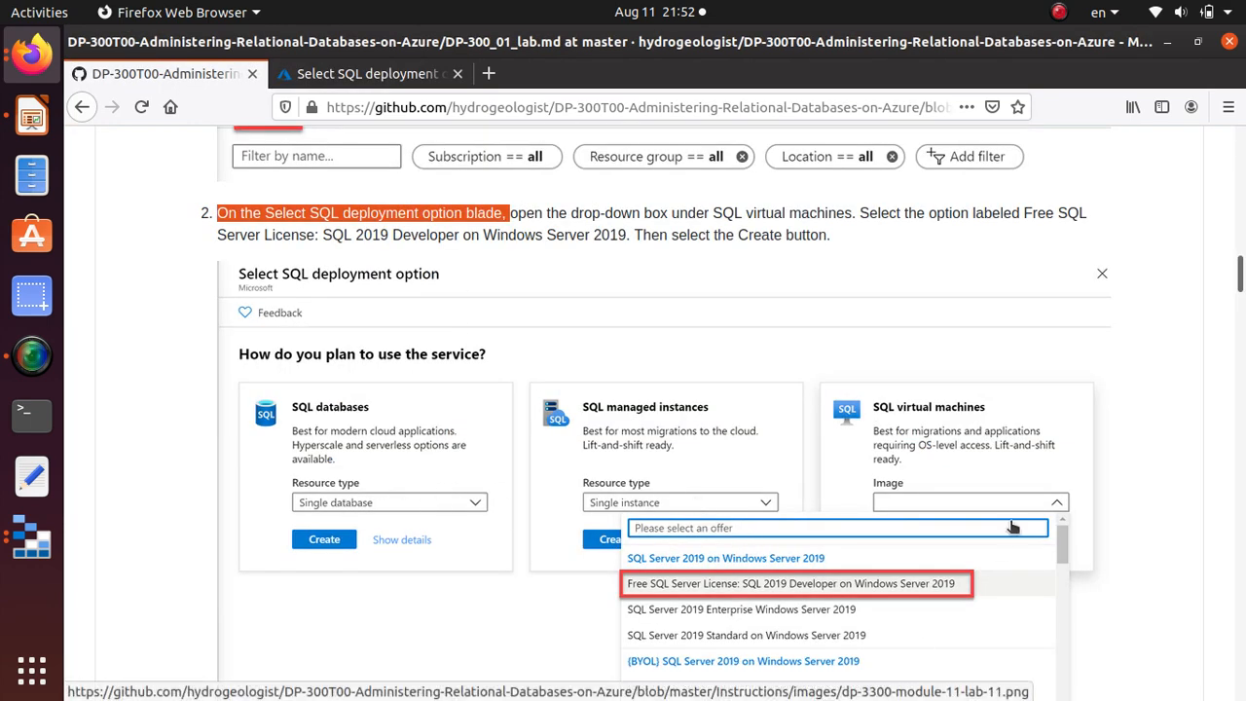
scroll(1019, 519, "down", 5)
scroll(730, 145, "down", 2)
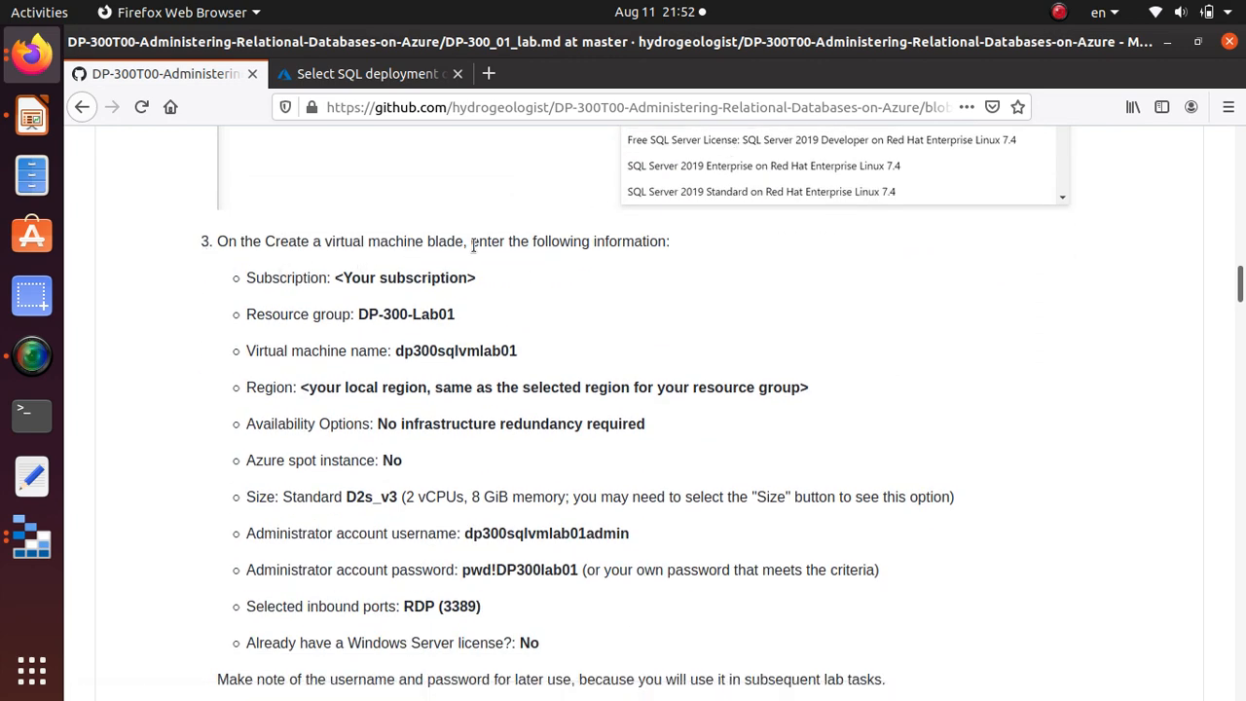
left_click(362, 74)
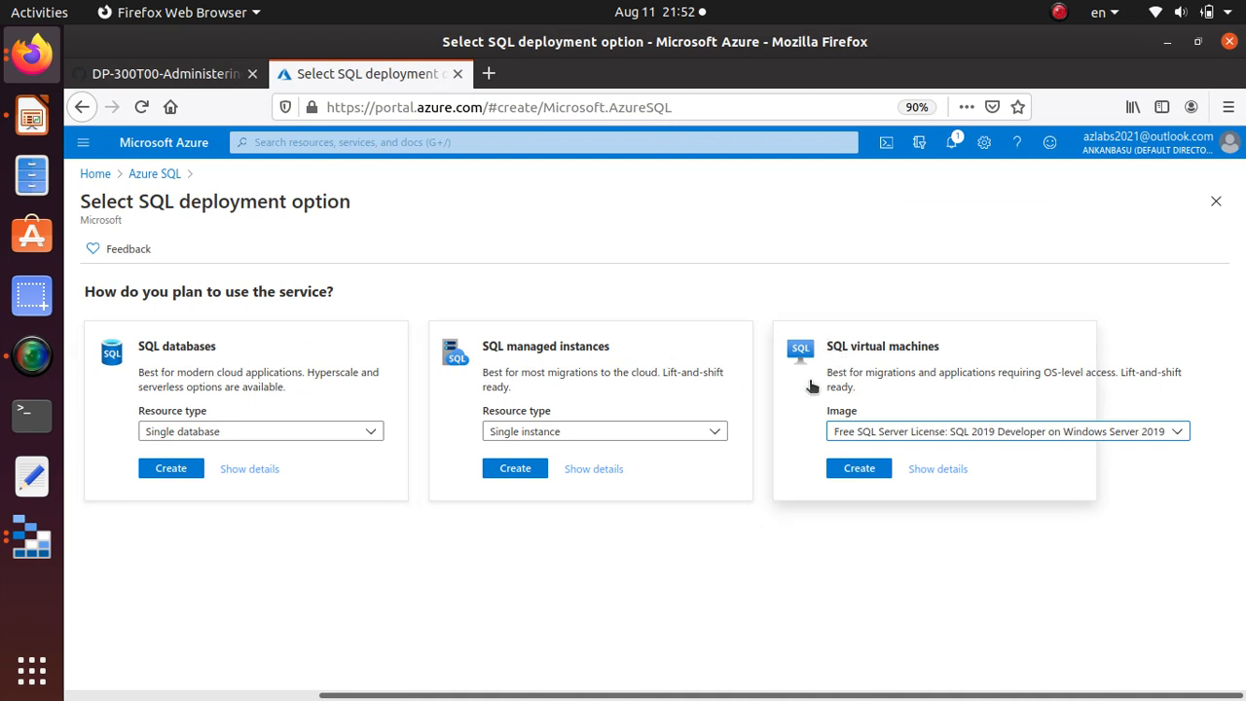
Start creating the SQL virtual machine from the selected image and assign it to the existing DP-300-Lab01 resource group
left_click(869, 471)
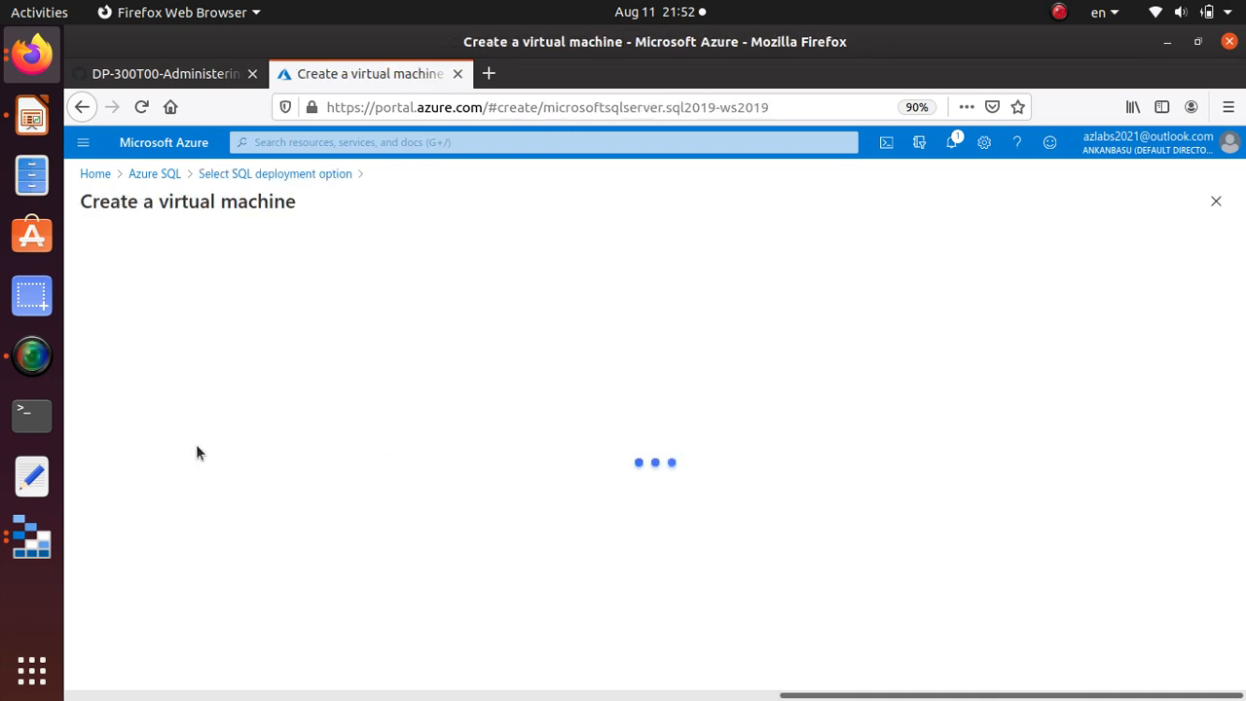
scroll(292, 382, "down", 3)
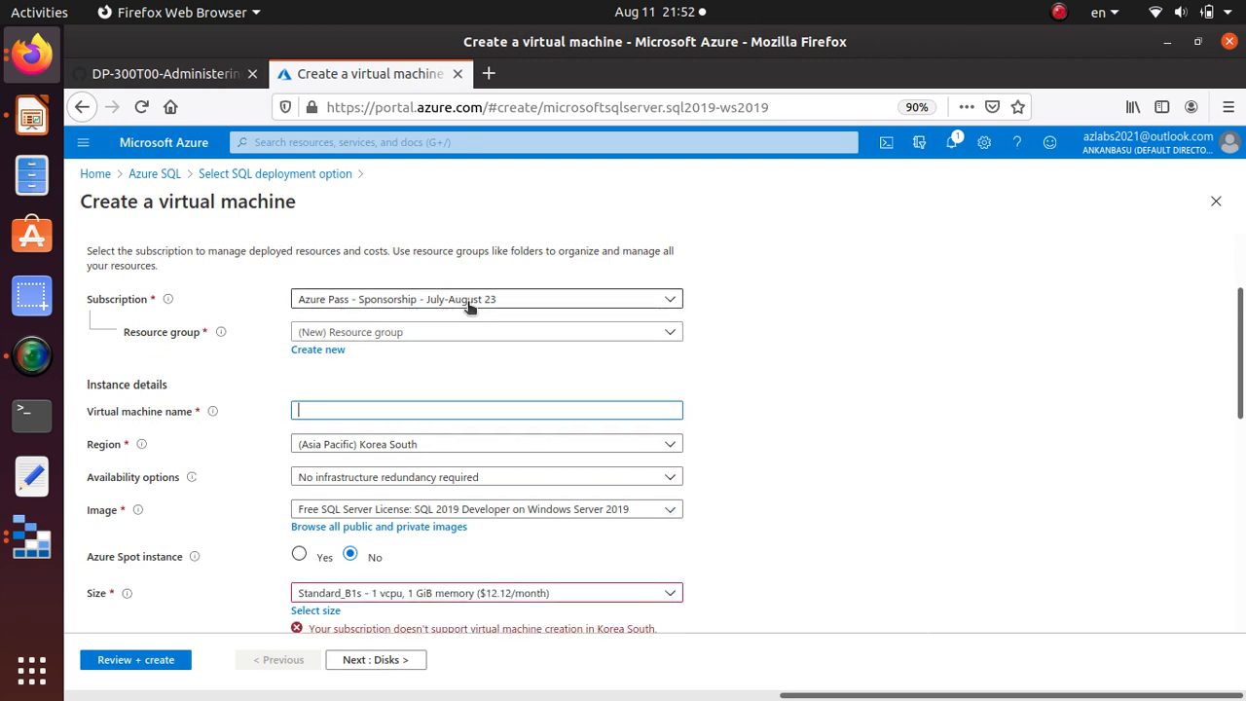
left_click(445, 341)
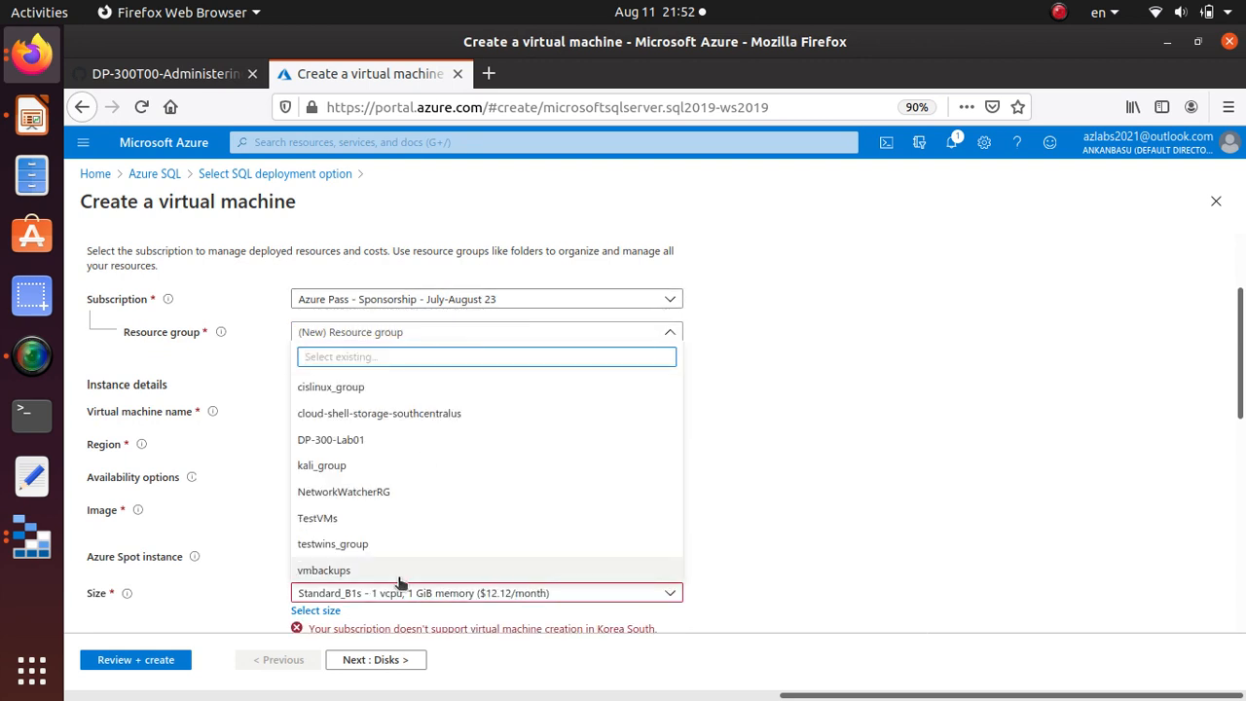
left_click(388, 440)
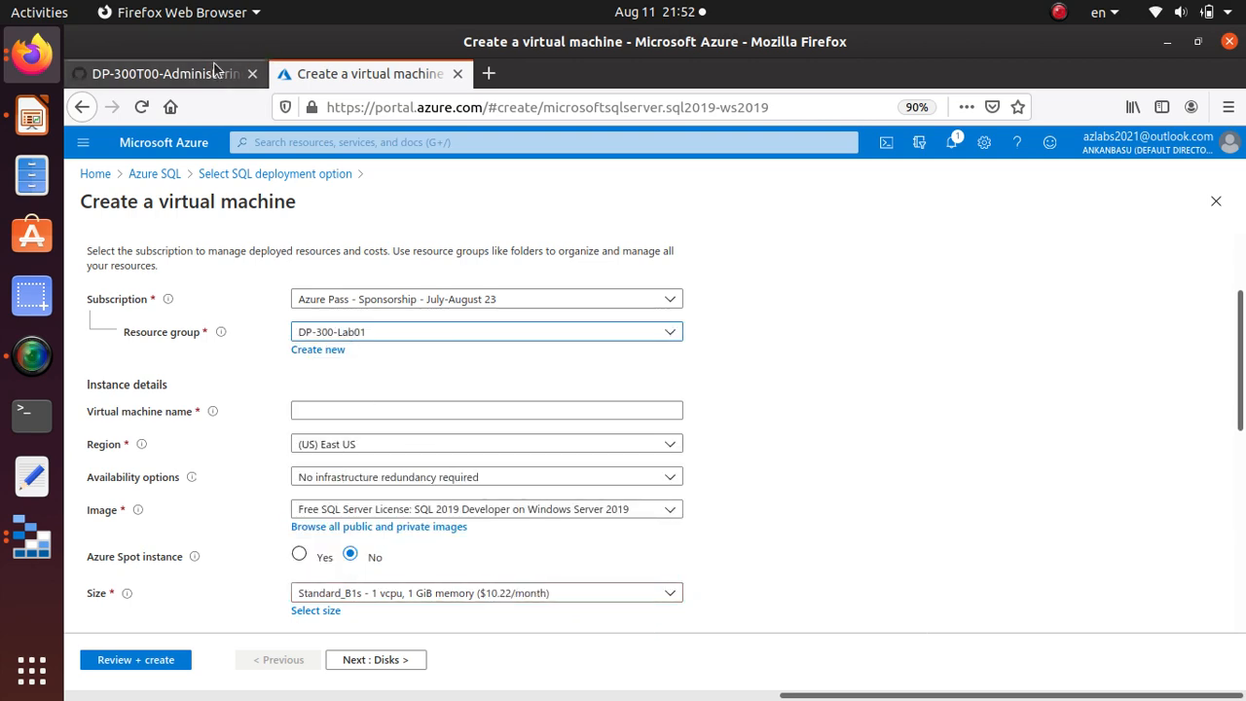
Copy the virtual machine name from the lab's step 3 and name the virtual machine dp300sqlvmlab01
left_click(166, 73)
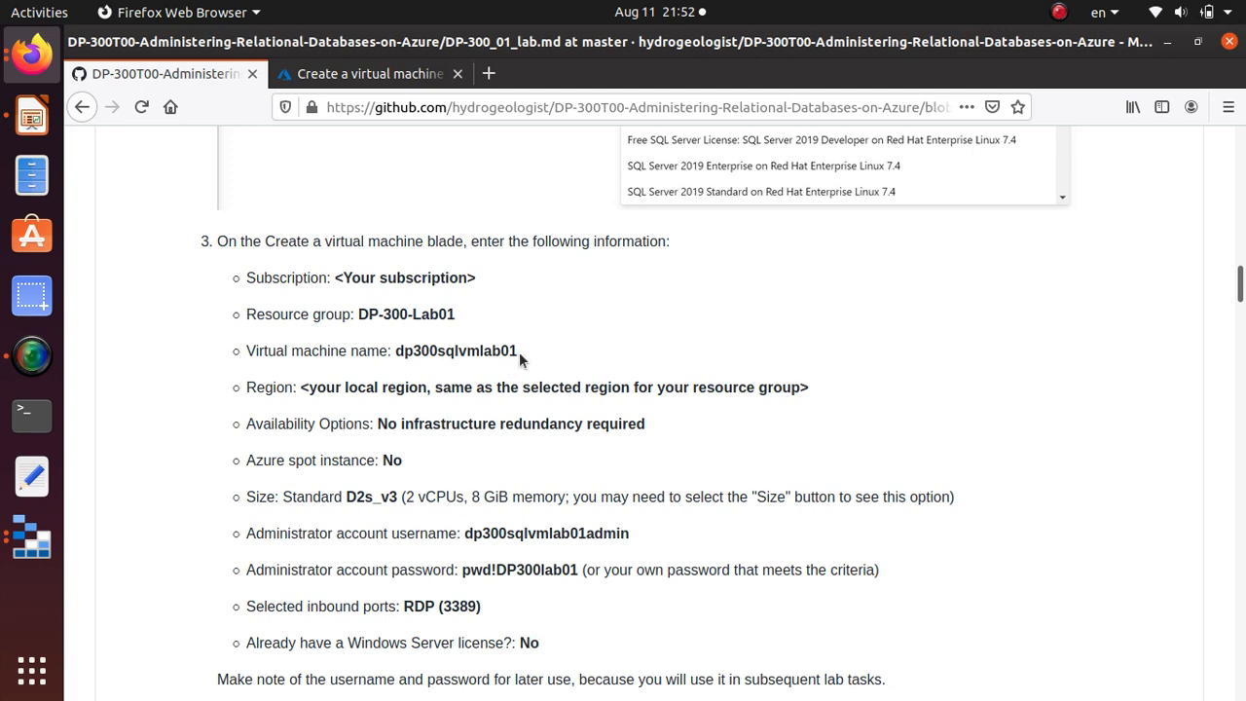
left_click_drag(520, 359, 399, 351)
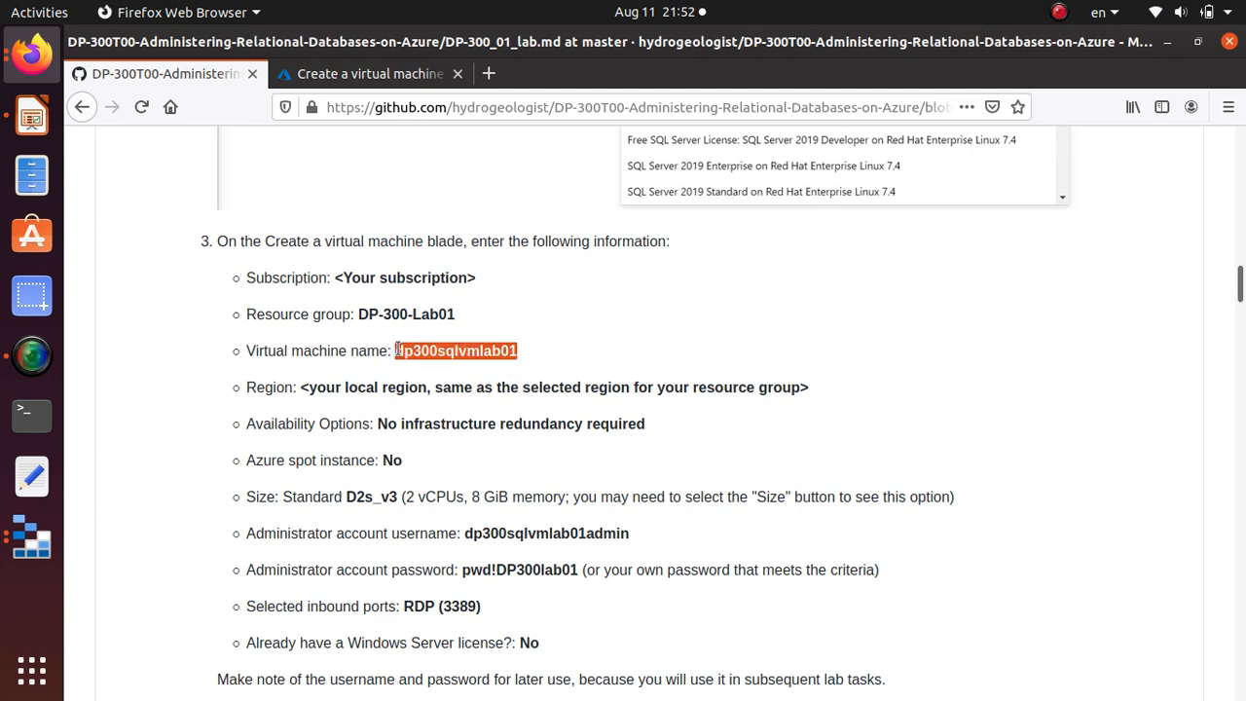
left_click(370, 77)
left_click(350, 416)
type("dp300sqlvmlab01")
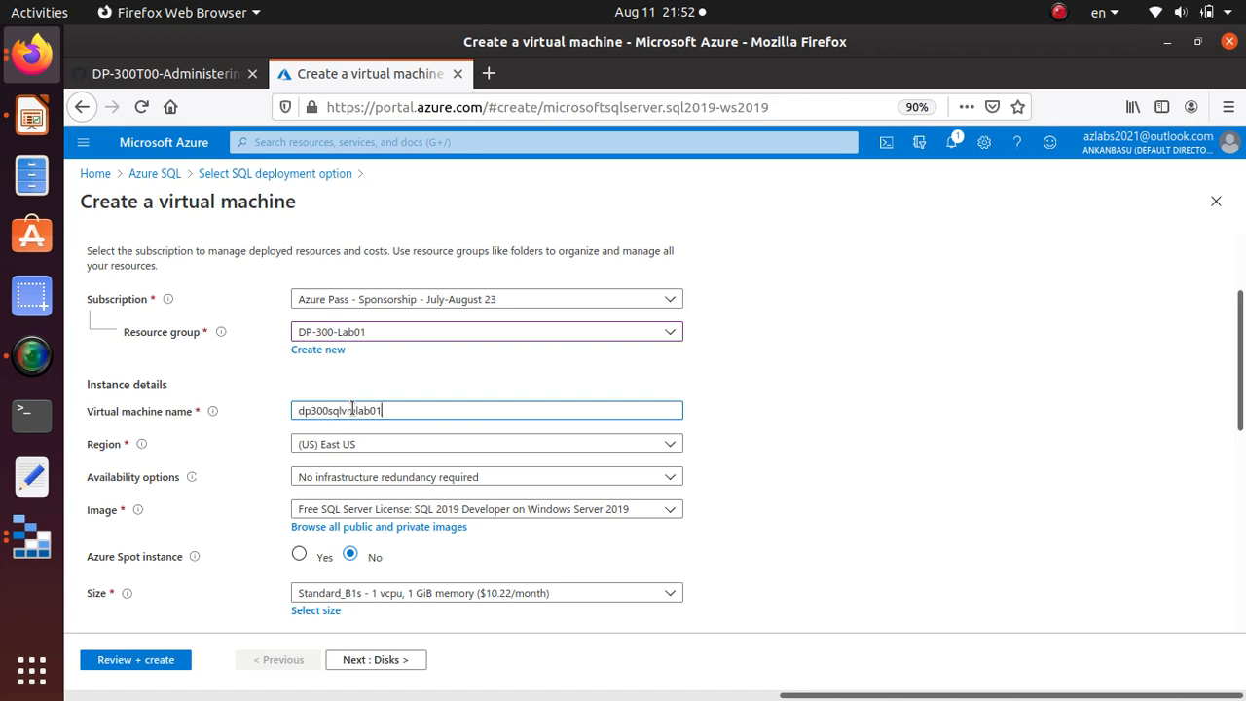
Check the region, availability and size requirements in the lab's step 3, and set the virtual machine size to D2s_v3
left_click(206, 81)
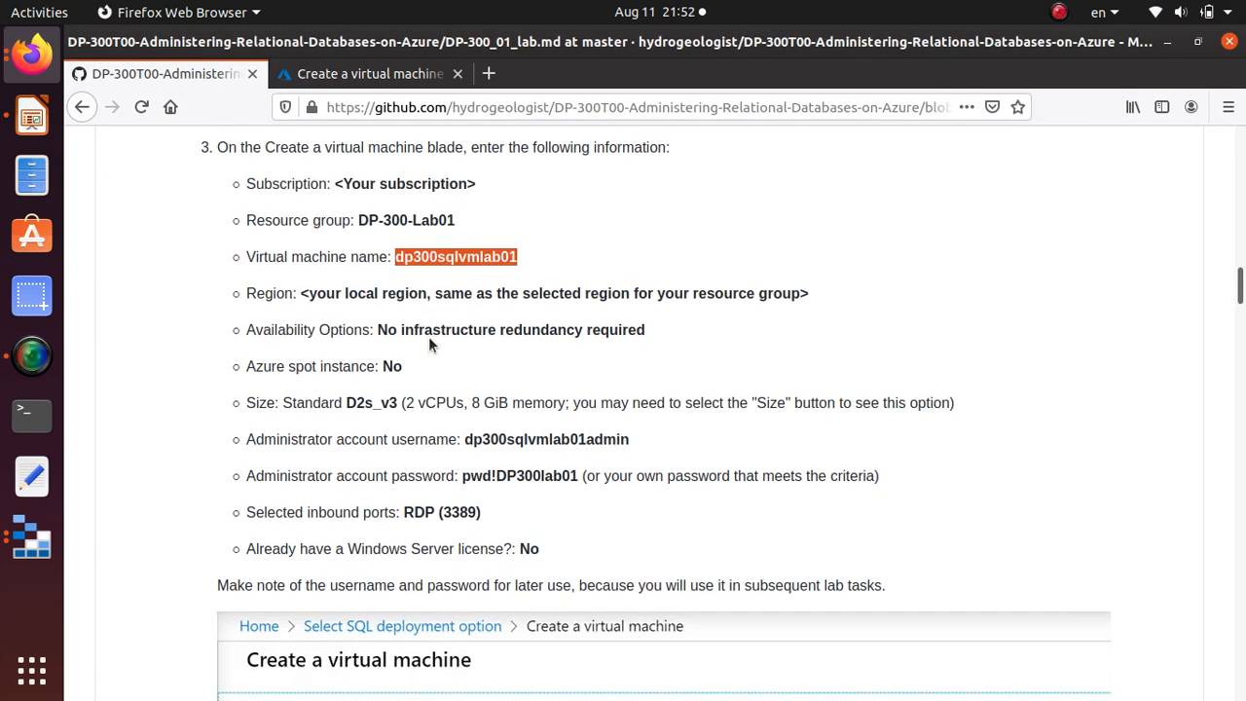
left_click(368, 77)
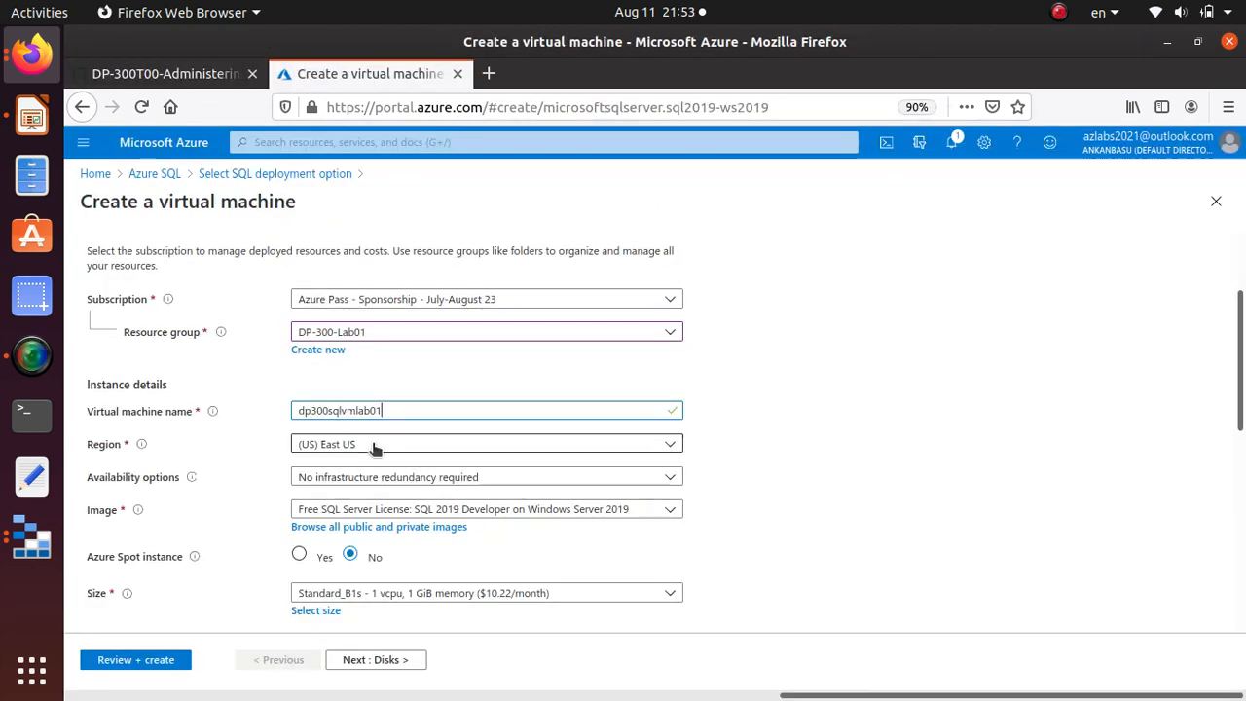
left_click(208, 75)
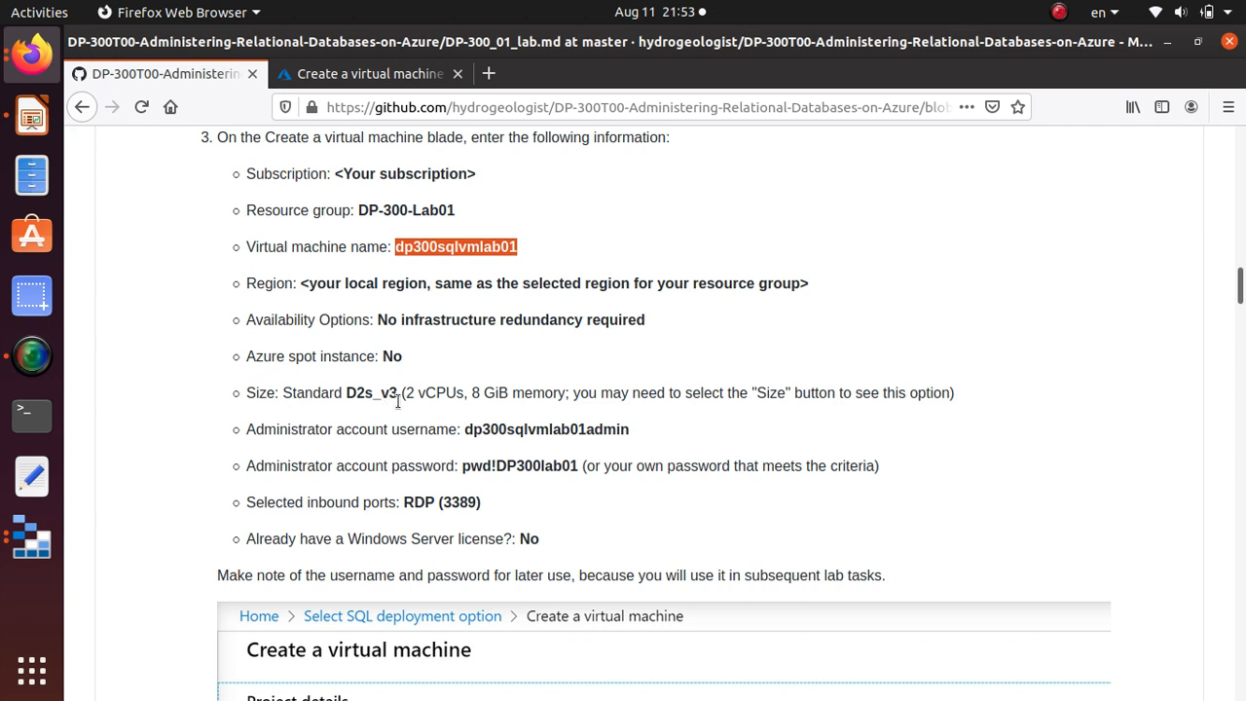
left_click_drag(407, 393, 454, 400)
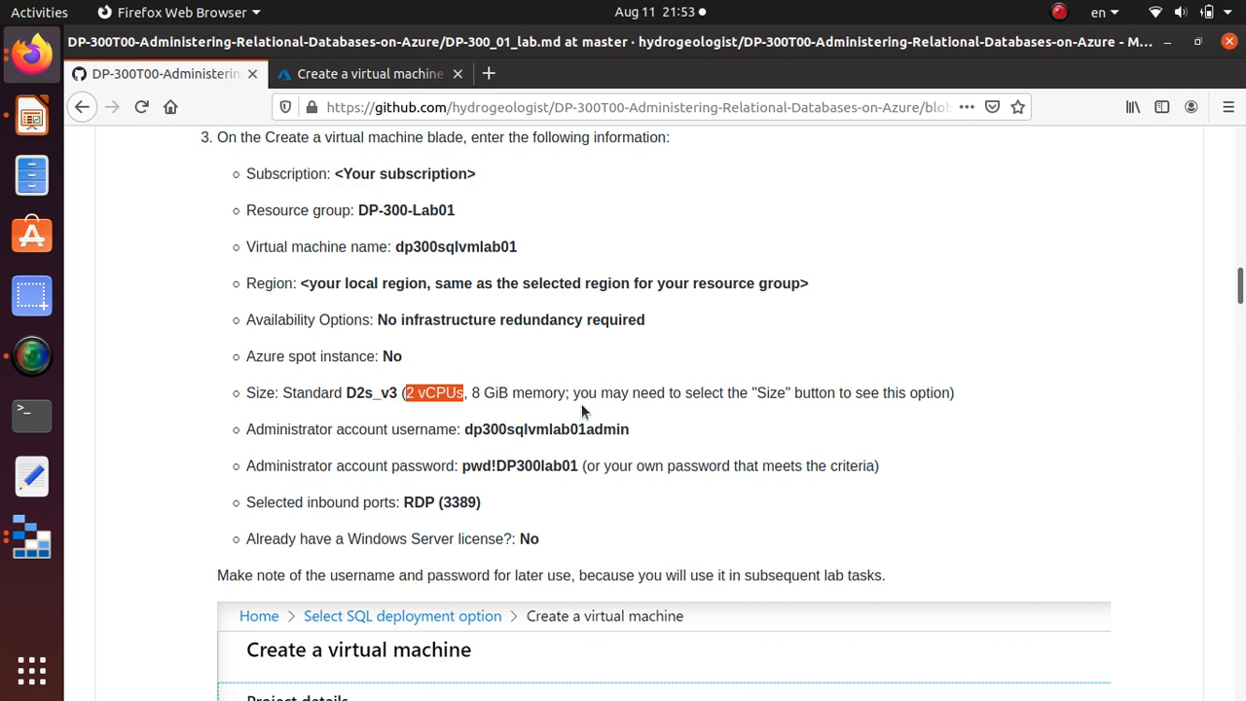
left_click(368, 65)
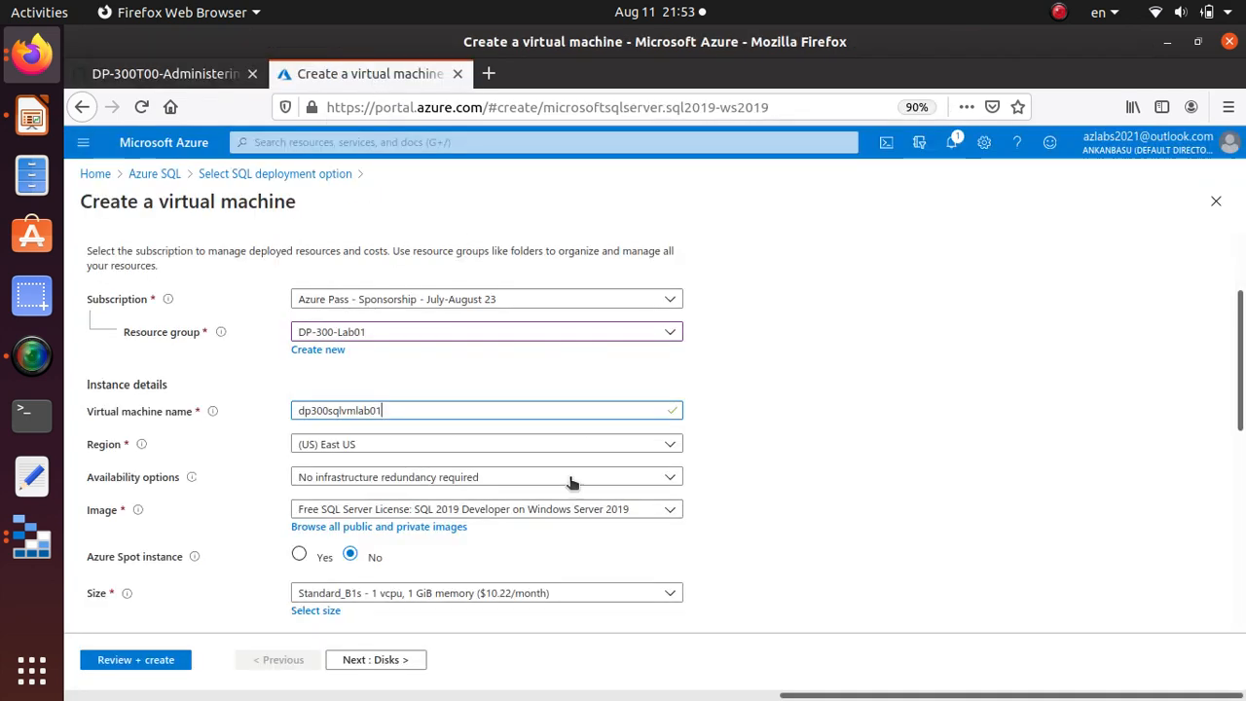
scroll(571, 479, "down", 1)
scroll(570, 480, "down", 2)
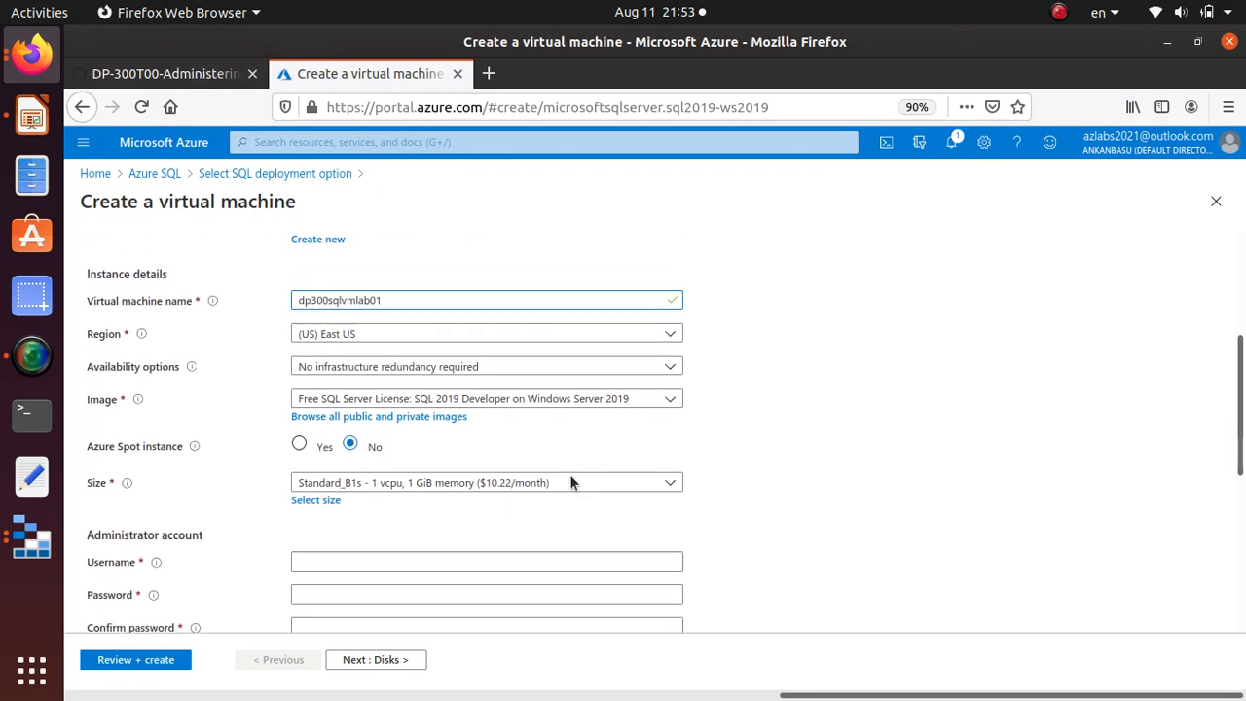
left_click(468, 464)
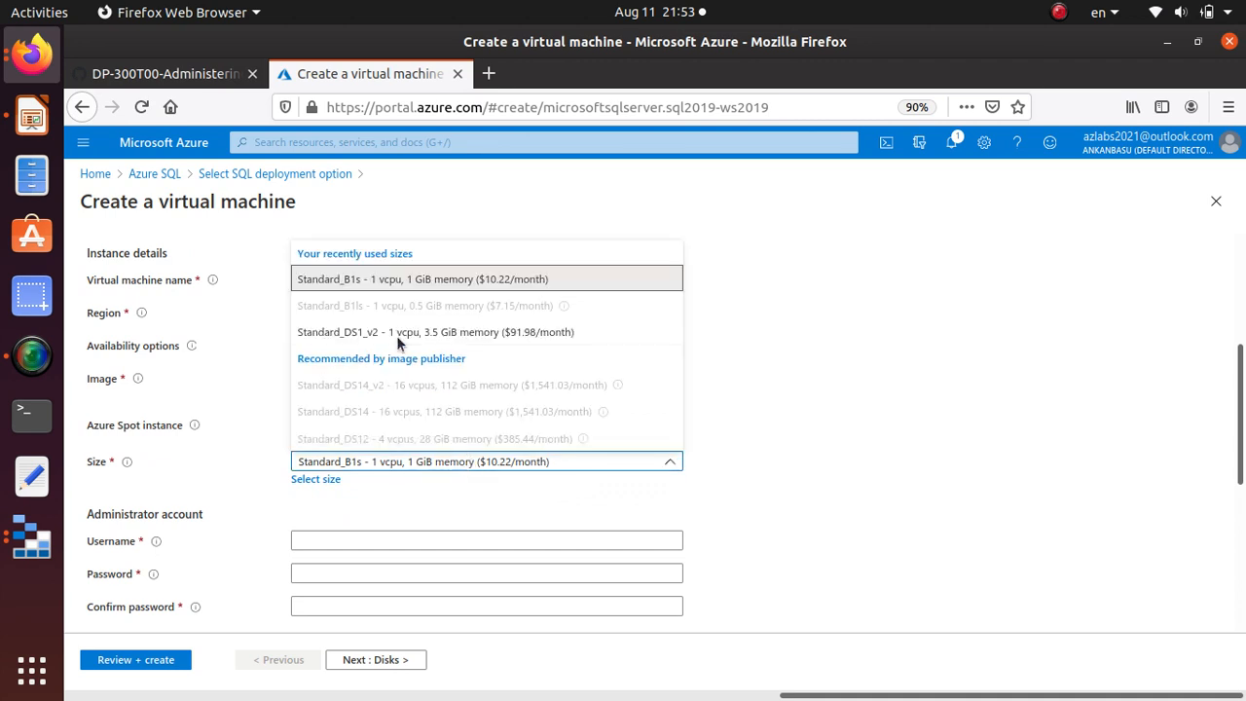
left_click(316, 479)
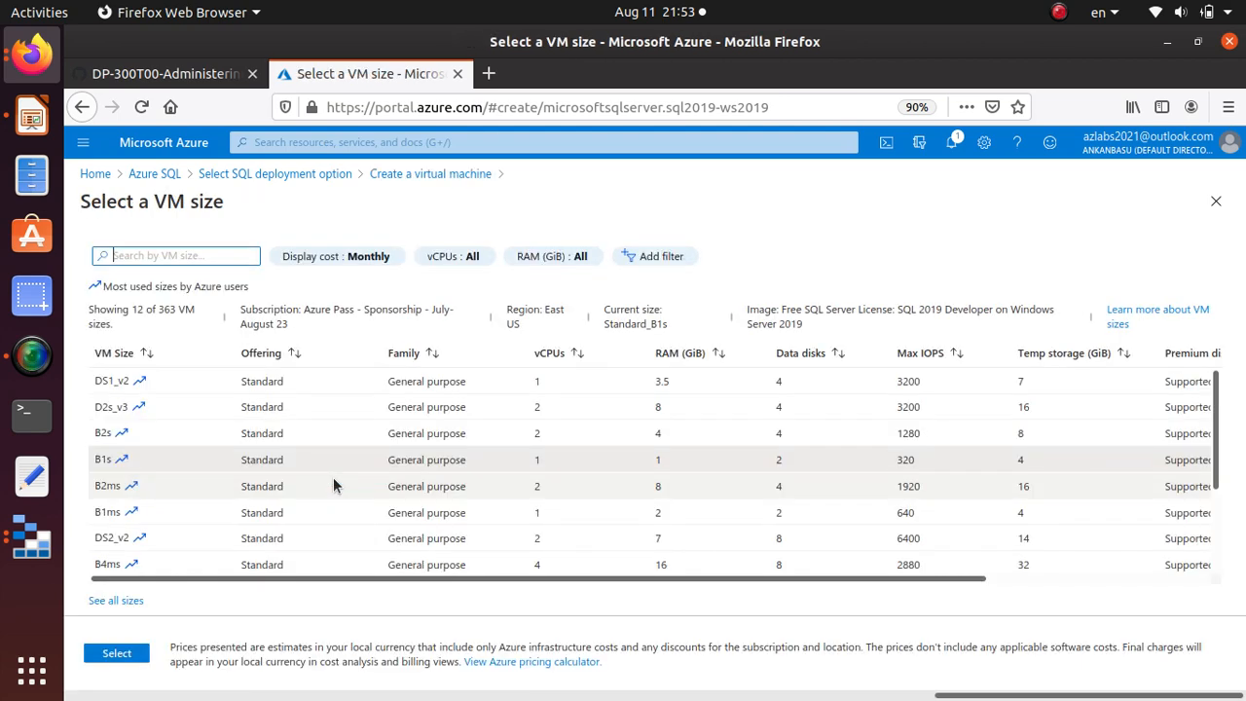
scroll(142, 471, "down", 3)
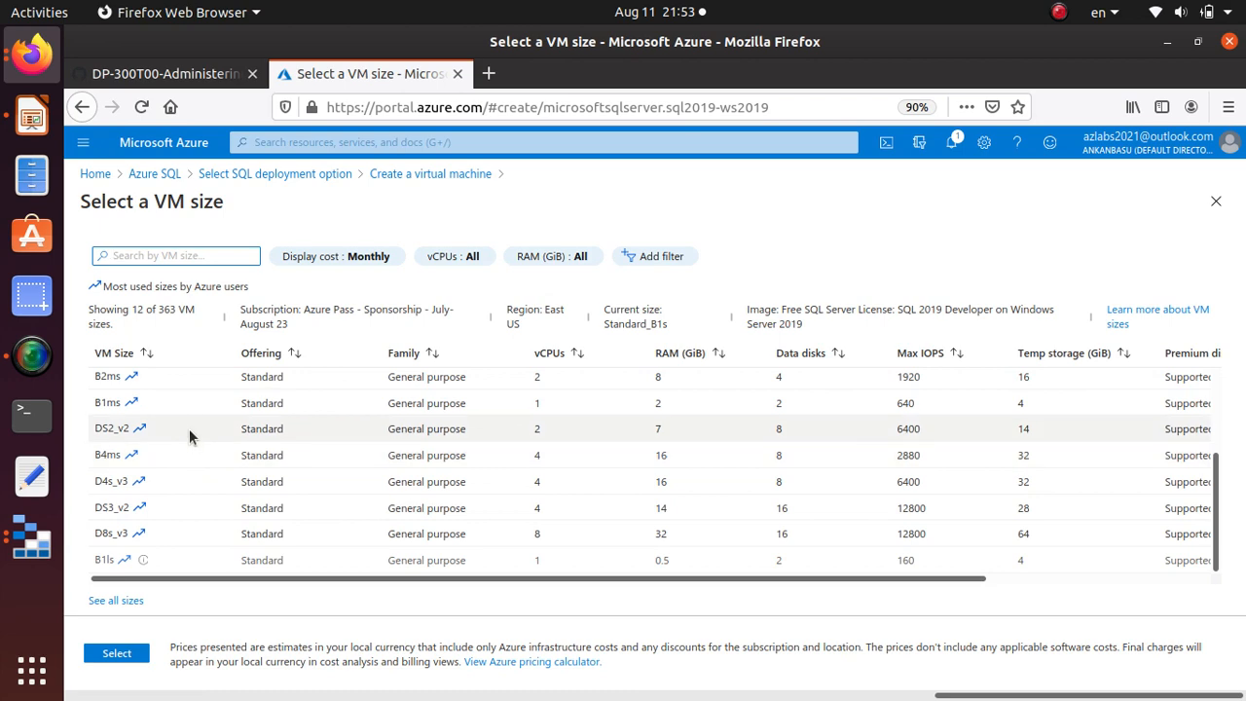
scroll(190, 539, "up", 3)
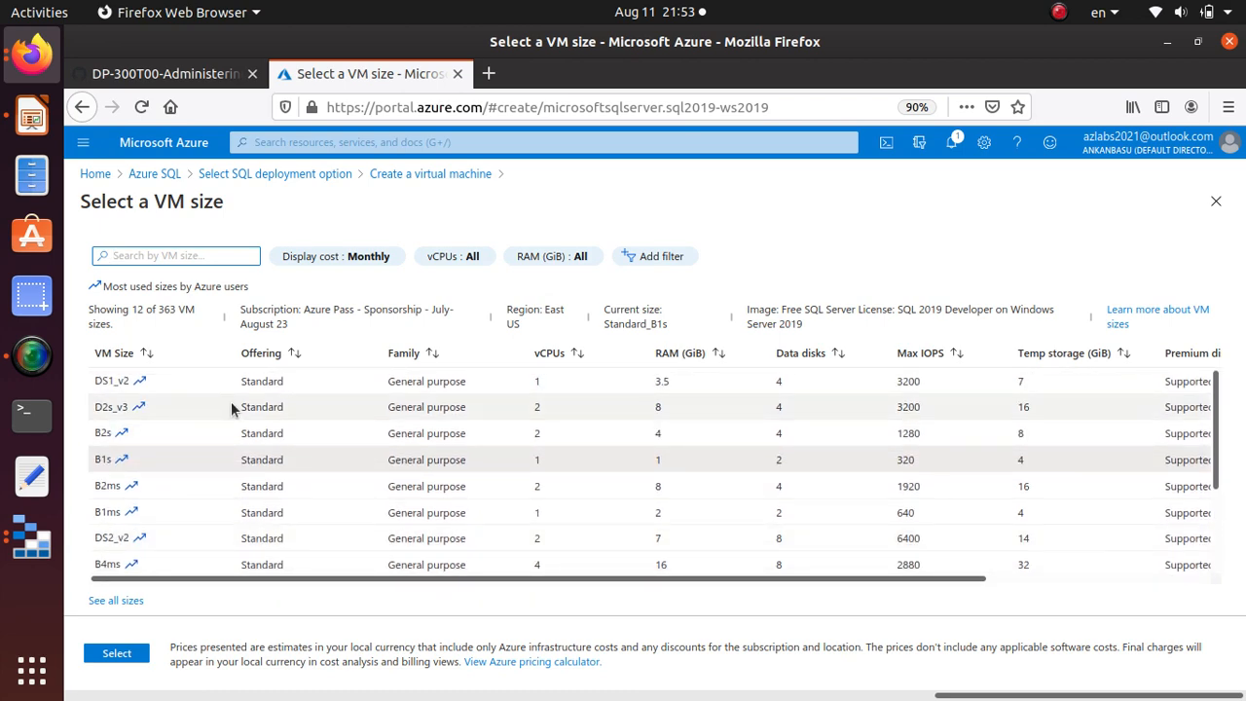
left_click(231, 407)
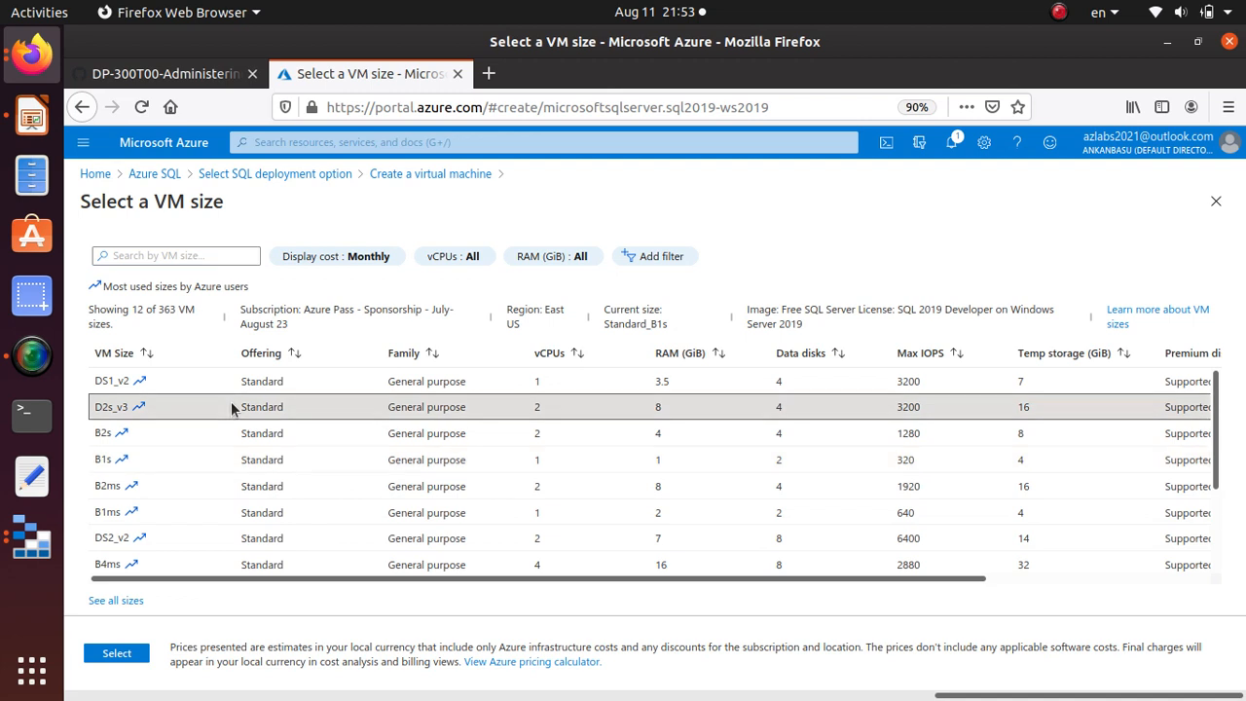
left_click(117, 654)
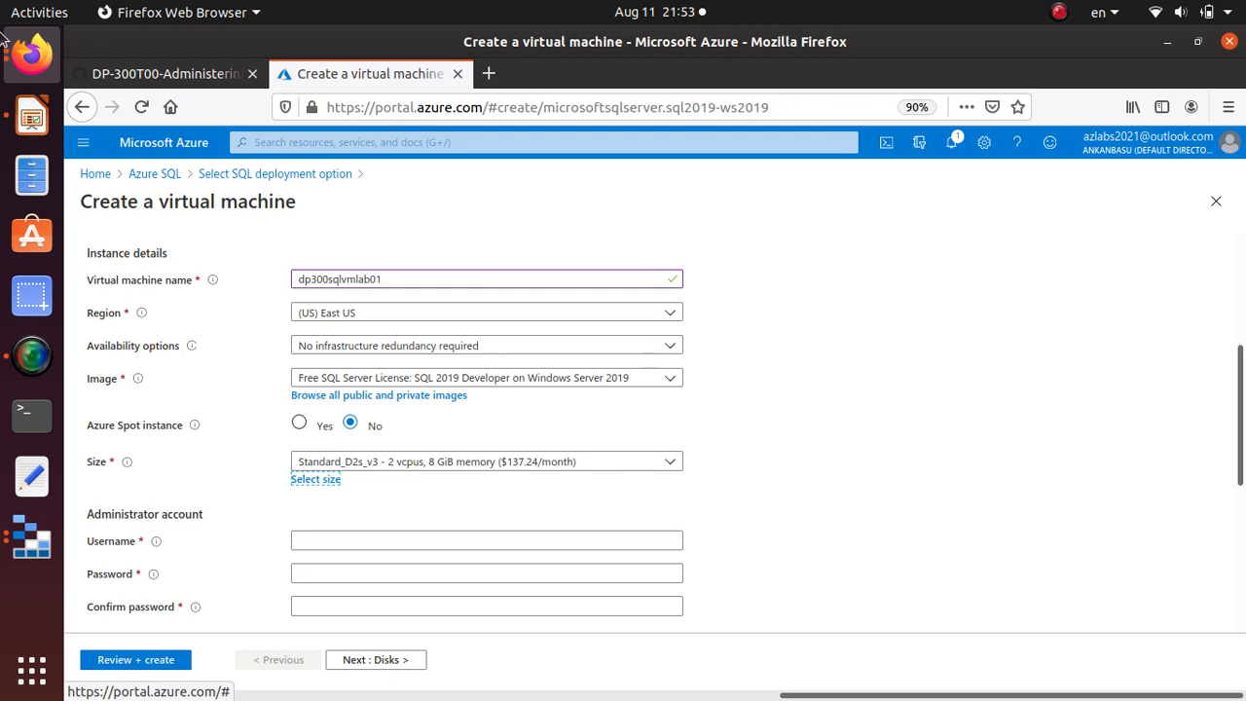
Copy the administrator username from the lab and set the administrator account username to dp300sqlvmlab01admin
left_click(166, 73)
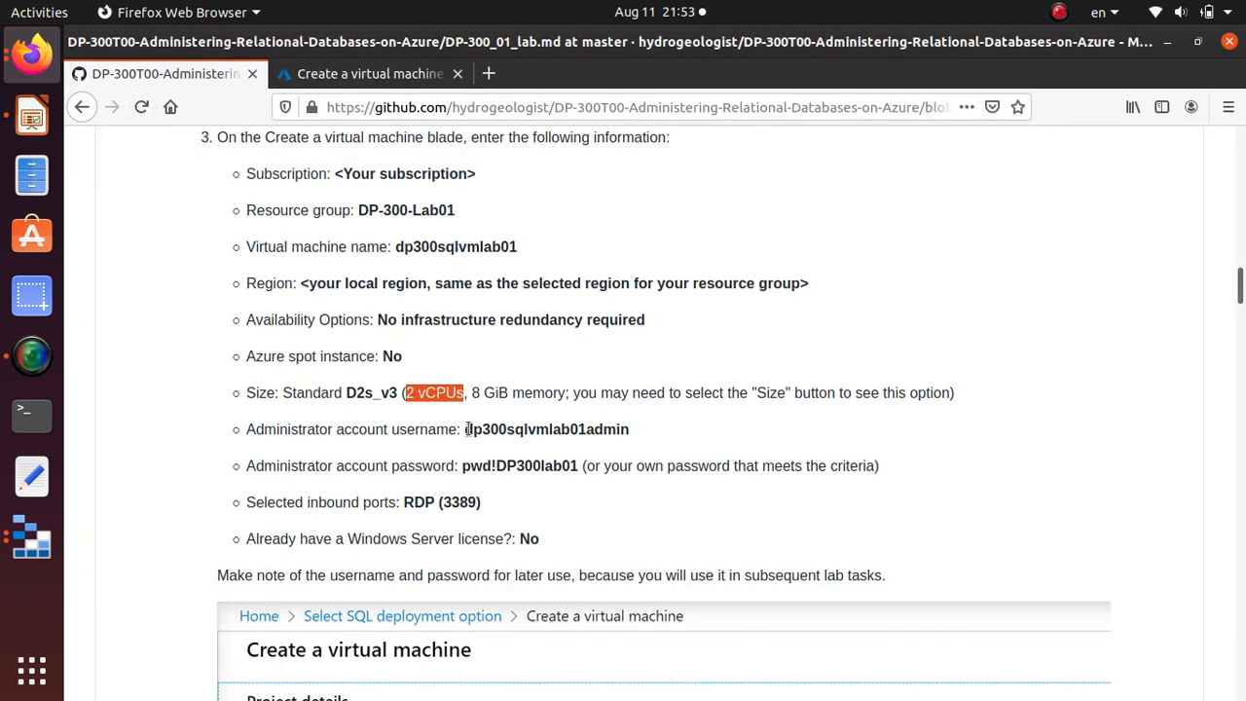
left_click_drag(466, 430, 629, 430)
right_click(618, 434)
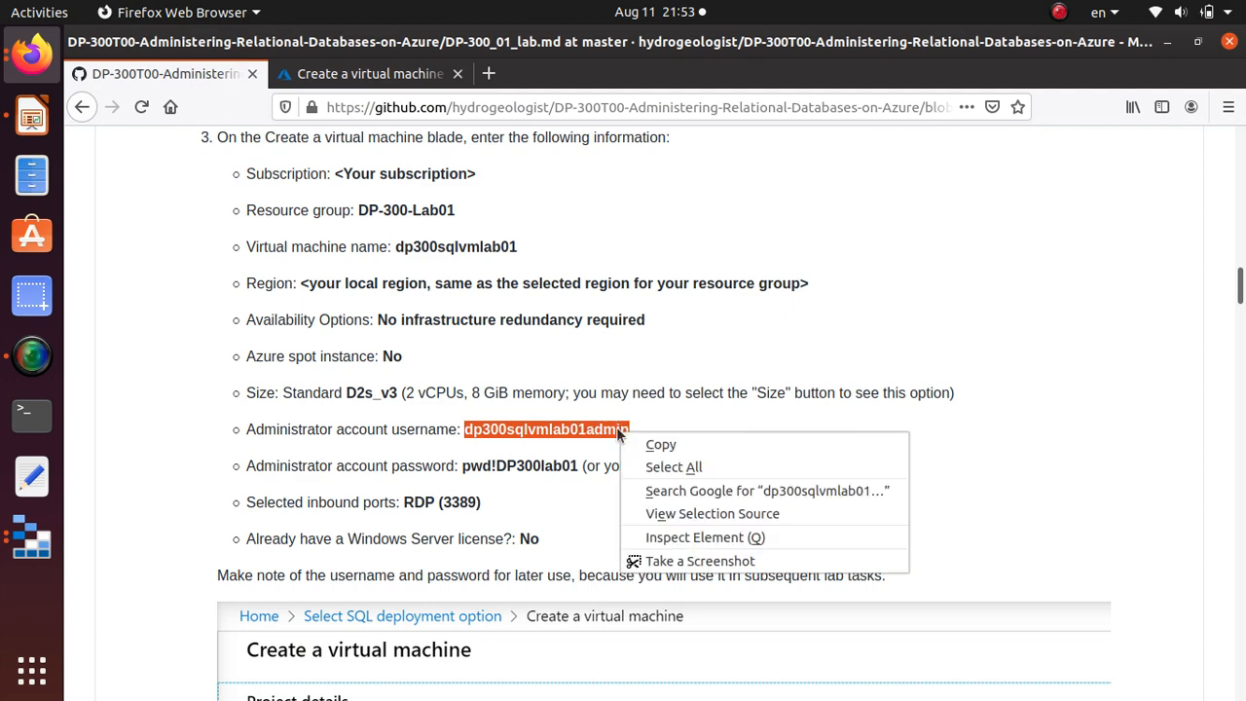
left_click(660, 444)
left_click(376, 73)
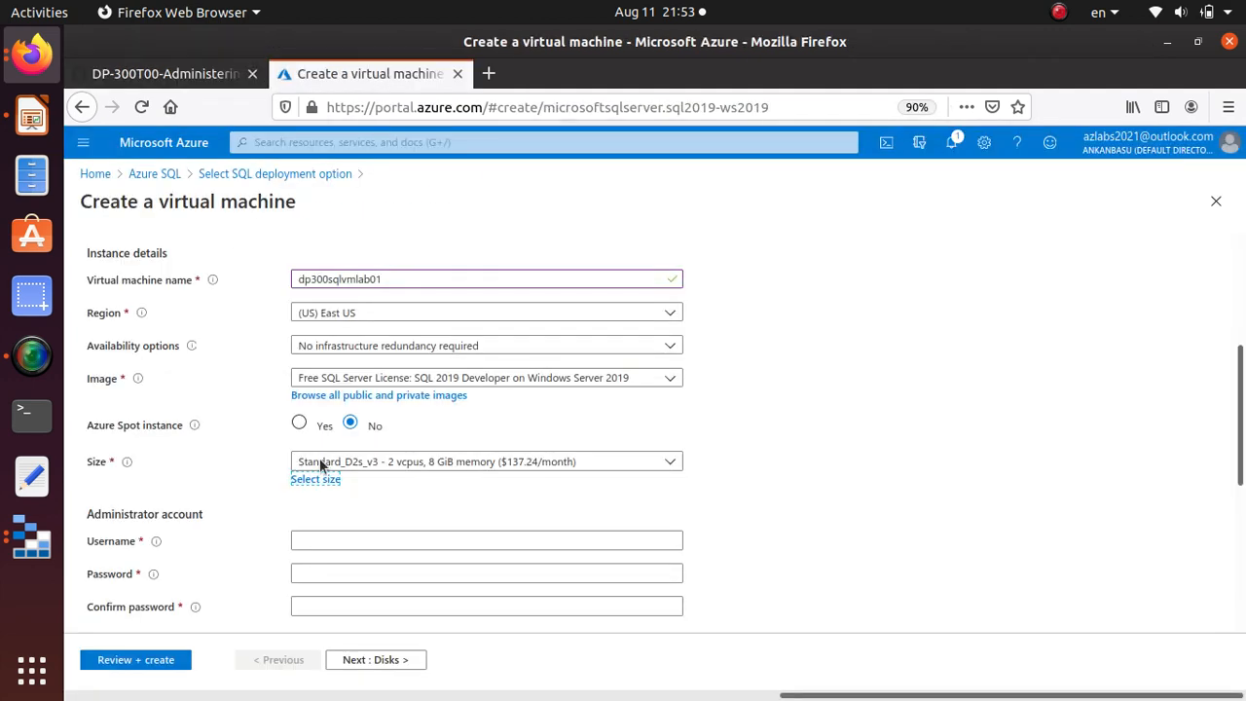
left_click(318, 546)
key("ctrl+v")
Copy the administrator password from the lab and enter it as the account password and its confirmation
left_click(165, 73)
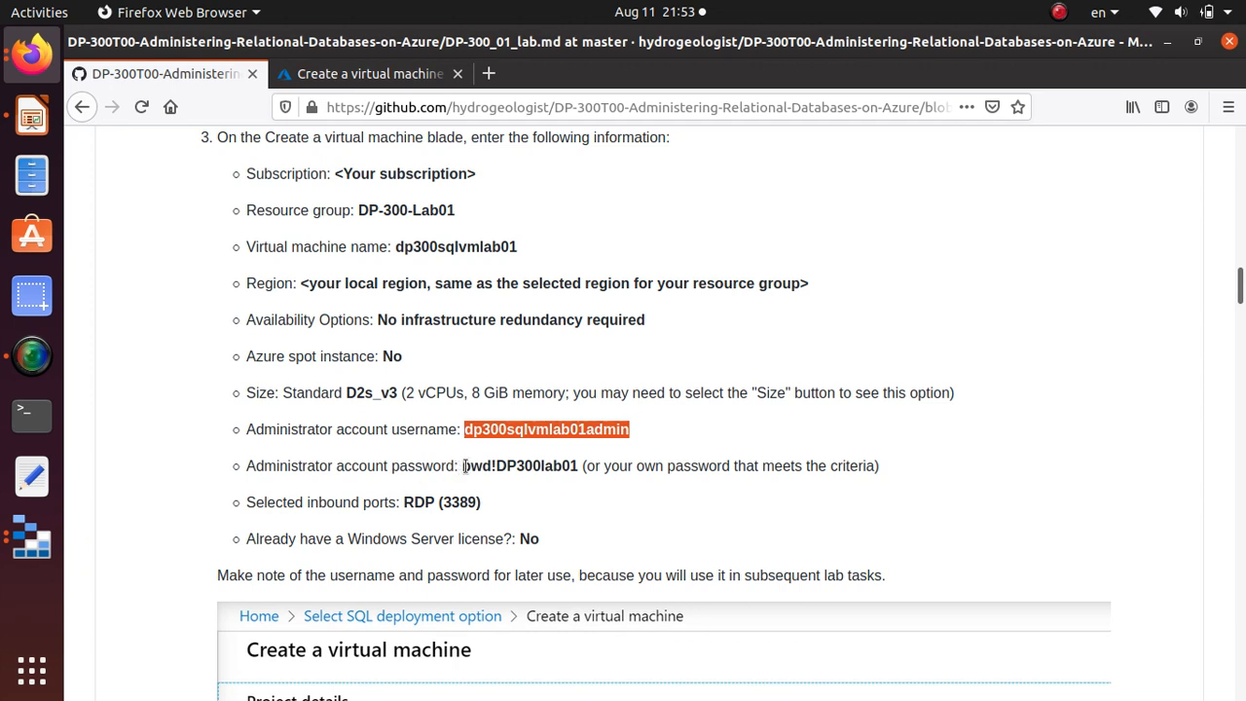
left_click_drag(466, 466, 577, 465)
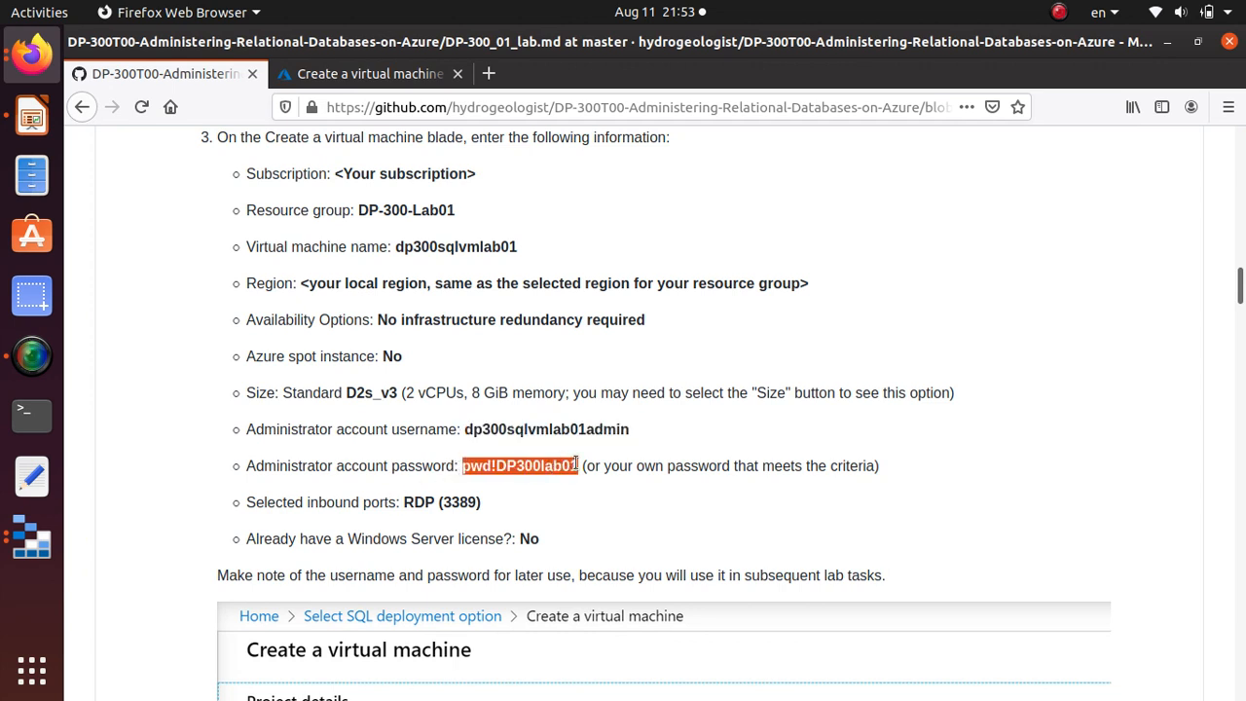
key("alt+Tab")
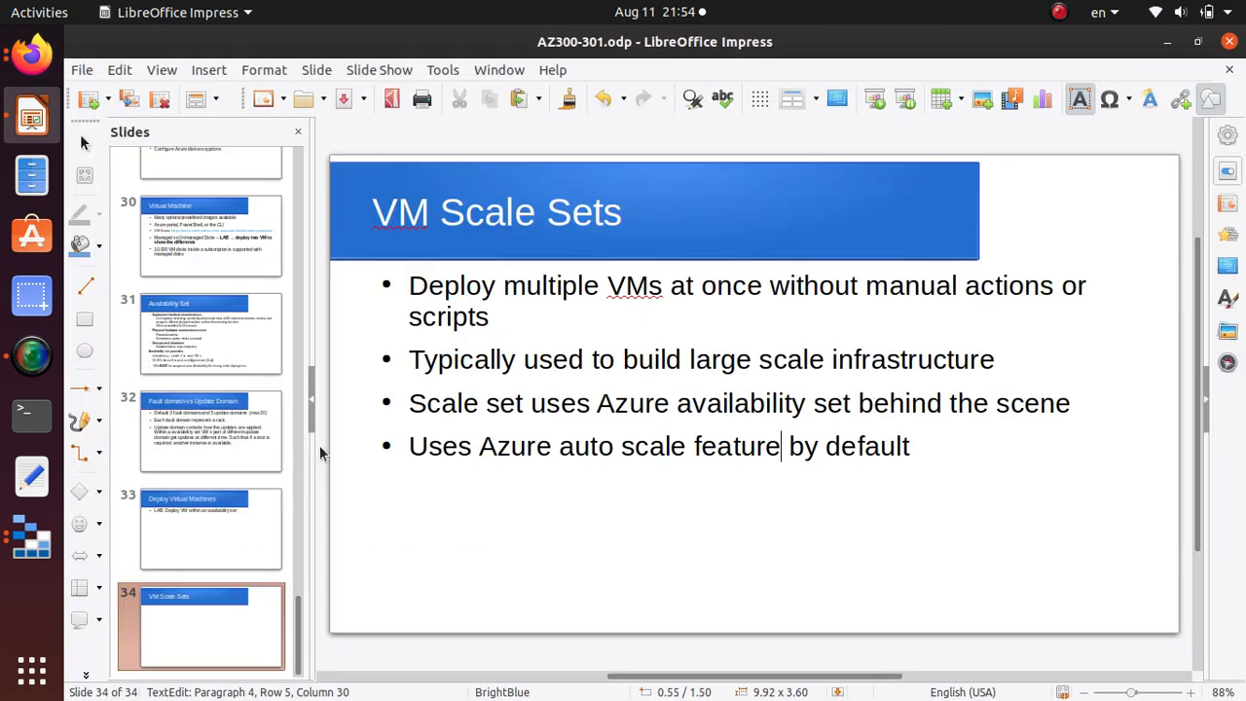
key("alt+Tab")
left_click(313, 70)
left_click(325, 571)
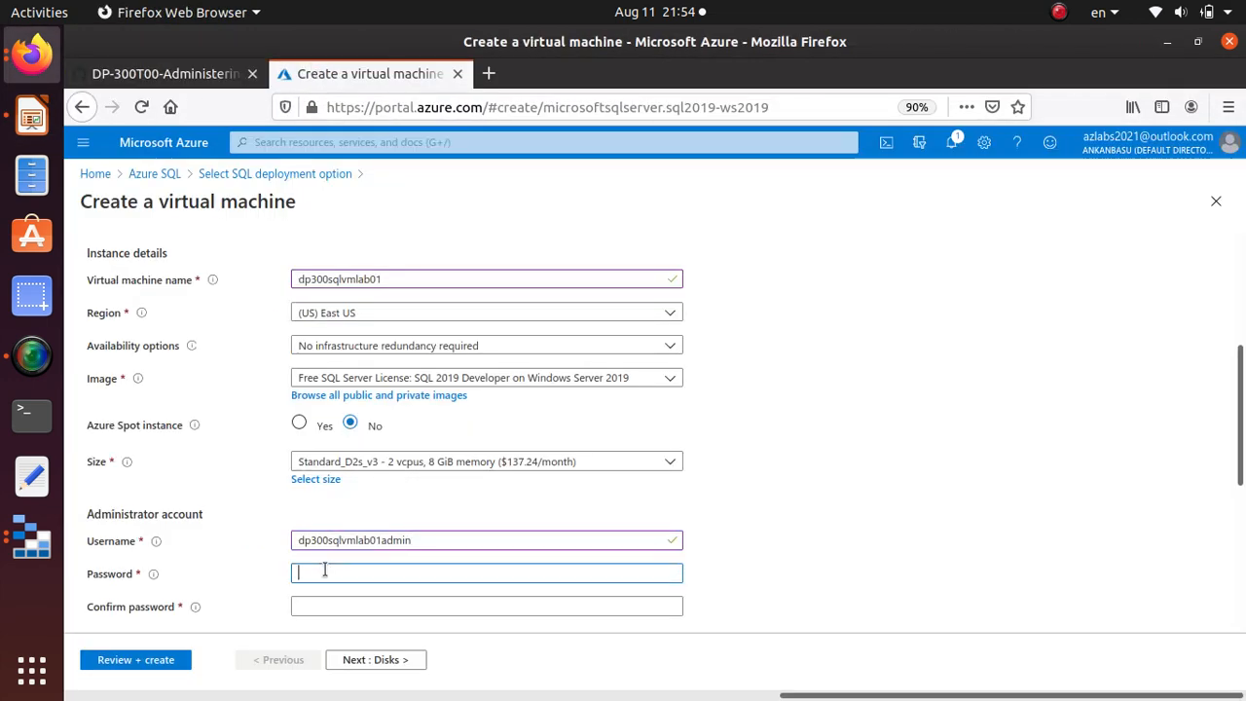
key("ctrl+v")
left_click(340, 607)
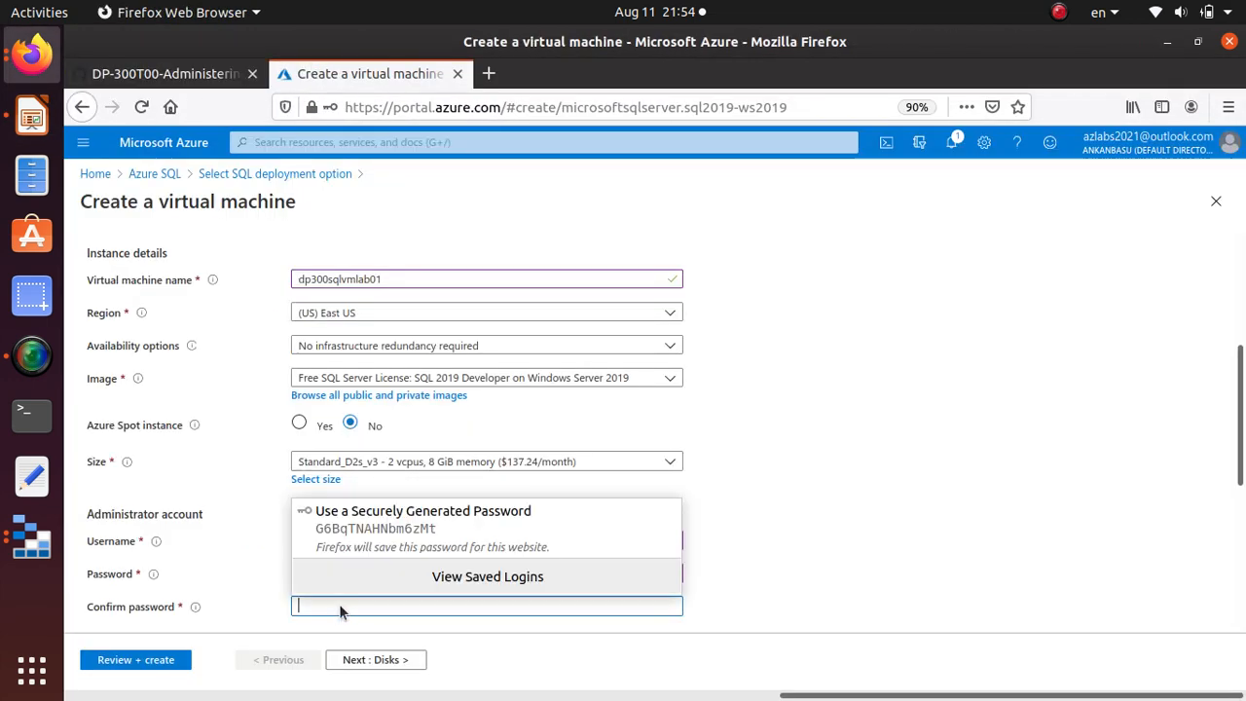
key("ctrl+v")
Compare the inbound port and Windows Server license settings in the portal with the lab's step 3, and reread the lab's list
left_click(165, 73)
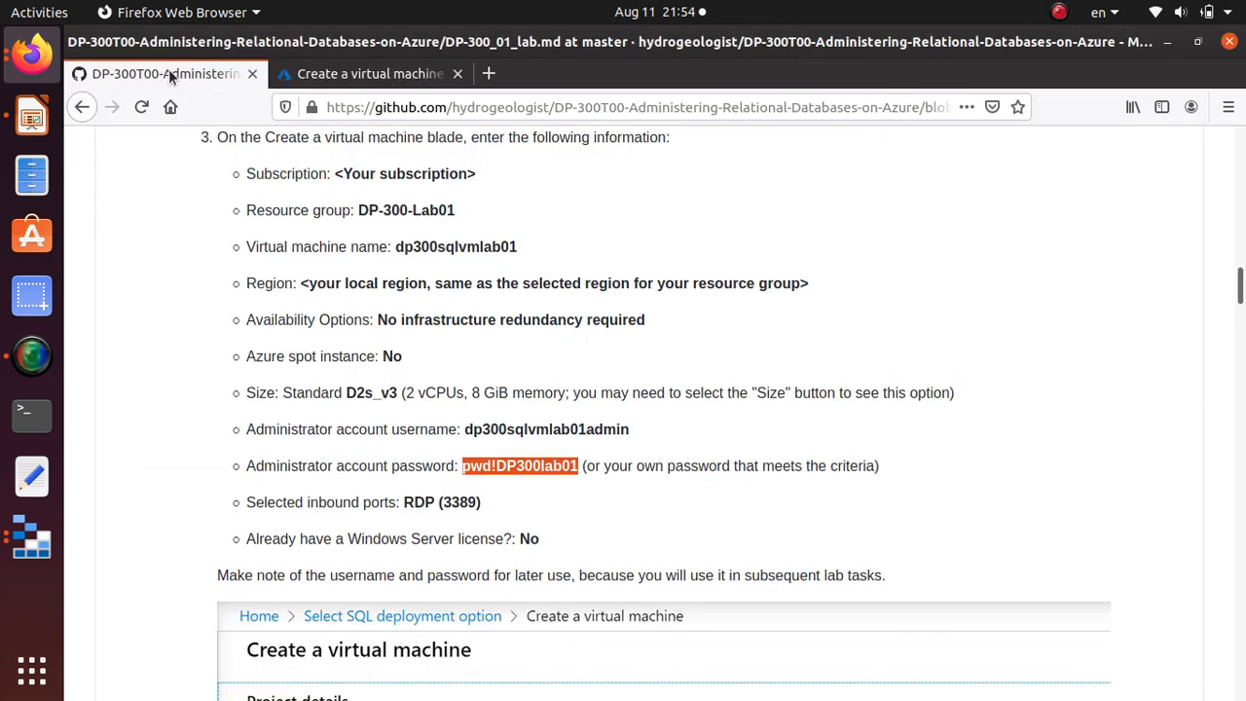
scroll(454, 404, "down", 3)
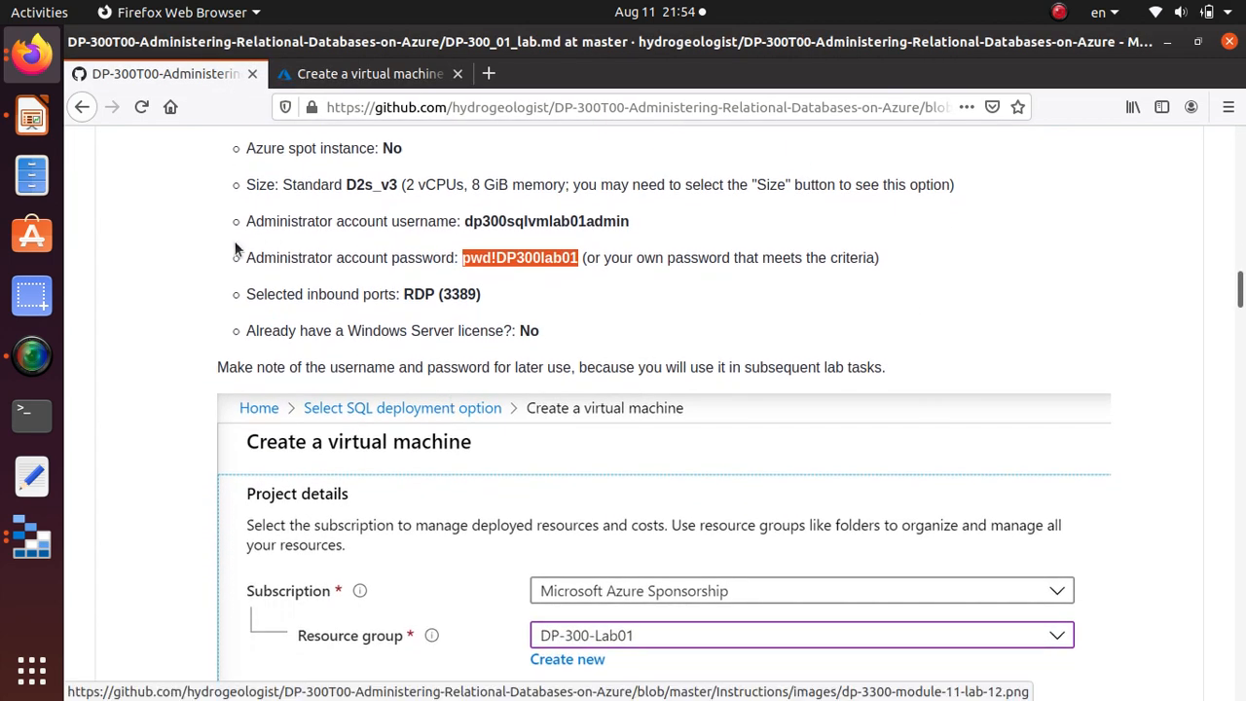
scroll(452, 326, "down", 1)
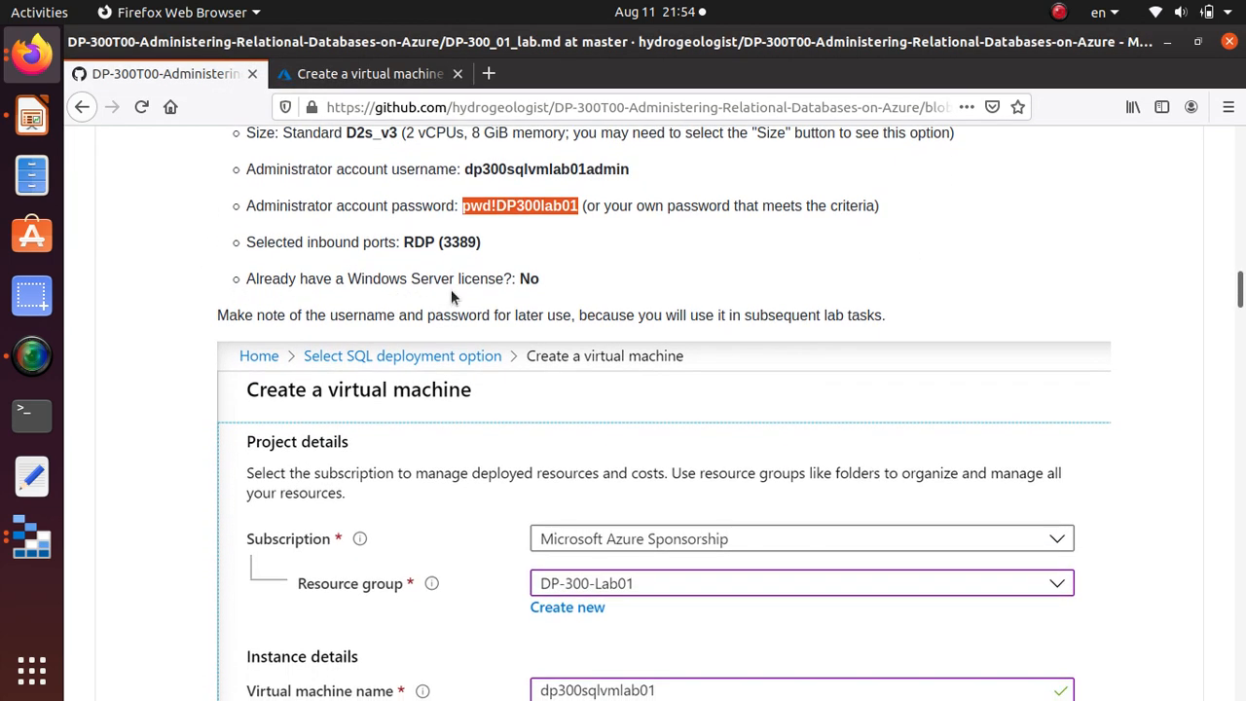
scroll(451, 289, "down", 2)
left_click(351, 74)
scroll(251, 505, "down", 2)
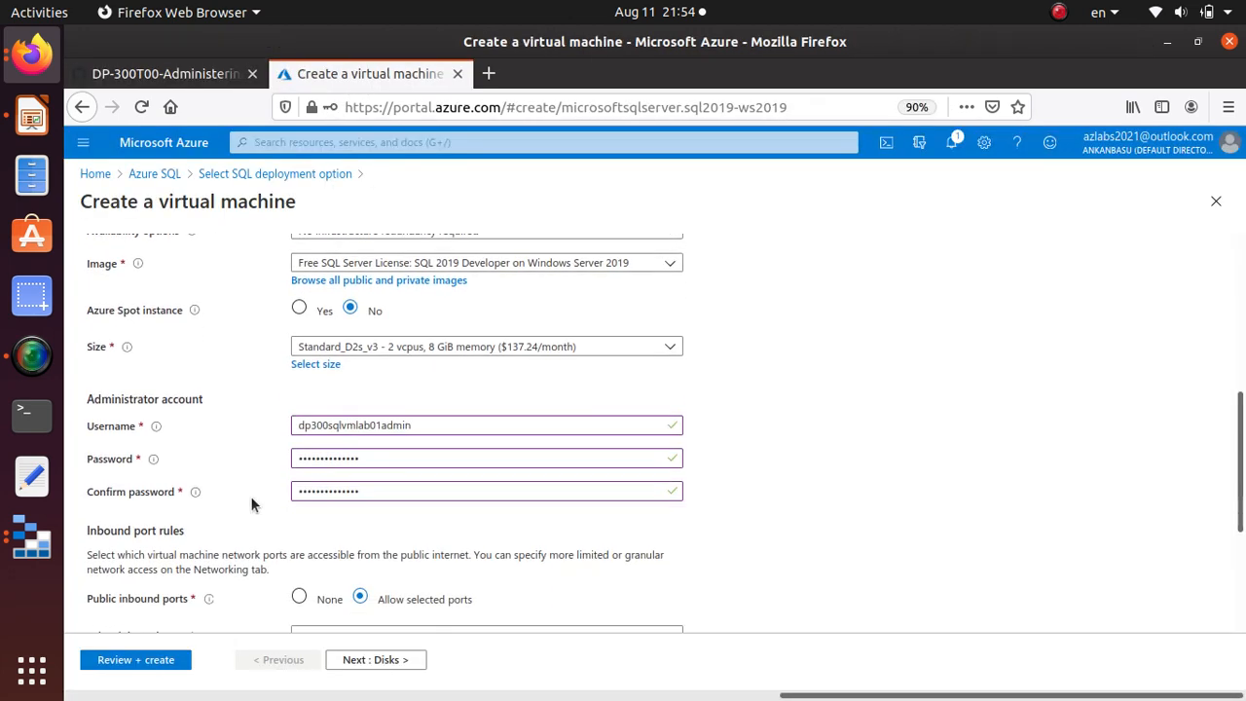
scroll(251, 505, "down", 3)
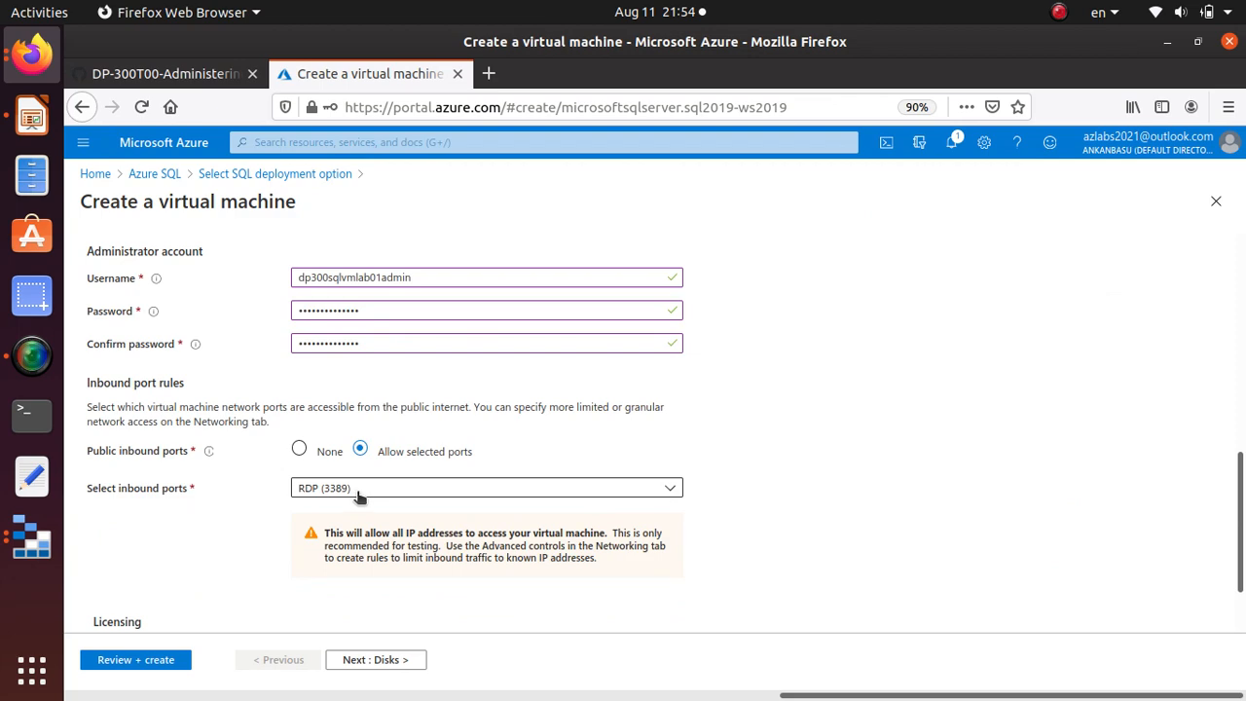
scroll(358, 496, "down", 2)
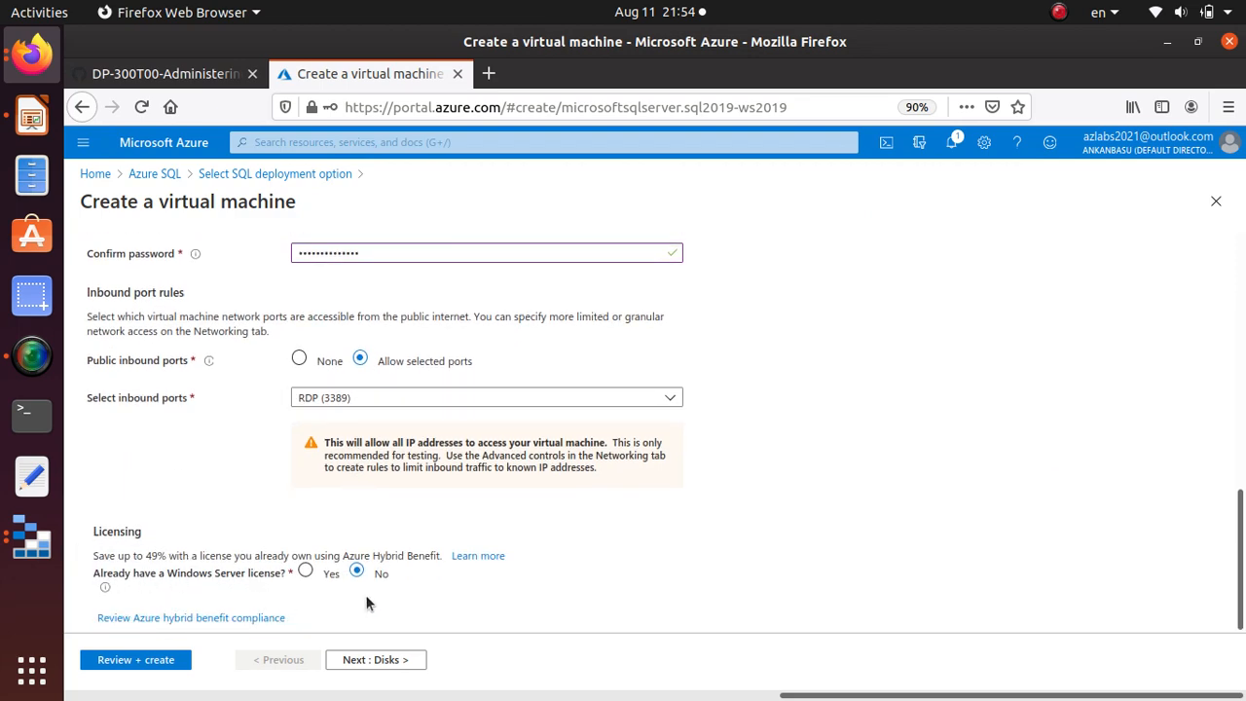
left_click(179, 71)
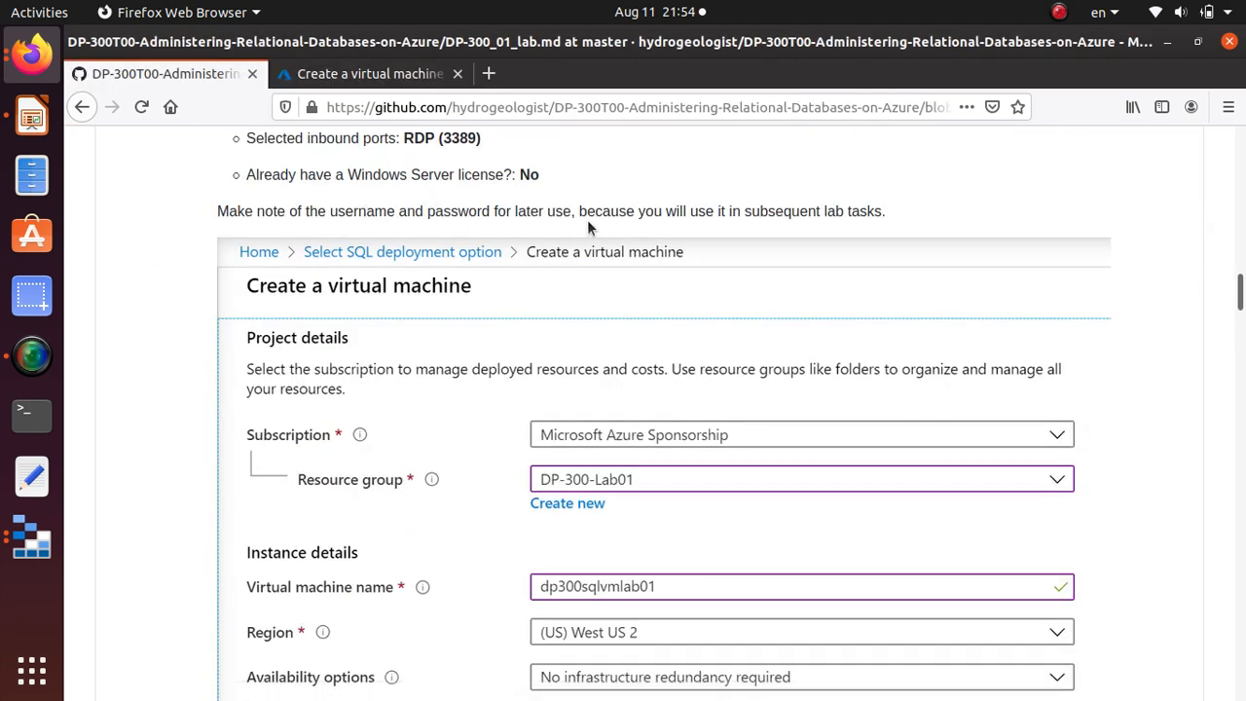
scroll(590, 218, "up", 5)
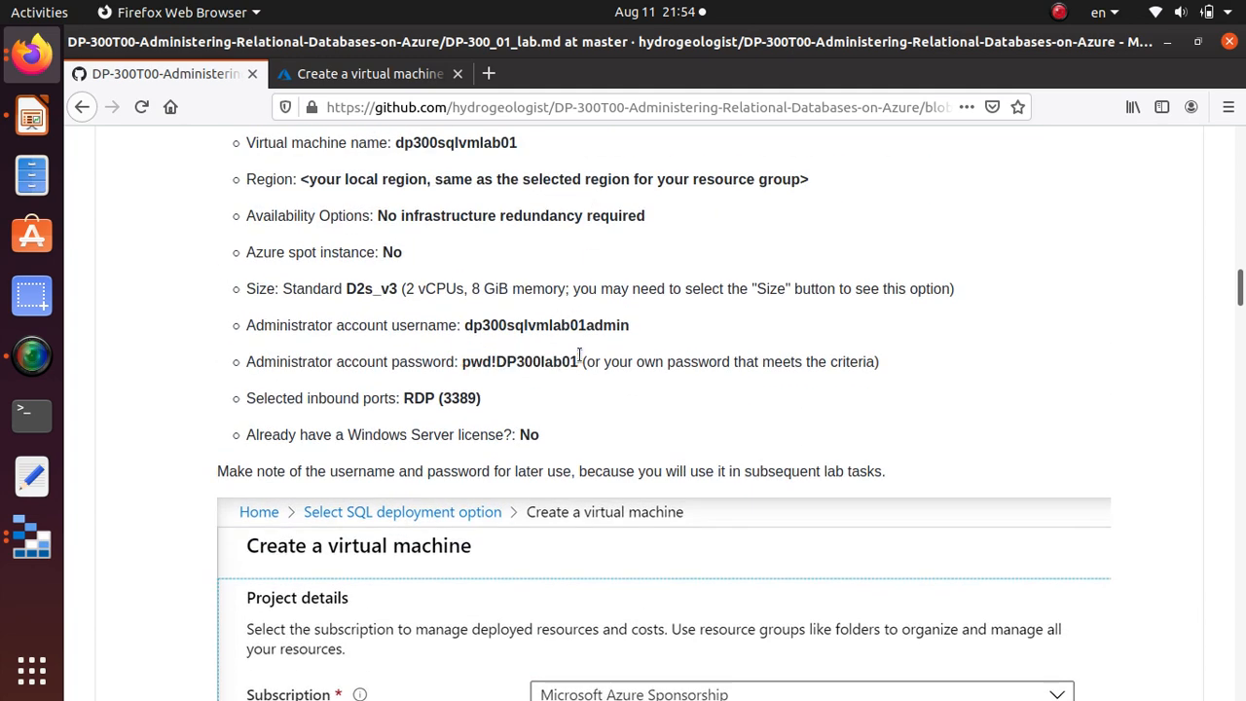
Copy the administrator account username and password lines from the lab's step 3 into the untitled Text Editor document
left_click_drag(888, 365, 237, 331)
key("ctrl+c")
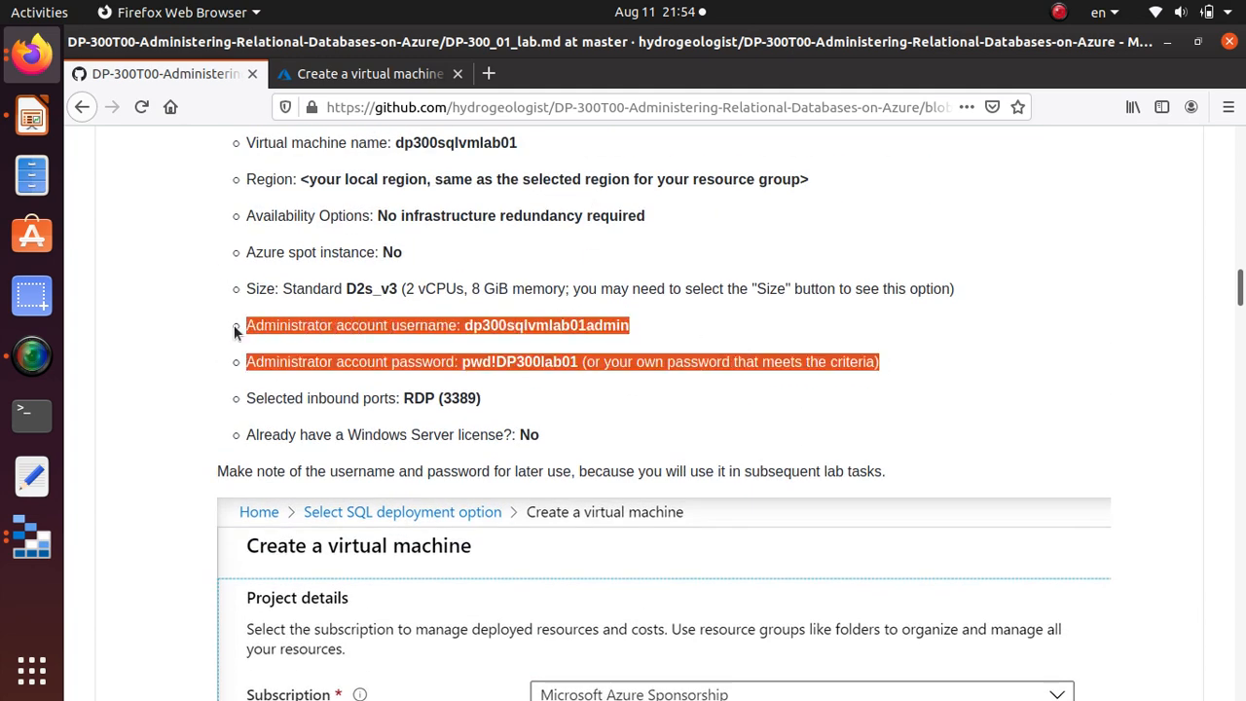
left_click(32, 475)
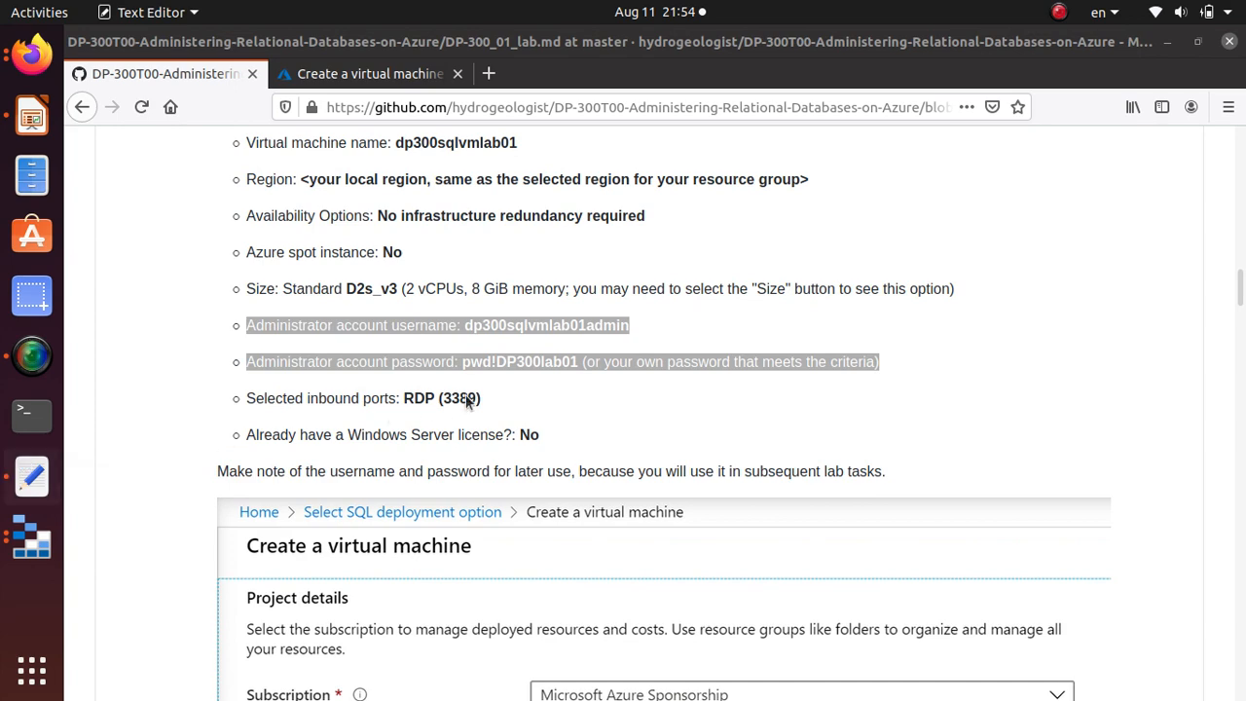
key("ctrl+v")
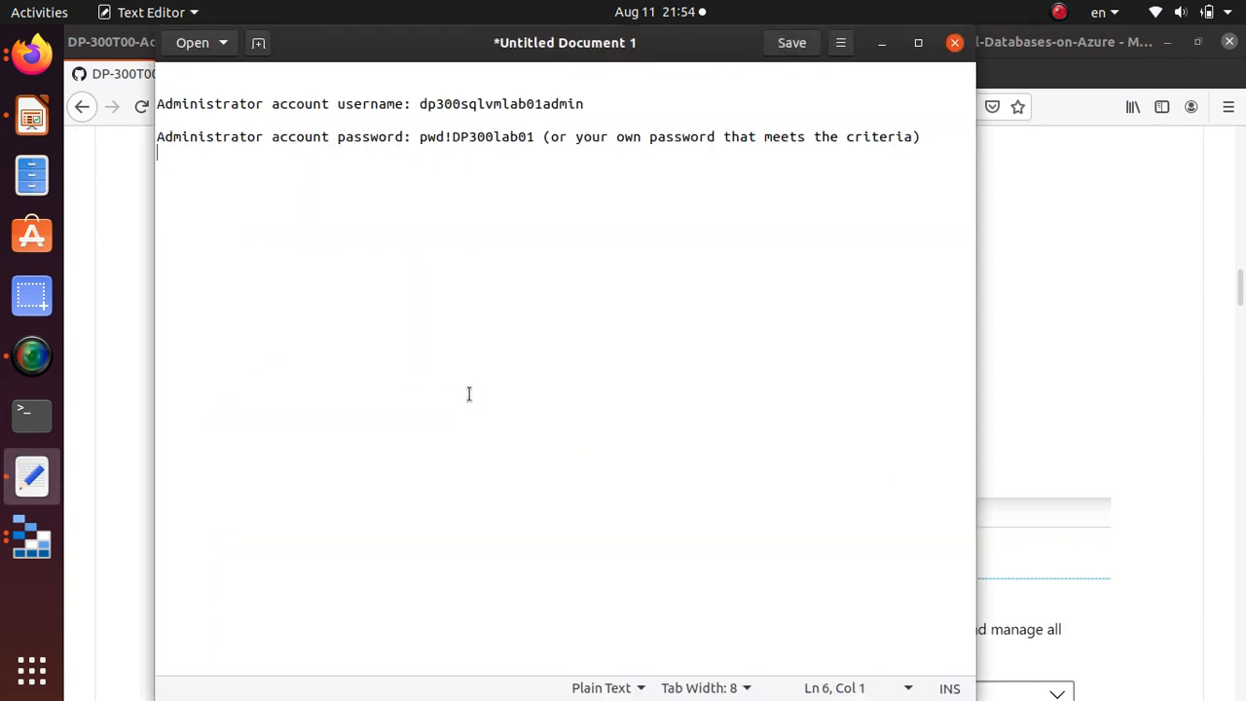
key("alt+Tab")
Read the lab's step 4 on disk configuration, and advance the virtual machine setup in the portal to the Disks settings
scroll(414, 438, "down", 10)
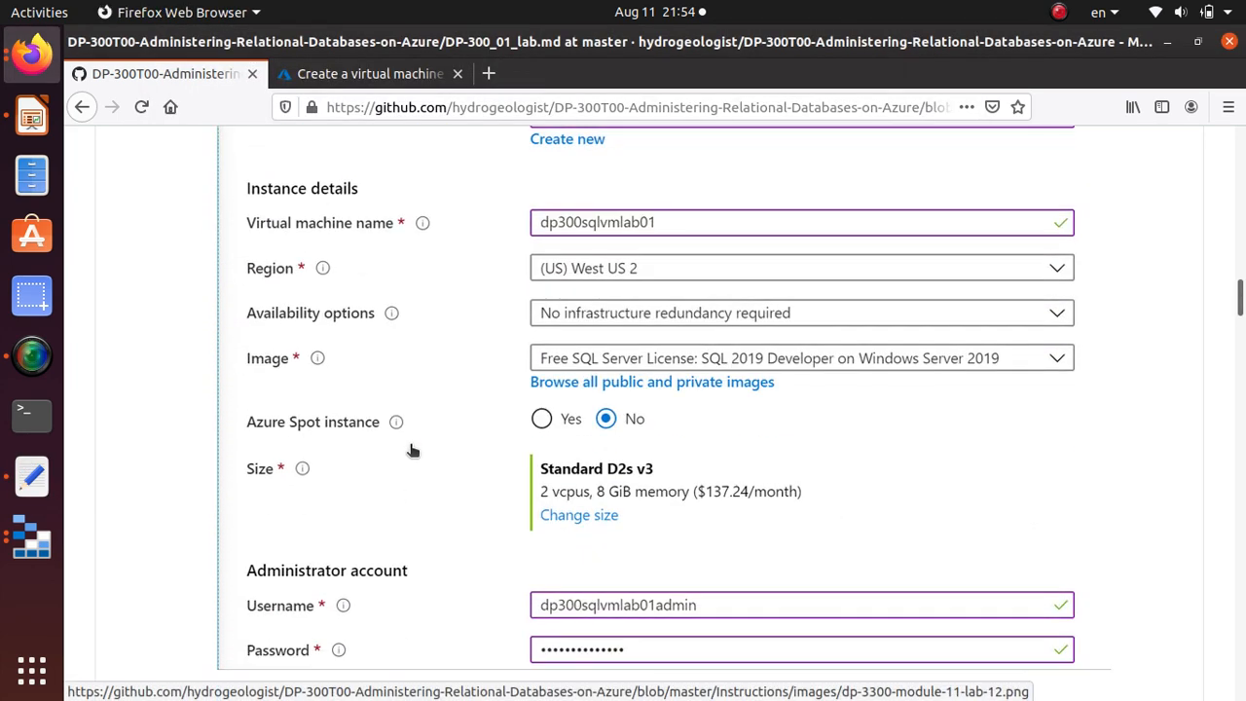
scroll(412, 439, "up", 4)
scroll(396, 454, "down", 8)
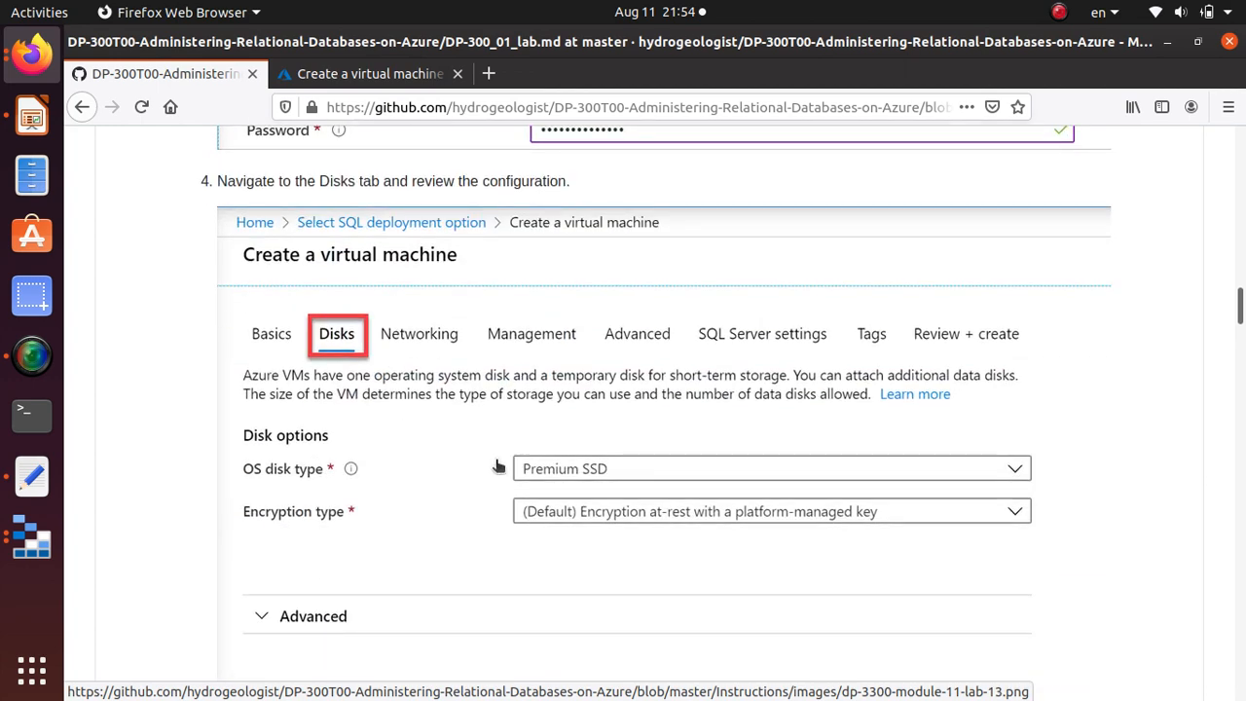
scroll(498, 466, "down", 5)
scroll(496, 467, "up", 2)
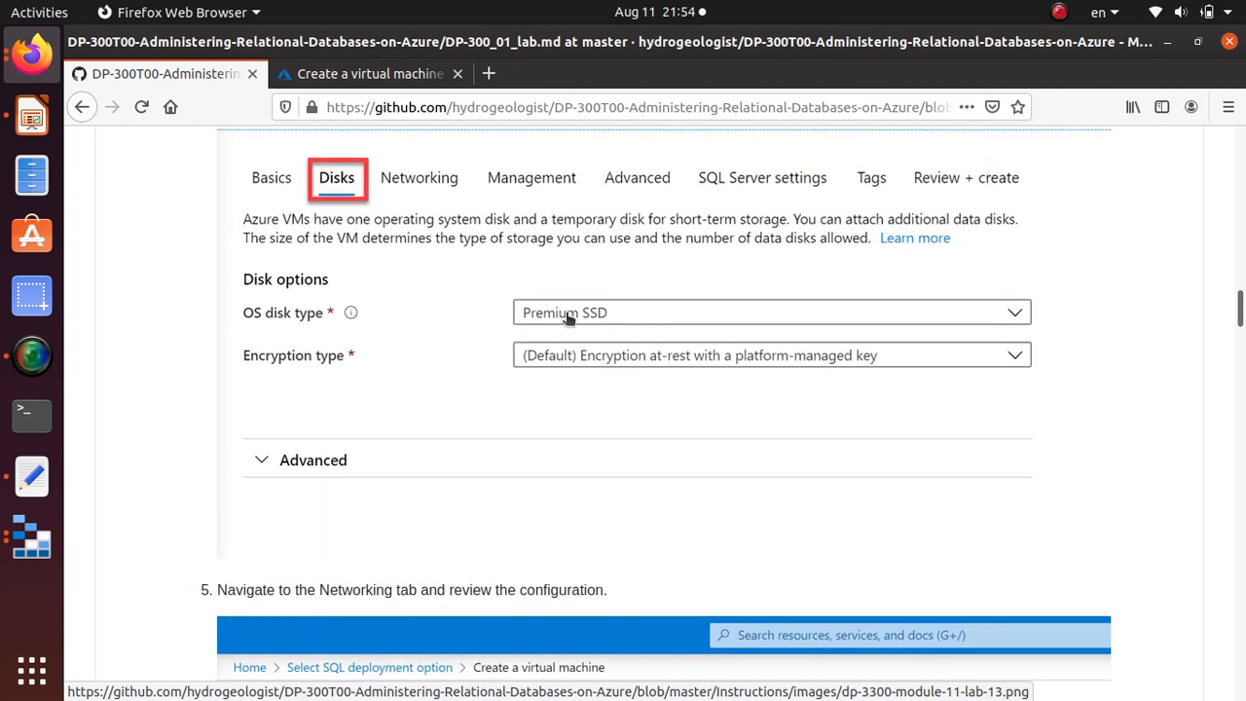
key("alt+Tab")
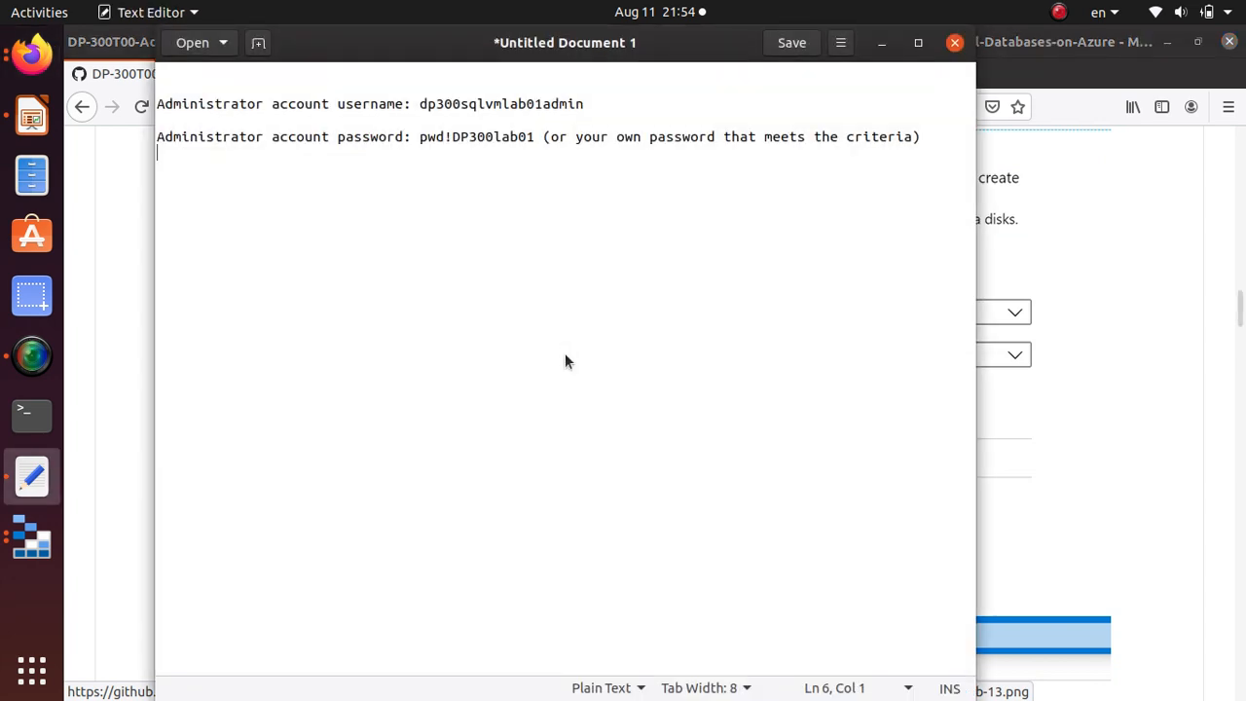
key("alt+Tab")
left_click(327, 73)
left_click(372, 659)
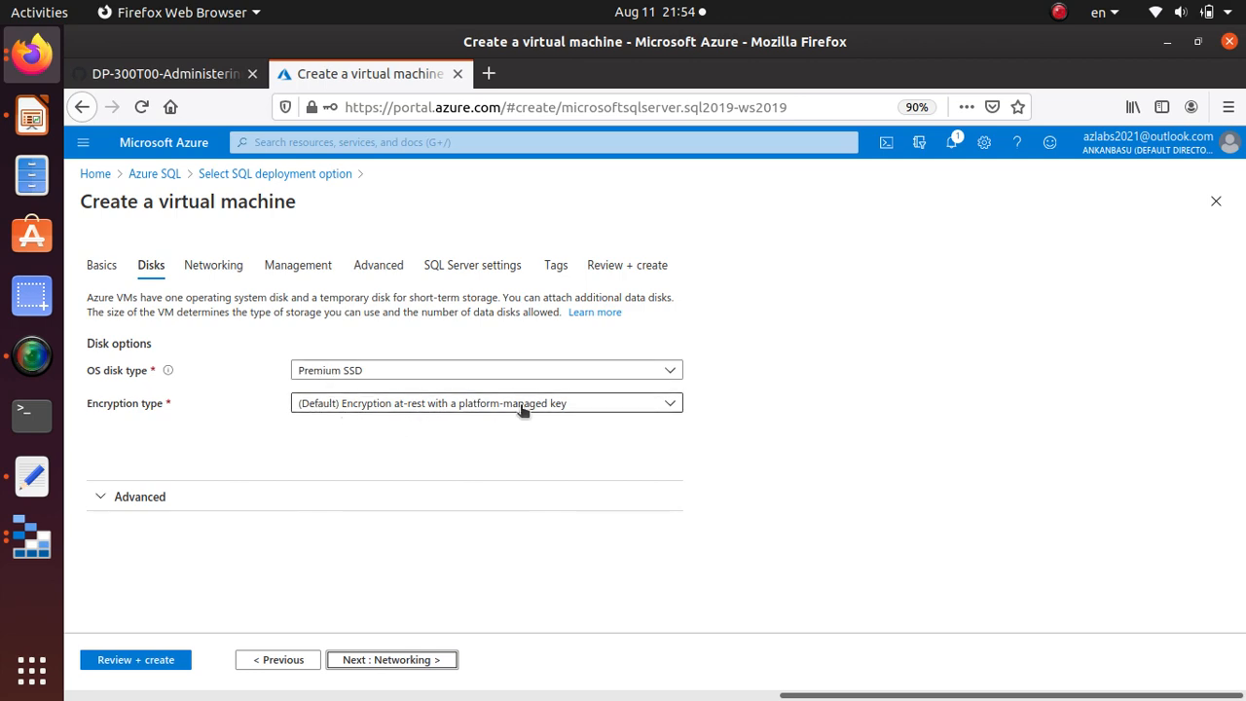
Check the disk and network settings in the lab's steps 4 and 5, and advance the virtual machine setup to Networking
left_click(166, 73)
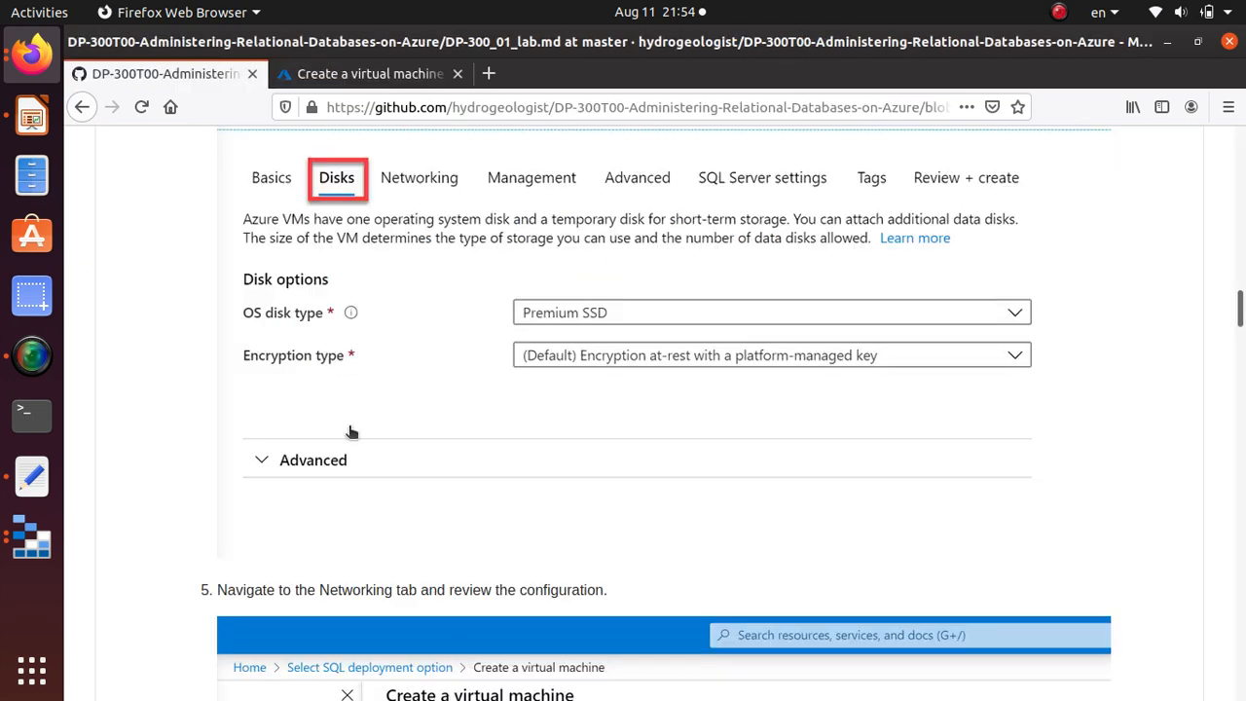
scroll(359, 532, "down", 5)
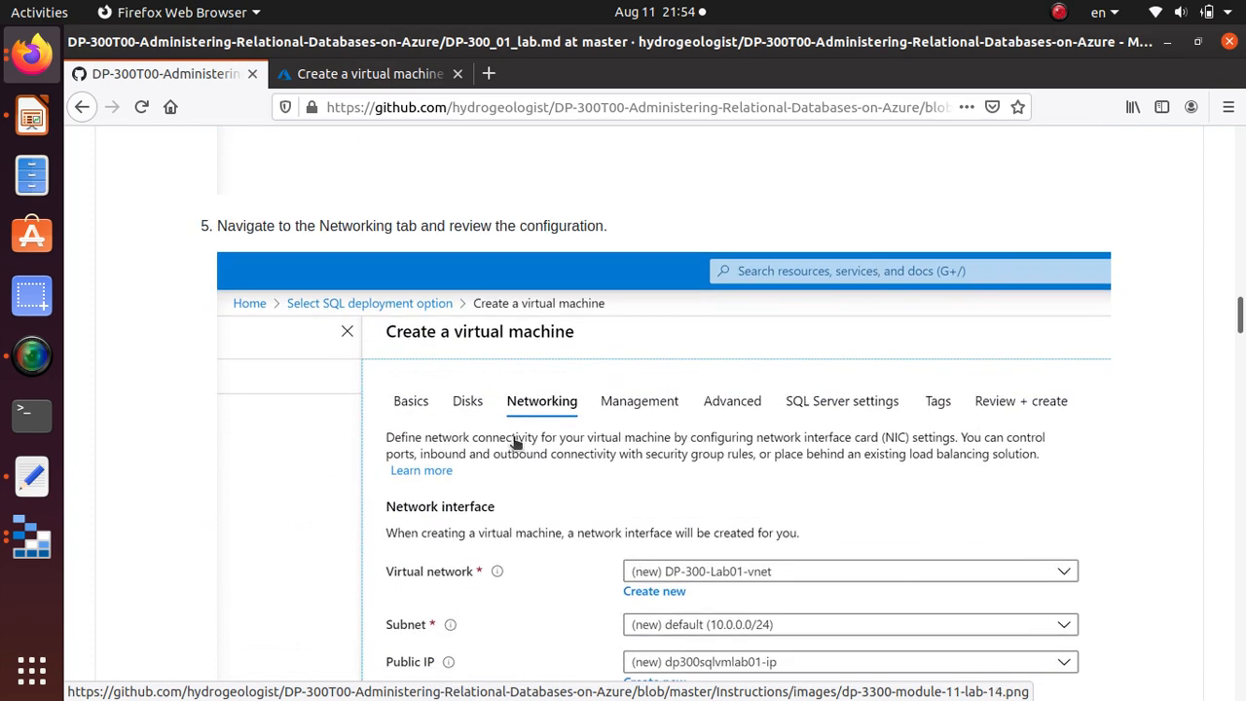
scroll(516, 448, "down", 6)
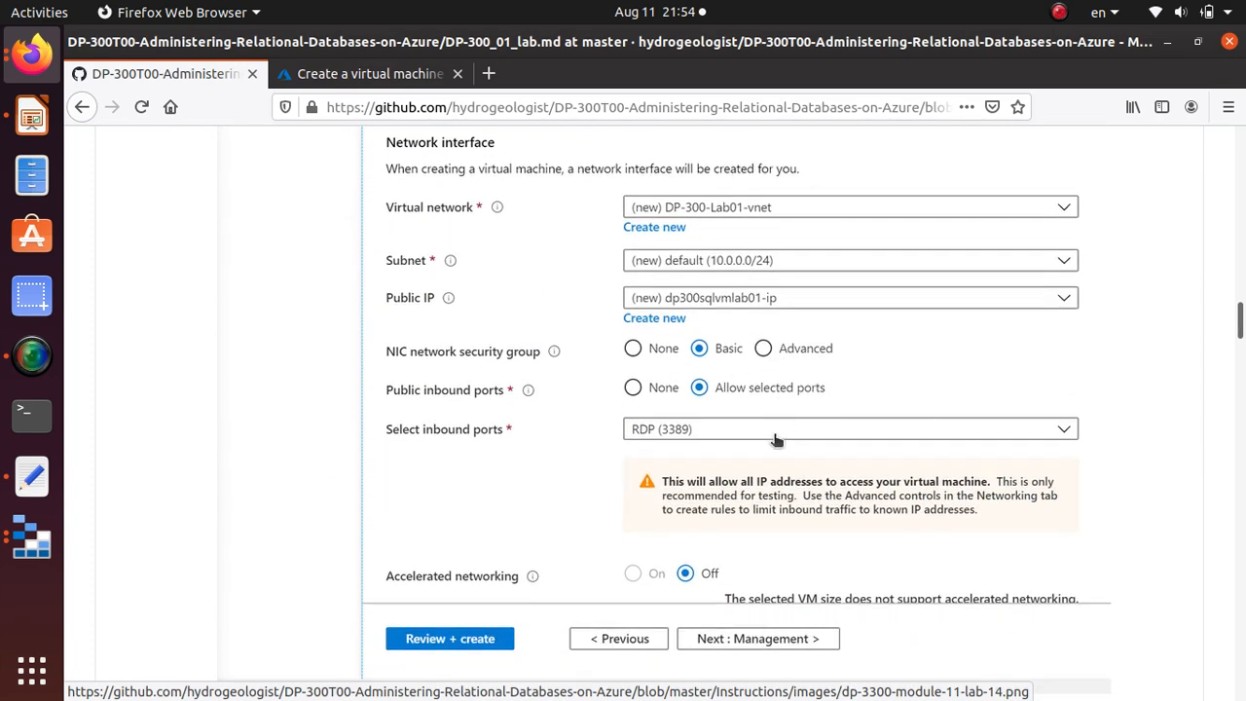
scroll(776, 437, "down", 6)
left_click(428, 73)
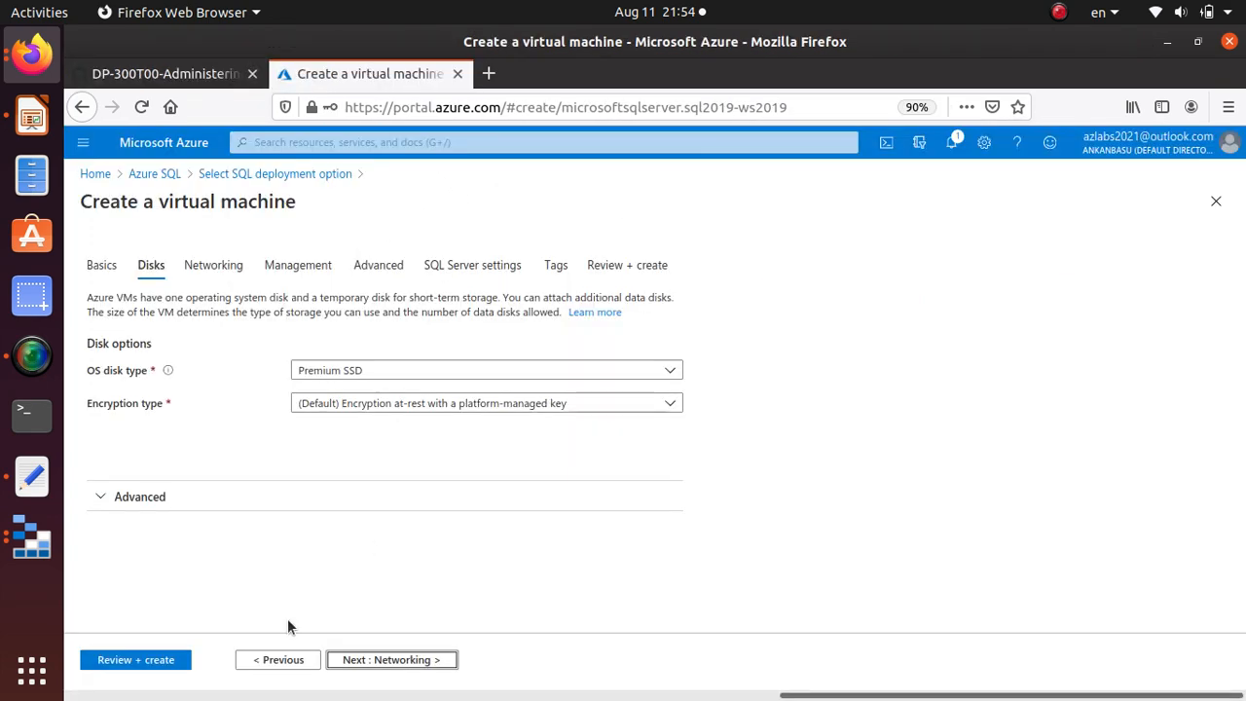
left_click(390, 659)
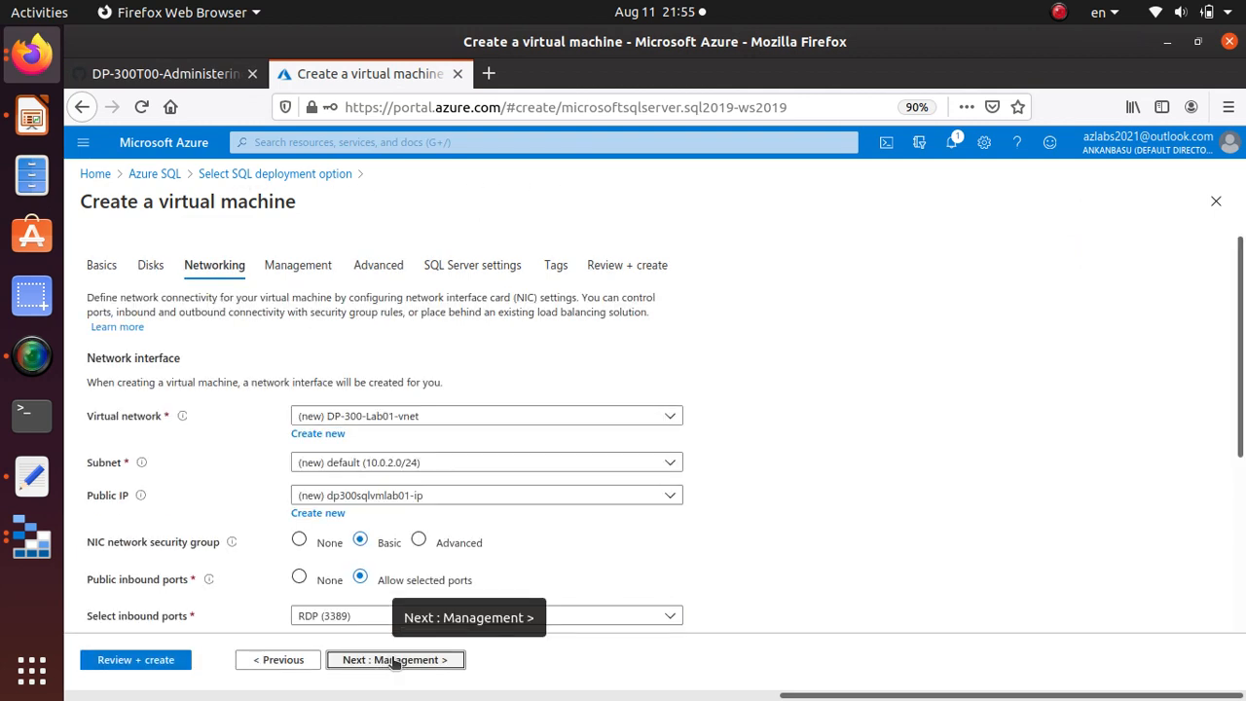
Advance the virtual machine setup to Management, and read the lab's step 6 on monitoring, the diagnostics storage account and auto-shutdown
left_click(393, 660)
left_click(194, 74)
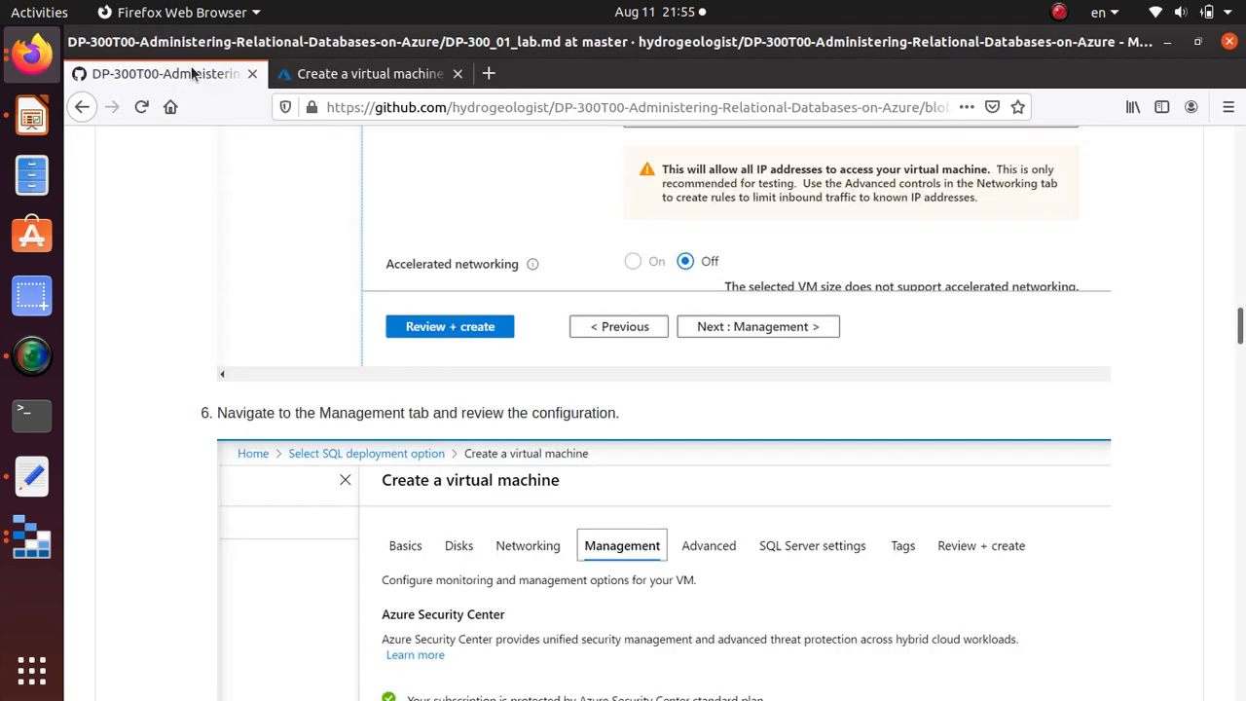
scroll(393, 524, "down", 3)
scroll(393, 523, "down", 4)
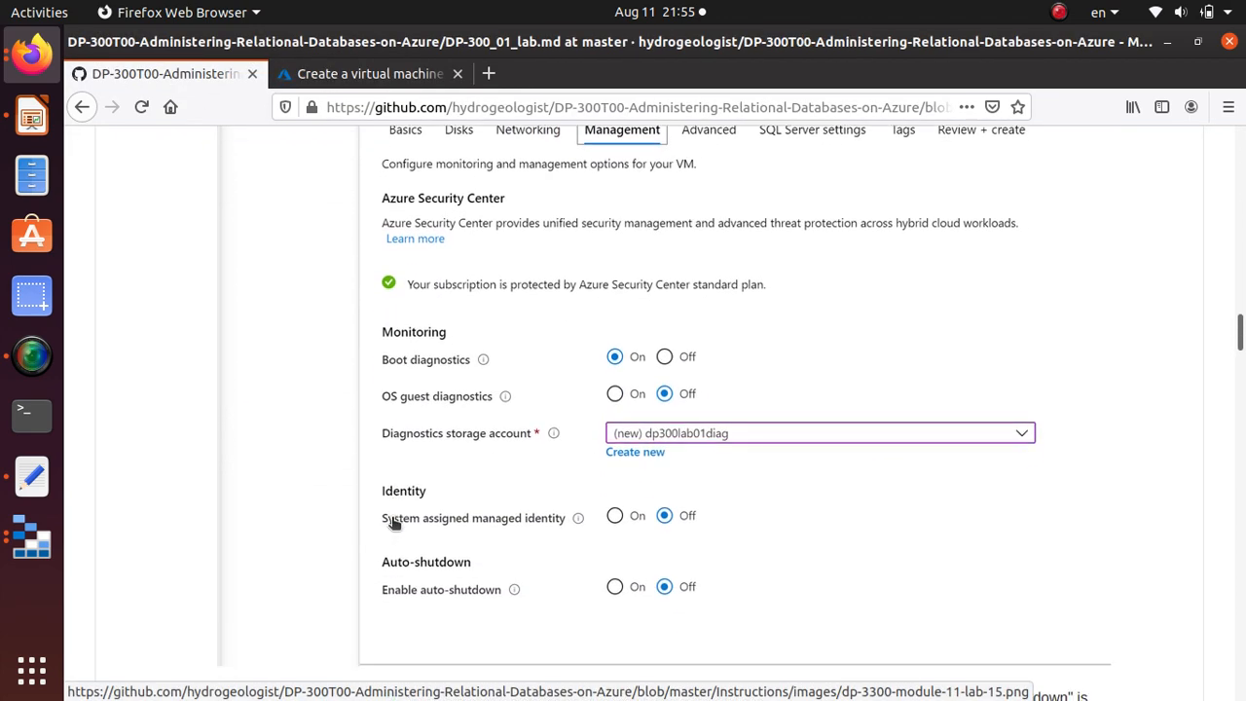
scroll(393, 524, "up", 3)
scroll(390, 497, "down", 7)
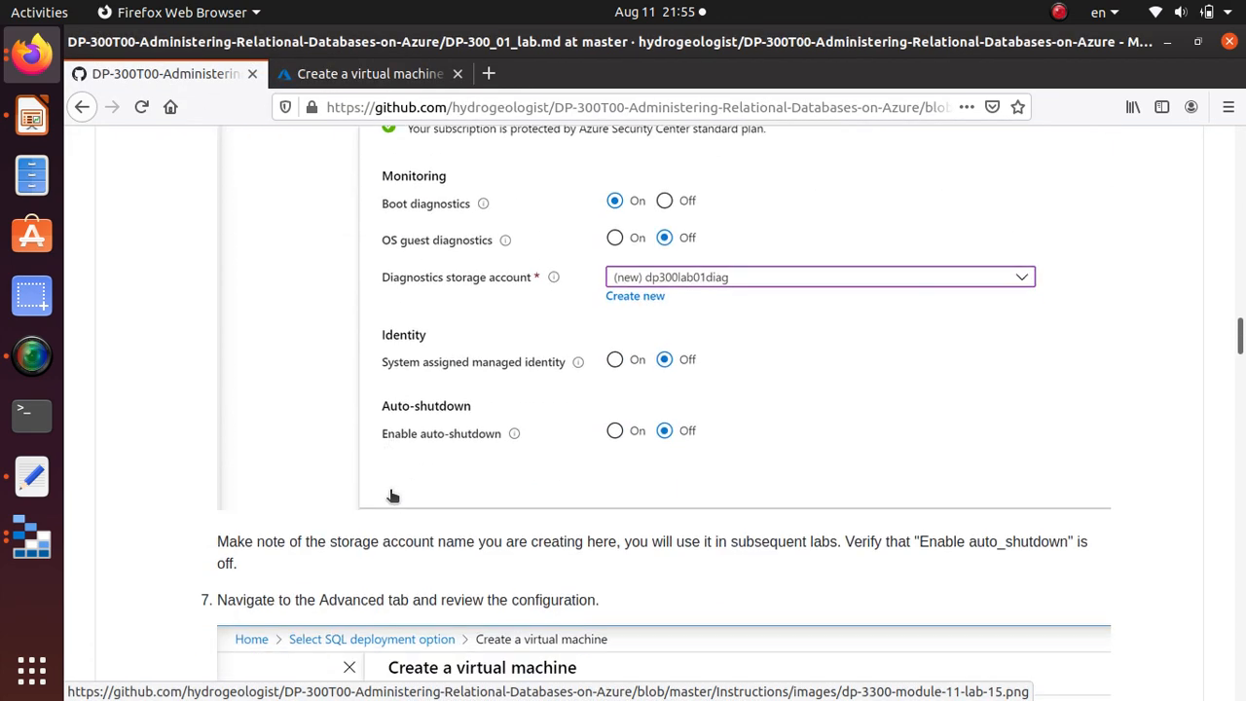
scroll(389, 496, "down", 1)
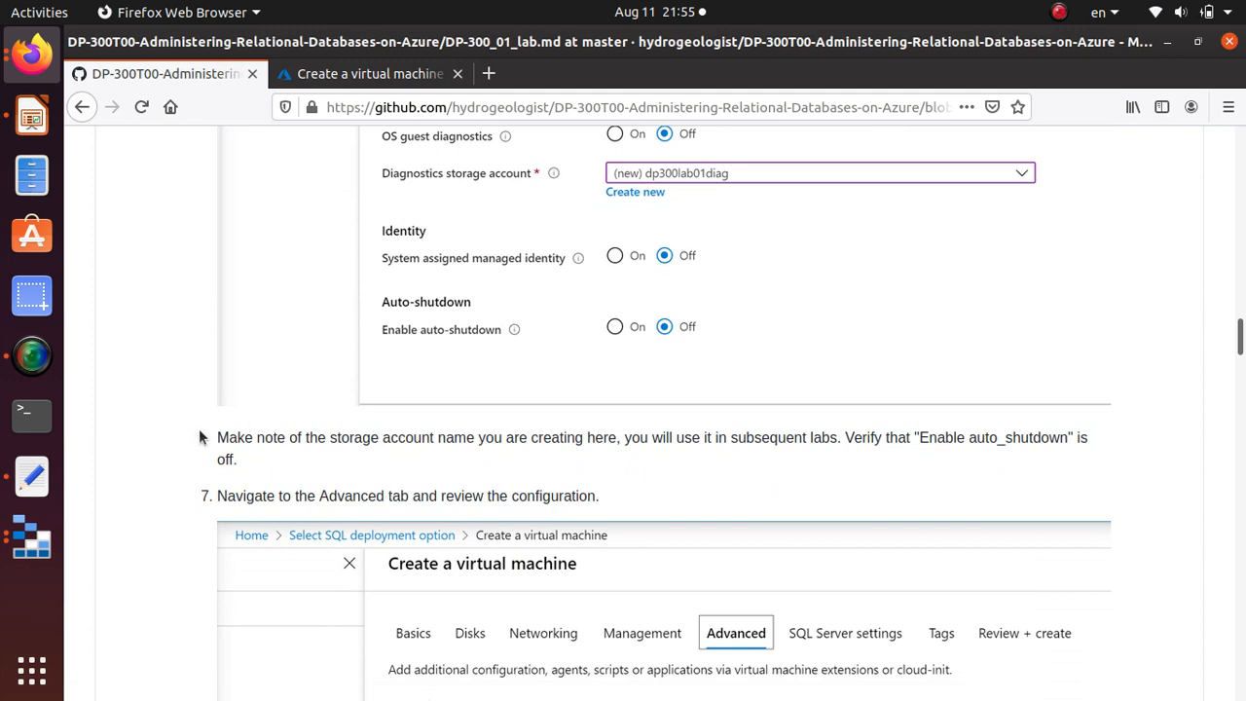
left_click_drag(201, 438, 833, 443)
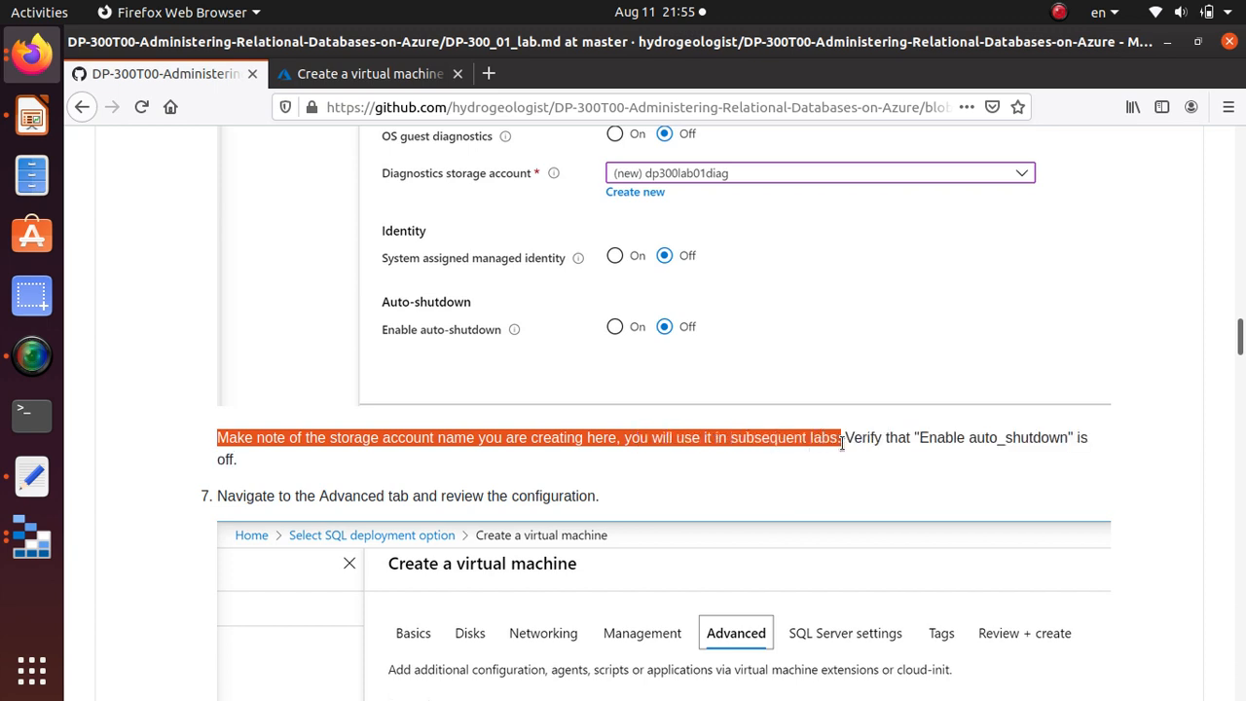
Review the portal's Management settings, including the available diagnostics storage accounts
left_click(382, 73)
scroll(707, 470, "down", 2)
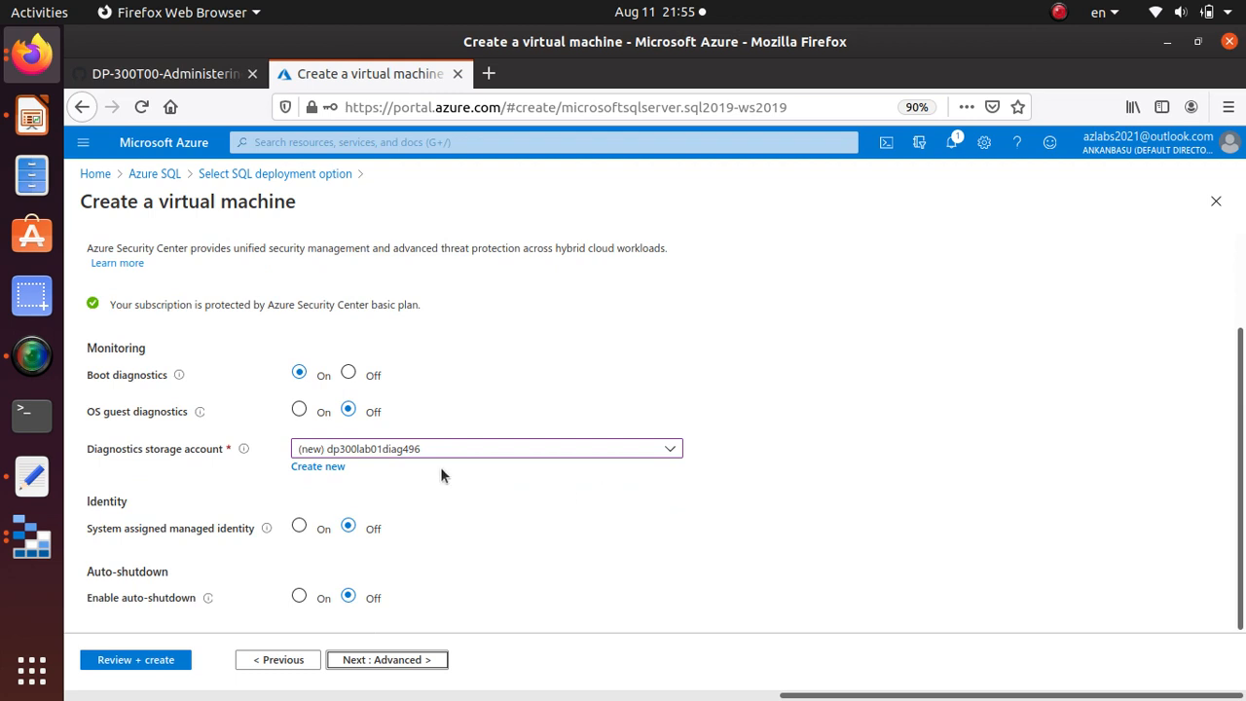
left_click(467, 449)
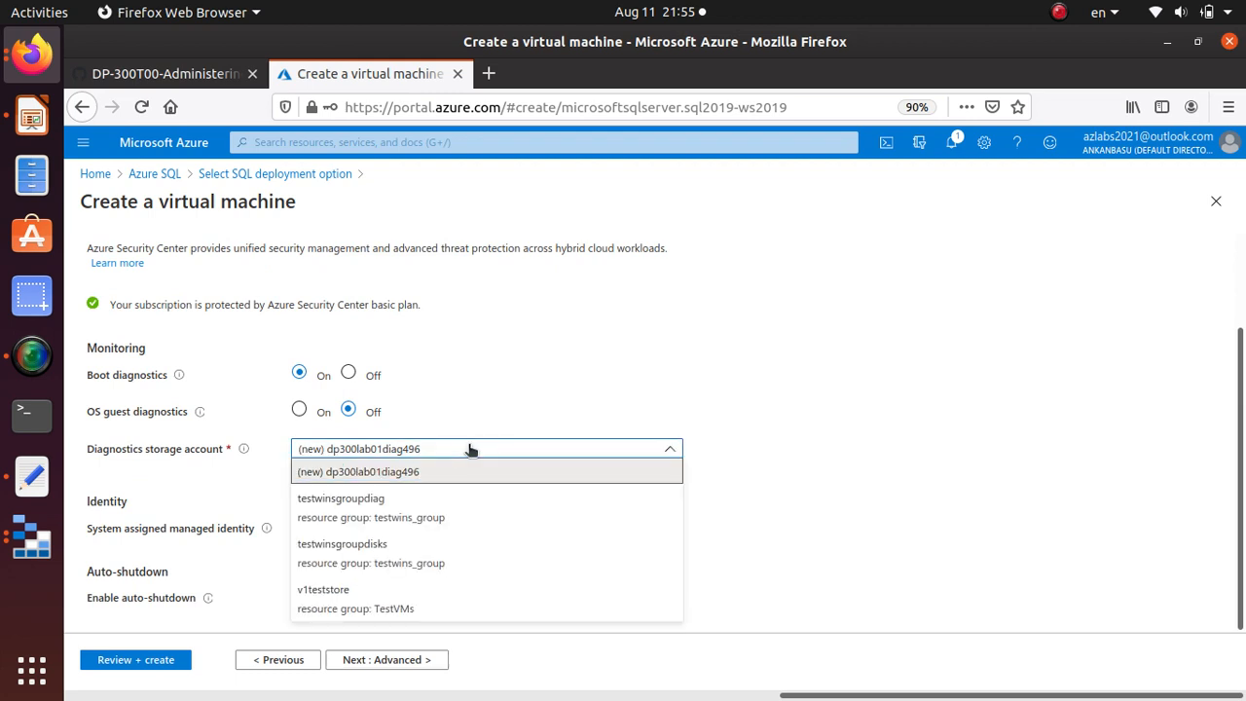
left_click(471, 448)
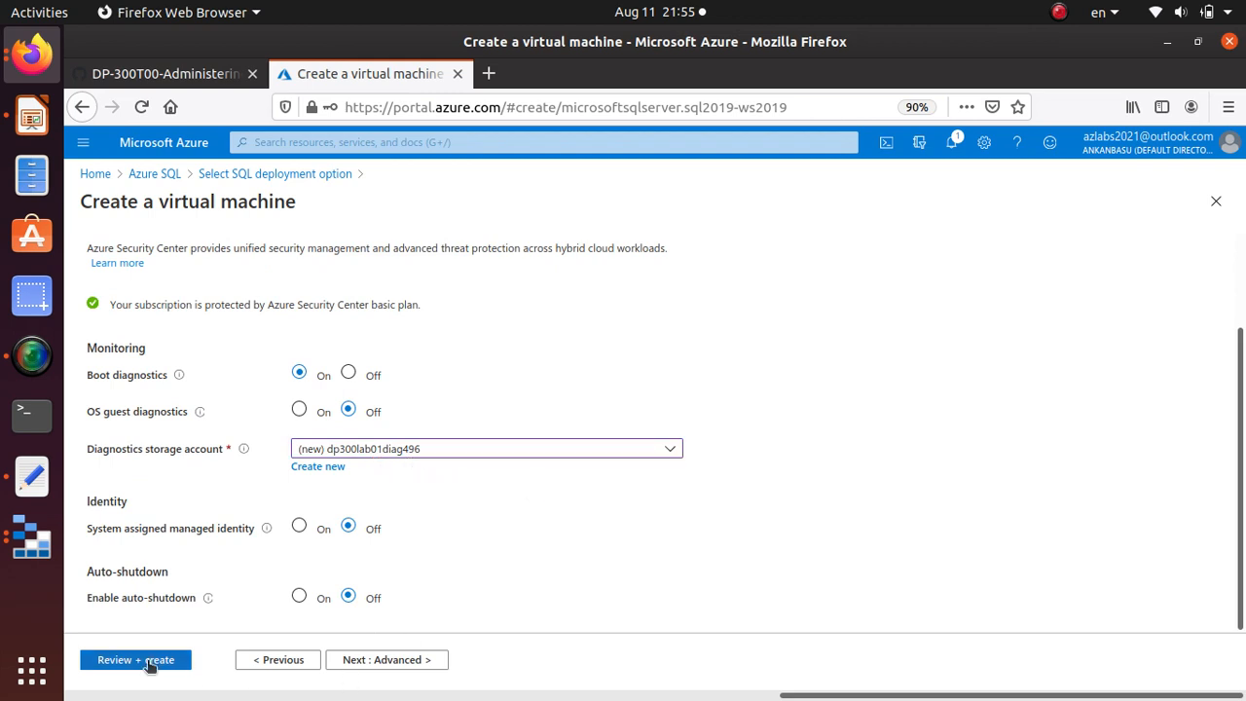
Advance the virtual machine setup to Advanced, and read the lab's step 7 and the start of step 8
left_click(402, 662)
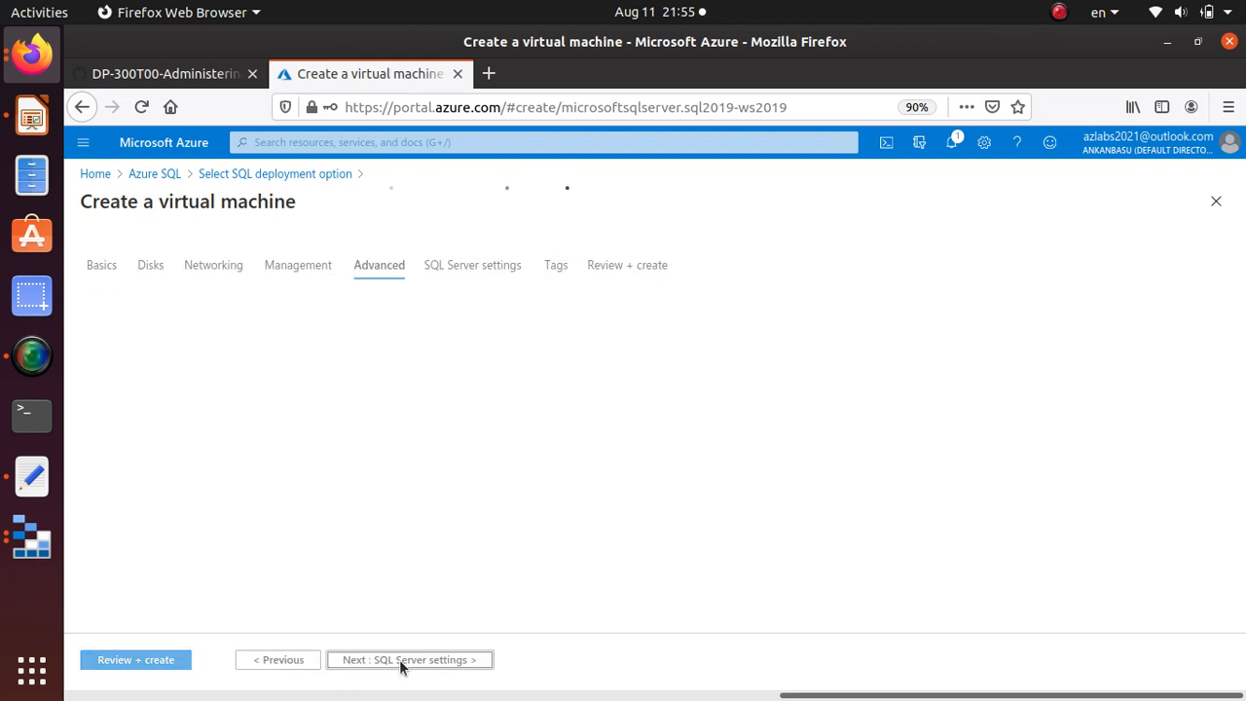
left_click(187, 75)
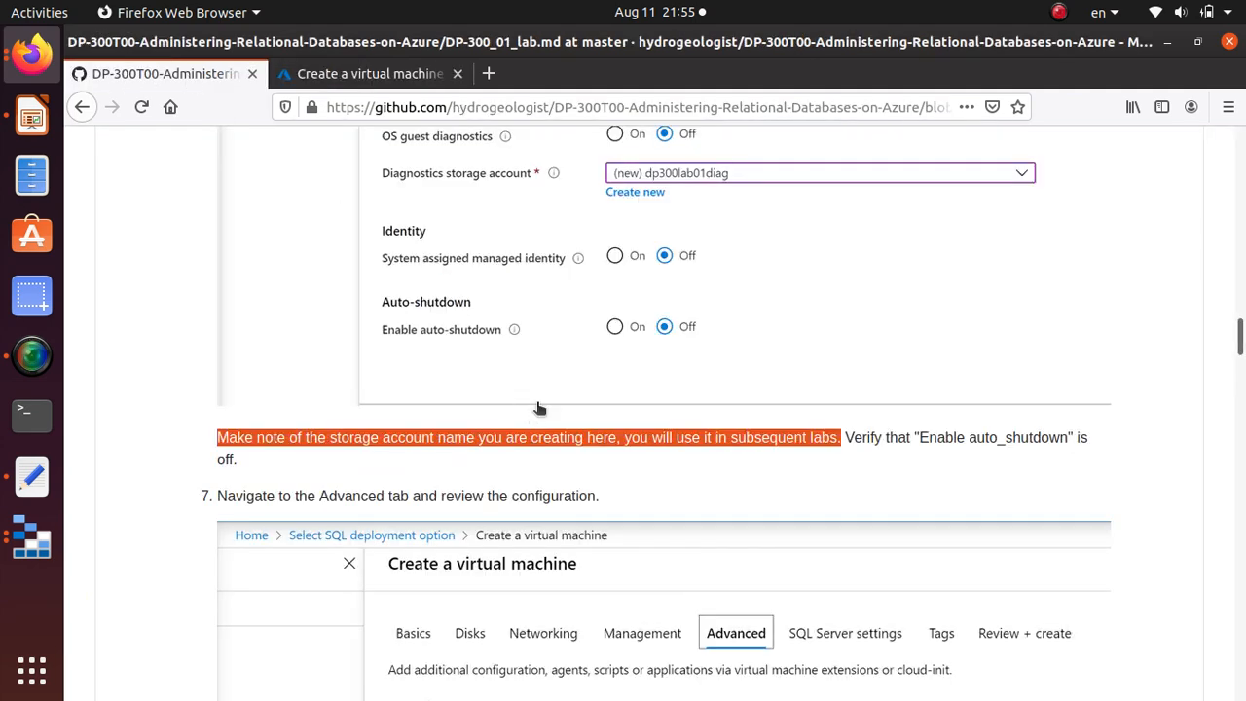
scroll(534, 407, "down", 3)
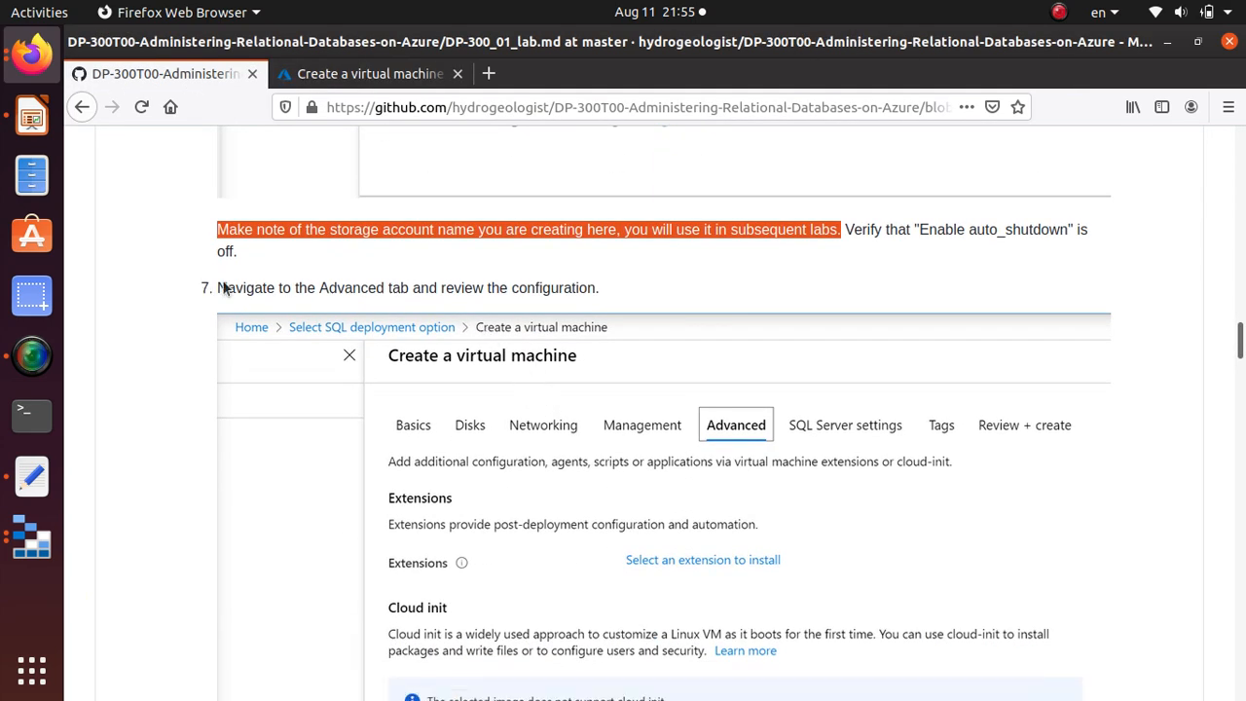
scroll(563, 302, "down", 3)
scroll(563, 302, "down", 7)
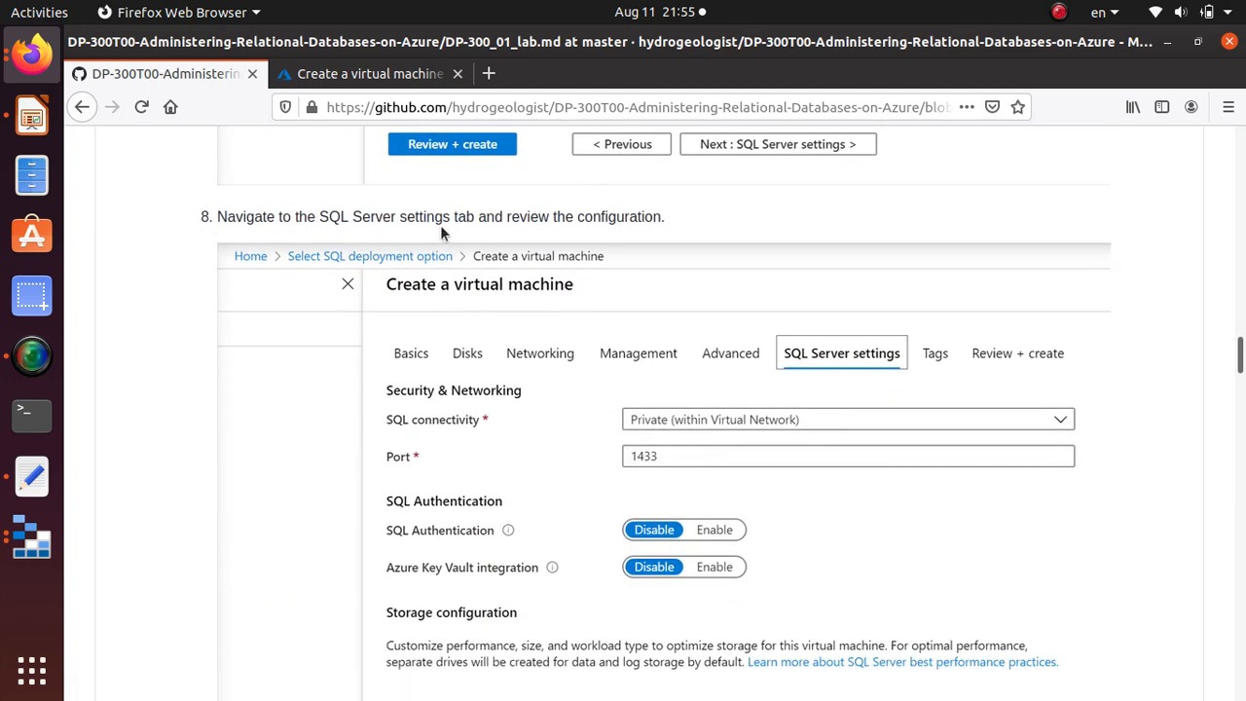
Advance the virtual machine setup to SQL Server settings, and review the port, SQL authentication and storage configuration
left_click(362, 76)
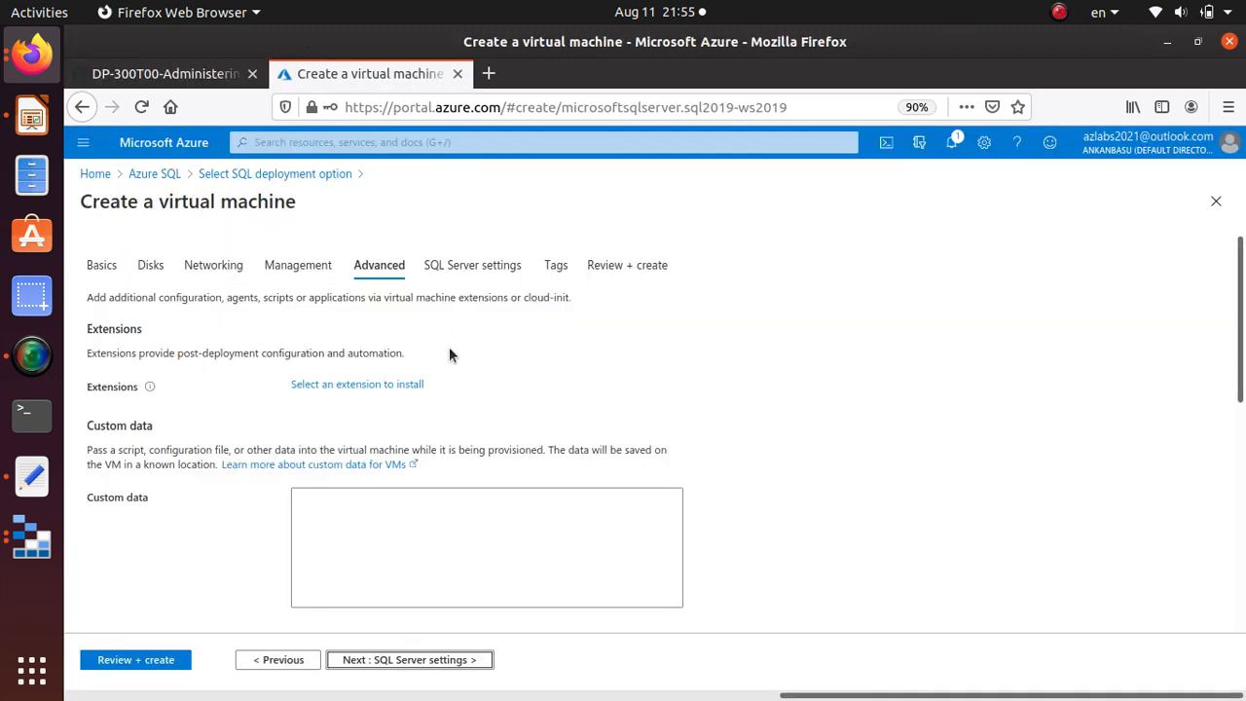
left_click(463, 663)
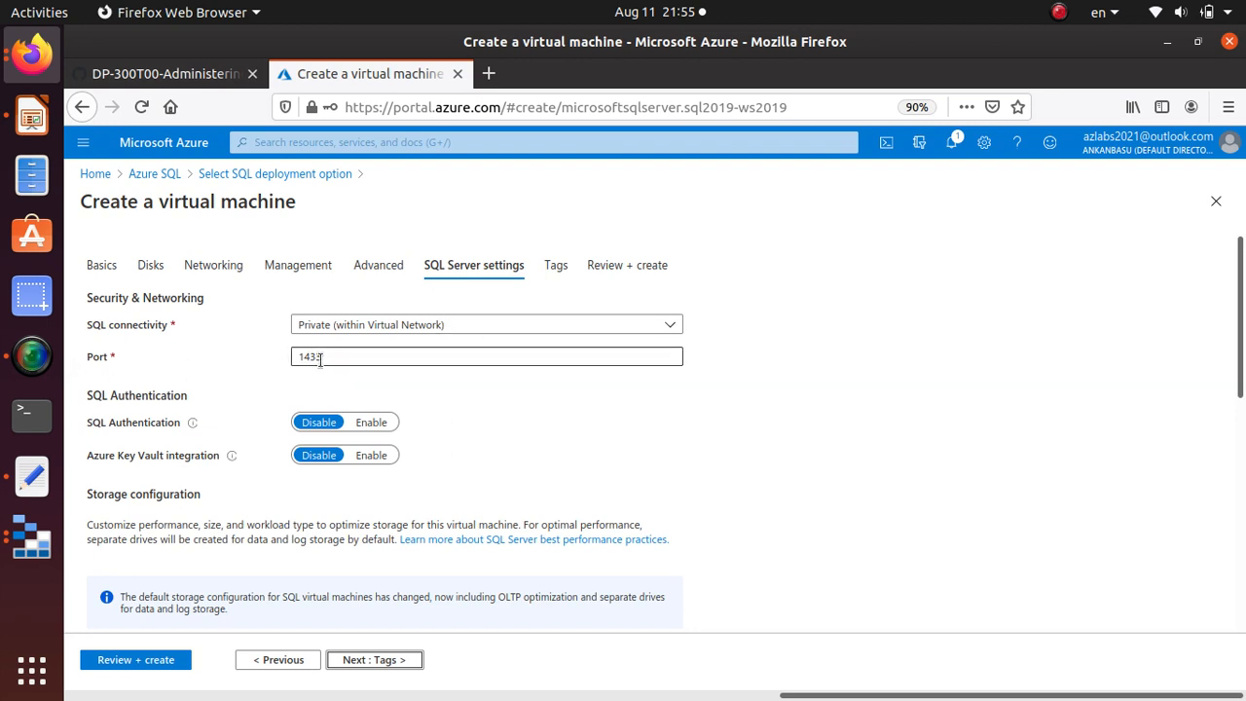
left_click_drag(330, 357, 298, 355)
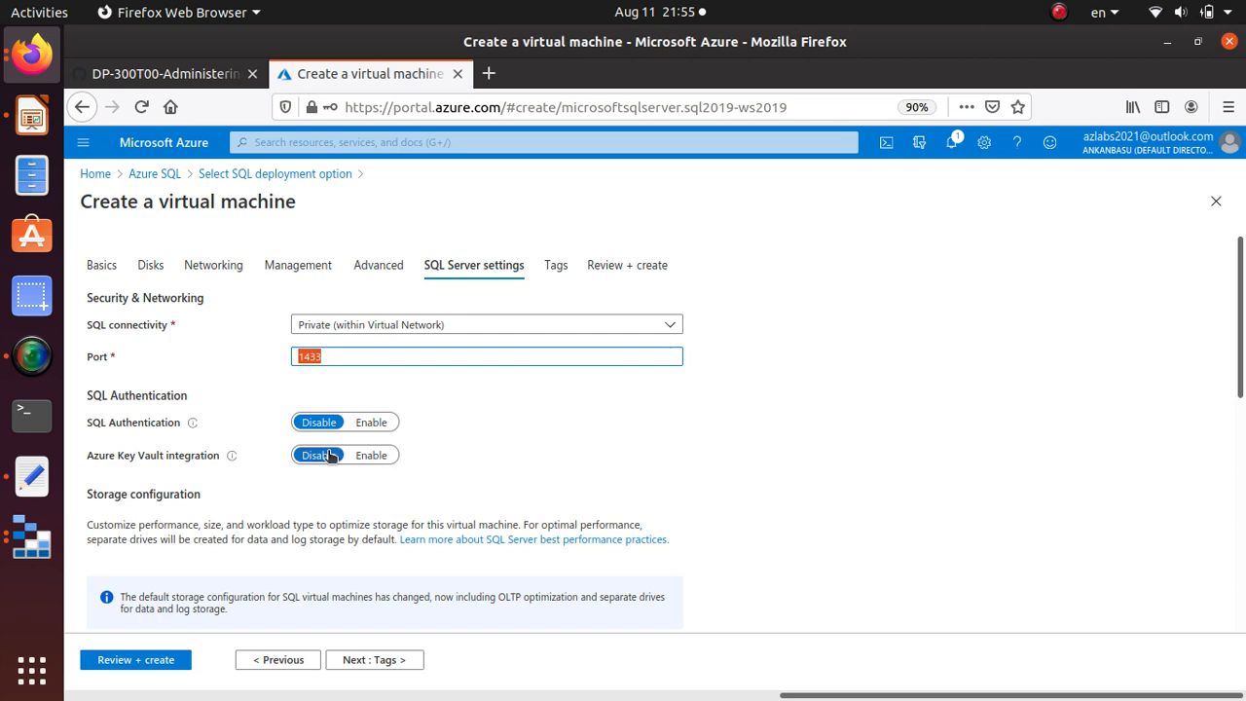
scroll(333, 448, "down", 3)
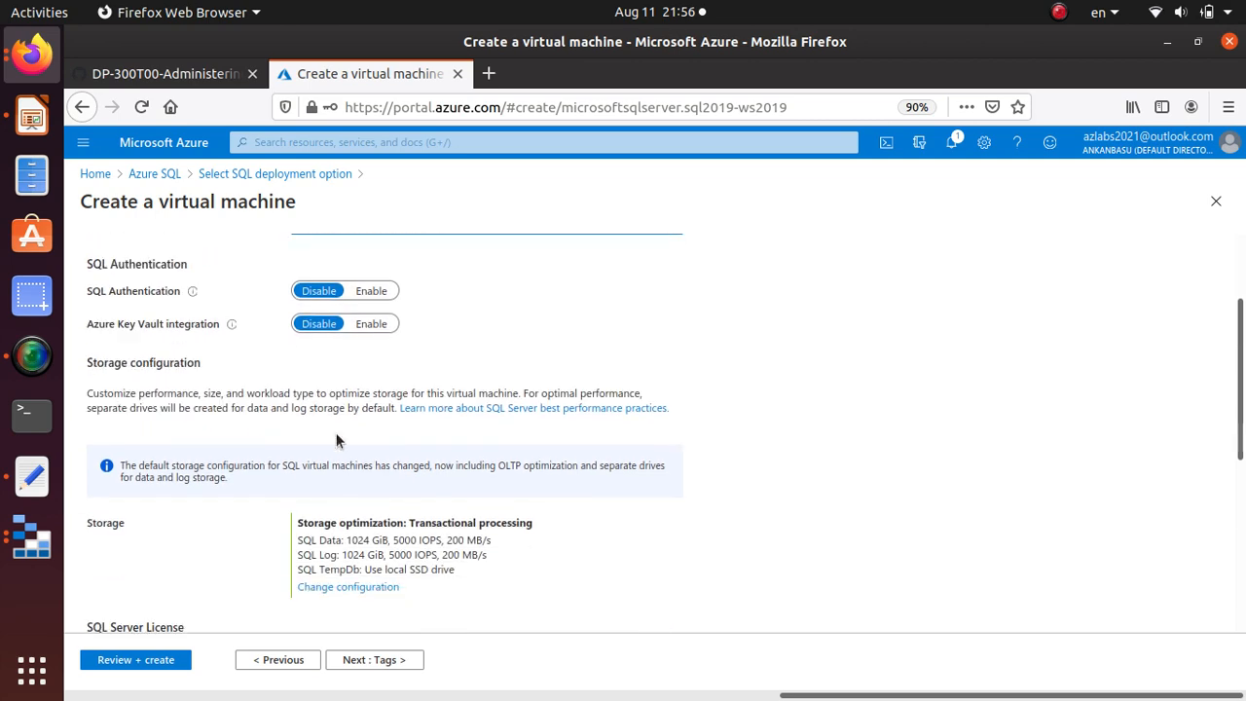
Compare the SQL Server settings with the lab's step 8, and read its storage note and step 9
left_click(185, 74)
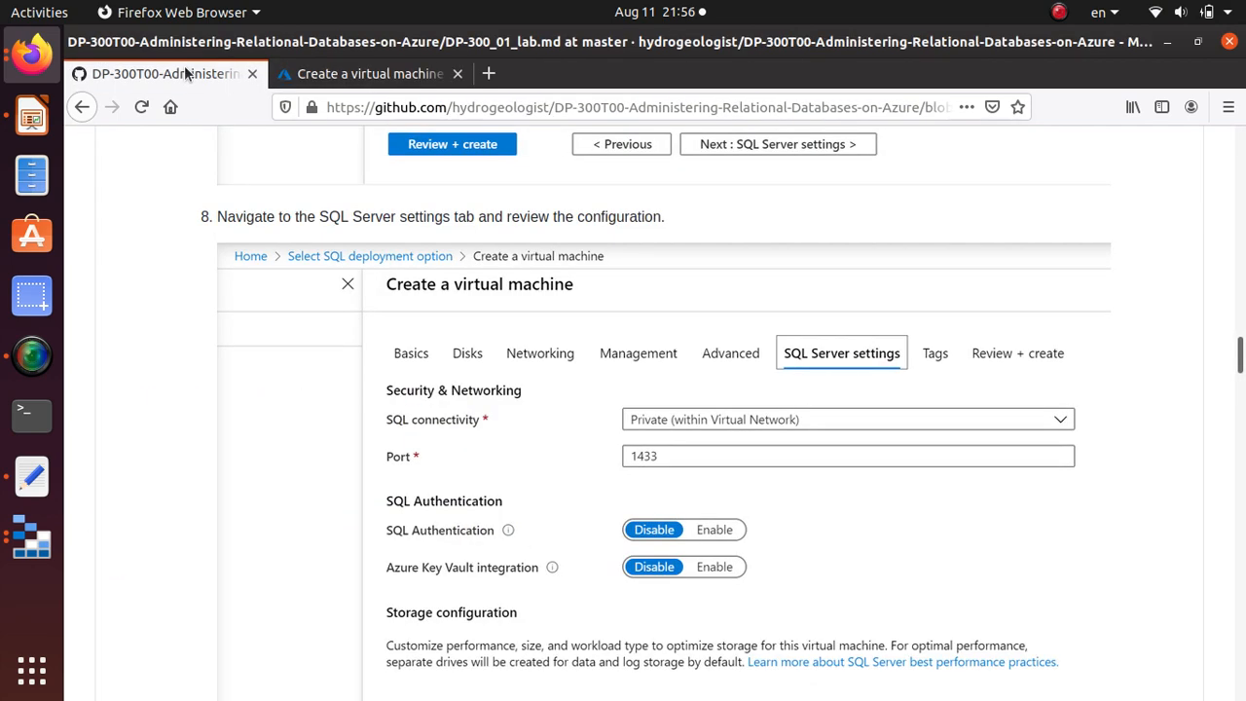
scroll(633, 487, "down", 4)
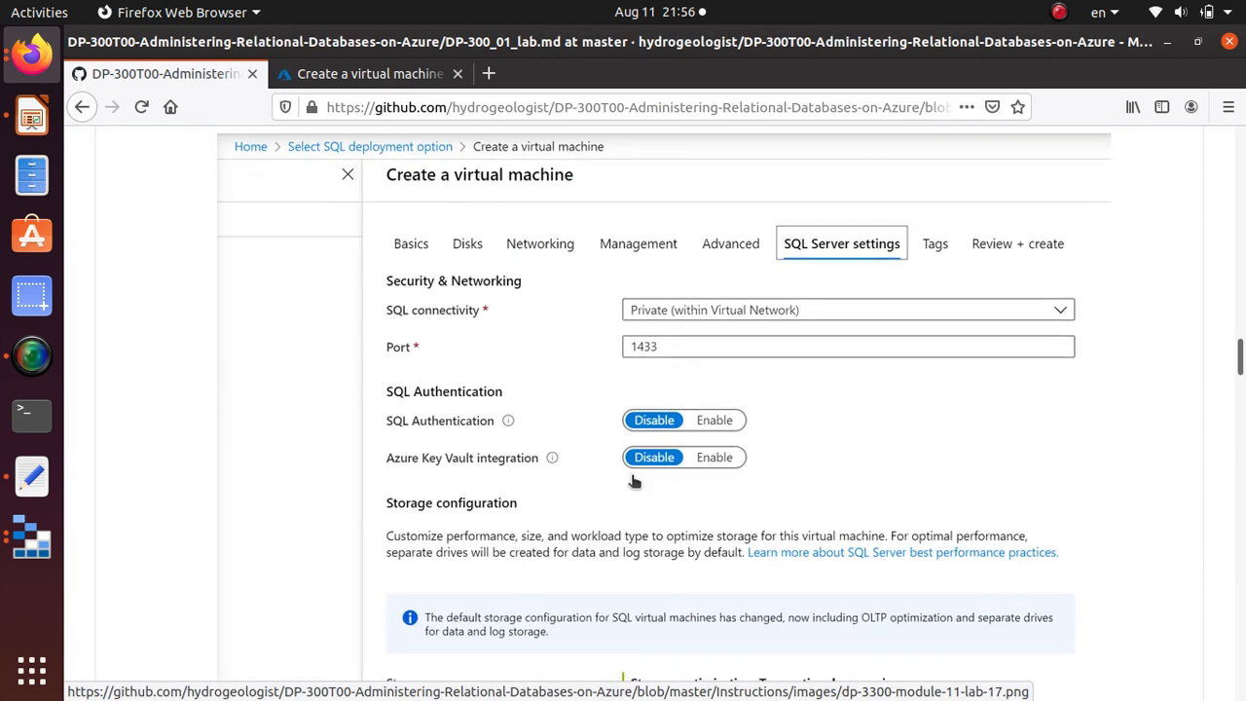
scroll(613, 537, "down", 4)
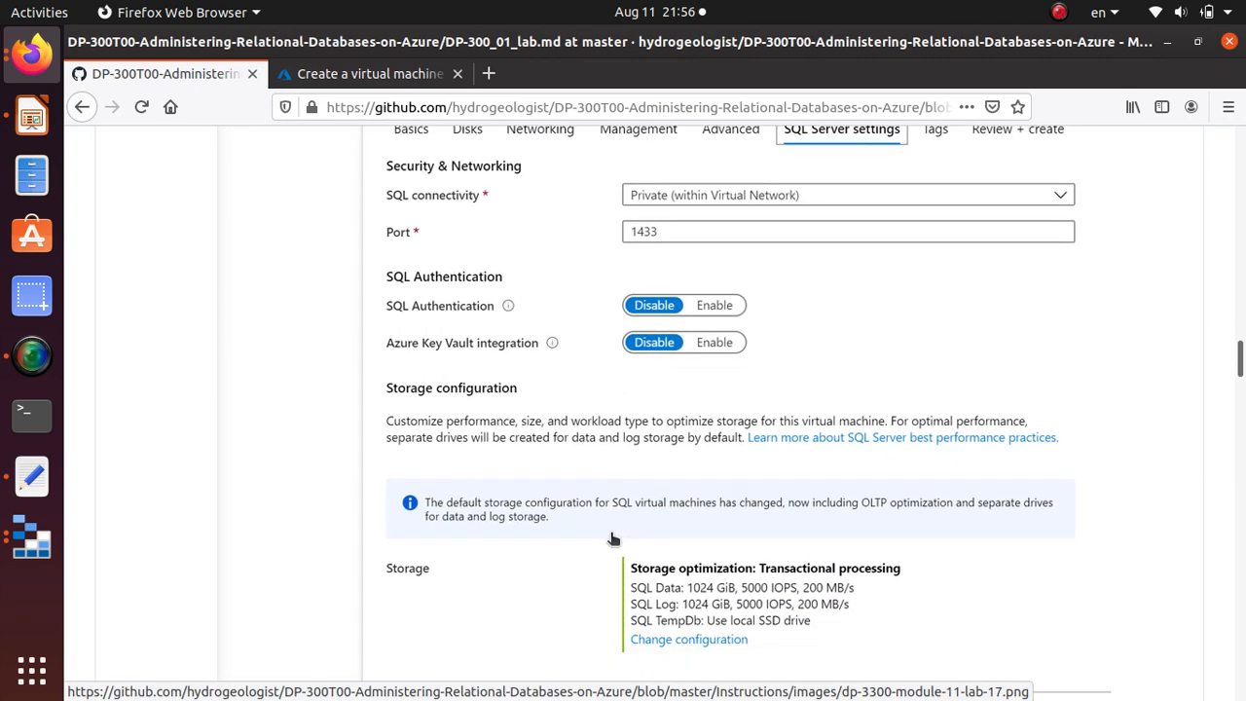
scroll(612, 537, "down", 3)
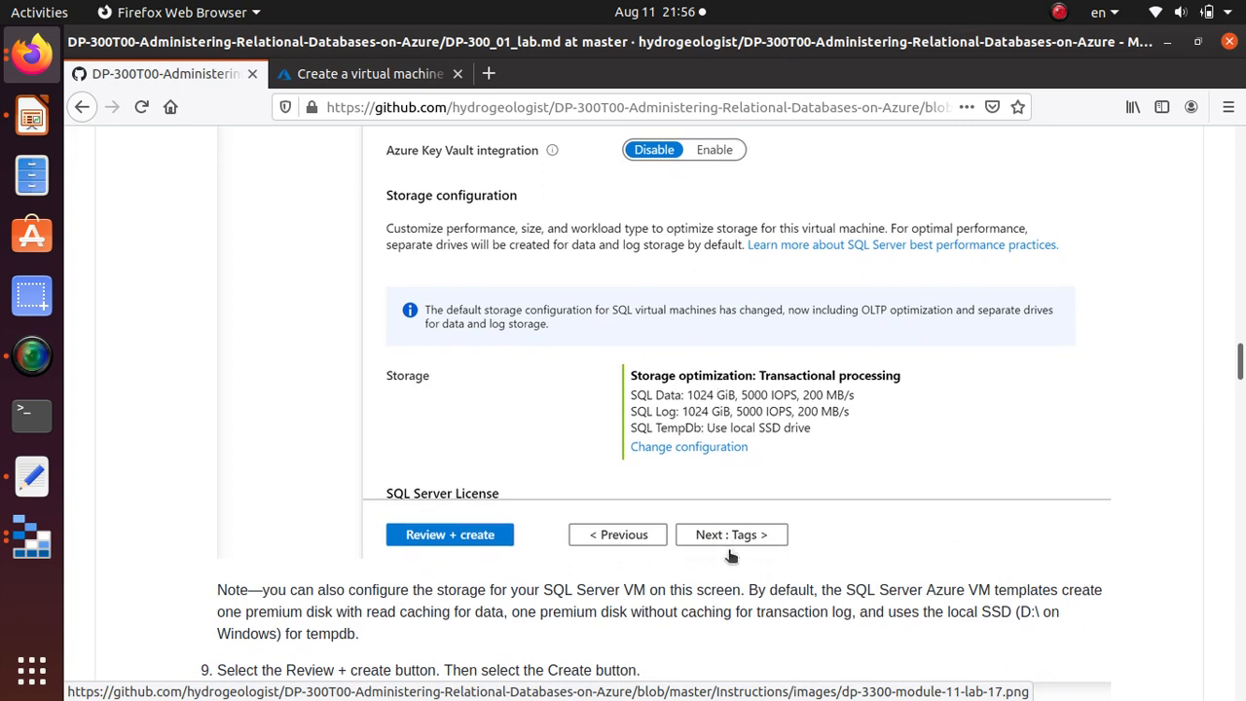
scroll(728, 531, "down", 4)
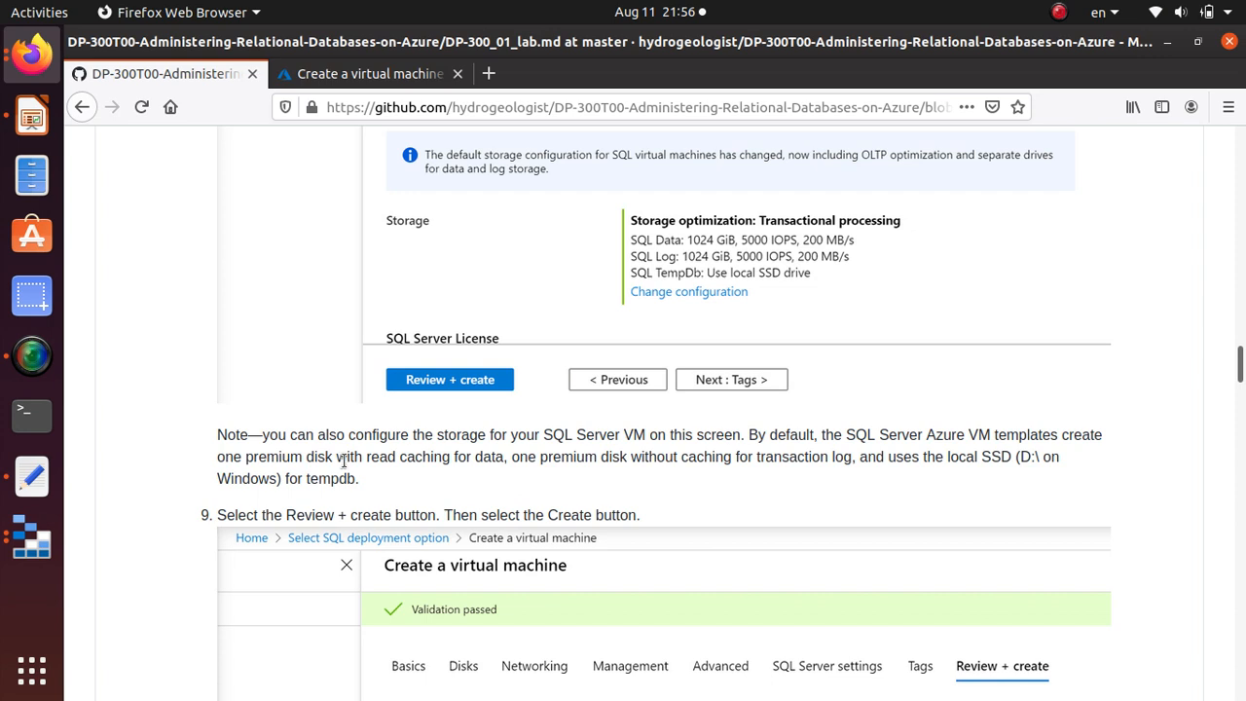
scroll(351, 458, "down", 5)
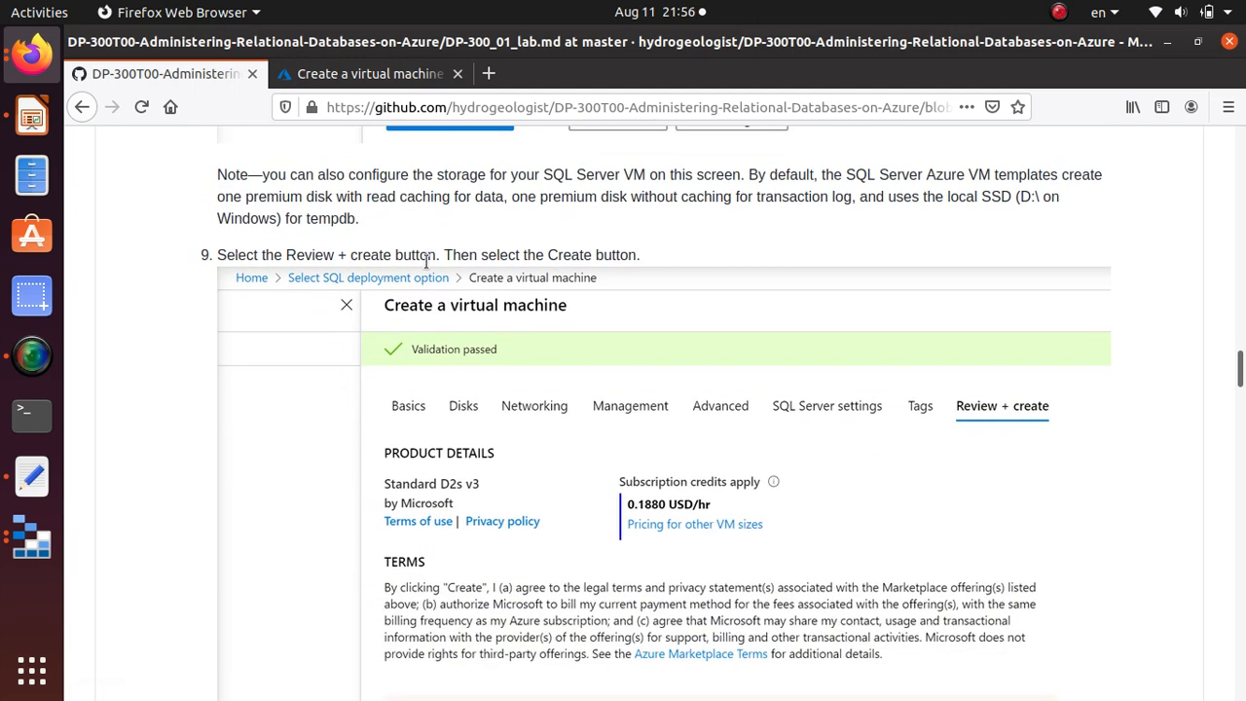
Review the portal's storage, SQL Server license, automated patching, backup and R Services settings for the virtual machine
left_click(411, 73)
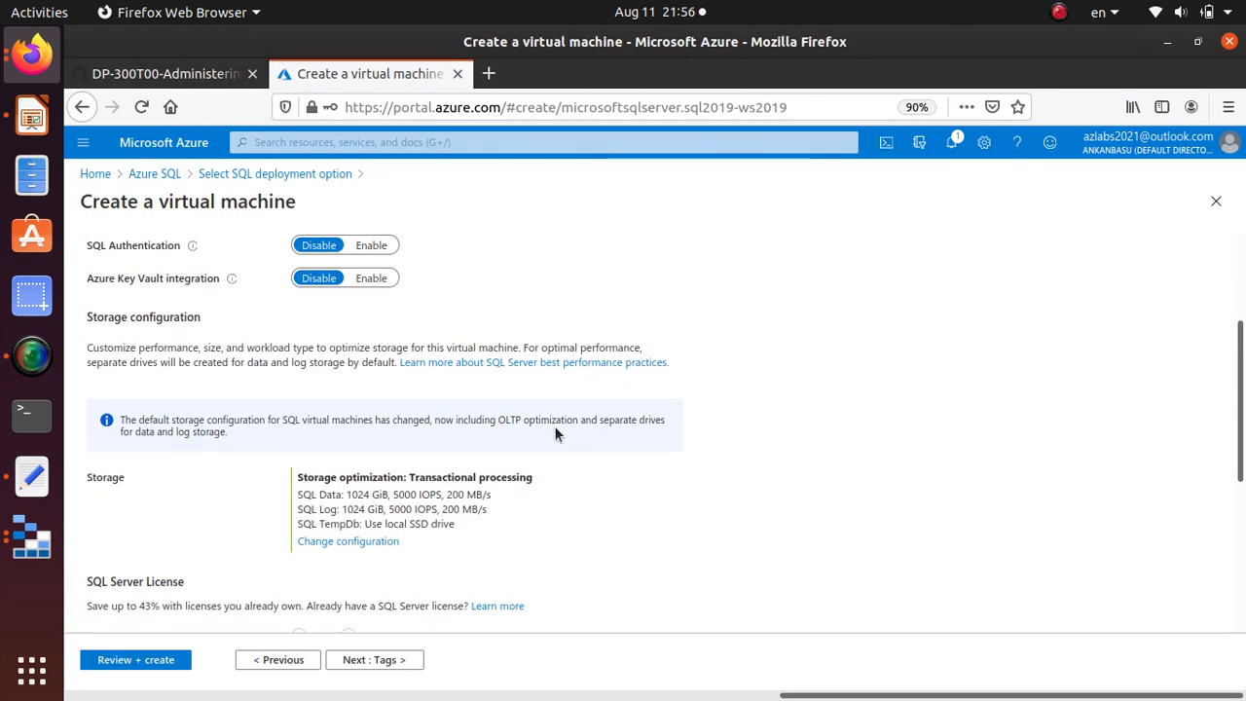
scroll(554, 426, "down", 1)
scroll(563, 402, "down", 2)
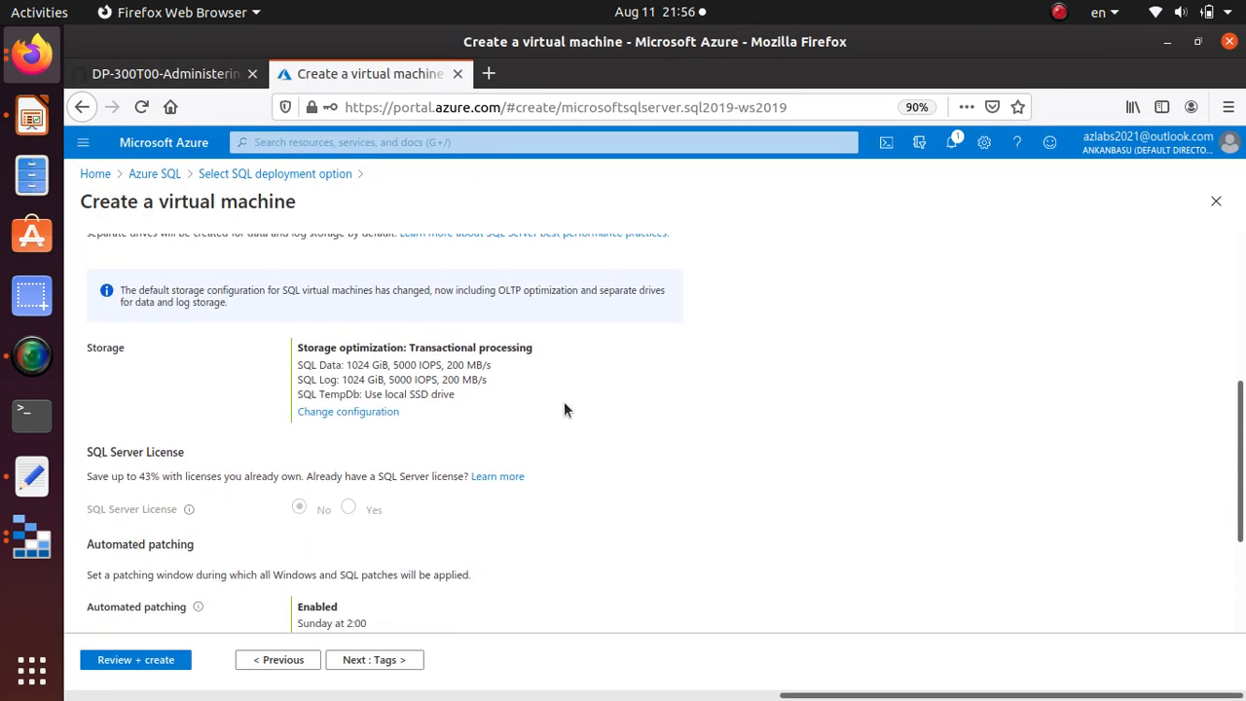
scroll(428, 457, "down", 2)
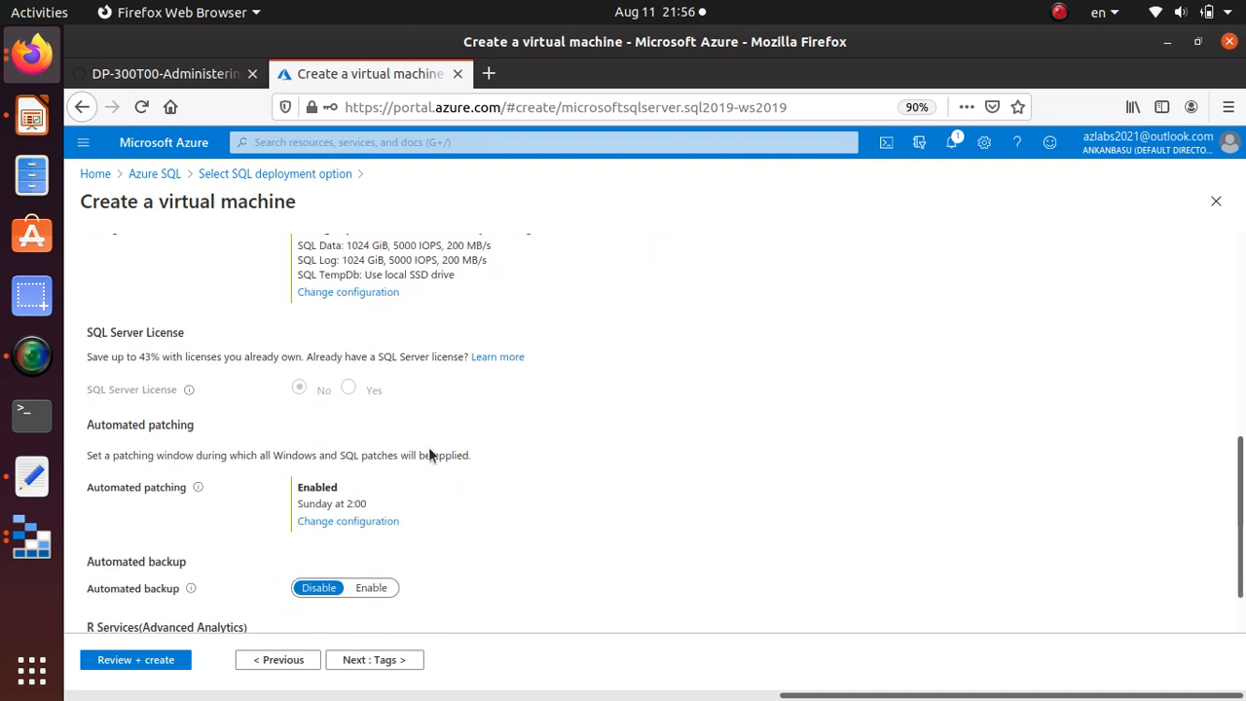
scroll(412, 340, "up", 1)
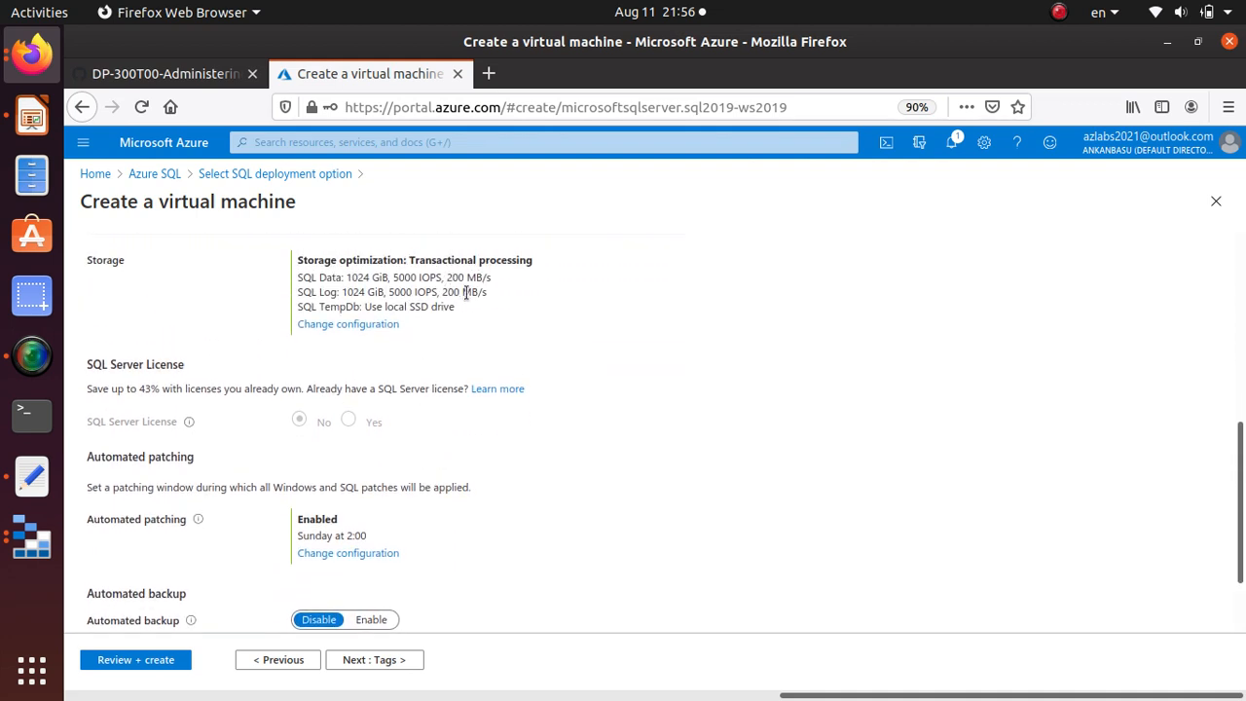
left_click_drag(456, 308, 287, 288)
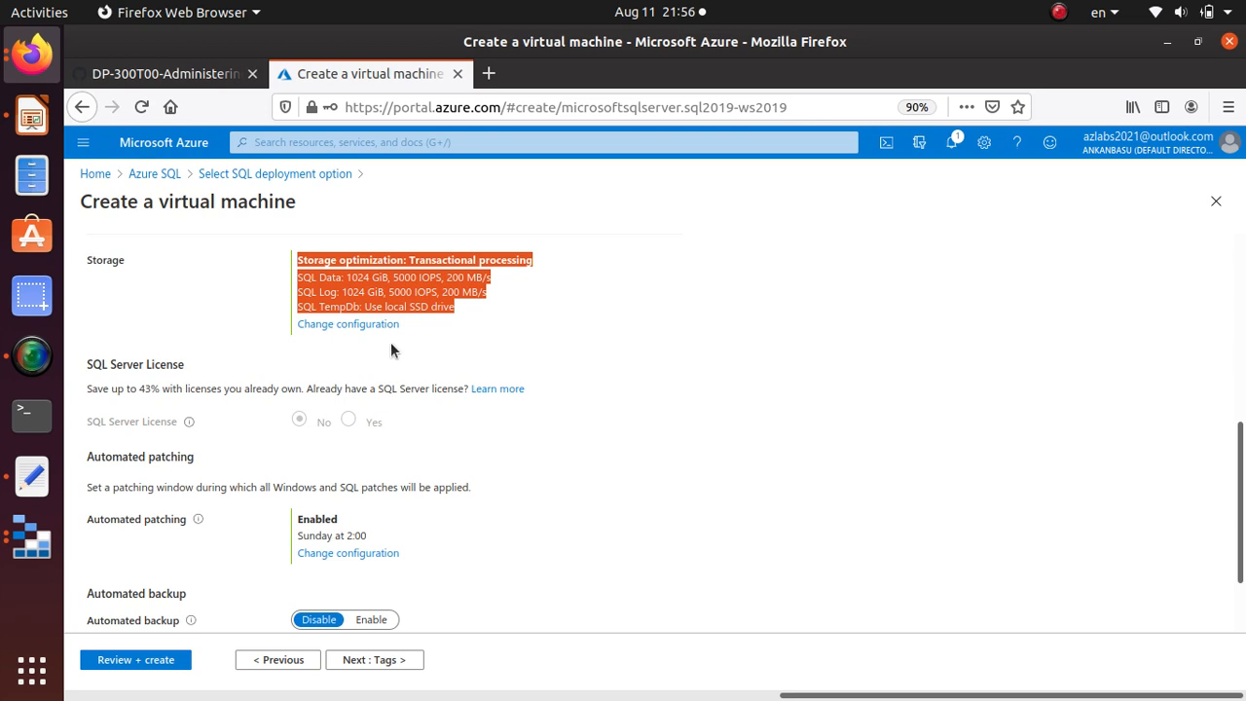
scroll(390, 343, "down", 2)
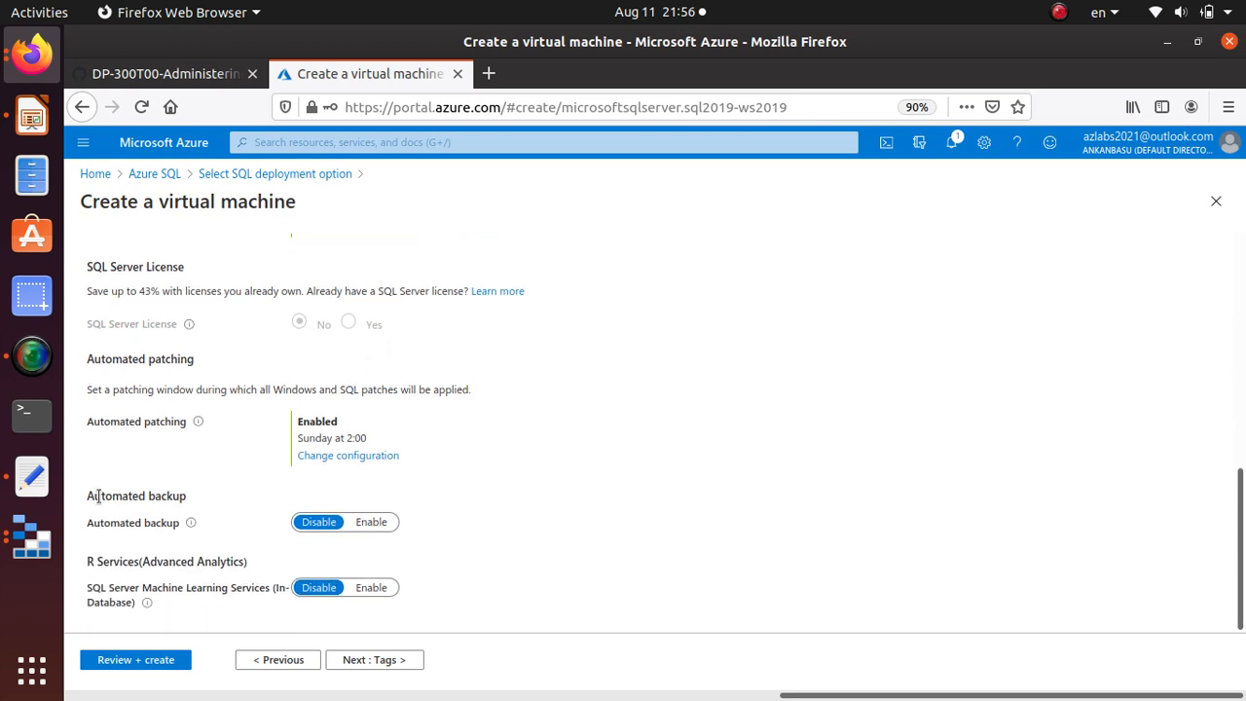
Validate the virtual machine configuration and create dp300sqlvmlab01
left_click(164, 662)
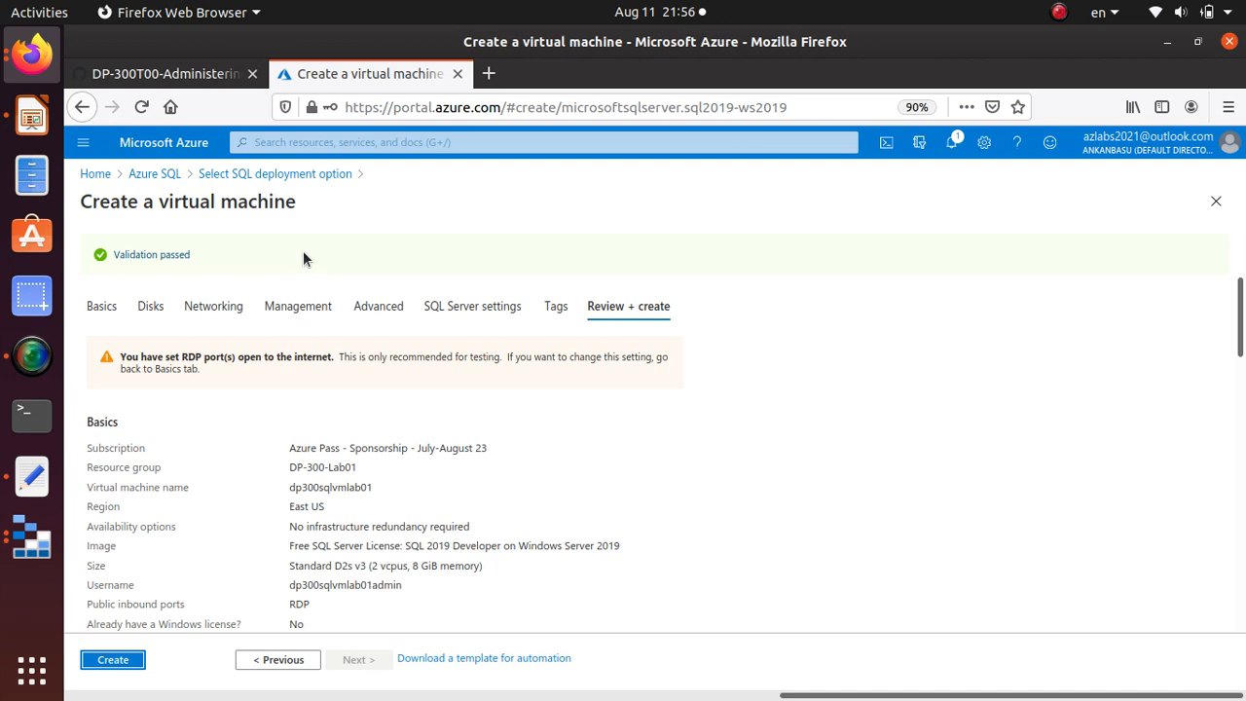
left_click(112, 660)
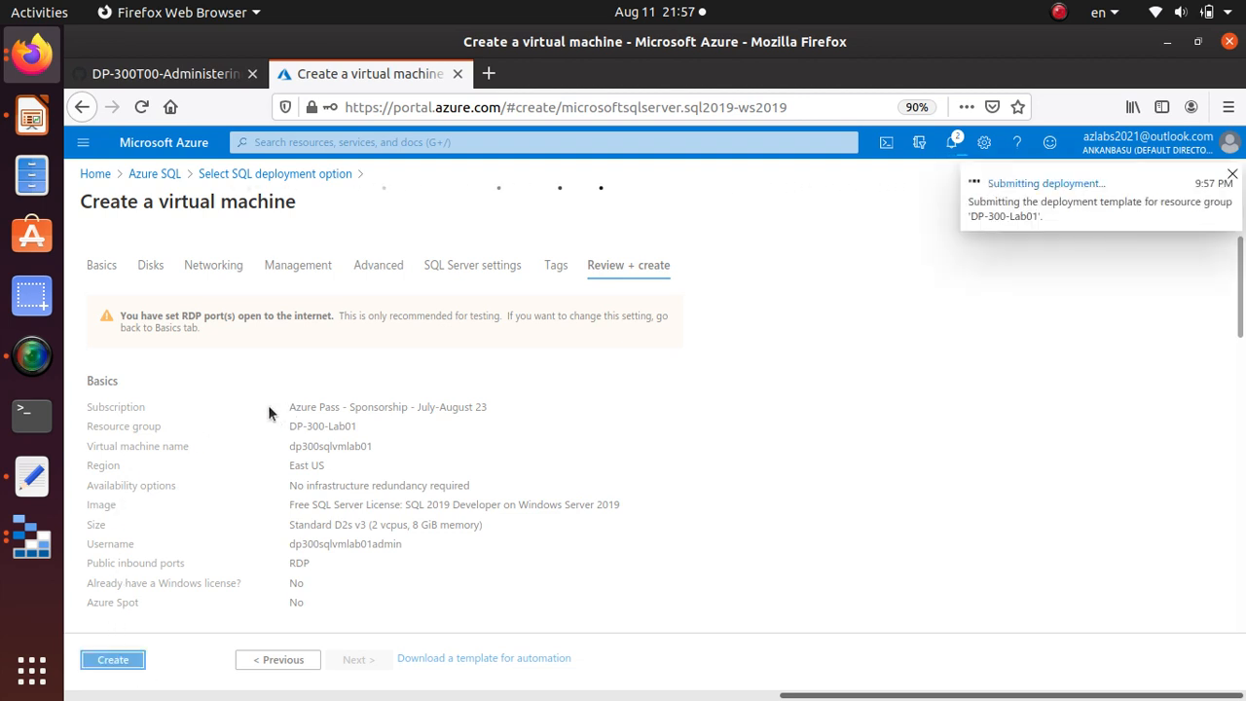
Read the lab's steps 10 and 11 on waiting for the deployment and reviewing the virtual machine's overview page
left_click(194, 74)
scroll(503, 516, "down", 3)
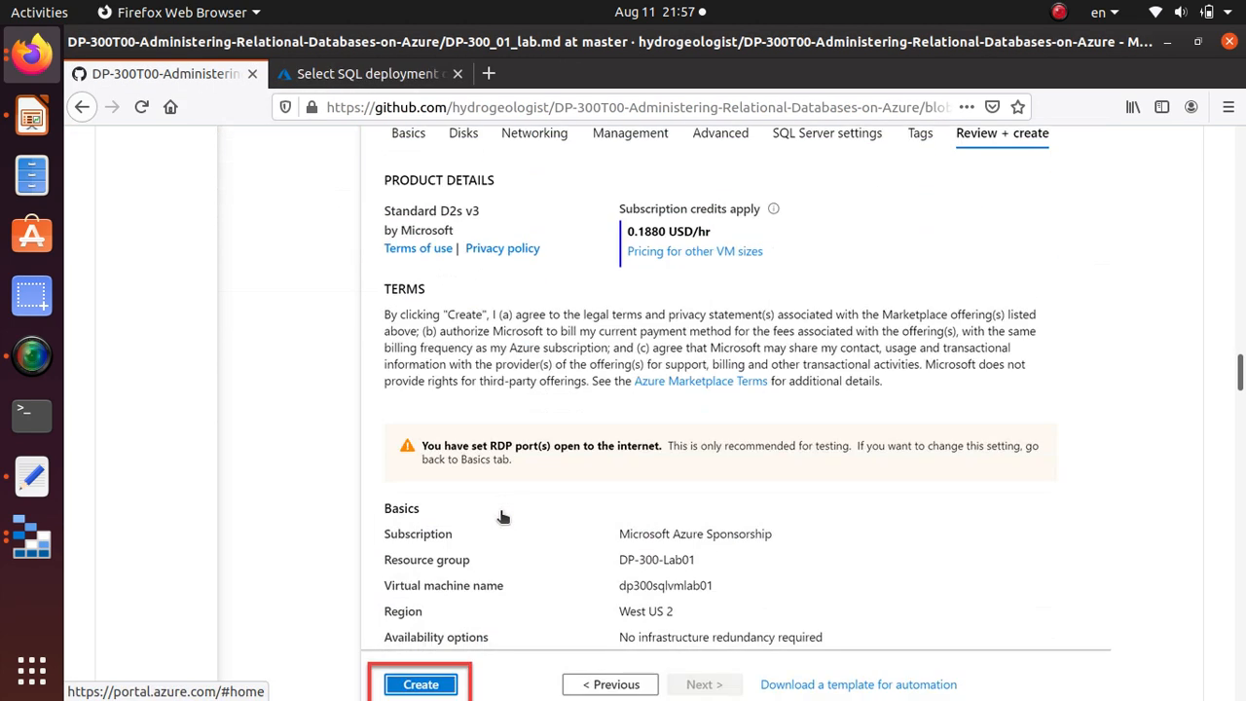
scroll(503, 516, "down", 5)
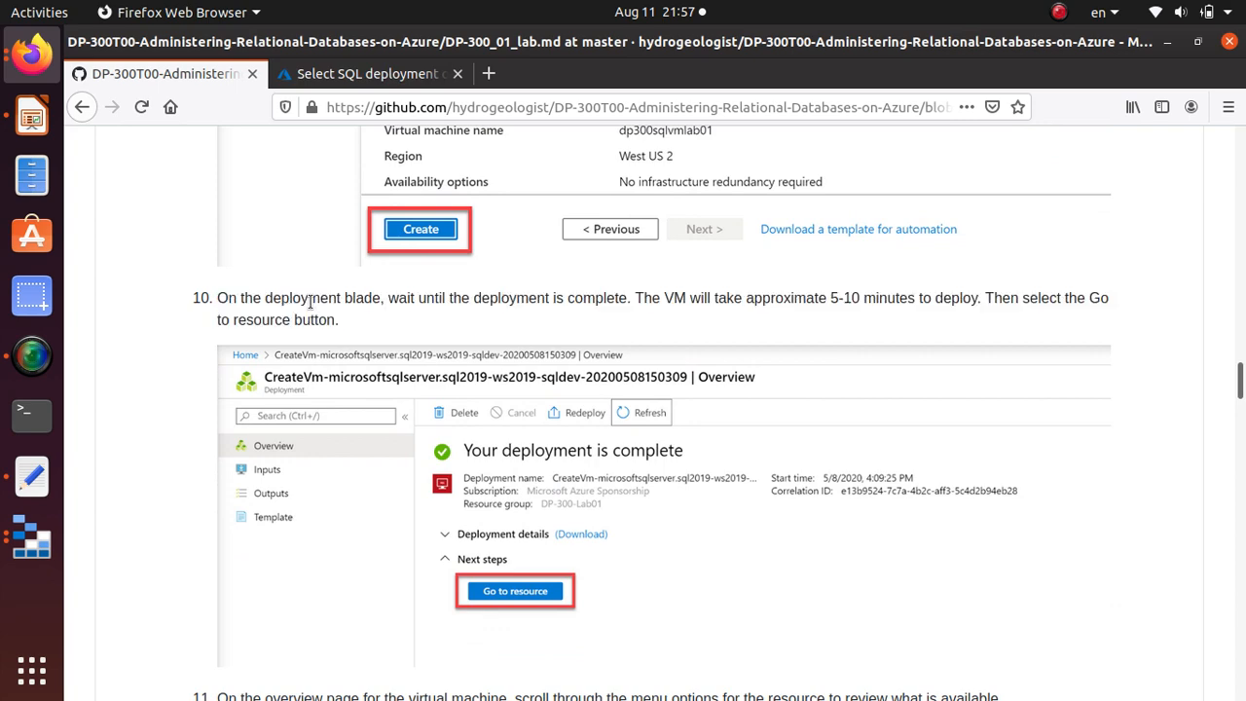
scroll(310, 303, "down", 5)
Check the virtual machine's deployment progress and the portal notifications
left_click(348, 74)
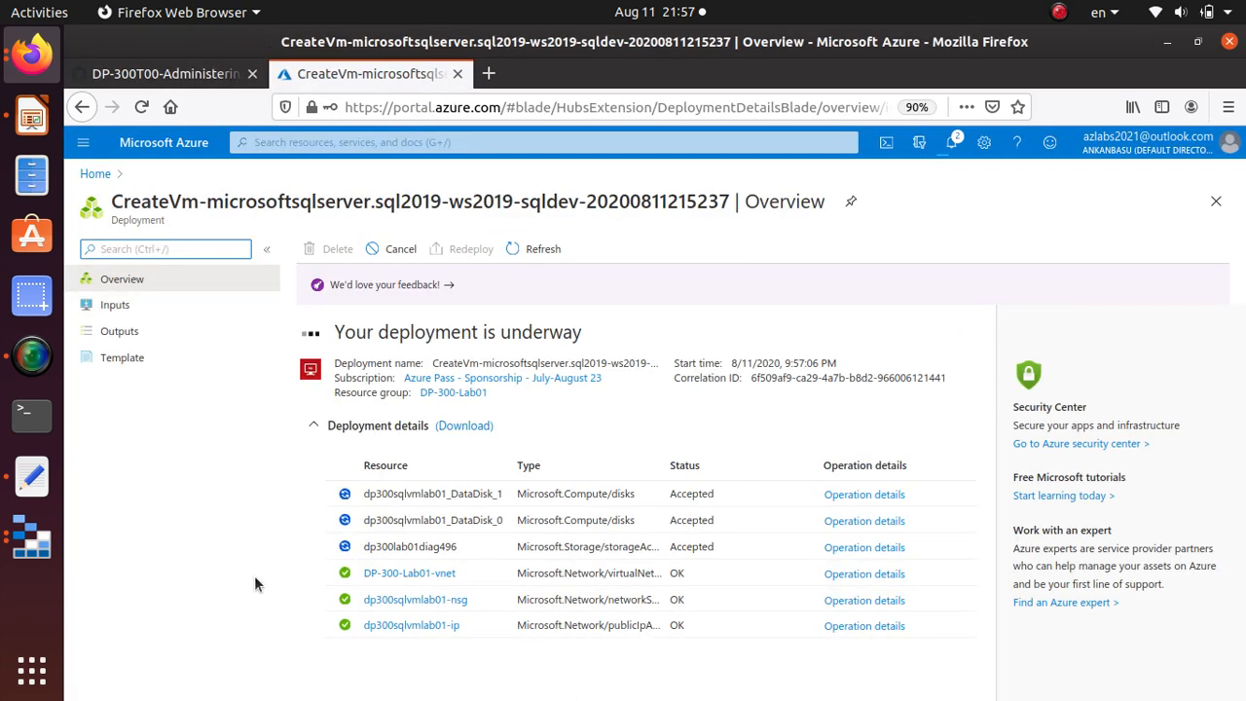
left_click_drag(584, 333, 303, 331)
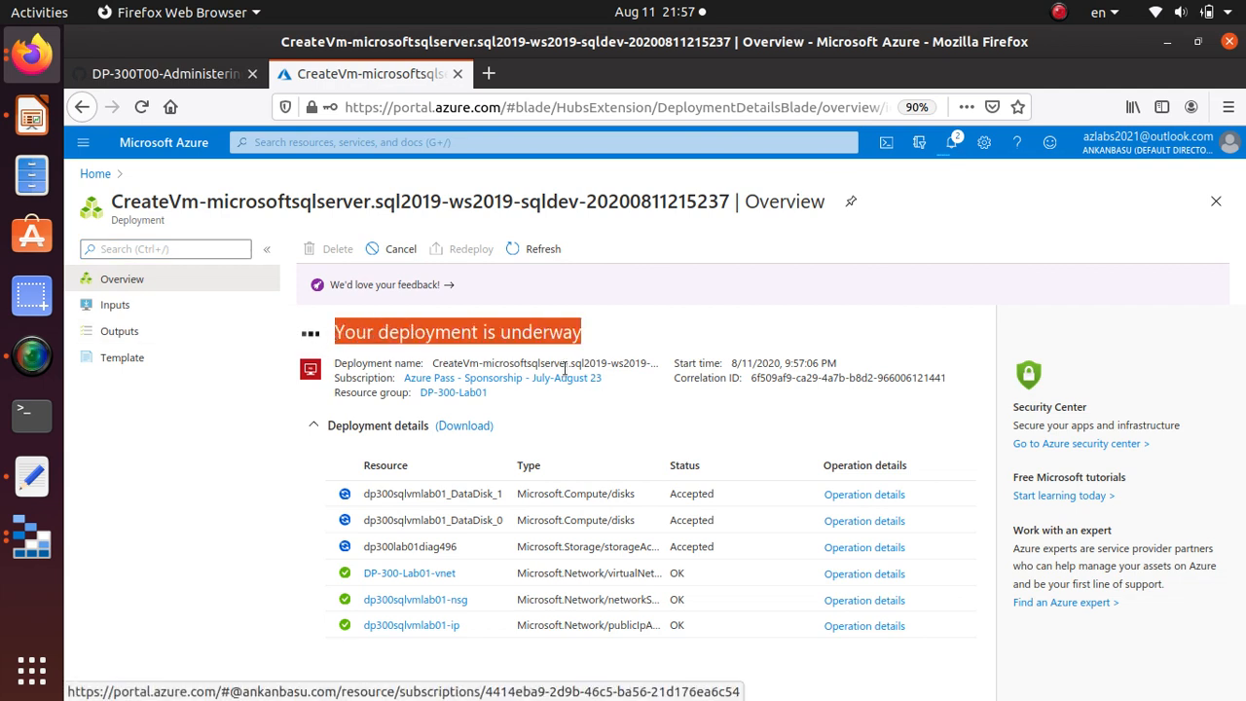
left_click(955, 149)
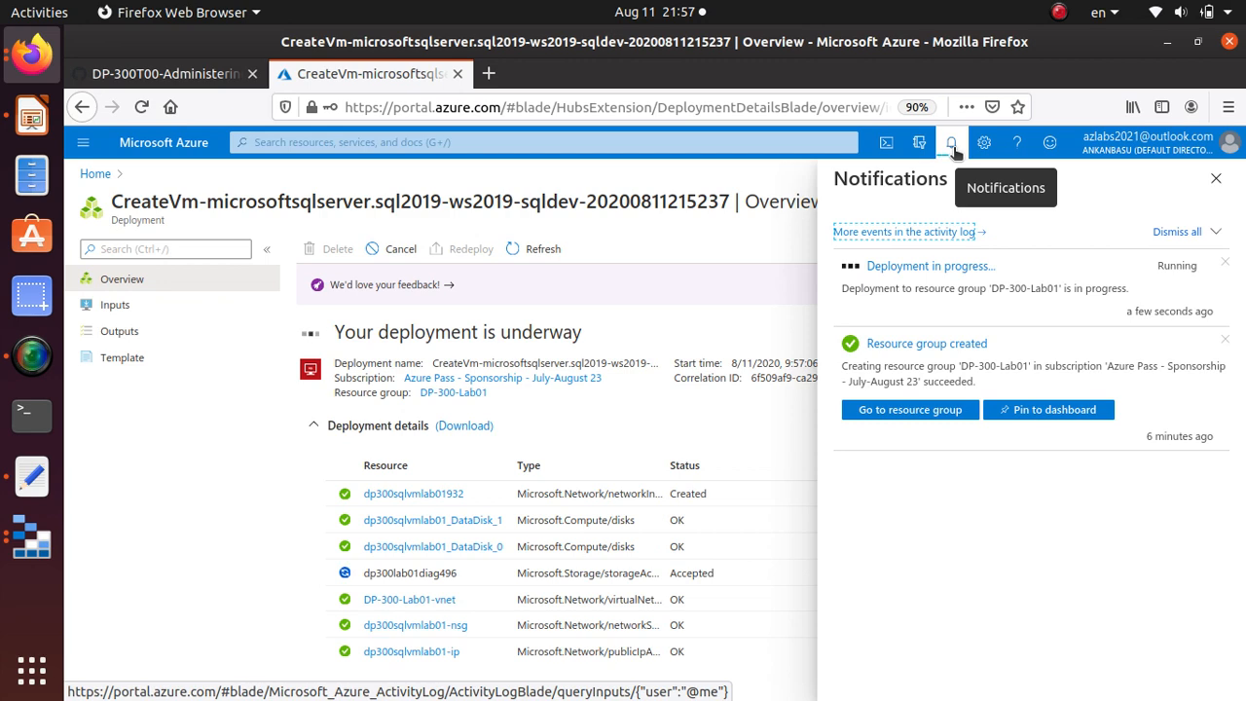
left_click(955, 149)
left_click(953, 149)
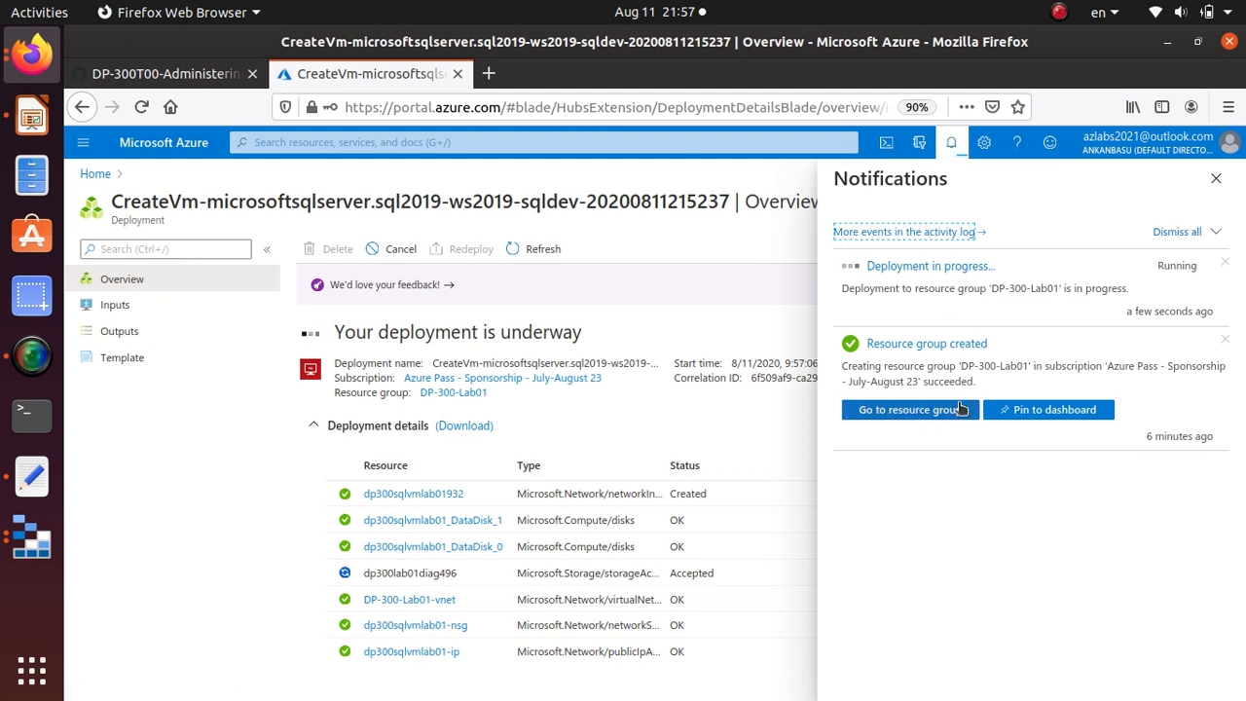
Read the lab's Exercise 2 introduction and its main tasks on connecting to SQL Server and restoring a backup
left_click(224, 76)
scroll(385, 404, "down", 10)
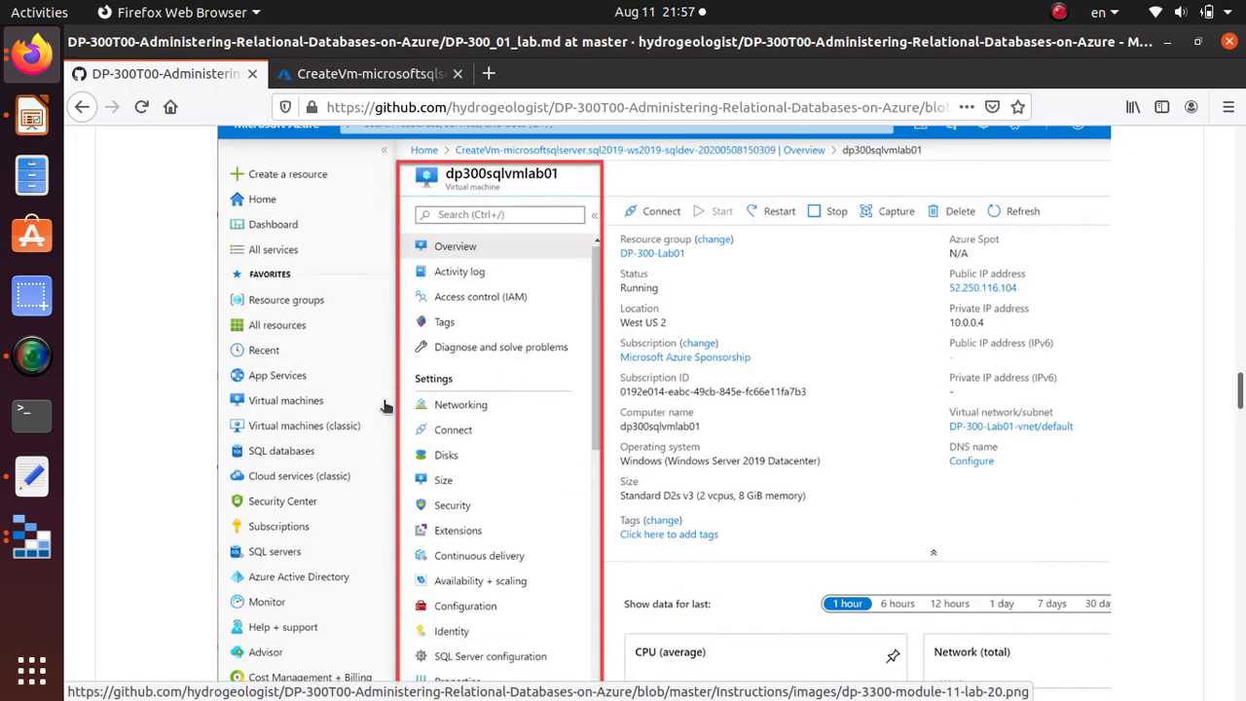
scroll(386, 401, "down", 3)
scroll(385, 399, "down", 2)
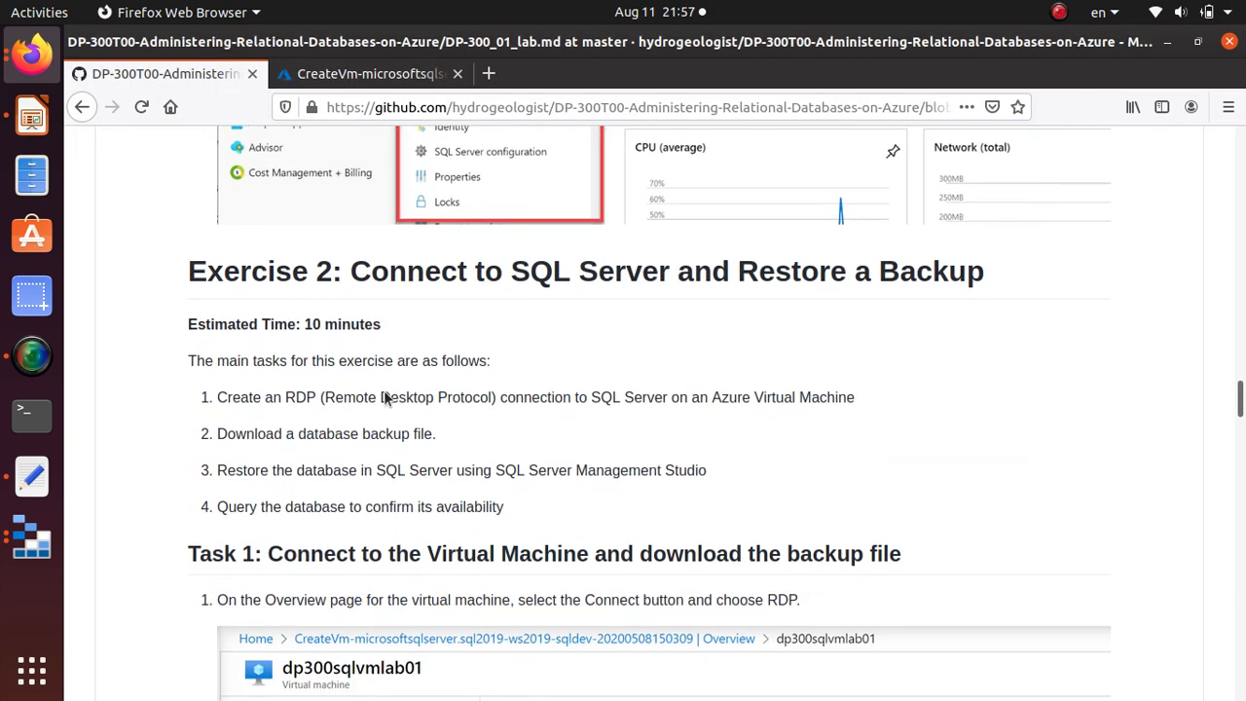
scroll(385, 398, "down", 1)
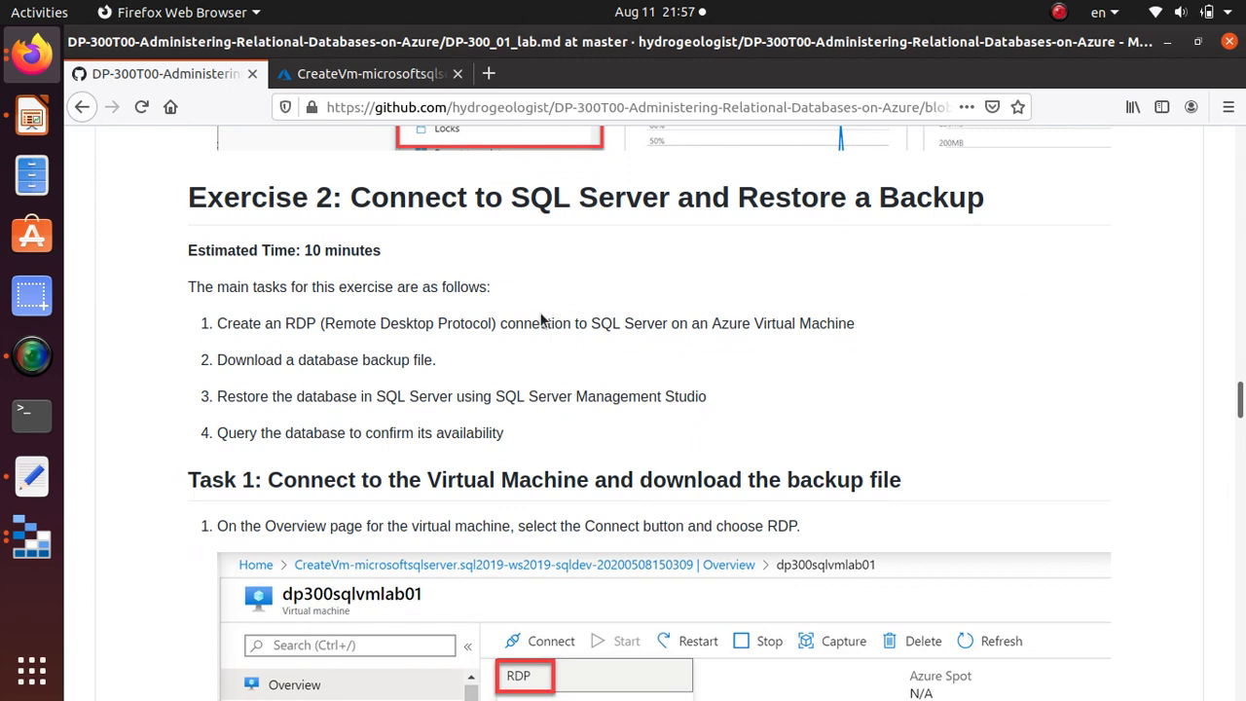
double_click(637, 324)
left_click(637, 324)
left_click(564, 356)
triple_click(361, 362)
left_click(362, 362)
triple_click(412, 433)
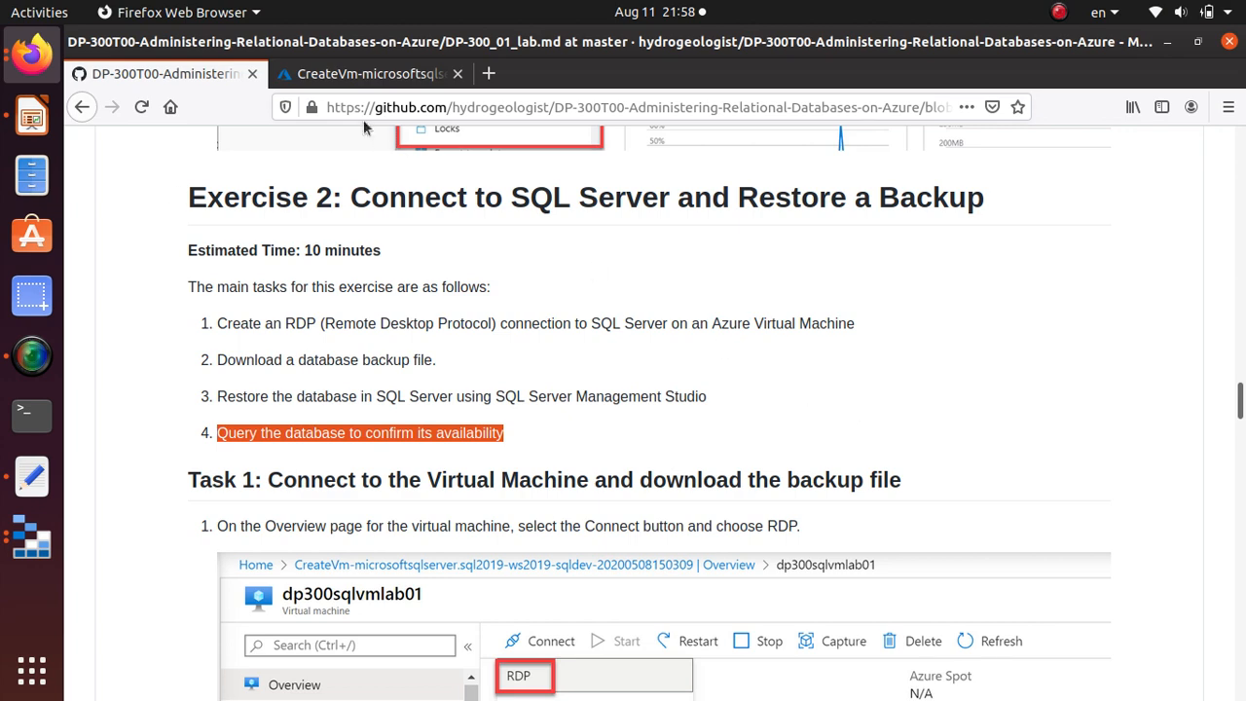
Close the portal notifications and, once the deployment is complete, open the deployed virtual machine resource
left_click(367, 74)
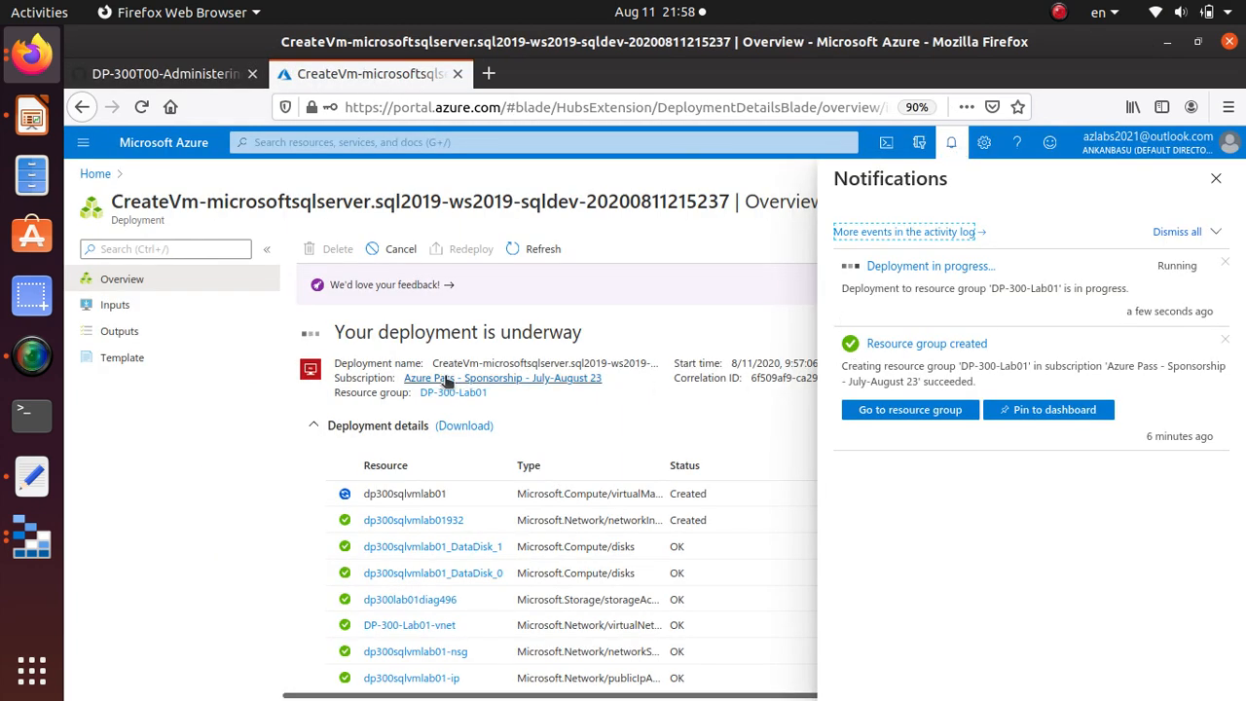
left_click(1216, 178)
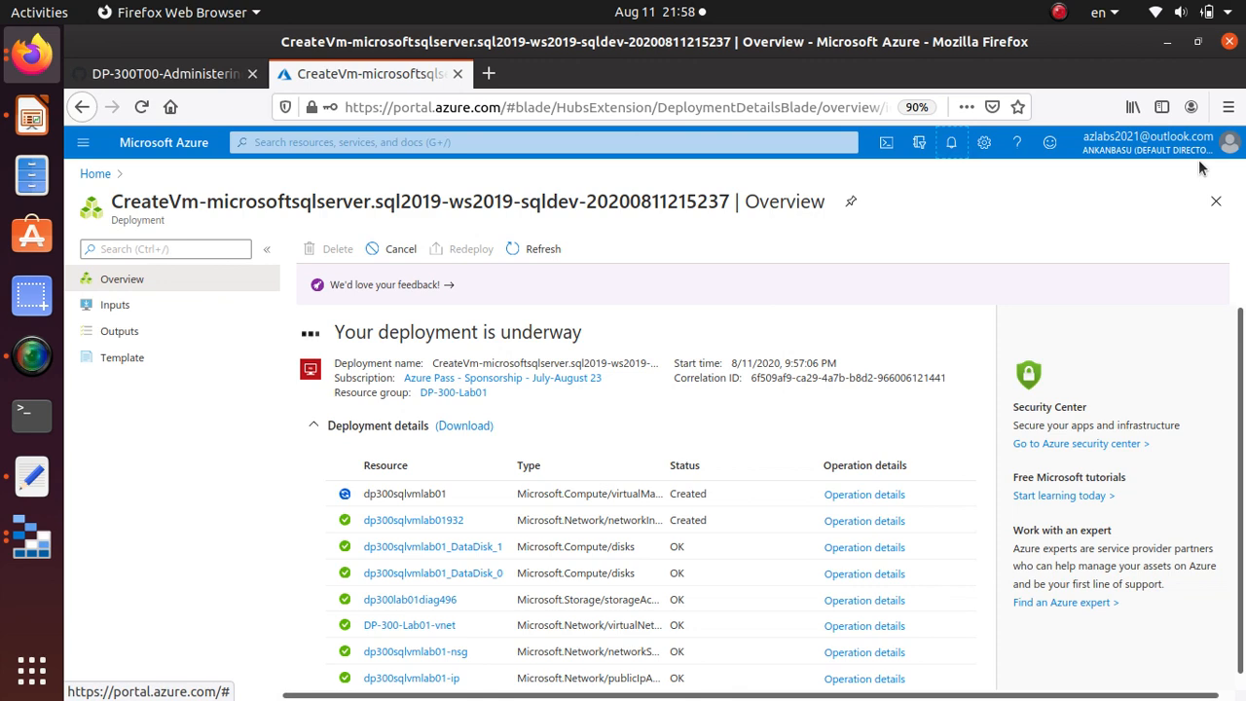
left_click(32, 355)
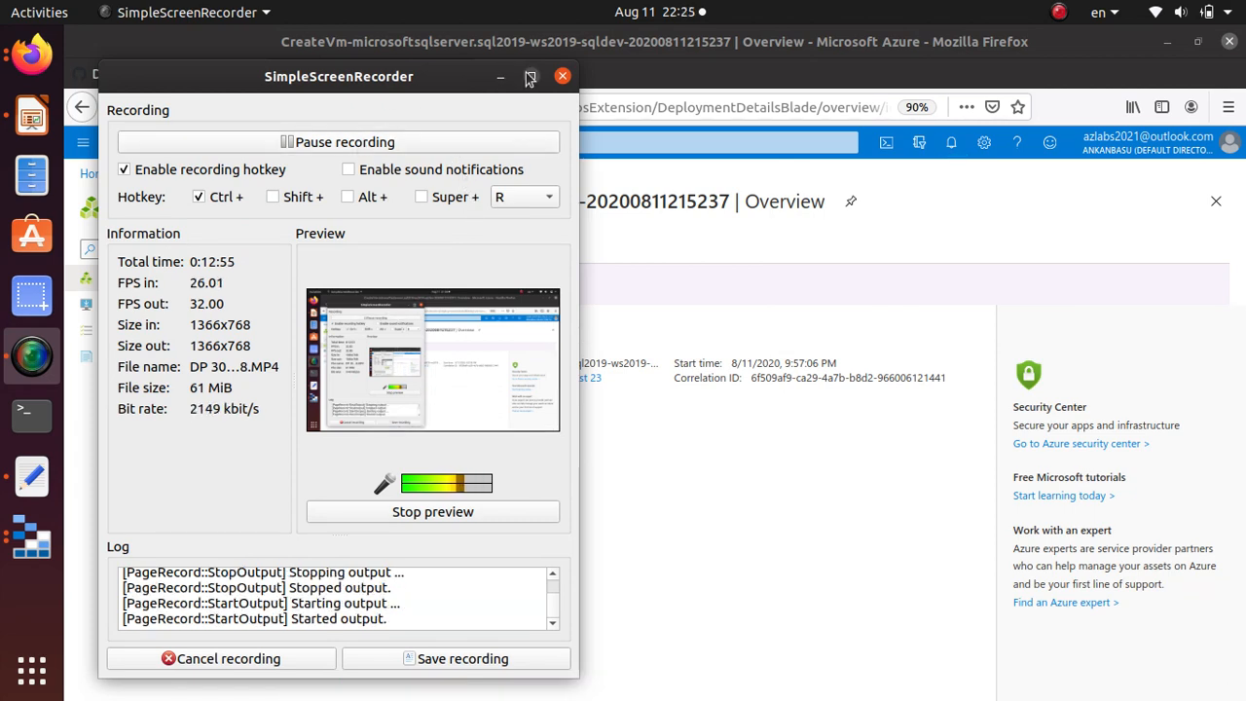
left_click(500, 78)
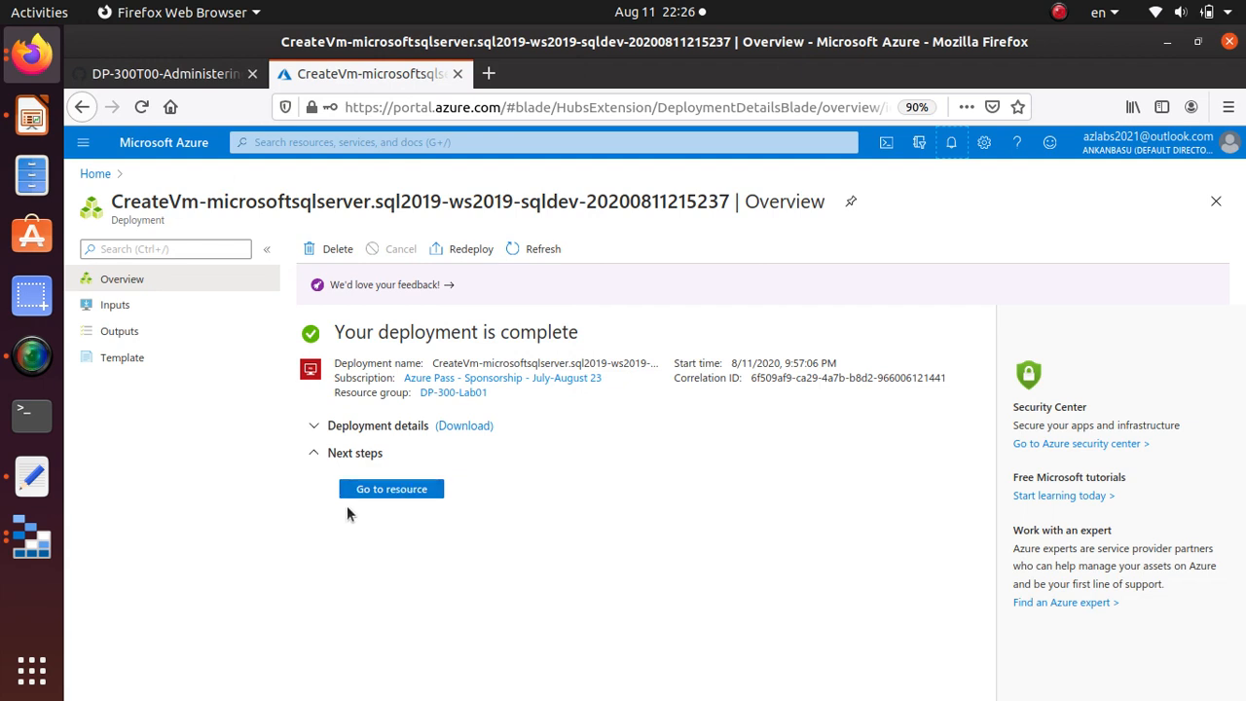
left_click(415, 492)
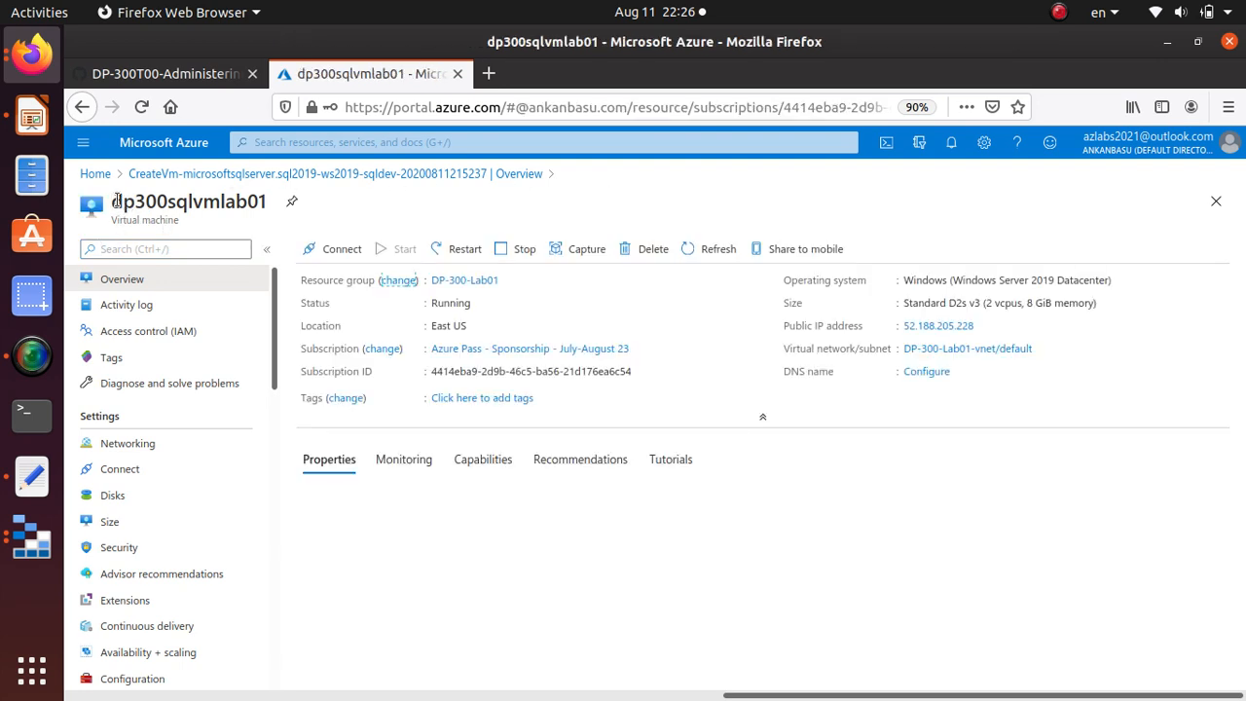
Review the virtual machine's name, publisher, VM generation, SKU and private IP address on its overview page
left_click_drag(114, 201, 262, 202)
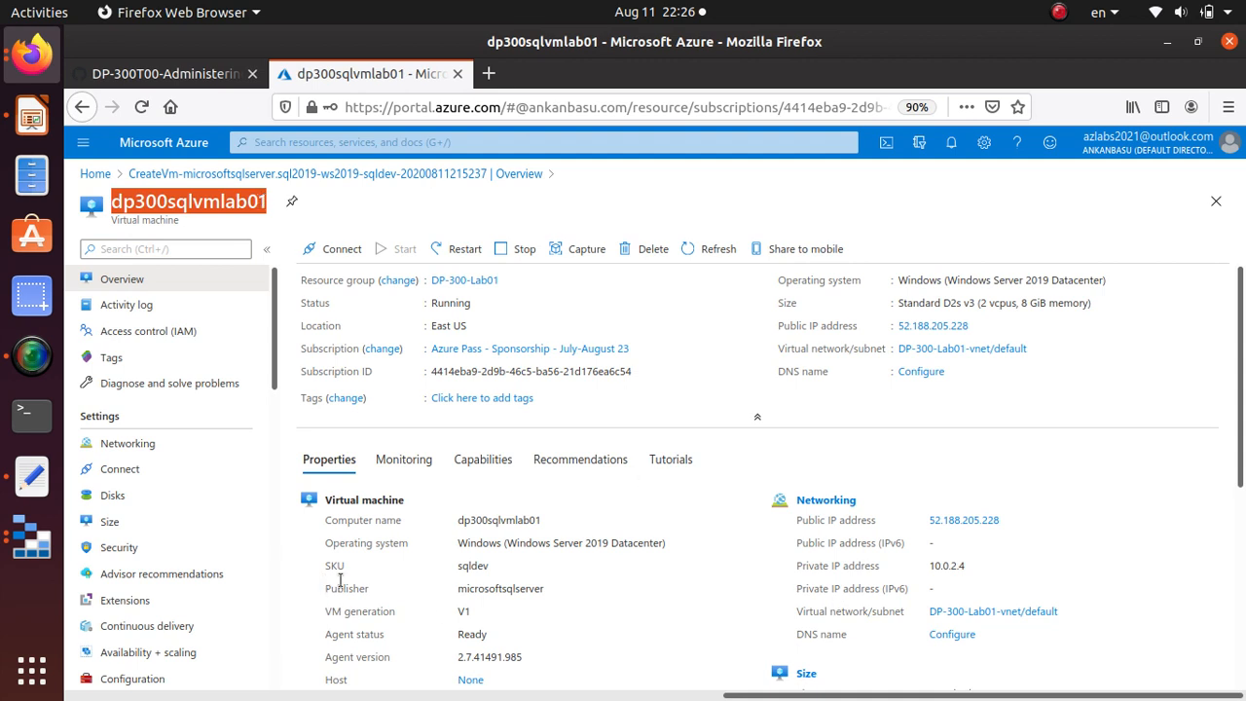
left_click(513, 584)
double_click(513, 584)
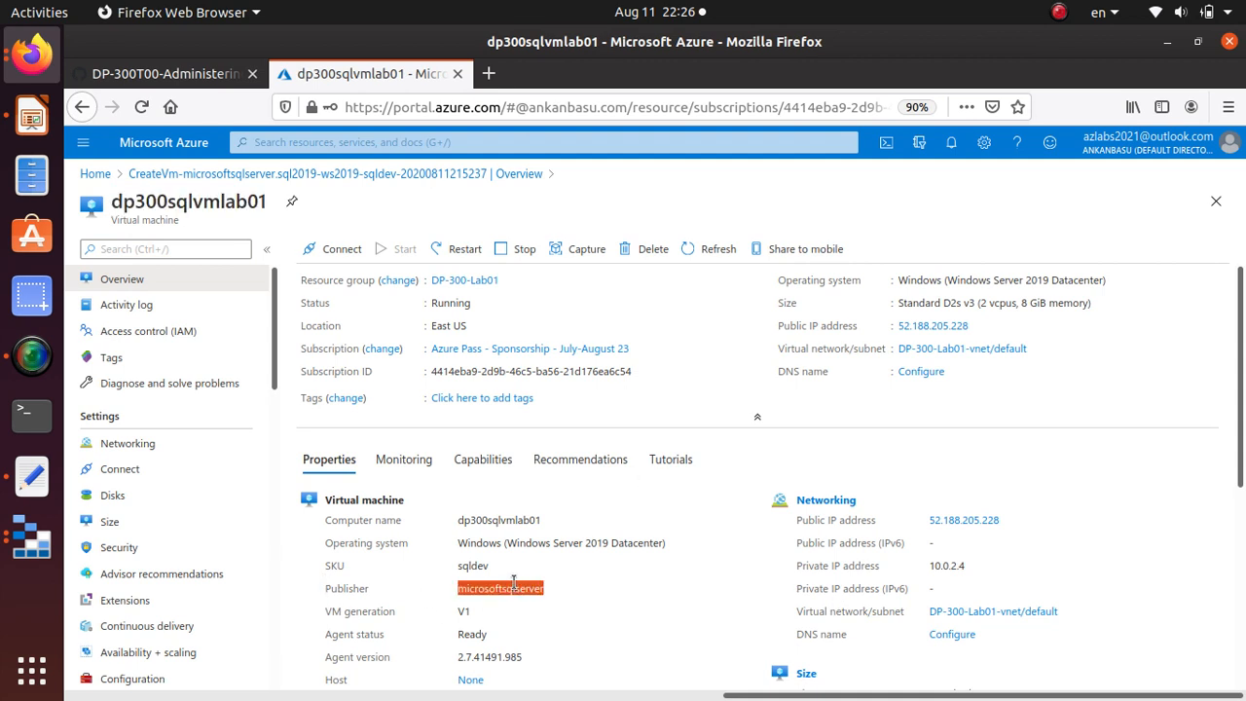
left_click(462, 610)
double_click(464, 610)
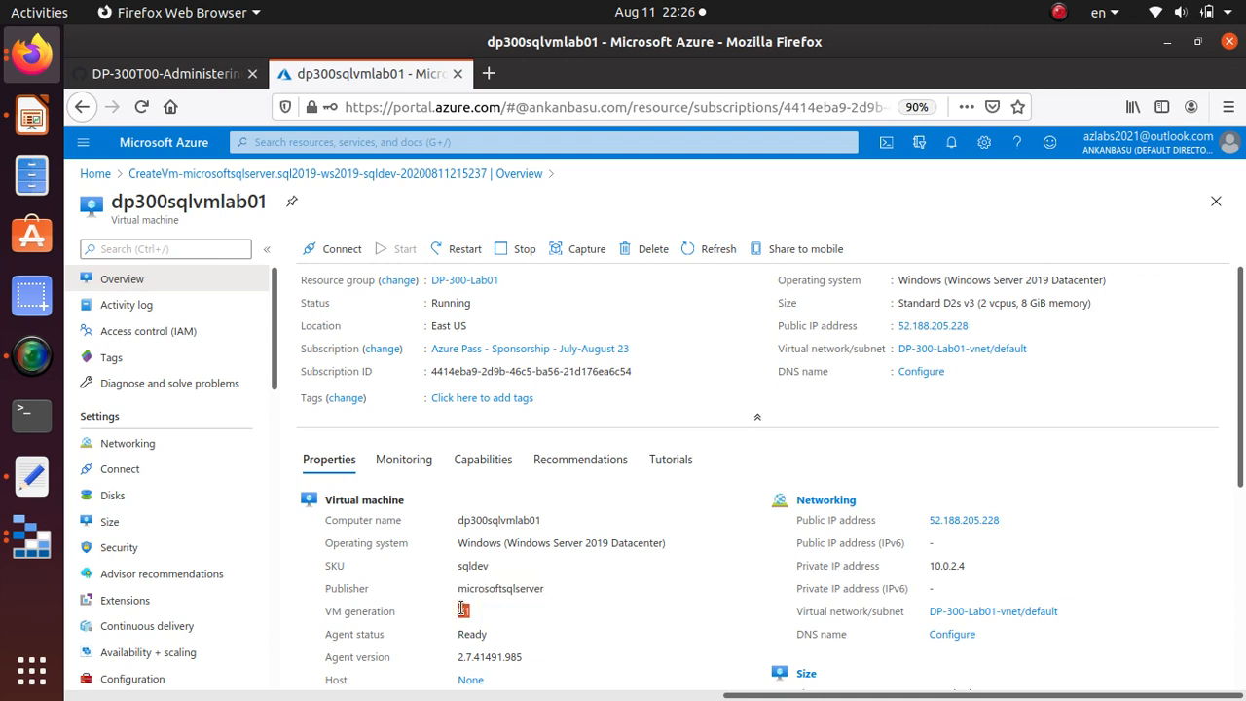
double_click(481, 564)
double_click(943, 564)
Read the lab's Exercise 2 Task 1 heading and its first step about connecting through RDP
left_click(167, 73)
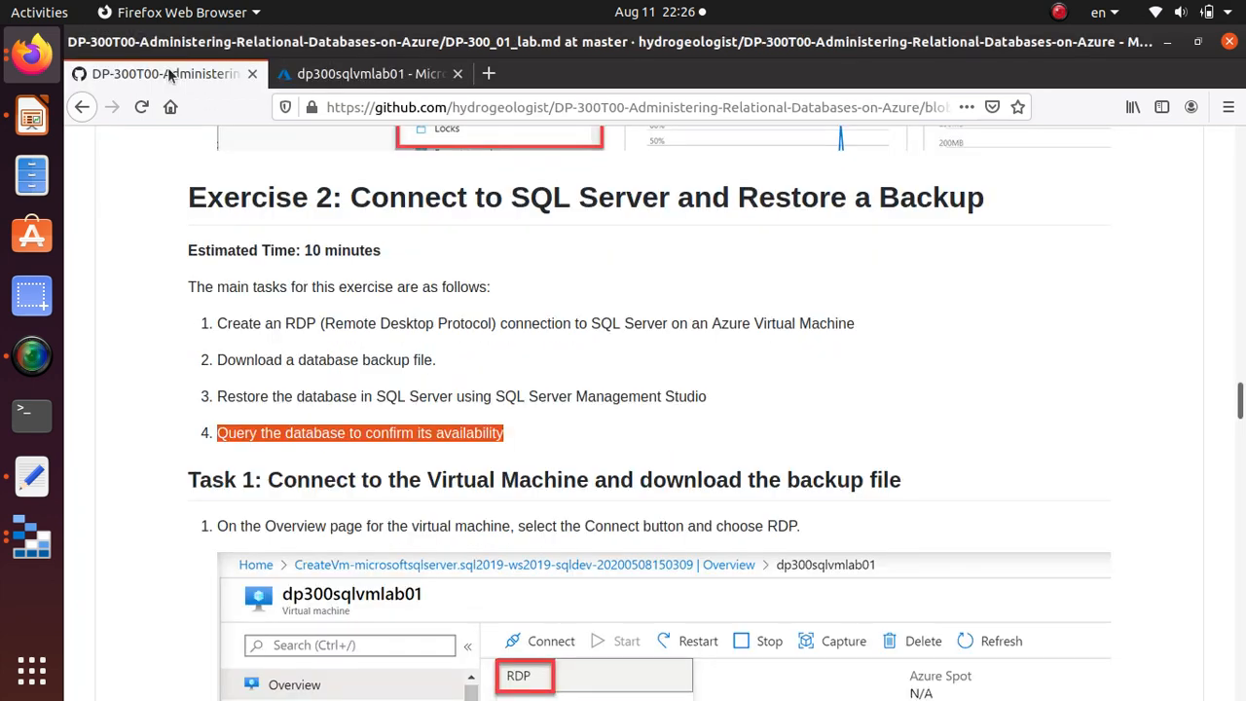
scroll(578, 521, "down", 5)
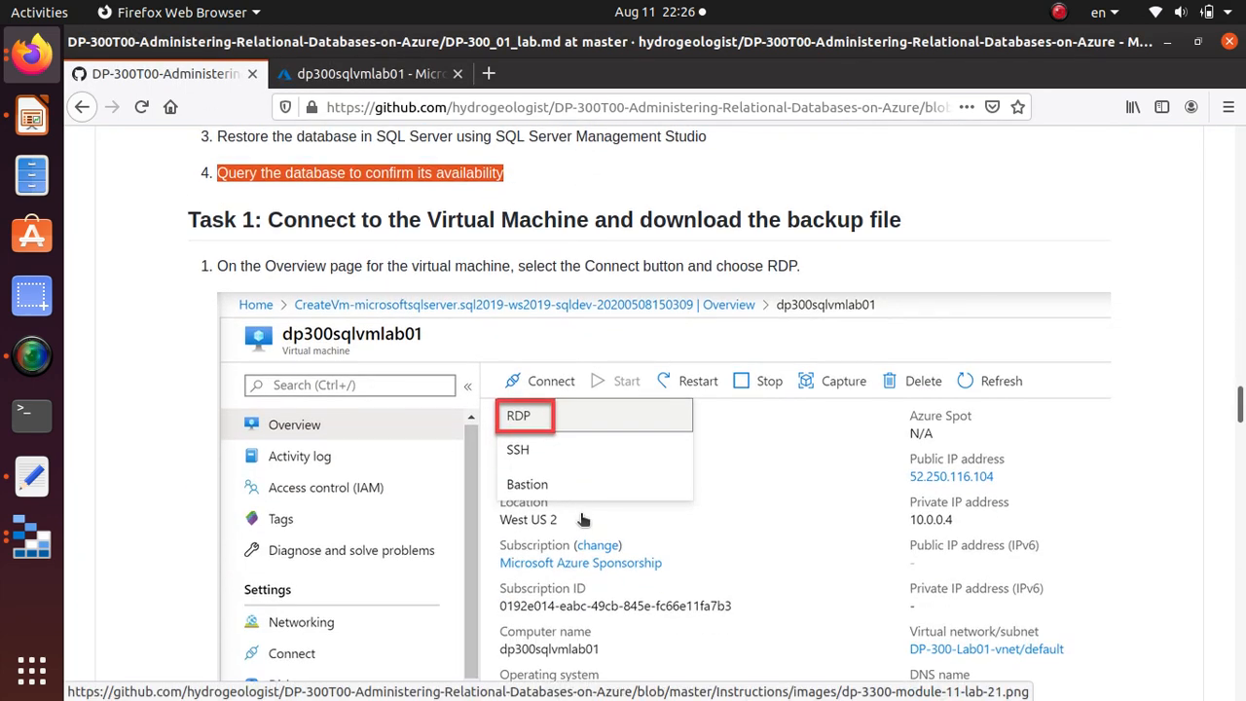
left_click_drag(271, 220, 898, 243)
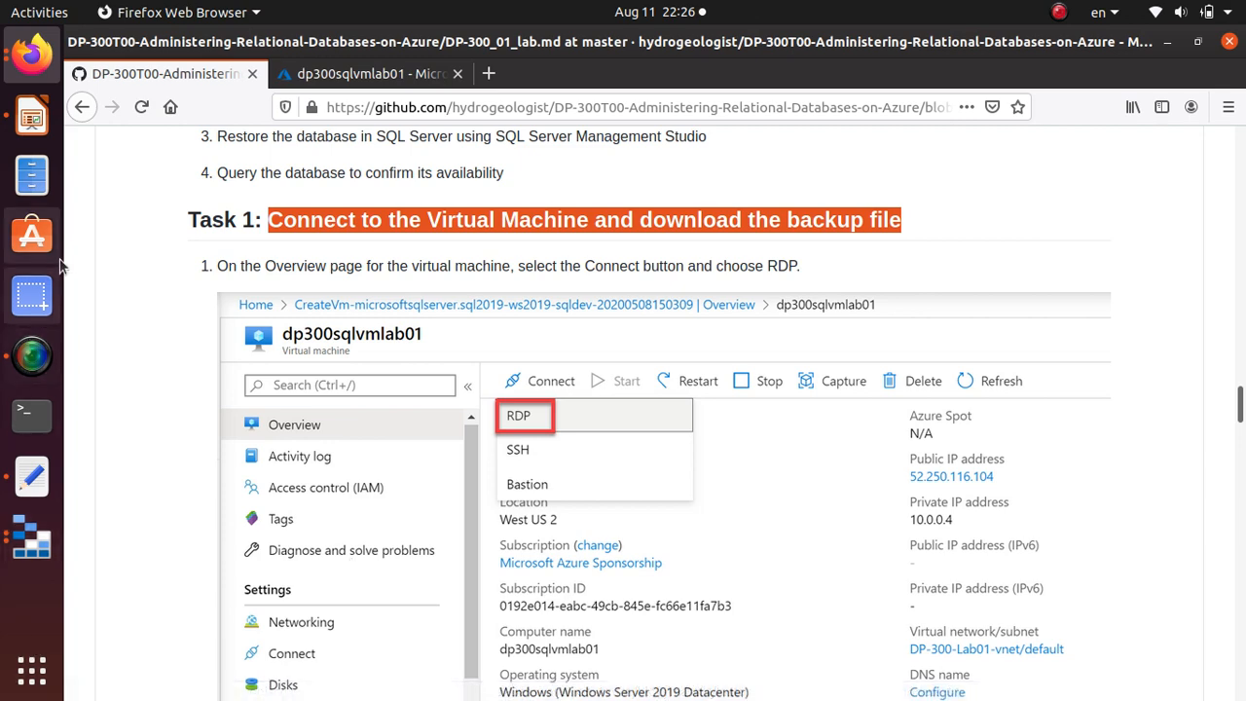
Search the installed applications for "virt" and switch to VirtualBox
left_click(28, 684)
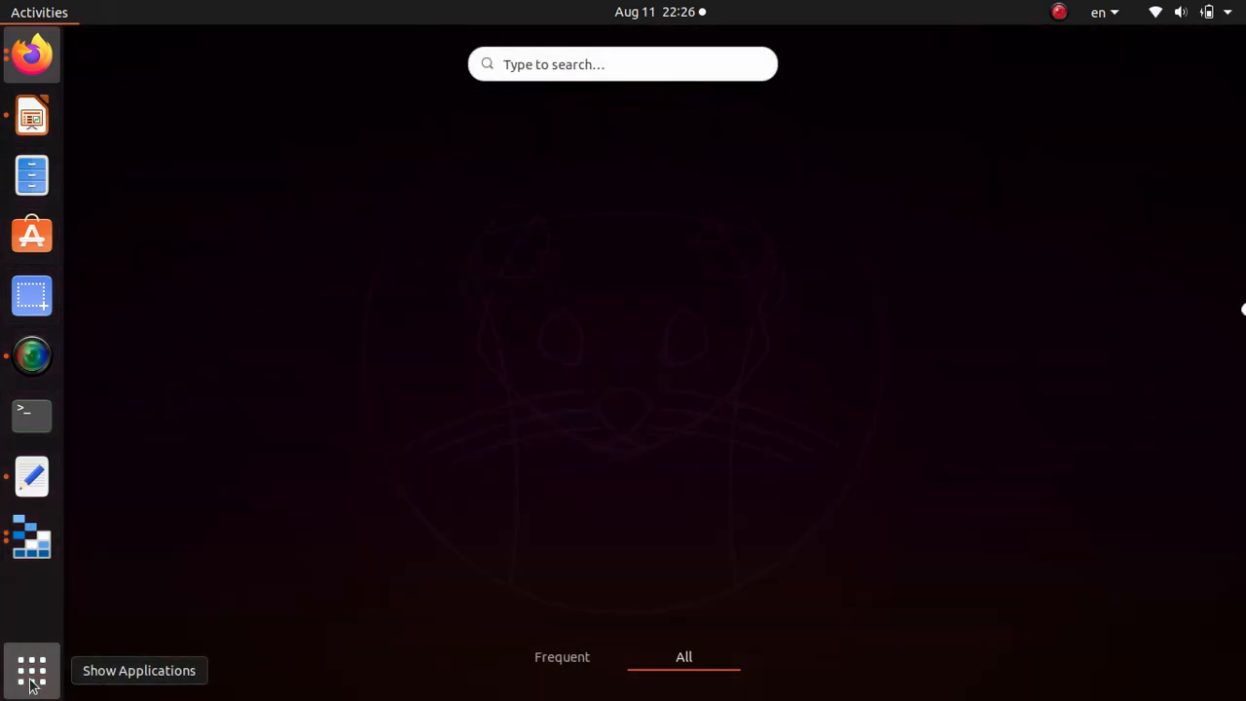
left_click(576, 64)
type("virt")
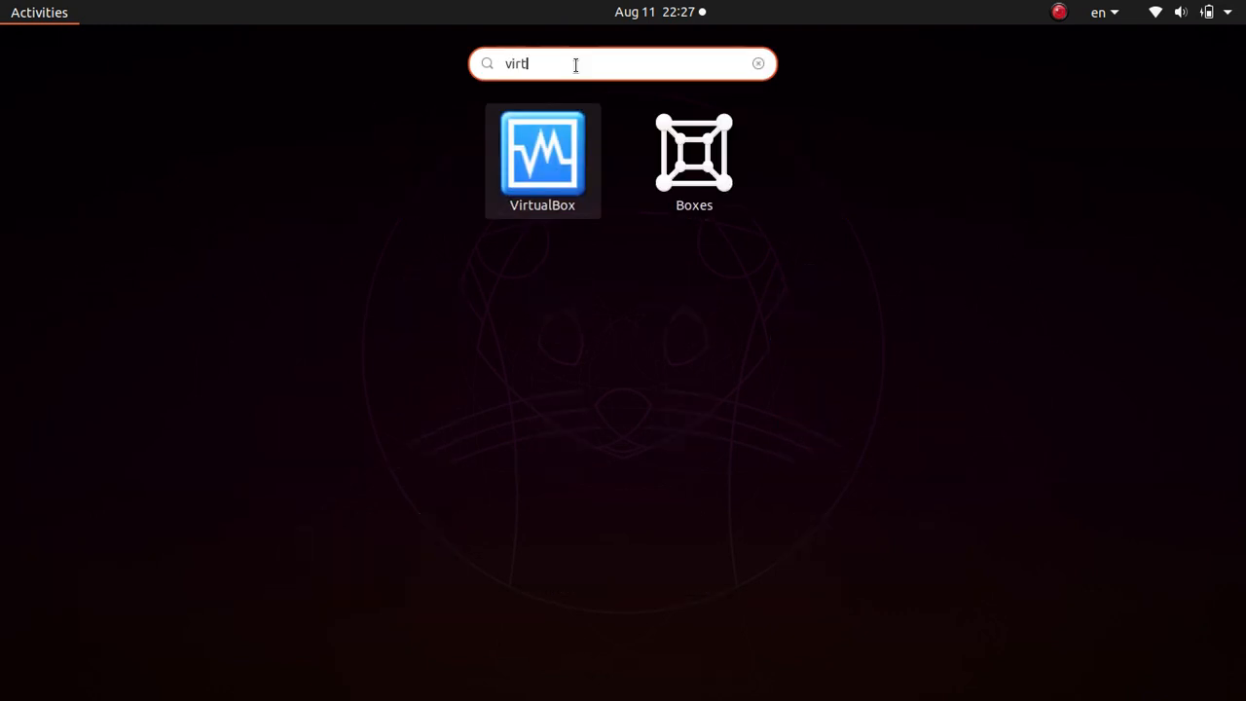
left_click(539, 149)
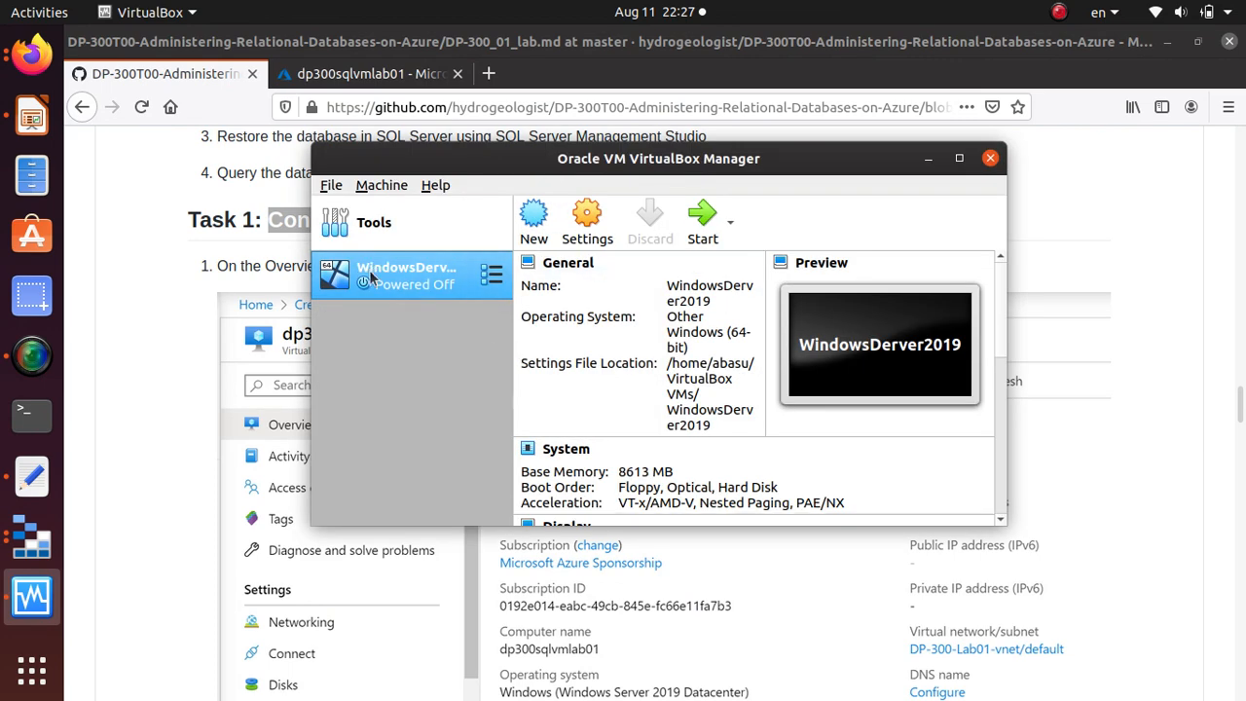
Start the WindowsDerver2019 virtual machine and dismiss its keyboard capture and mouse integration notices
left_click(707, 216)
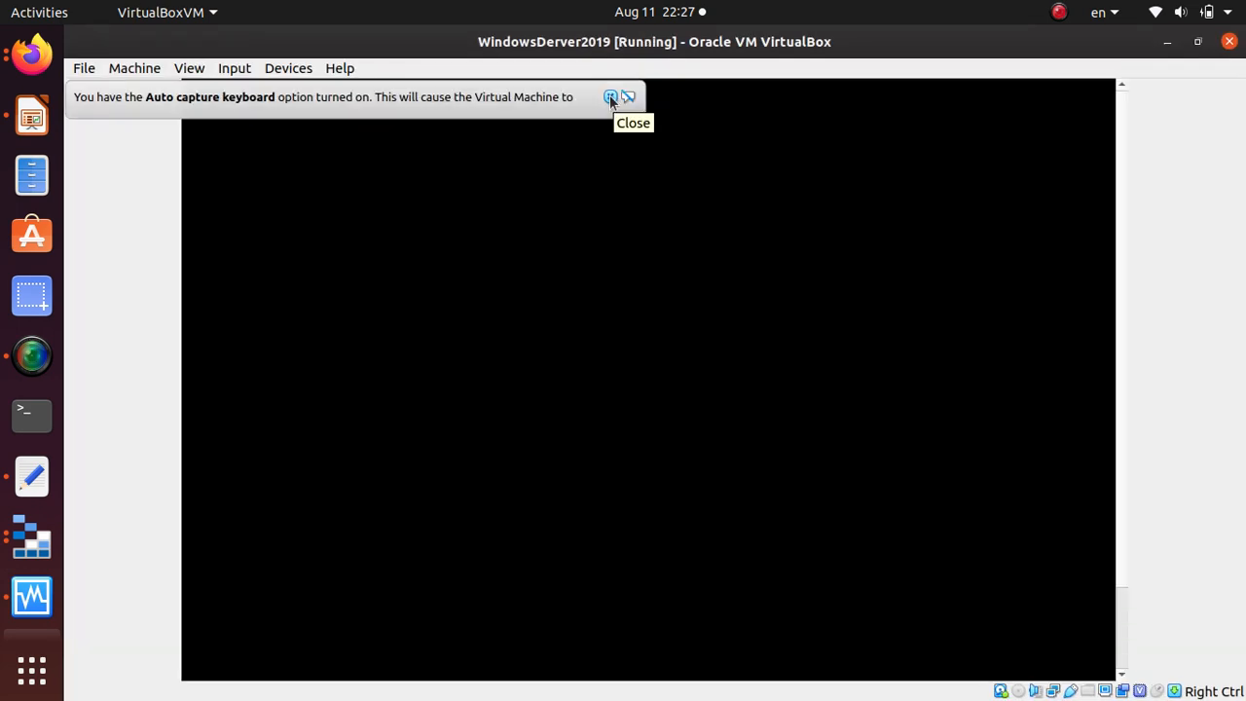
left_click(610, 98)
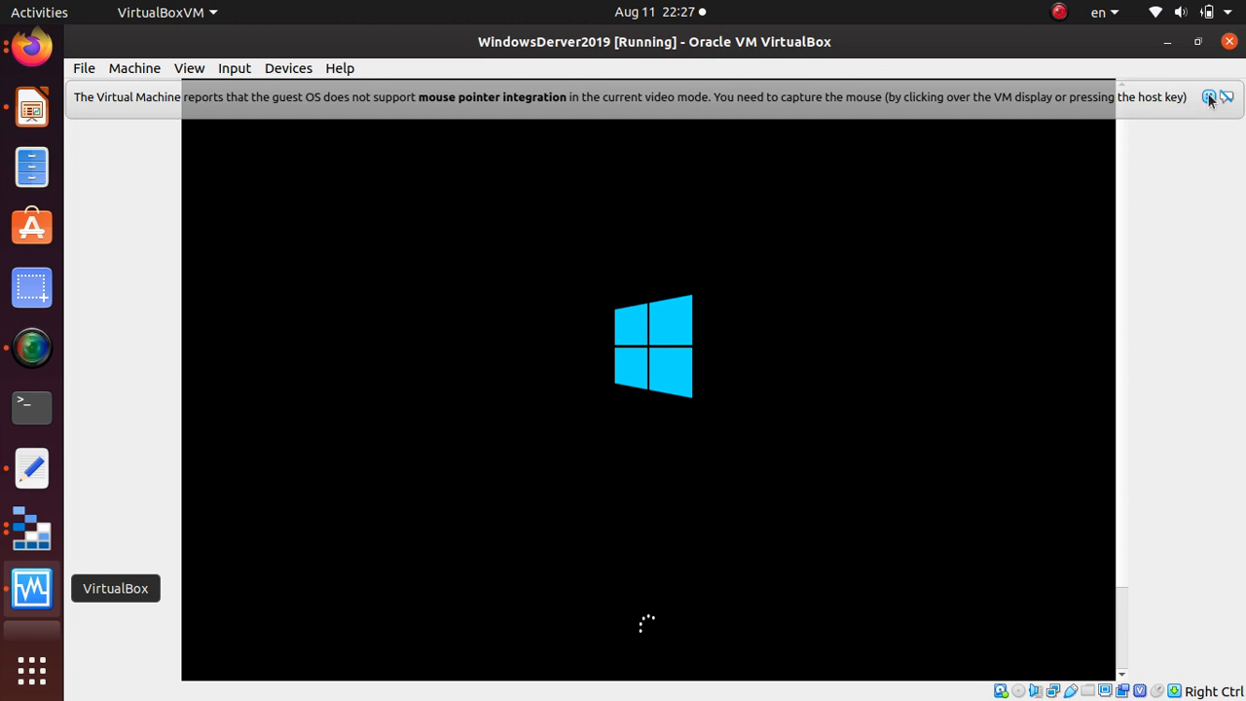
left_click(1209, 97)
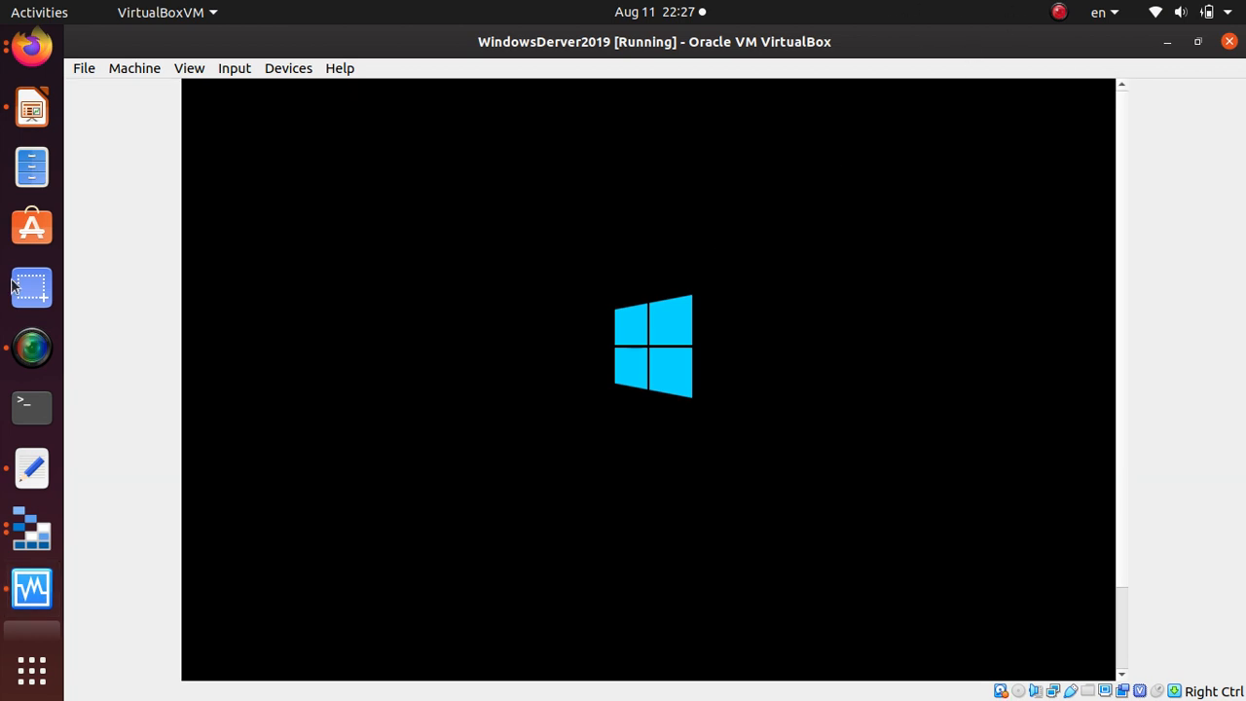
left_click(39, 357)
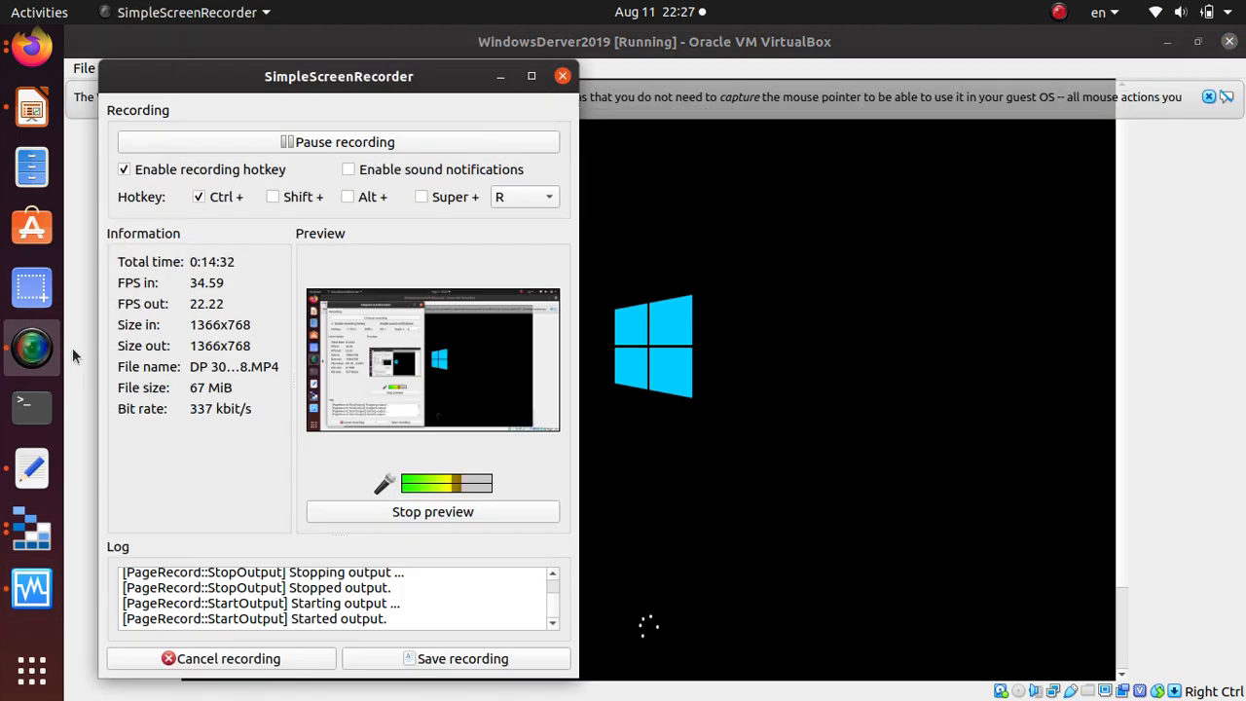
left_click(400, 143)
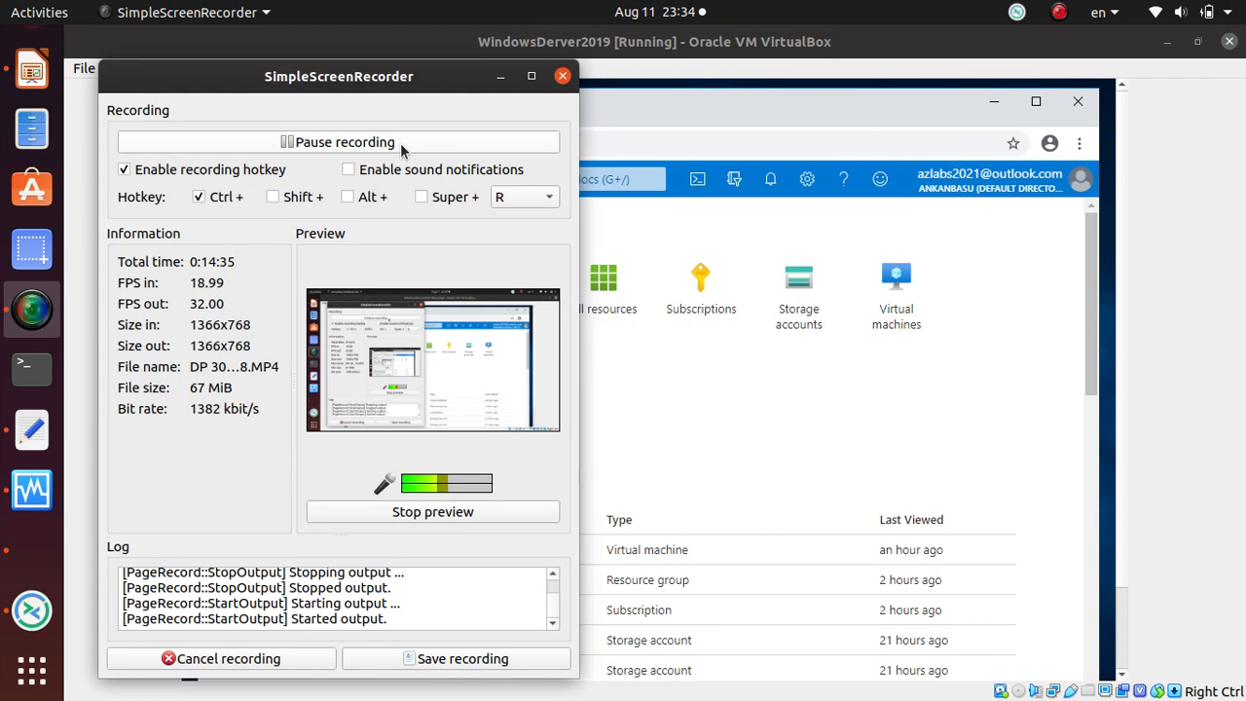
left_click(500, 76)
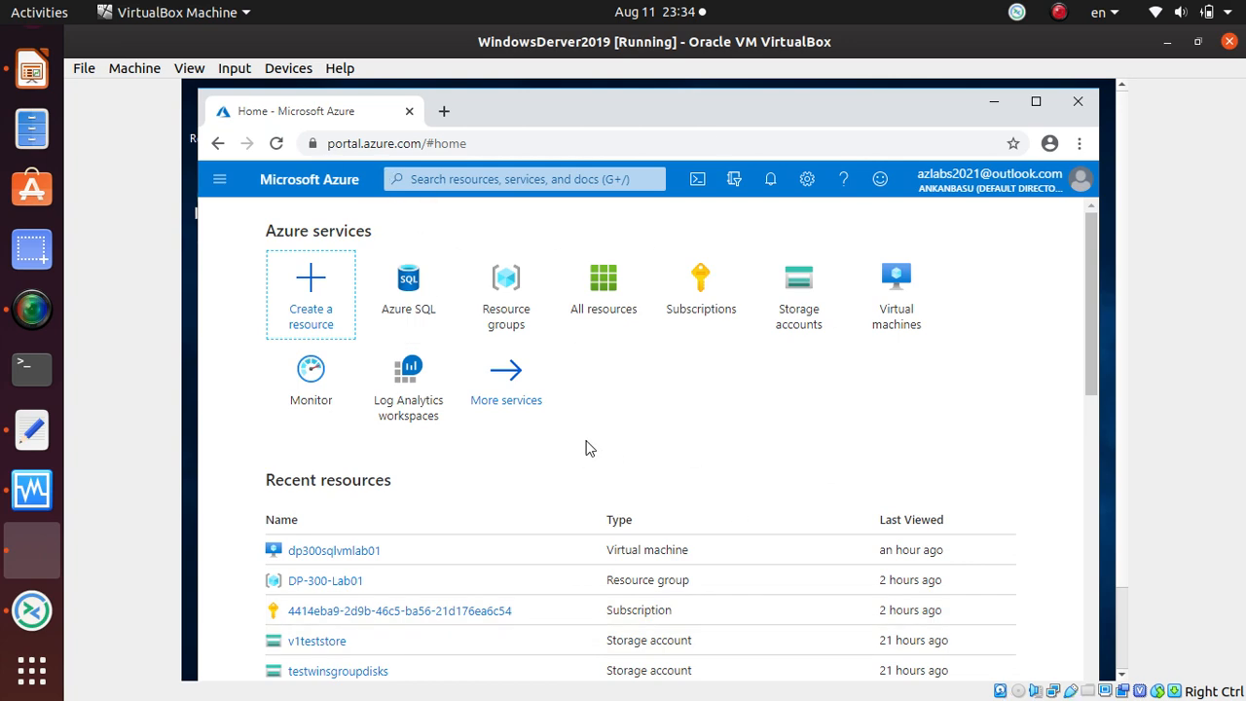
Open the dp300sqlvmlab01 virtual machine and download its RDP connection file for the public IP address on port 3389
scroll(587, 448, "down", 2)
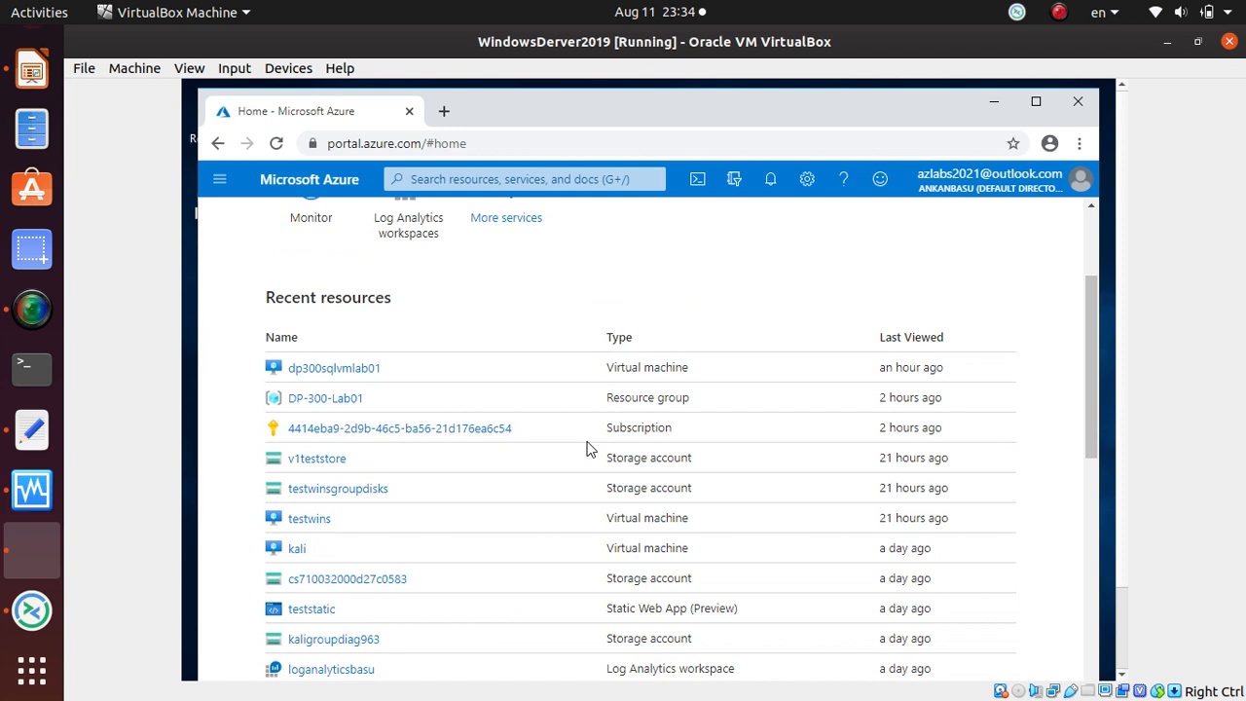
left_click(344, 369)
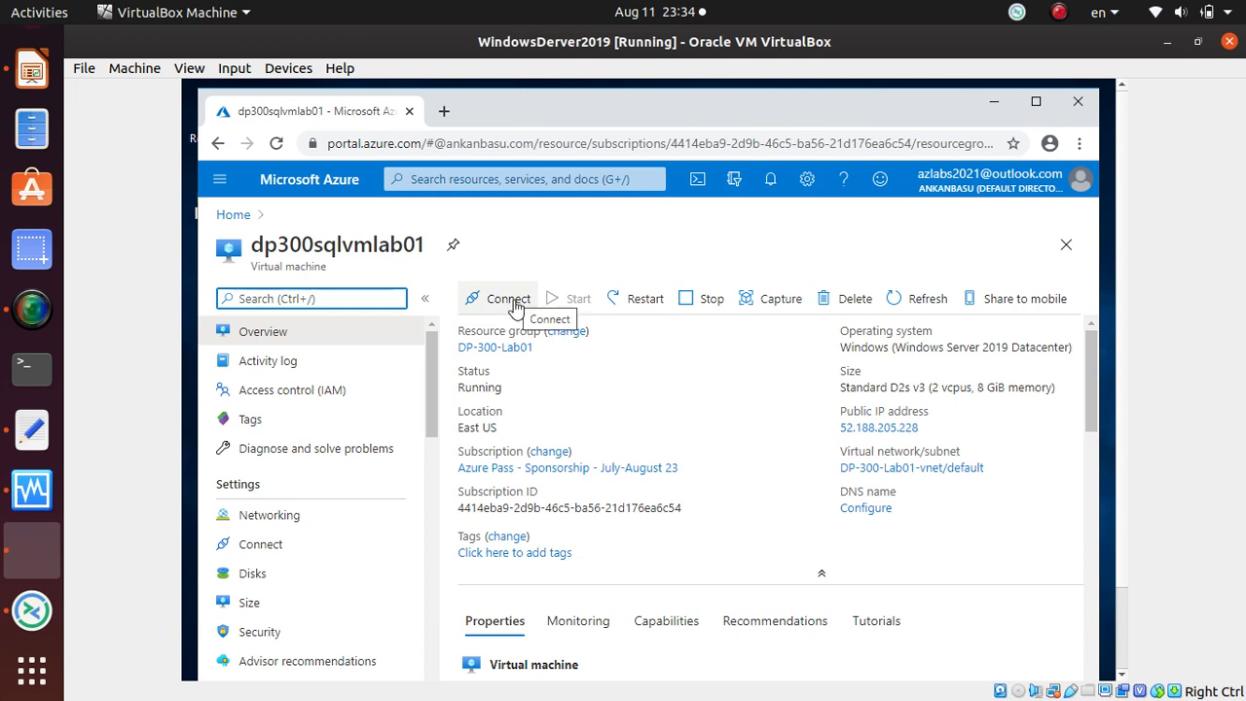
left_click(521, 304)
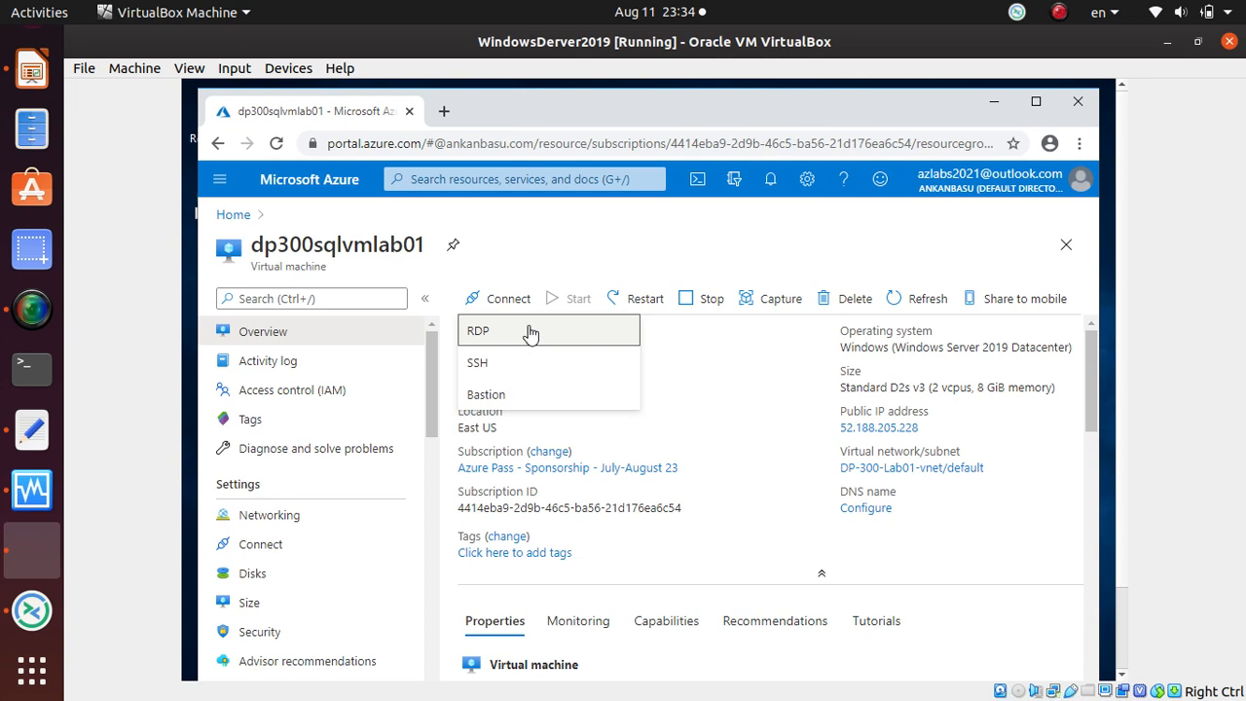
left_click(528, 333)
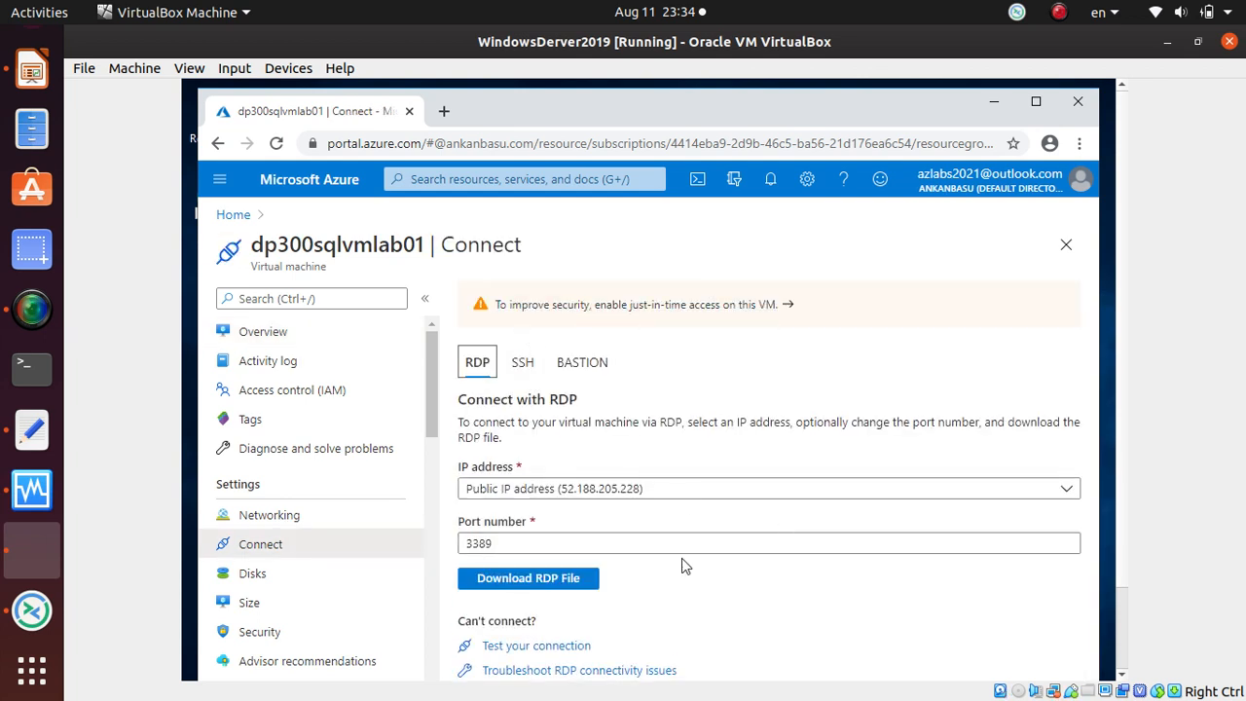
left_click(549, 586)
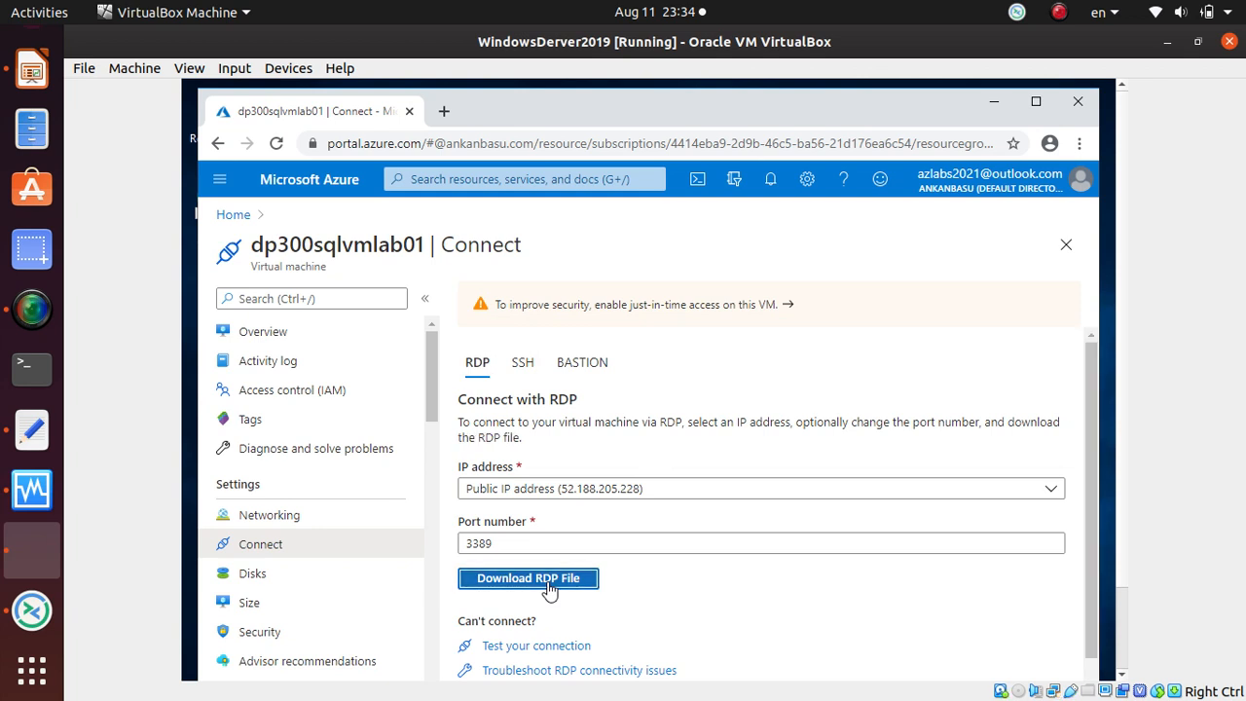
Open the newly downloaded dp300sqlvmlab01.rdp file and agree to connect despite the unknown publisher
scroll(865, 538, "down", 1)
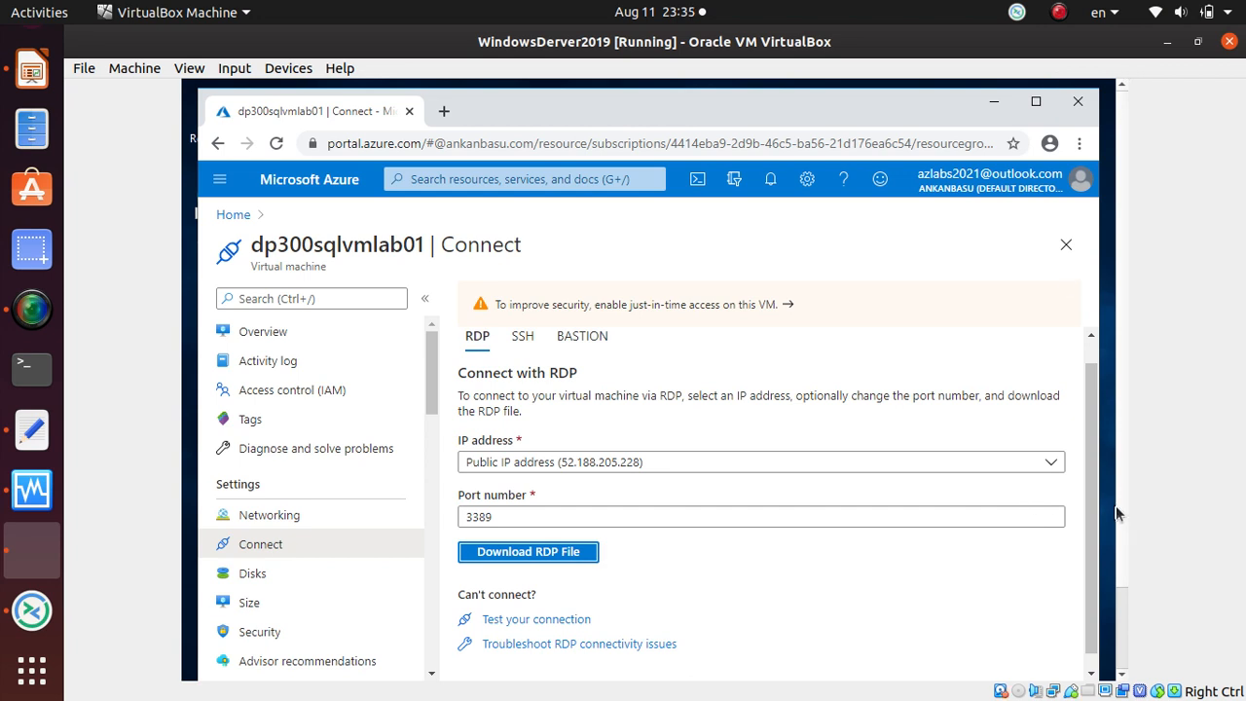
left_click(1112, 411)
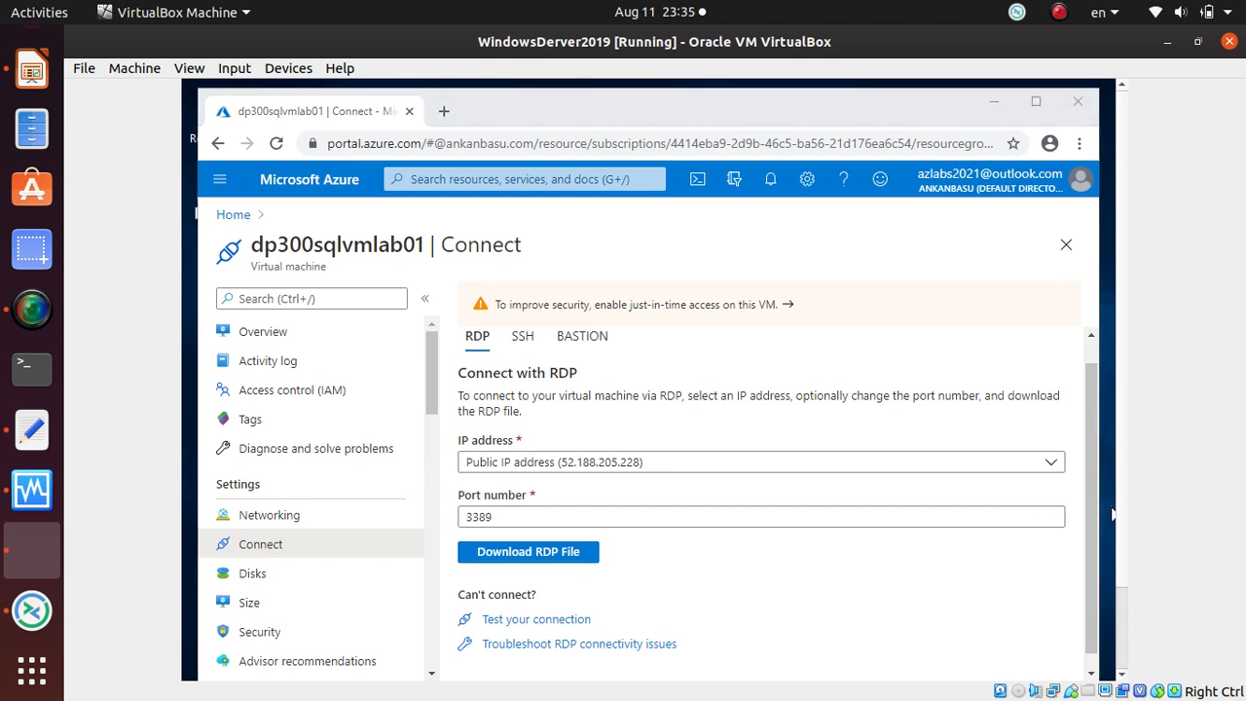
scroll(1119, 567, "down", 2)
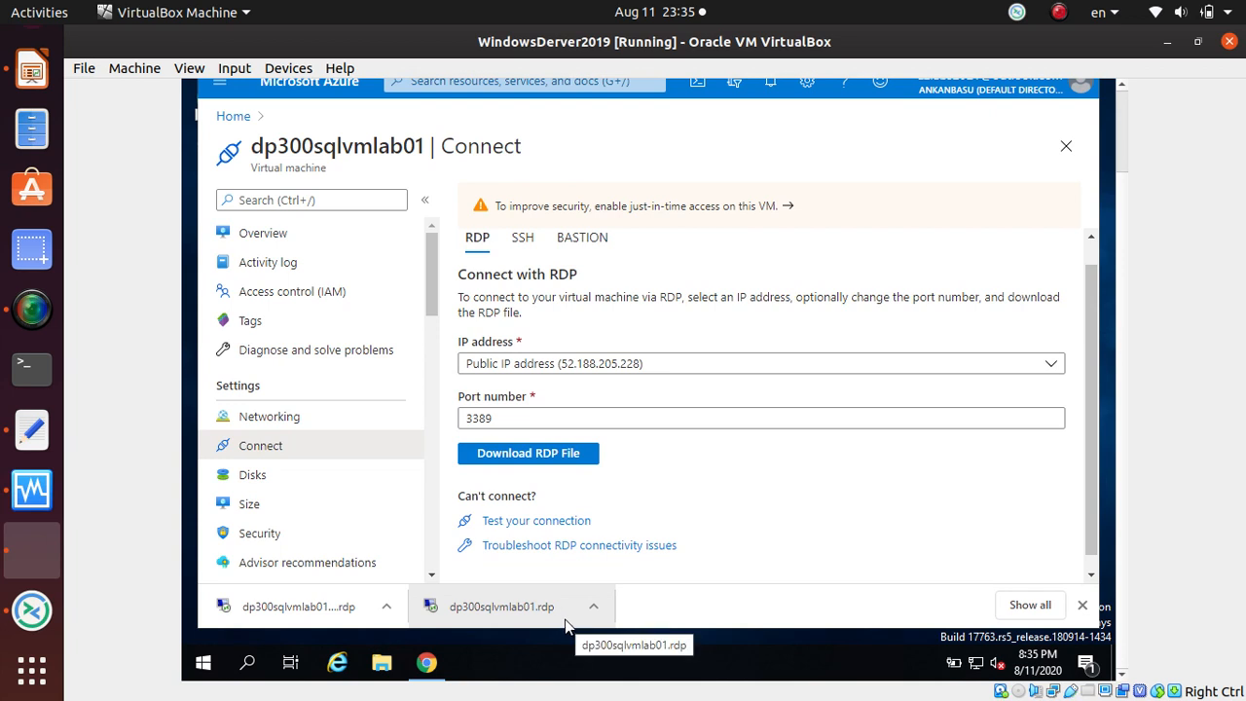
left_click(513, 605)
left_click(514, 607)
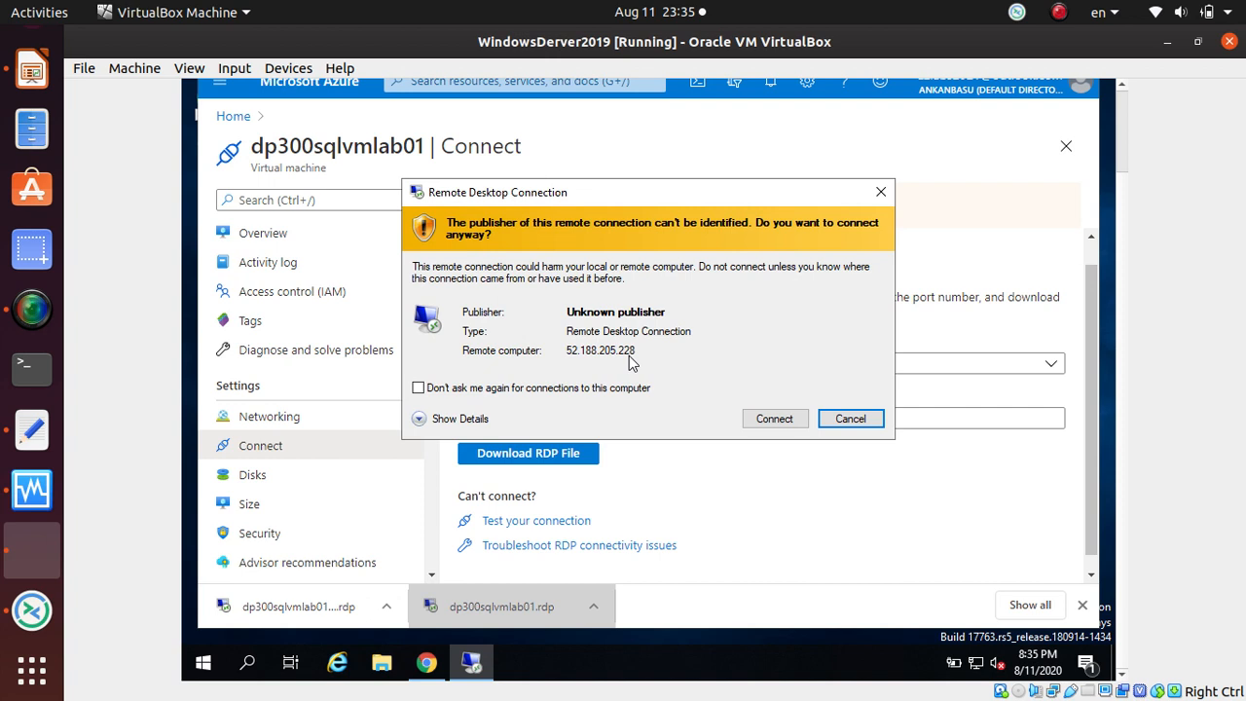
left_click(790, 425)
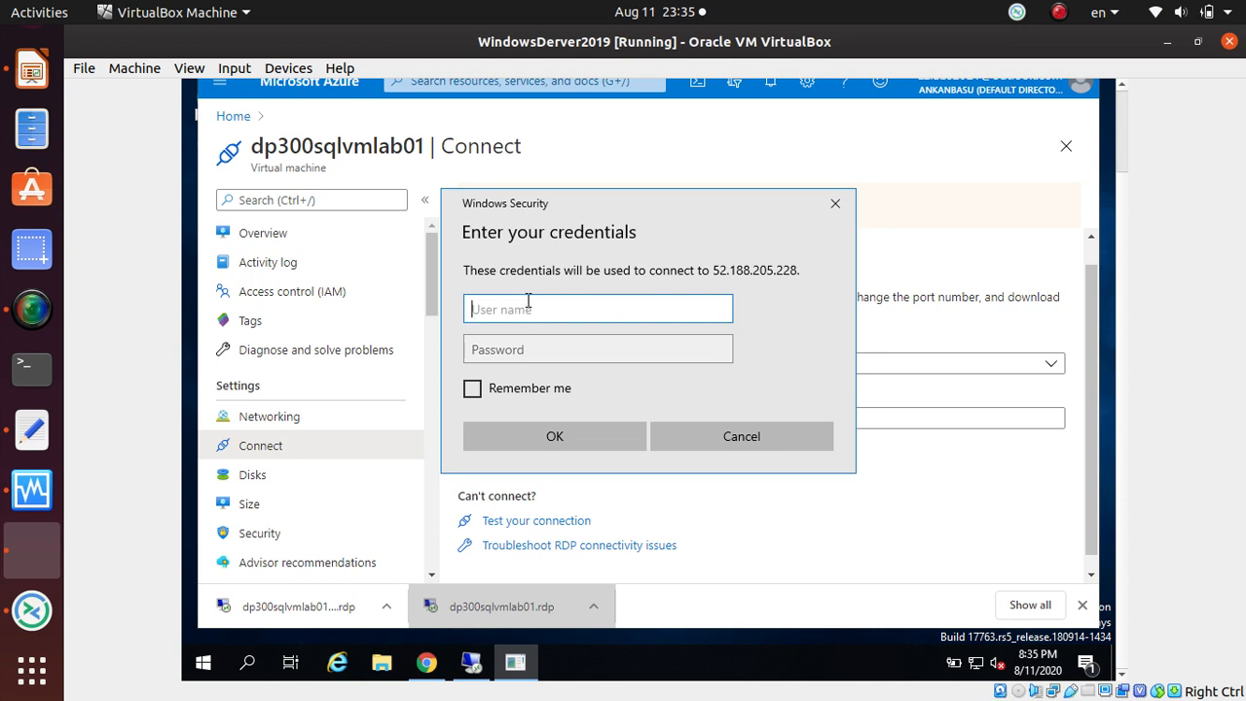
Copy the administrator account username from the Text Editor notes and return to the virtual machine's credentials prompt
type("s")
key("BackSpace")
key("BackSpace")
key("BackSpace")
left_click(32, 429)
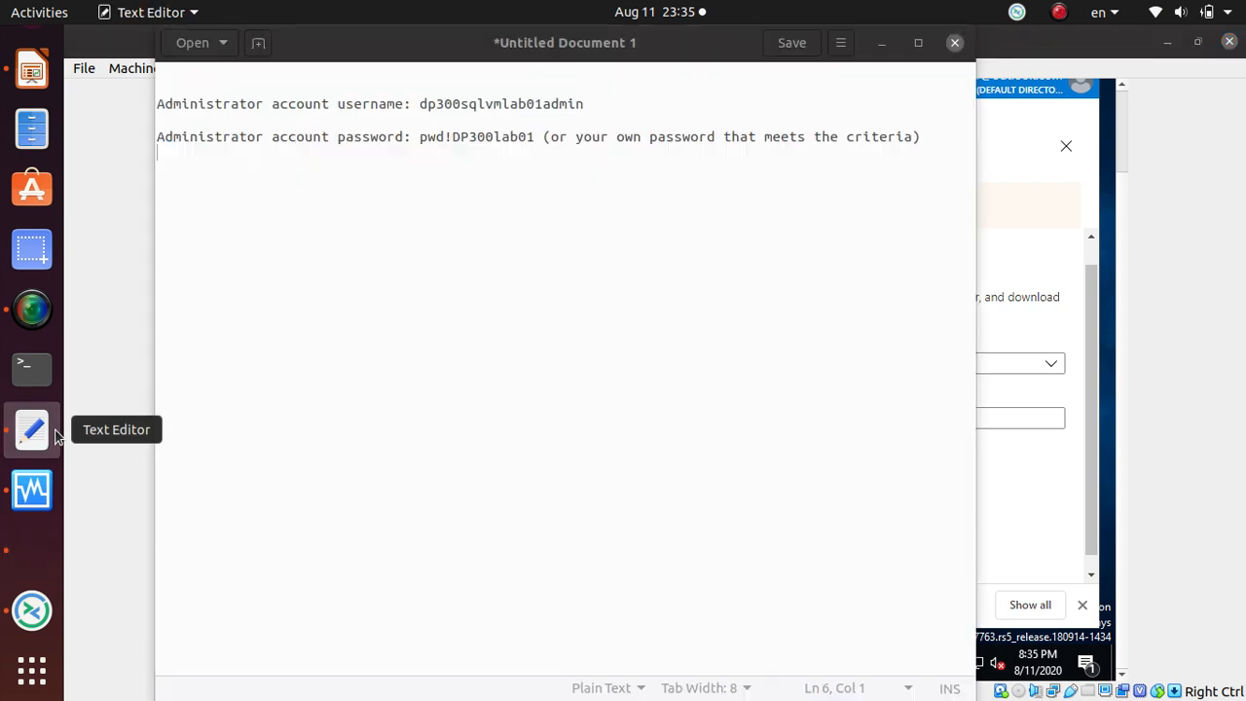
left_click_drag(584, 103, 420, 103)
right_click(424, 104)
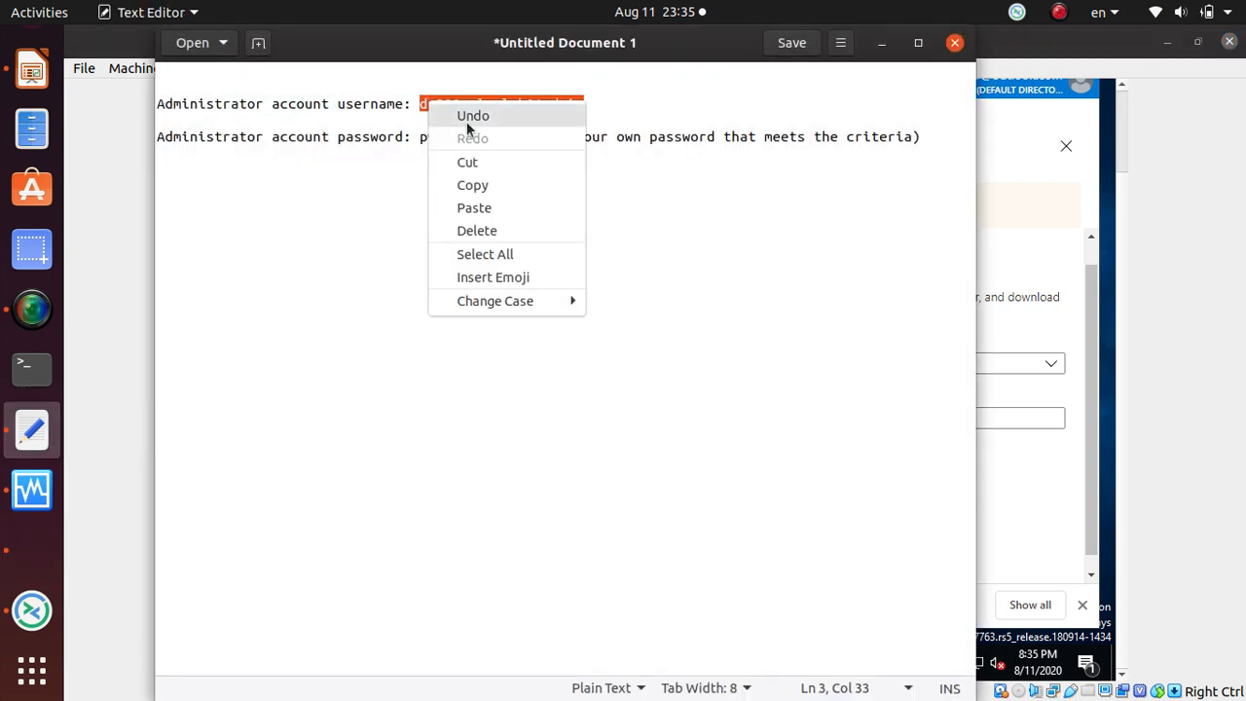
left_click(491, 181)
key("alt+Tab")
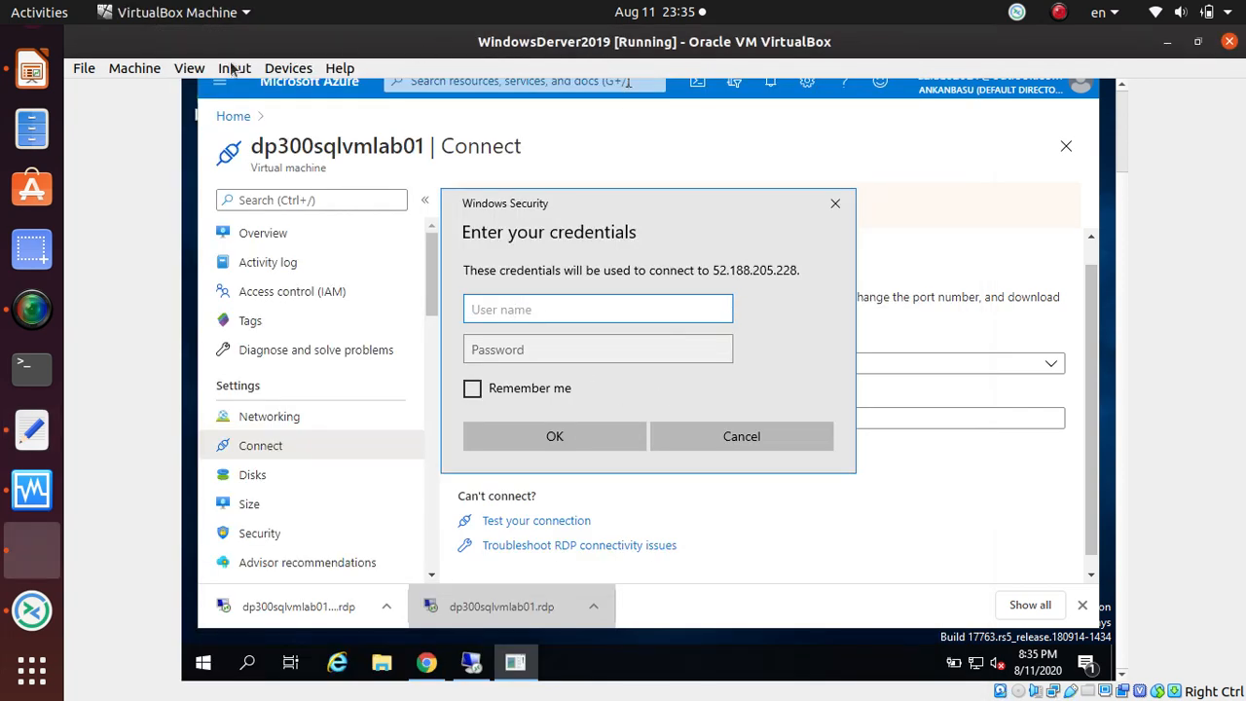
Set the running virtual machine's shared clipboard to Bidirectional
right_click(352, 47)
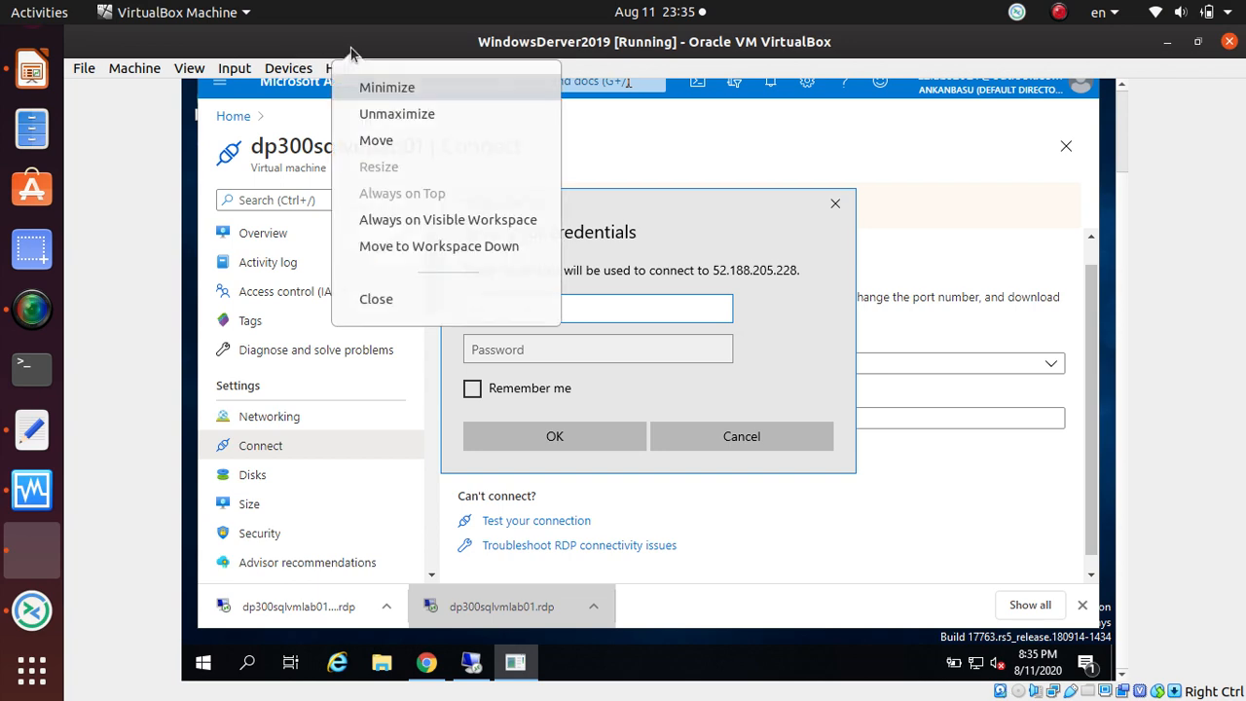
left_click(192, 74)
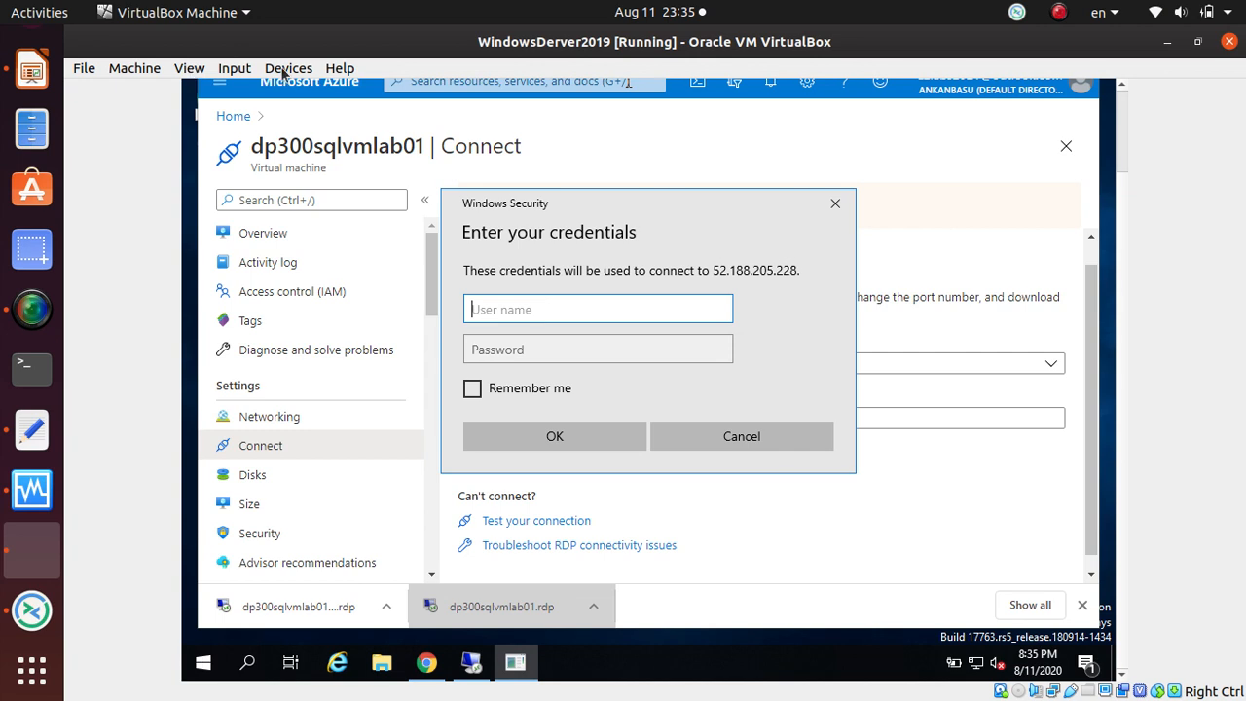
left_click(248, 74)
mouse_move(285, 71)
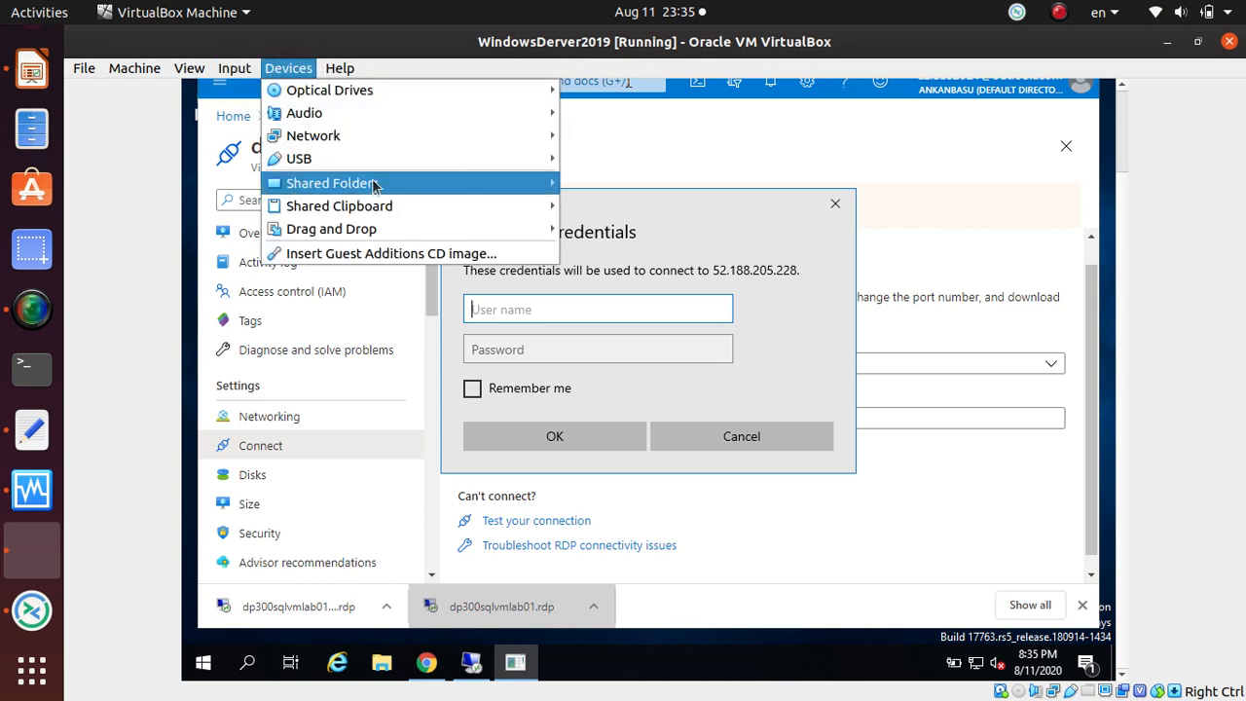
mouse_move(375, 186)
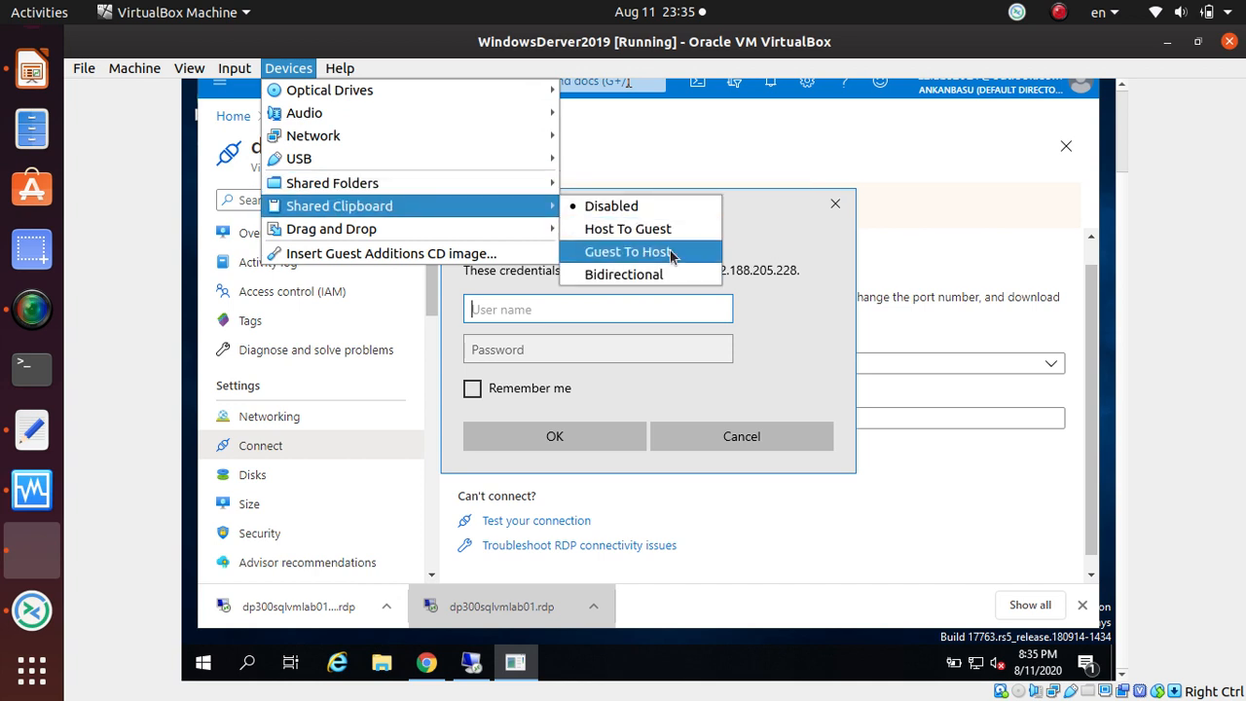
left_click(668, 276)
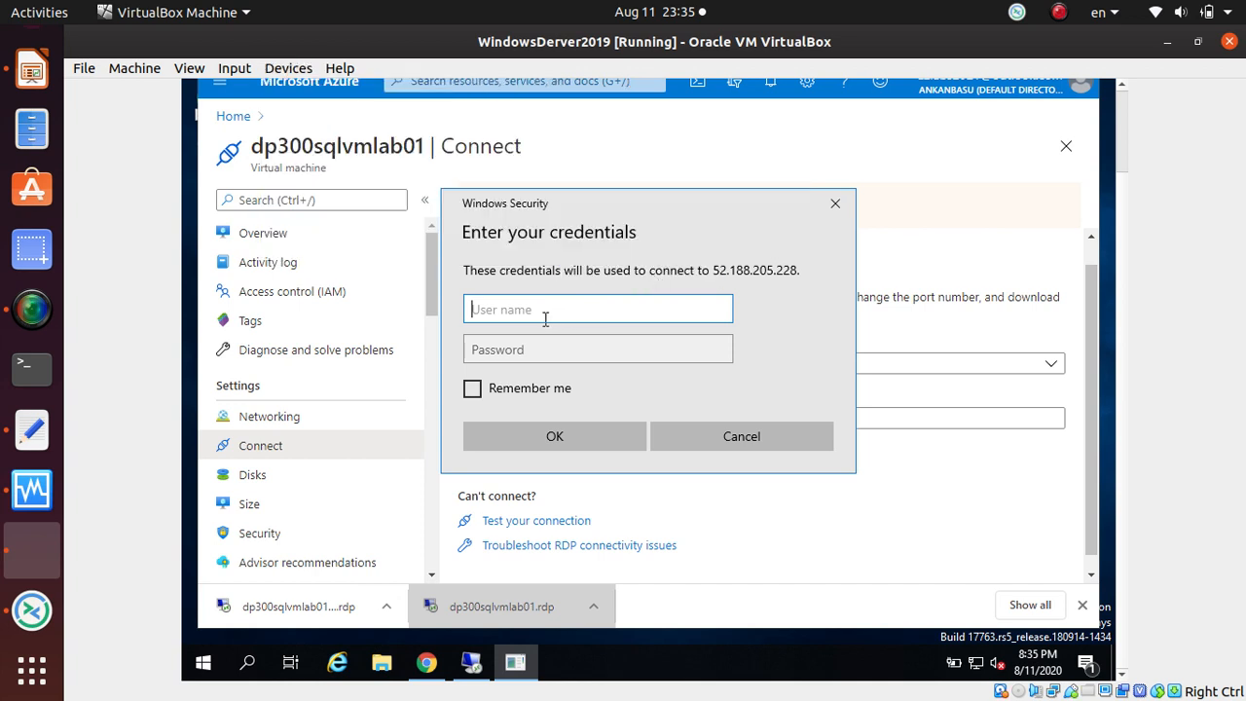
Copy the administrator username from the Text Editor notes again and try to paste it into the credentials prompt's user name field
left_click(37, 425)
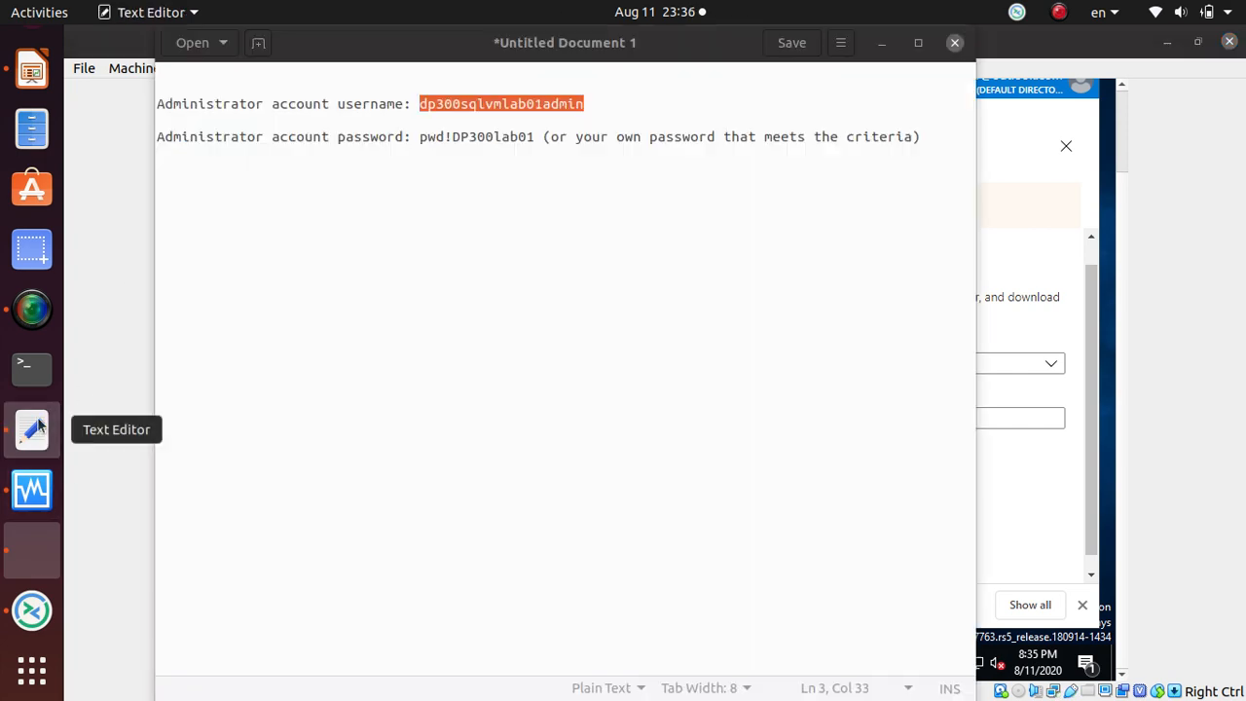
right_click(530, 105)
left_click(596, 193)
key("alt+Tab")
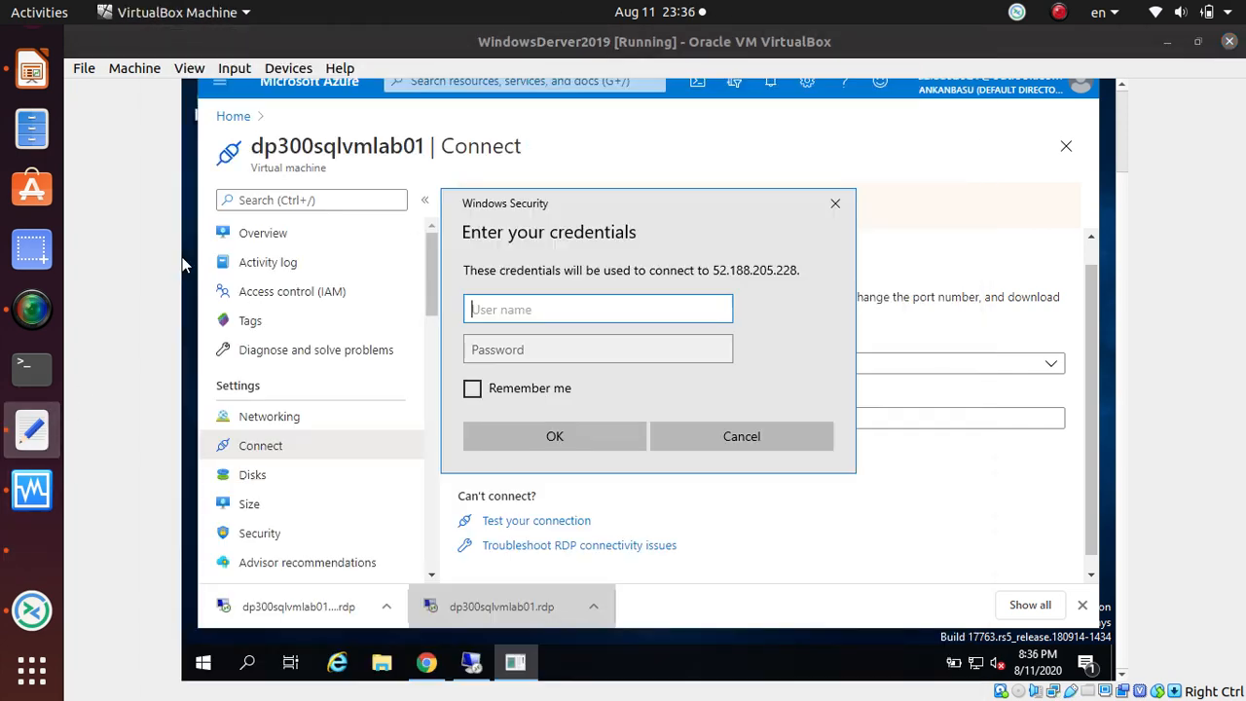
right_click(525, 310)
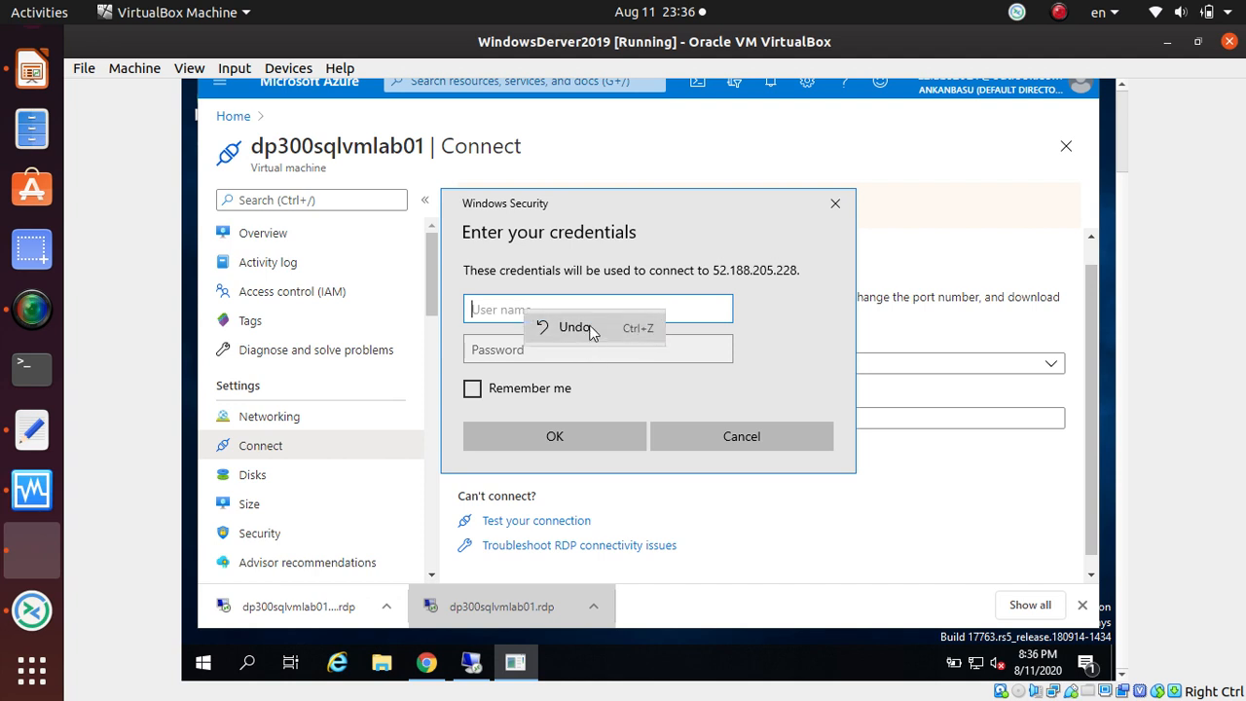
left_click(506, 307)
right_click(492, 305)
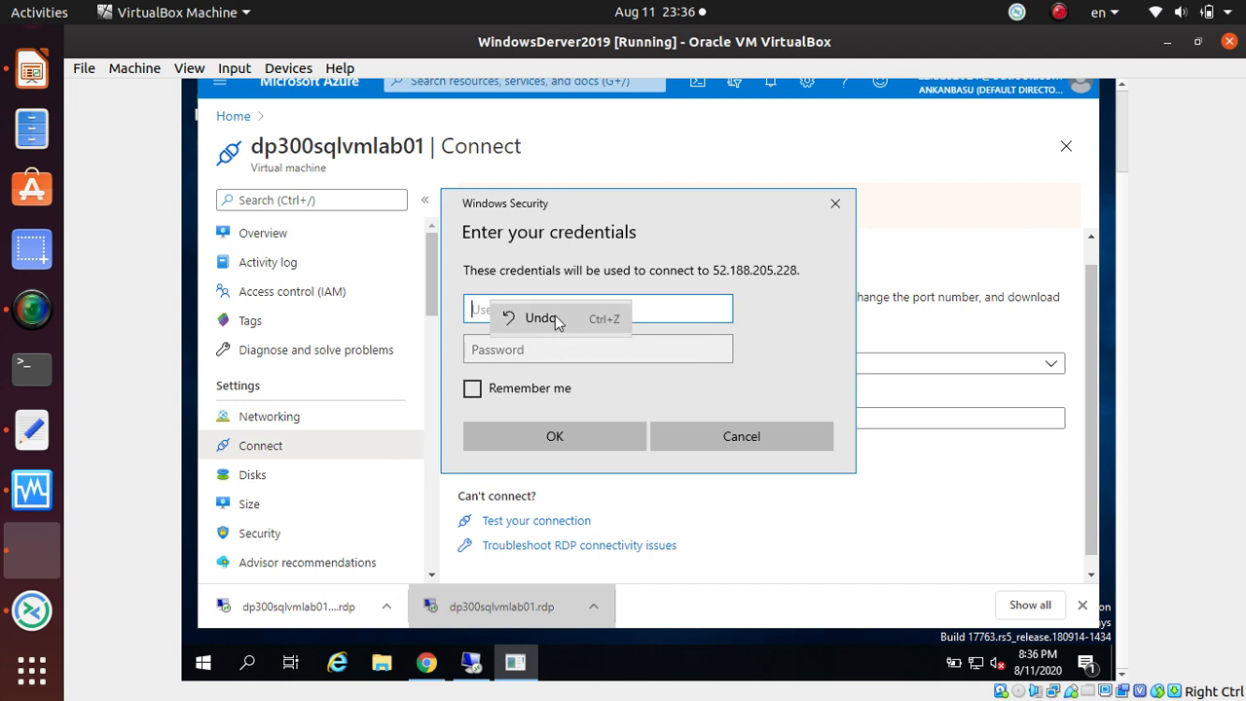
left_click(555, 313)
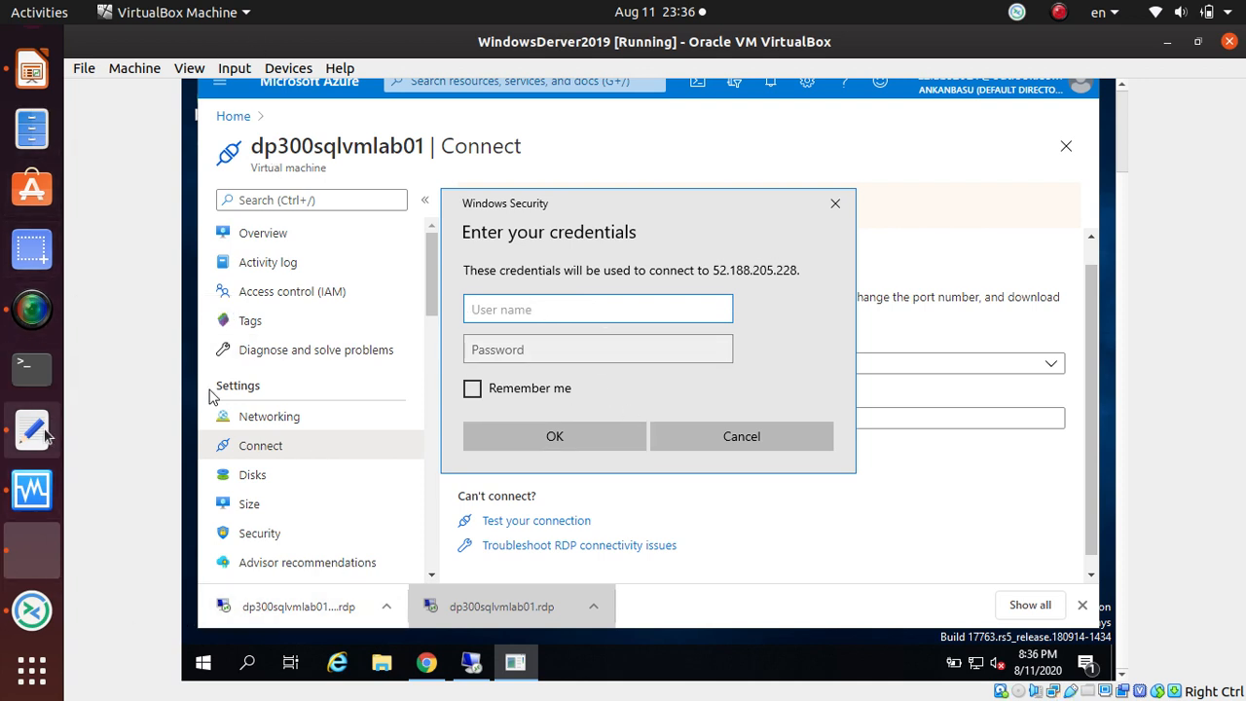
Bring up Remmina and move its window aside, then copy dp300sqlvmlab01's public IP address from its overview page in Firefox
left_click(27, 631)
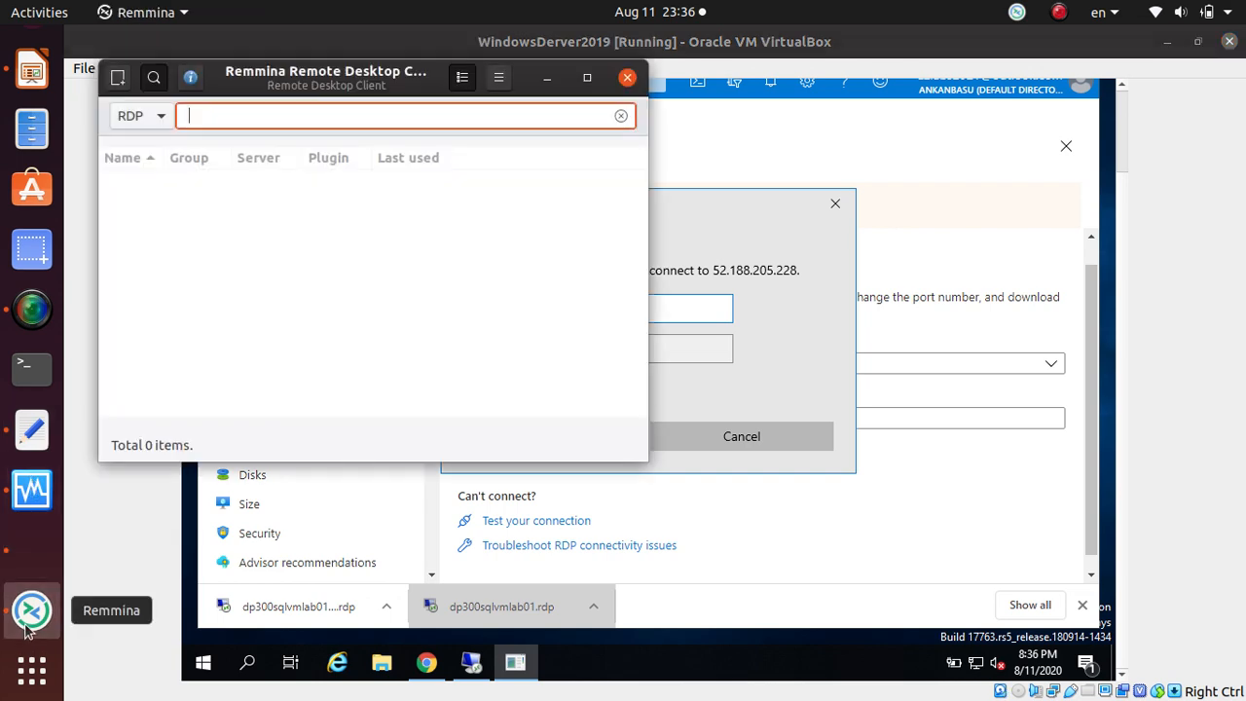
left_click_drag(329, 84, 805, 130)
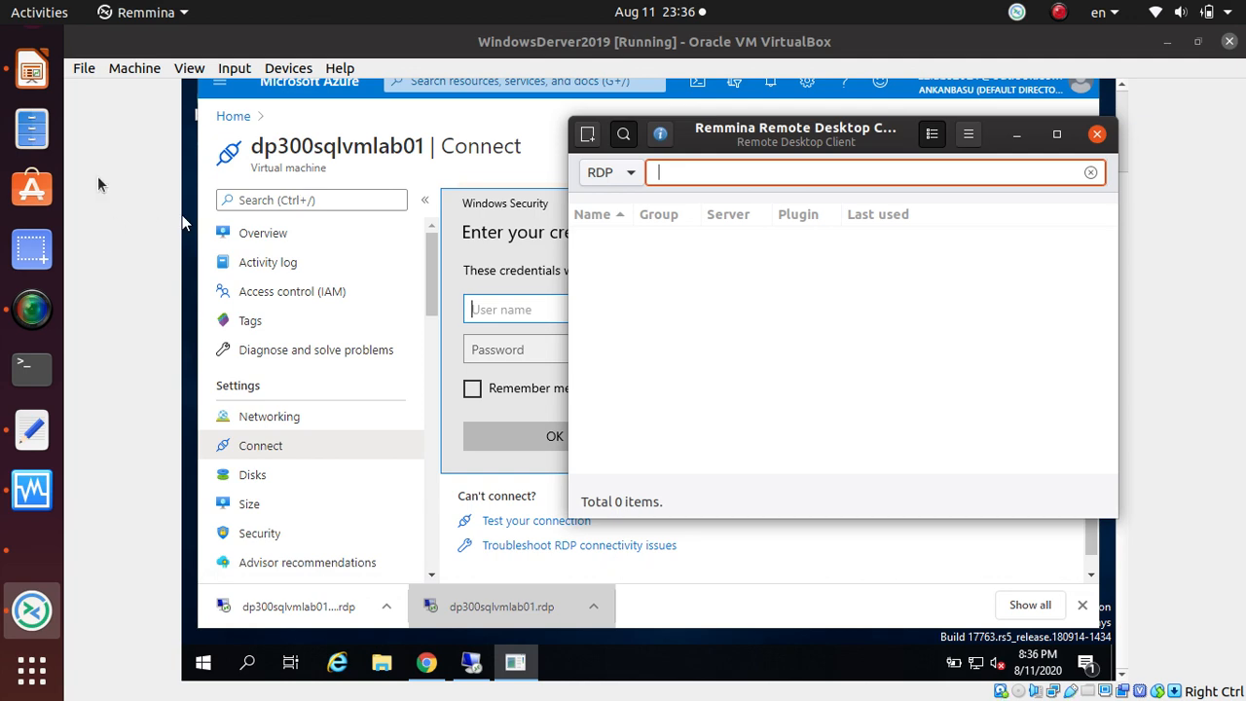
left_click(415, 405)
key("alt+Tab")
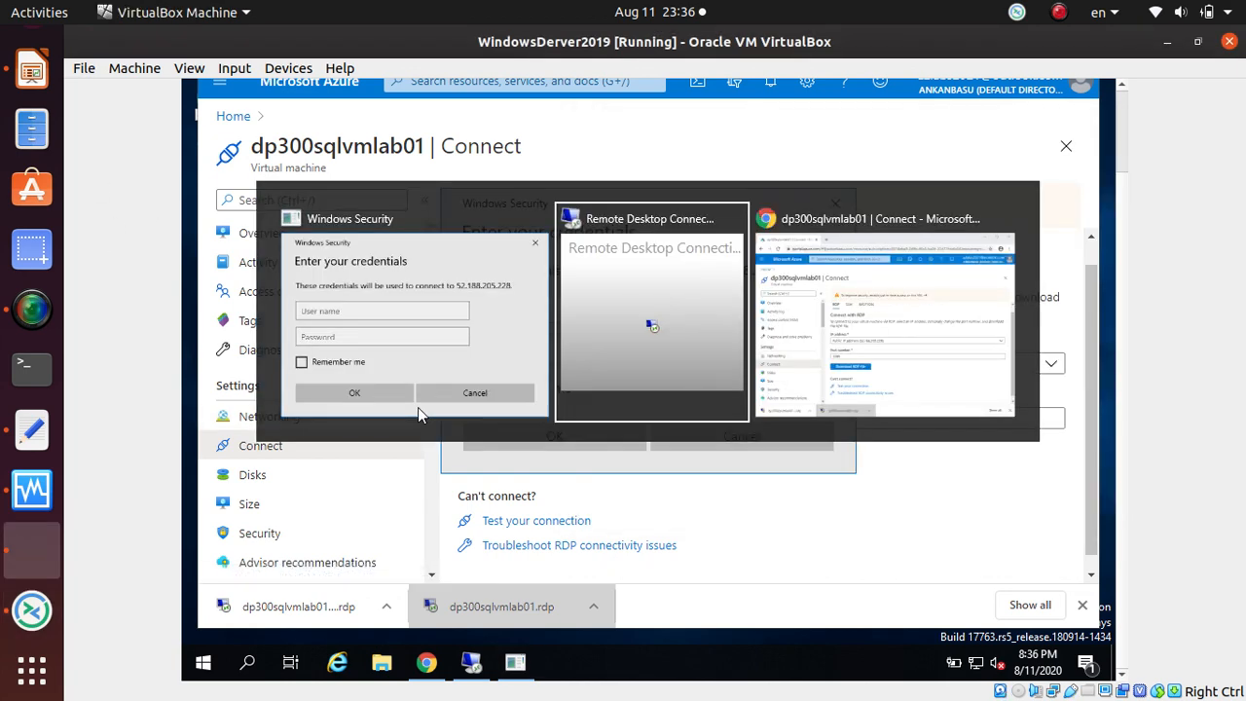
key("alt+Tab")
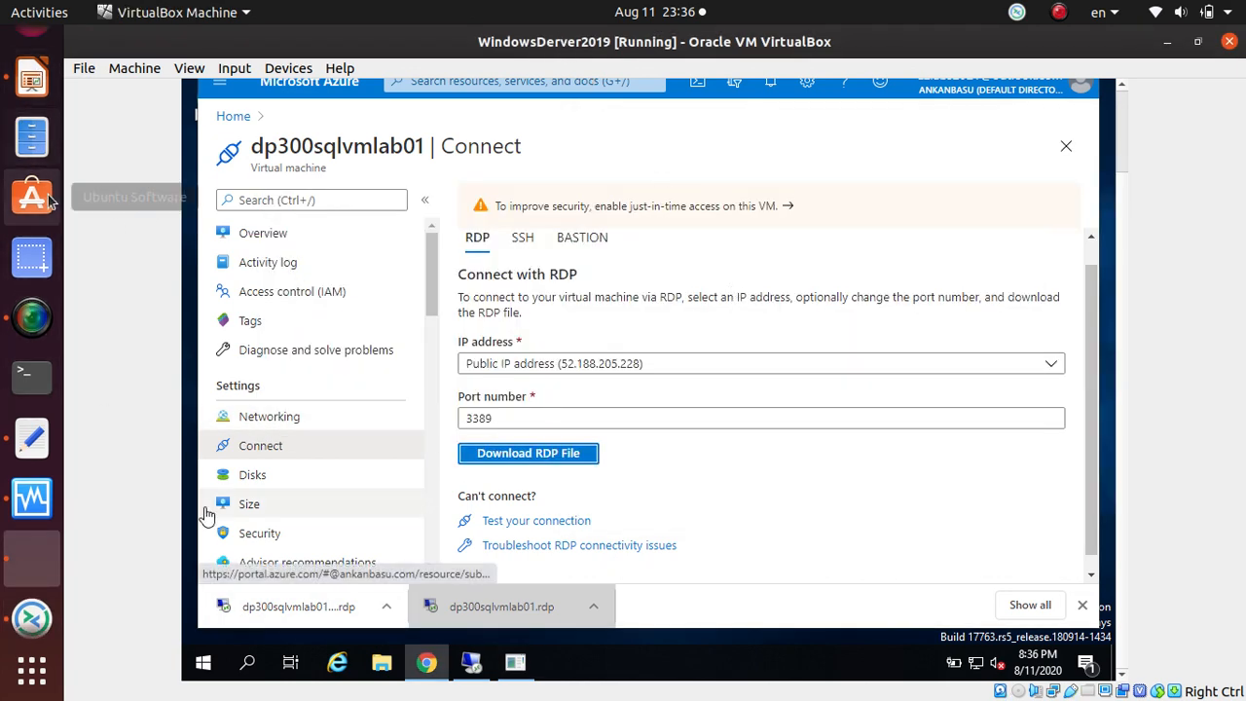
left_click(31, 55)
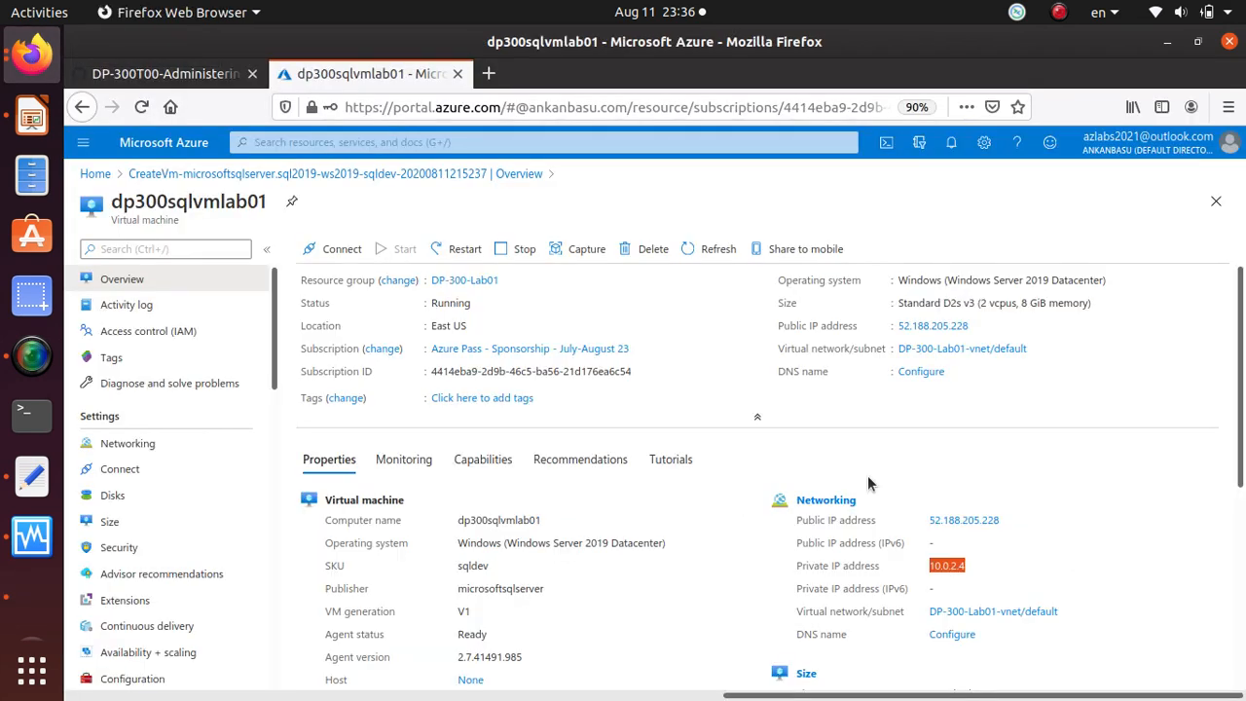
left_click(977, 326)
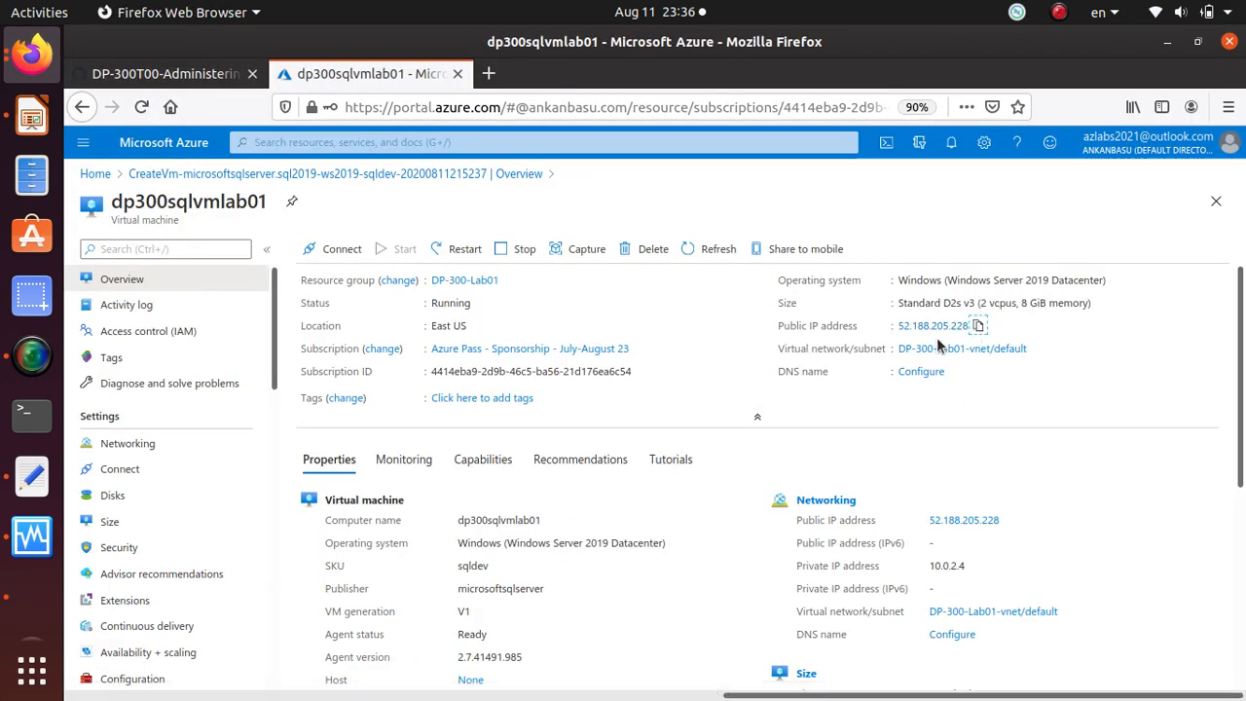
left_click(32, 596)
left_click(516, 663)
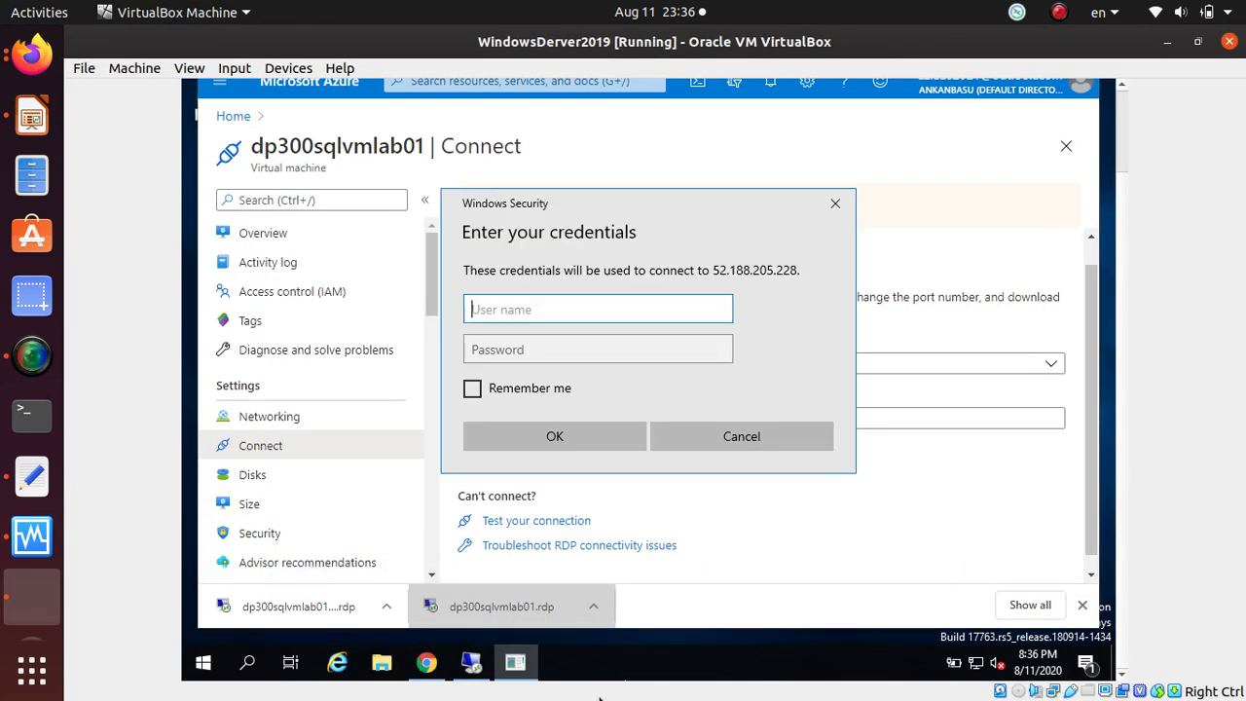
left_click(33, 535)
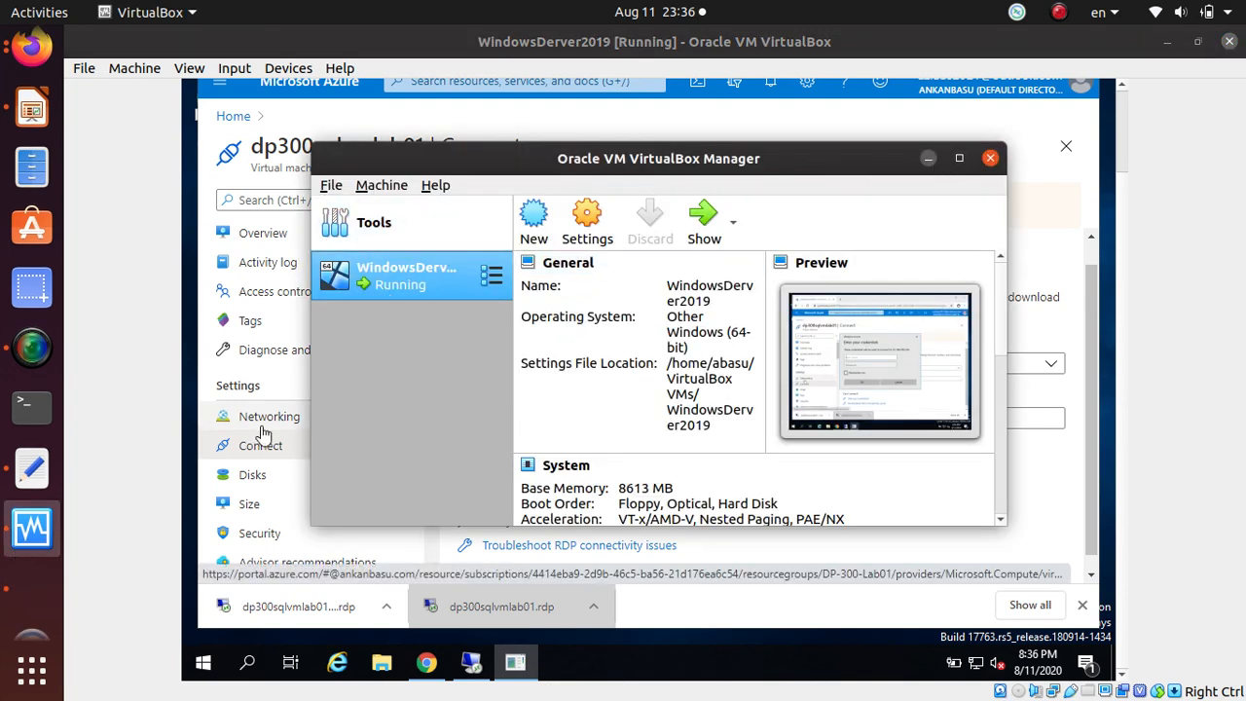
left_click(929, 158)
Switch to Remmina and start an RDP quick connection to 52.188.205.228
left_click(30, 616)
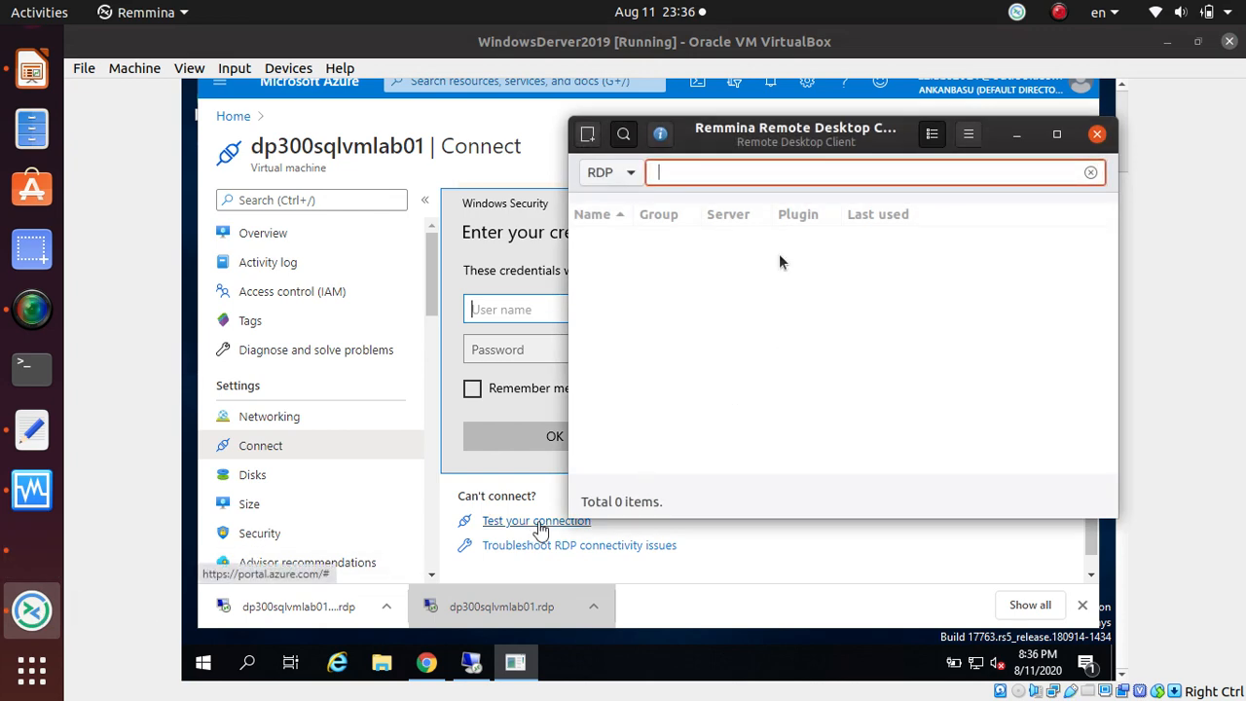
type("52.188.205.228")
key("Return")
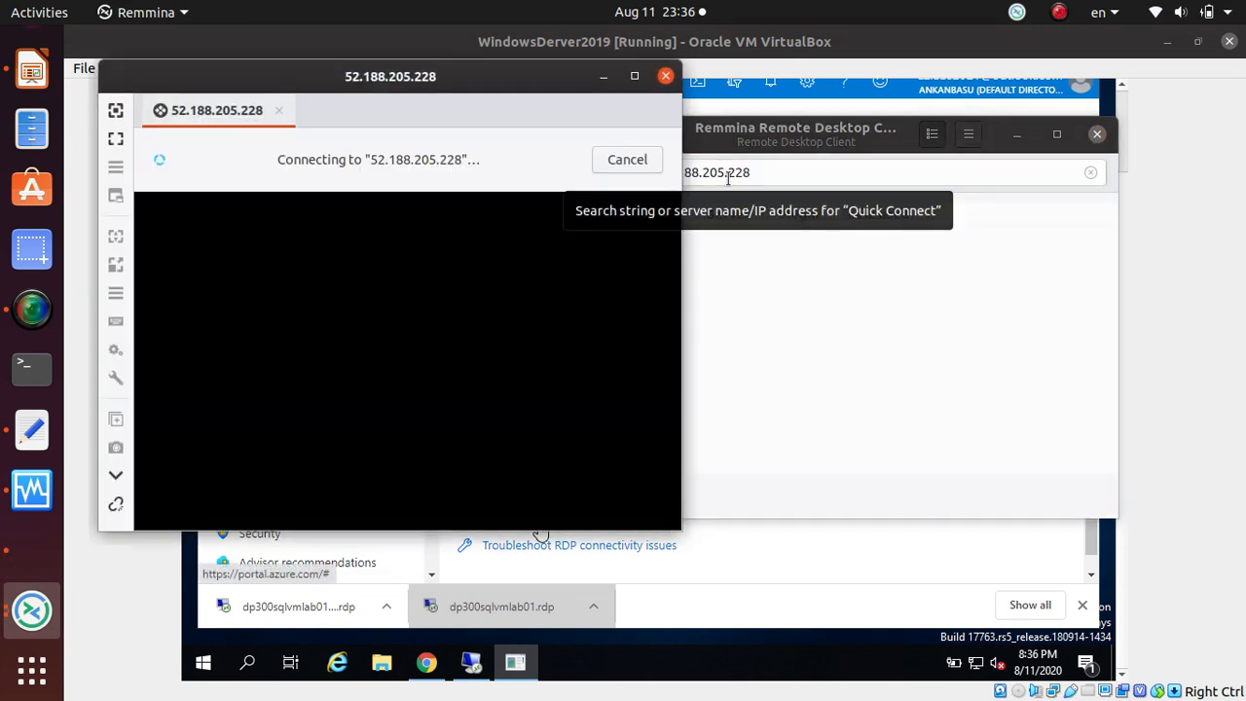
left_click(190, 309)
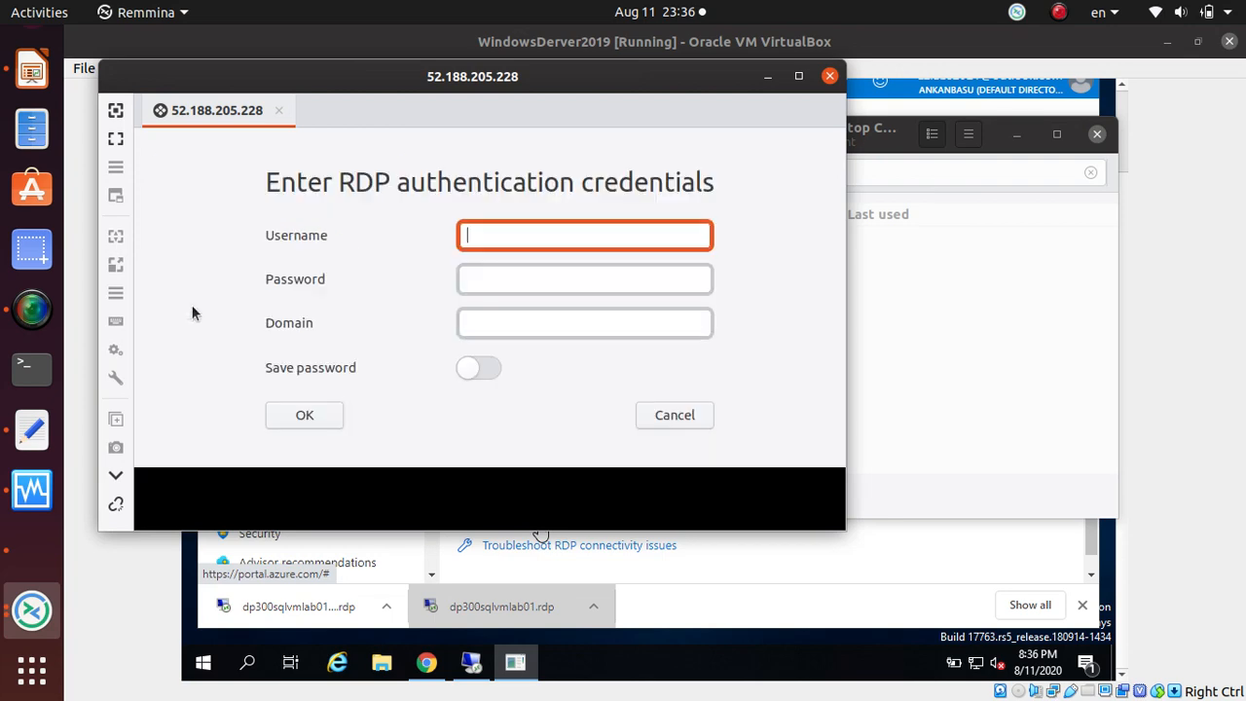
Copy the administrator username dp300sqlvmlab01admin from the text note into the RDP Username field for 52.188.205.228
left_click(32, 429)
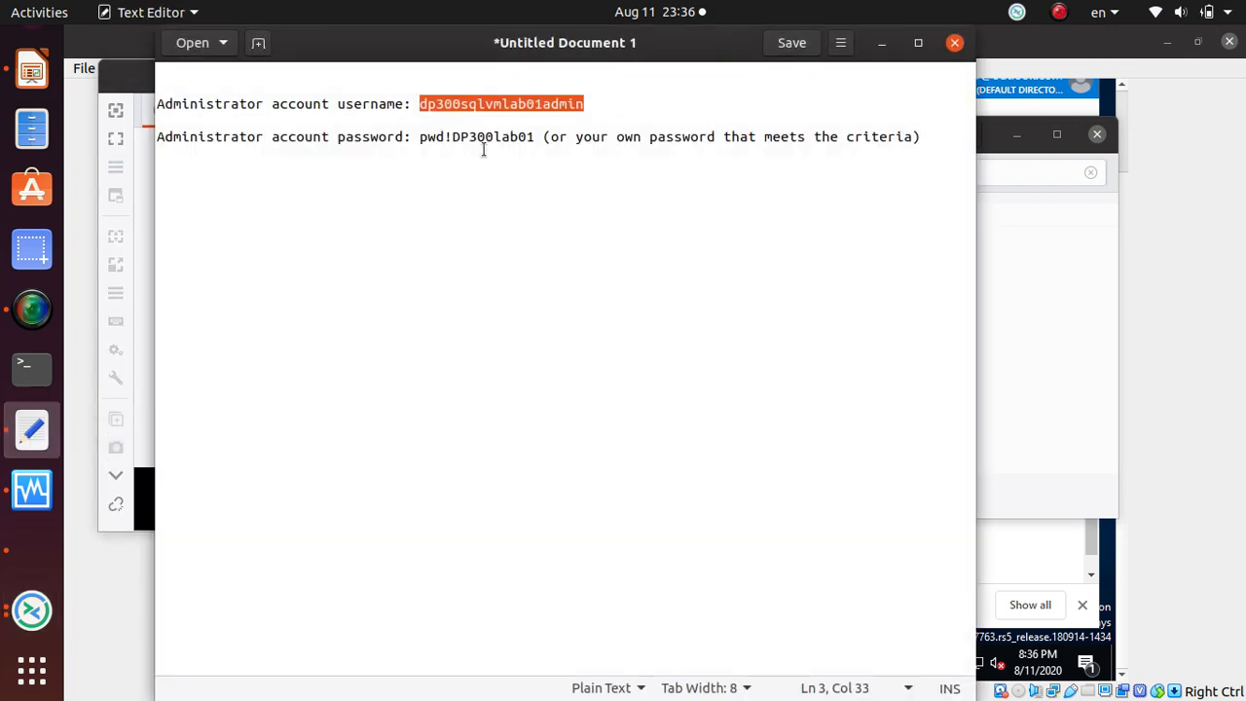
right_click(495, 112)
left_click(552, 190)
left_click(144, 329)
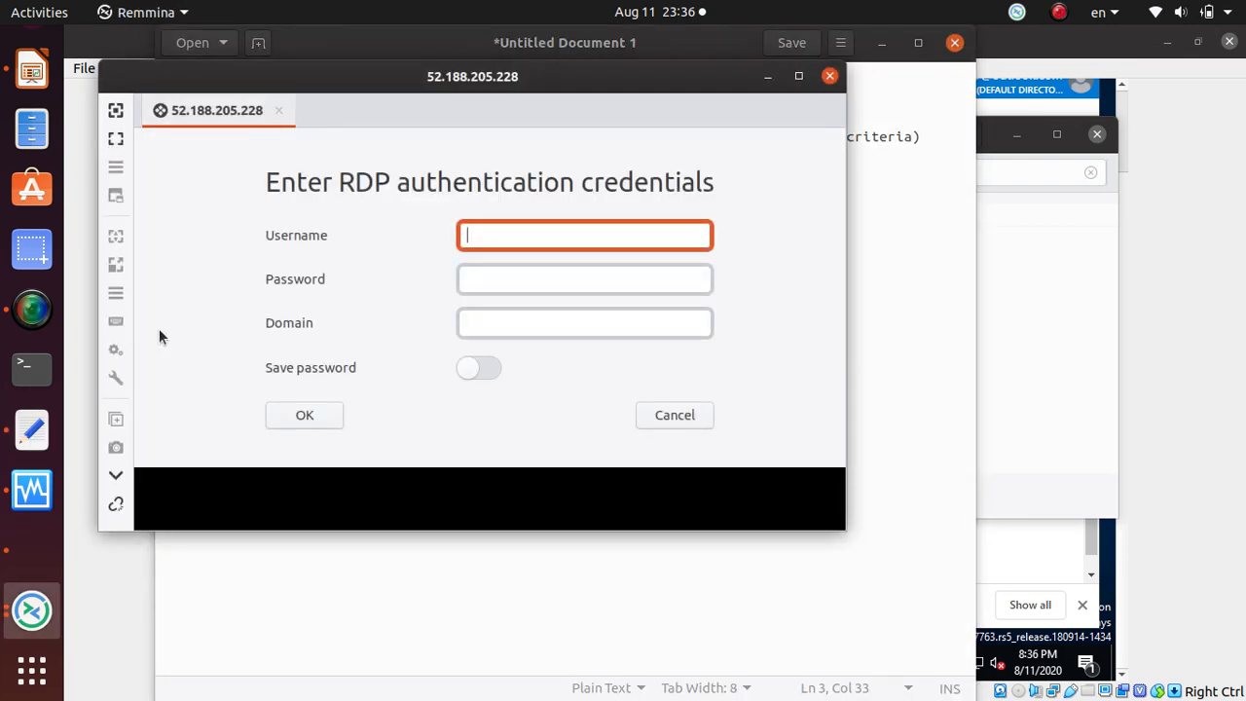
key("ctrl+v")
Copy the administrator account password from the text note into the RDP Password field and connect to the virtual machine
left_click(500, 278)
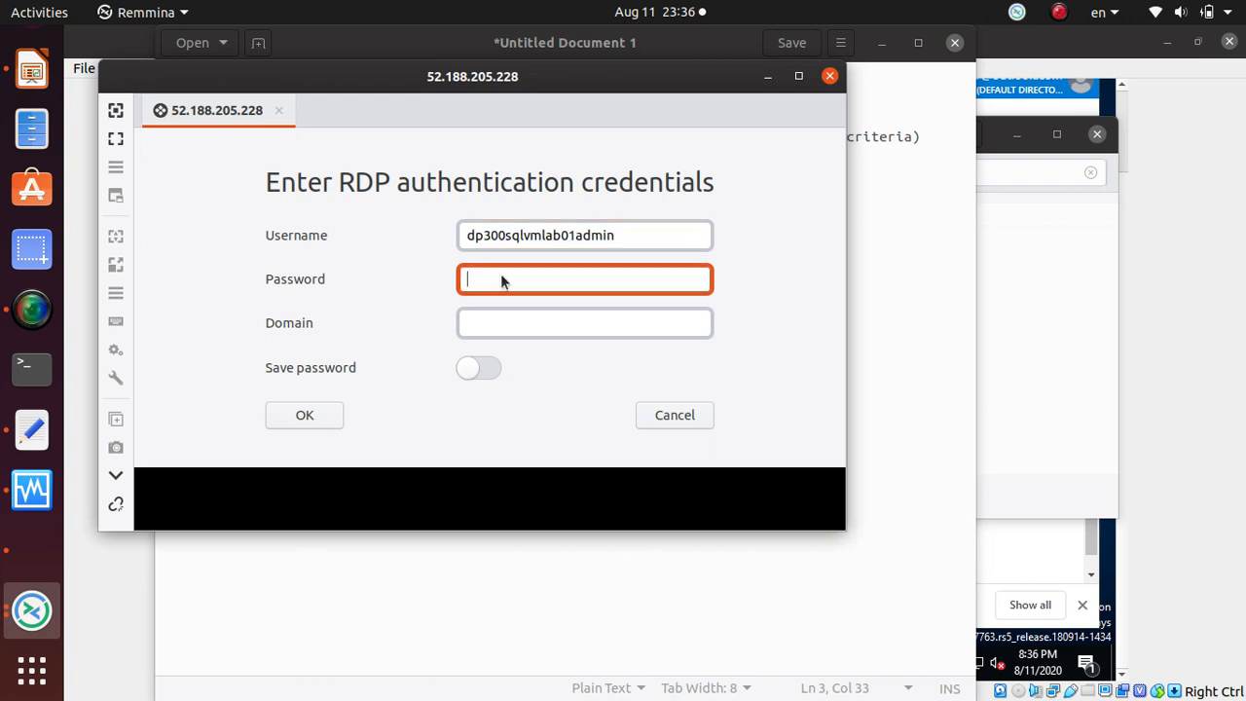
key("alt+Tab")
left_click_drag(533, 137, 429, 139)
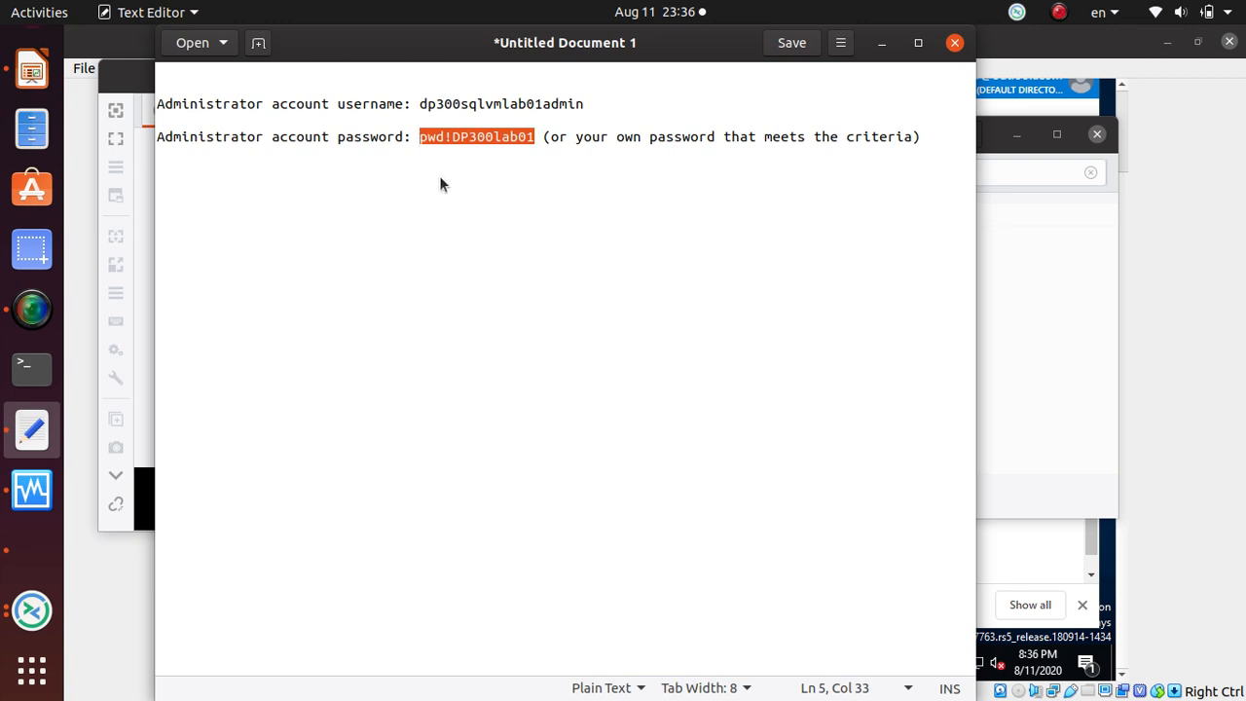
key("alt+Tab")
key("ctrl+v")
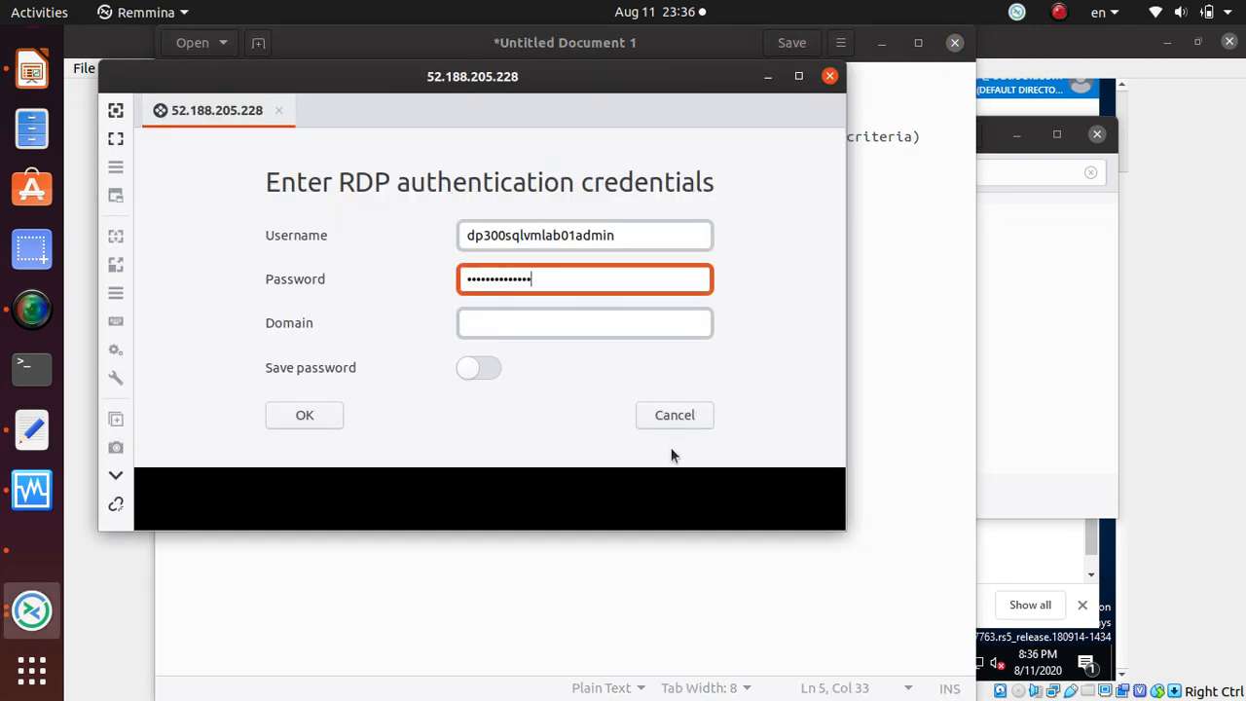
left_click(304, 416)
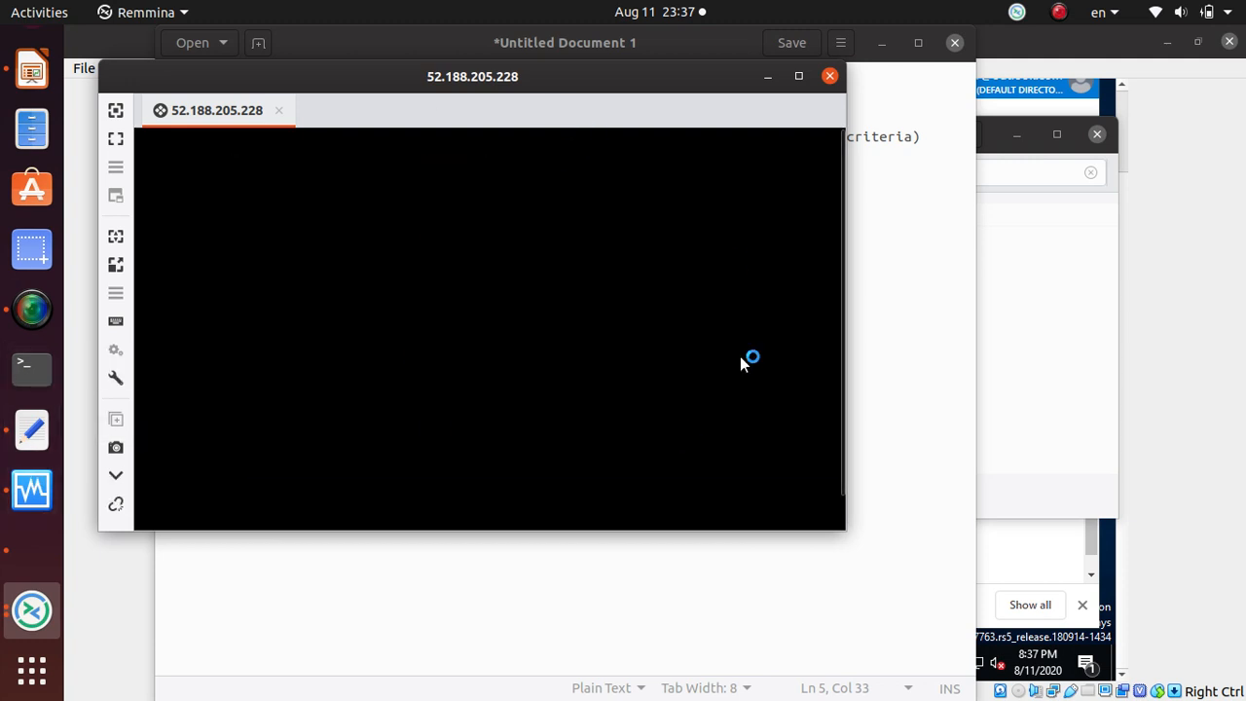
Allow the remote server to be discoverable on the network, dismiss the Windows Admin Center message, and maximize the remote desktop window
left_click_drag(549, 78, 638, 172)
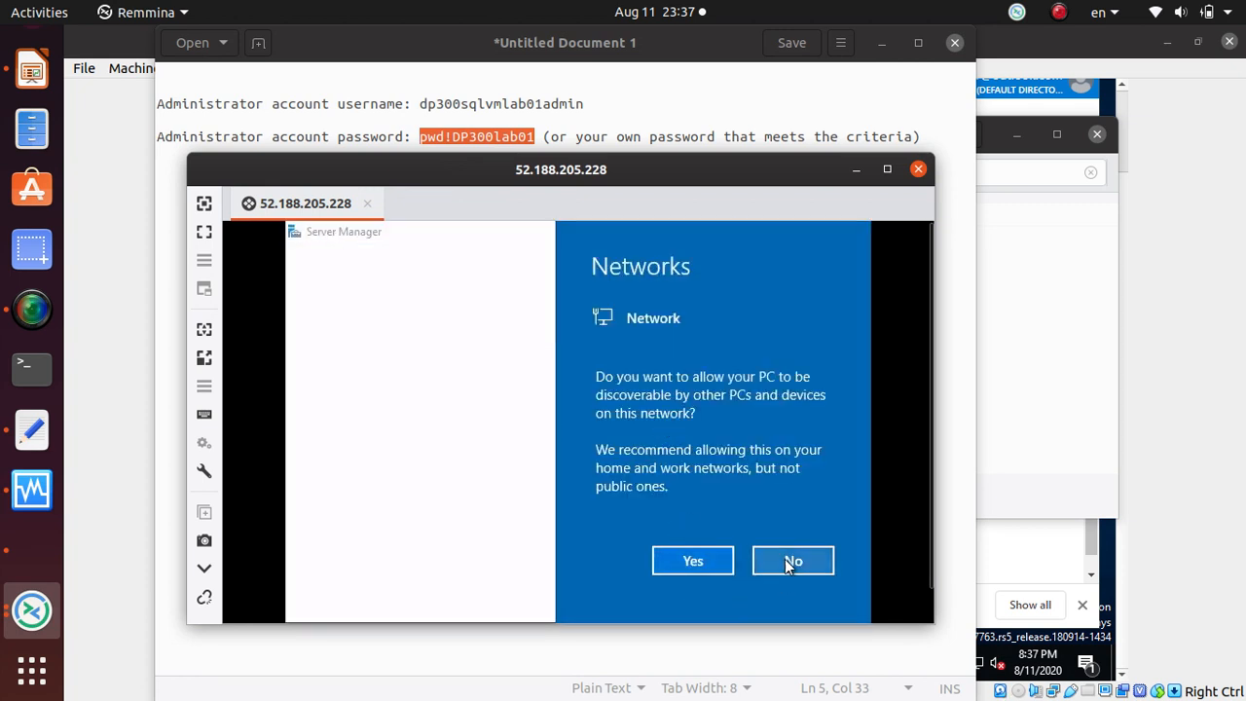
left_click(709, 565)
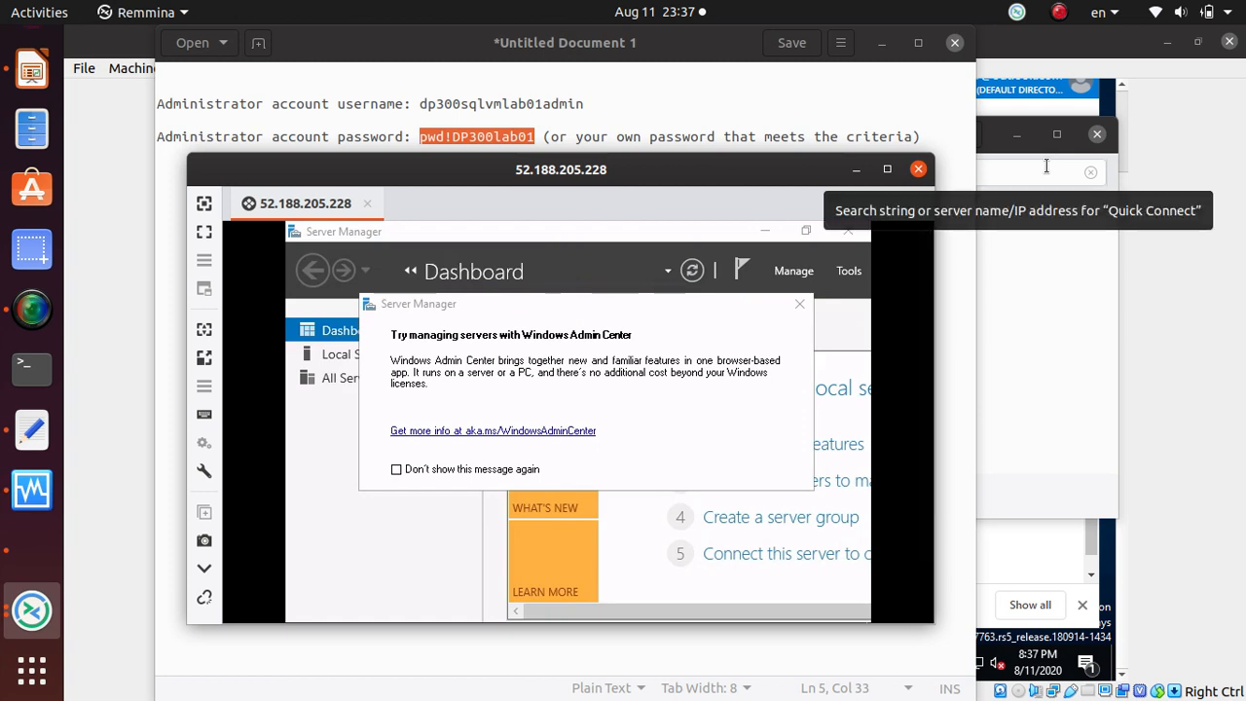
left_click(799, 304)
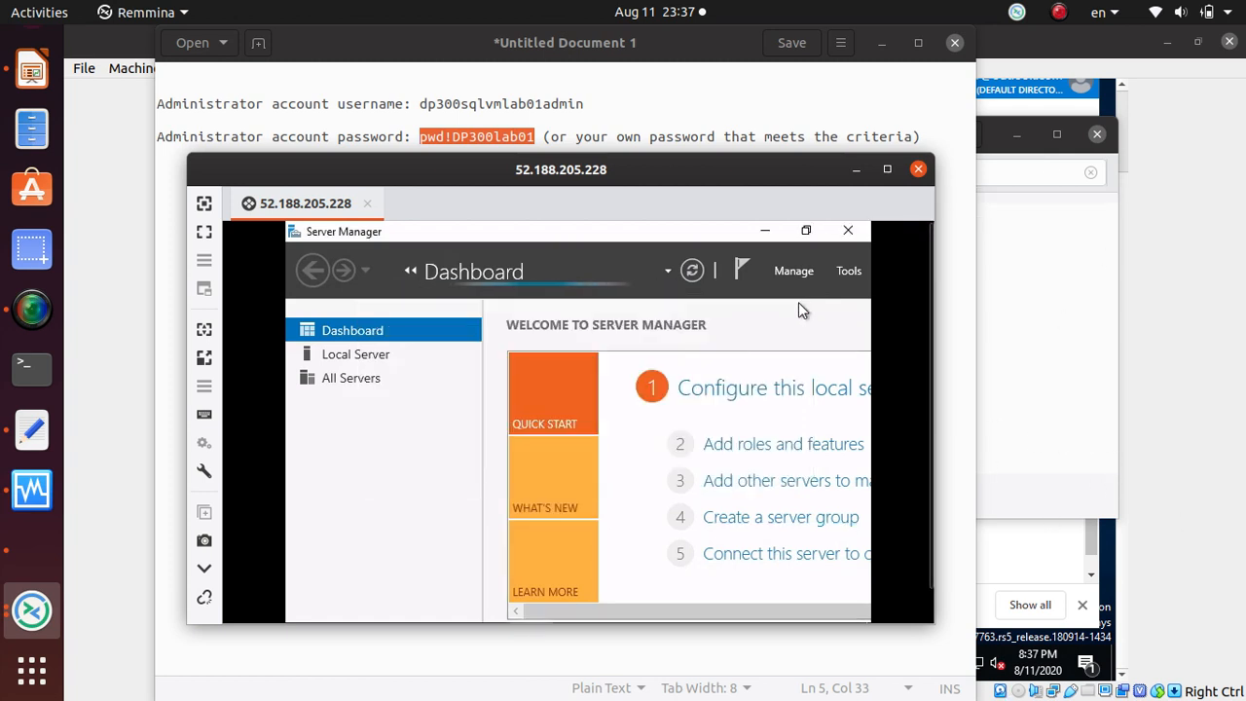
left_click(887, 170)
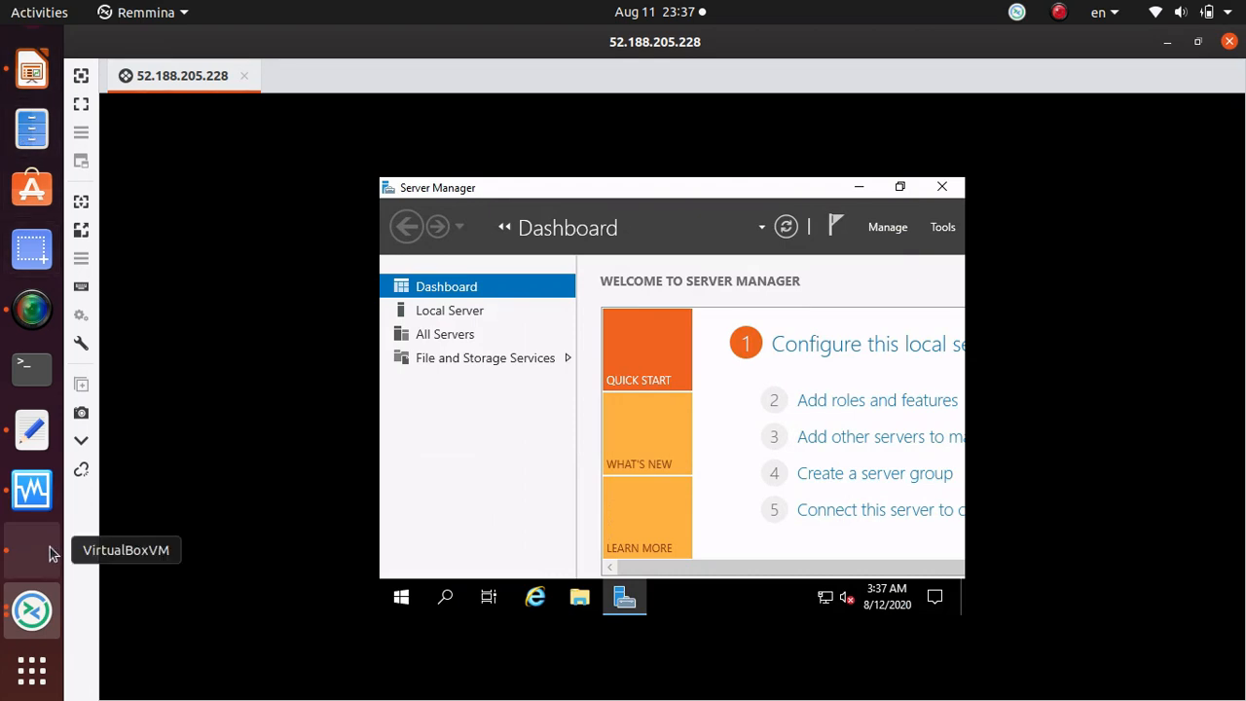
Switch to Firefox and review the Task 1 lab instructions for connecting to the virtual machine, from step 1 through step 7
left_click(27, 61)
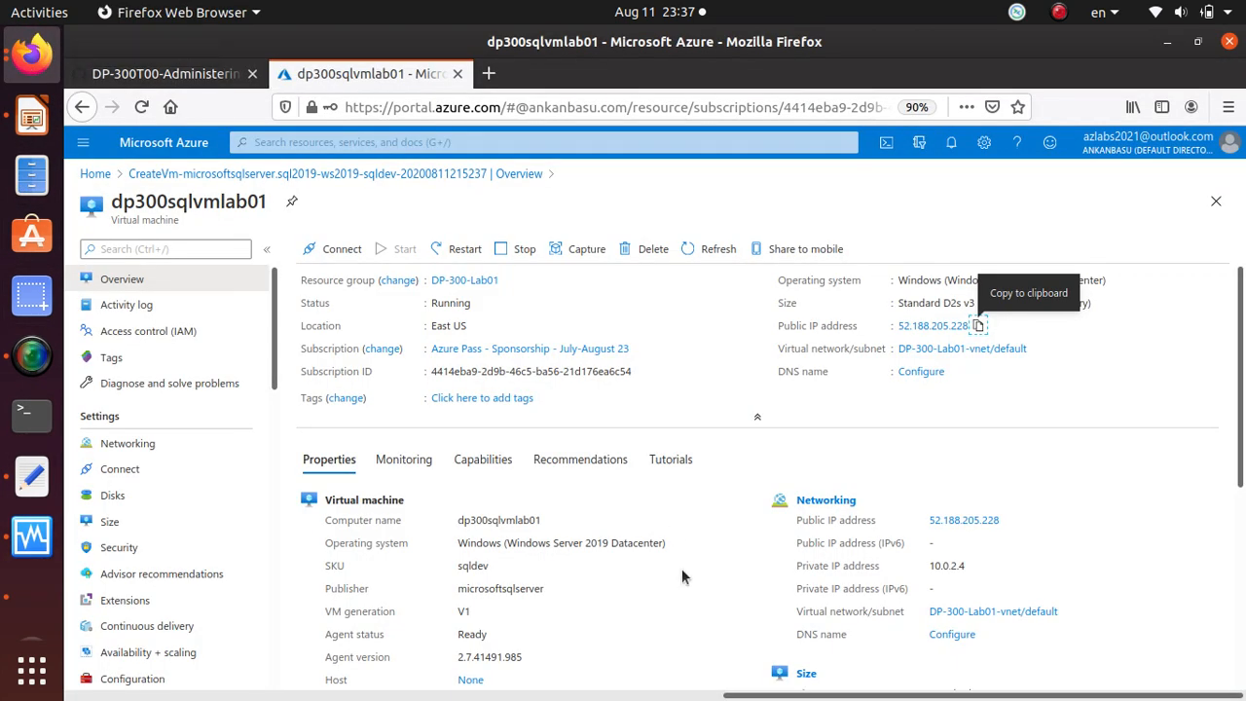
left_click(146, 76)
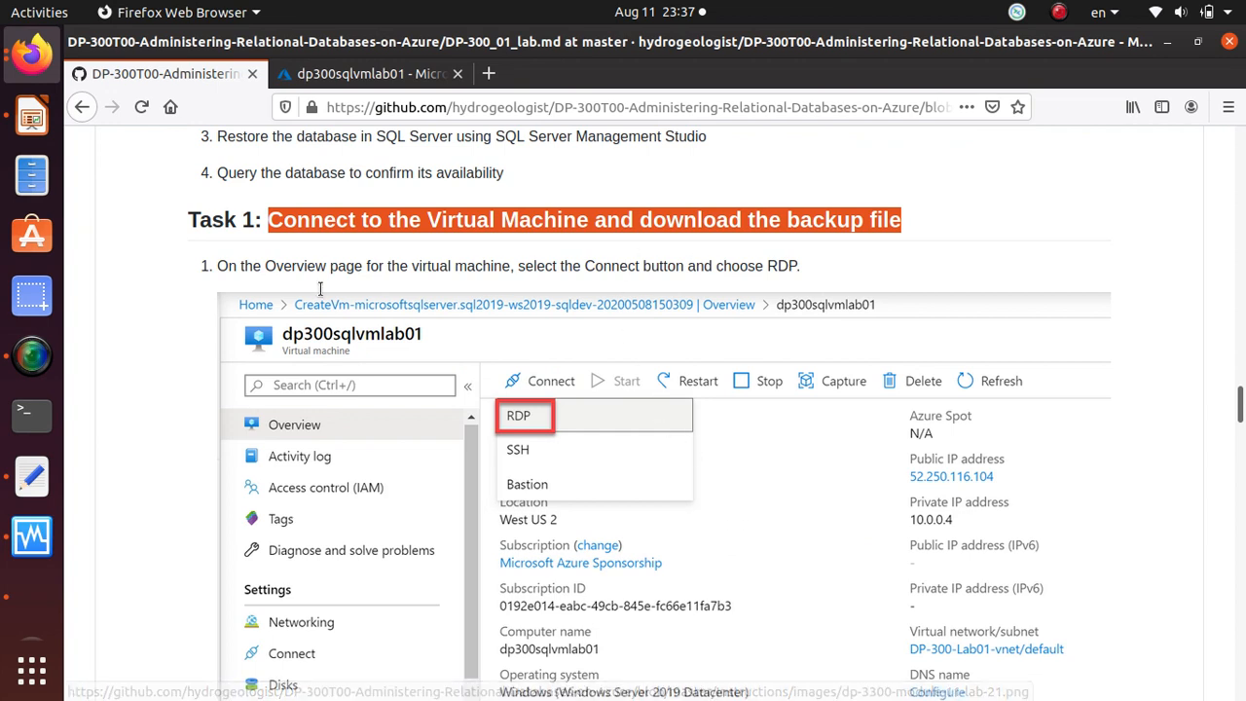
triple_click(643, 267)
scroll(716, 571, "down", 1)
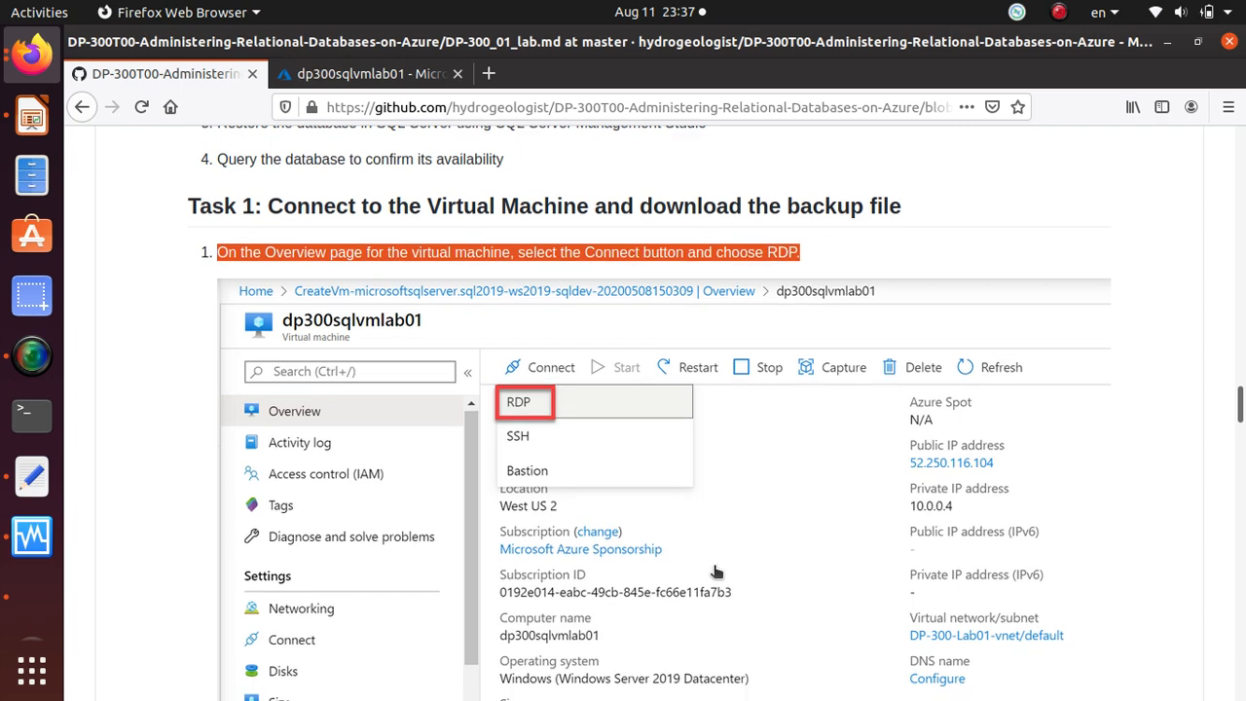
scroll(720, 564, "down", 6)
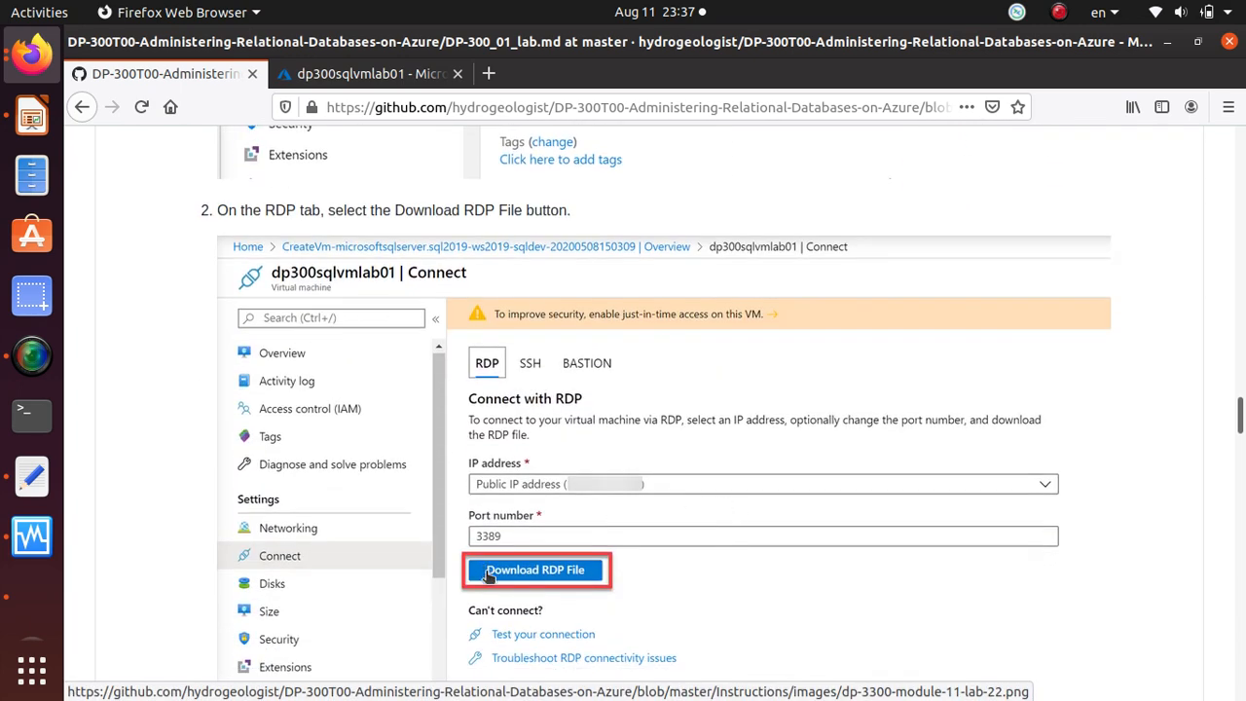
scroll(774, 360, "down", 13)
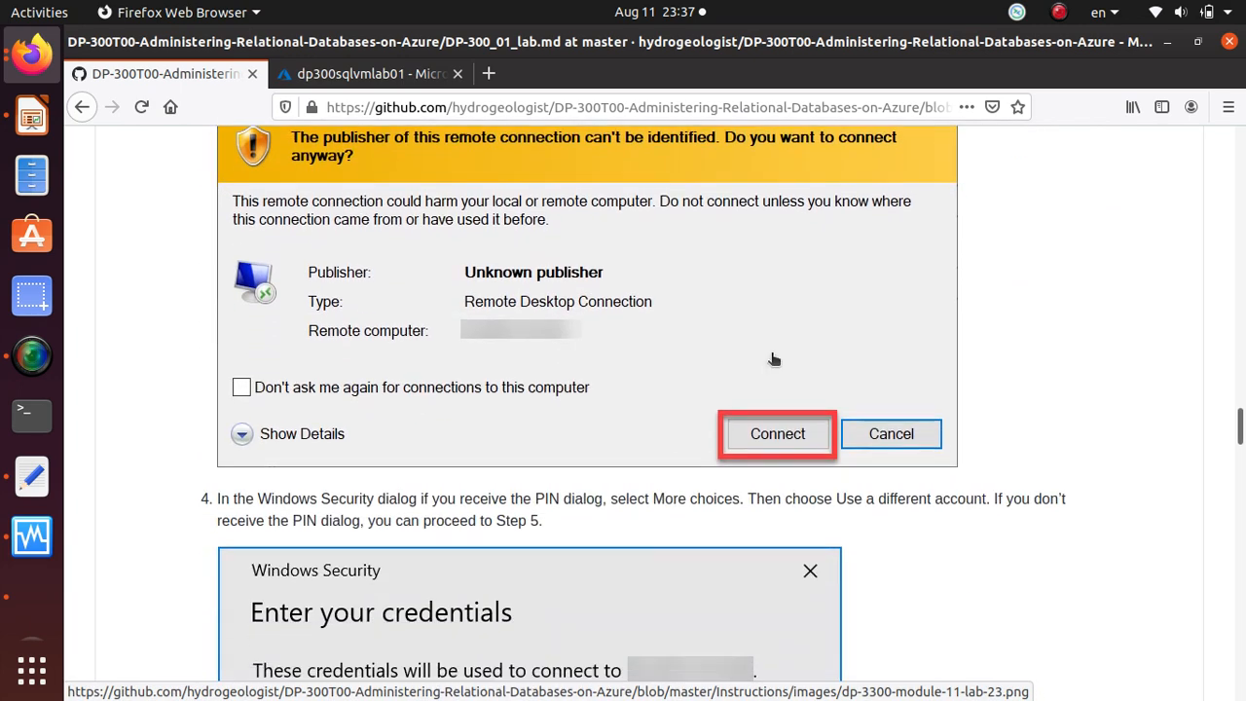
scroll(409, 535, "down", 5)
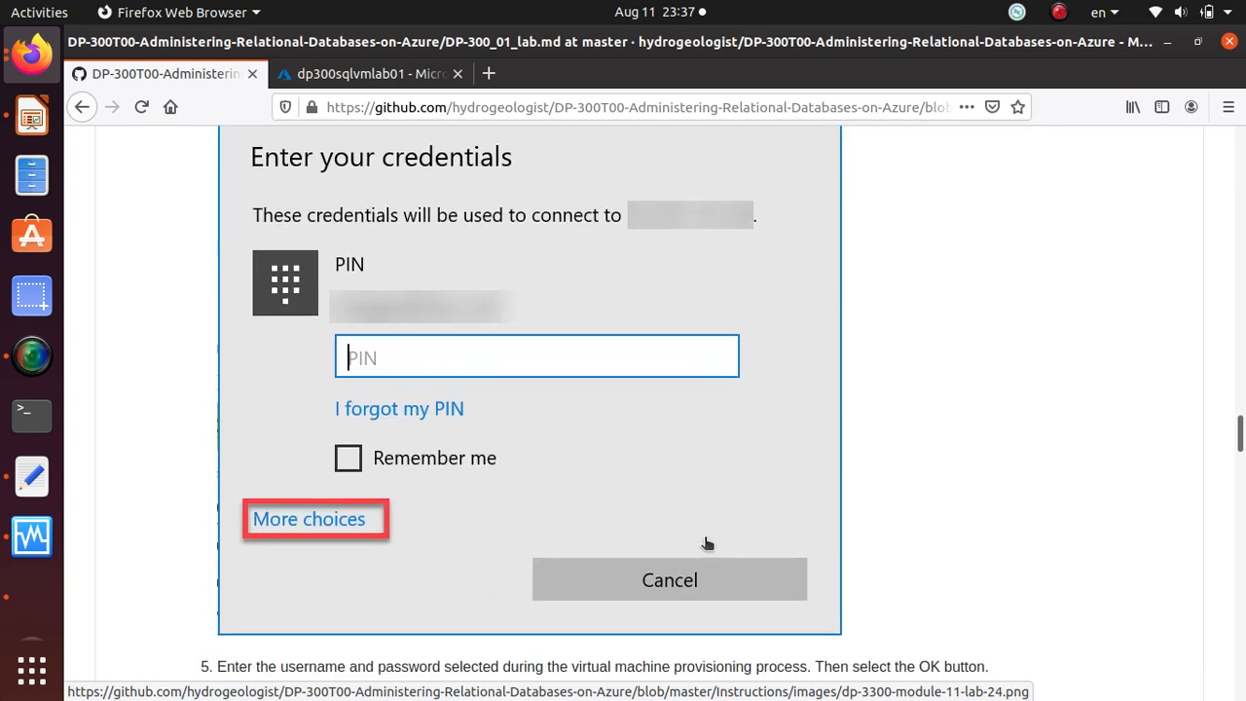
scroll(707, 540, "down", 5)
scroll(709, 534, "down", 2)
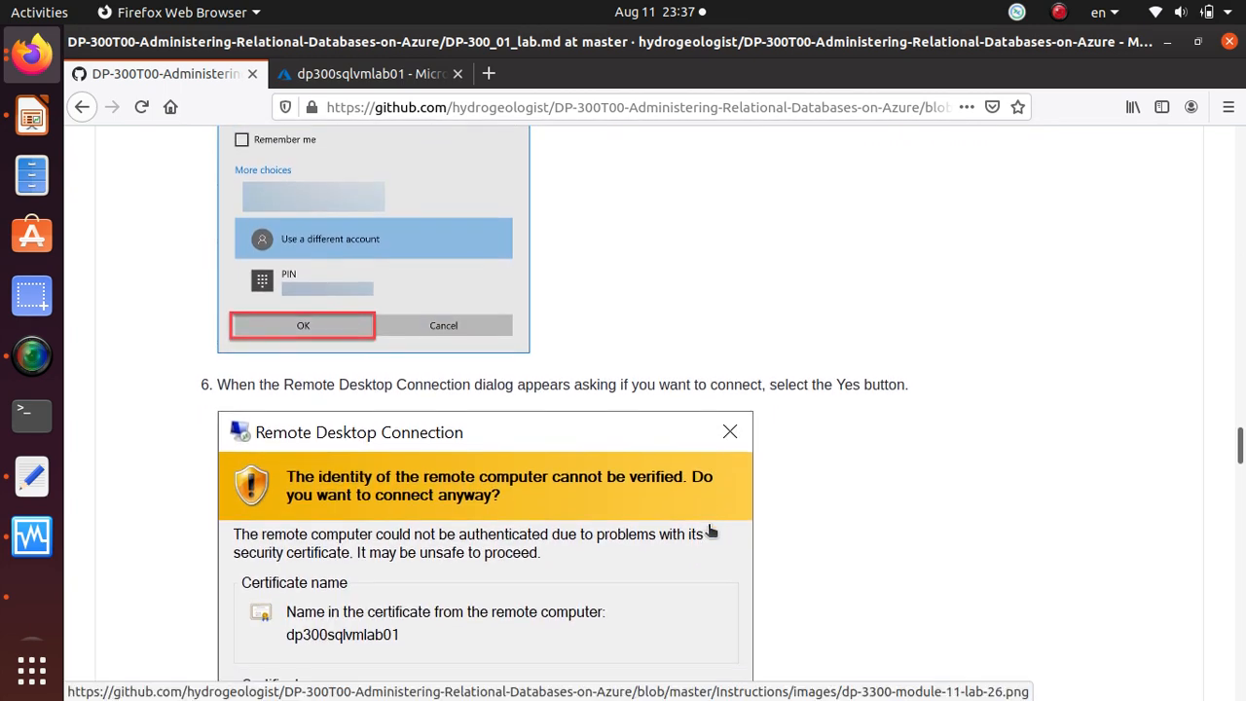
scroll(710, 526, "down", 2)
scroll(712, 521, "down", 4)
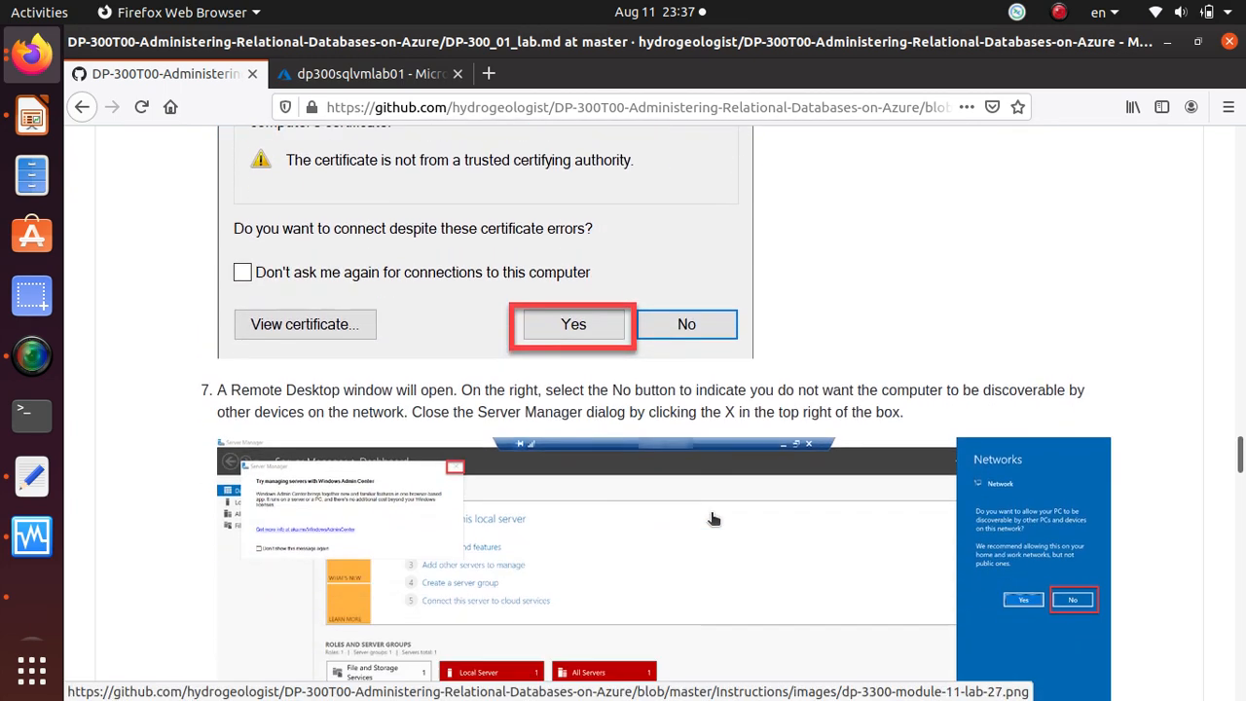
scroll(713, 519, "down", 4)
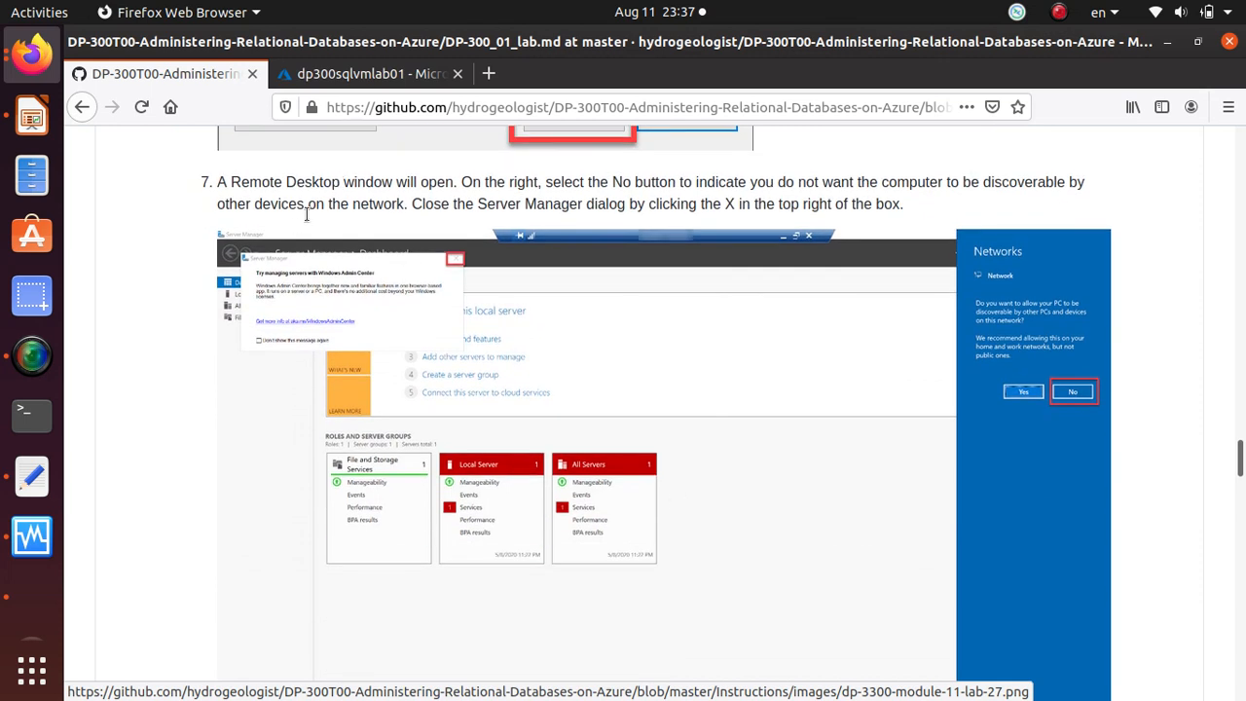
Read lab step 7 on network discovery and Server Manager against the remote session, and continue to step 8
left_click_drag(224, 182, 912, 206)
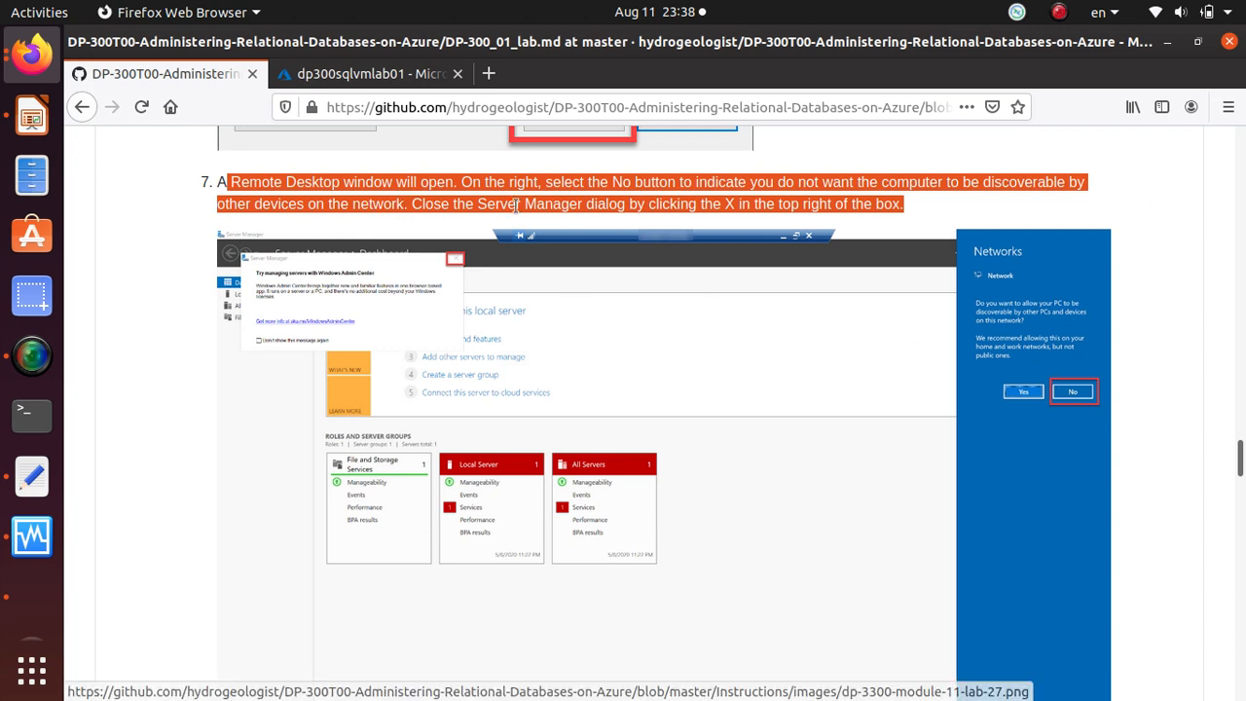
scroll(818, 230, "down", 2)
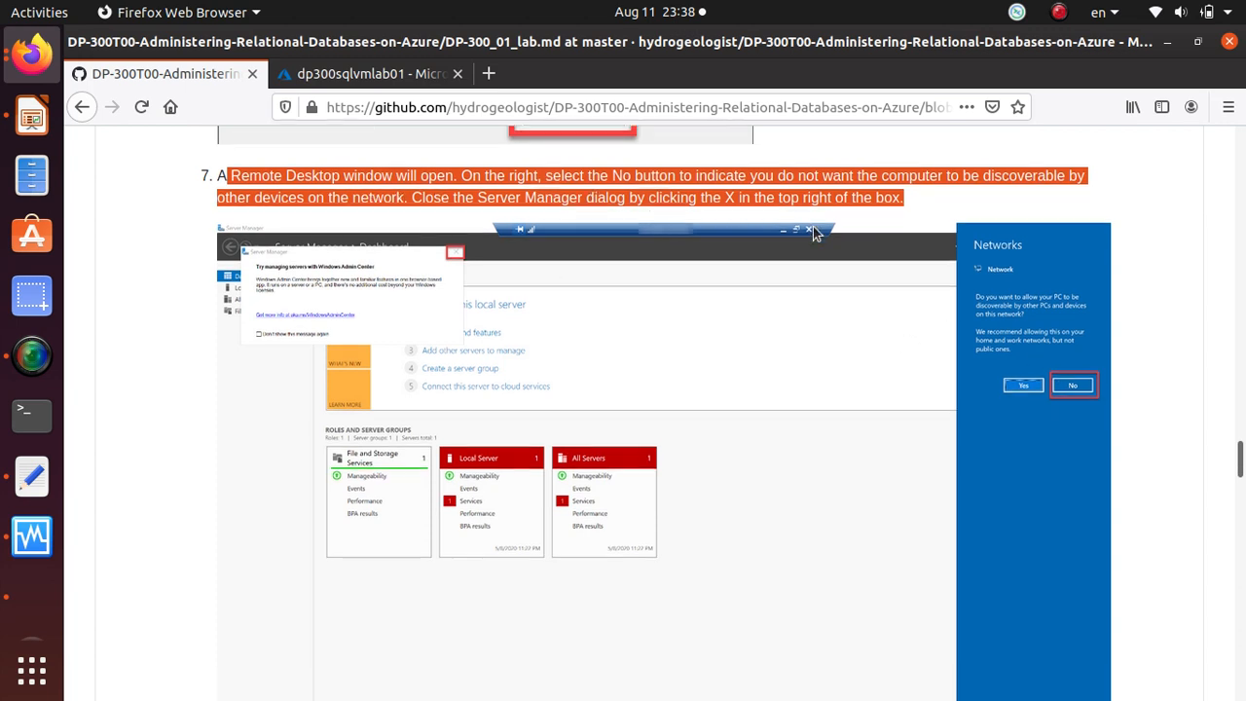
key("alt+Tab")
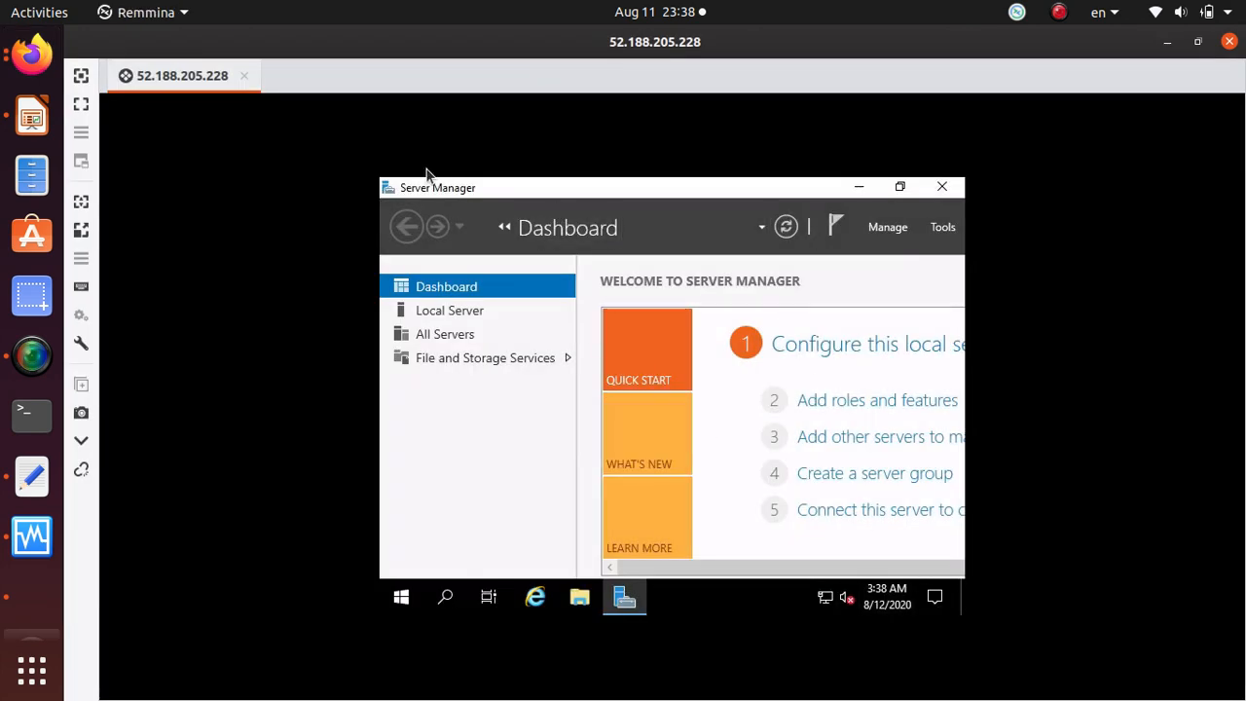
key("alt+Tab")
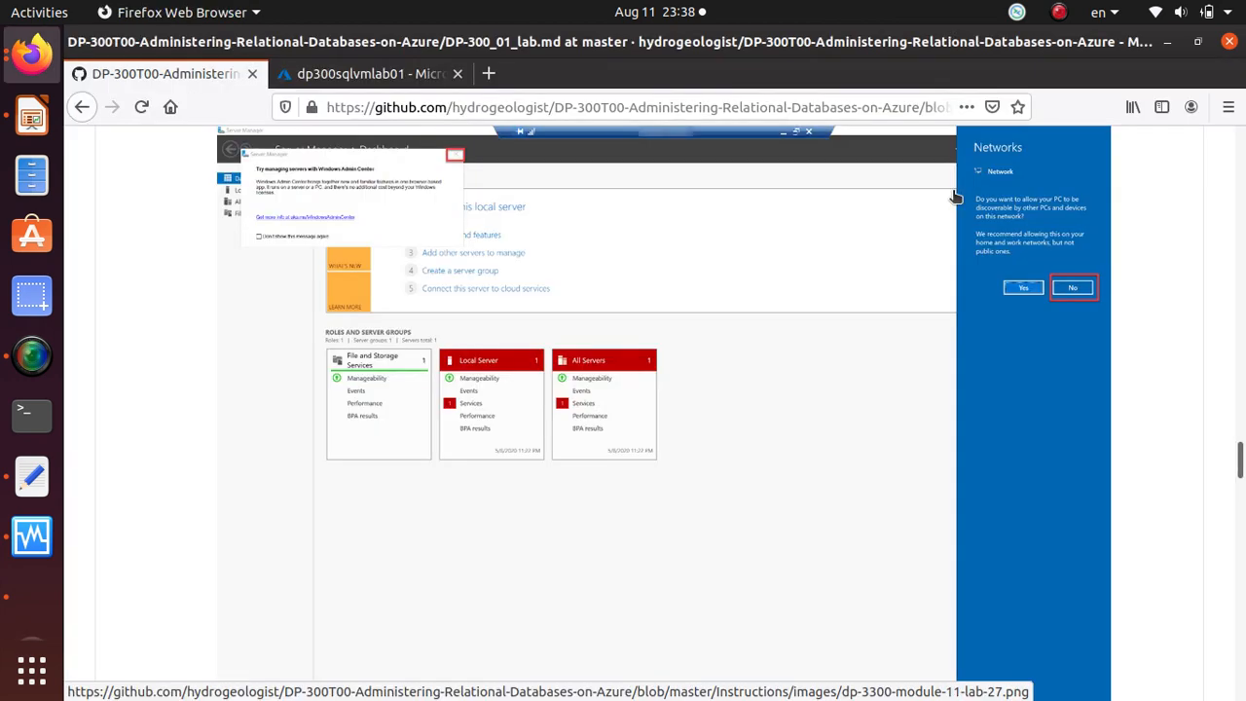
scroll(887, 364, "up", 2)
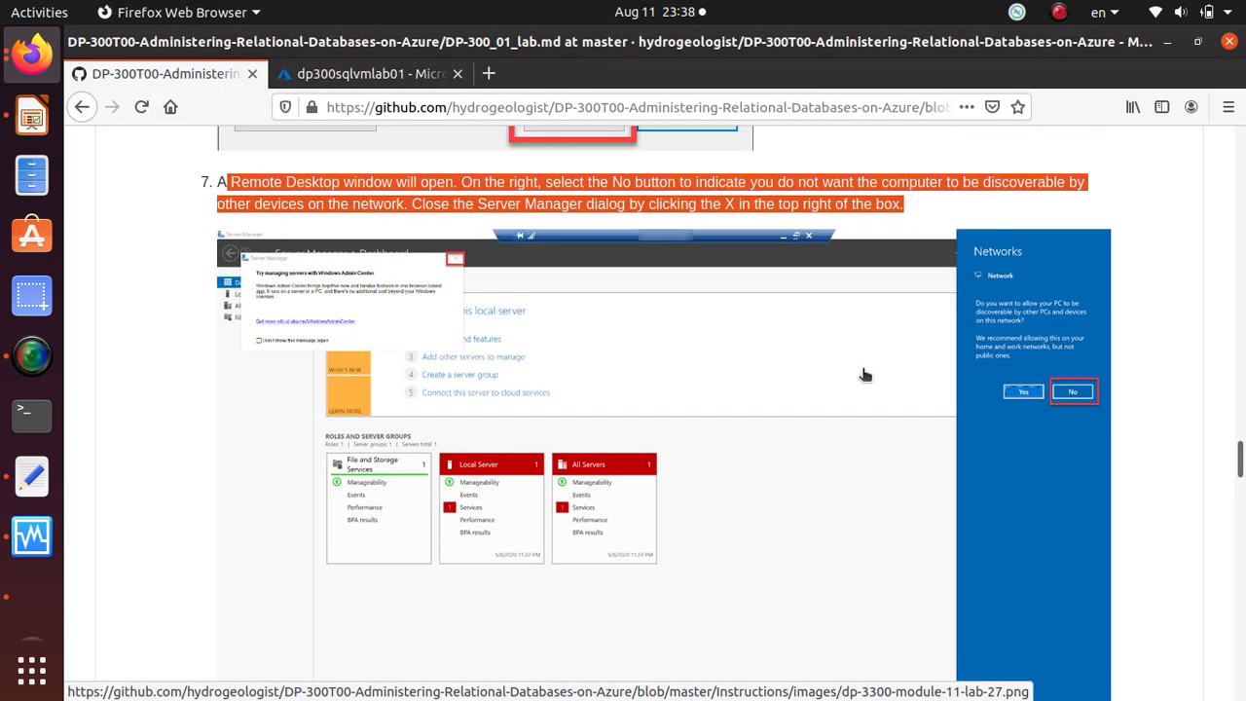
scroll(620, 218, "down", 9)
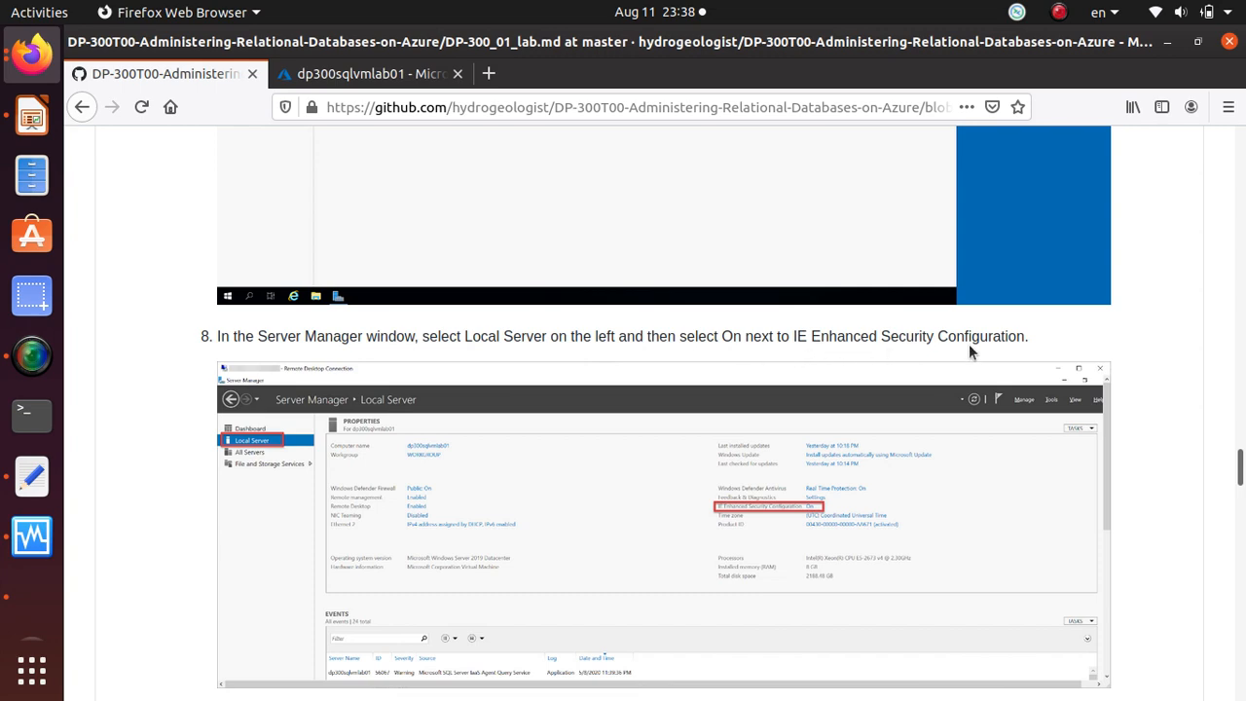
In the remote Server Manager, turn off IE Enhanced Security Configuration for Administrators in the Local Server properties
key("alt+Tab")
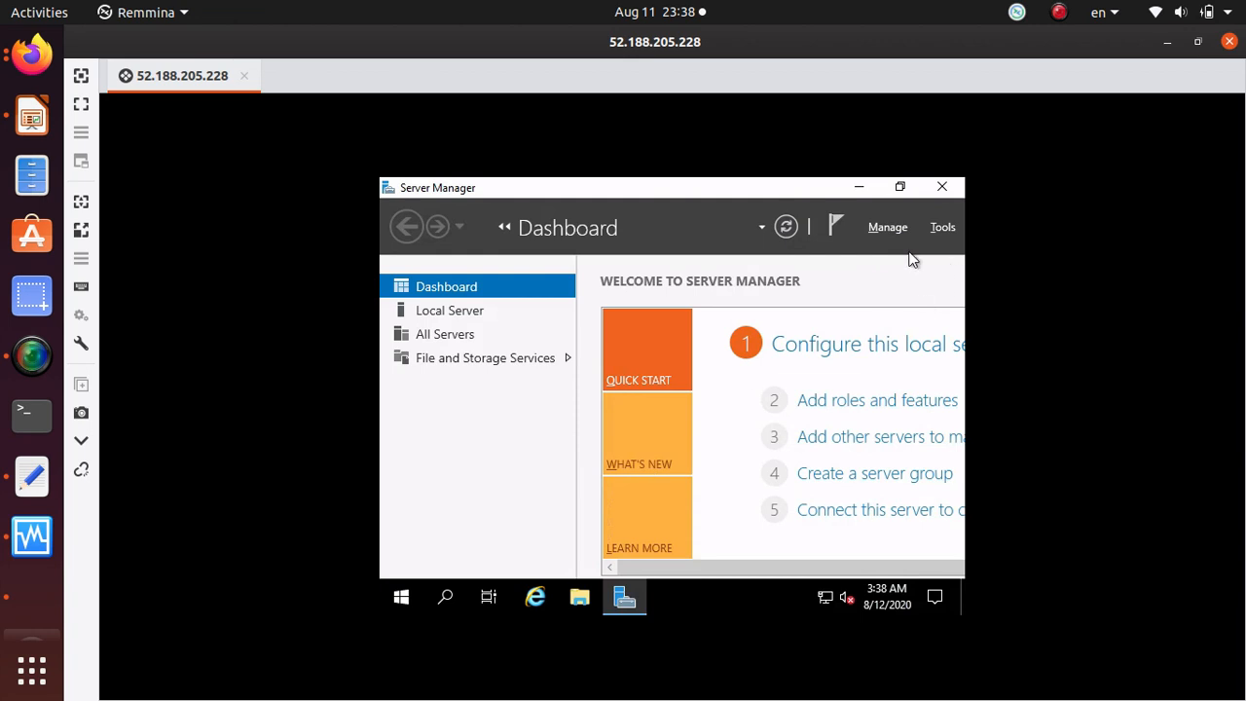
left_click(455, 311)
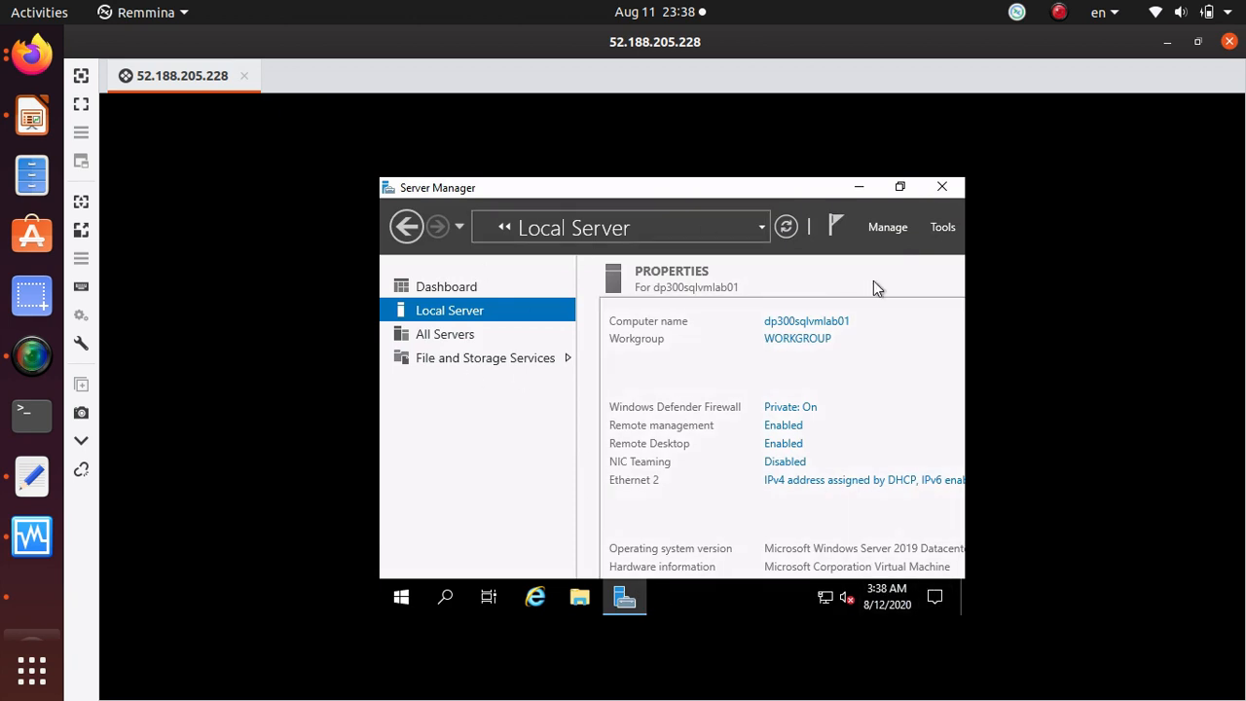
left_click(899, 187)
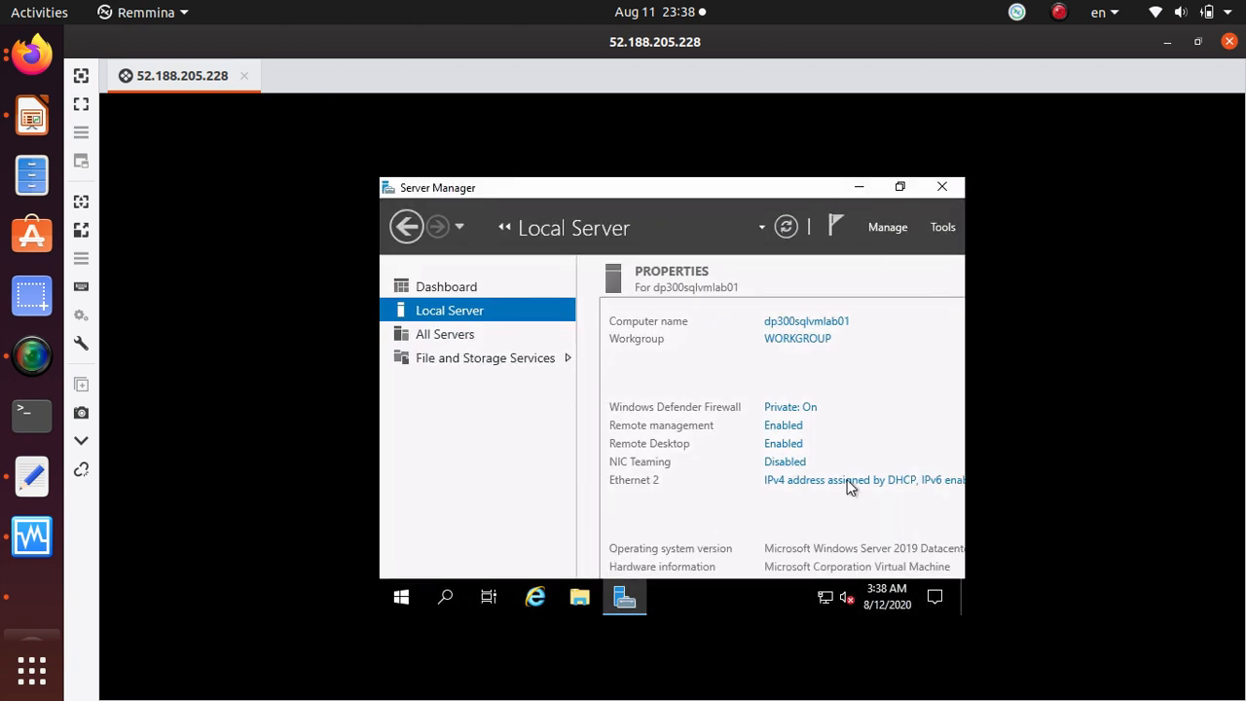
scroll(884, 419, "down", 1)
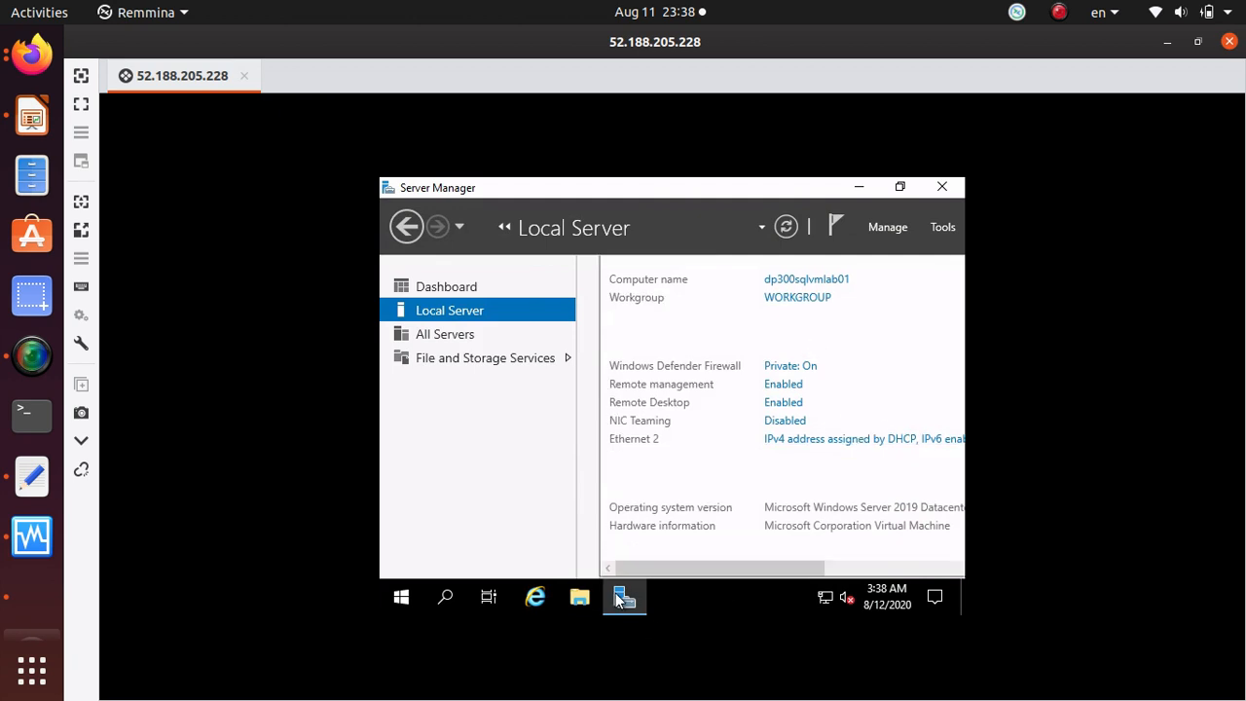
left_click_drag(675, 570, 851, 568)
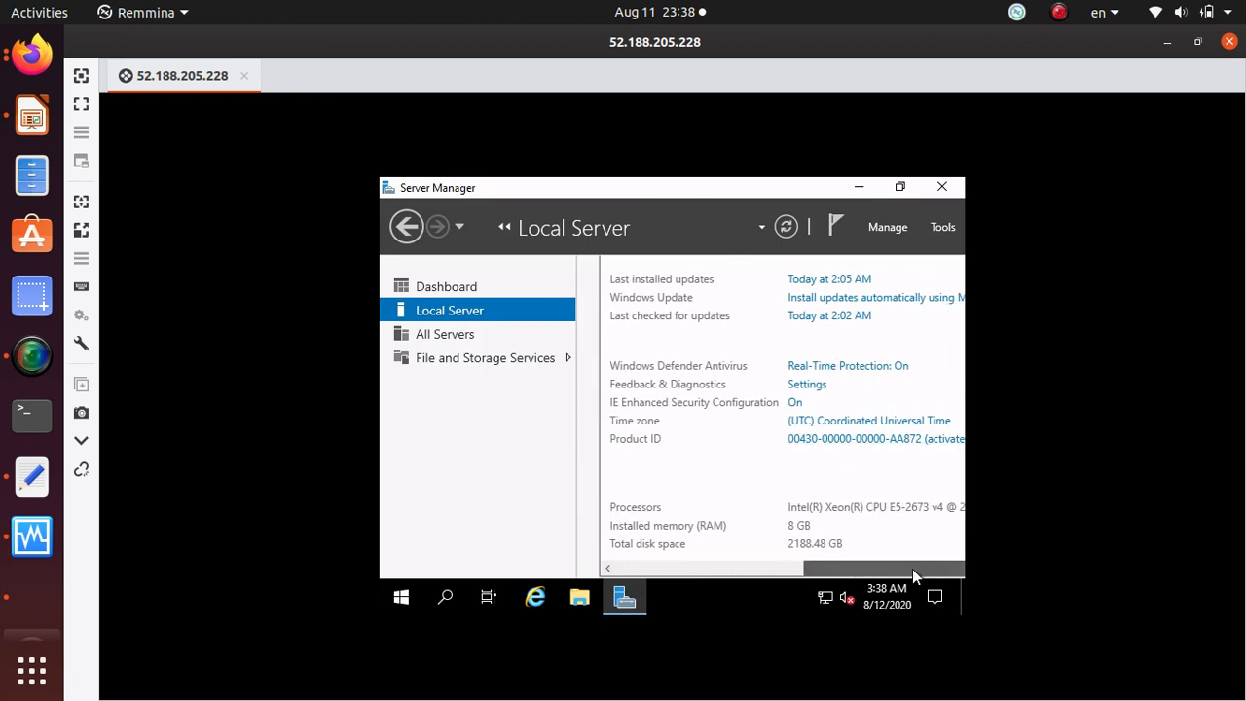
mouse_move(912, 570)
left_mouse_down()
mouse_move(802, 561)
mouse_move(891, 557)
left_mouse_up()
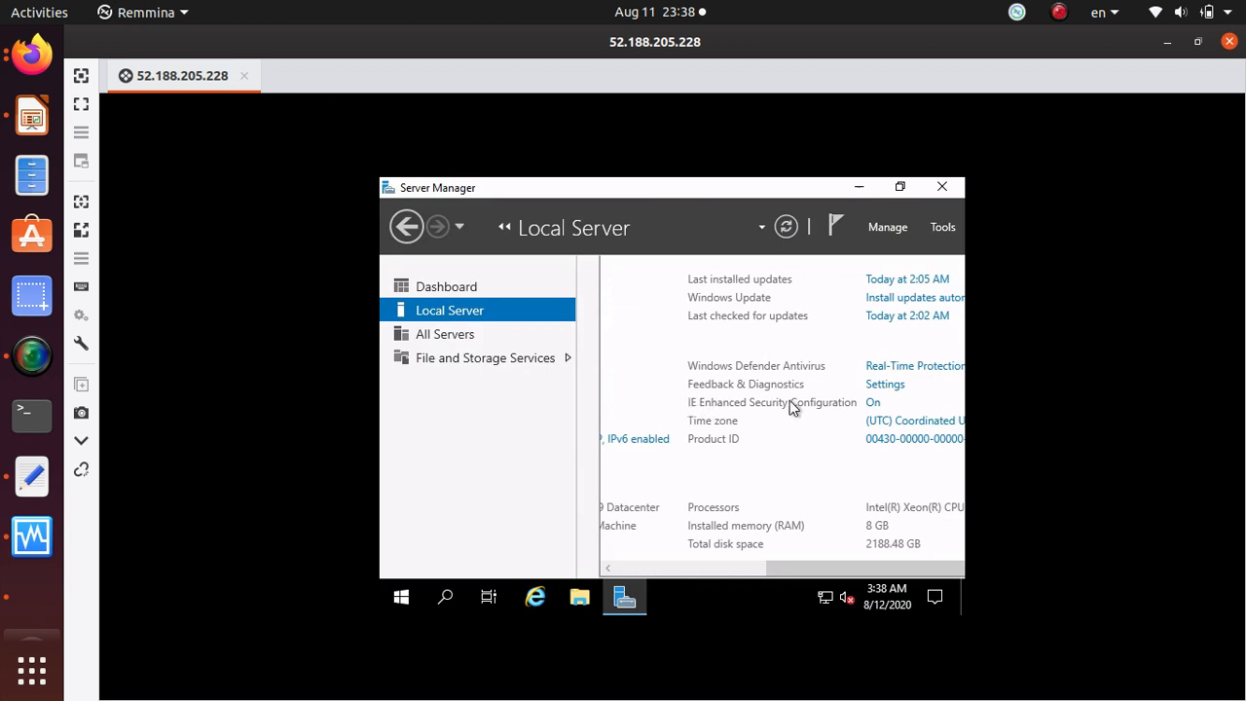
left_click(876, 404)
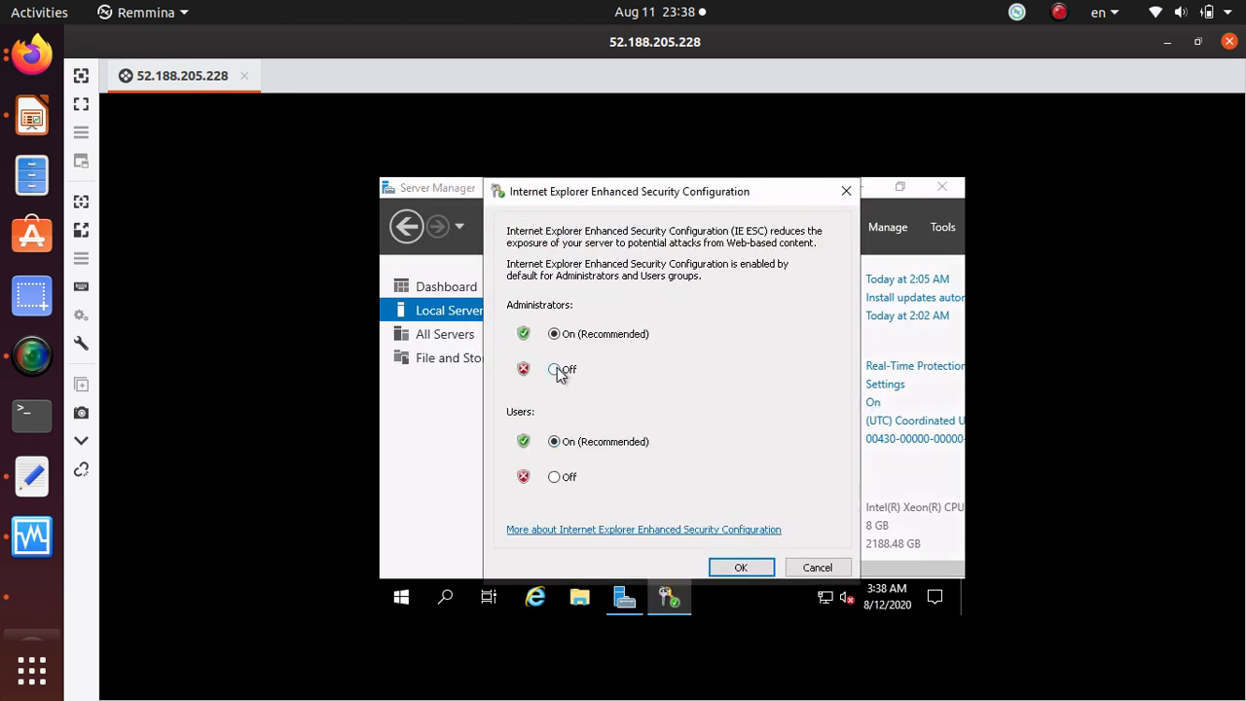
left_click(765, 573)
Return to the lab guide in Firefox and read steps 9 to 11 on the security setting and opening Internet Explorer
key("alt+Tab")
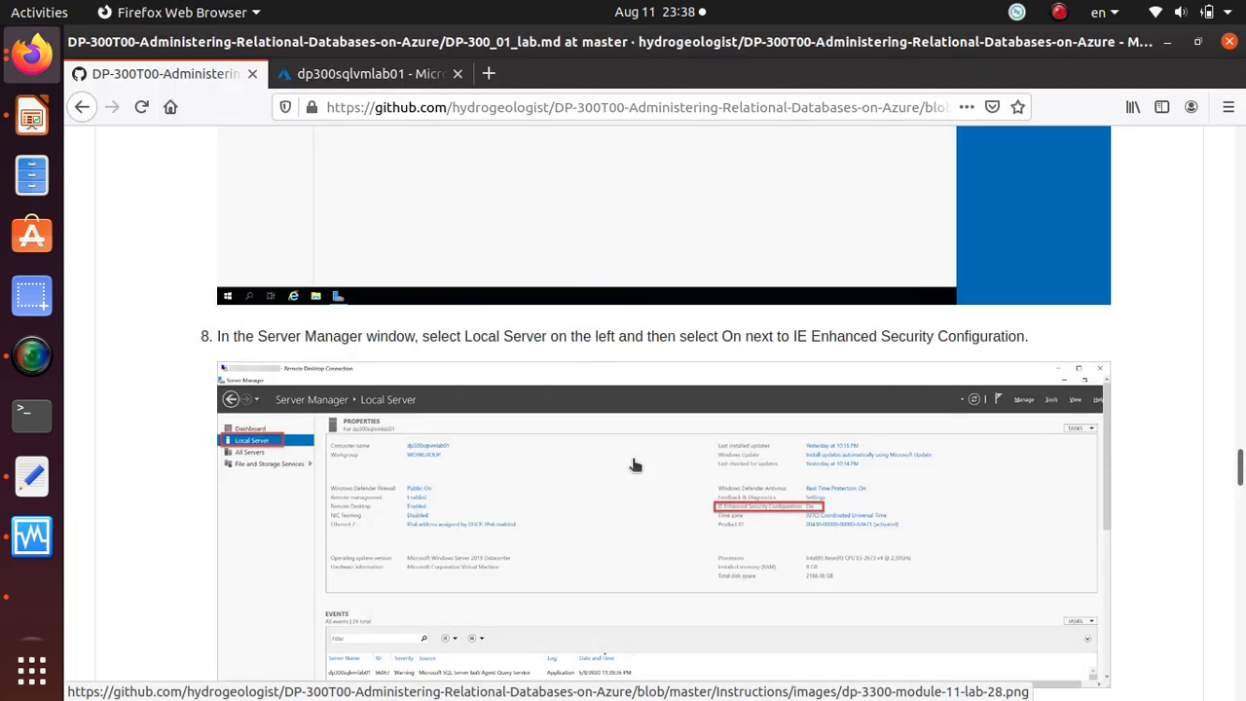
scroll(746, 446, "down", 5)
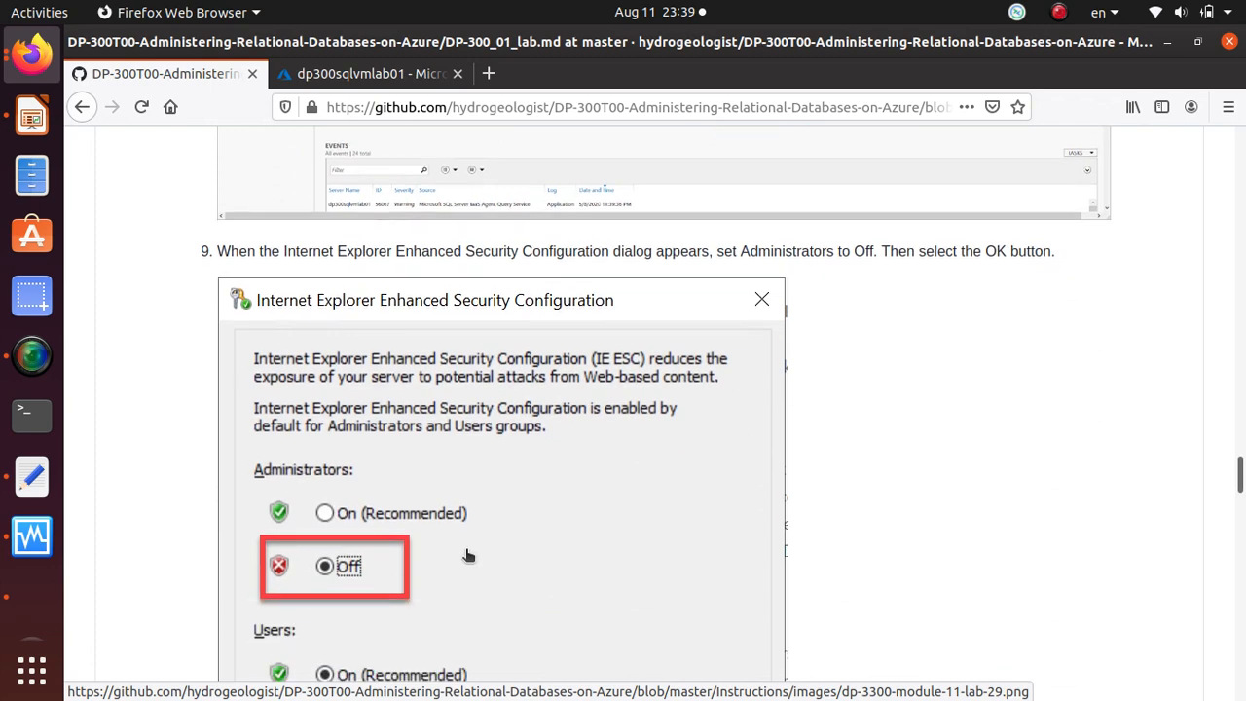
scroll(467, 555, "down", 6)
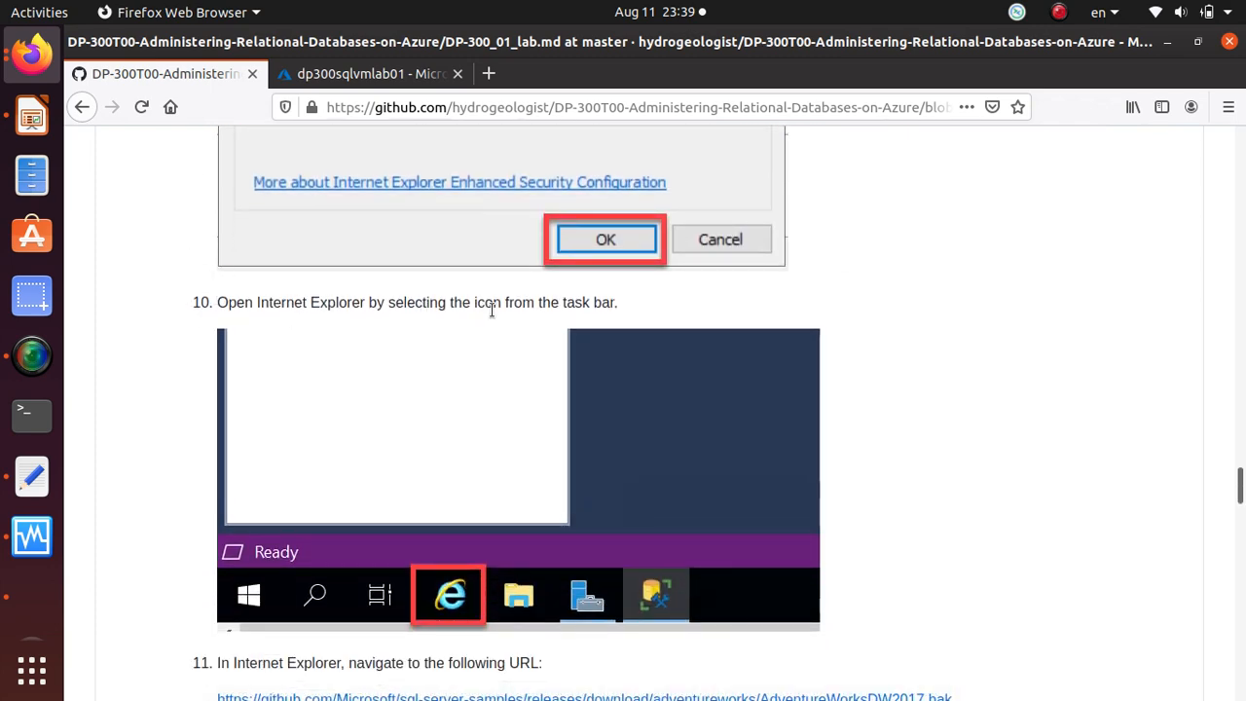
Read lab step 11 on navigating Internet Explorer to the AdventureWorksDW2017.bak download address
scroll(474, 624, "down", 5)
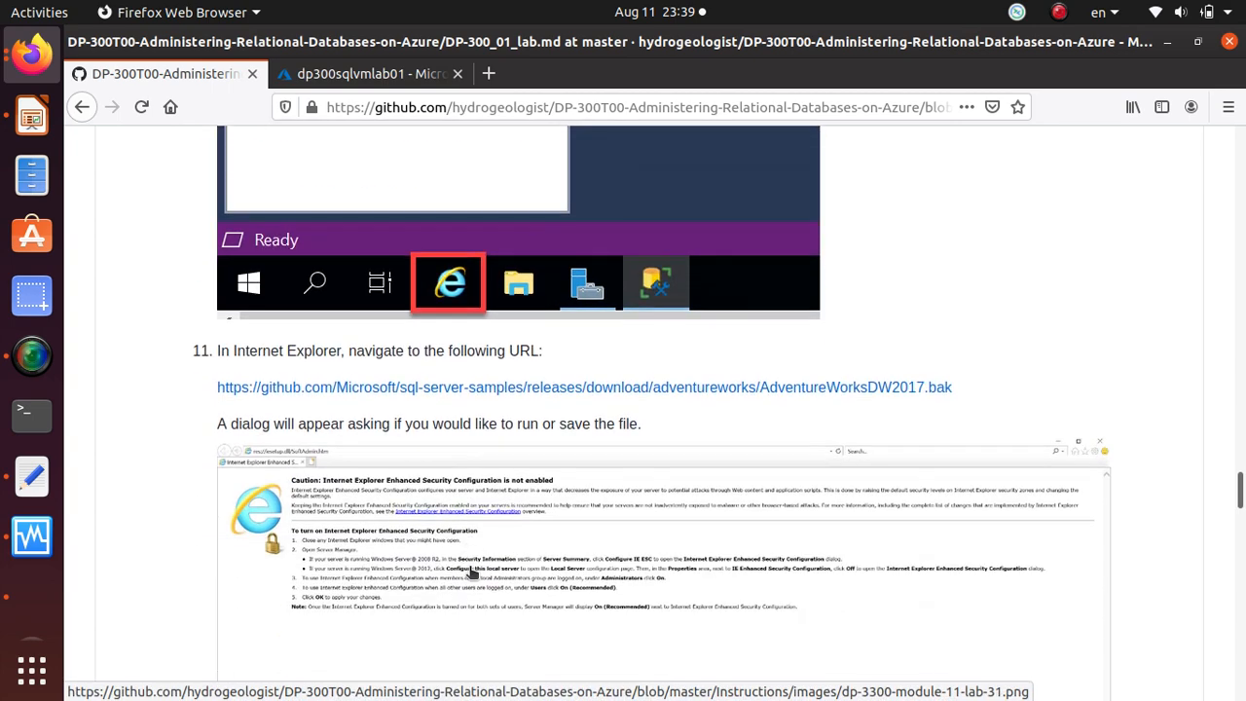
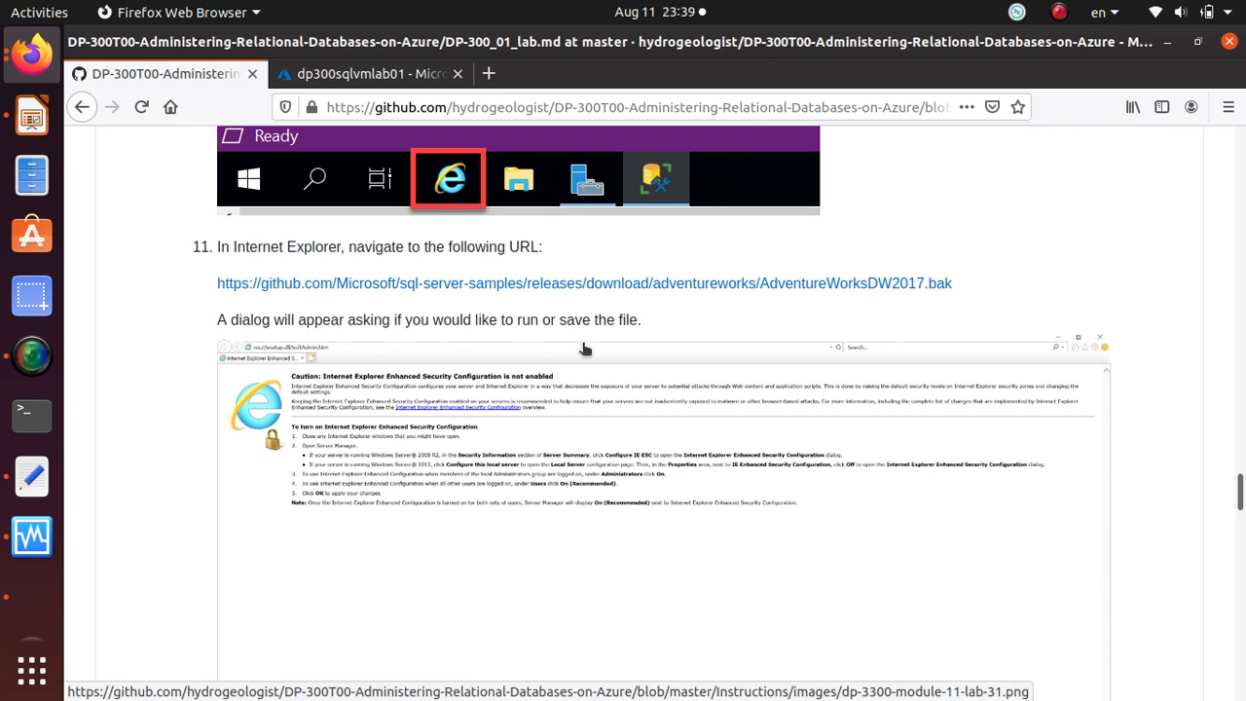
scroll(584, 349, "down", 1)
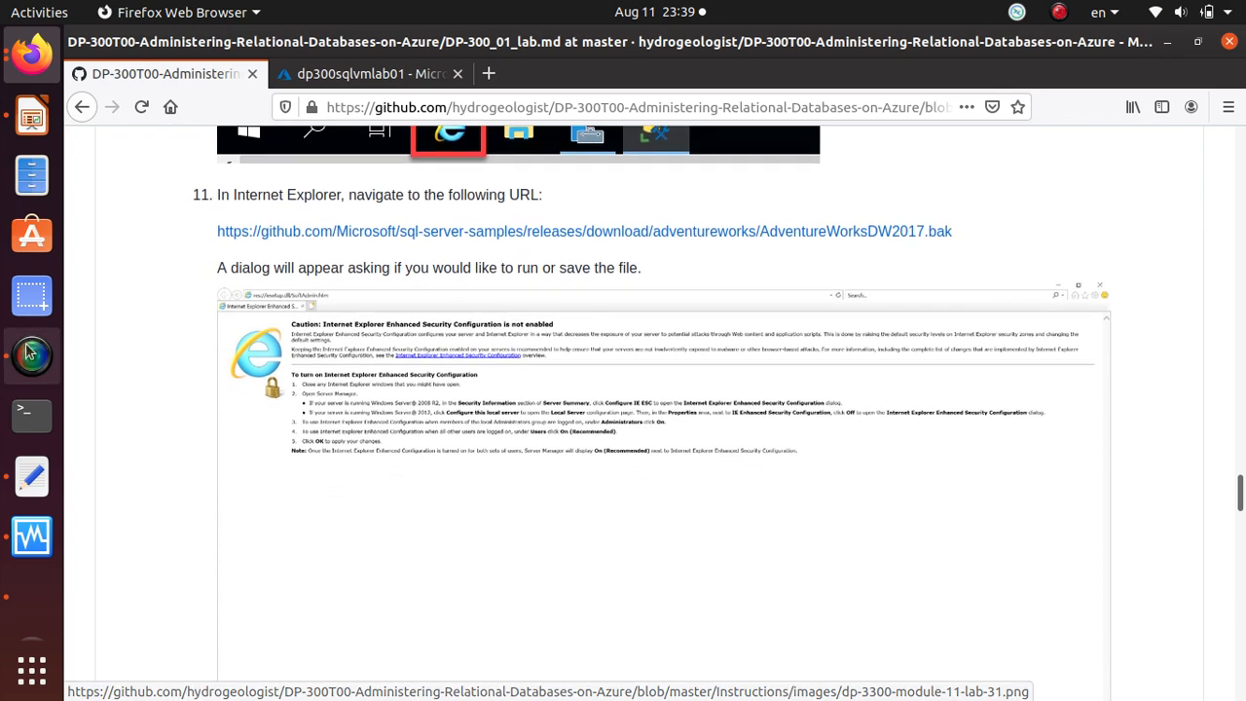
left_click(33, 356)
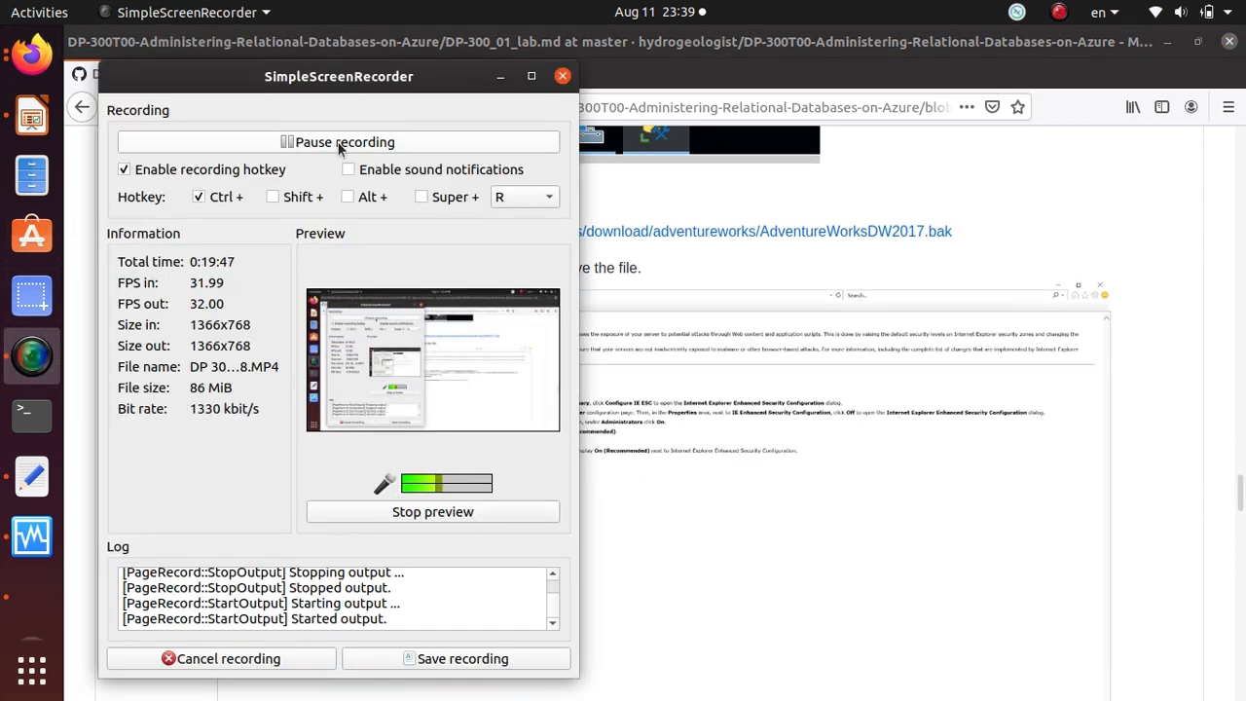
left_click(380, 145)
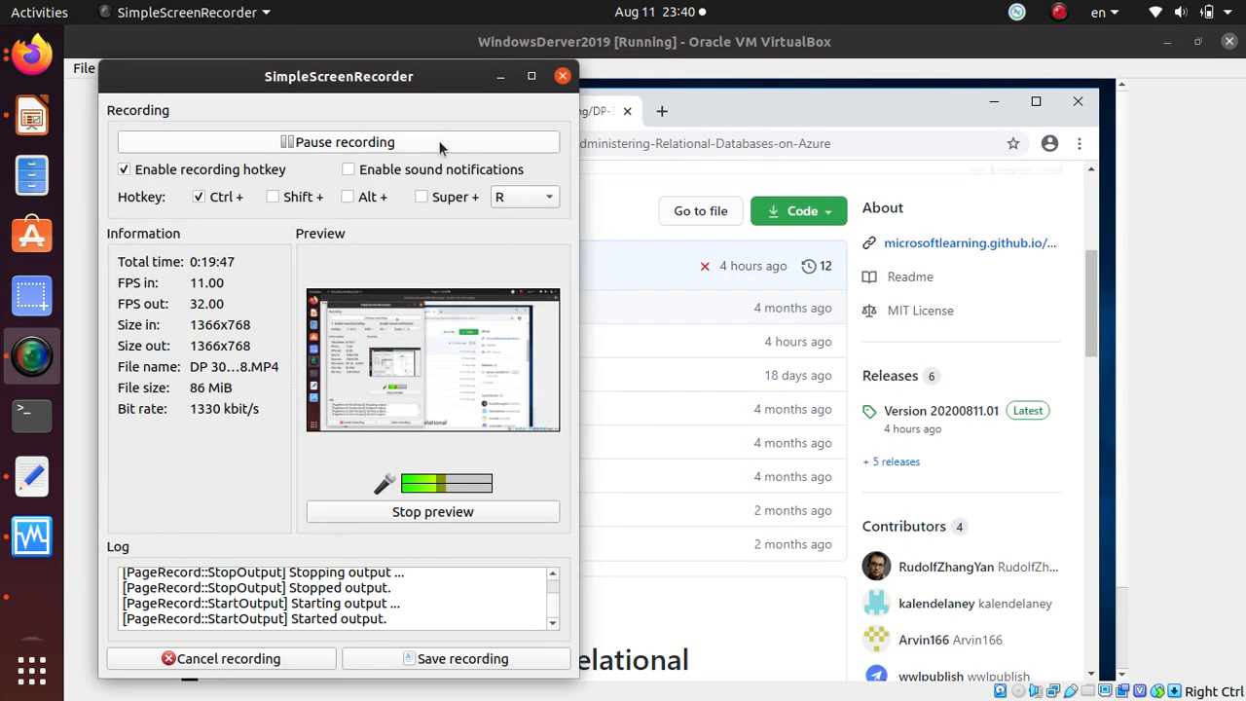
left_click(501, 77)
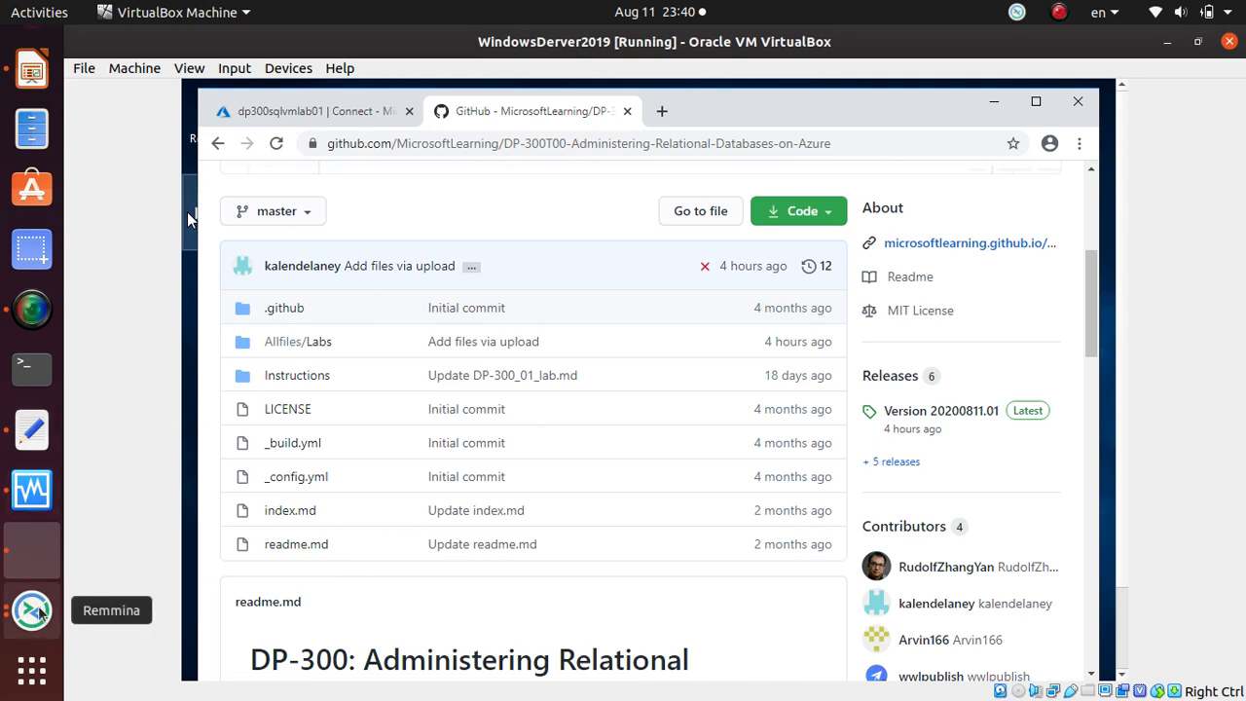
In the VirtualBox machine's Chrome, open DP-300_01_lab.md from the Instructions/Labs folder of the MicrosoftLearning DP-300T00 repository
scroll(595, 469, "up", 2)
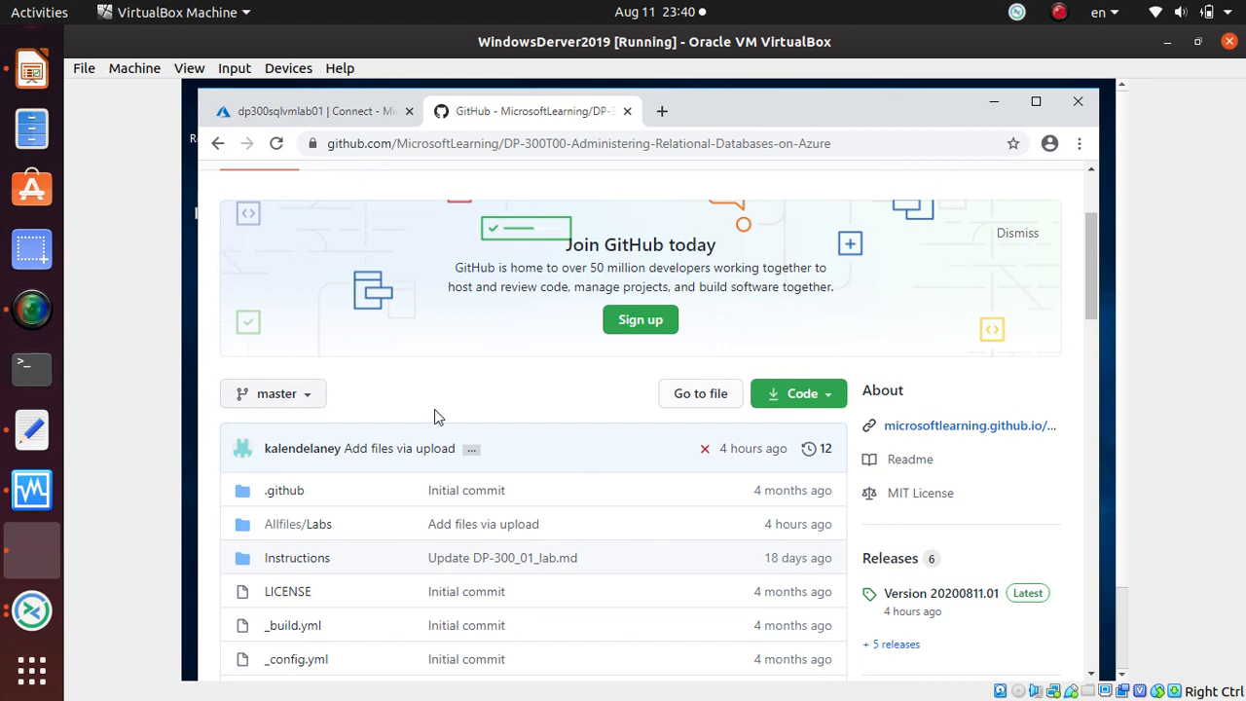
scroll(436, 408, "up", 2)
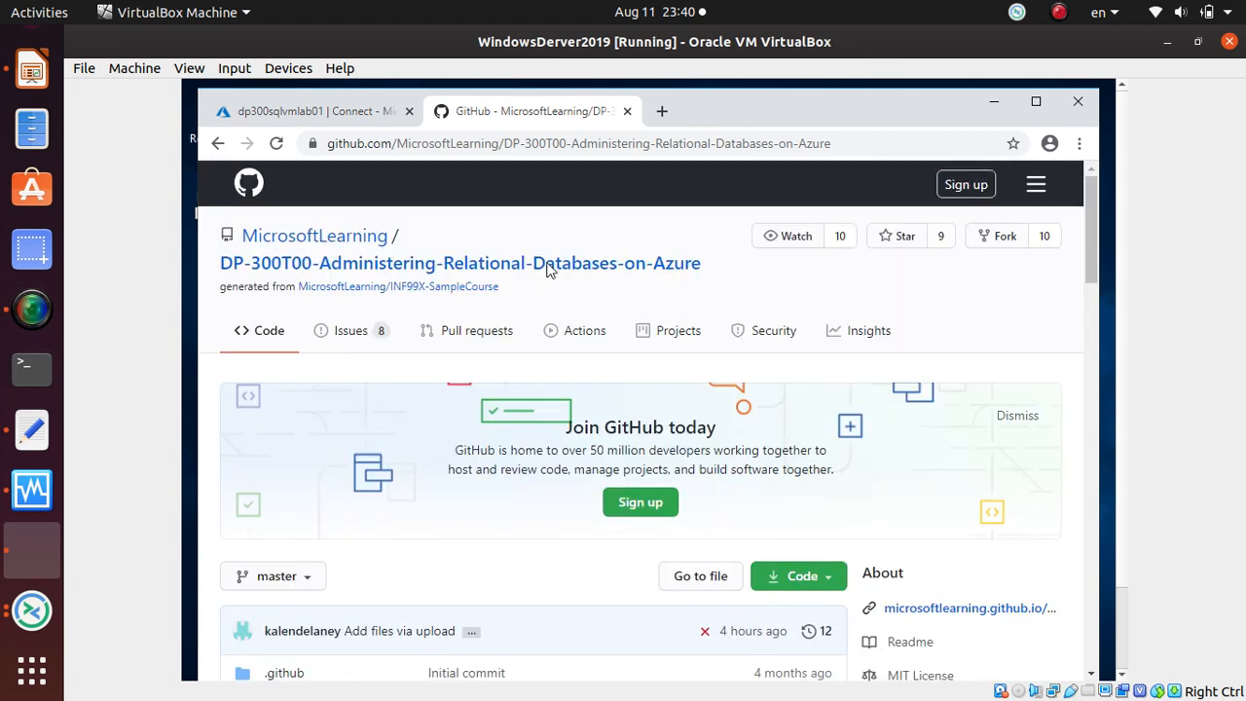
triple_click(548, 143)
scroll(467, 365, "down", 5)
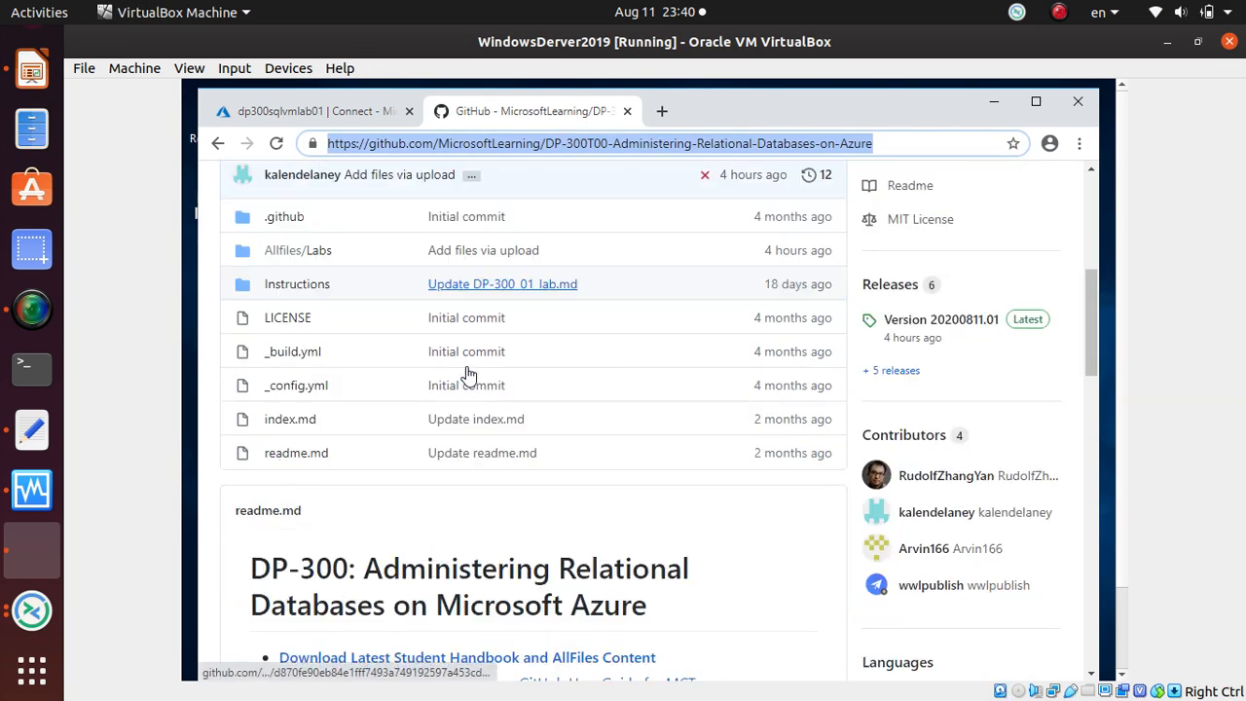
left_click(306, 285)
scroll(377, 371, "down", 1)
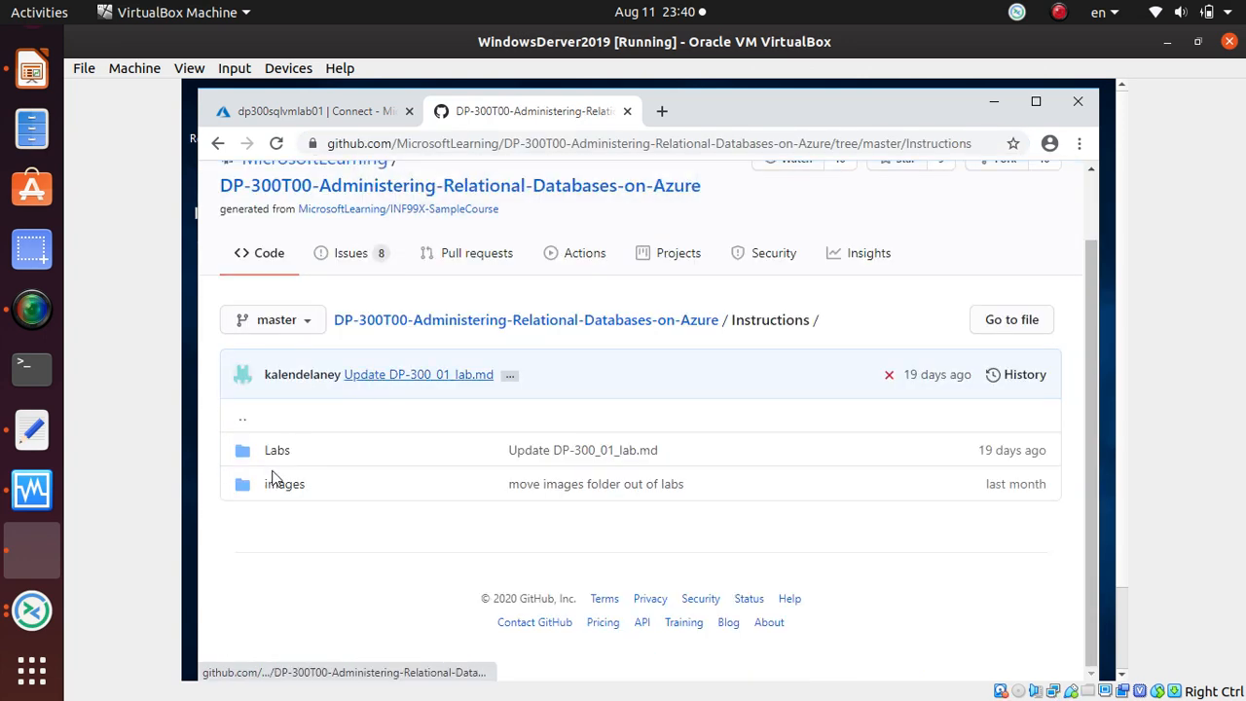
left_click(279, 448)
scroll(279, 452, "down", 4)
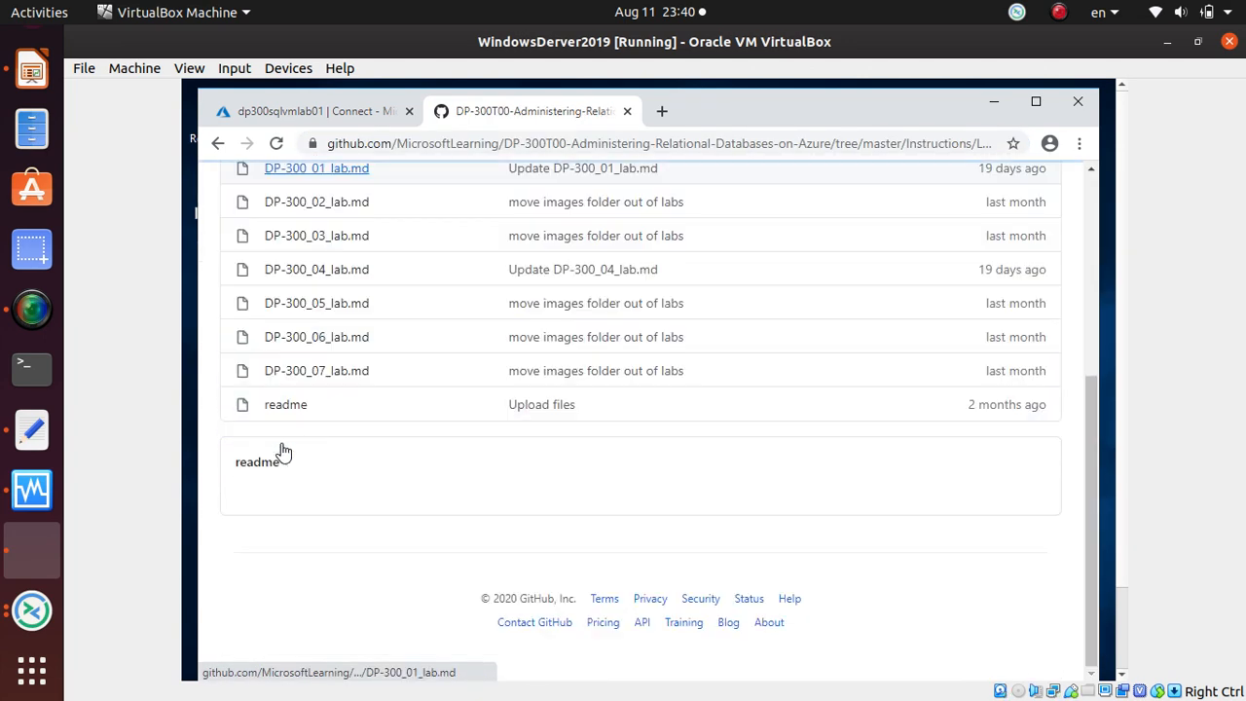
scroll(345, 292, "up", 1)
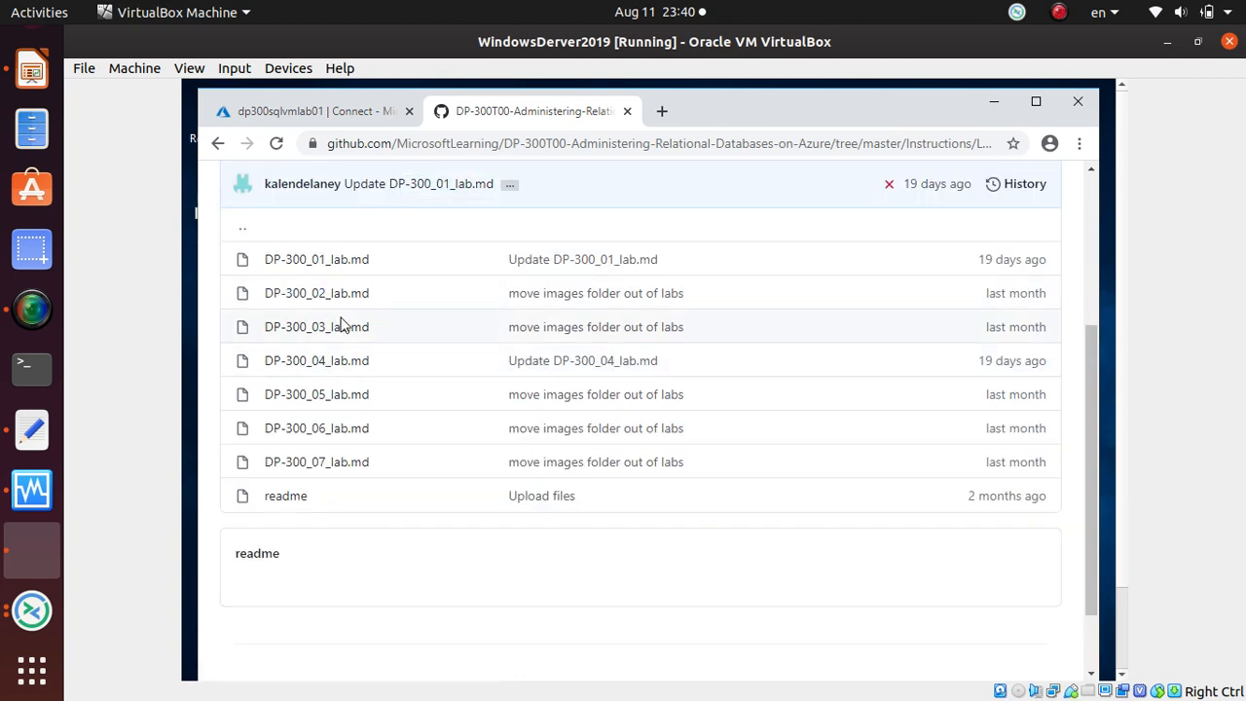
left_click(353, 261)
Copy the administrator account username dp300sqlvmlab01admin from the lab page into the user name field of the Remote Desktop credentials
scroll(437, 431, "down", 15)
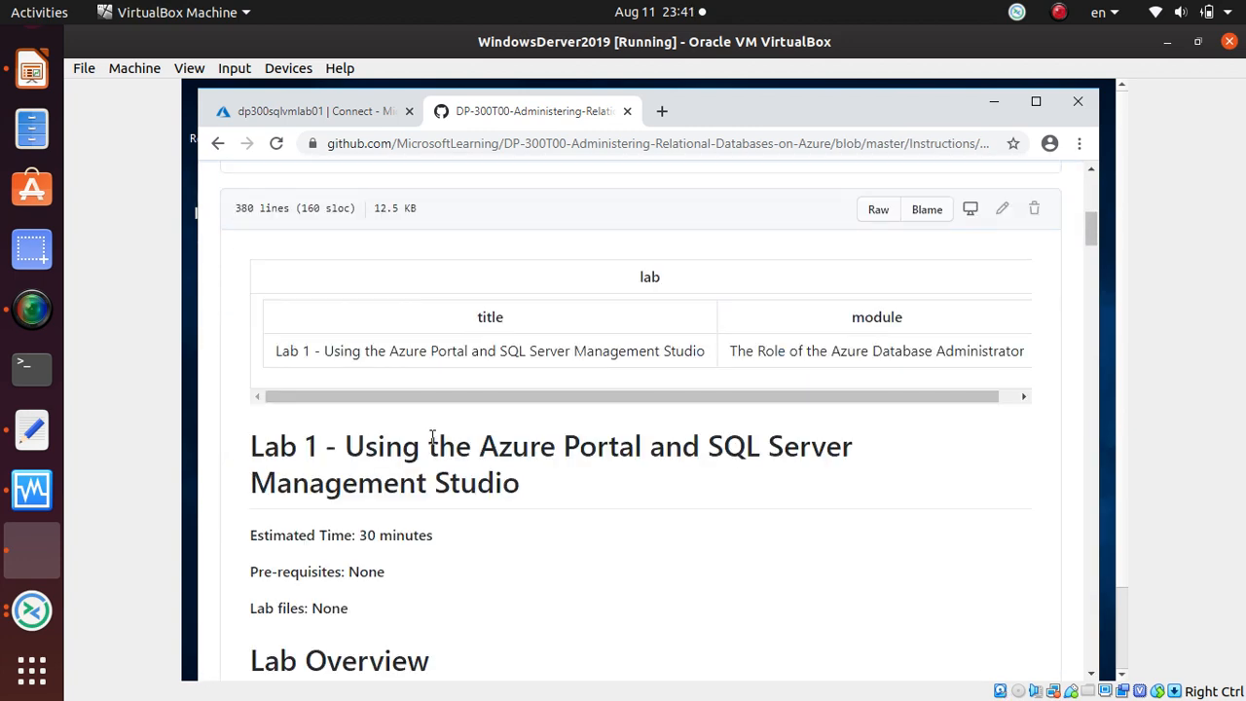
scroll(455, 430, "down", 15)
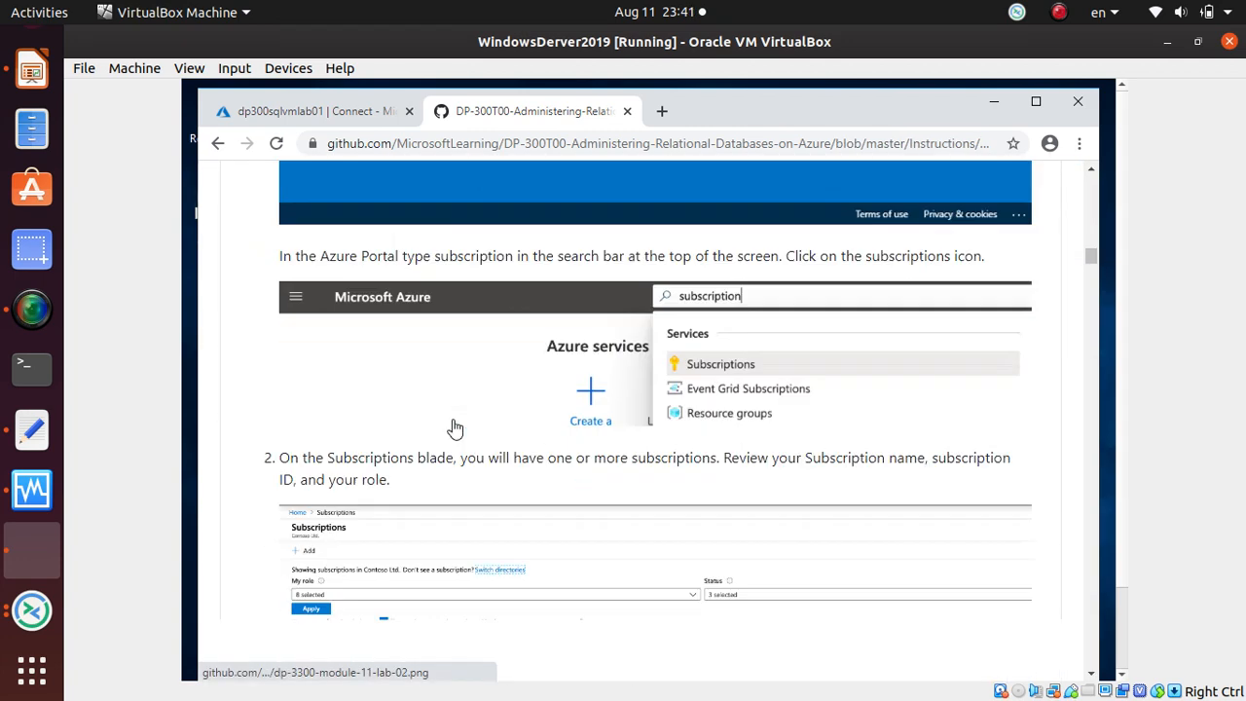
scroll(476, 431, "down", 15)
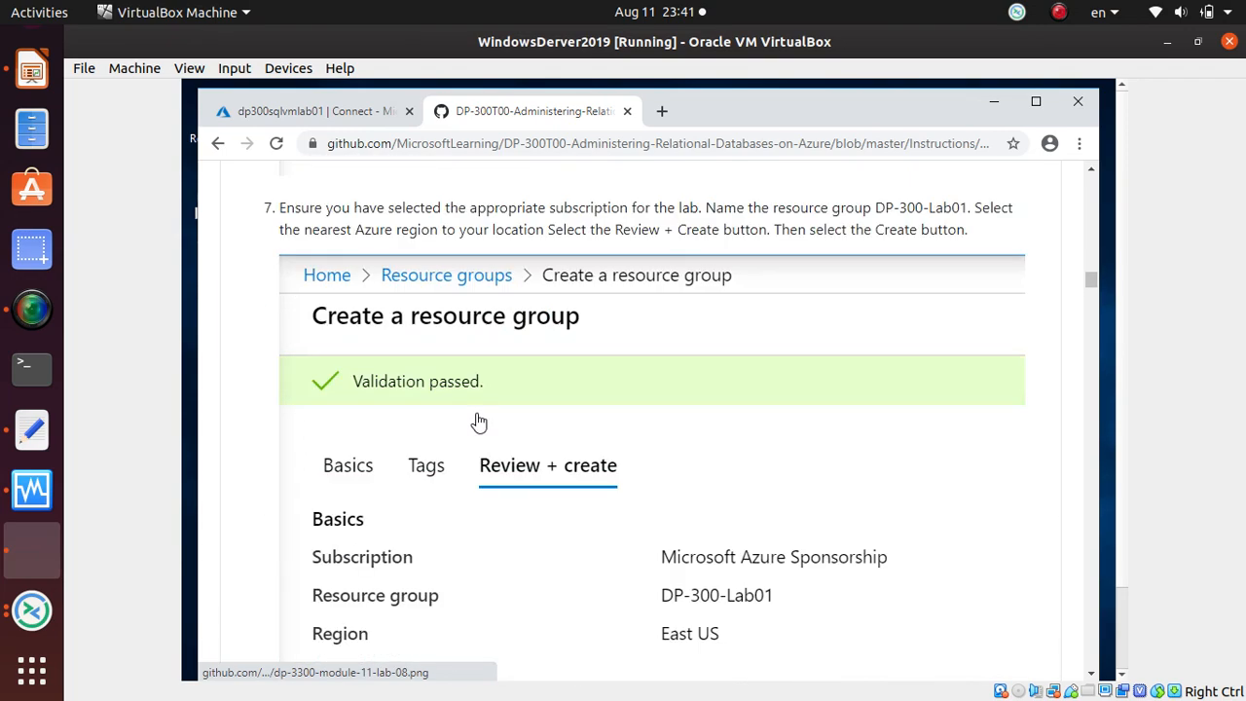
scroll(477, 418, "down", 15)
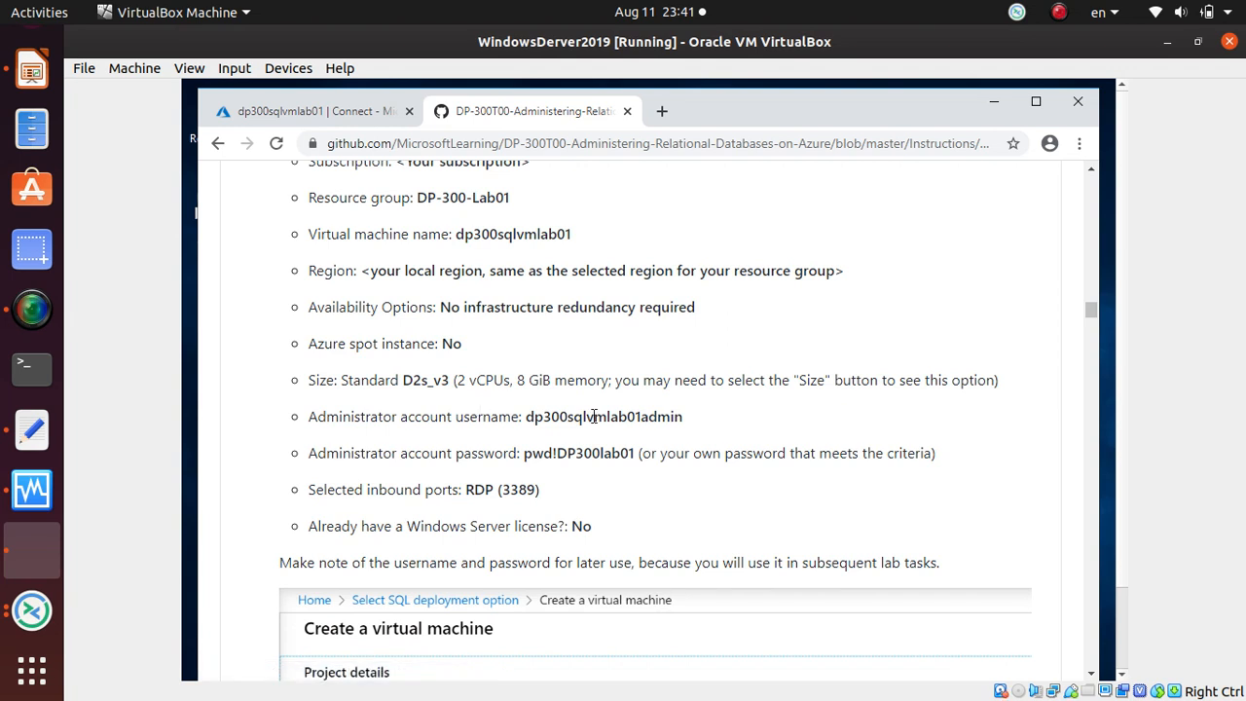
left_click_drag(690, 428, 535, 417)
right_click(536, 416)
left_click(545, 414)
left_click_drag(695, 429, 522, 417)
key("ctrl+c")
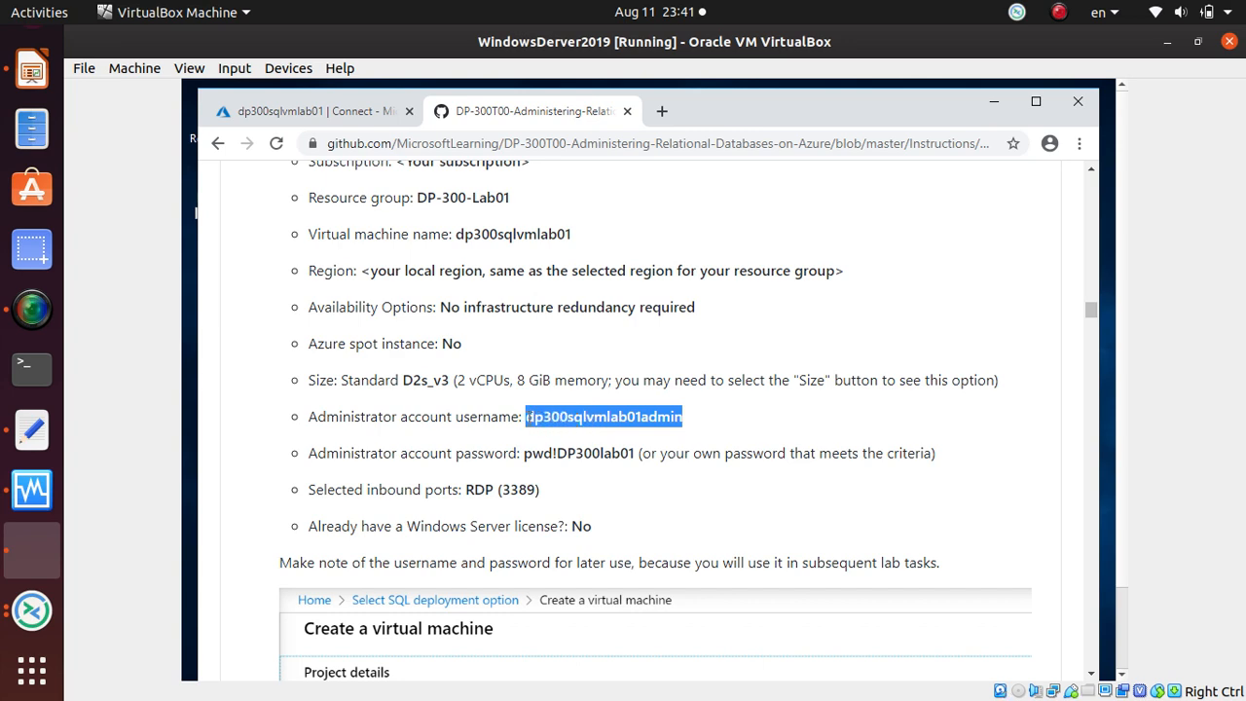
right_click(536, 417)
left_click(575, 433)
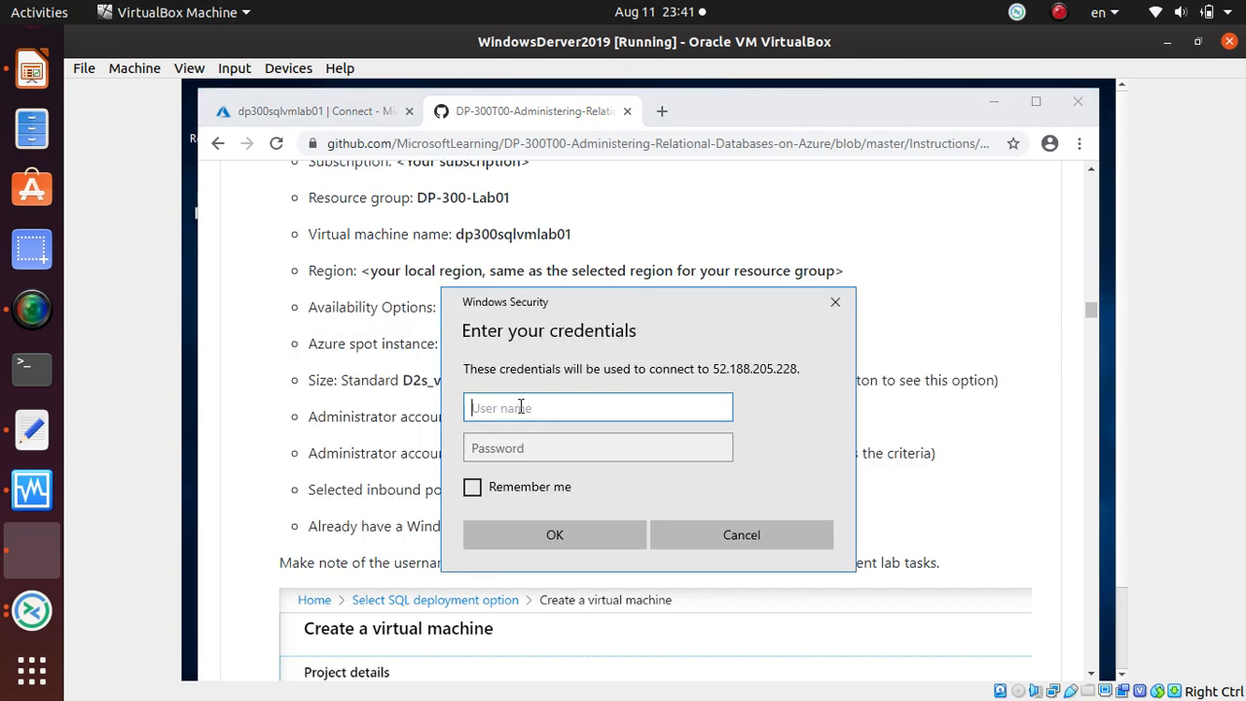
key("ctrl+v")
key("alt+Tab")
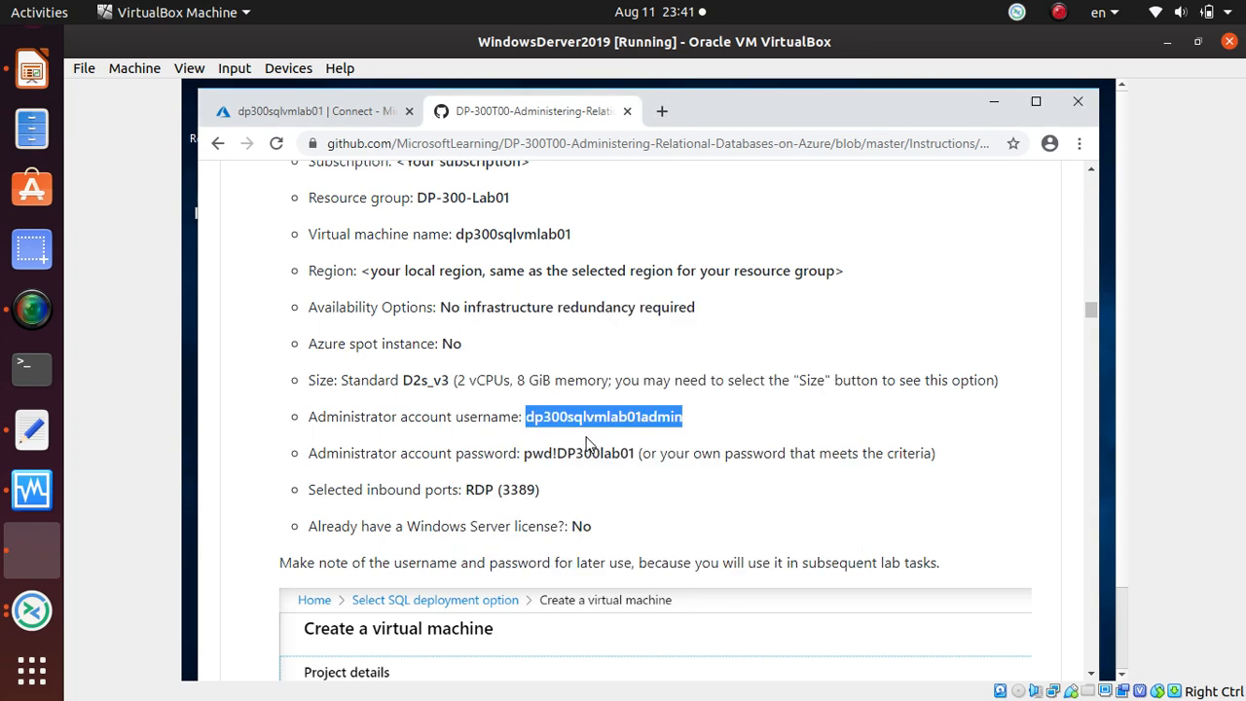
Copy the administrator account password from the lab page into the Remote Desktop credentials and submit them
left_click_drag(635, 454, 519, 453)
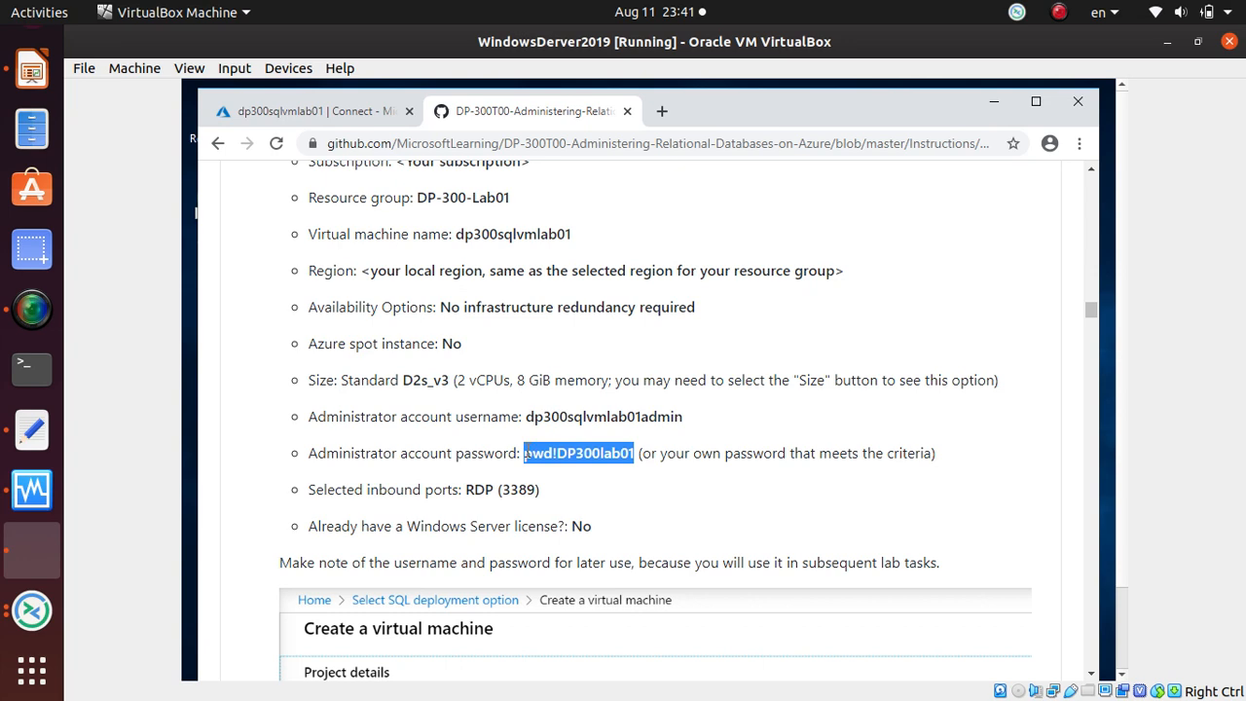
key("ctrl+c")
key("alt+Tab")
left_click(555, 444)
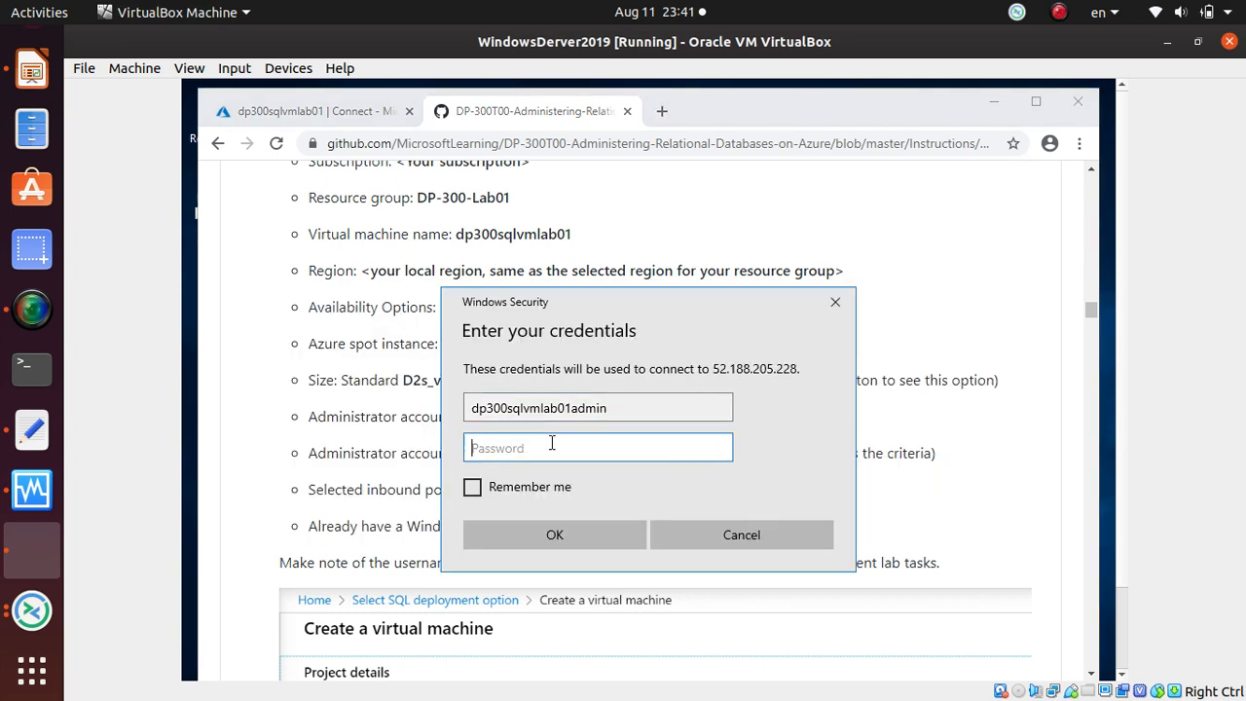
key("ctrl+v")
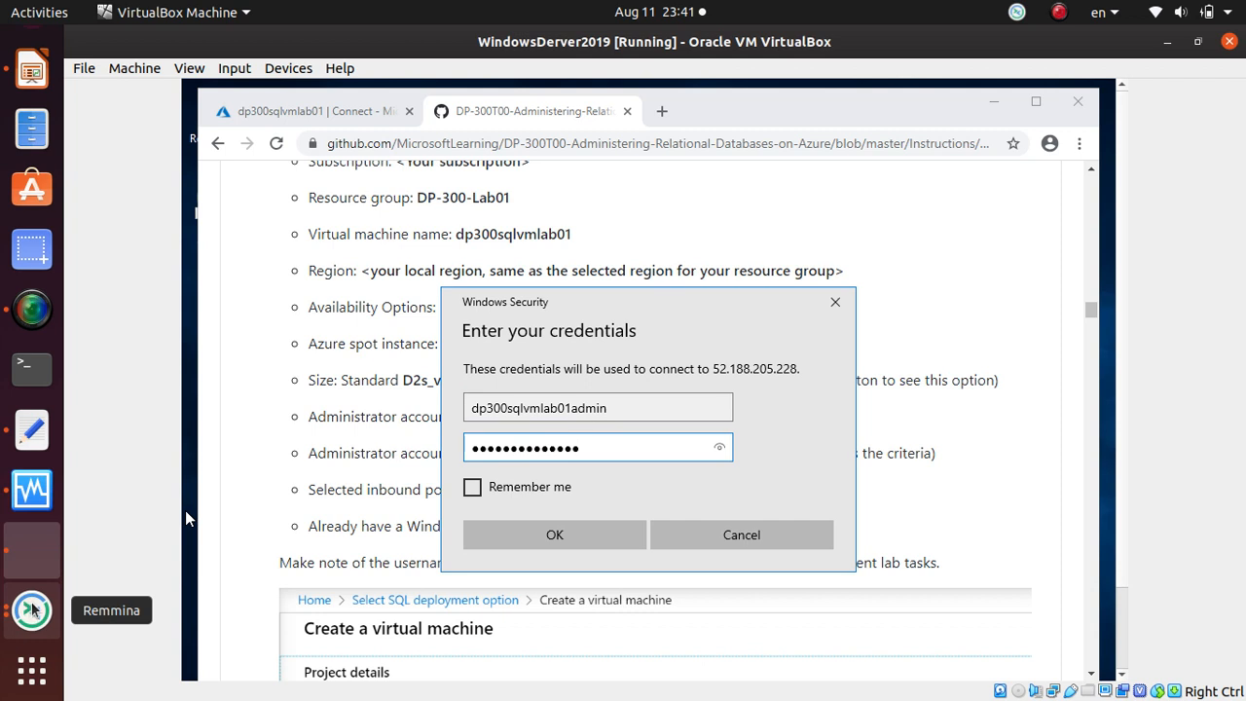
left_click(621, 536)
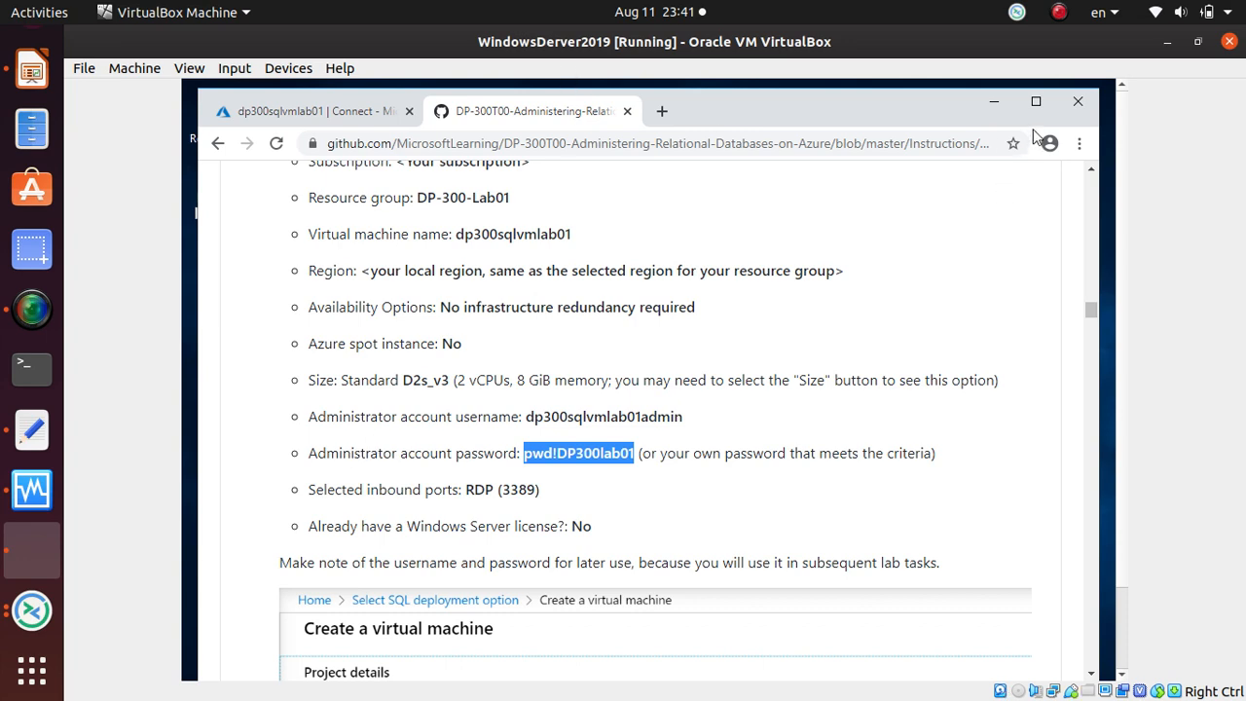
Minimize Chrome and connect to the remote computer dp300sqlvmlab01 despite its certificate errors
left_click(992, 101)
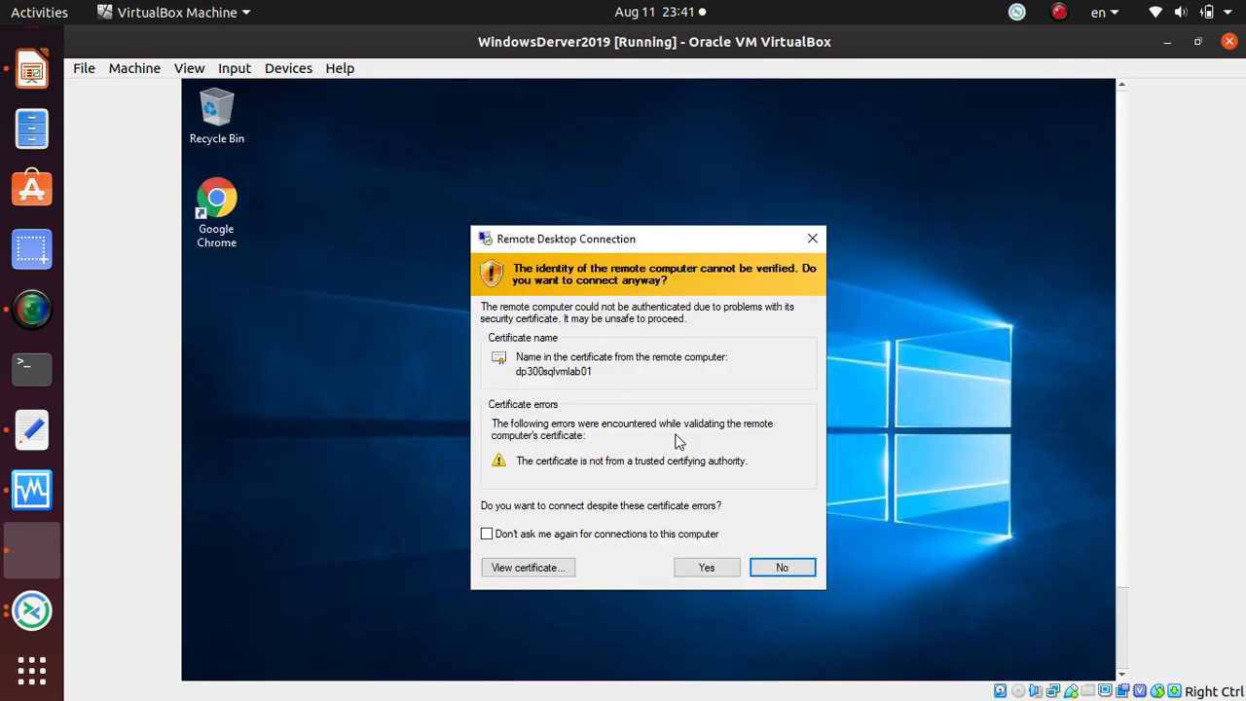
left_click(719, 571)
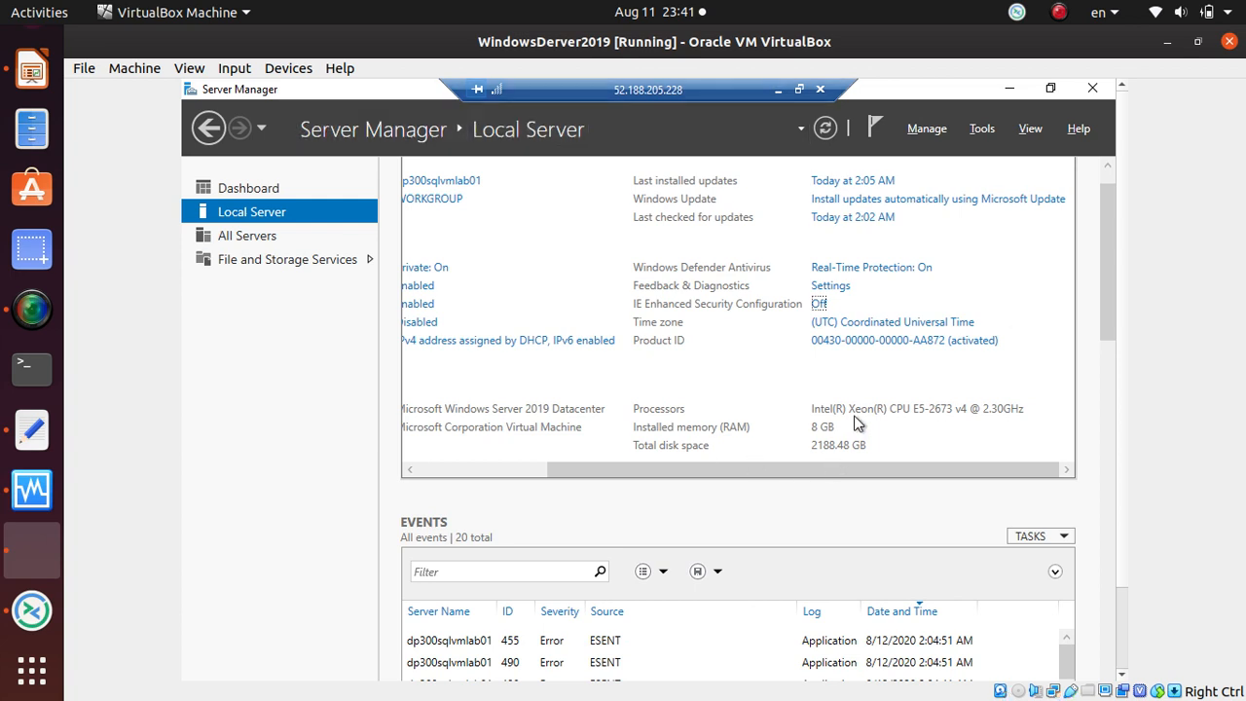
left_click(818, 305)
Switch to the Remmina remote desktop client and close its window
left_click(32, 610)
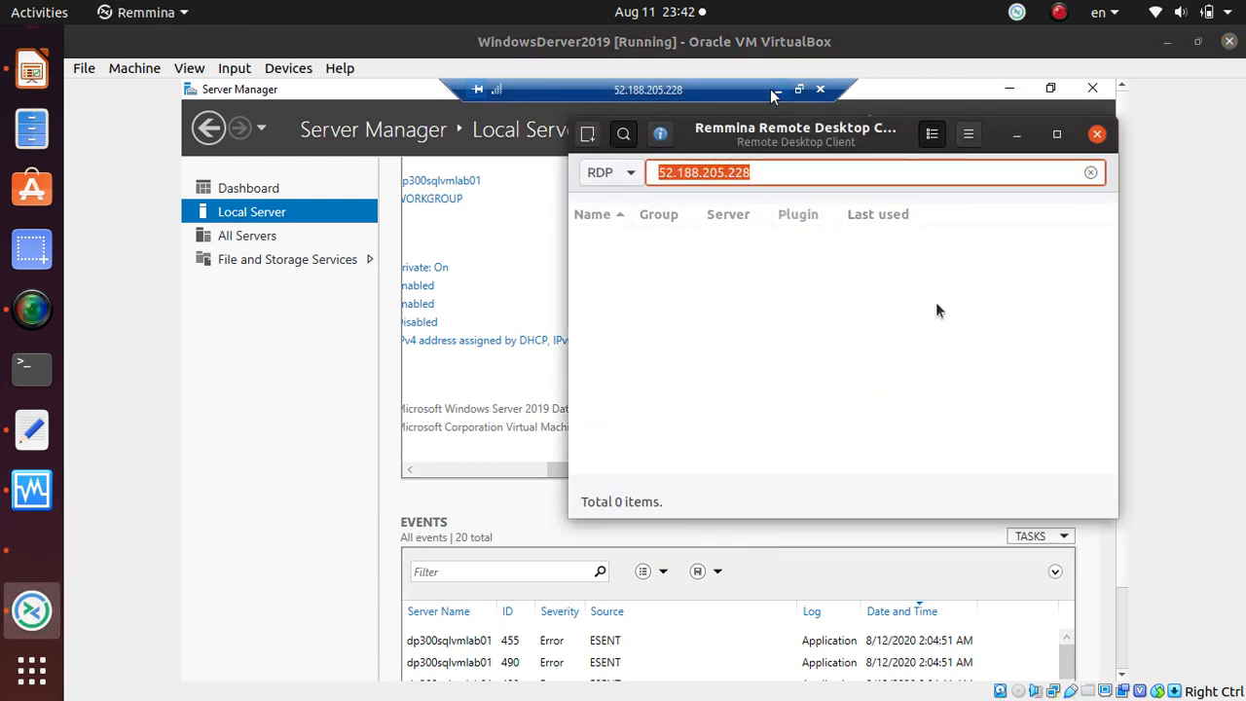
left_click(1097, 133)
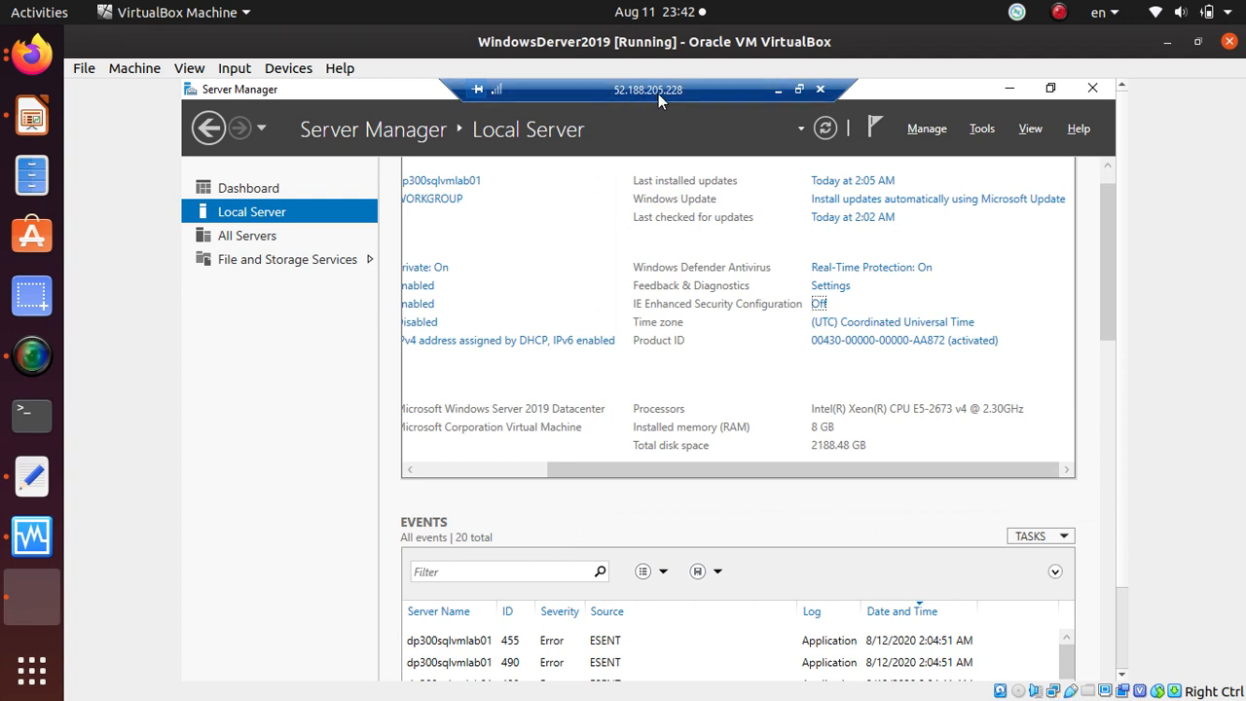
key("alt+Tab")
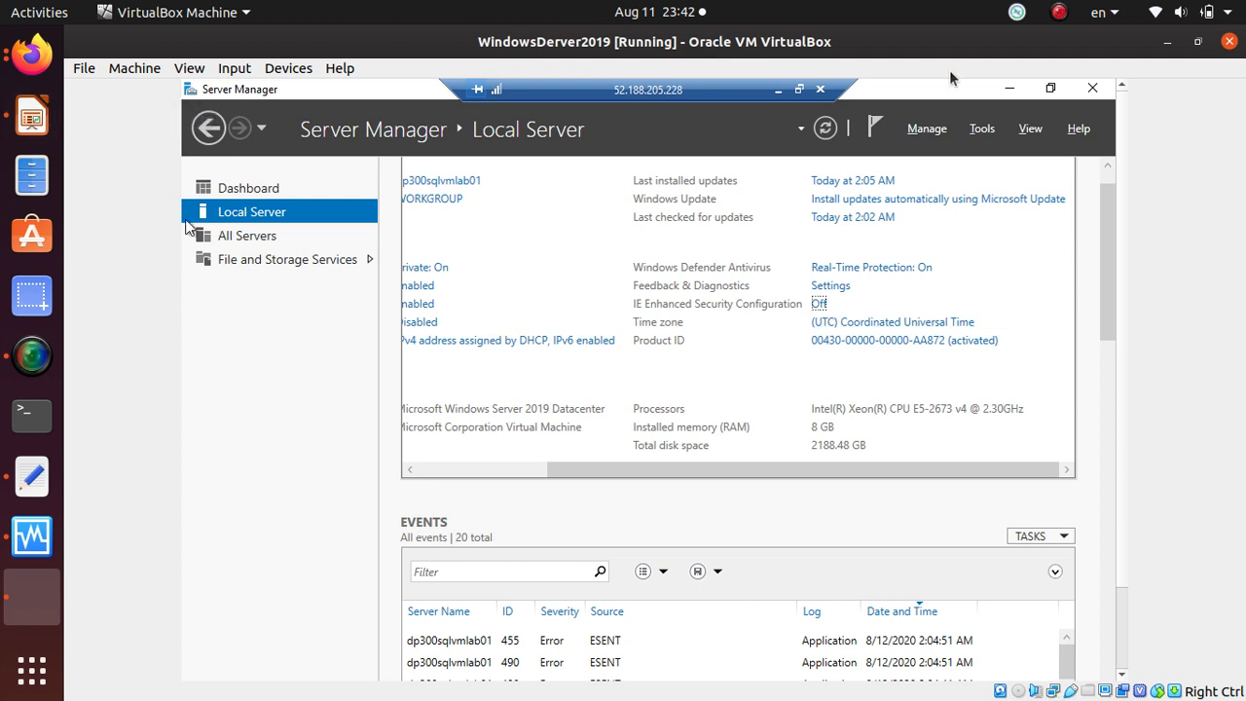
Minimize Server Manager on the remote server, launch Internet Explorer and accept its recommended security, privacy and compatibility settings
left_click(1012, 90)
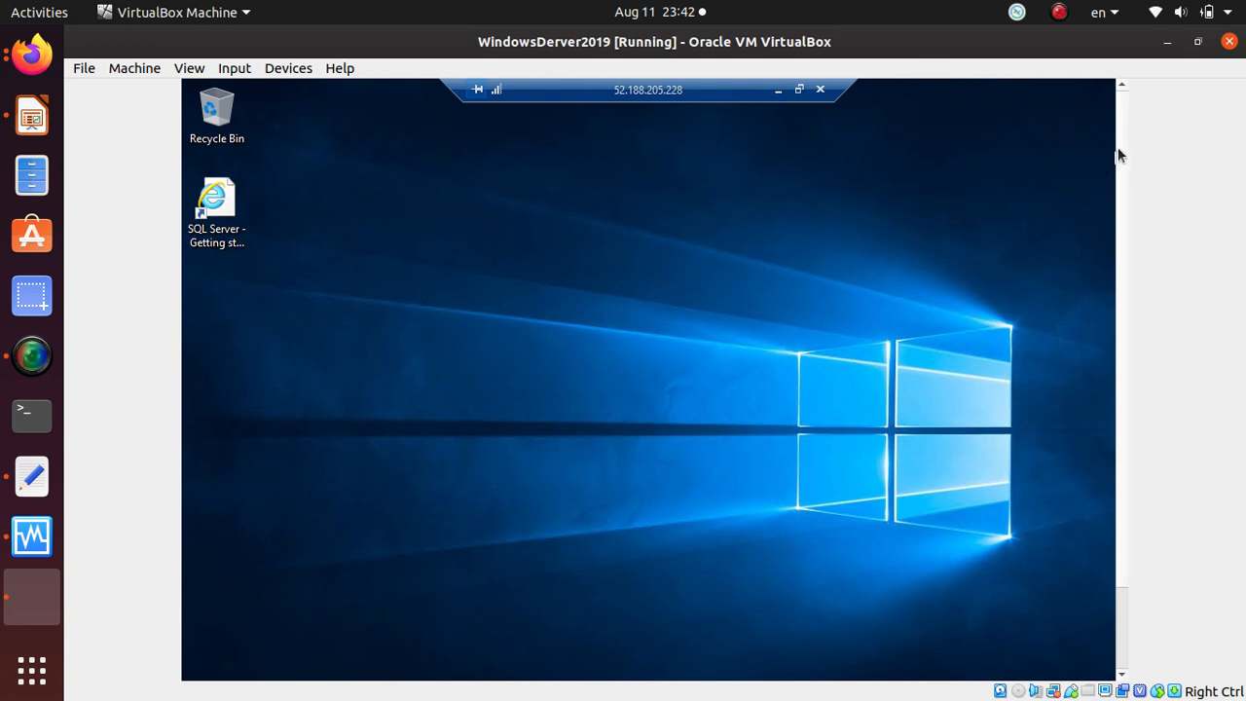
left_click_drag(1122, 225, 1127, 438)
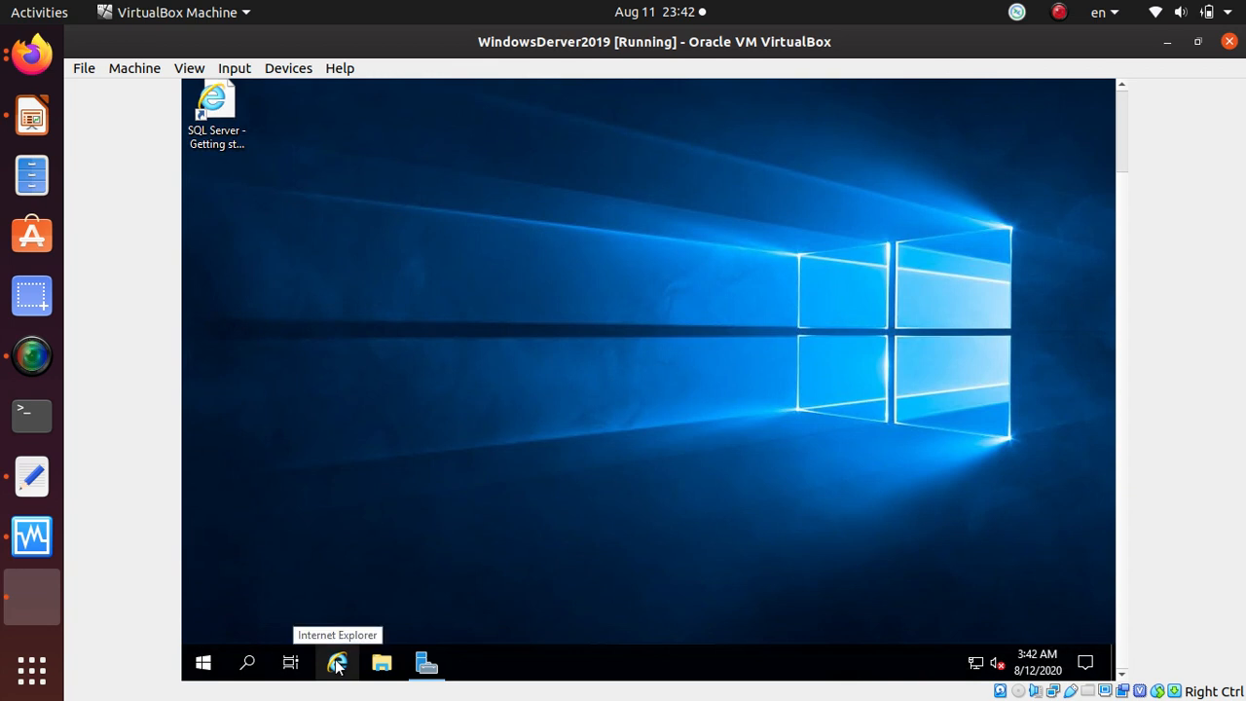
mouse_move(433, 669)
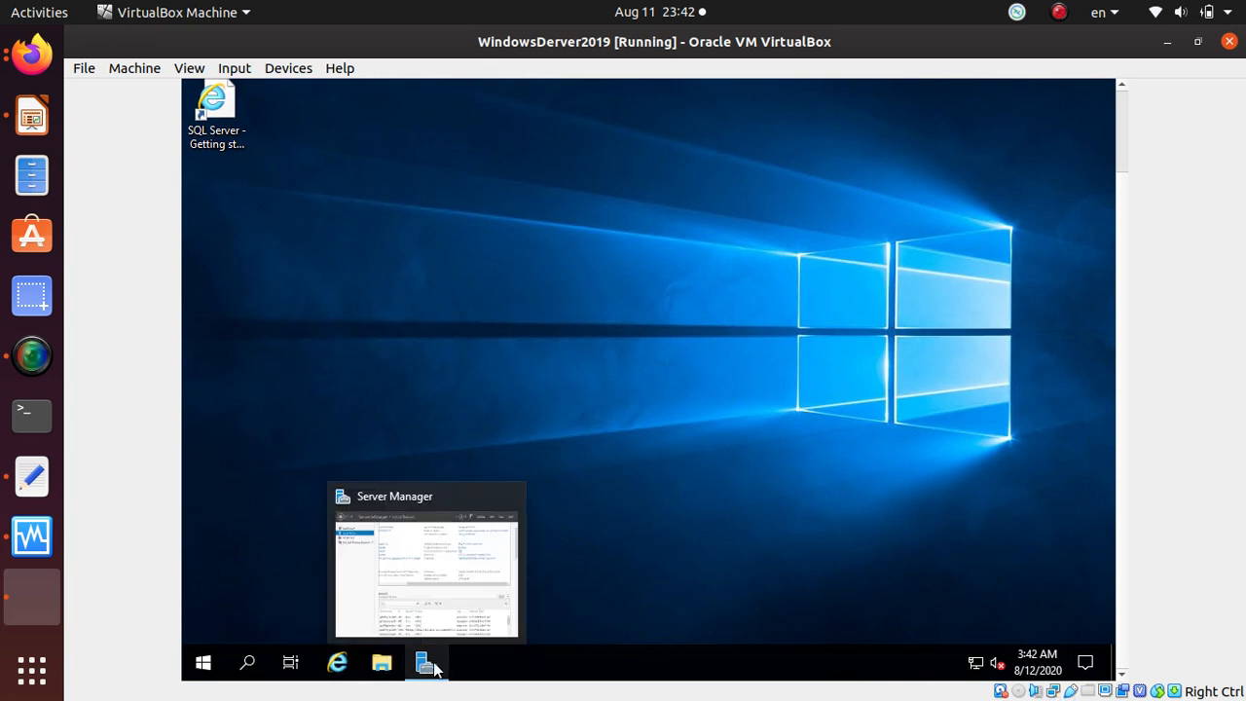
left_click(338, 663)
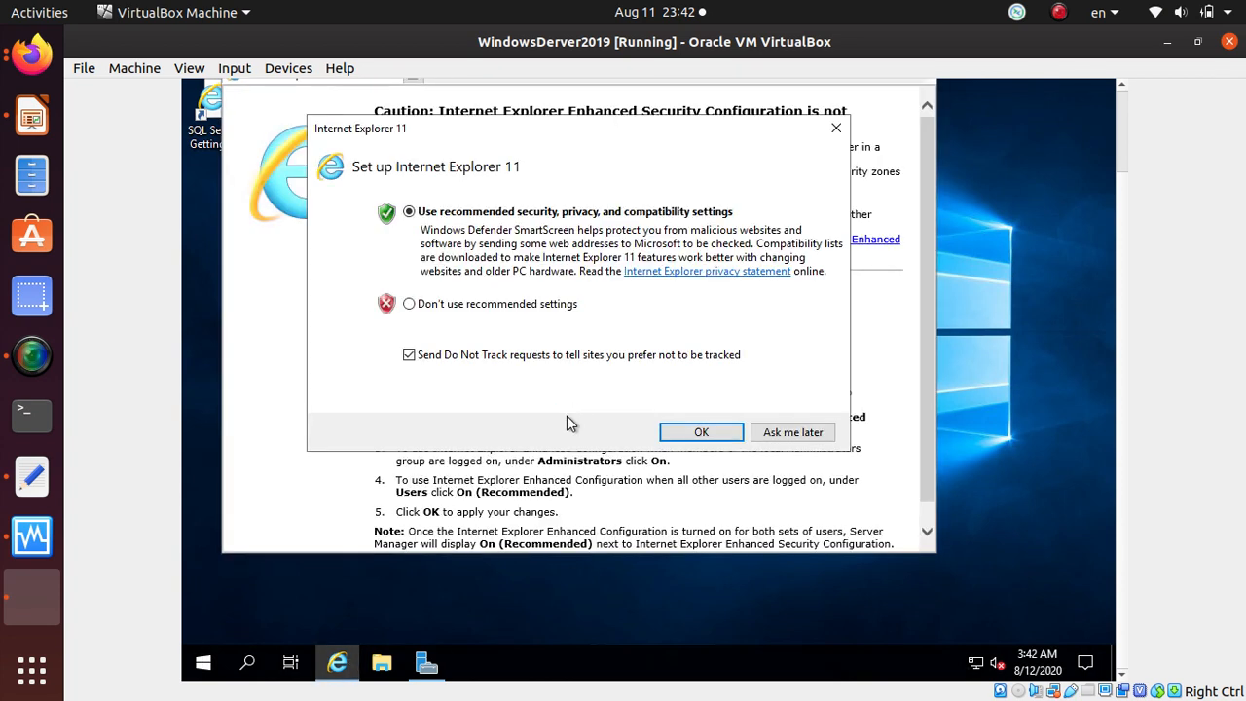
left_click(725, 438)
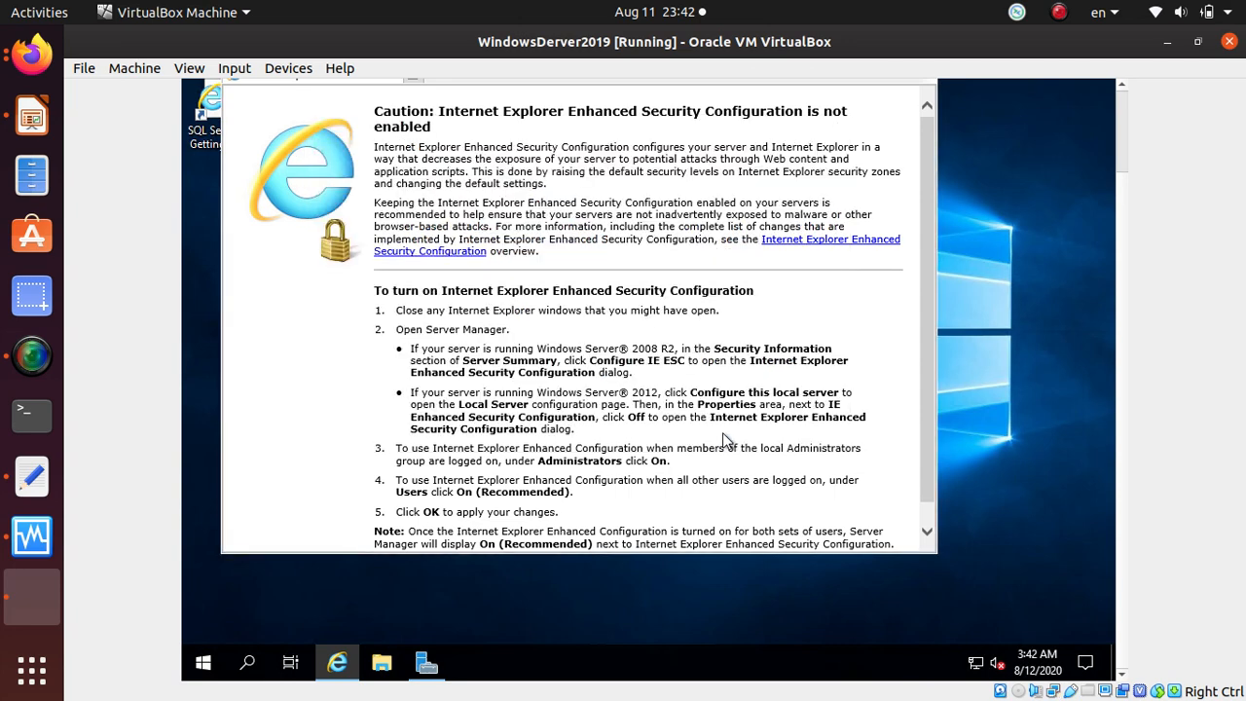
Check the download address of lab step 11 in Firefox and return to the VirtualBox machine
left_click(32, 56)
scroll(578, 400, "up", 1)
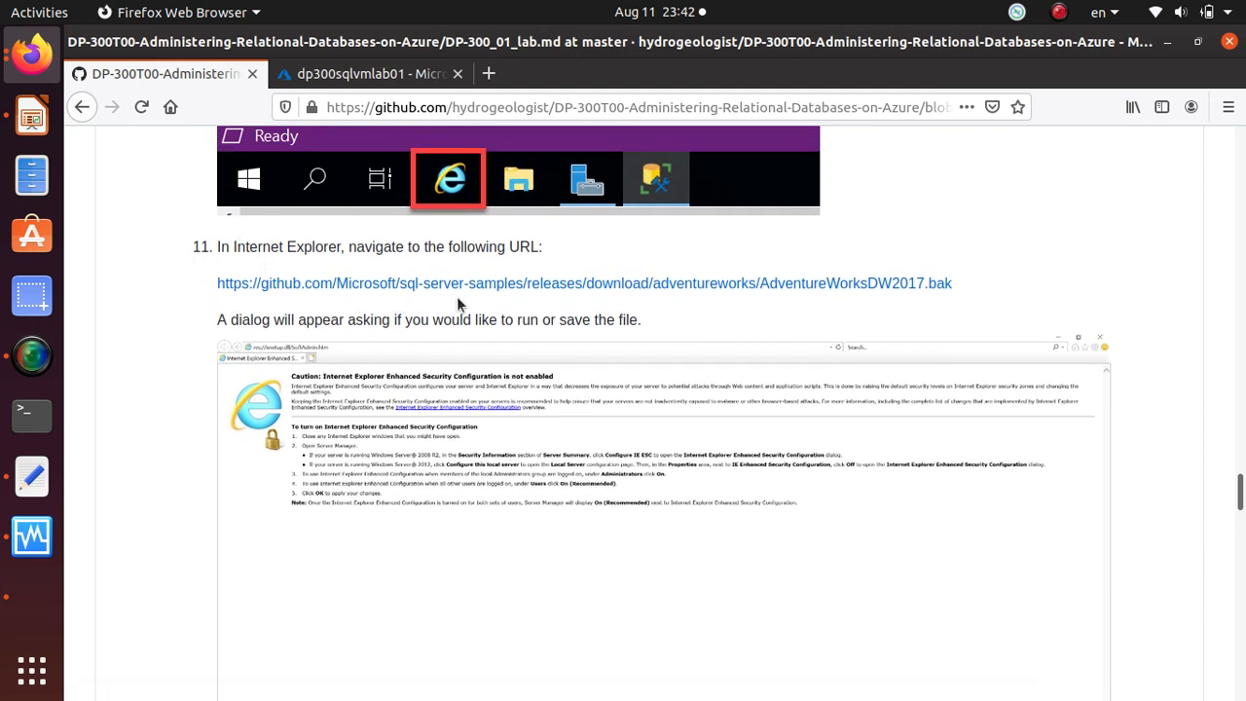
key("alt+Tab")
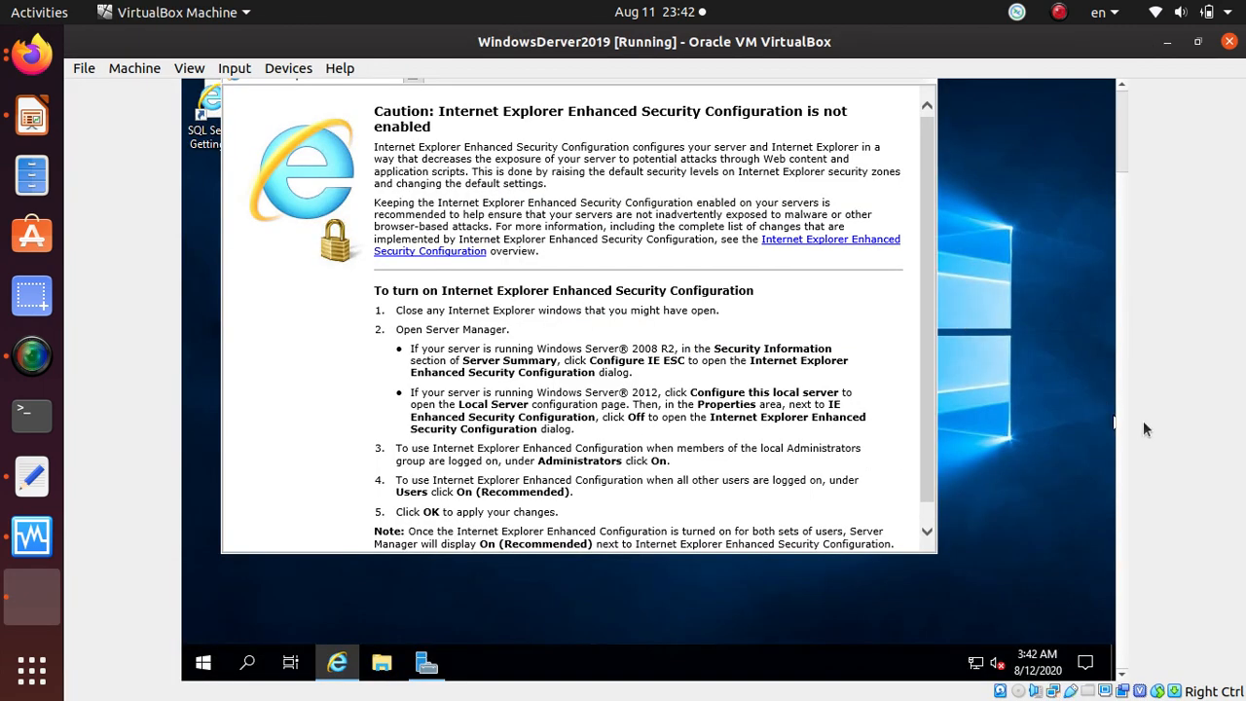
Search the web for "microsoft learning github" in Internet Explorer and open the Microsoft Learning GitHub page
left_click_drag(1128, 160, 1128, 101)
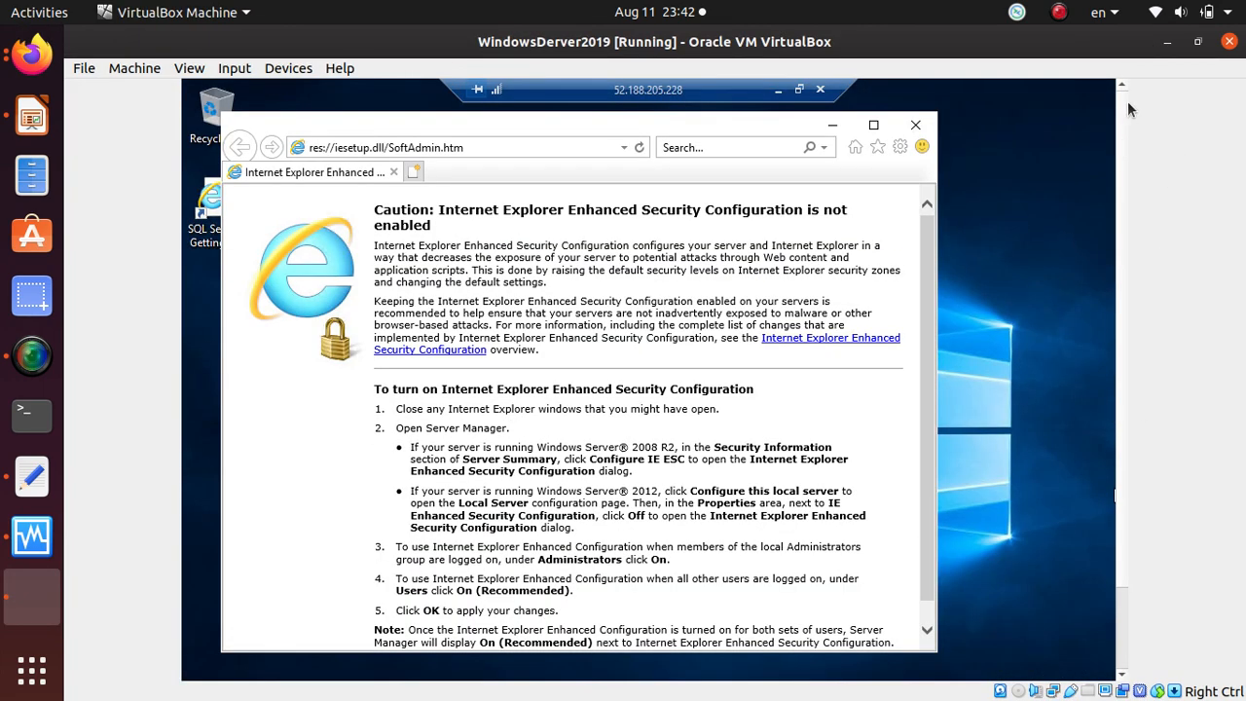
left_click(498, 148)
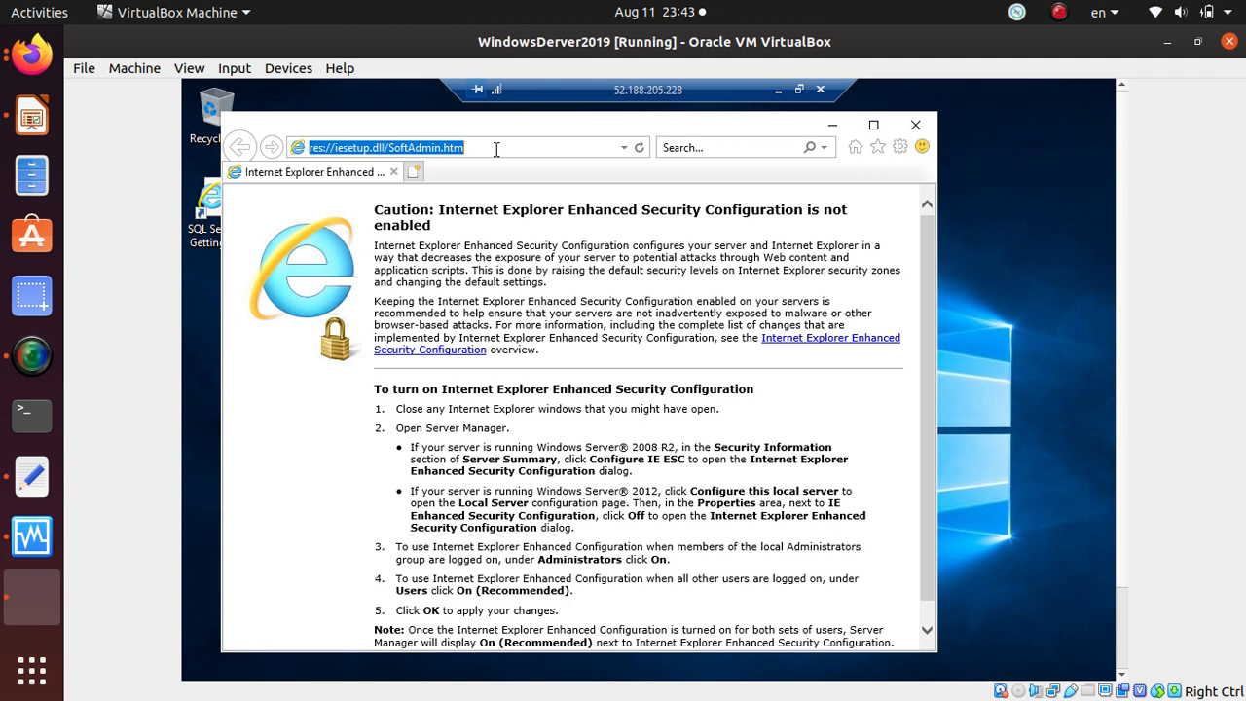
type("microsoft learning")
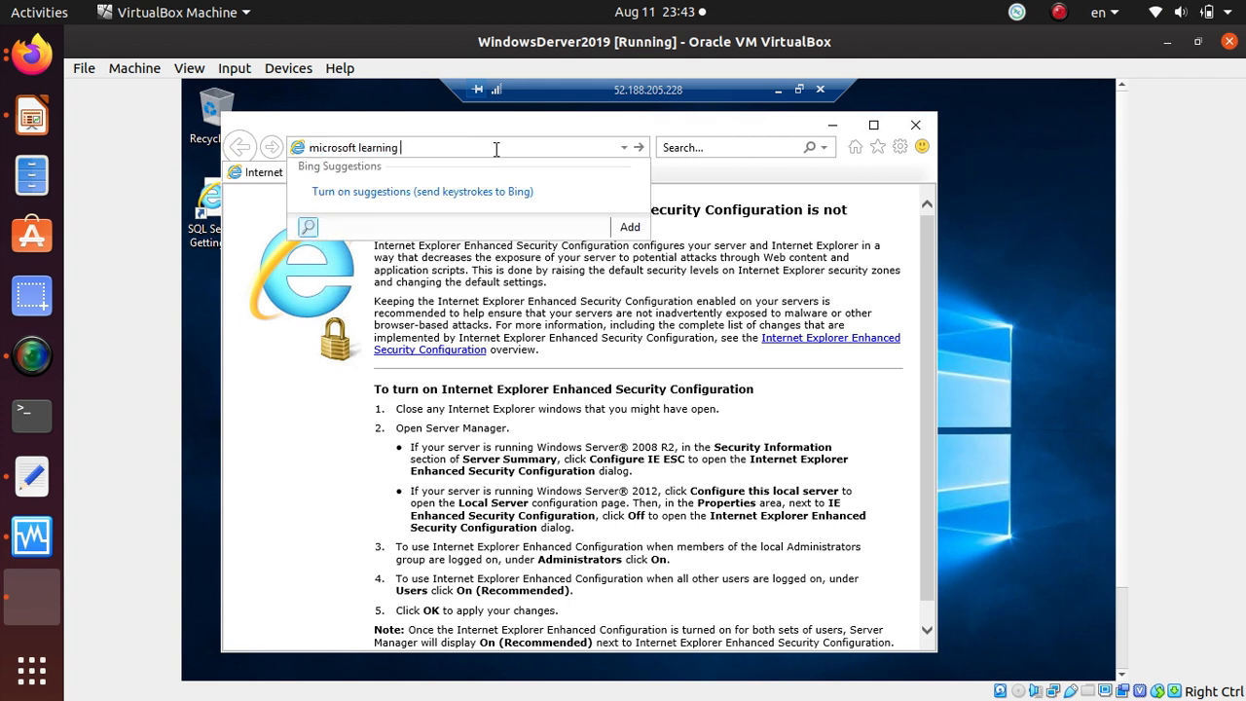
type(" github")
key("Return")
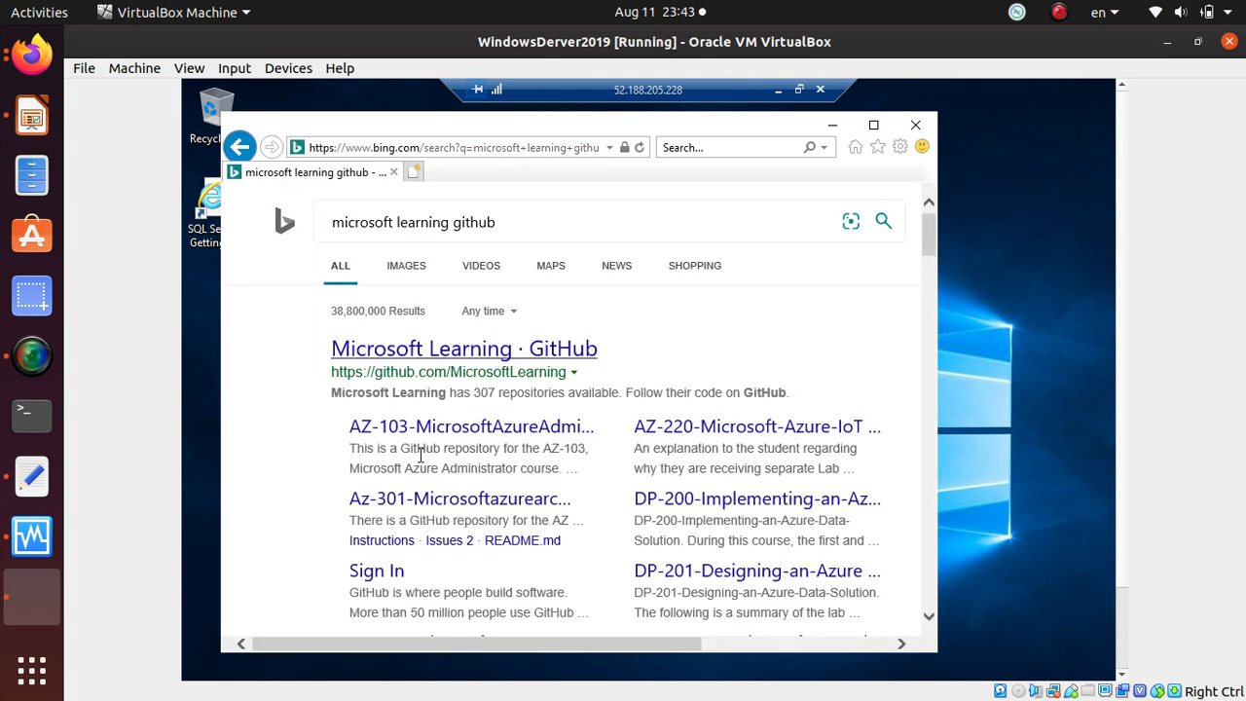
left_click(459, 354)
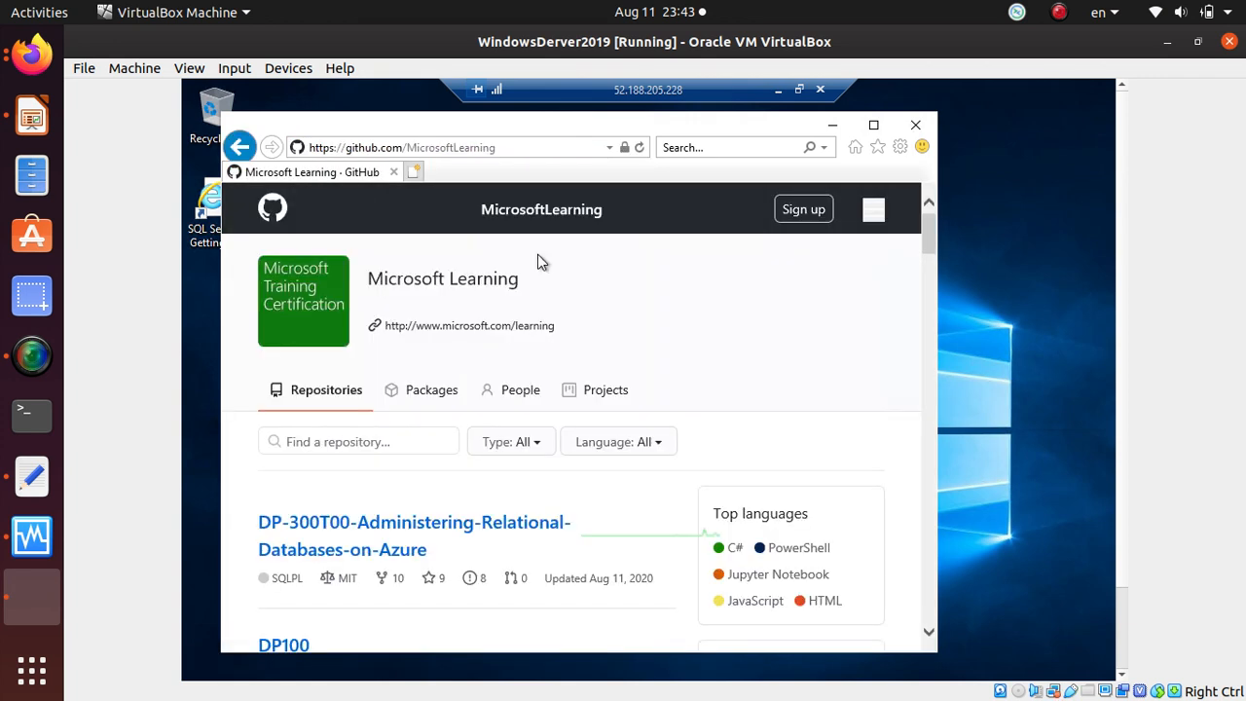
Open DP-300_01_lab.md from the Instructions/Labs folder of the DP-300T00-Administering-Relational-Databases-on-Azure repository
scroll(507, 514, "down", 2)
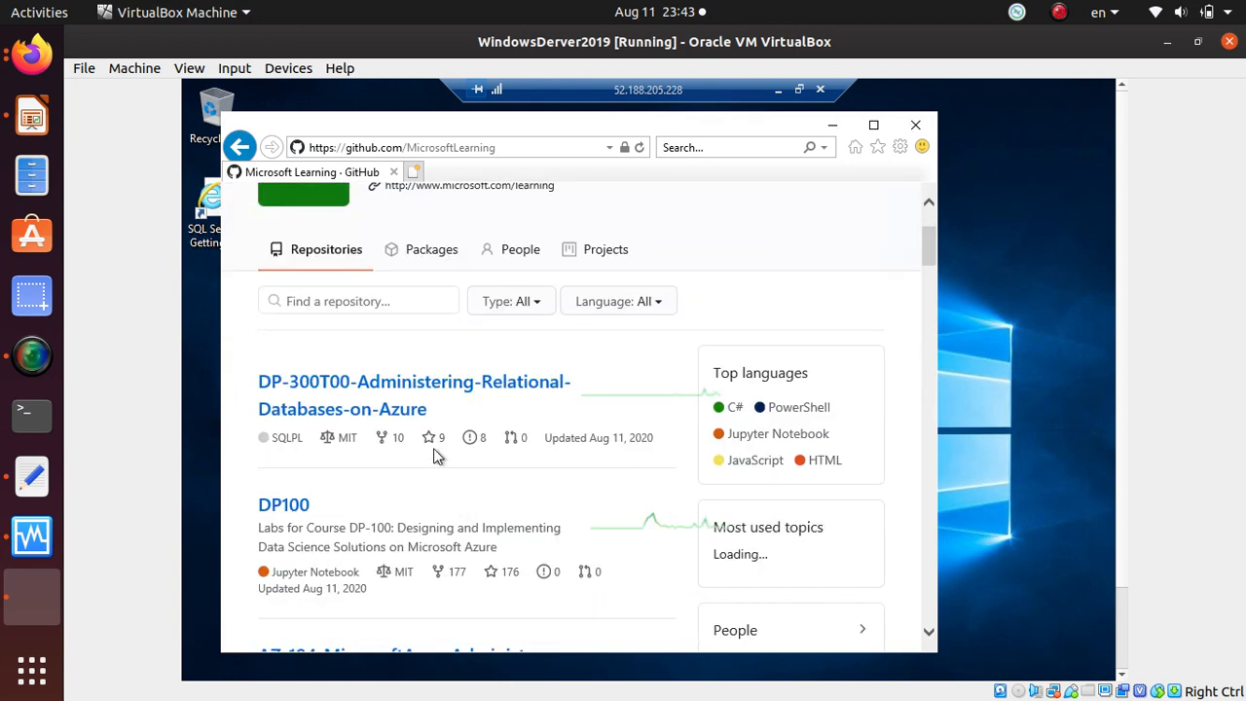
left_click(437, 392)
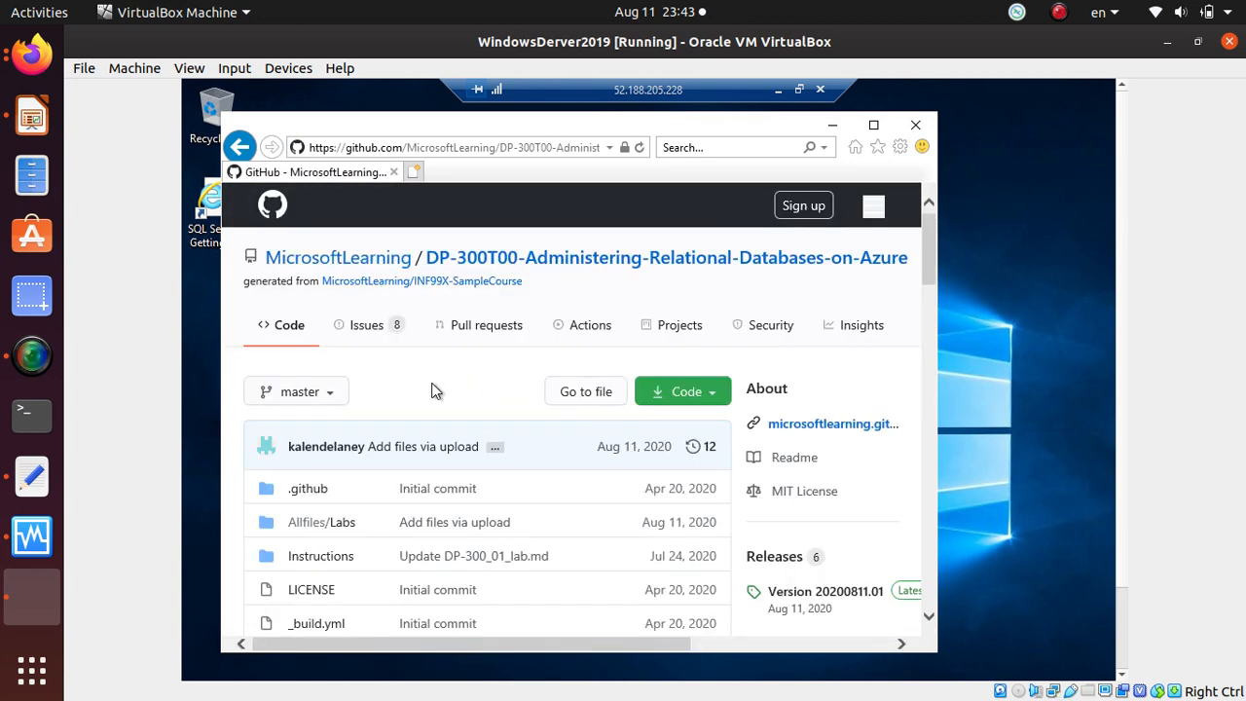
scroll(434, 391, "down", 2)
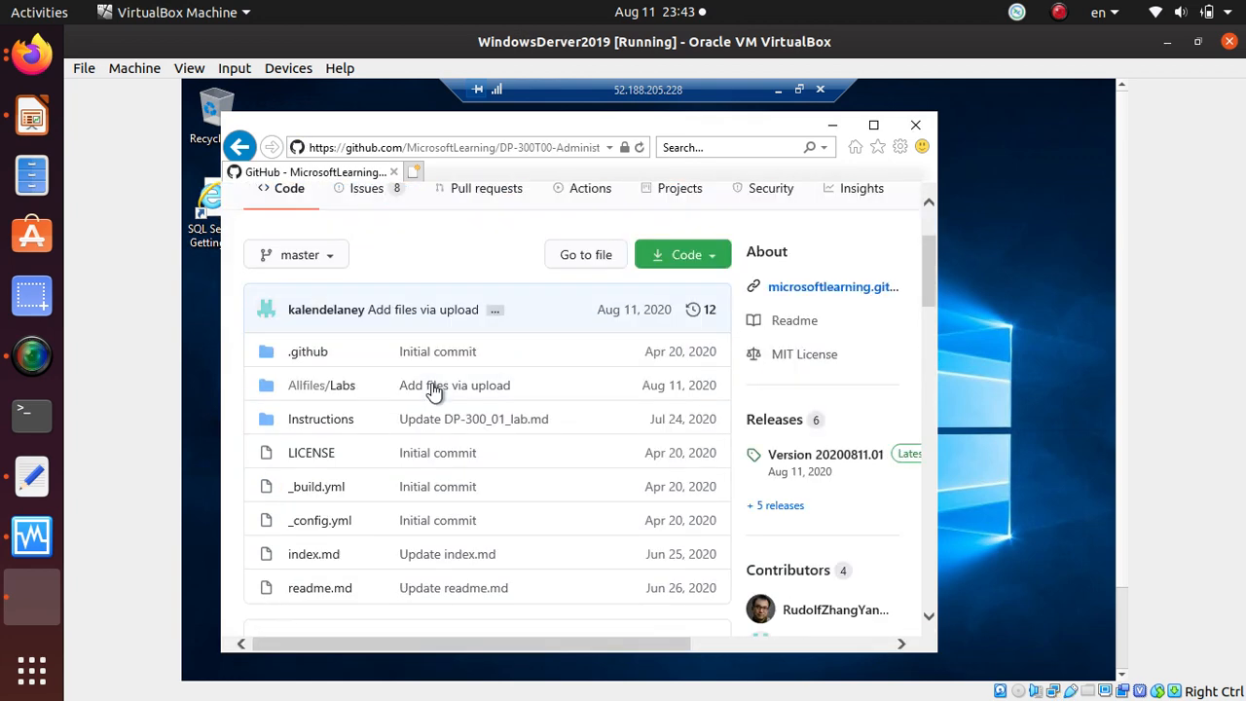
left_click(334, 419)
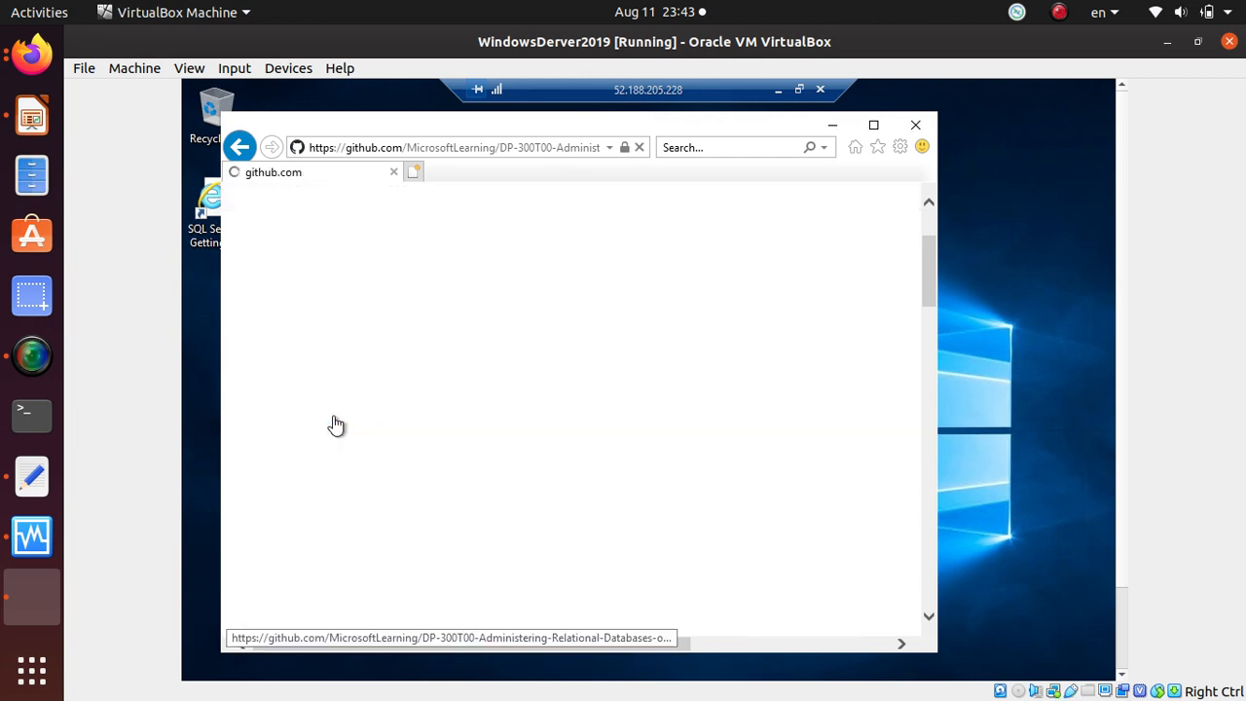
scroll(311, 467, "down", 2)
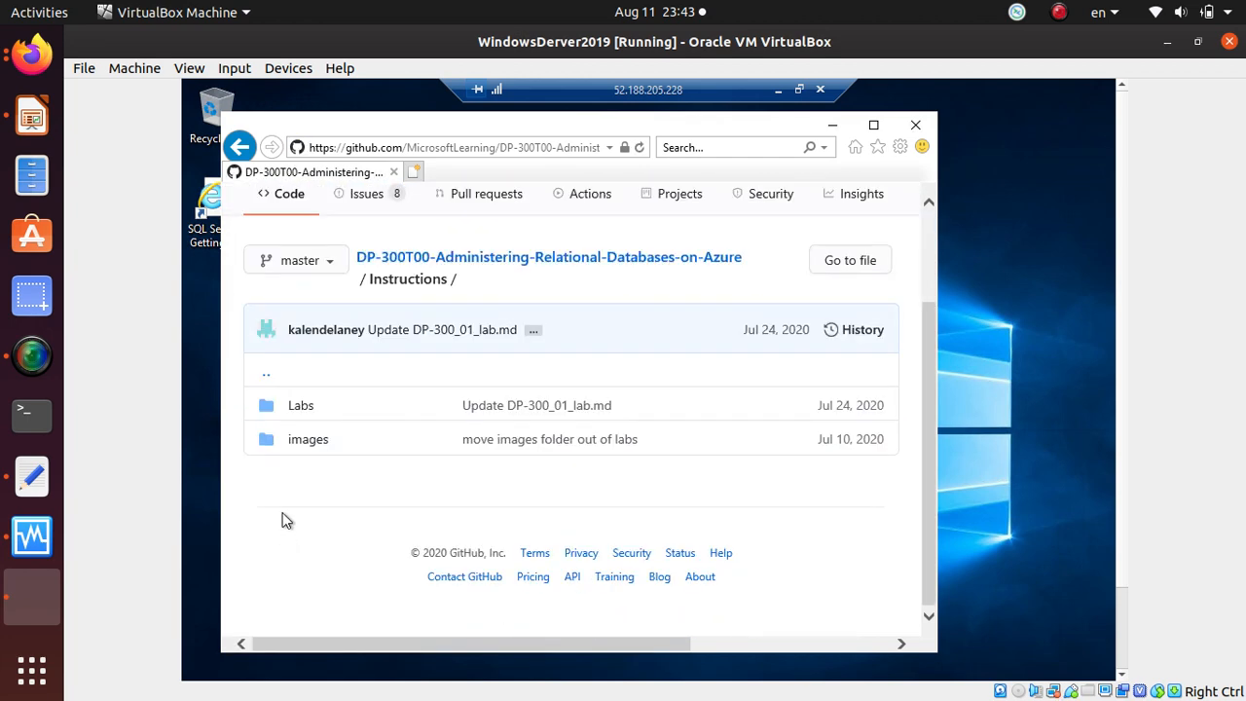
left_click(296, 411)
scroll(292, 414, "down", 3)
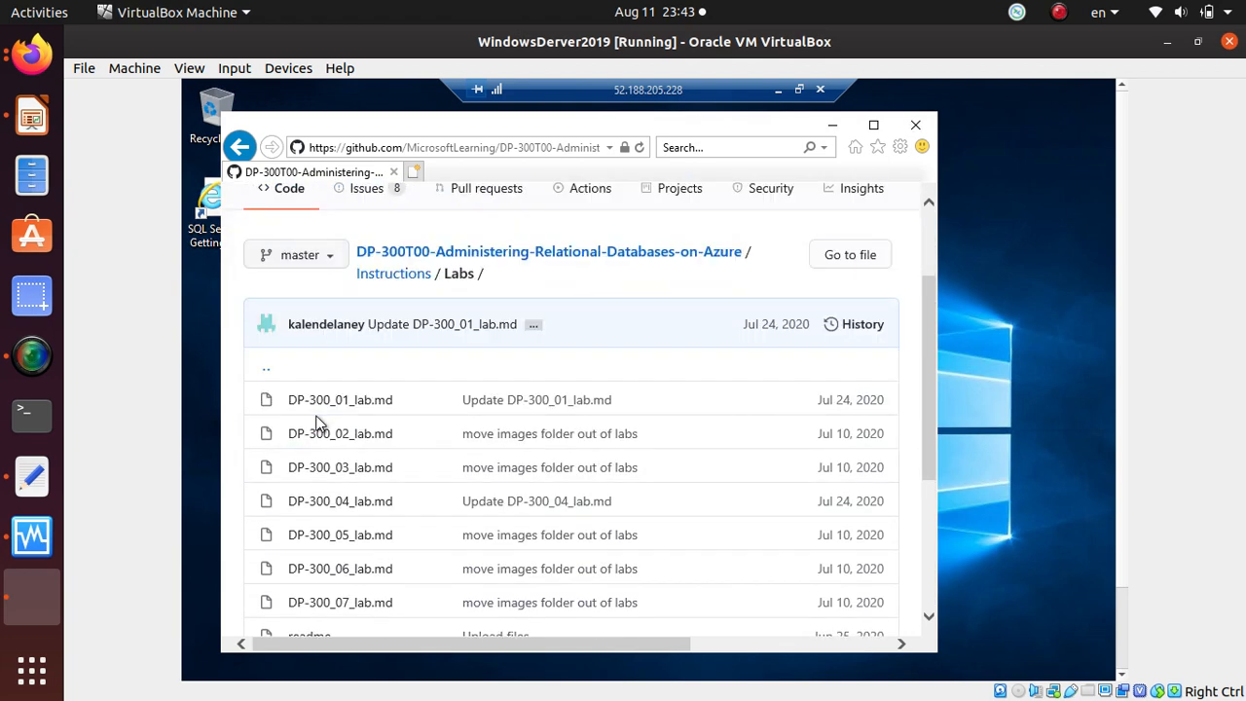
left_click(379, 400)
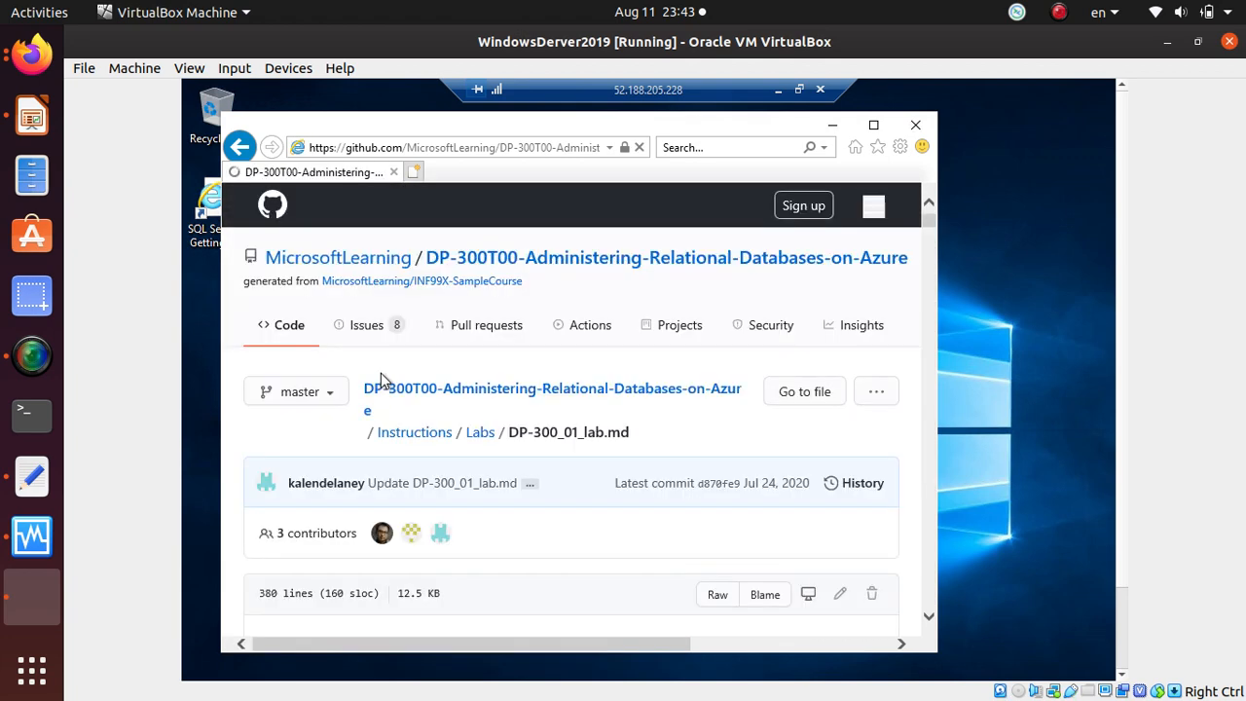
Look through the lab instructions for step 11 of Exercise 2, Task 1, with the backup file's download link
scroll(499, 409, "down", 10)
scroll(496, 416, "down", 15)
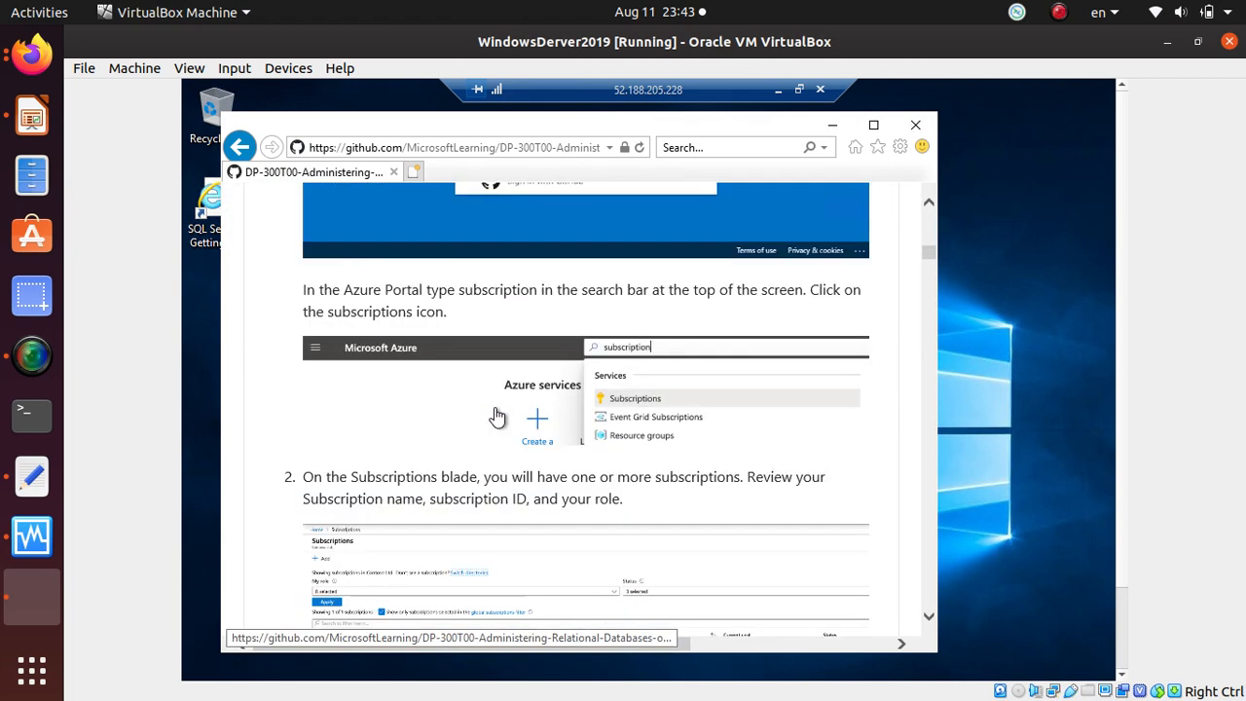
scroll(496, 415, "down", 20)
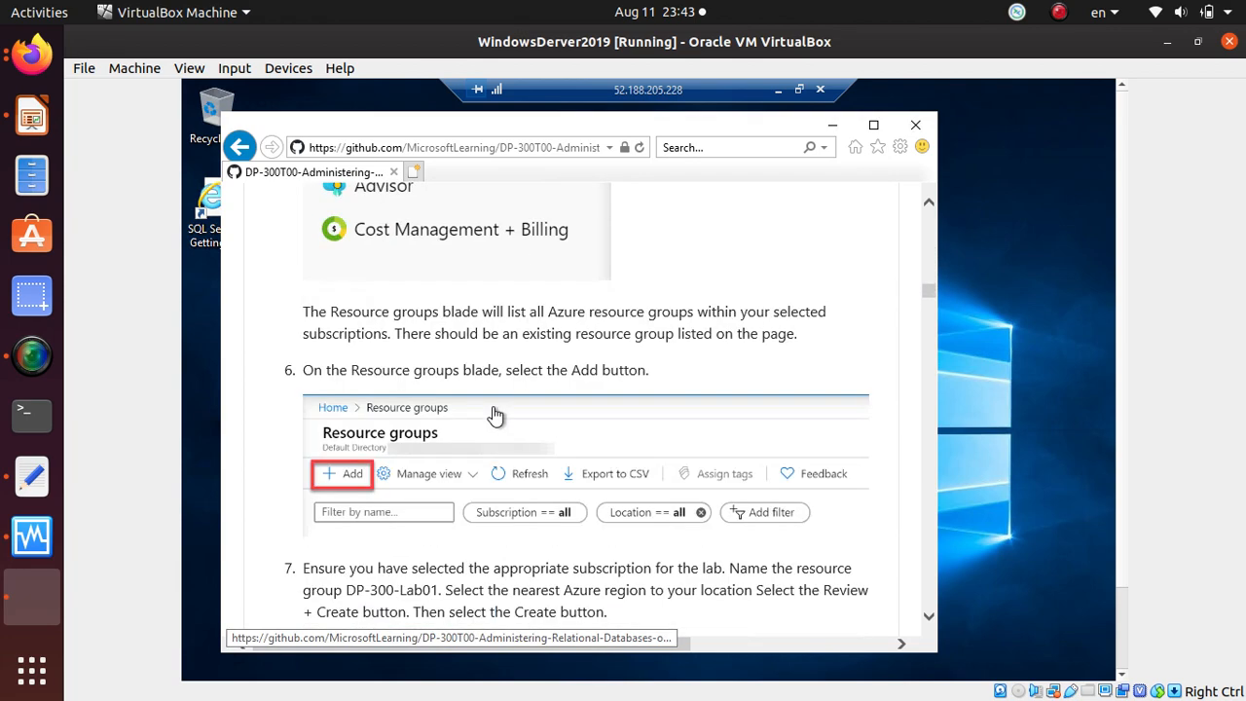
scroll(494, 412, "down", 20)
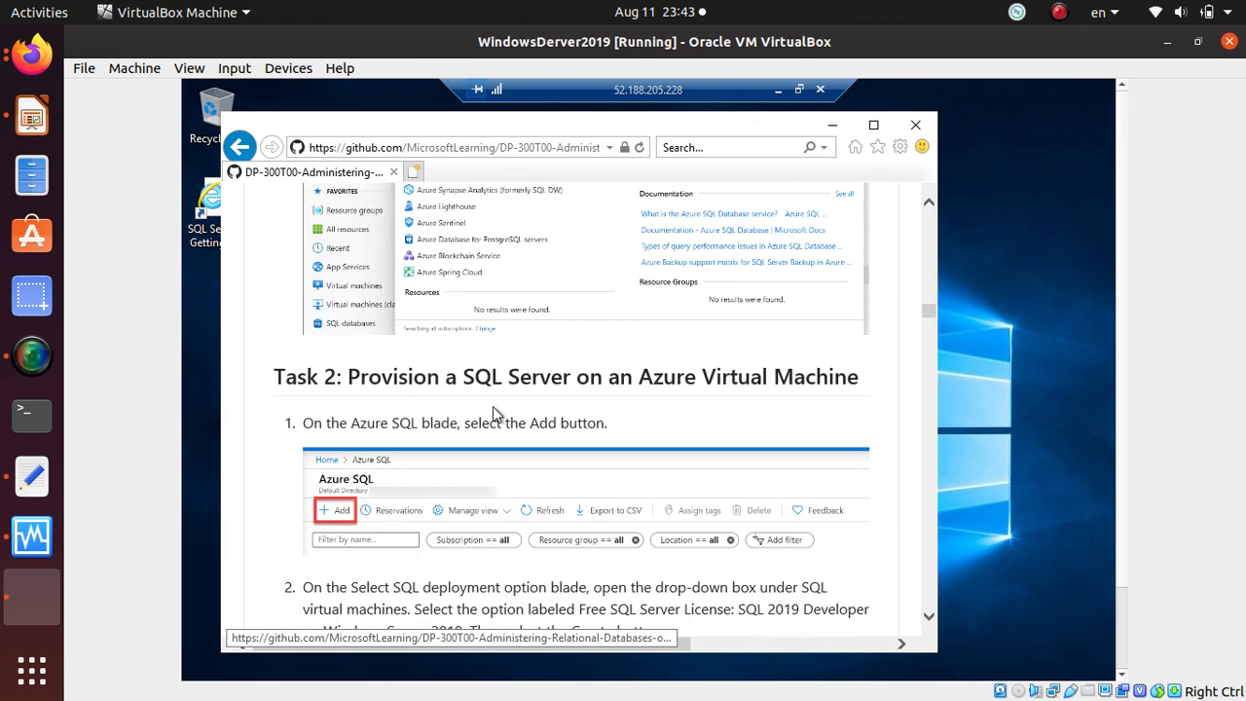
scroll(493, 403, "down", 5)
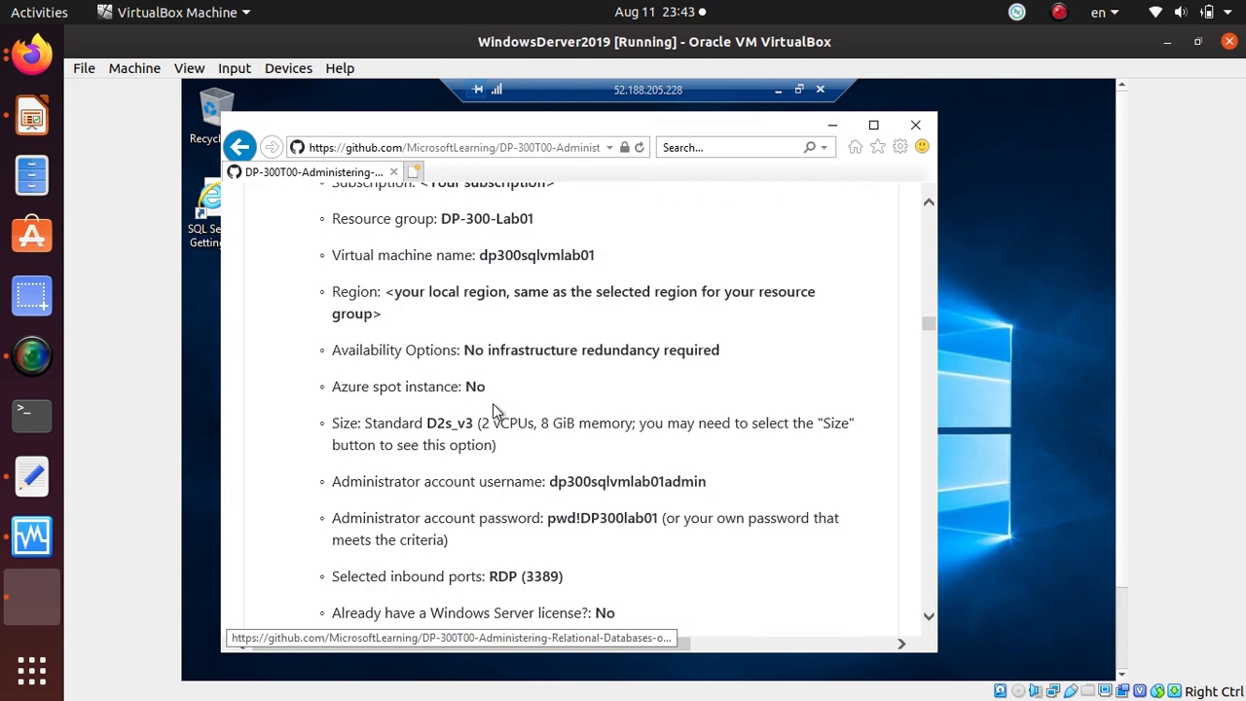
scroll(493, 407, "up", 15)
scroll(496, 414, "up", 2)
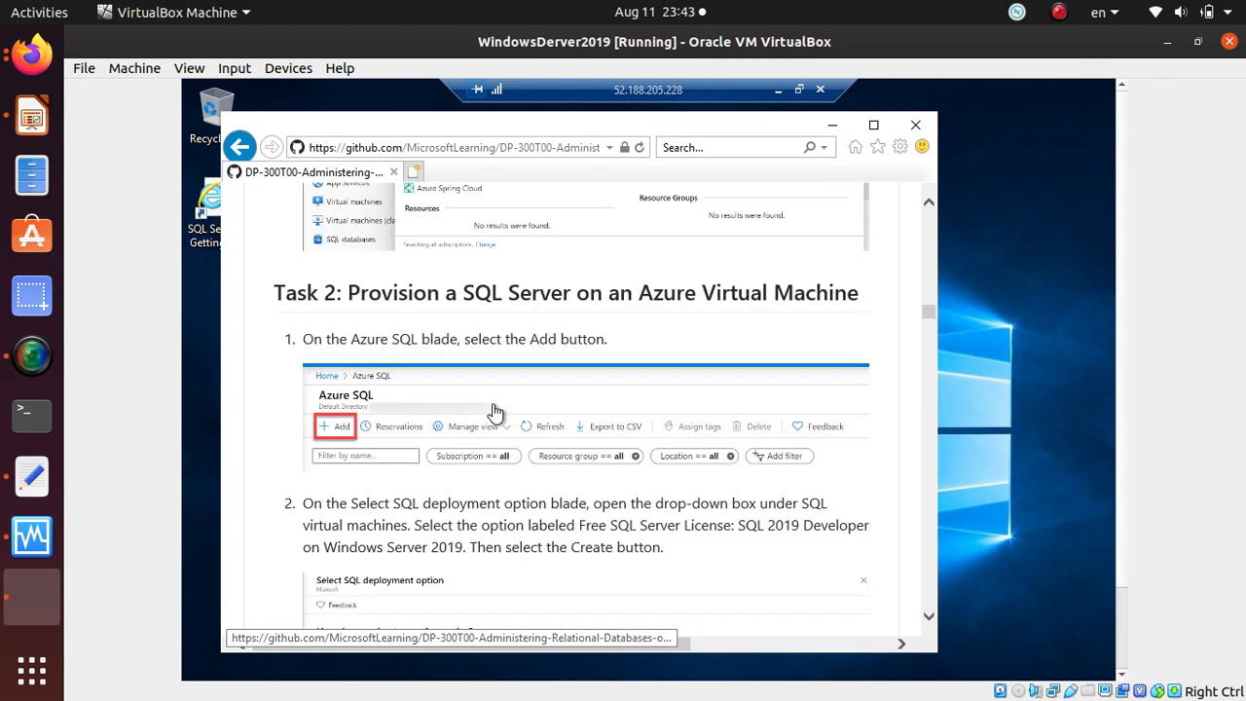
scroll(492, 403, "down", 20)
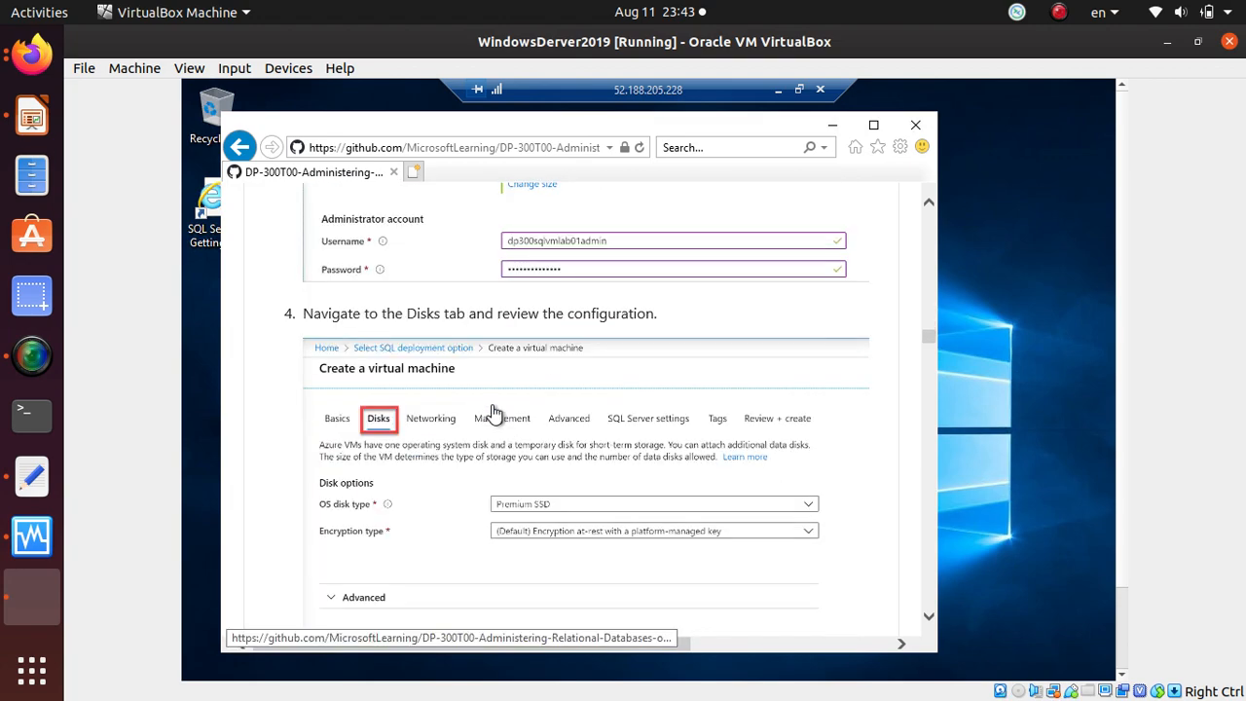
scroll(494, 414, "down", 20)
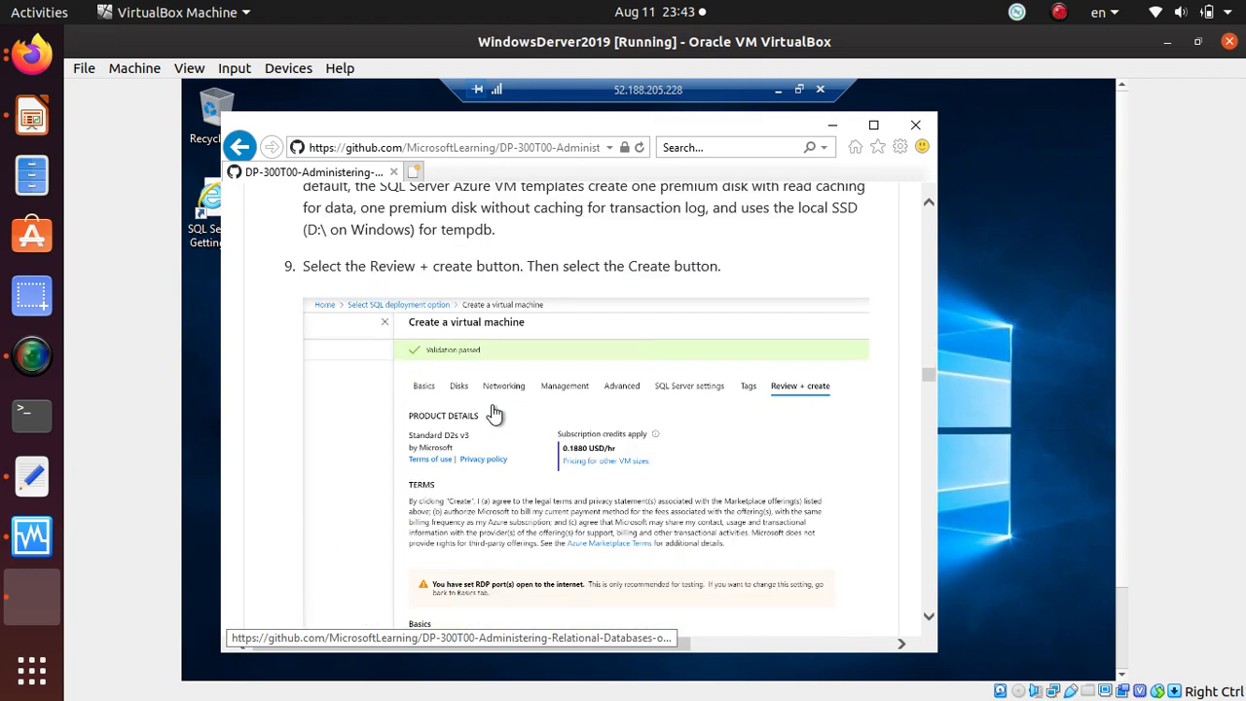
scroll(494, 406, "down", 20)
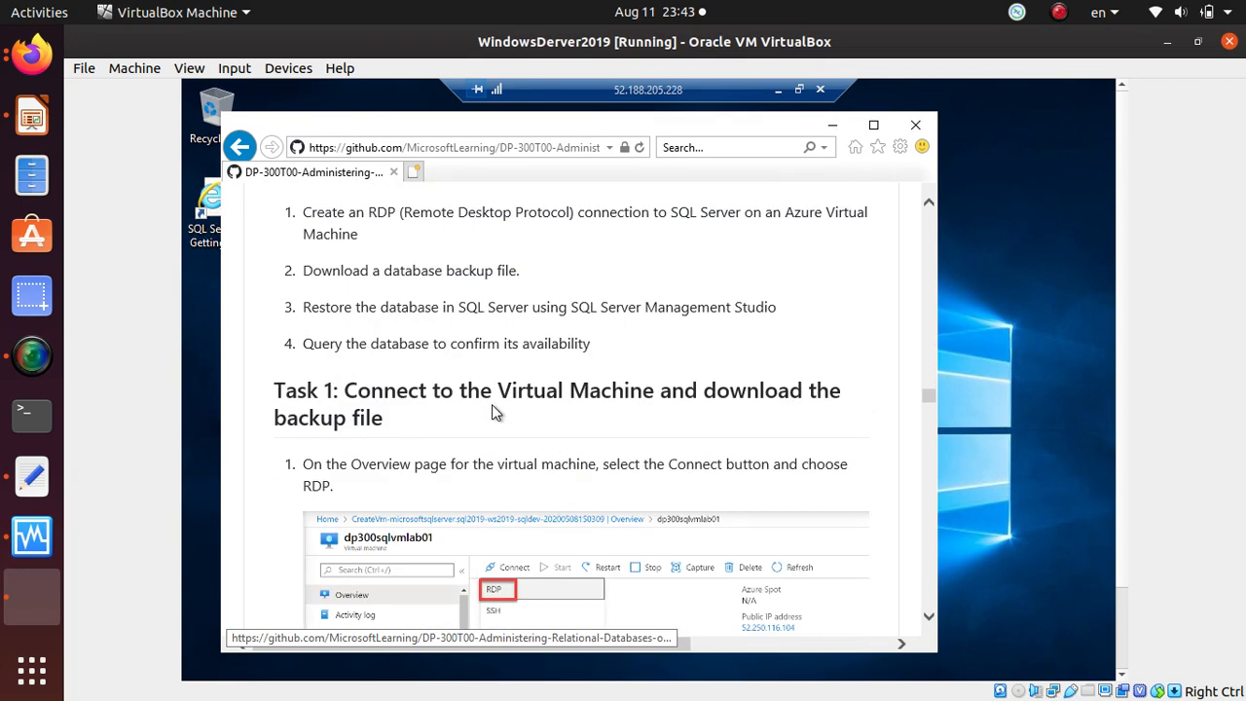
scroll(493, 409, "up", 5)
scroll(494, 412, "down", 4)
scroll(492, 406, "up", 5)
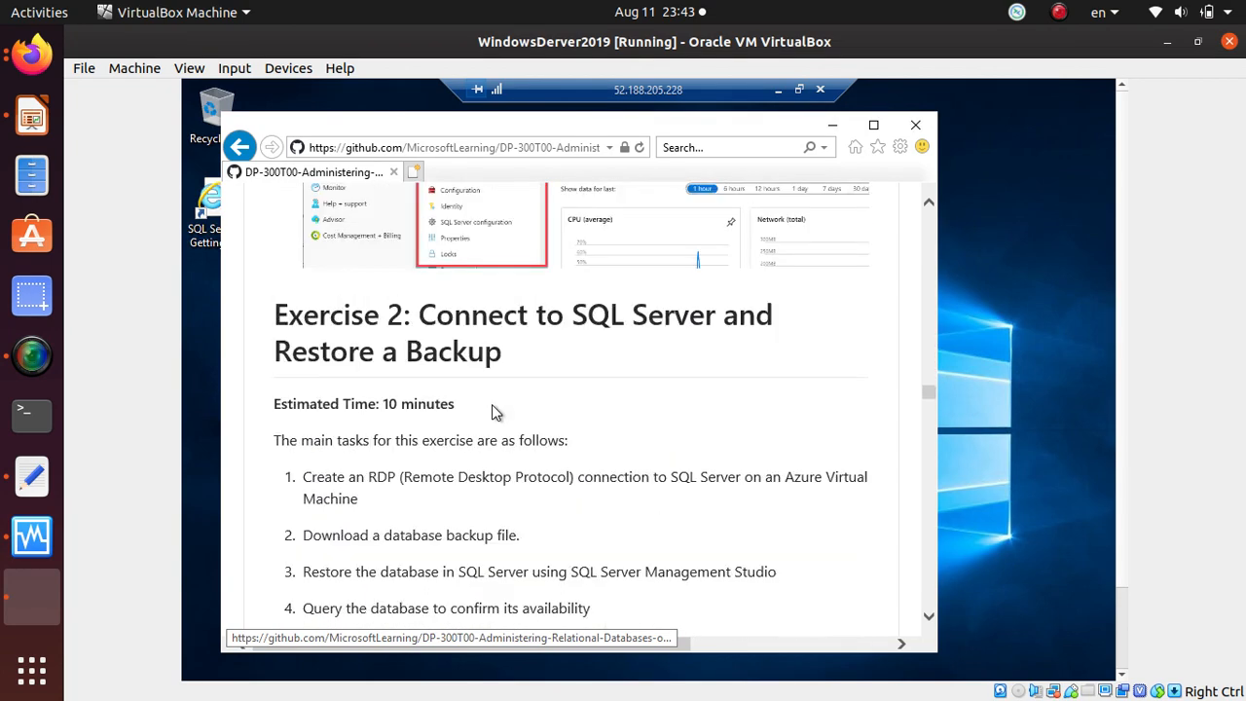
scroll(492, 411, "up", 6)
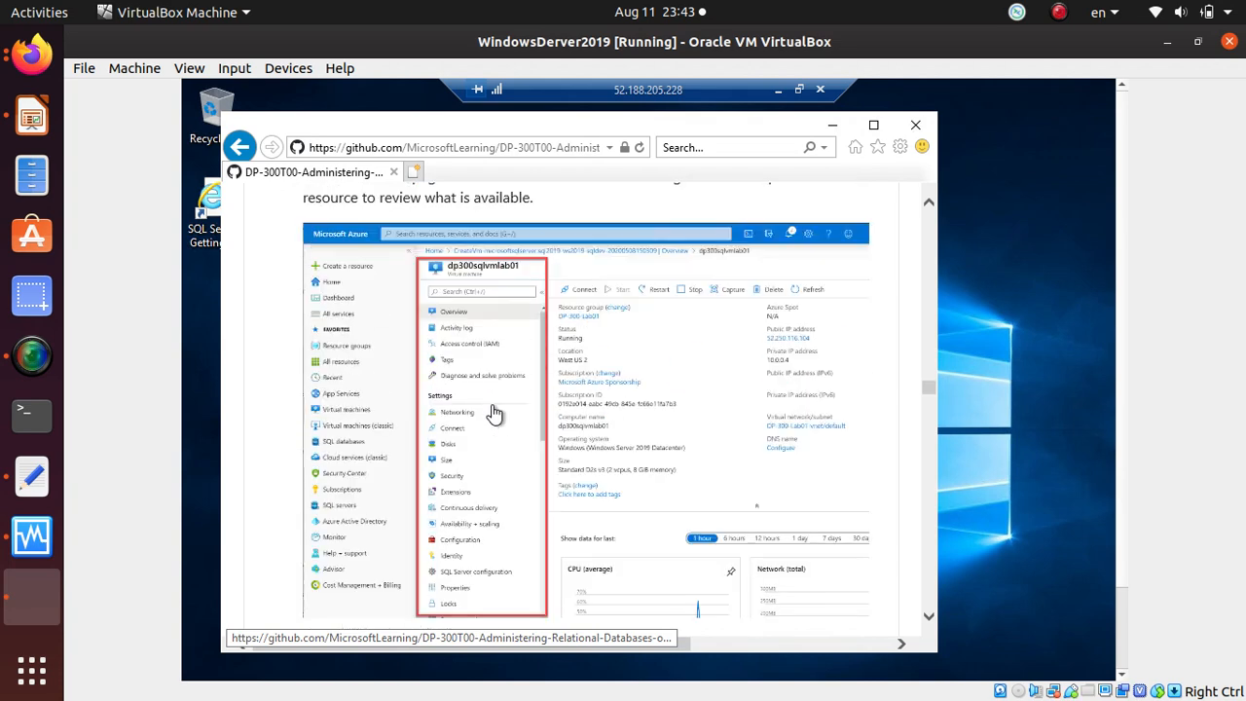
scroll(494, 412, "up", 6)
scroll(493, 413, "up", 4)
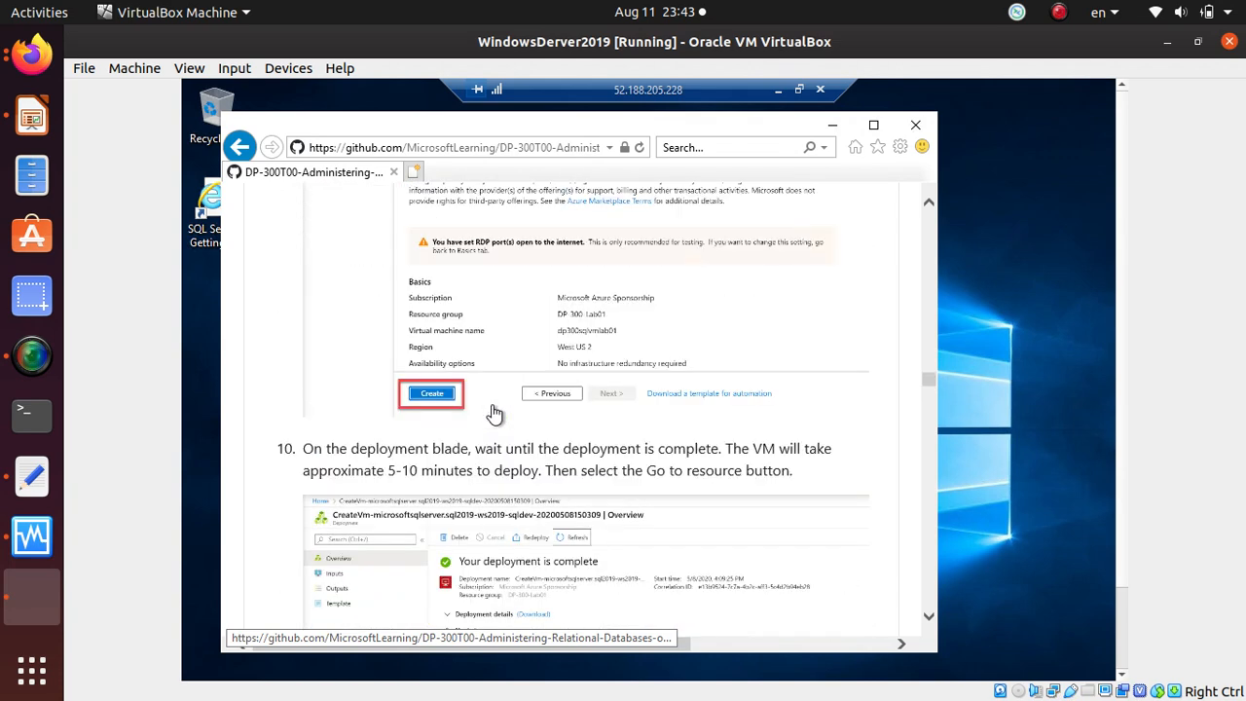
scroll(494, 414, "up", 11)
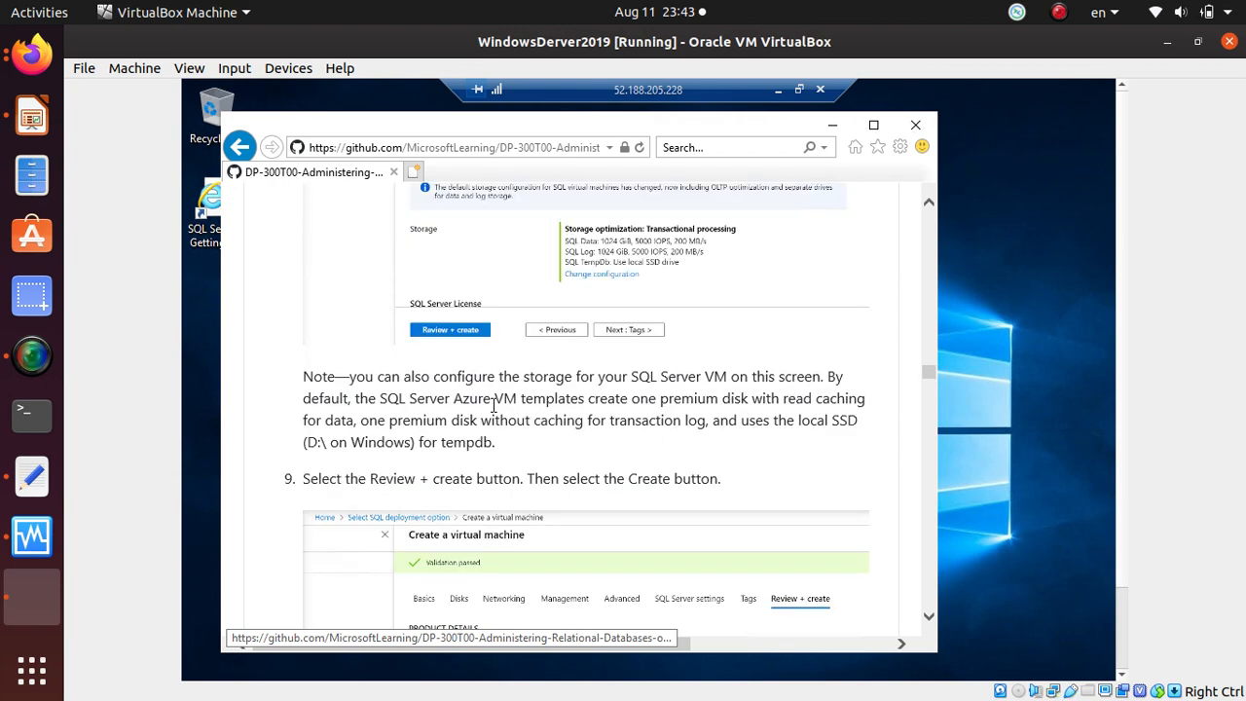
scroll(494, 412, "down", 20)
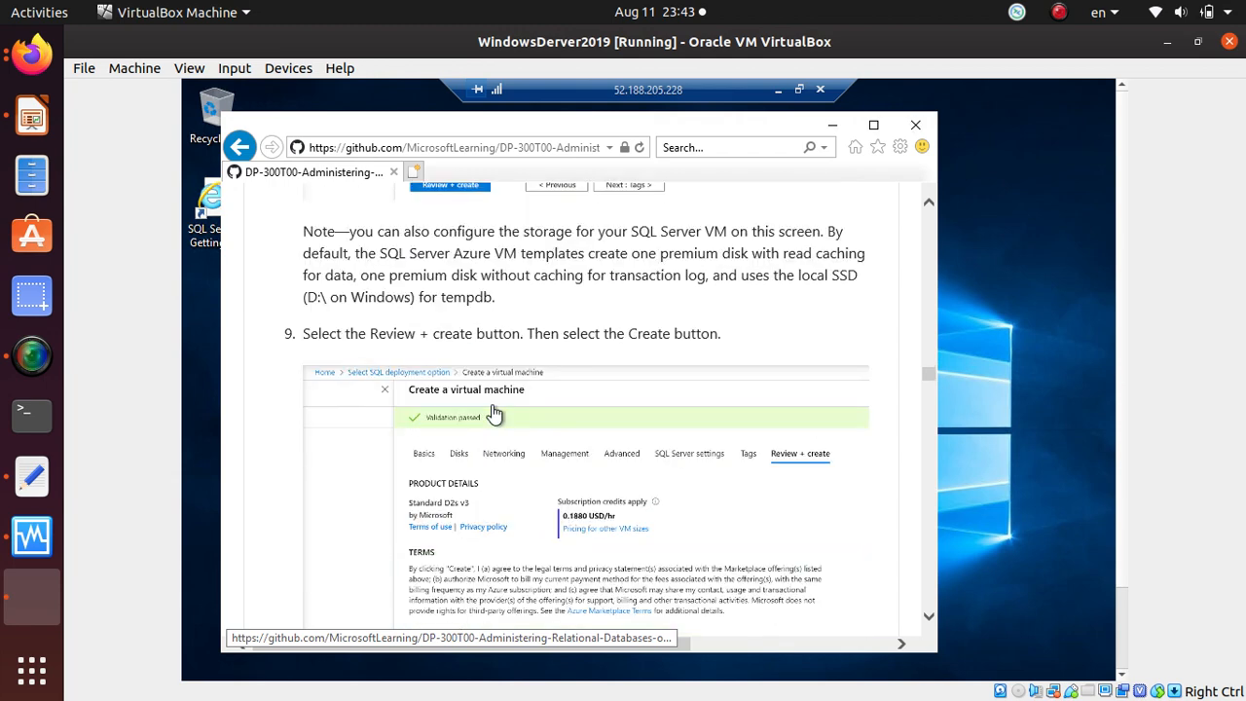
scroll(494, 414, "down", 5)
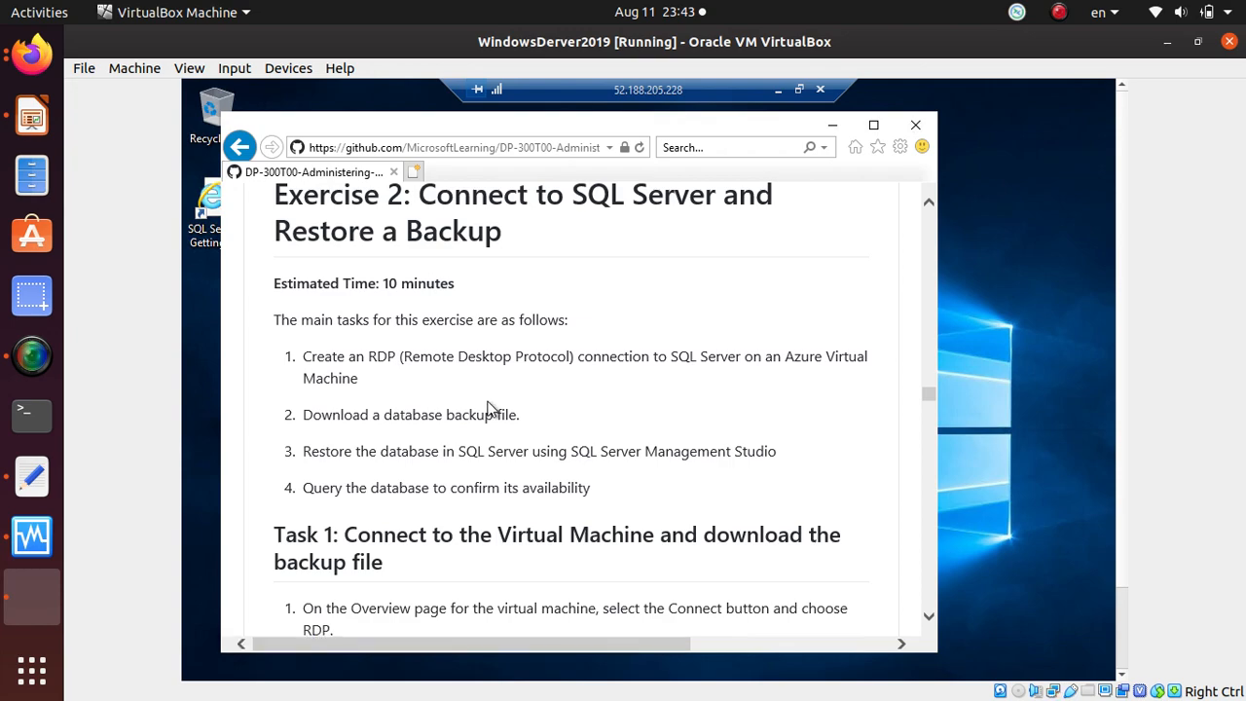
scroll(490, 408, "down", 20)
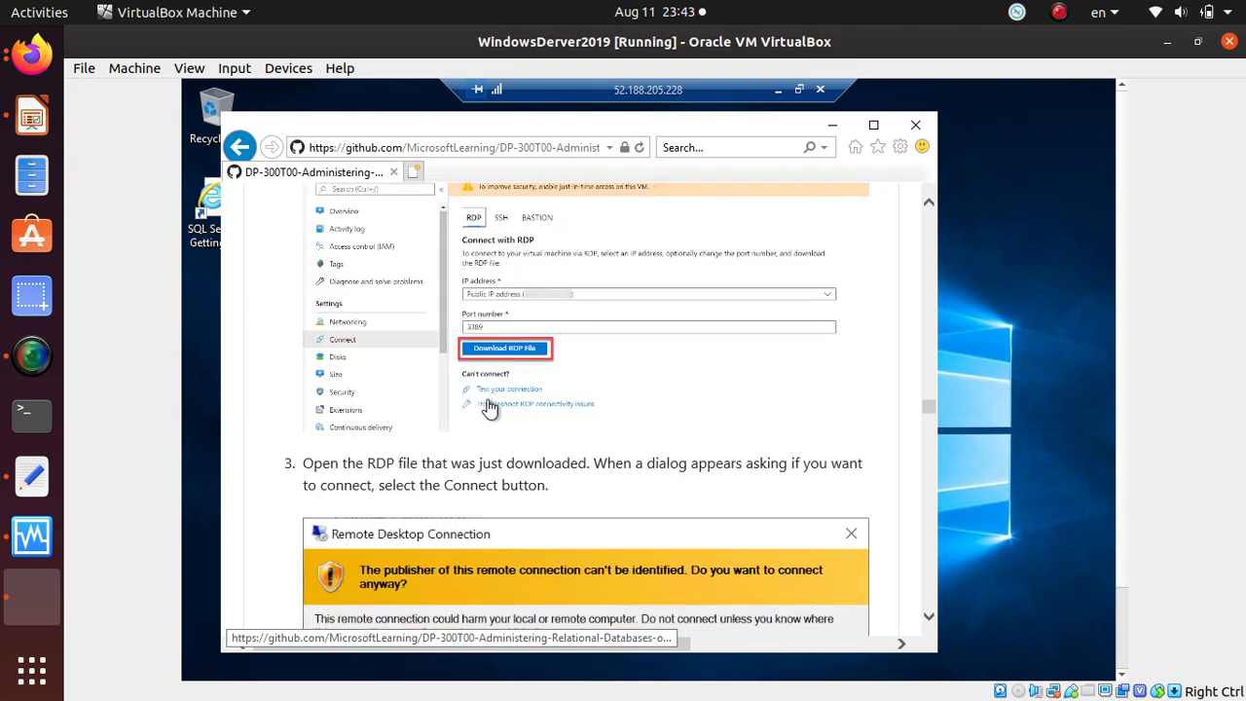
scroll(491, 404, "down", 20)
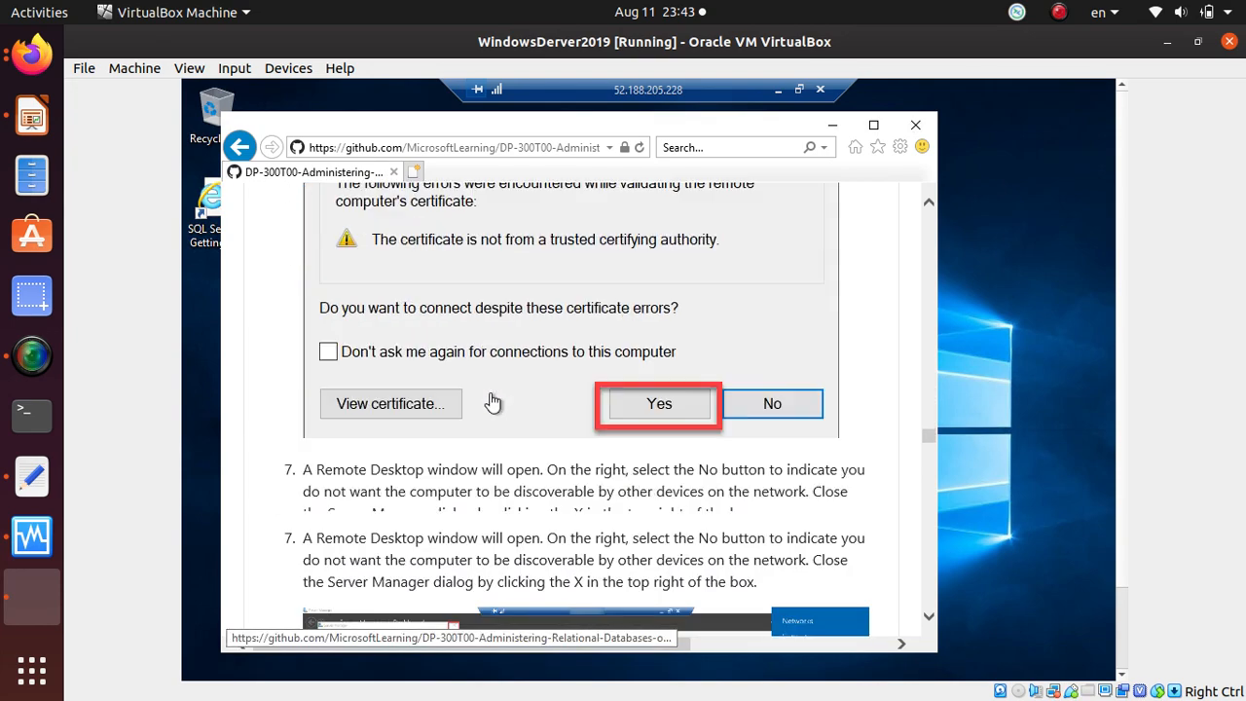
scroll(492, 402, "down", 20)
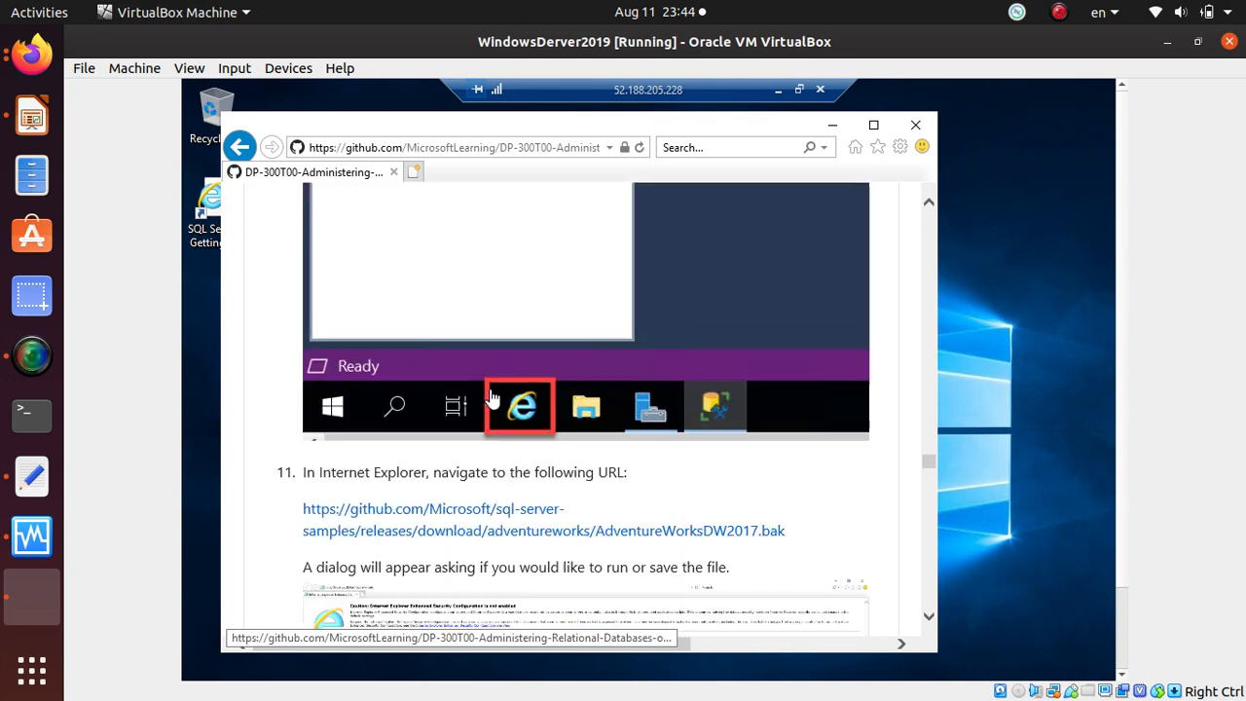
scroll(492, 399, "down", 5)
scroll(493, 397, "up", 3)
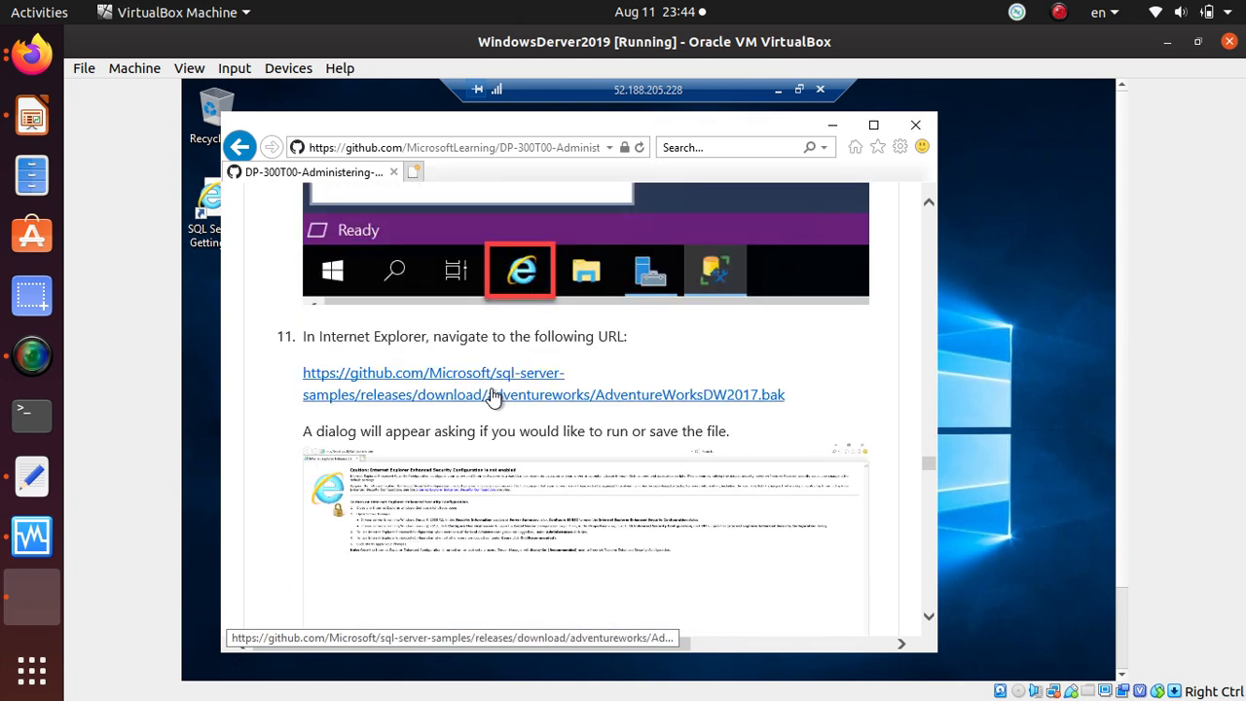
Start the AdventureWorksDW2017.bak download from lab step 11 and choose Save as for it, following step 12
left_click(551, 398)
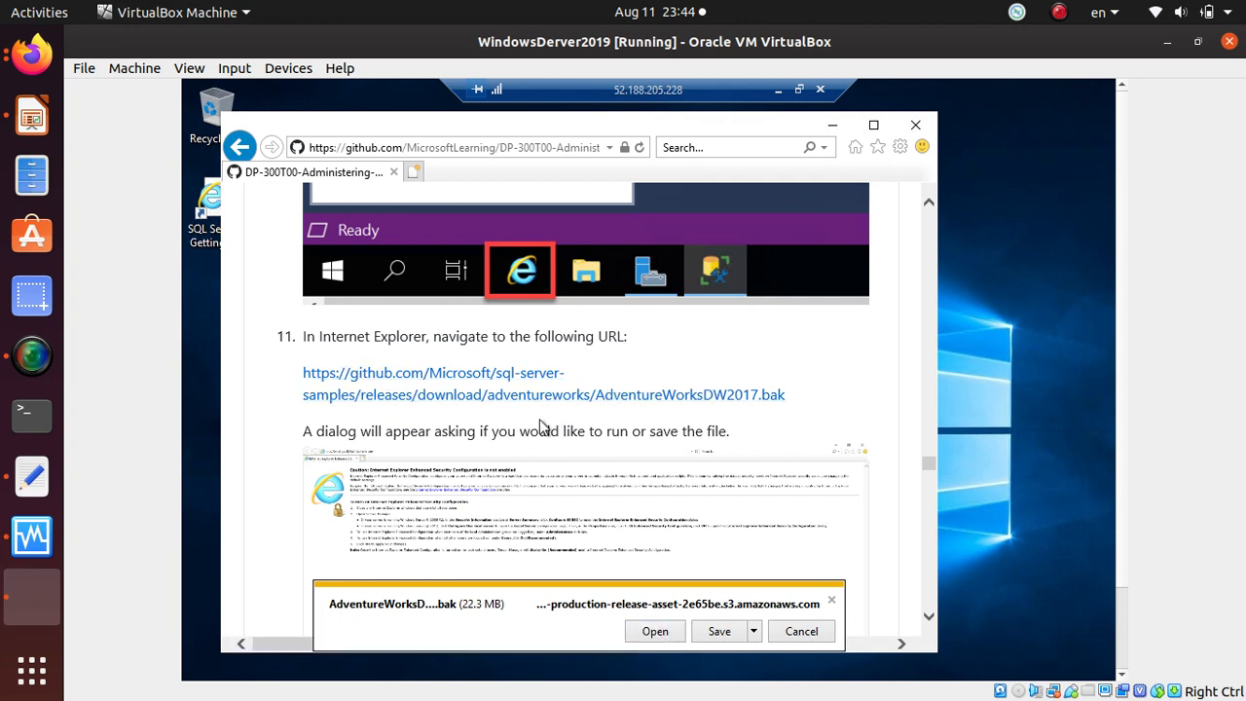
scroll(584, 394, "down", 1)
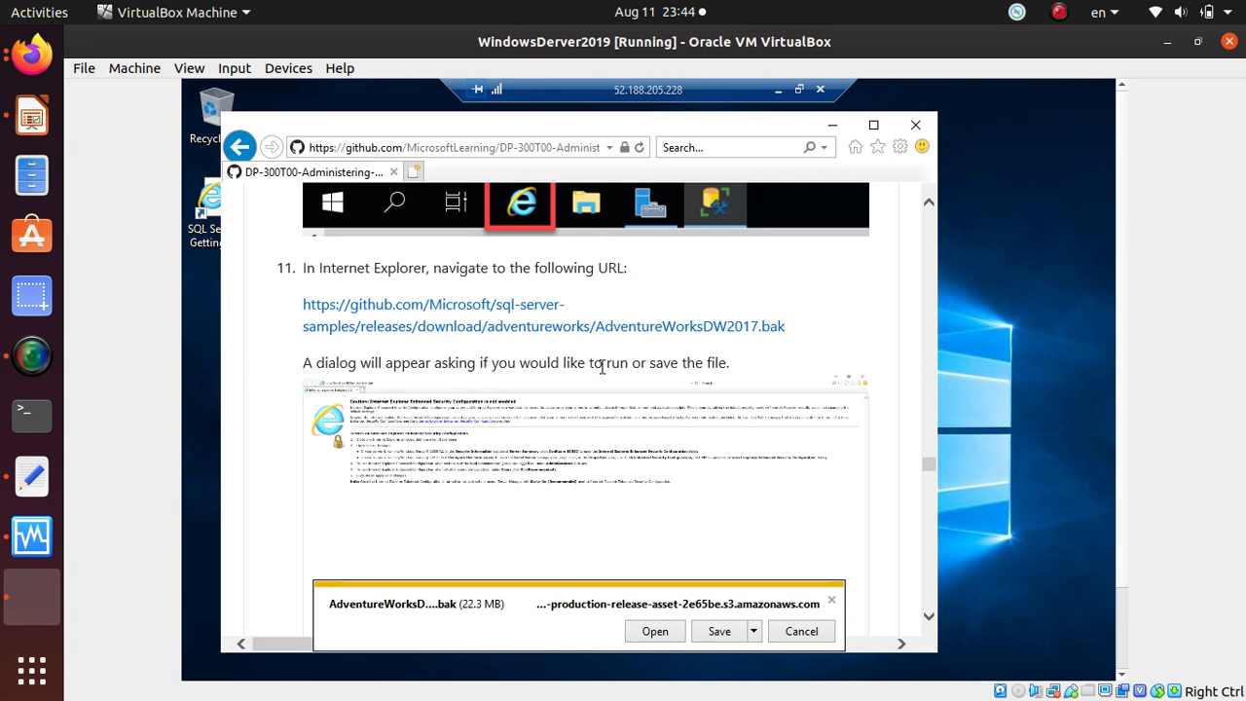
scroll(673, 428, "down", 5)
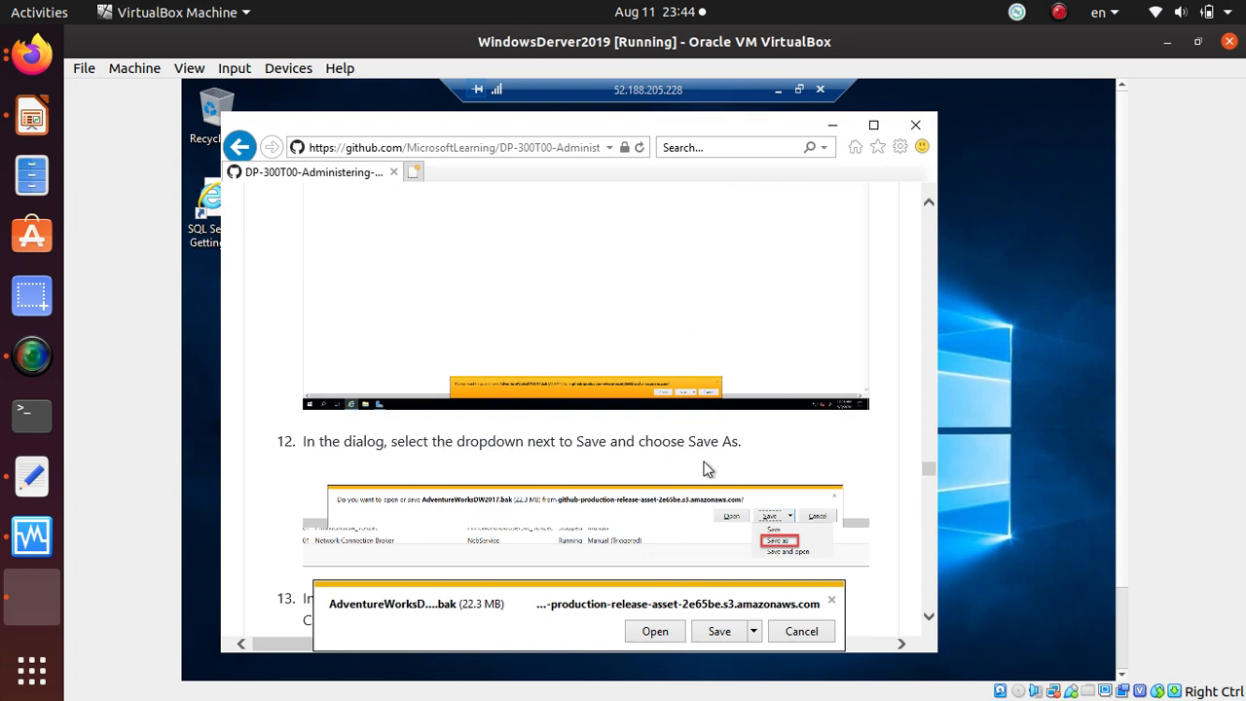
scroll(710, 470, "down", 3)
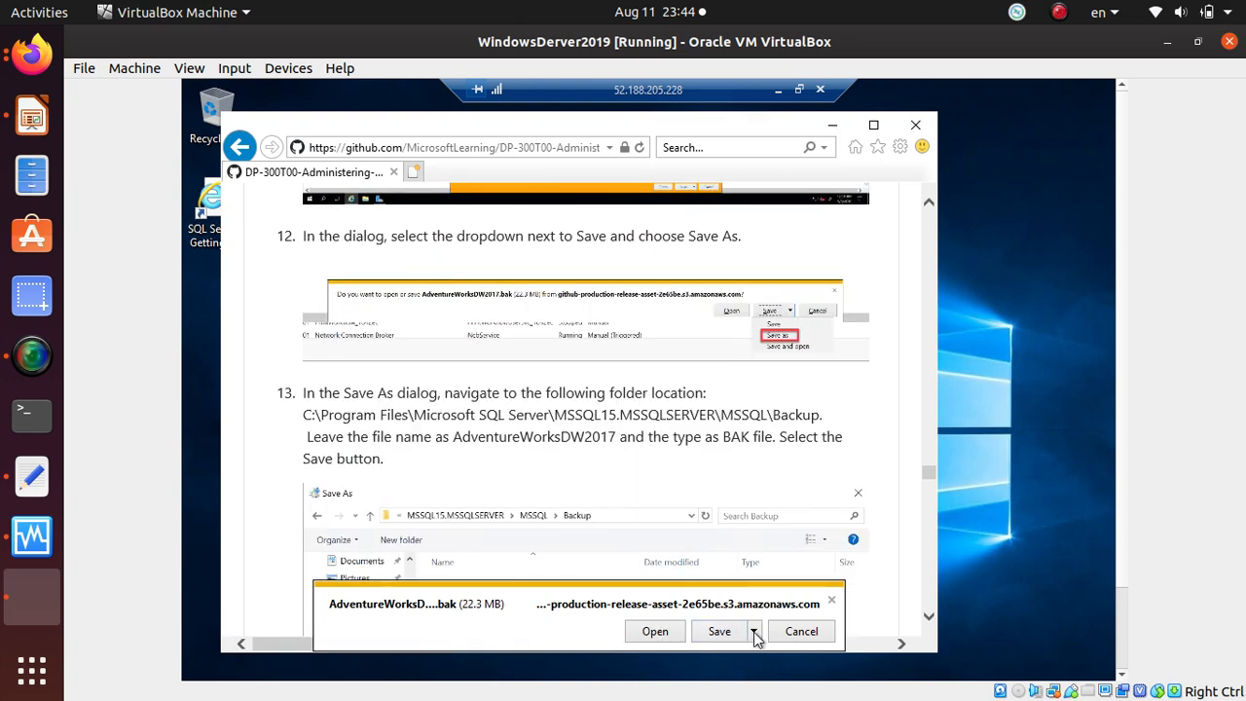
left_click(755, 635)
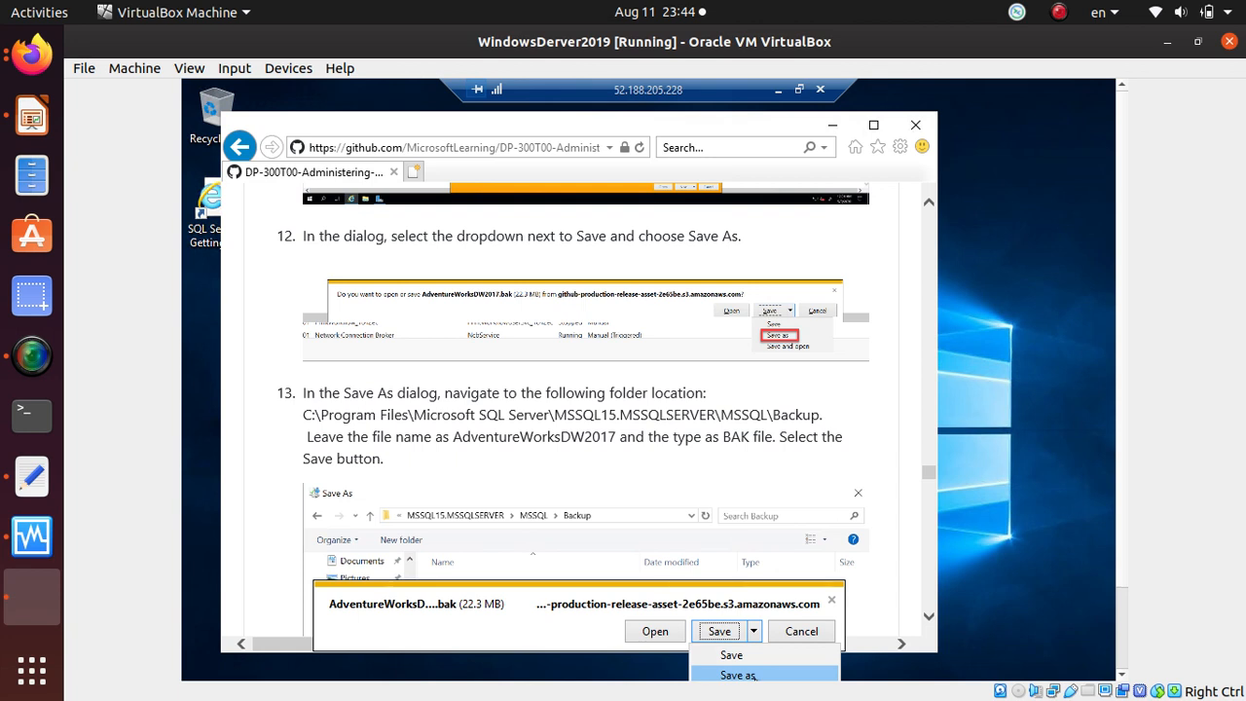
left_click(756, 675)
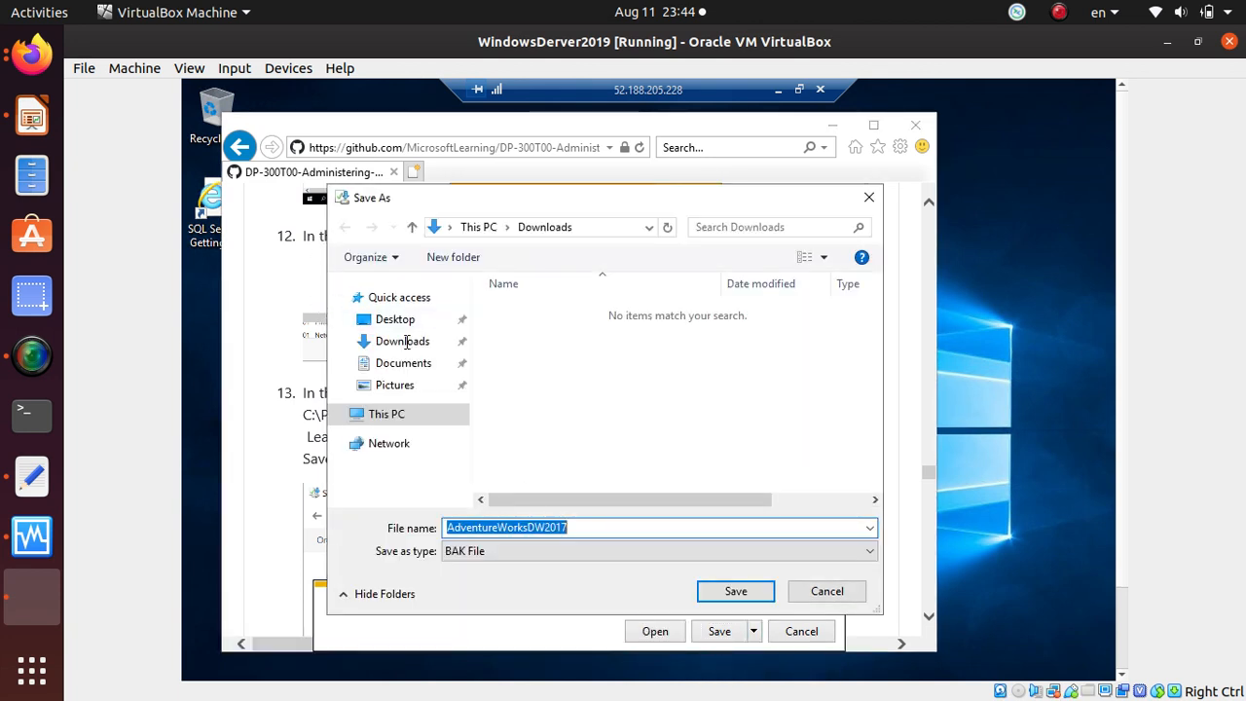
Browse the save location to C:\Program Files\Microsoft SQL Server, checking the folder path given in lab step 13
left_click(409, 425)
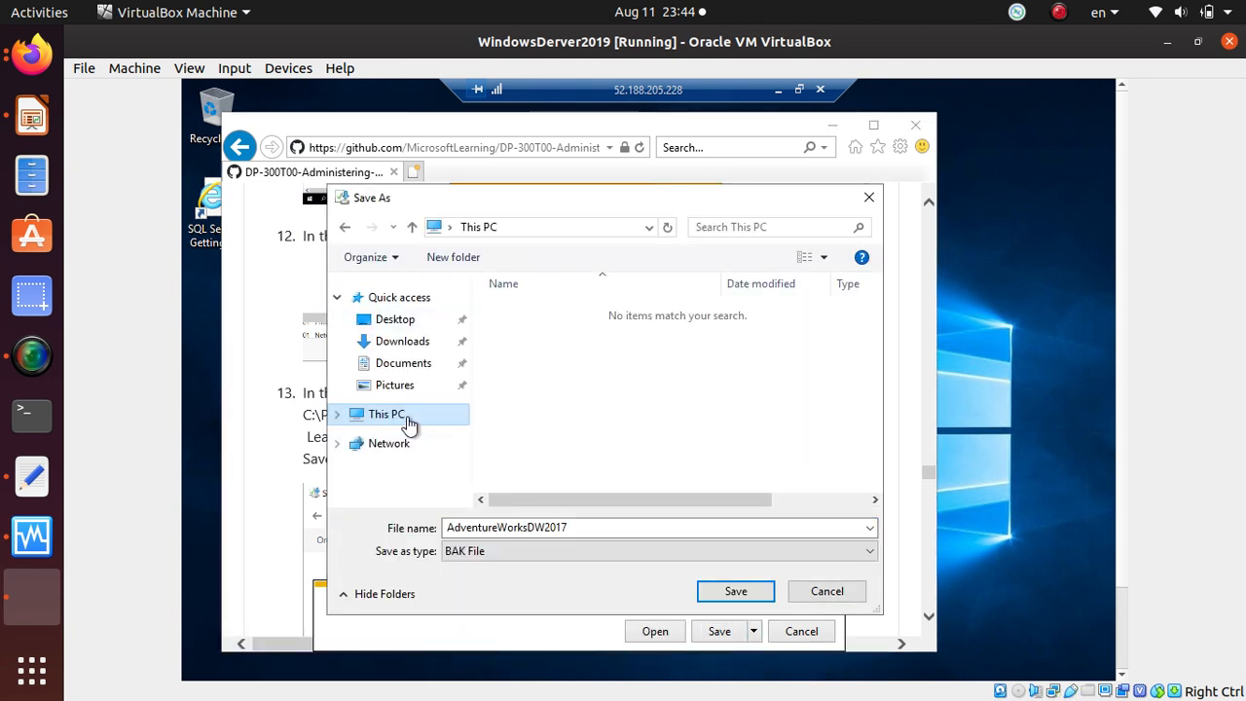
scroll(630, 441, "down", 5)
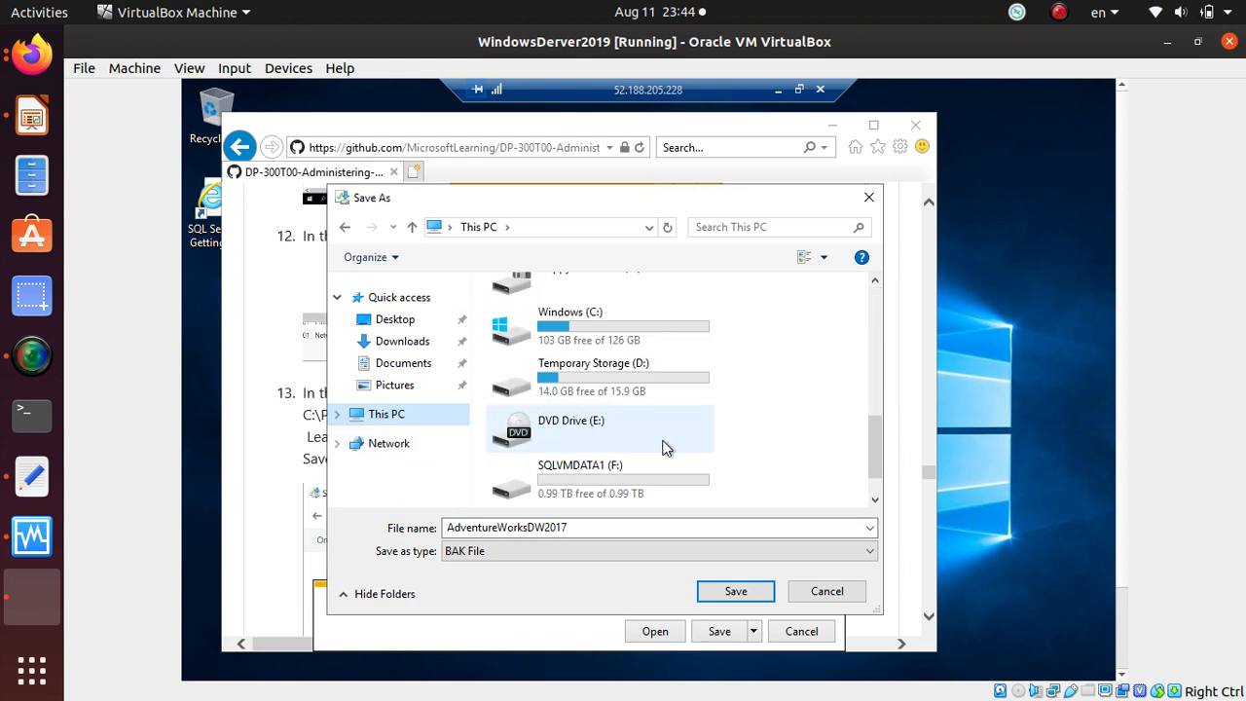
left_click(604, 323)
double_click(603, 323)
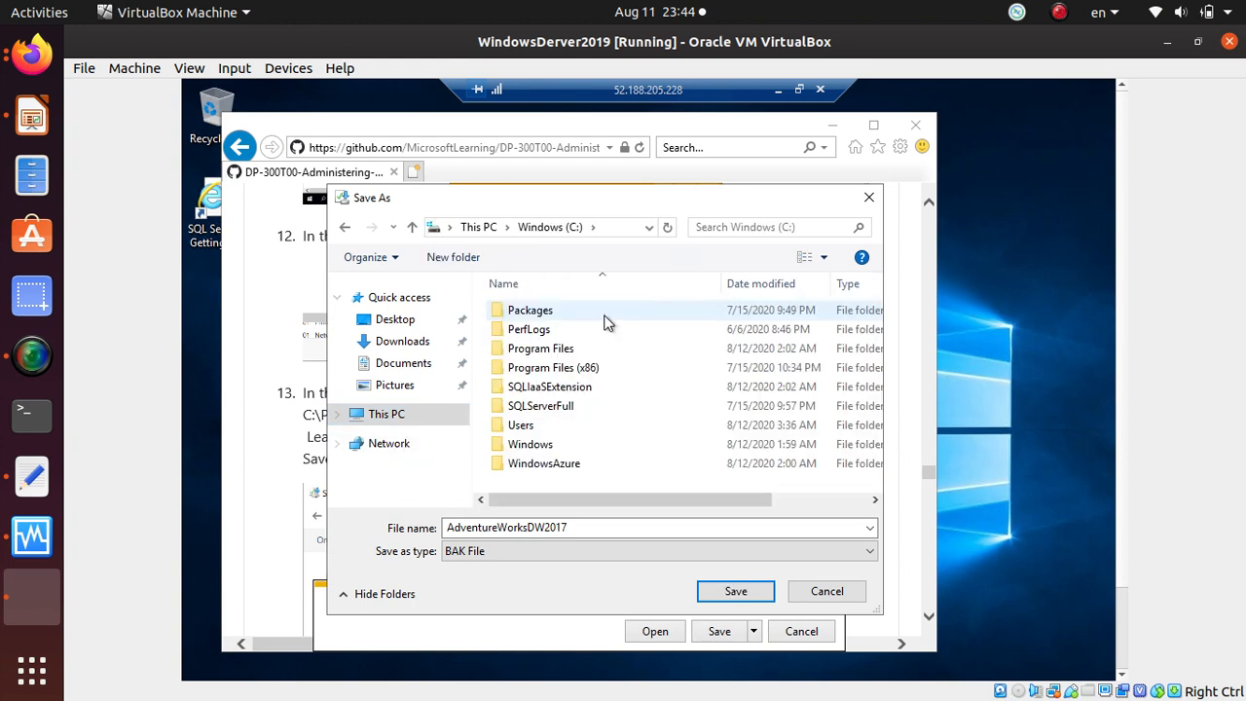
left_click(576, 349)
double_click(577, 348)
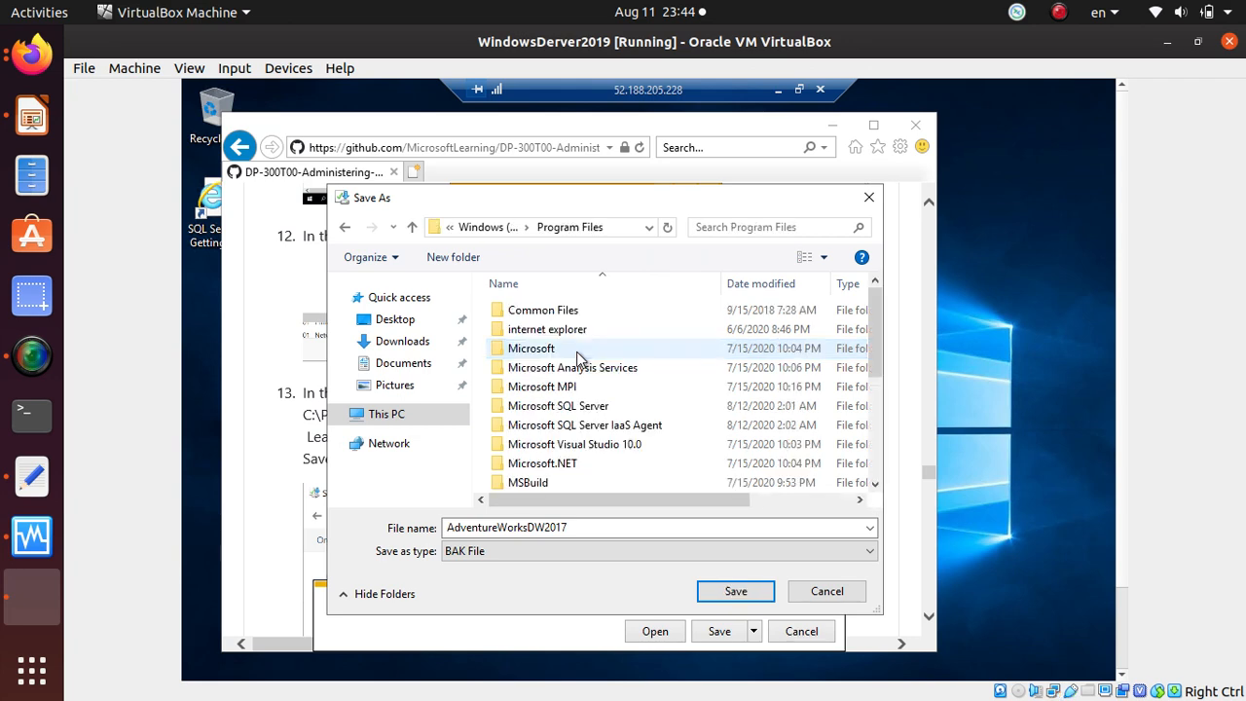
double_click(591, 414)
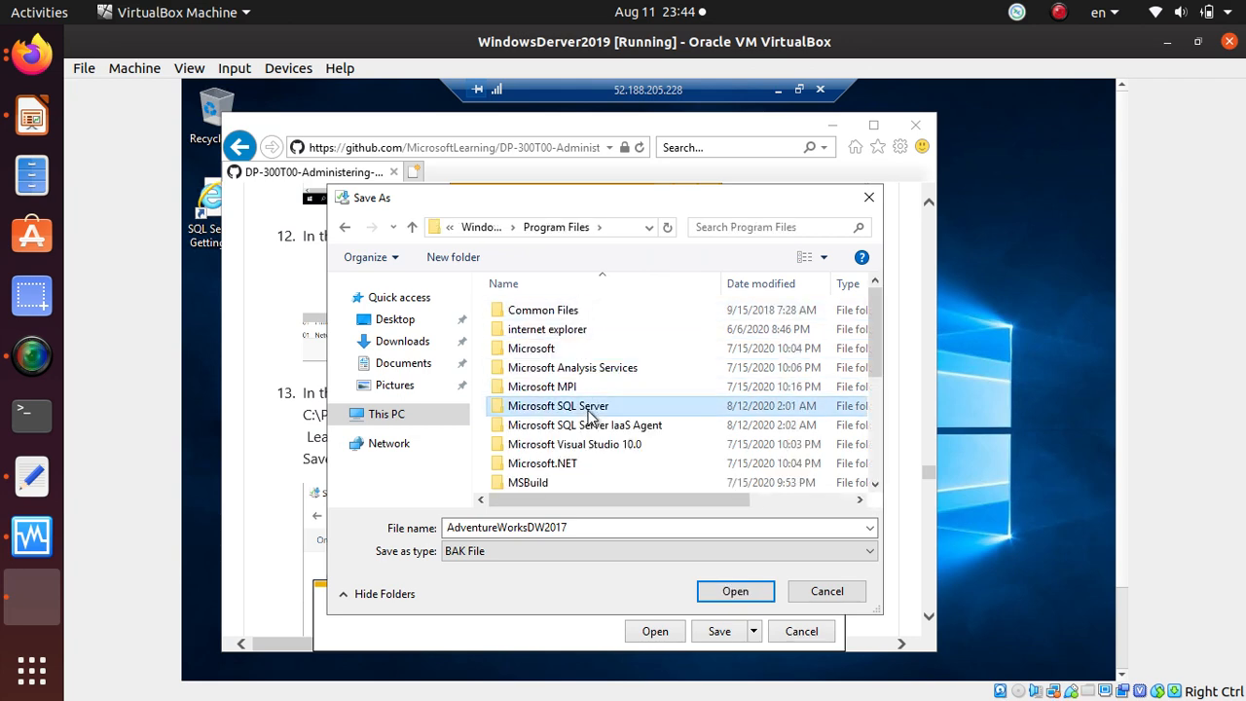
key("Escape")
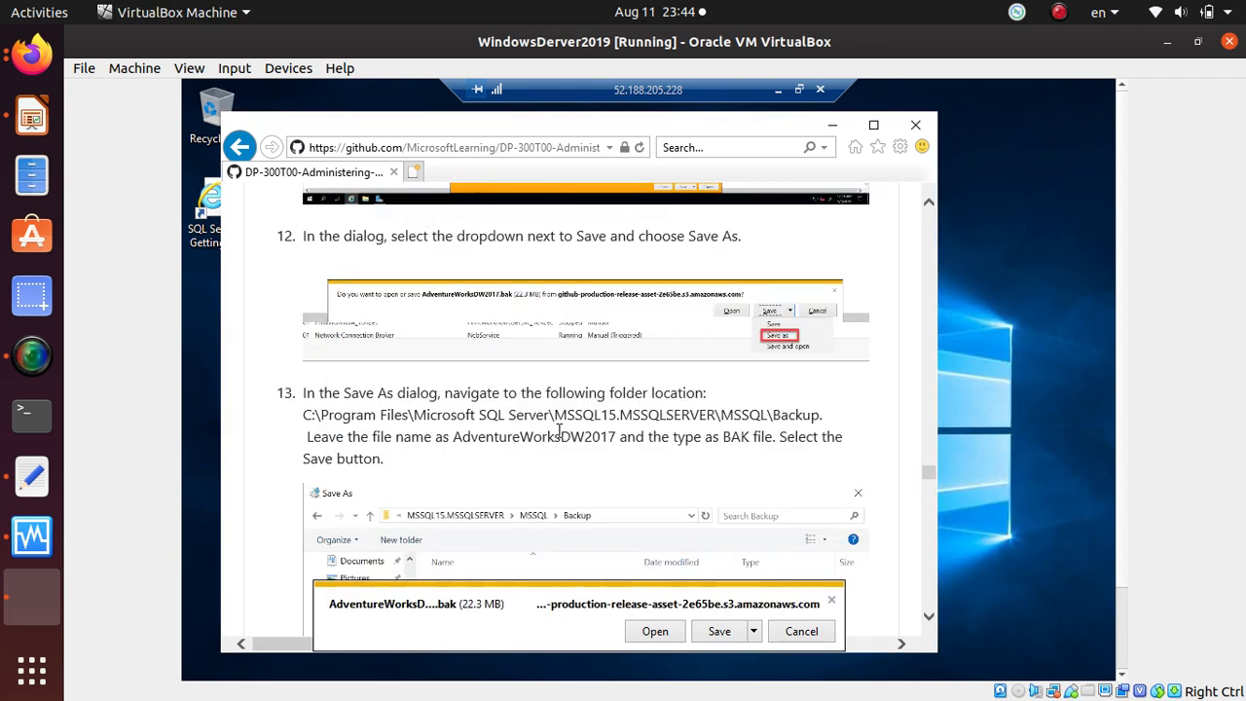
left_click(644, 437)
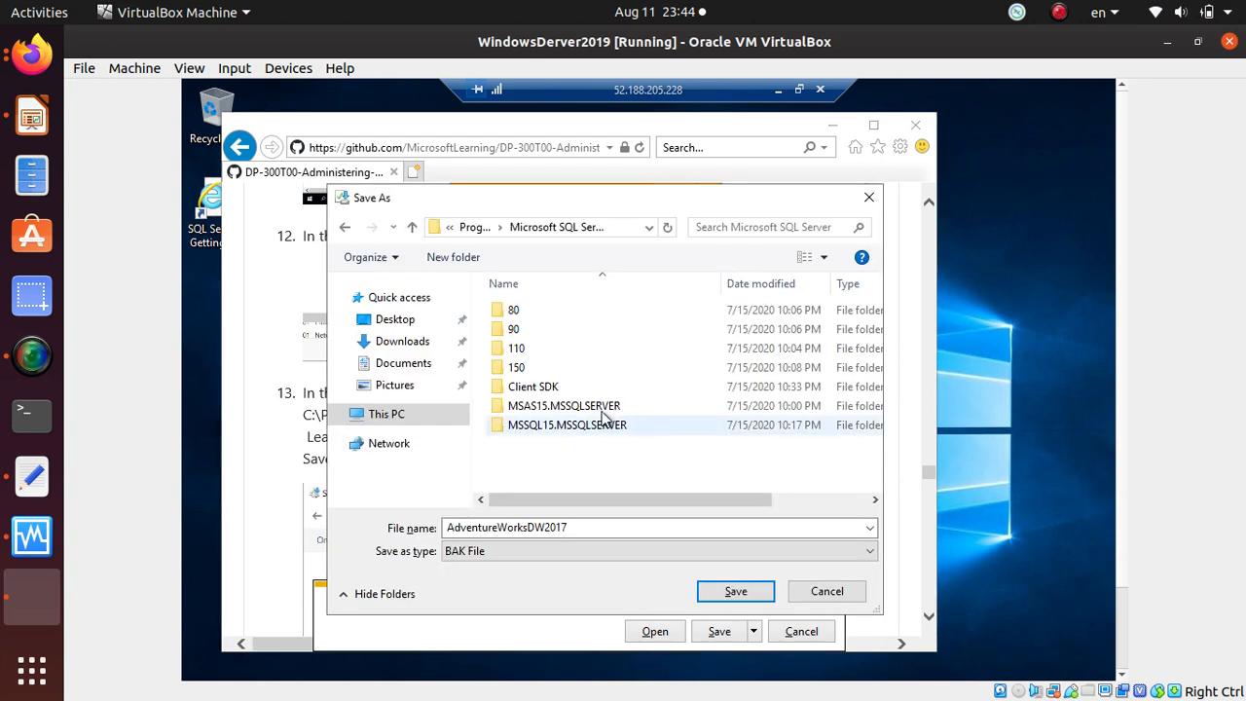
key("Escape")
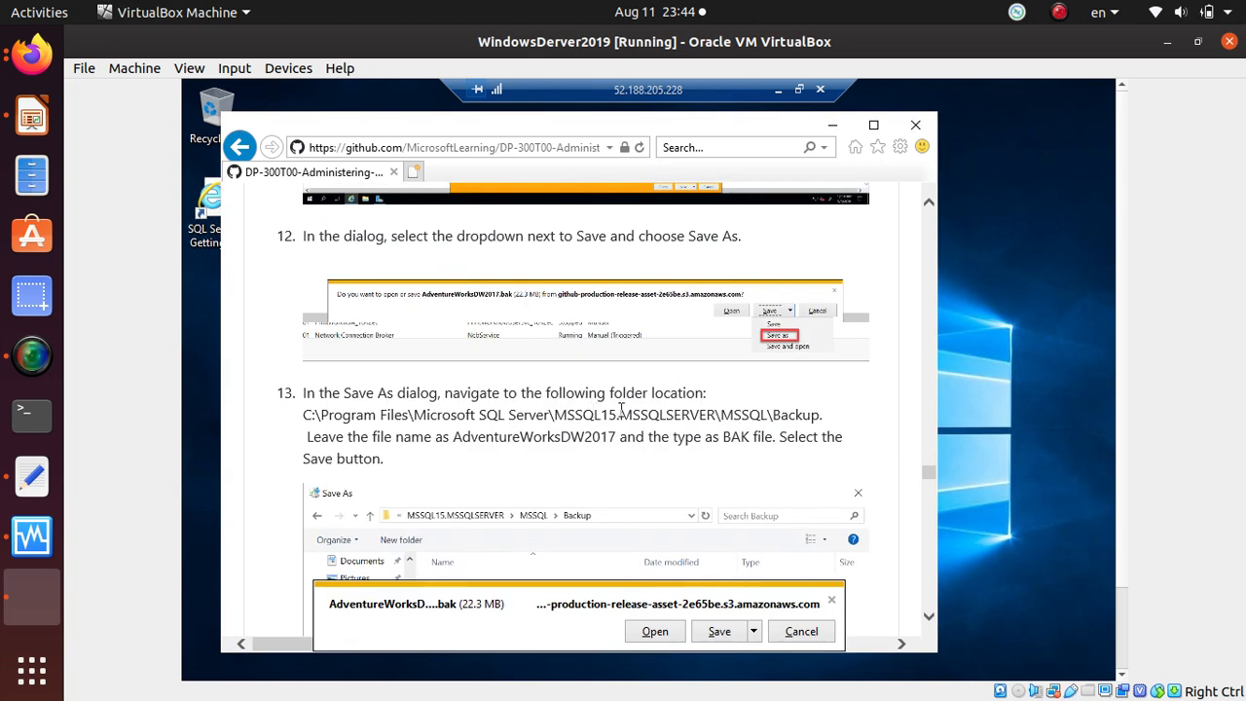
left_click(707, 429)
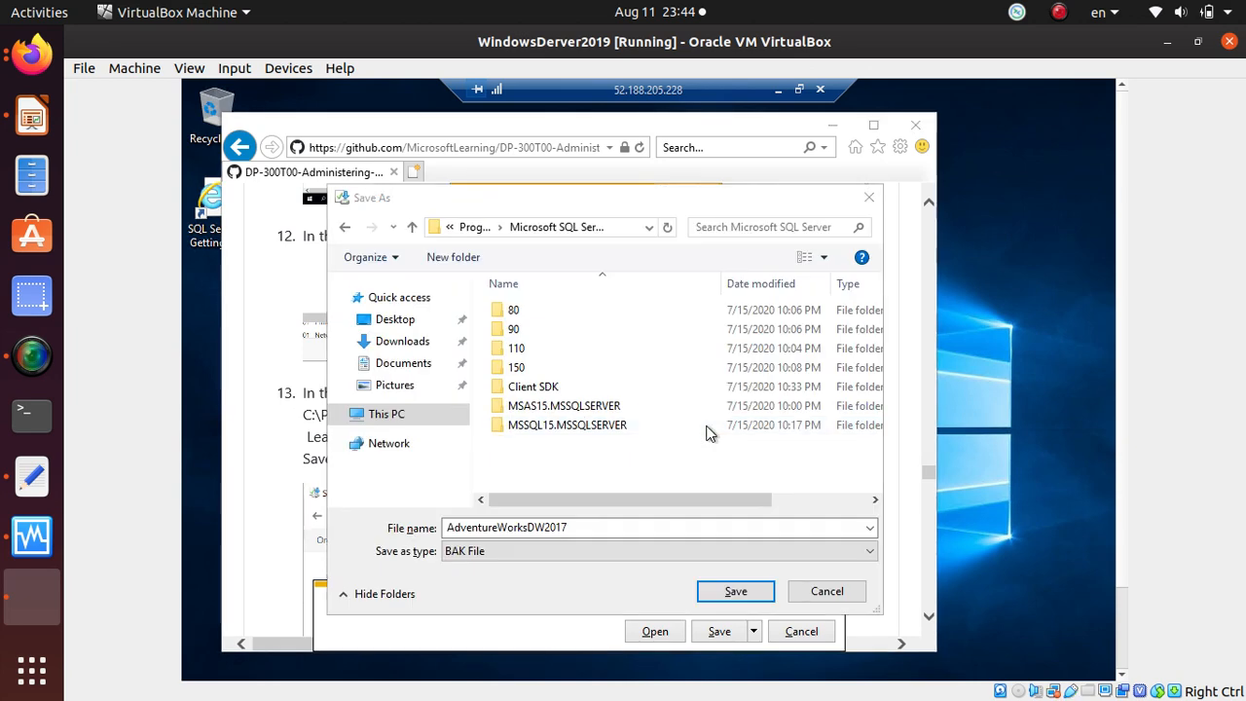
Open the MSSQL15.MSSQLSERVER\MSSQL\Backup subfolder as the save location
double_click(570, 425)
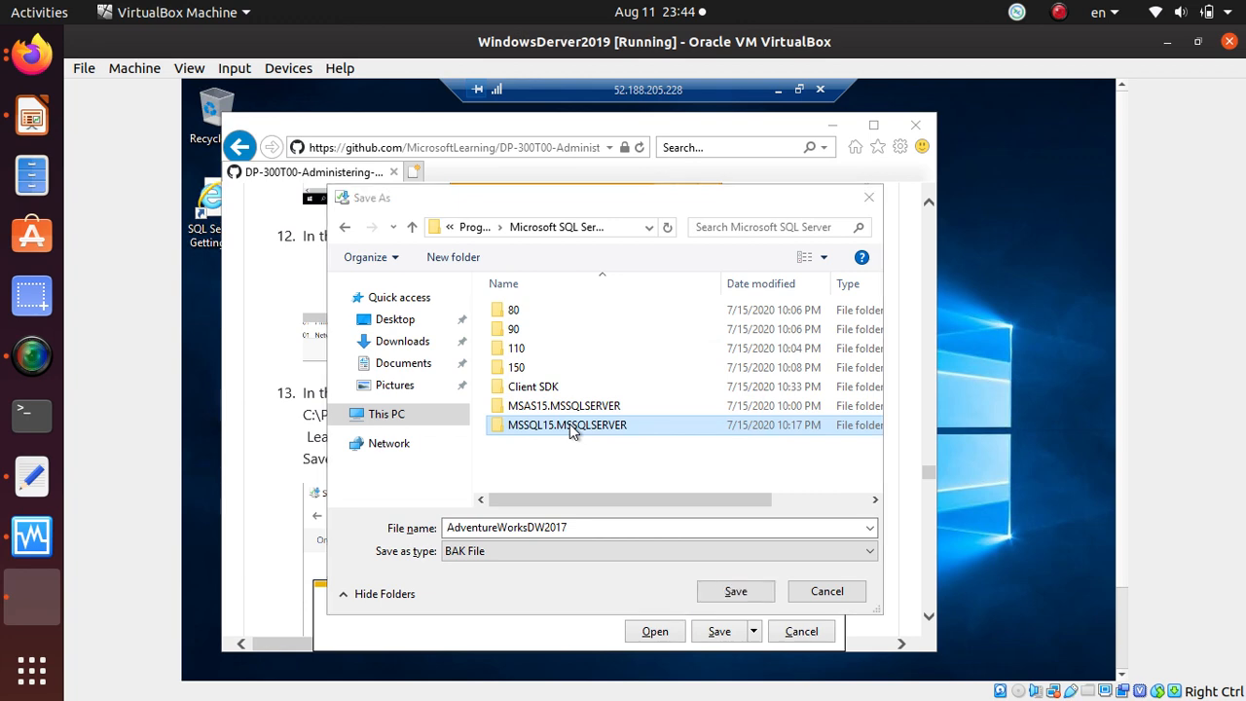
left_click(572, 432)
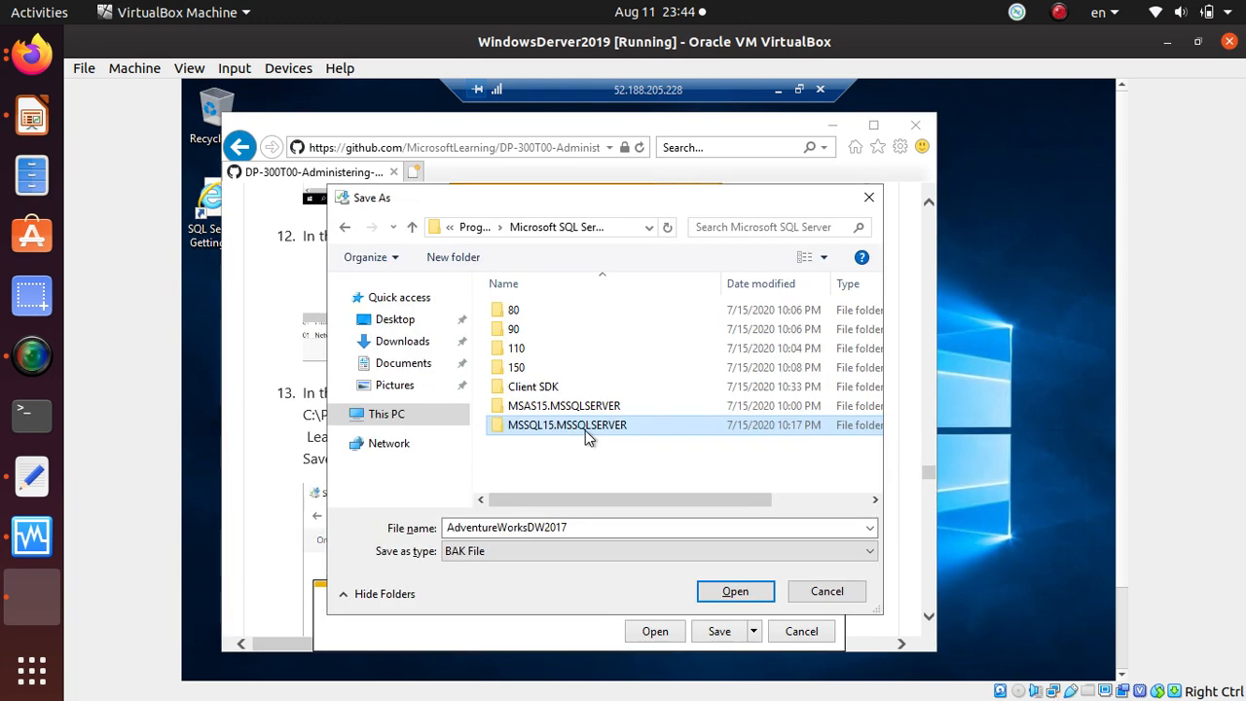
double_click(586, 425)
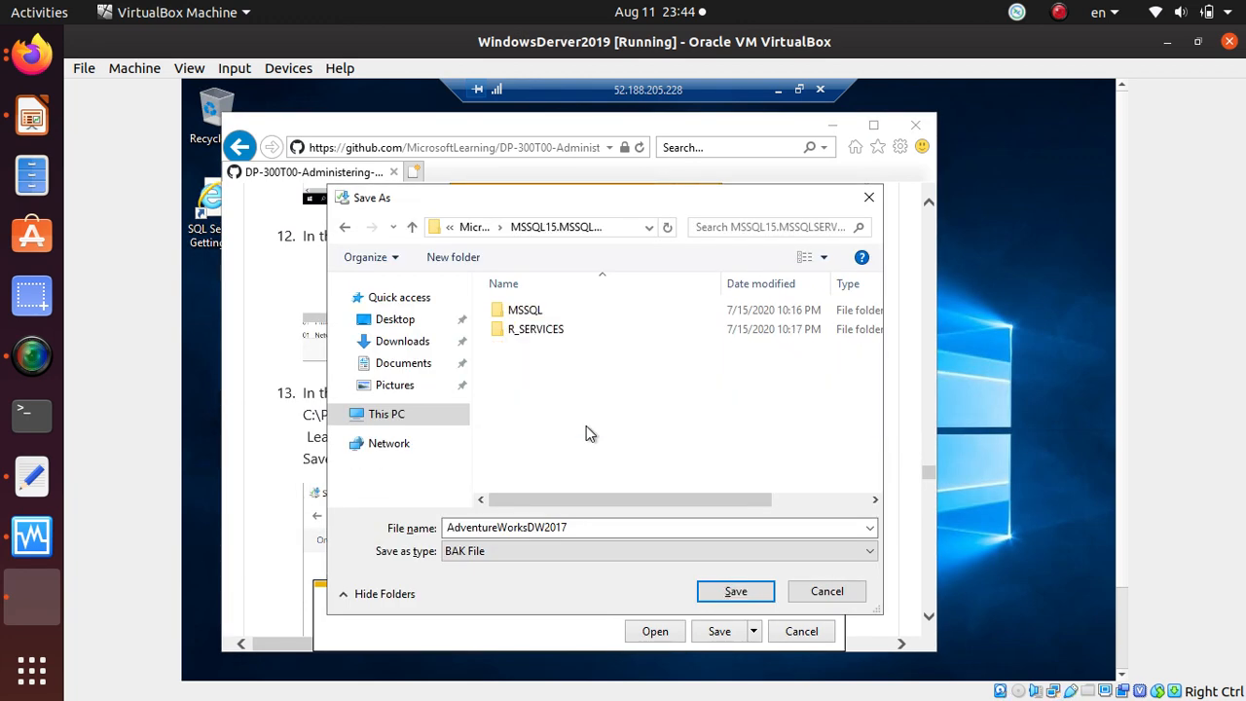
left_click(519, 319)
double_click(519, 319)
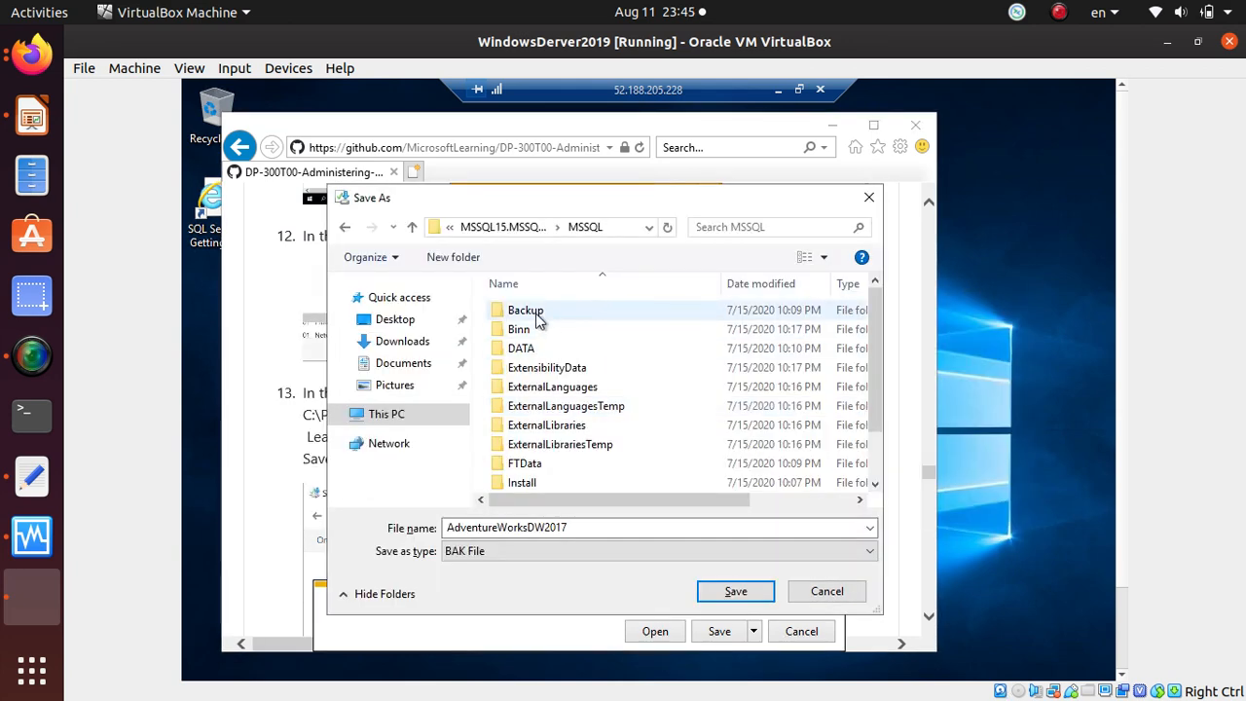
double_click(538, 321)
Recheck lab step 13, save AdventureWorksDW2017 as a BAK file in the Backup folder, and dismiss the download notification
key("alt+Tab")
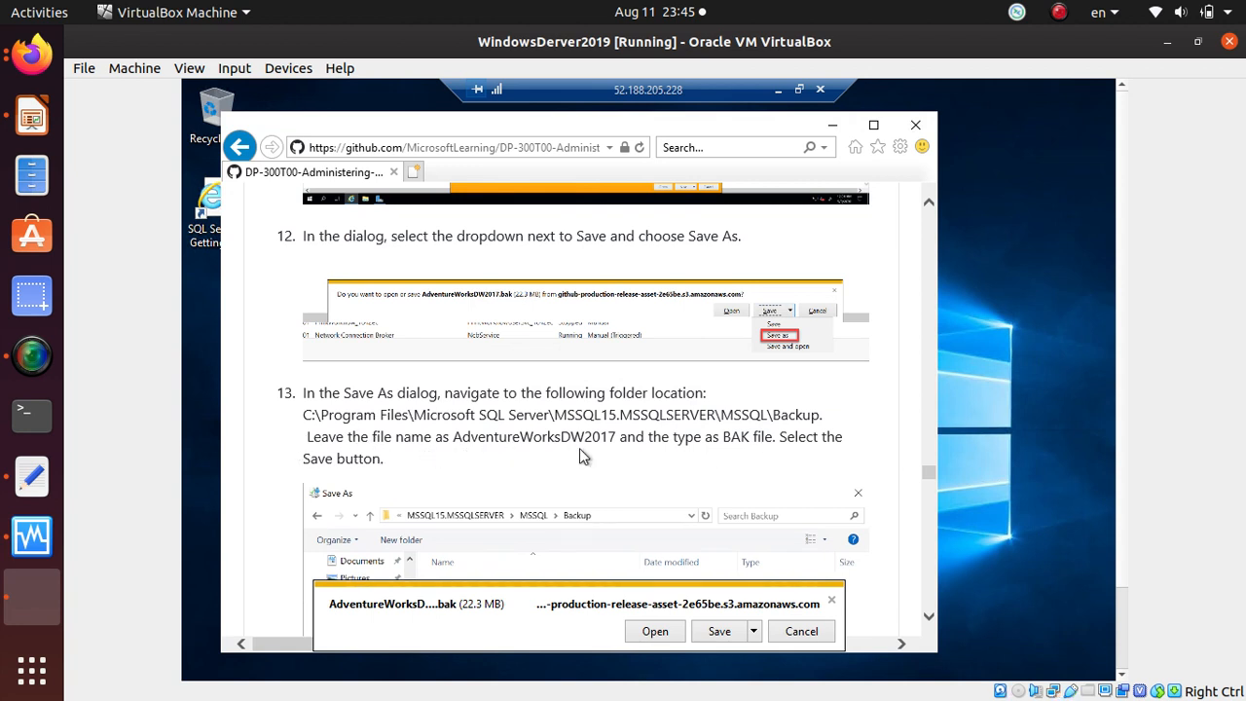
left_click(782, 643)
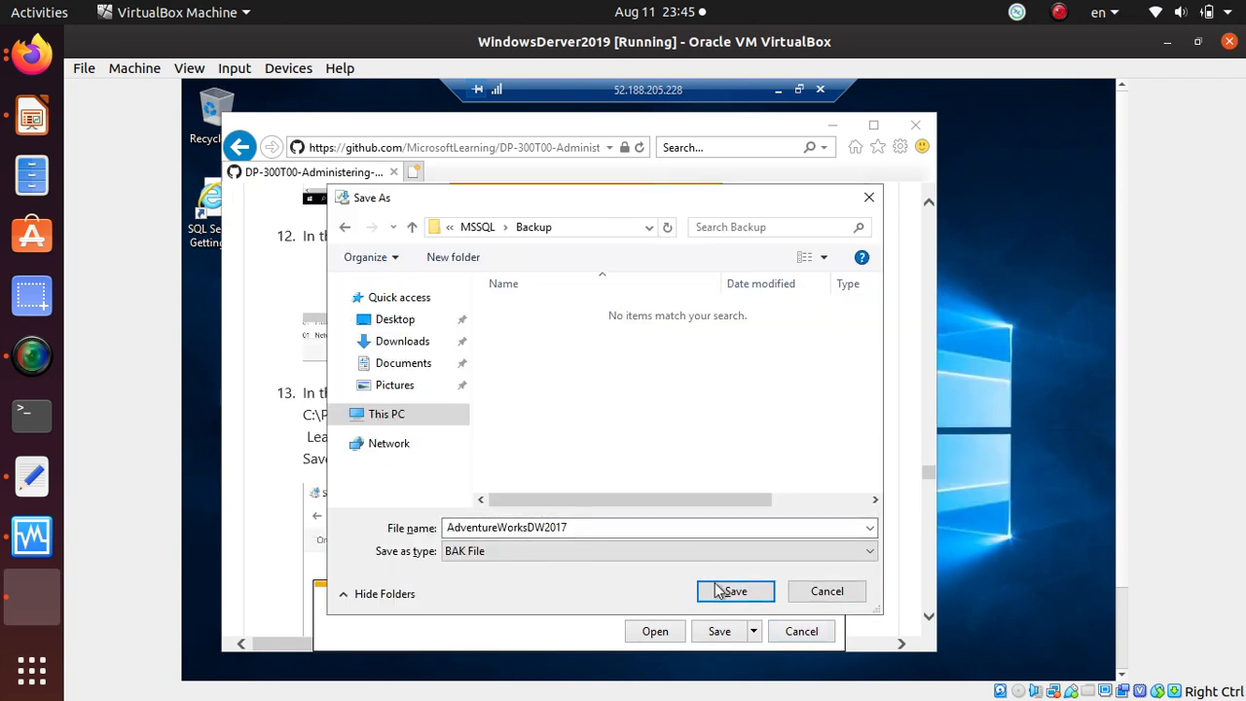
left_click(737, 593)
scroll(489, 498, "down", 3)
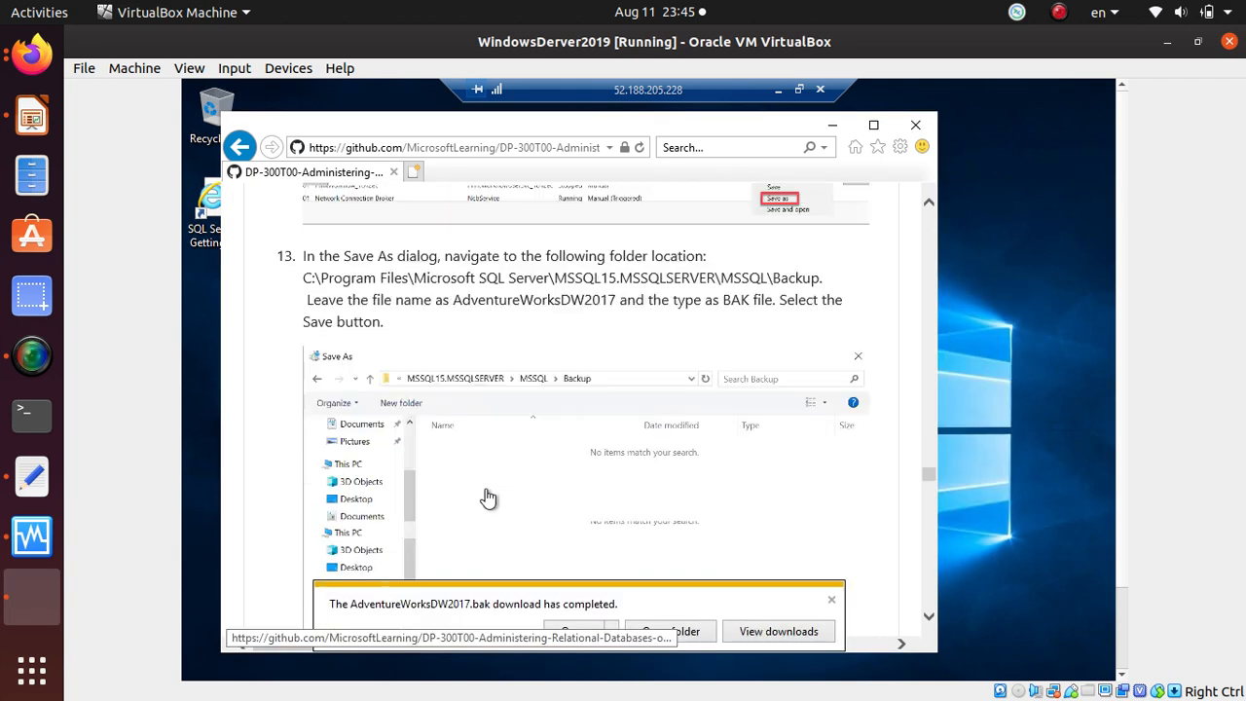
left_click(832, 604)
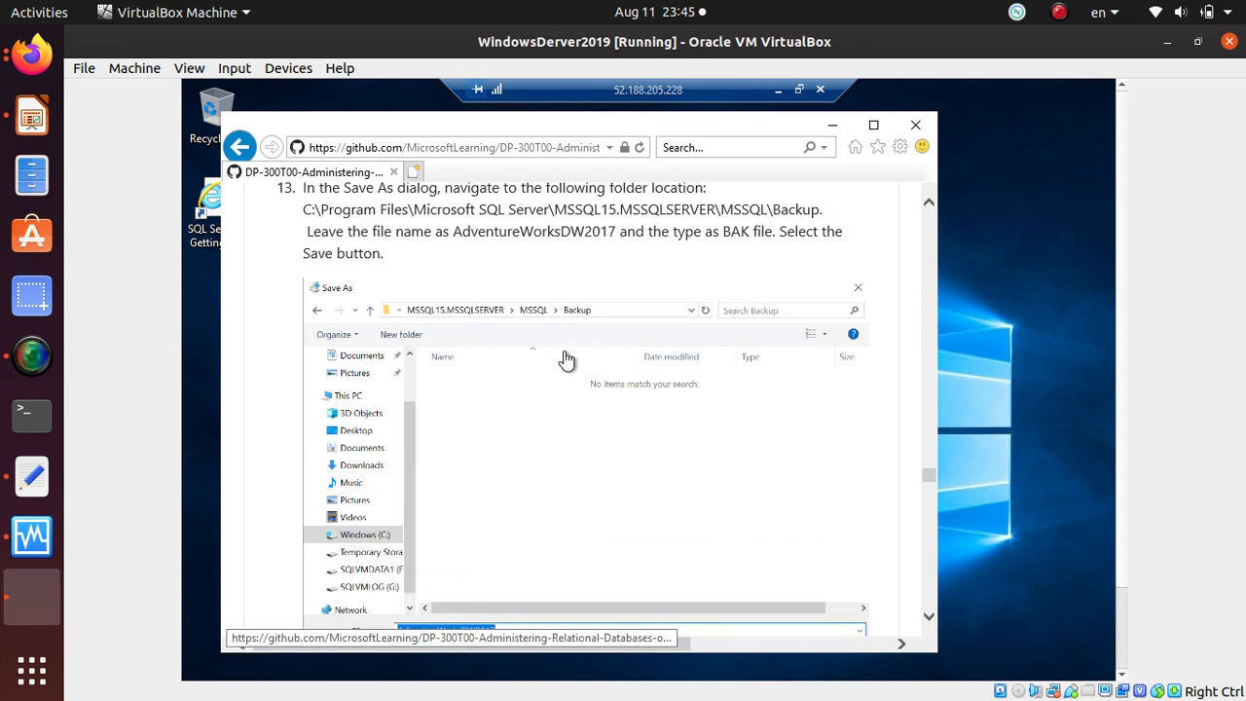
Find Task 2 of the lab and launch Microsoft SQL Server Management Studio 18 by searching Windows for "SSM"
scroll(564, 375, "down", 3)
scroll(565, 380, "down", 2)
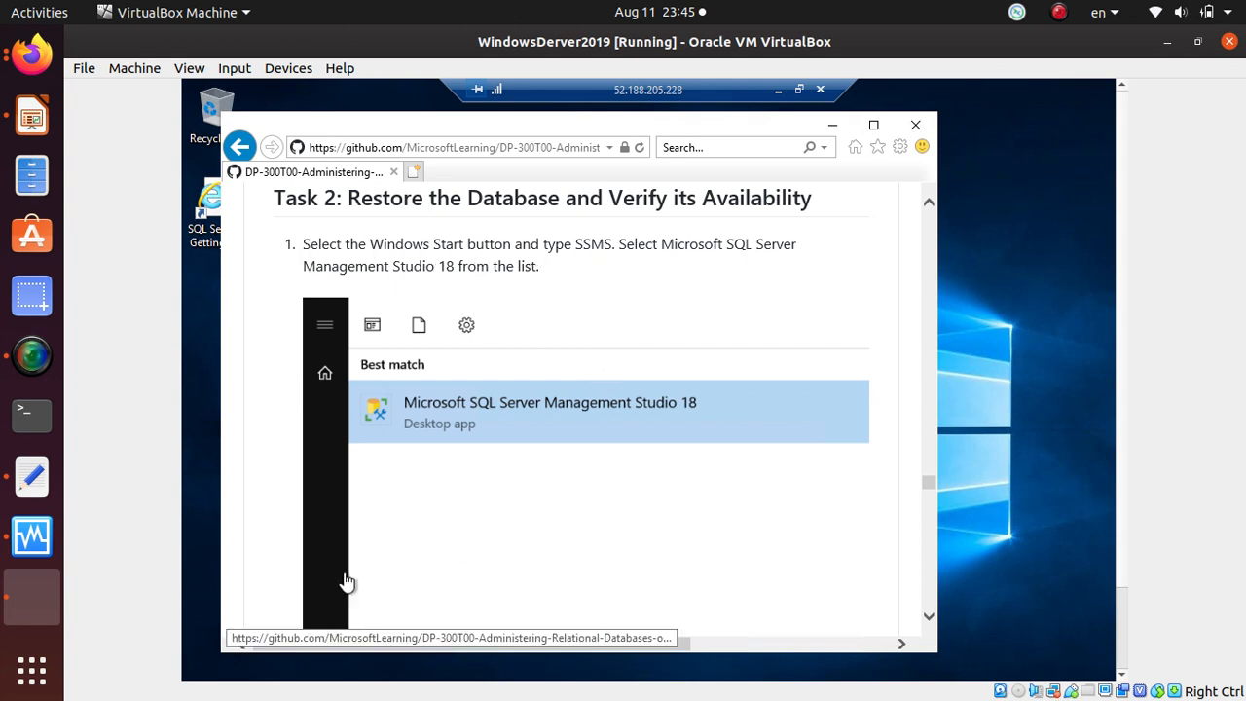
scroll(1130, 331, "down", 2)
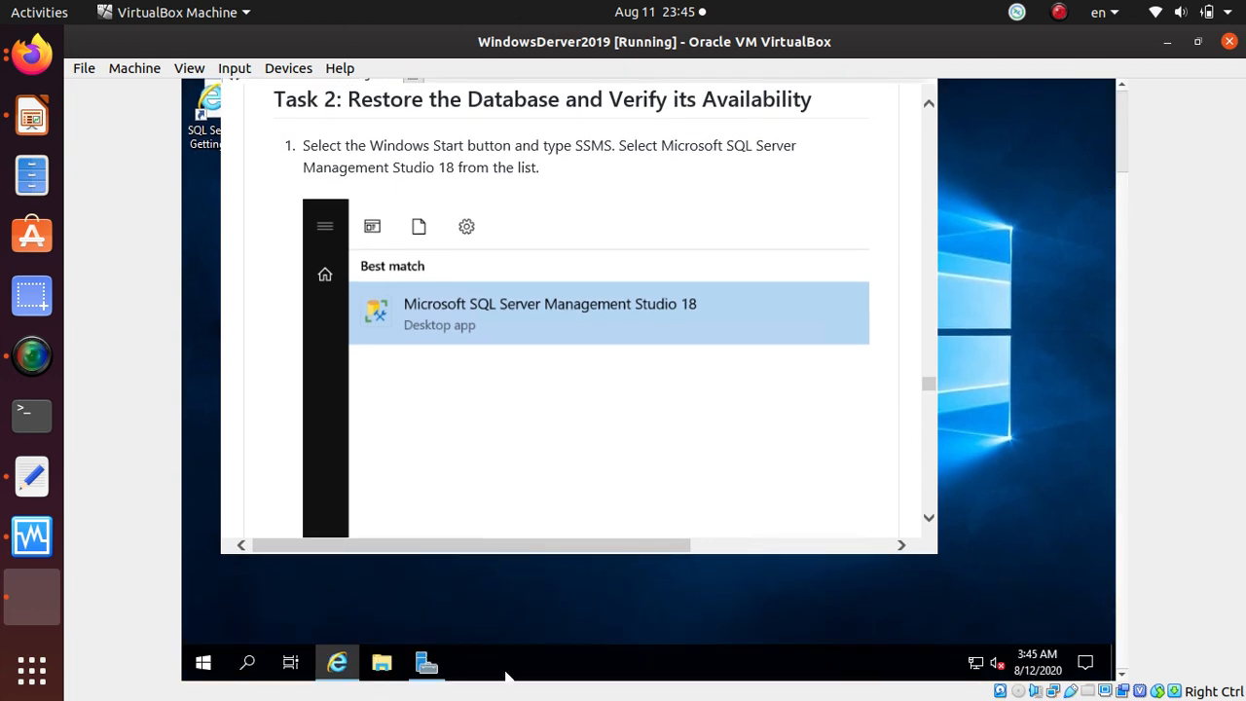
left_click(249, 668)
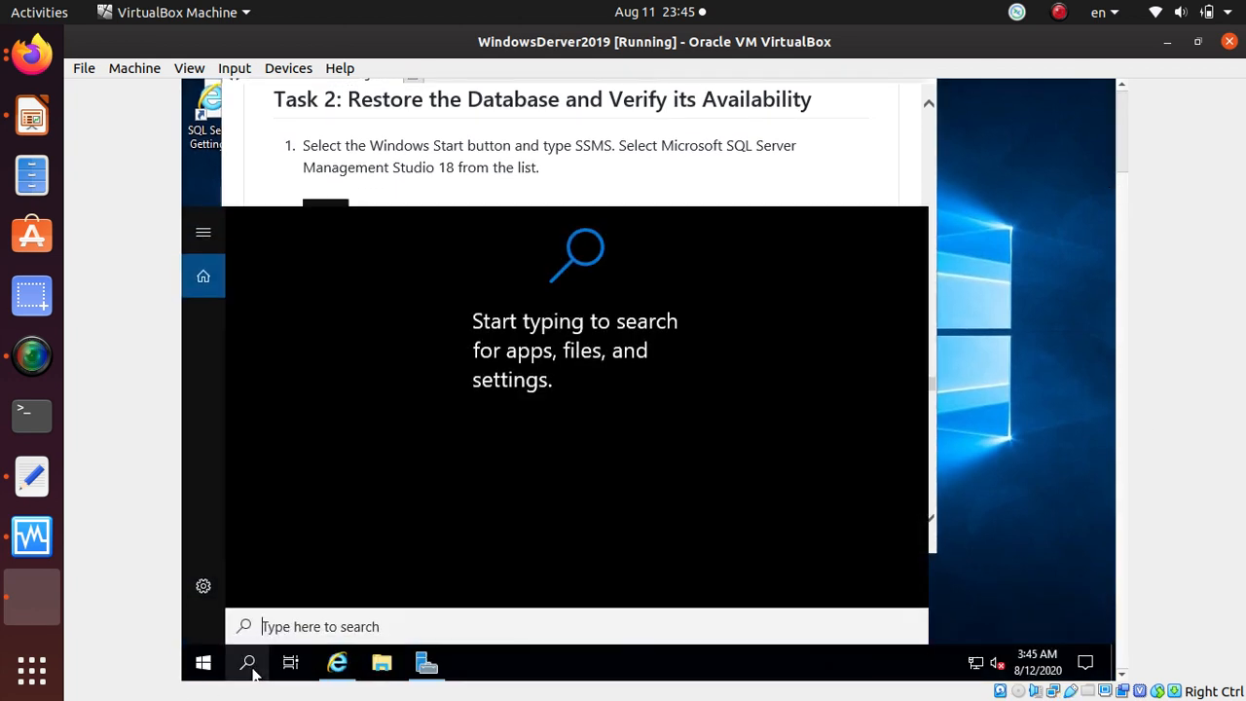
type("SS")
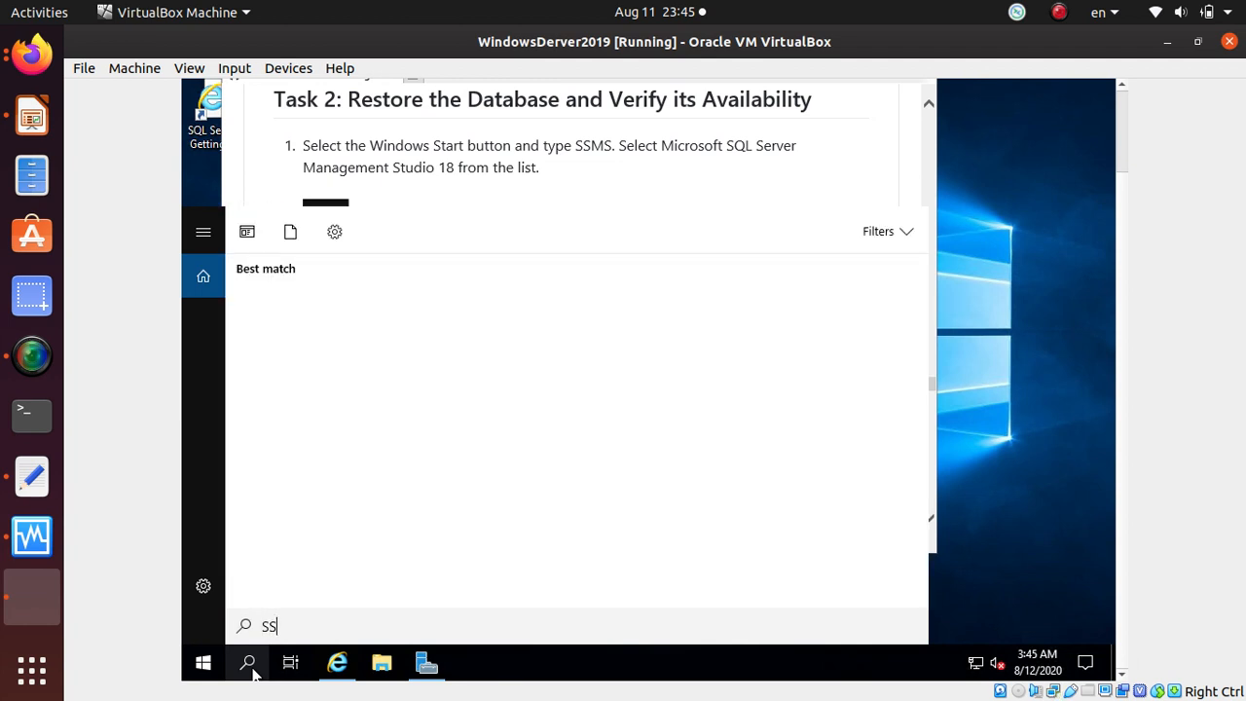
type("M")
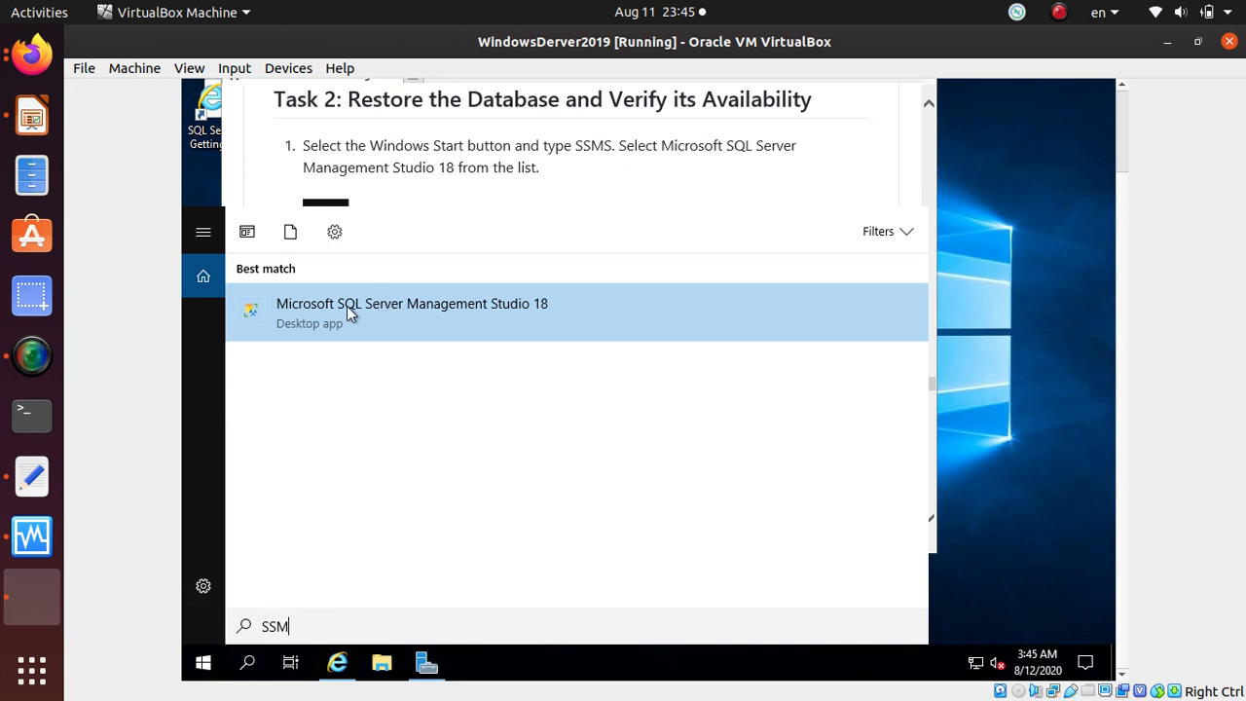
left_click(462, 313)
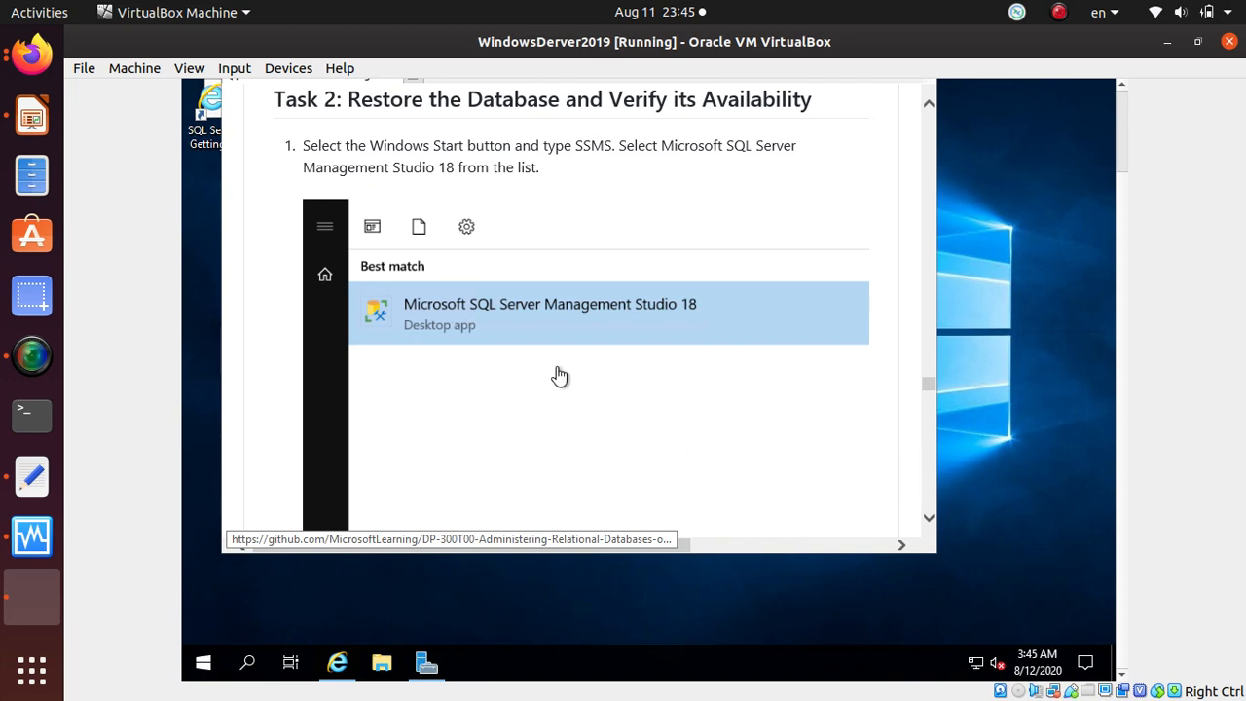
Read Task 2, step 2 of the lab on the Connect to Server dialog while Management Studio loads
scroll(556, 376, "down", 5)
scroll(553, 375, "down", 3)
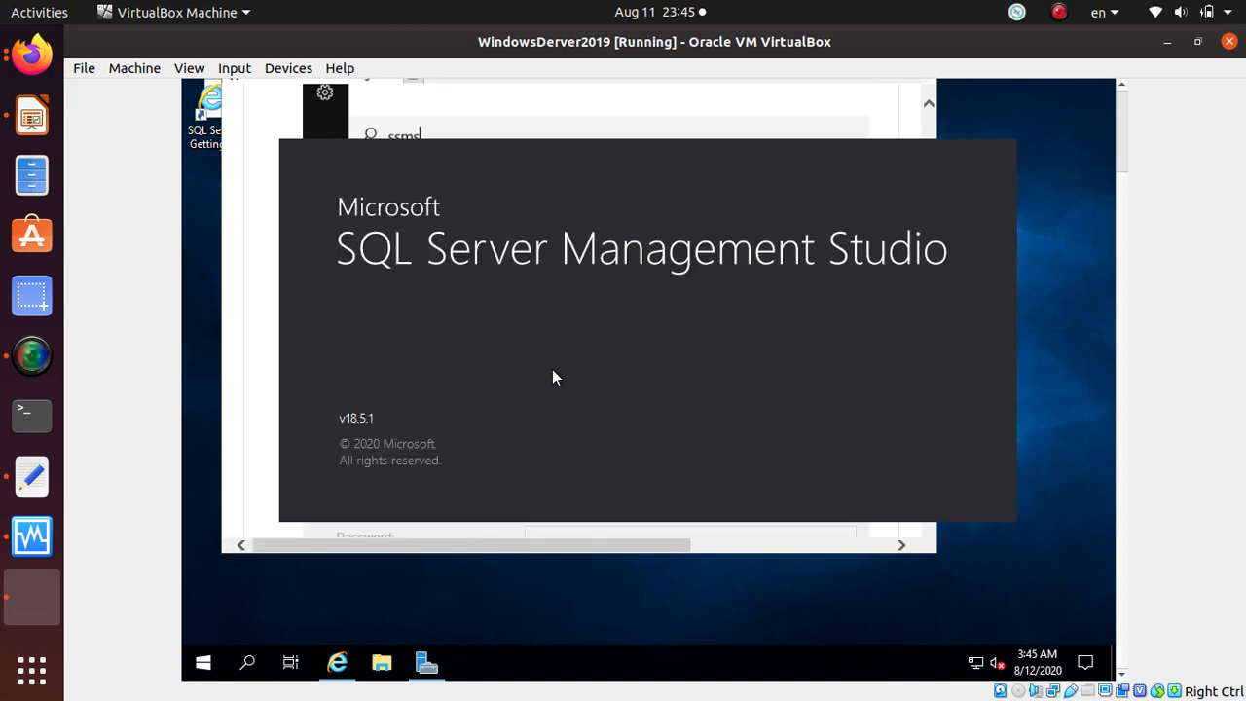
left_click(547, 377)
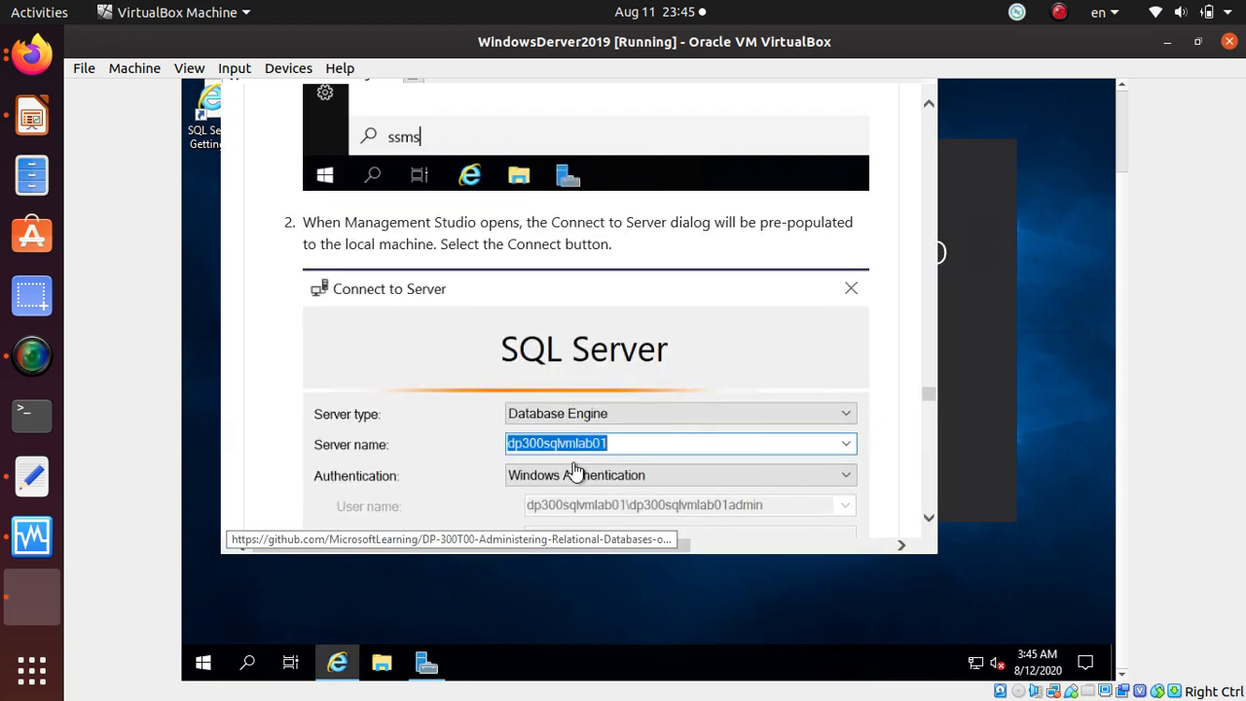
scroll(568, 431, "down", 3)
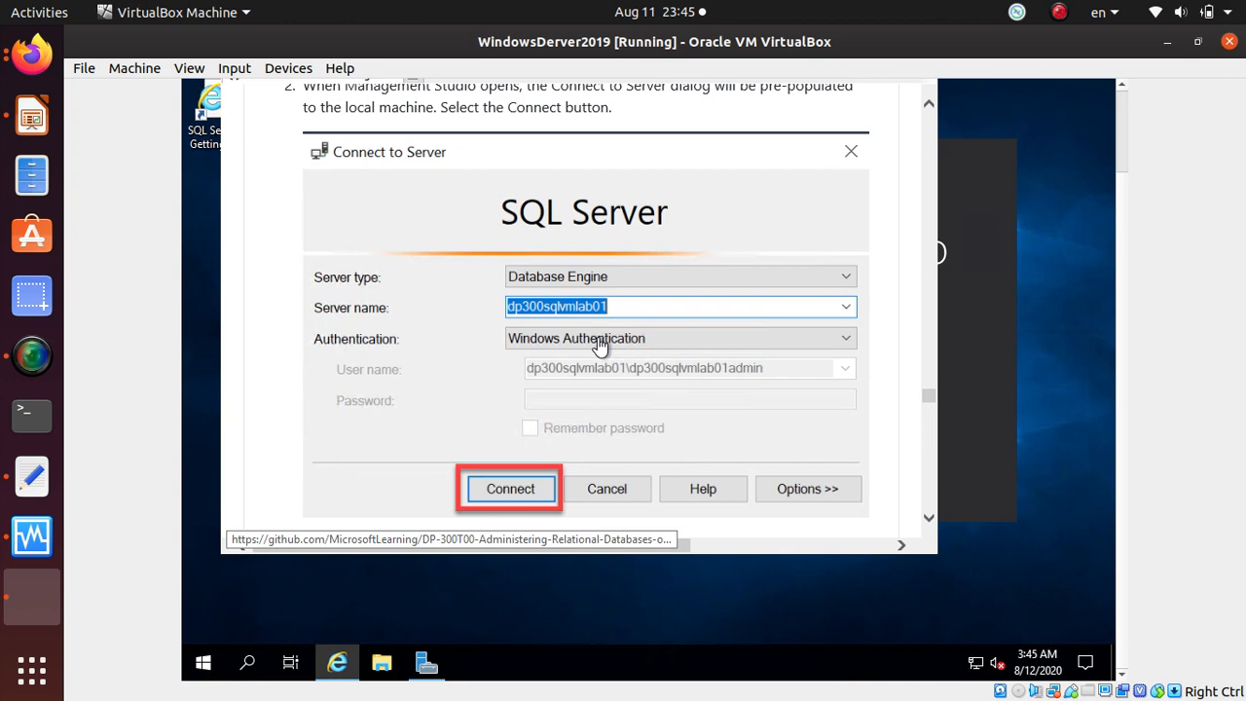
scroll(601, 345, "up", 3)
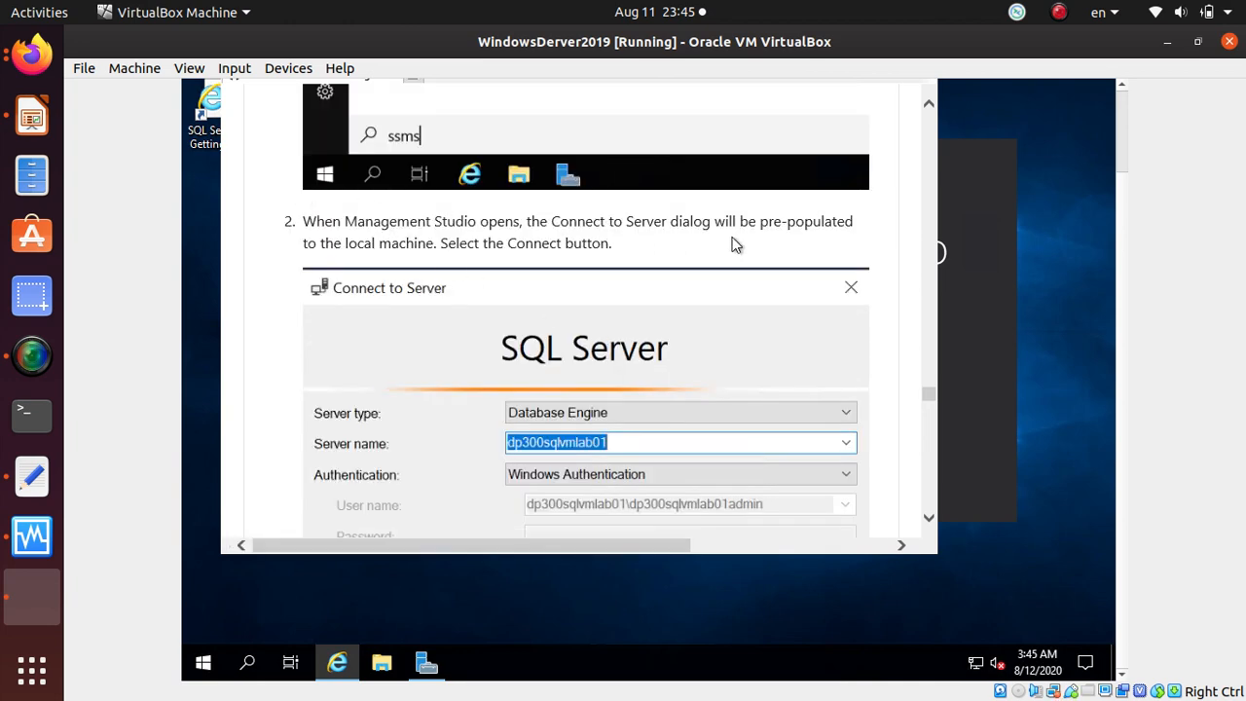
key("alt+Tab")
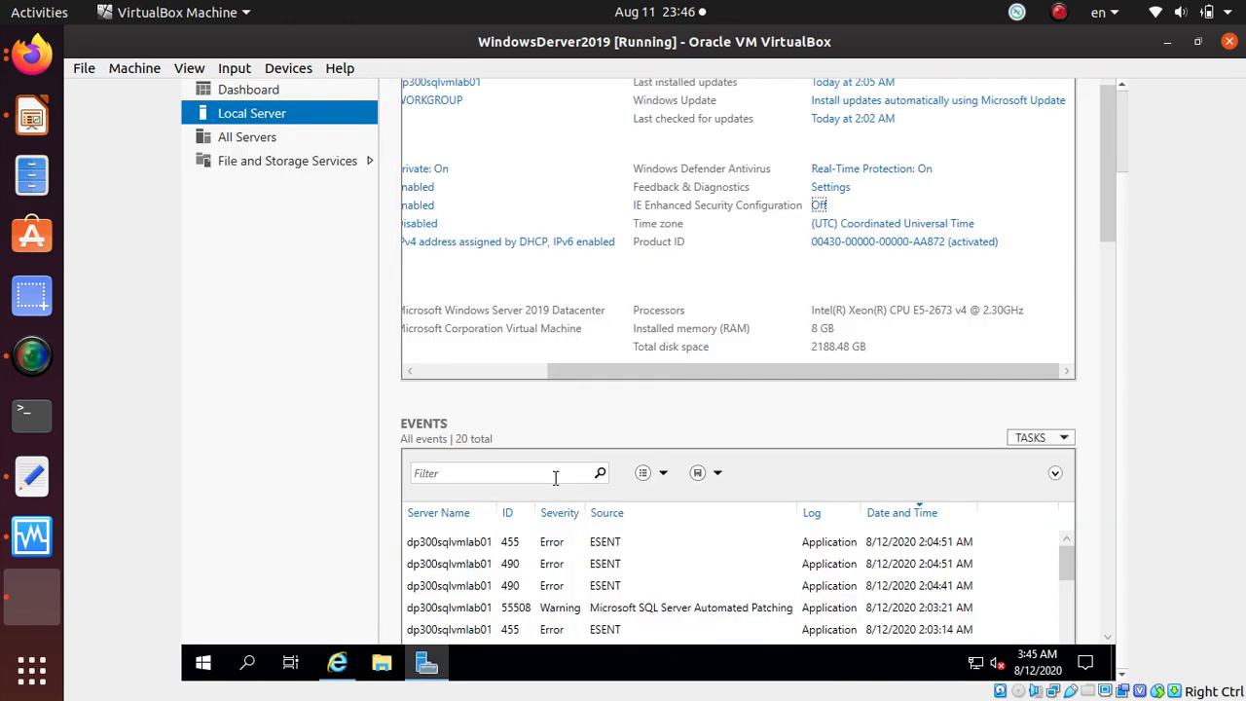
key("alt+Tab")
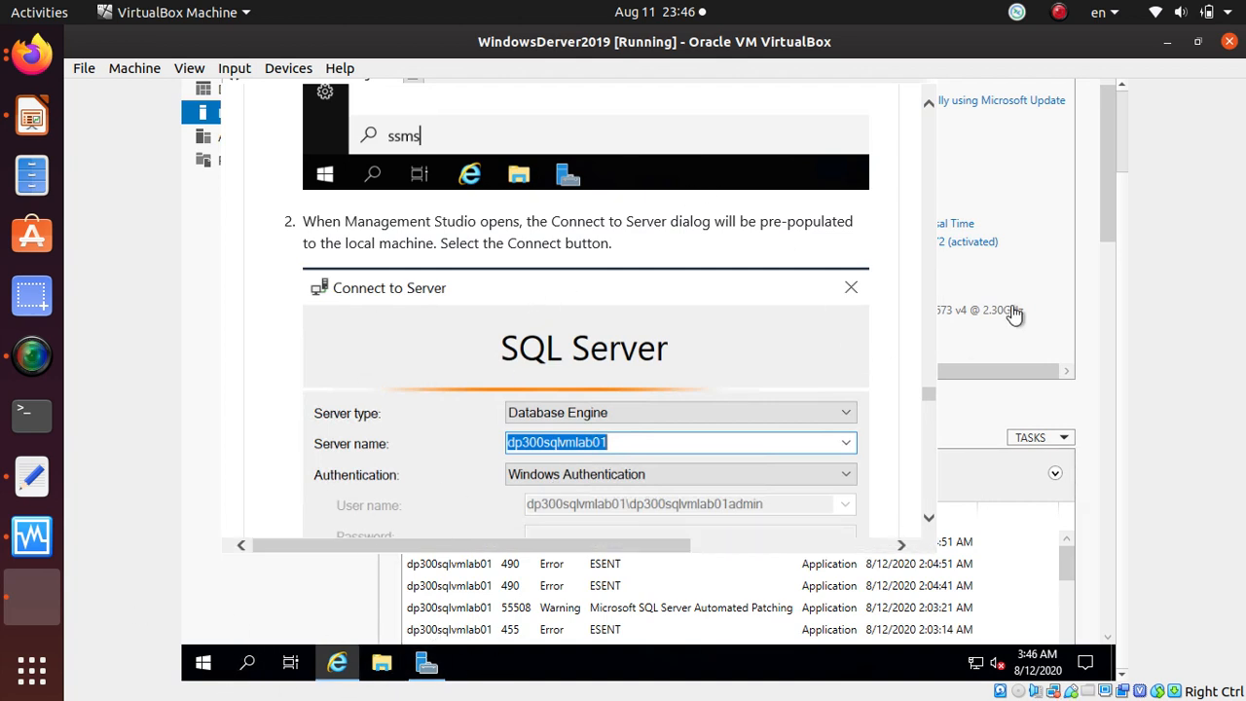
key("alt+Tab")
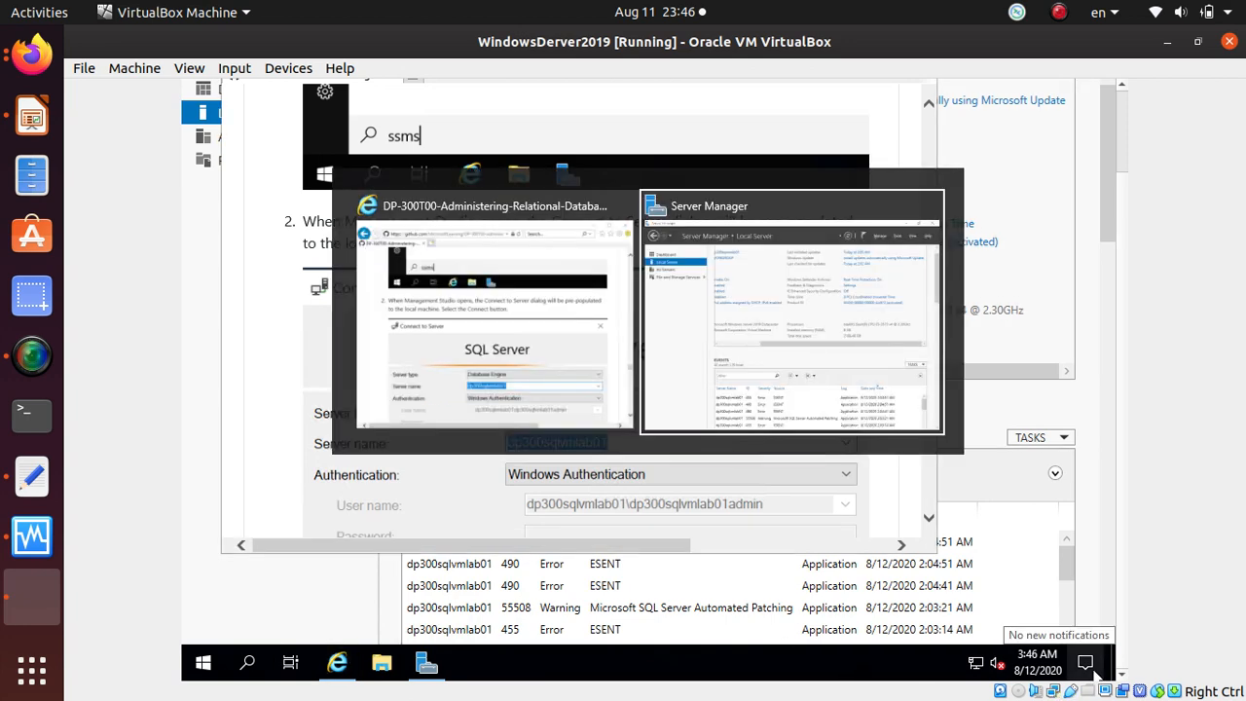
key("alt+Tab")
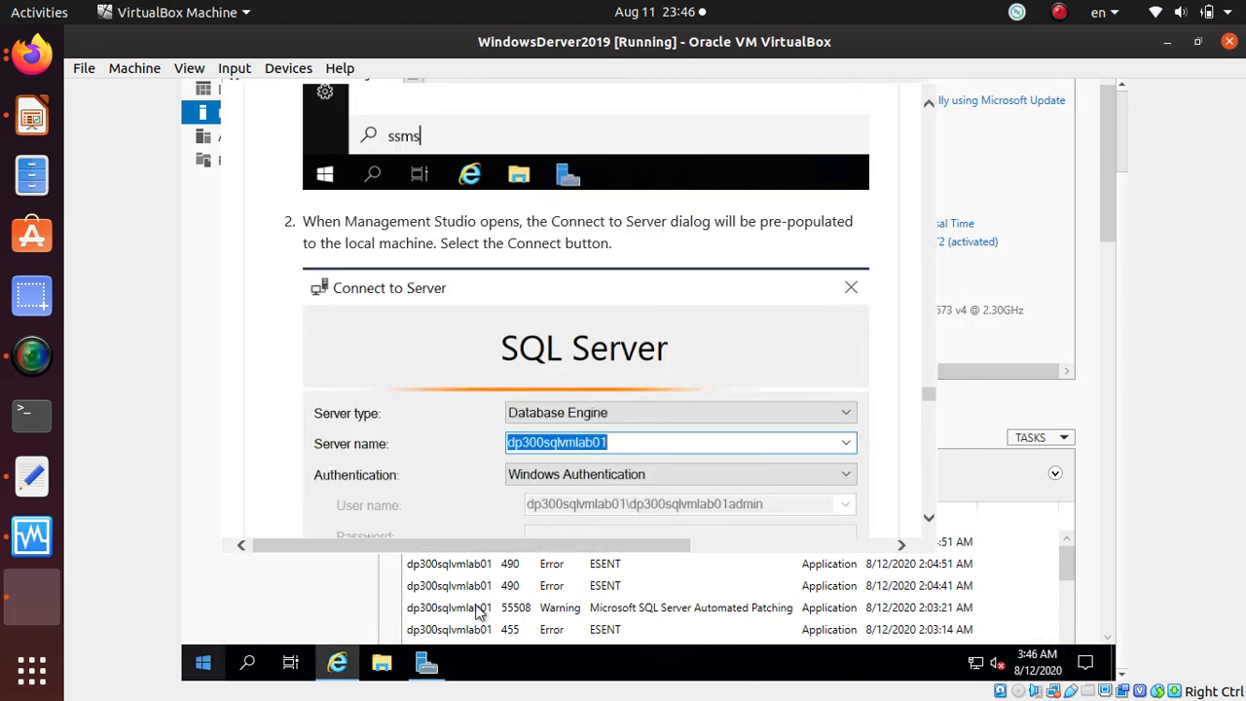
scroll(701, 471, "up", 3)
scroll(701, 471, "up", 3)
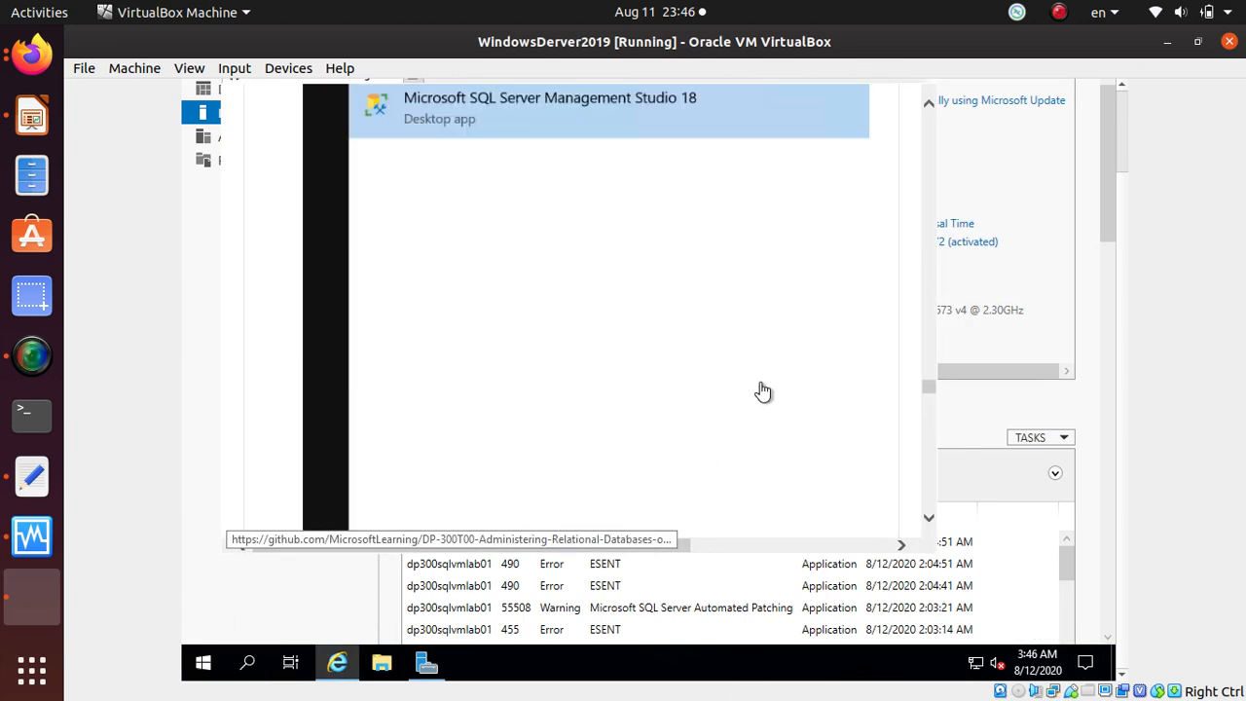
scroll(762, 393, "down", 6)
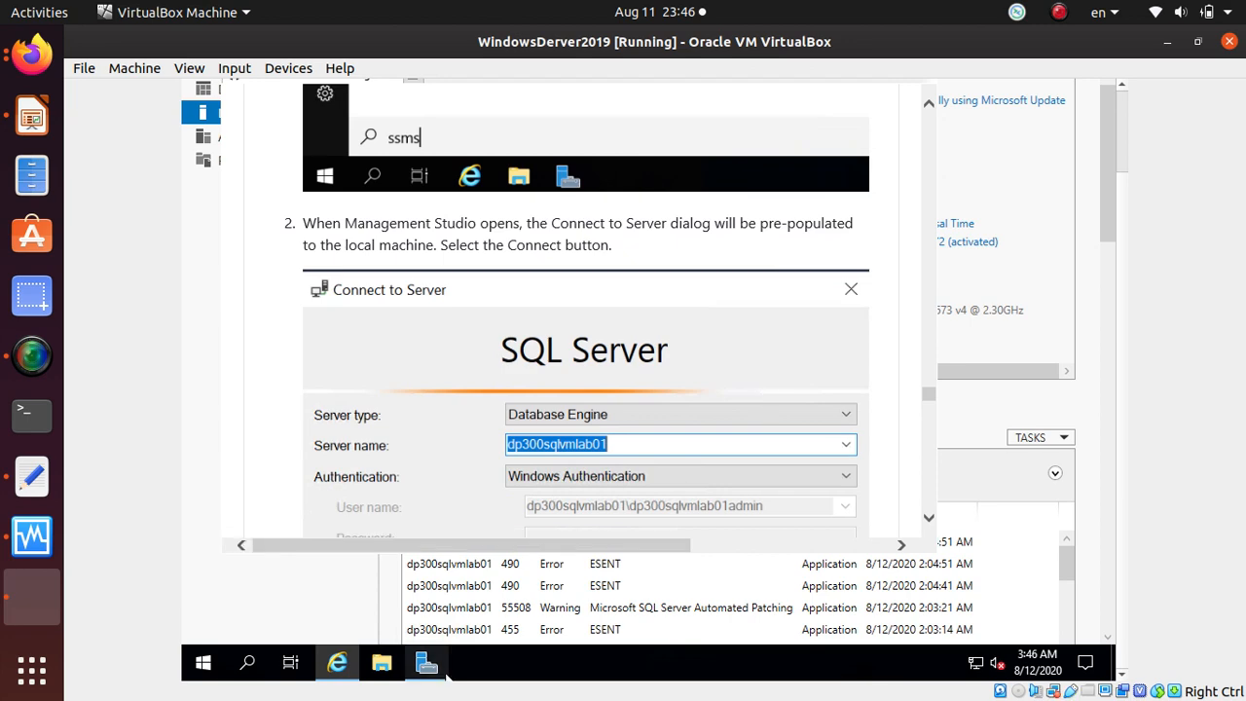
left_click(248, 664)
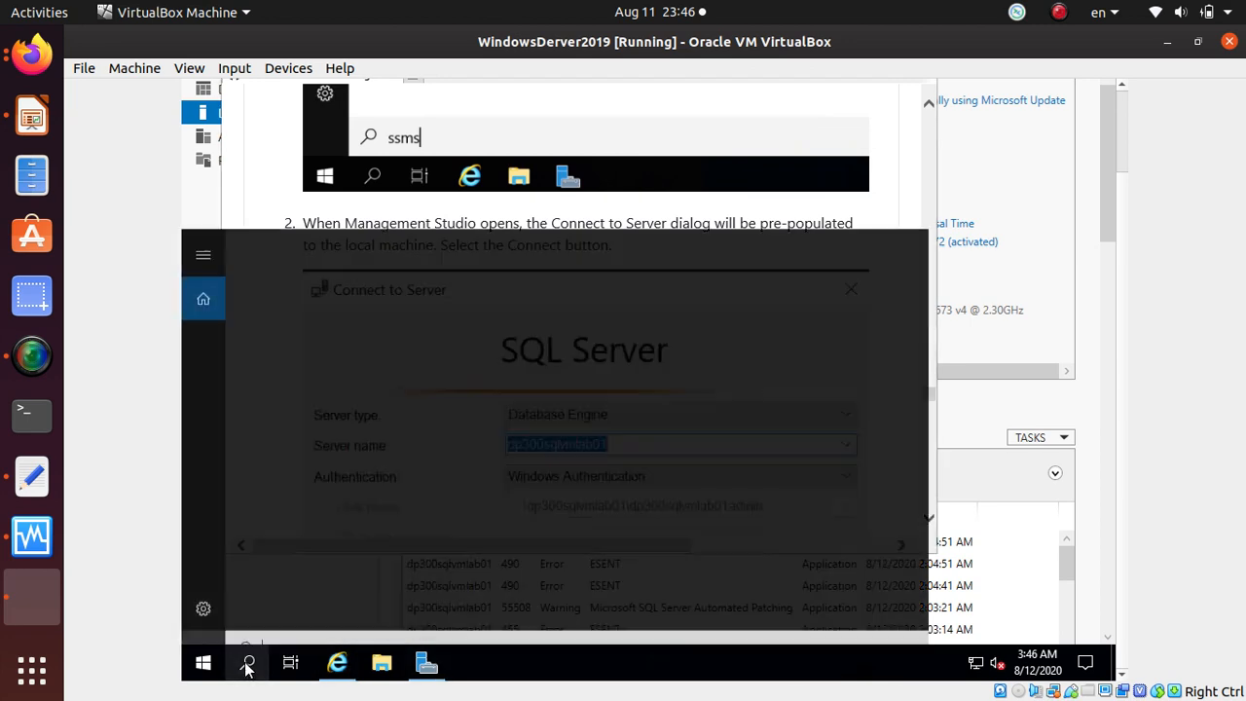
left_click(247, 664)
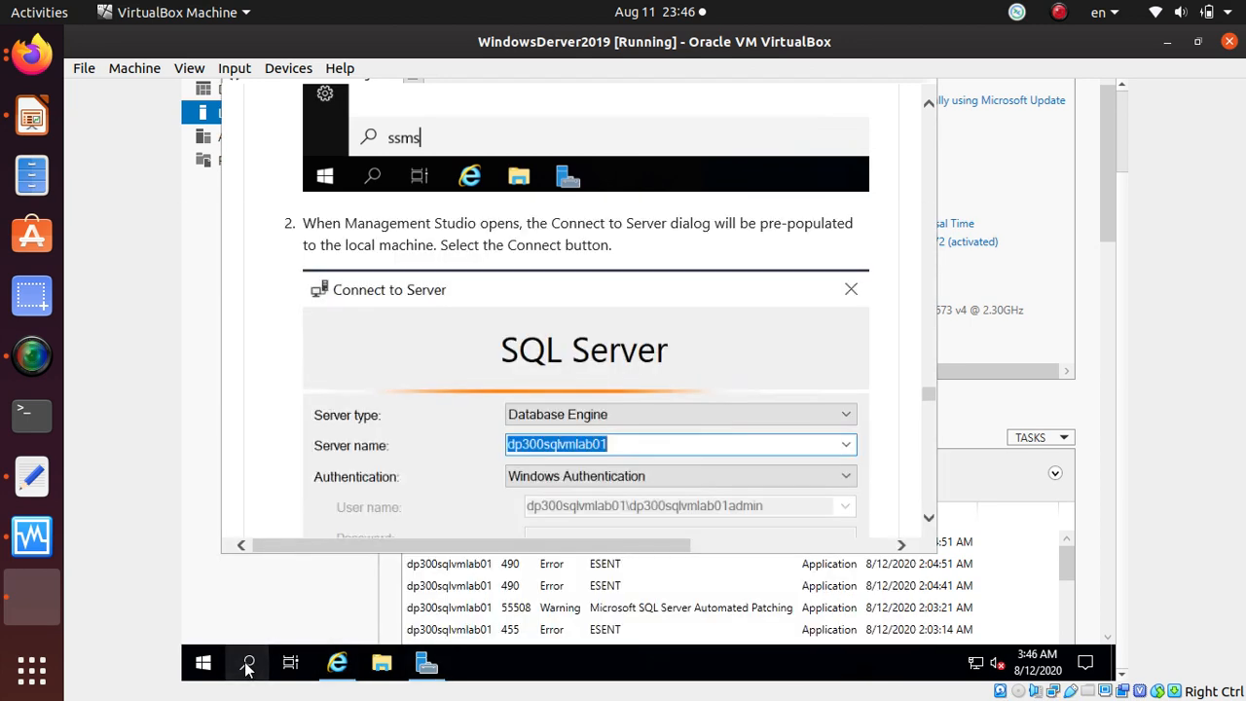
left_click(32, 356)
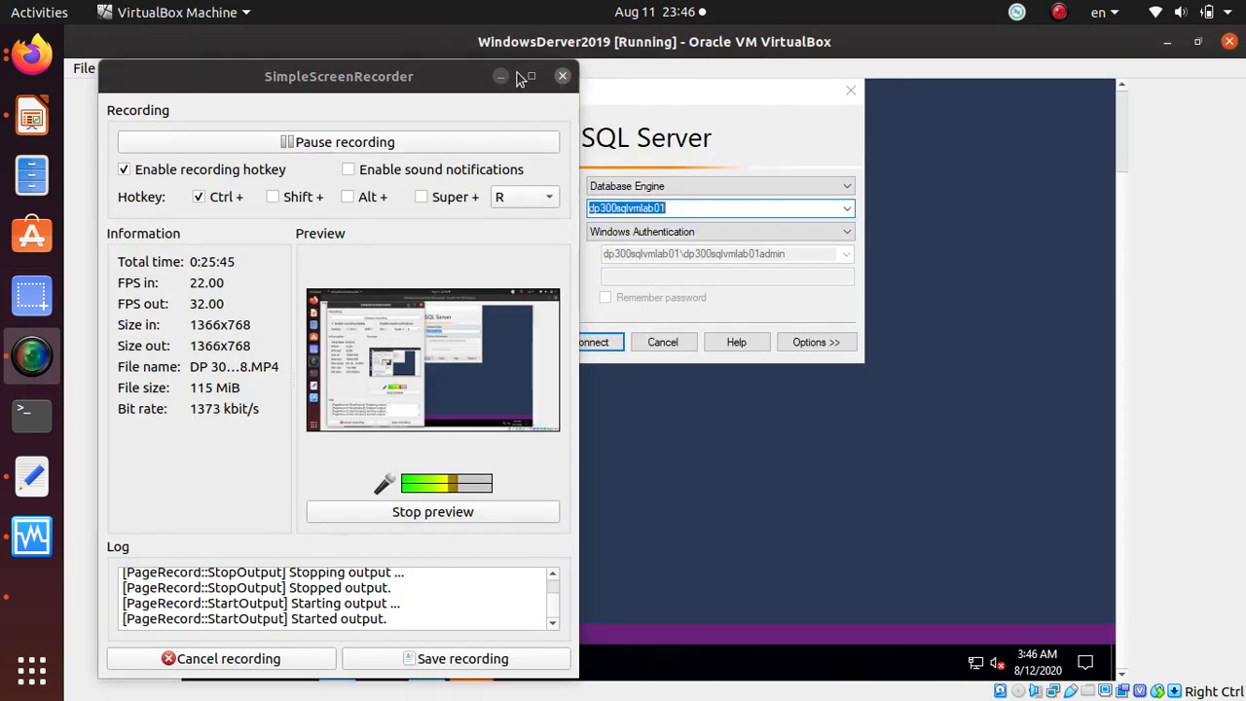
left_click(500, 76)
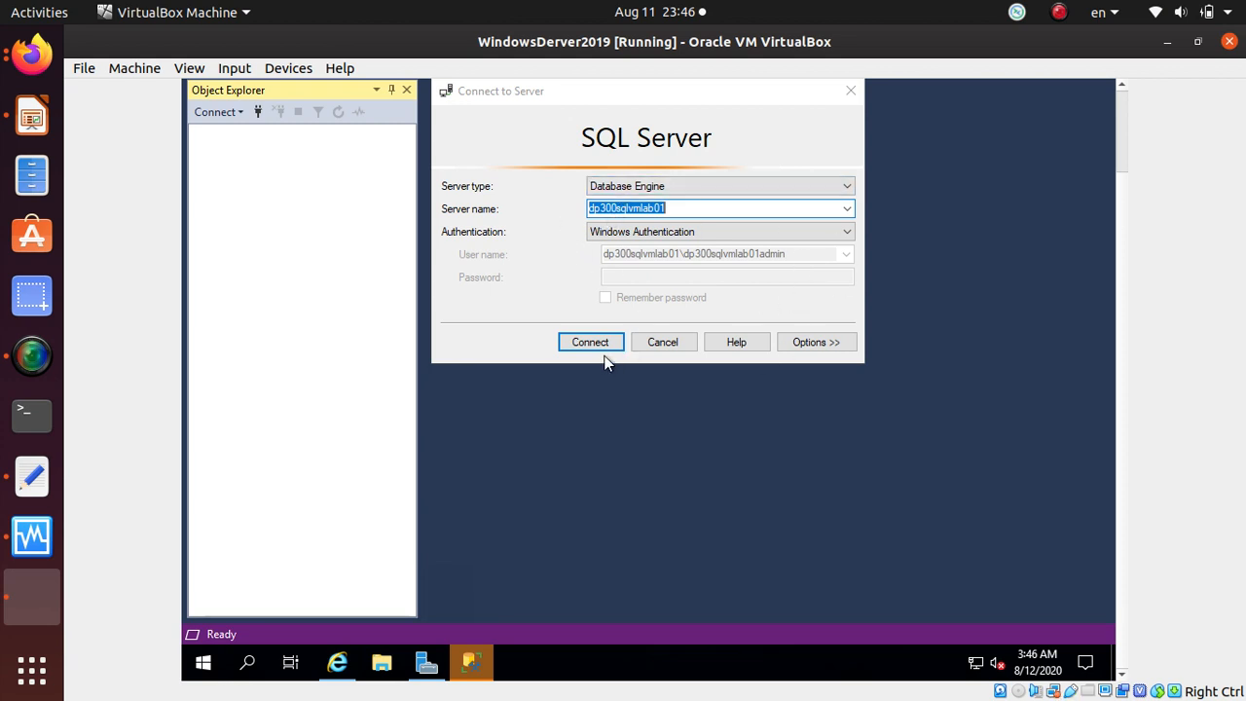
Connect to the dp300sqlvmlab01 database engine with Windows Authentication and expand its Databases node
key("alt+Tab")
scroll(598, 353, "down", 5)
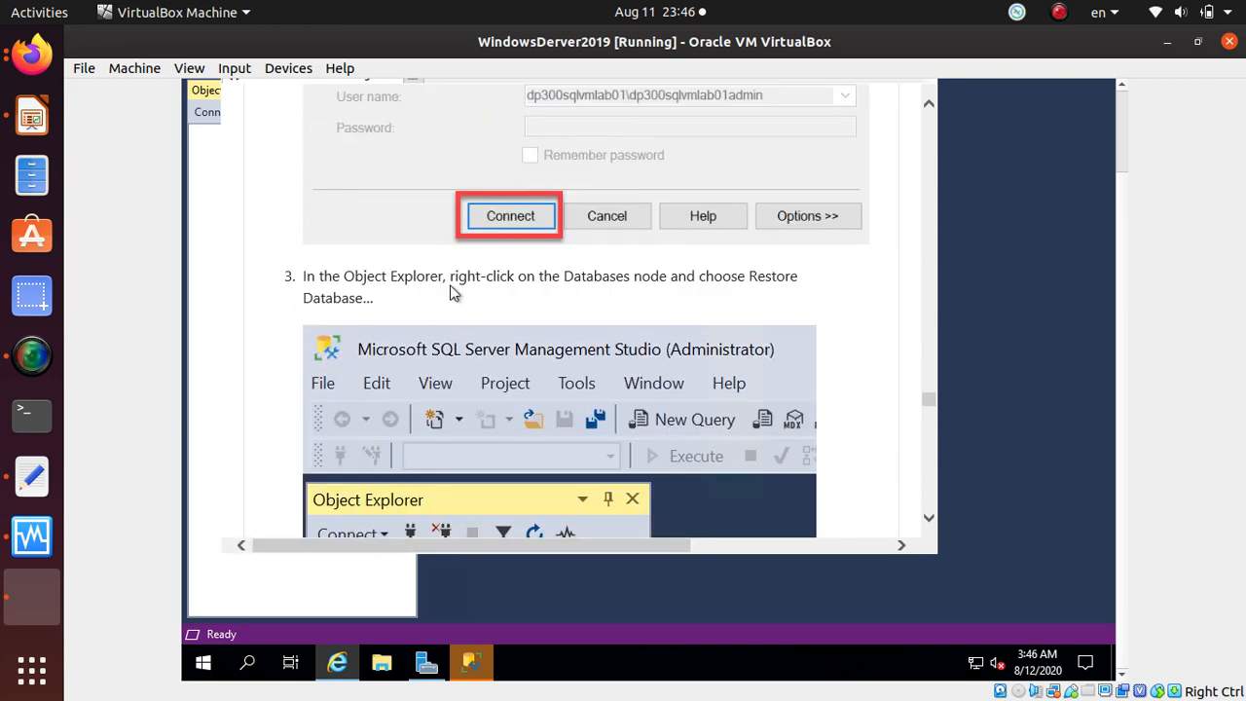
key("alt+Tab")
key("alt+Tab")
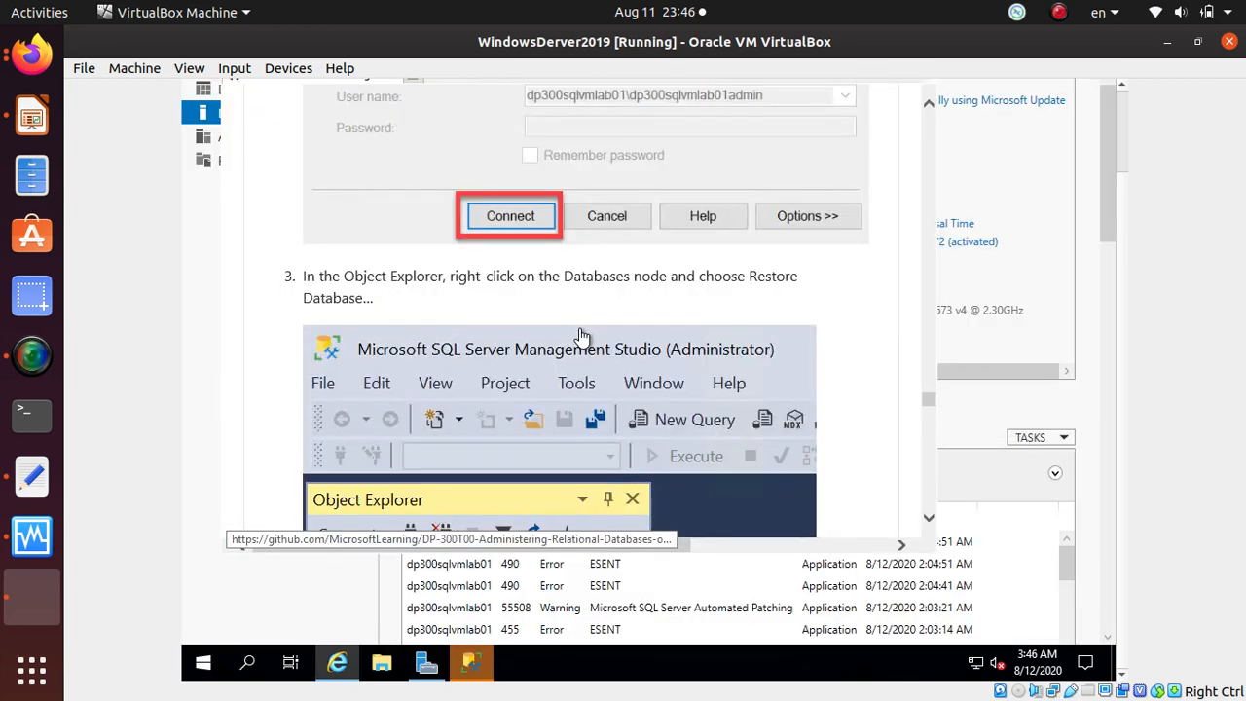
key("alt+Tab")
left_click(579, 332)
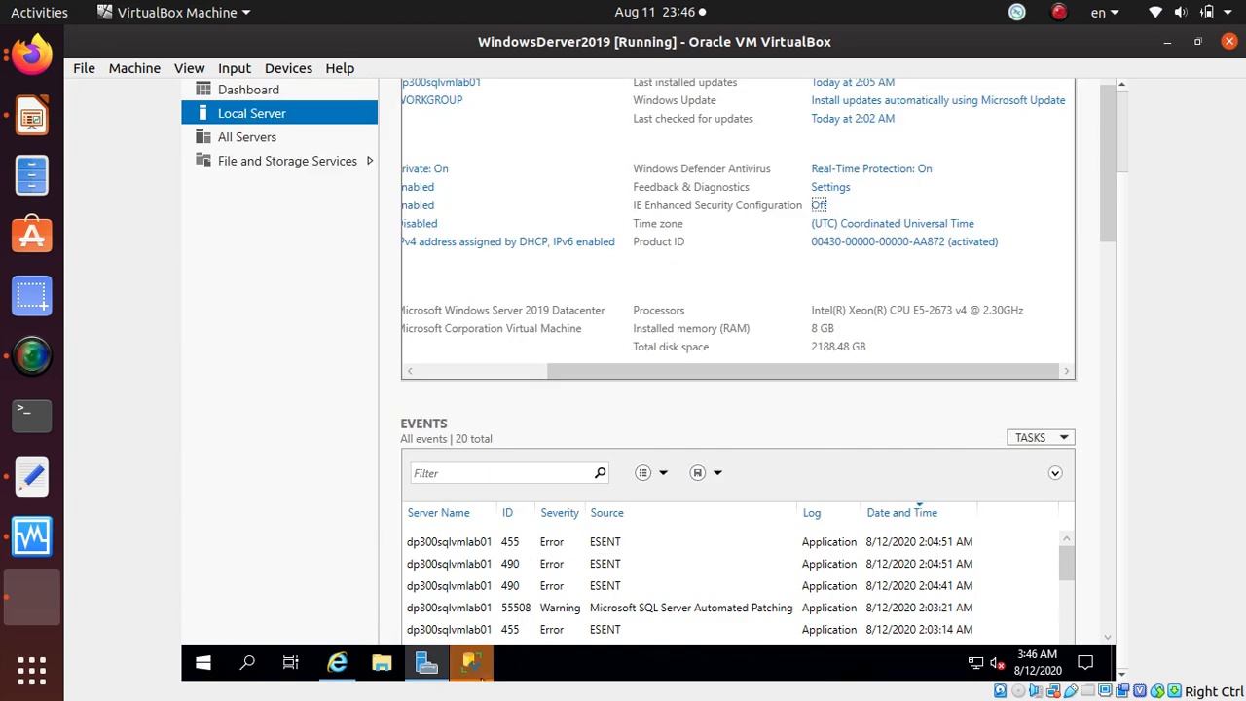
left_click(471, 663)
left_click(587, 341)
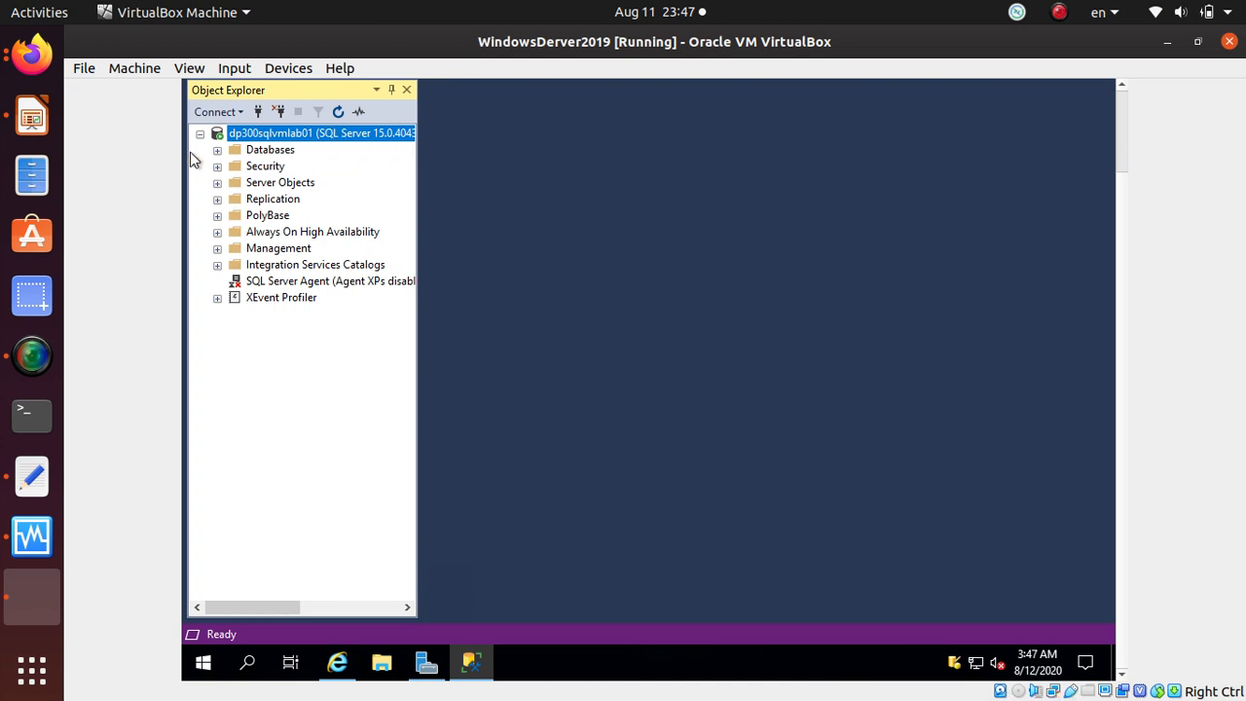
left_click(217, 150)
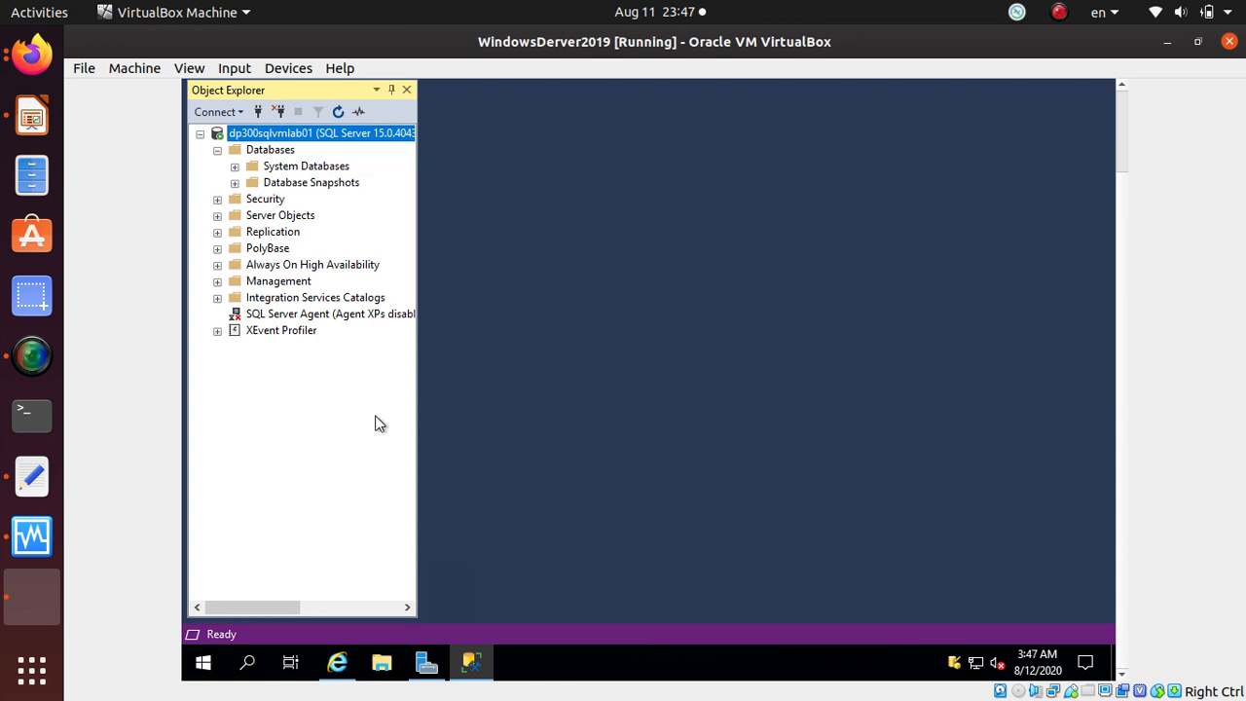
Read Task 2, step 3 of the lab on starting a database restore from the Databases node
key("alt+Tab")
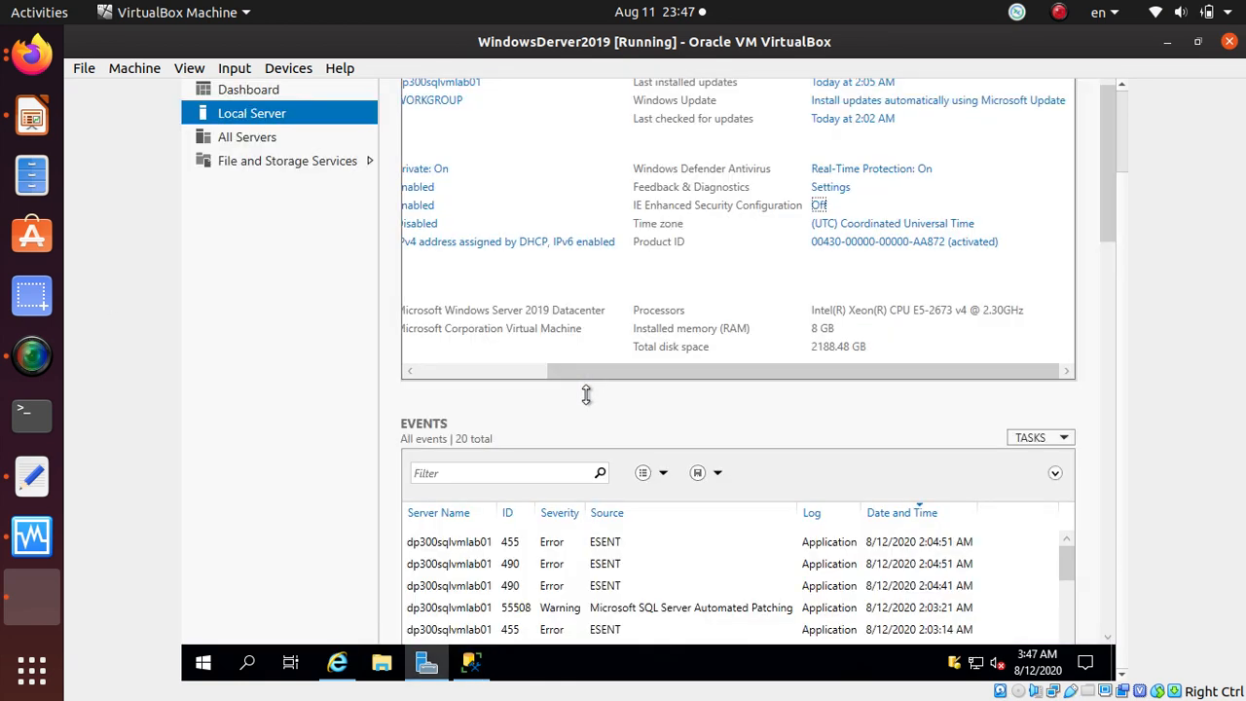
key("alt+Tab")
key("alt+Tab")
key("alt+Tab")
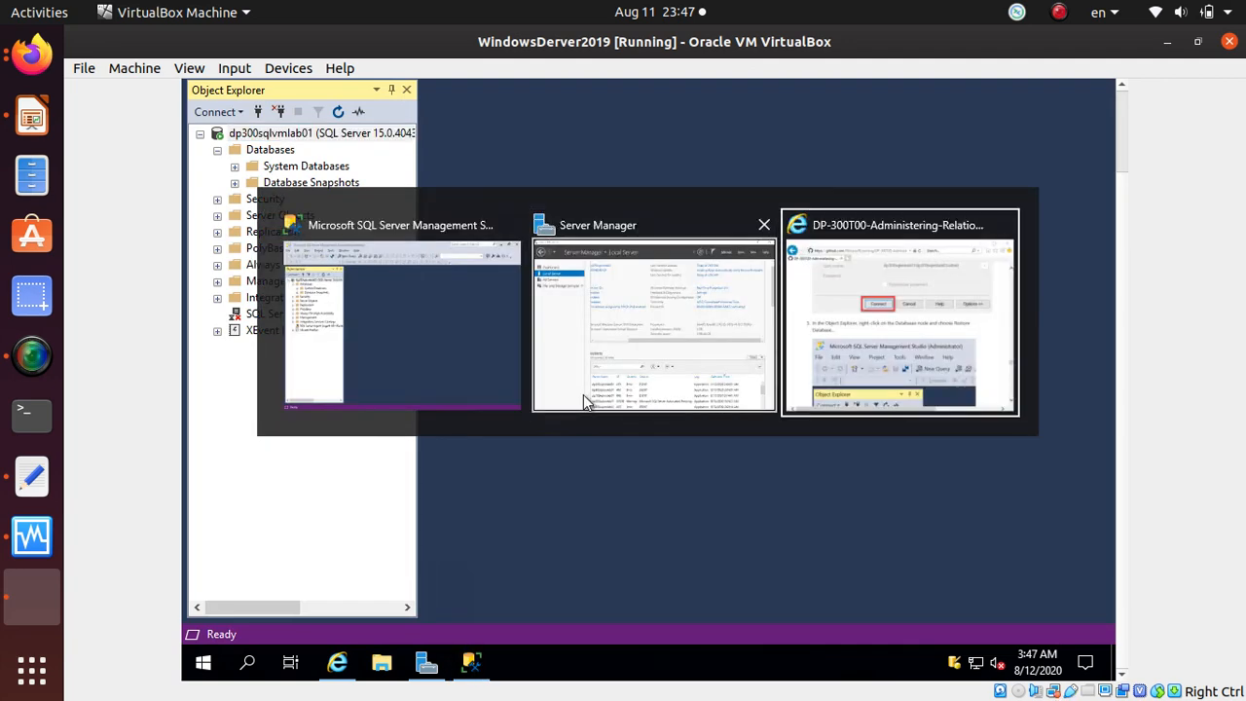
scroll(440, 407, "down", 3)
scroll(440, 407, "up", 2)
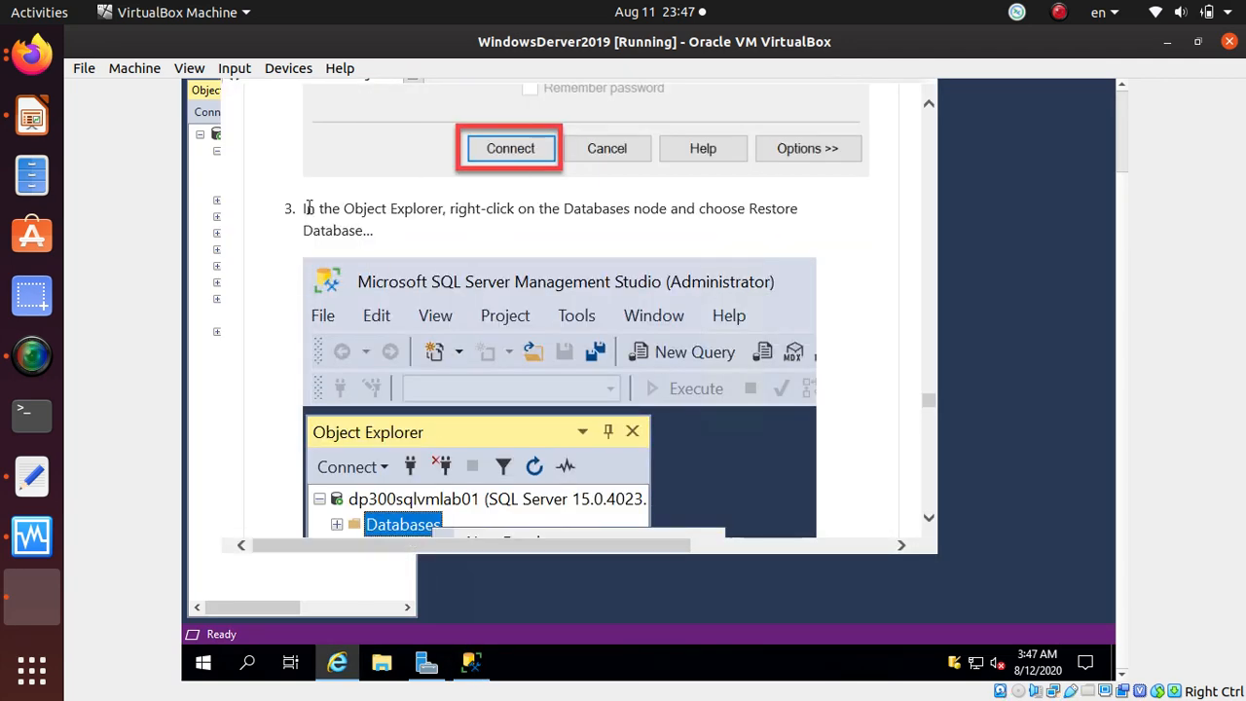
left_click_drag(305, 208, 801, 218)
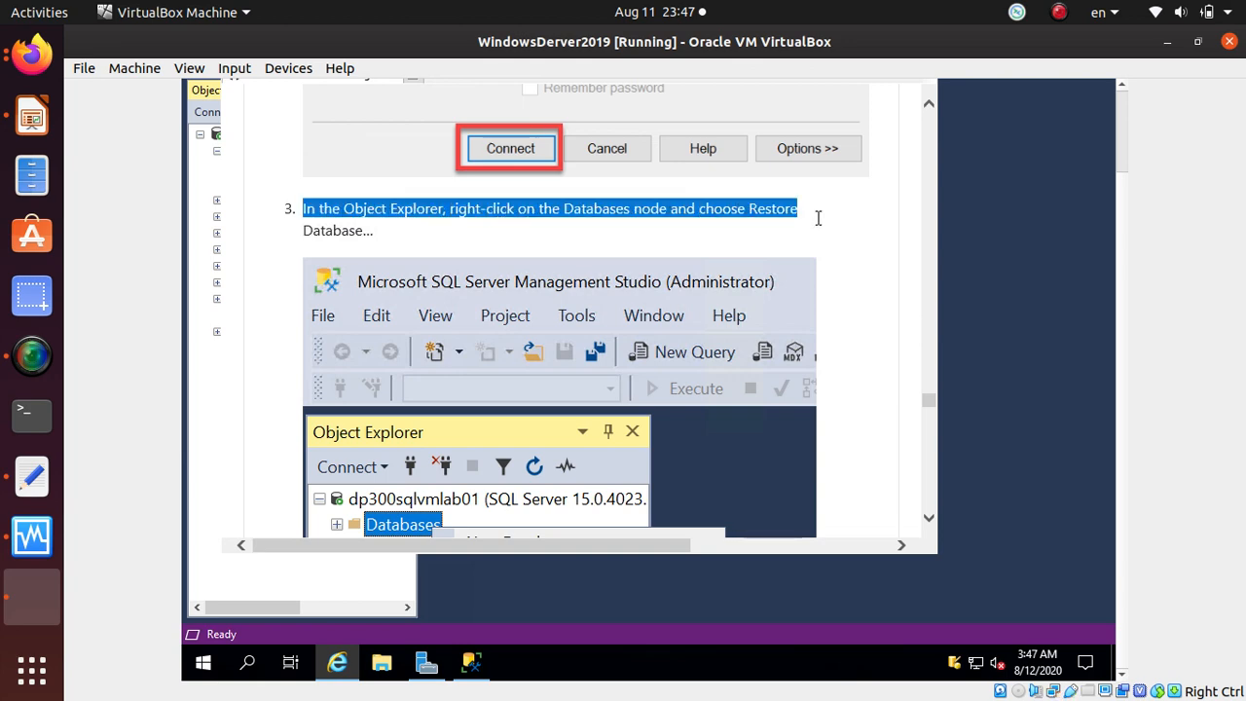
scroll(843, 266, "down", 3)
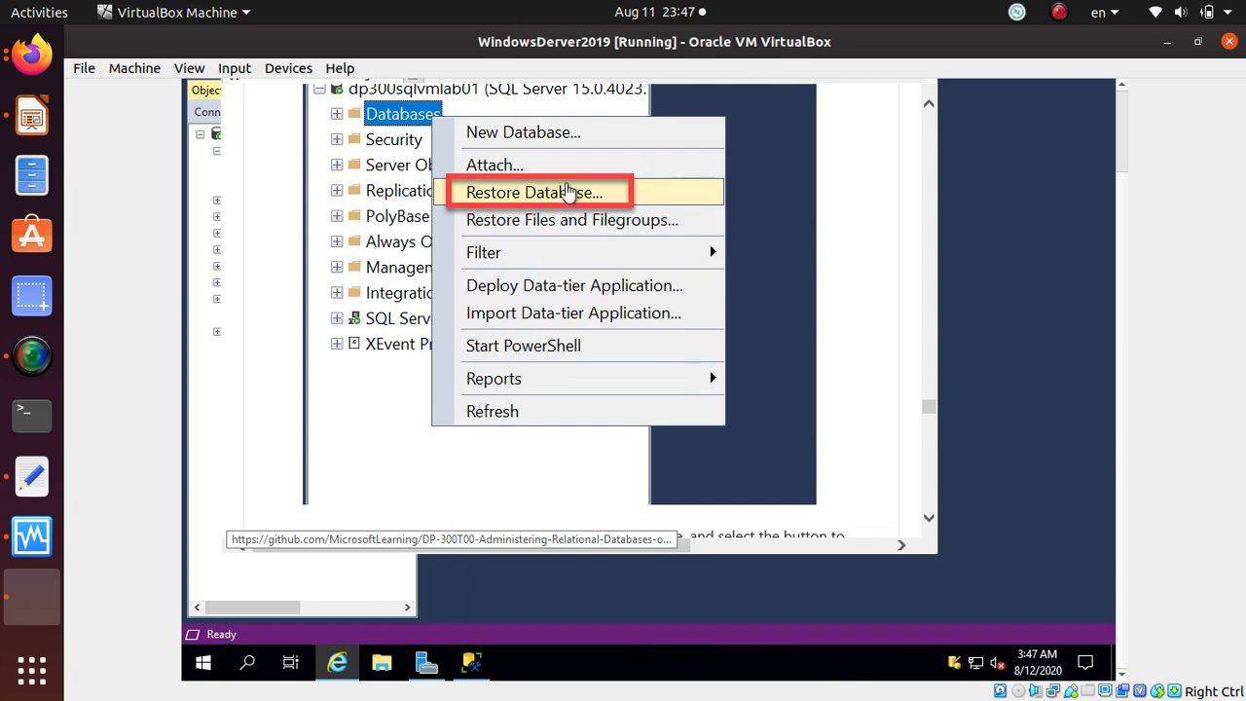
Open the Restore Database dialog from the Databases node of dp300sqlvmlab01
left_click(208, 266)
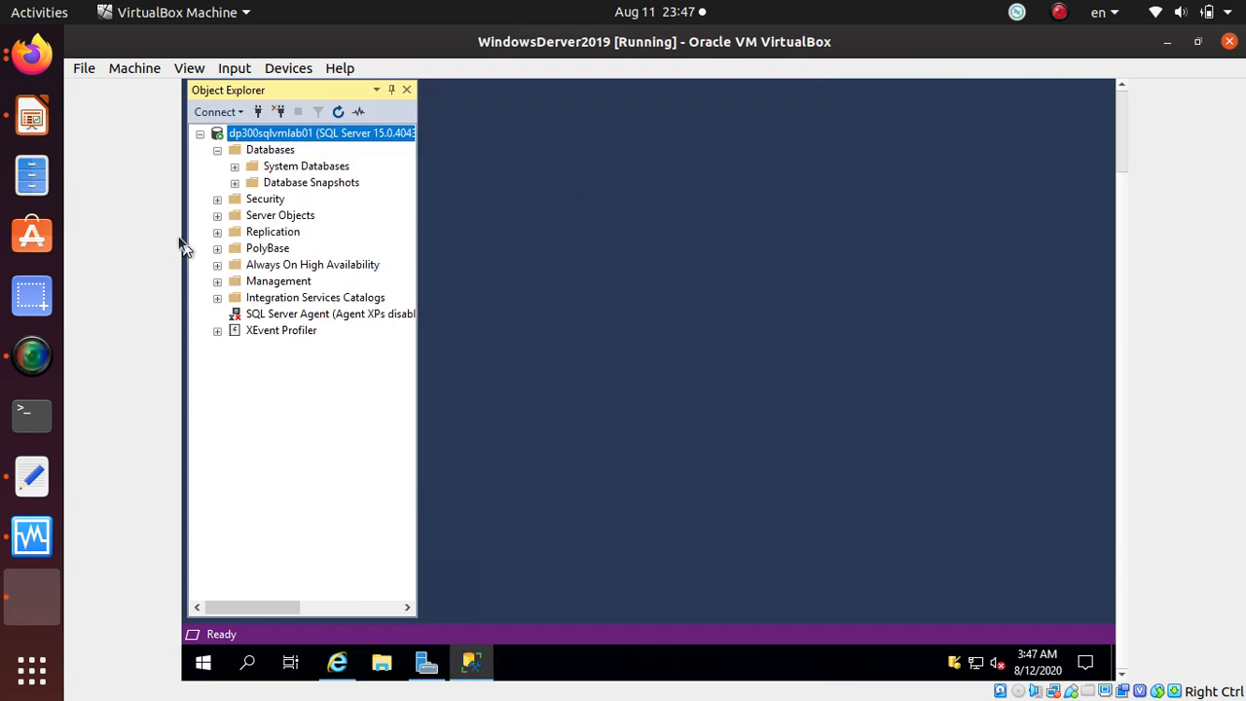
left_click(270, 151)
right_click(270, 151)
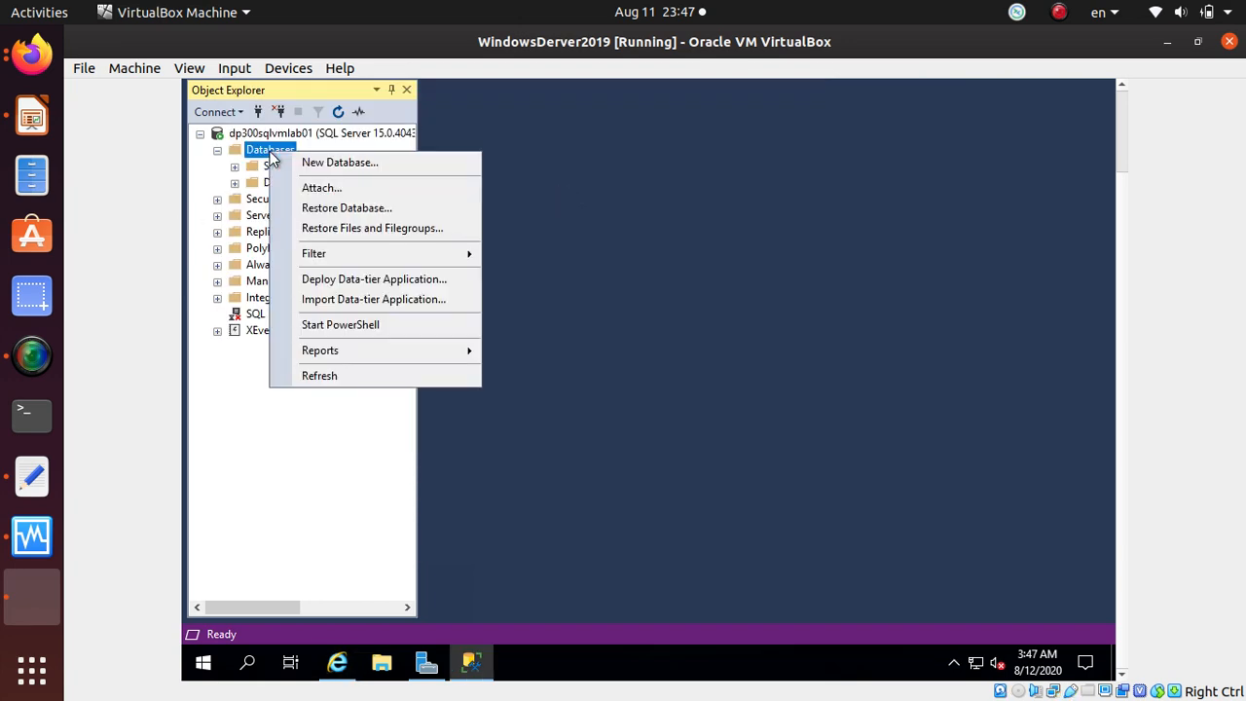
left_click(377, 210)
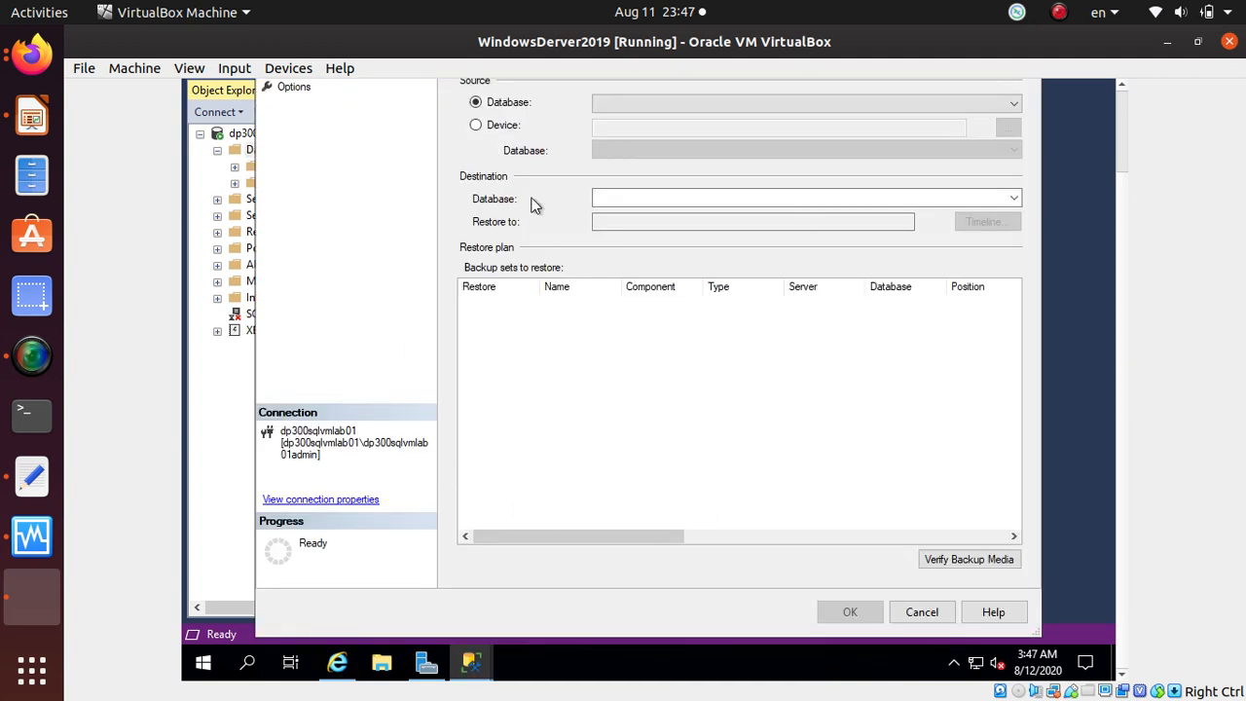
Inspect the source database choices in Restore Database and read lab step 4 on selecting the restore source
scroll(1128, 185, "up", 3)
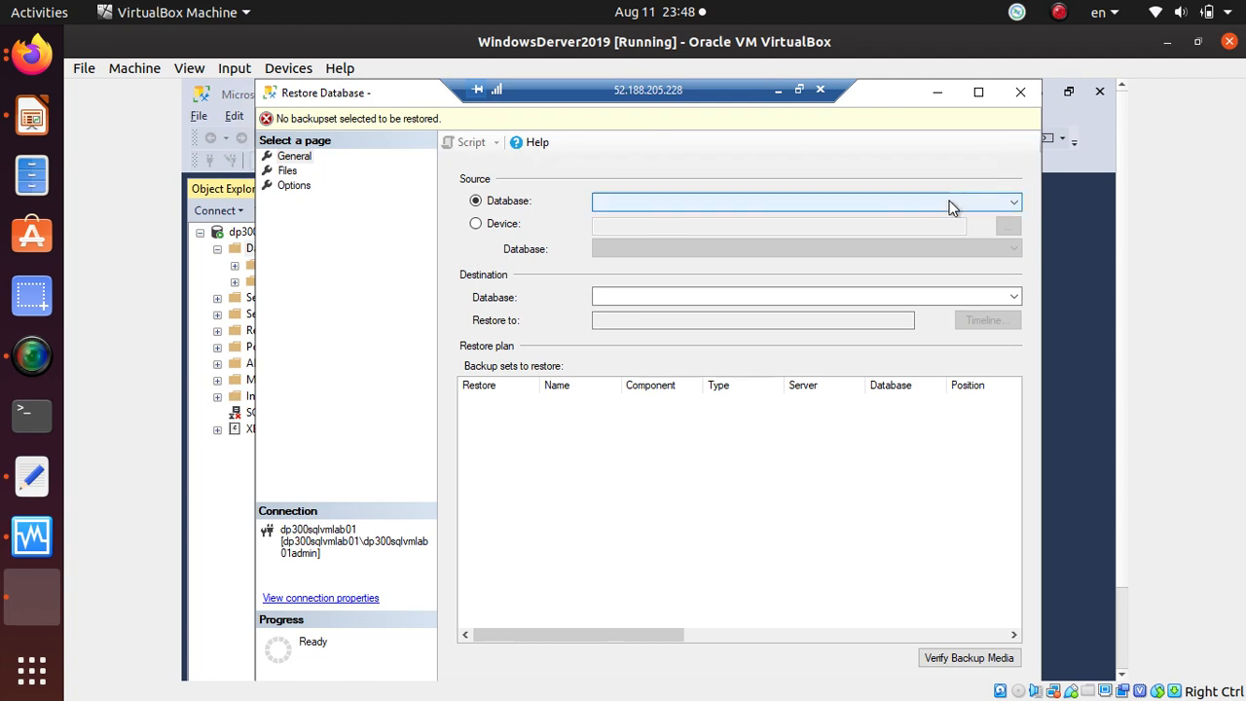
left_click(1014, 202)
left_click(1014, 202)
left_click(1013, 203)
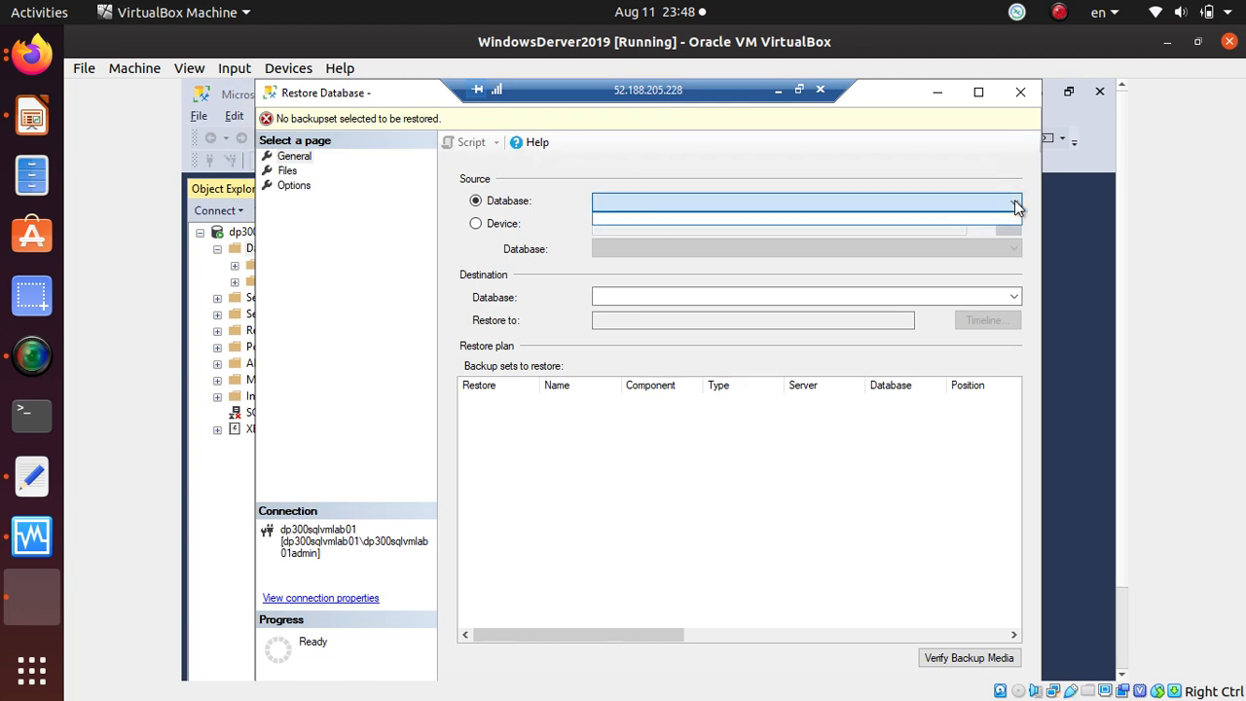
key("alt+Tab")
key("alt+Tab")
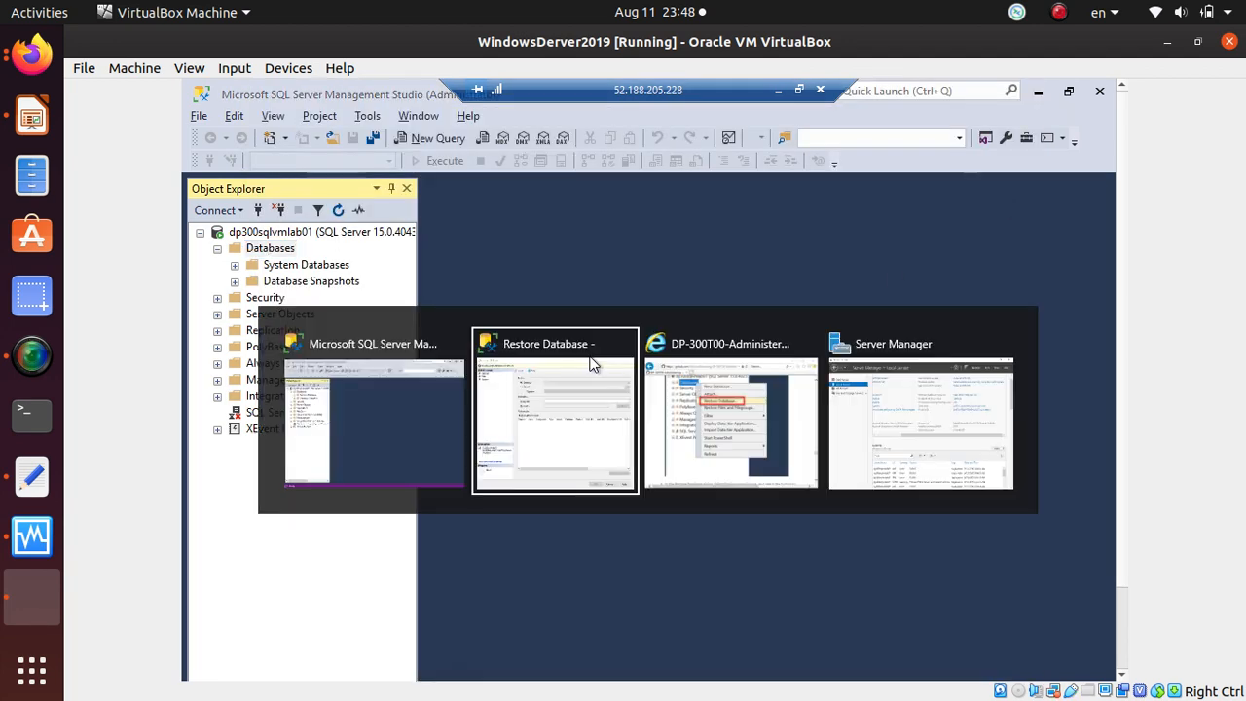
key("alt+Tab")
scroll(595, 370, "down", 5)
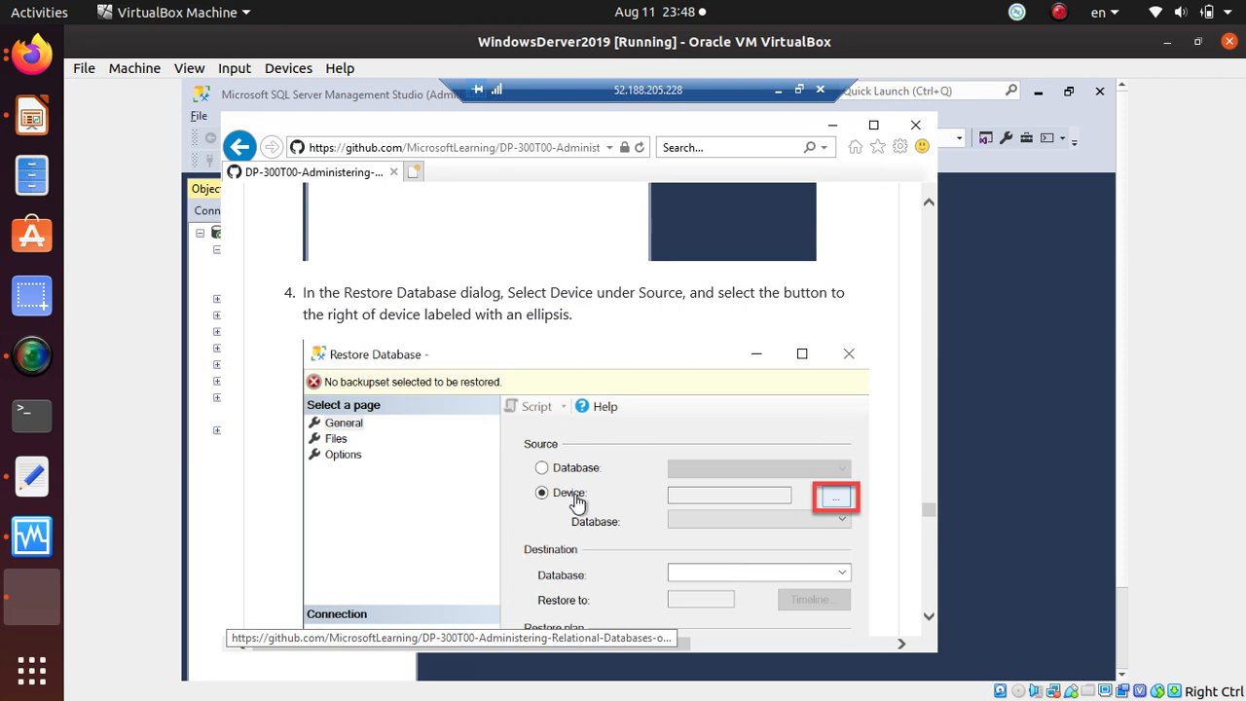
Set the restore source to Device and open the backup device selection
key("alt+Tab")
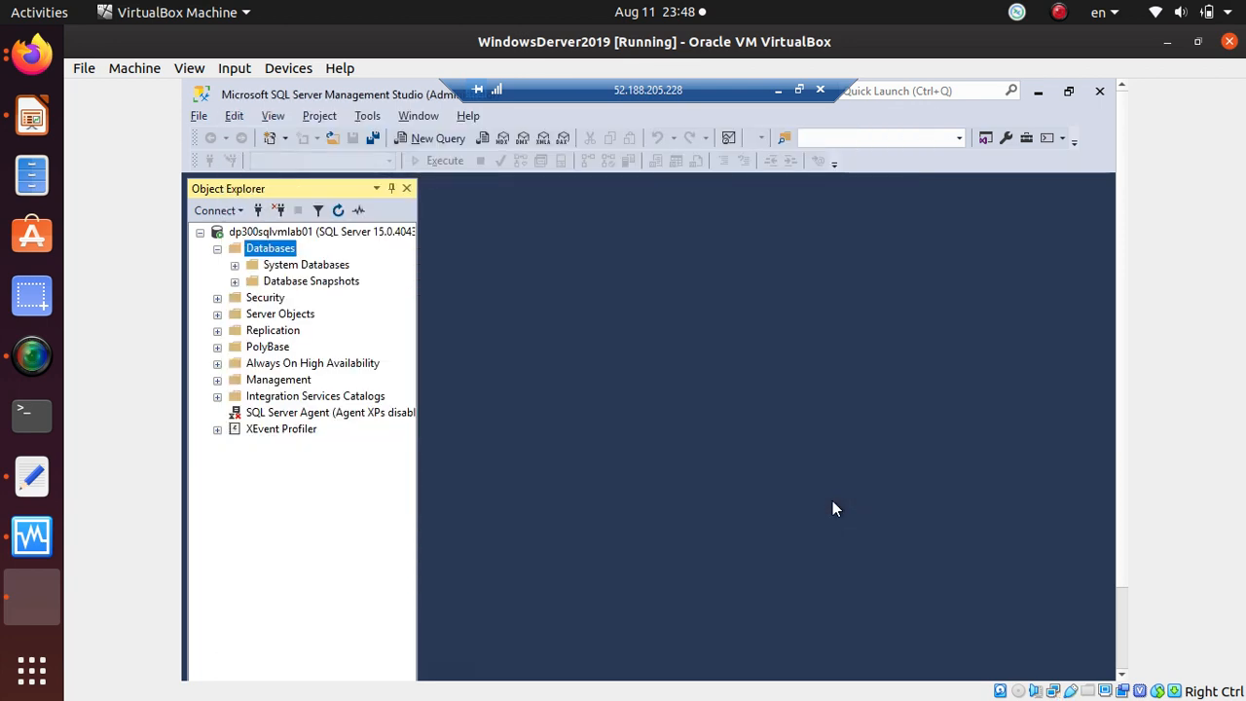
key("alt+Tab")
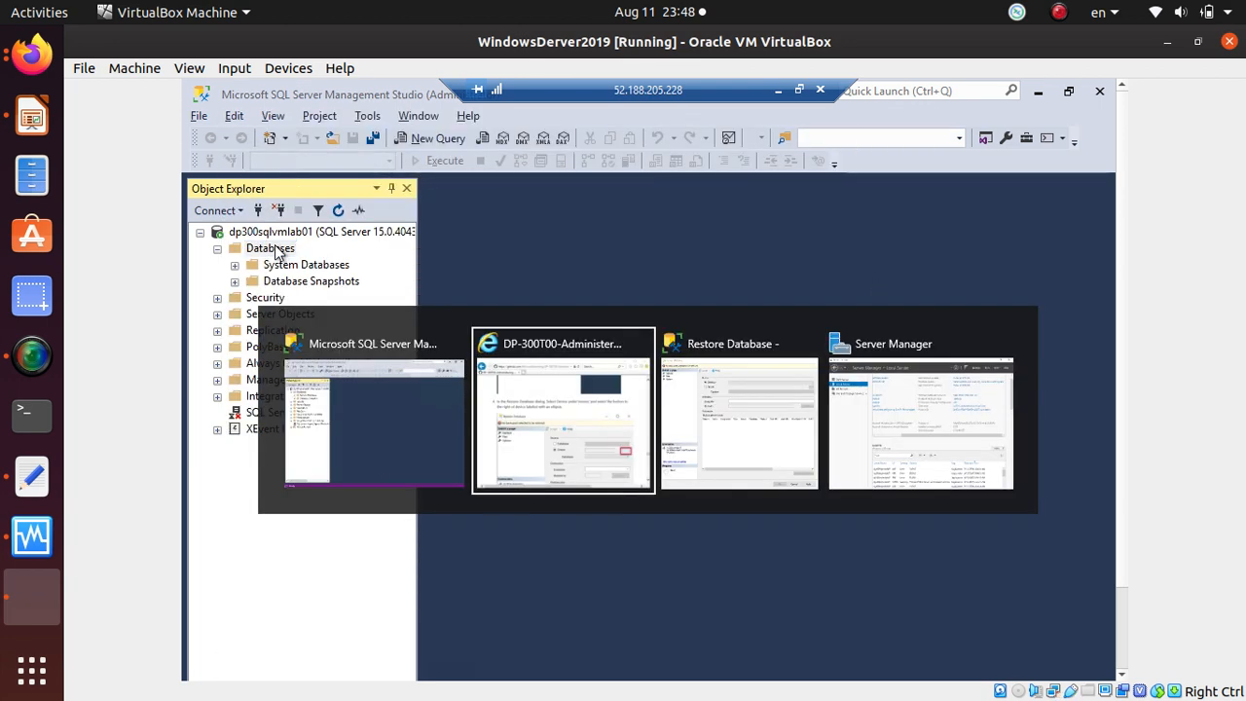
key("alt+Tab")
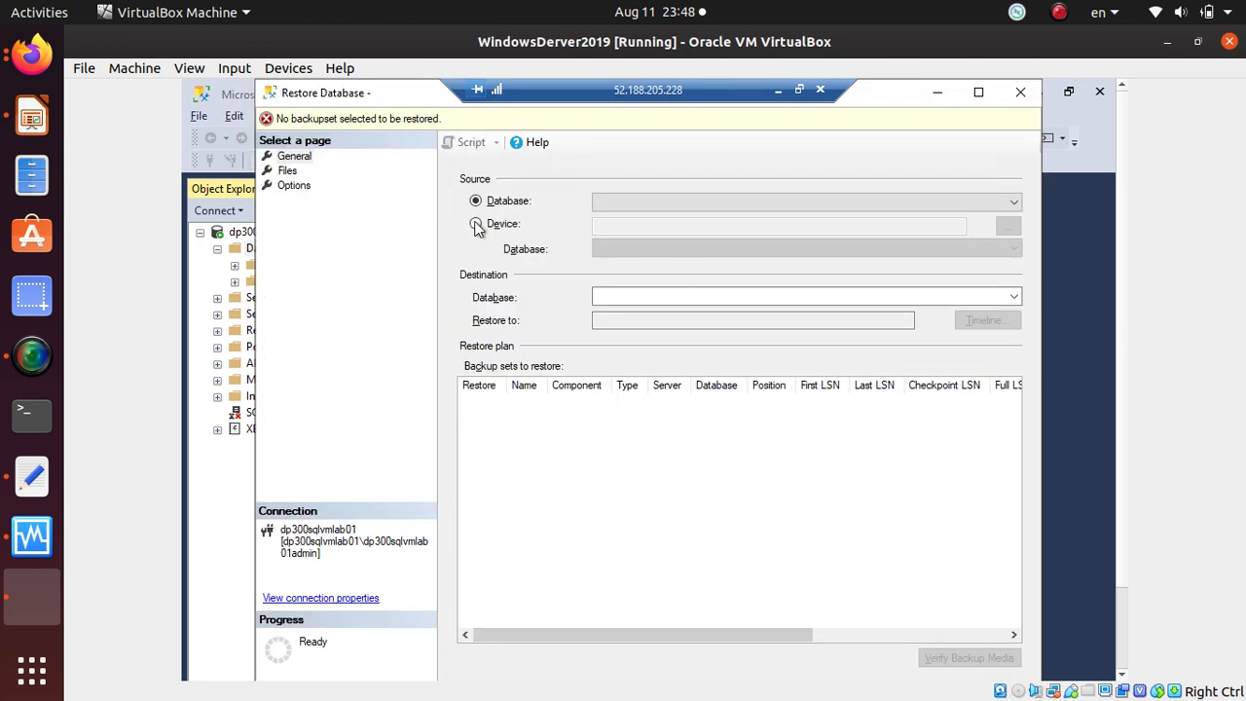
left_click(476, 223)
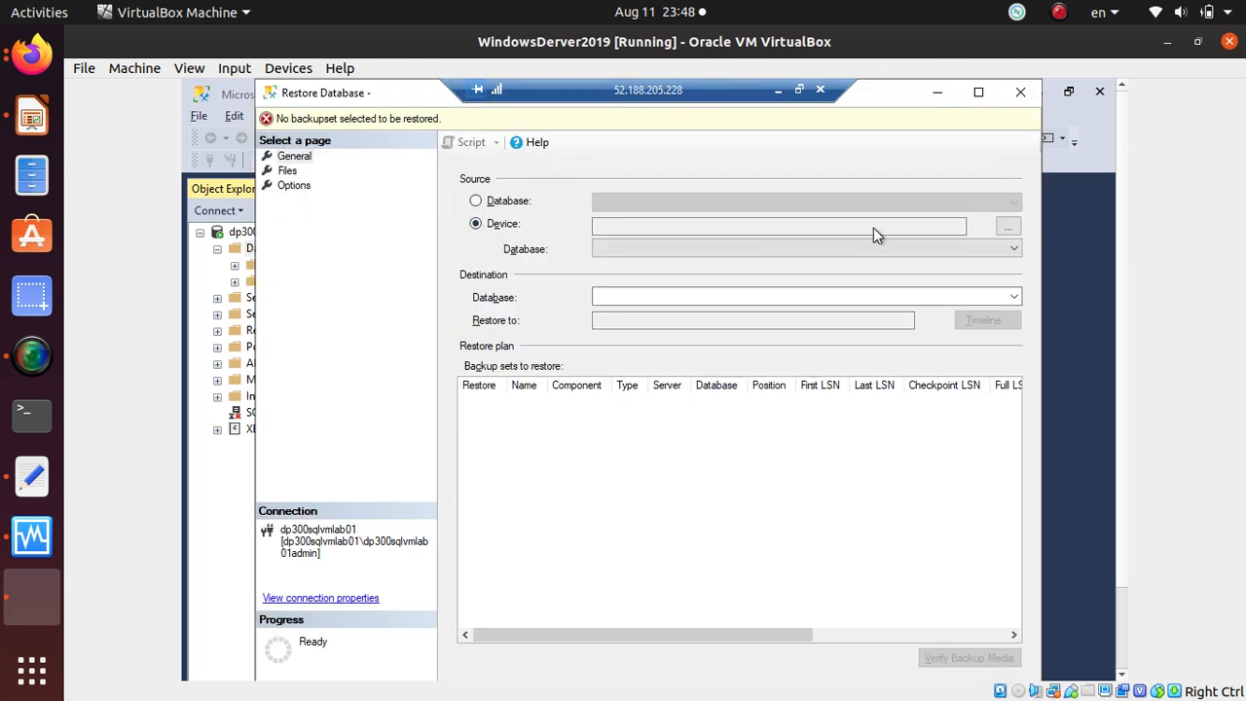
left_click(1012, 224)
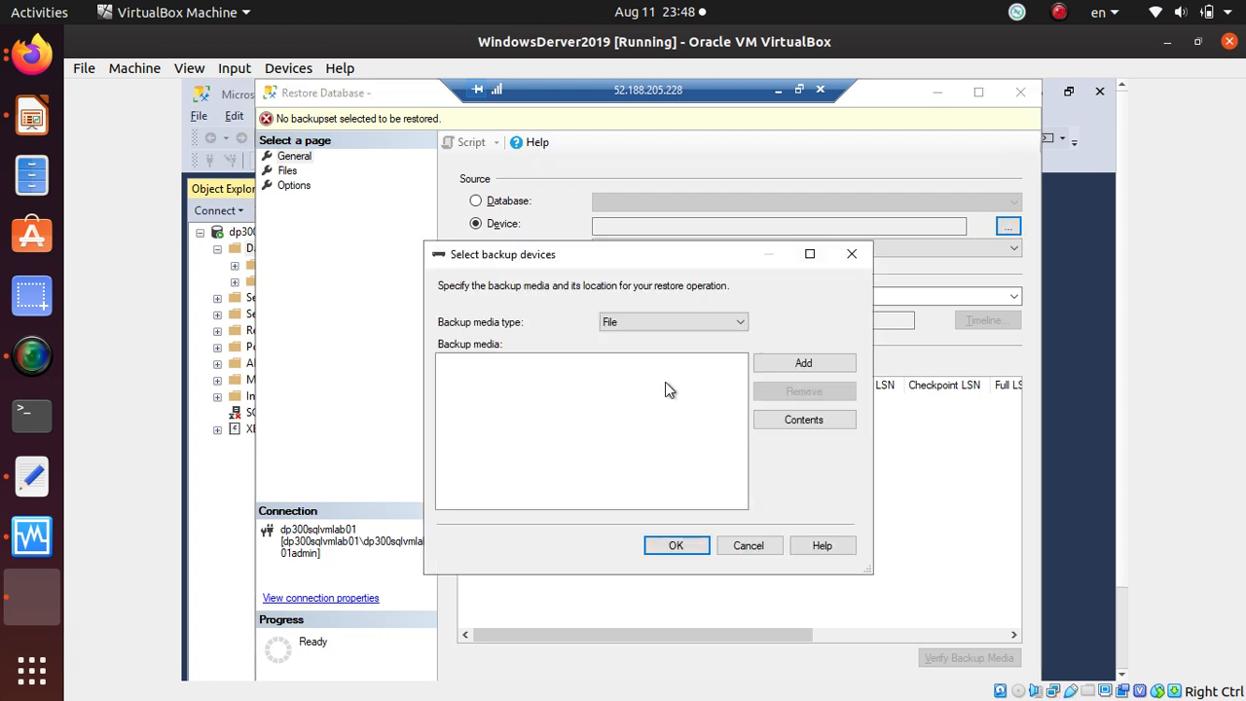
Add AdventureWorksDW2017.bak from the MSSQL15.MSSQLSERVER\MSSQL\Backup folder as backup media and accept the device selection
left_click(806, 364)
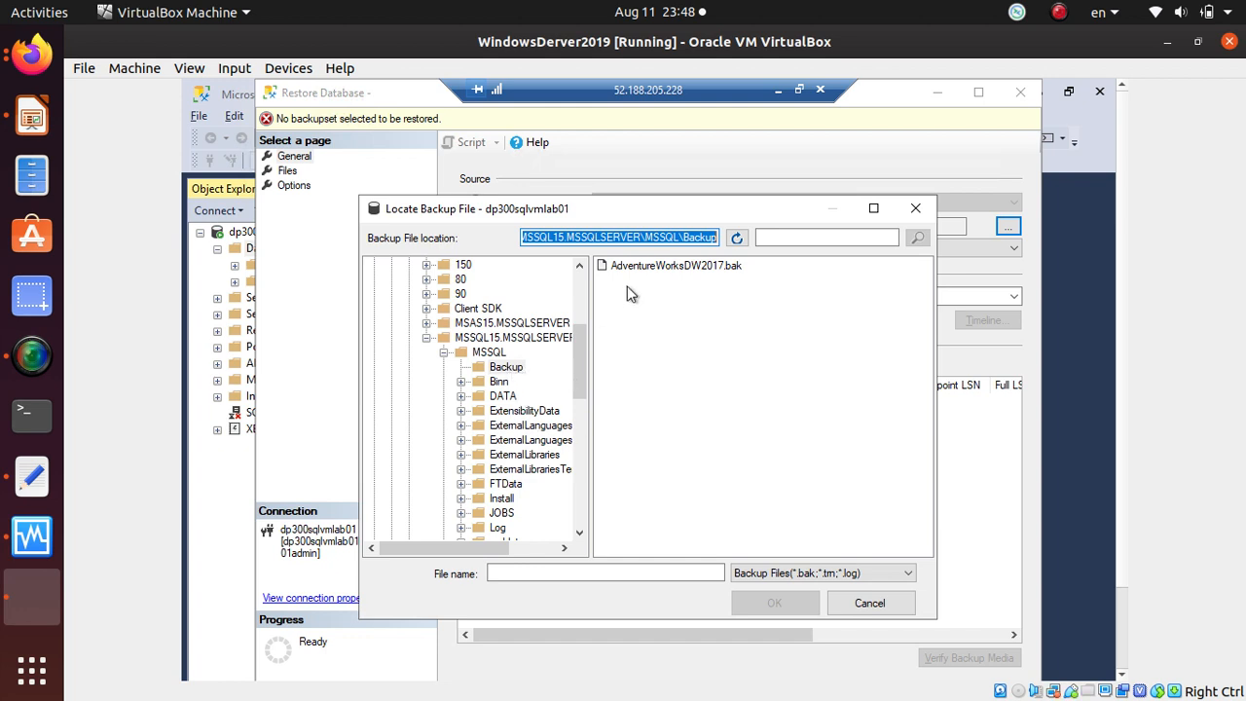
left_click(668, 272)
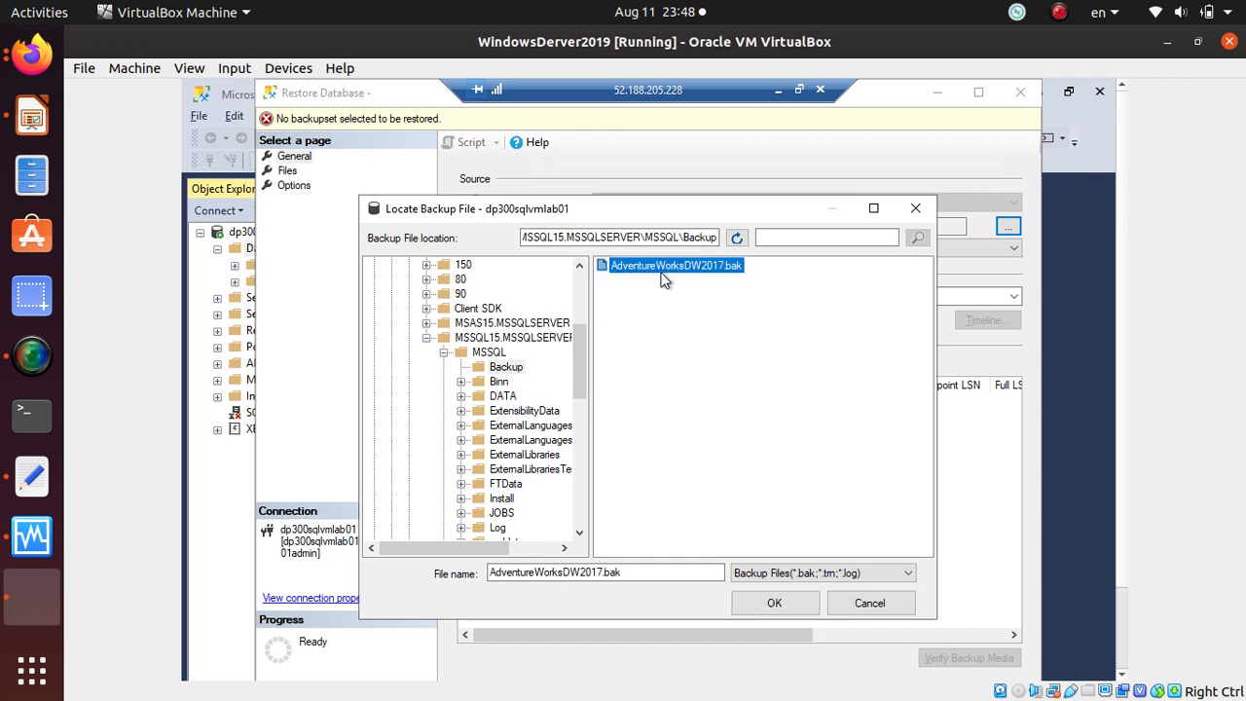
left_click(795, 607)
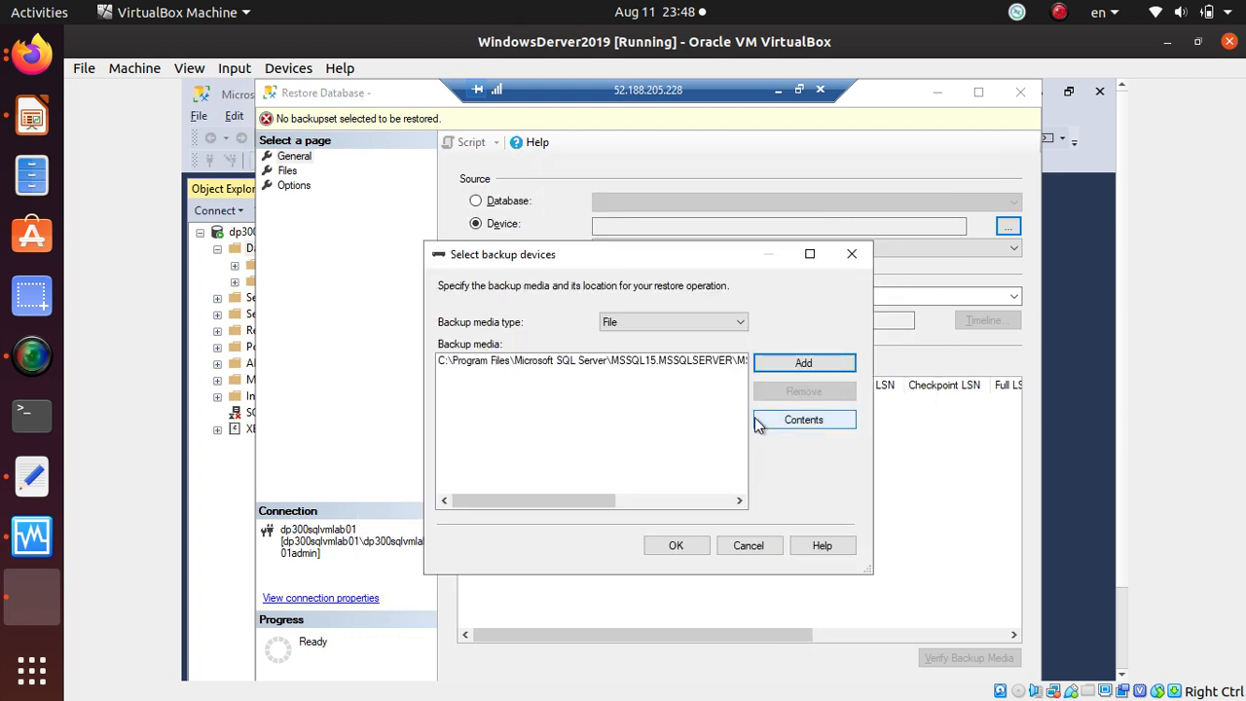
left_click(687, 551)
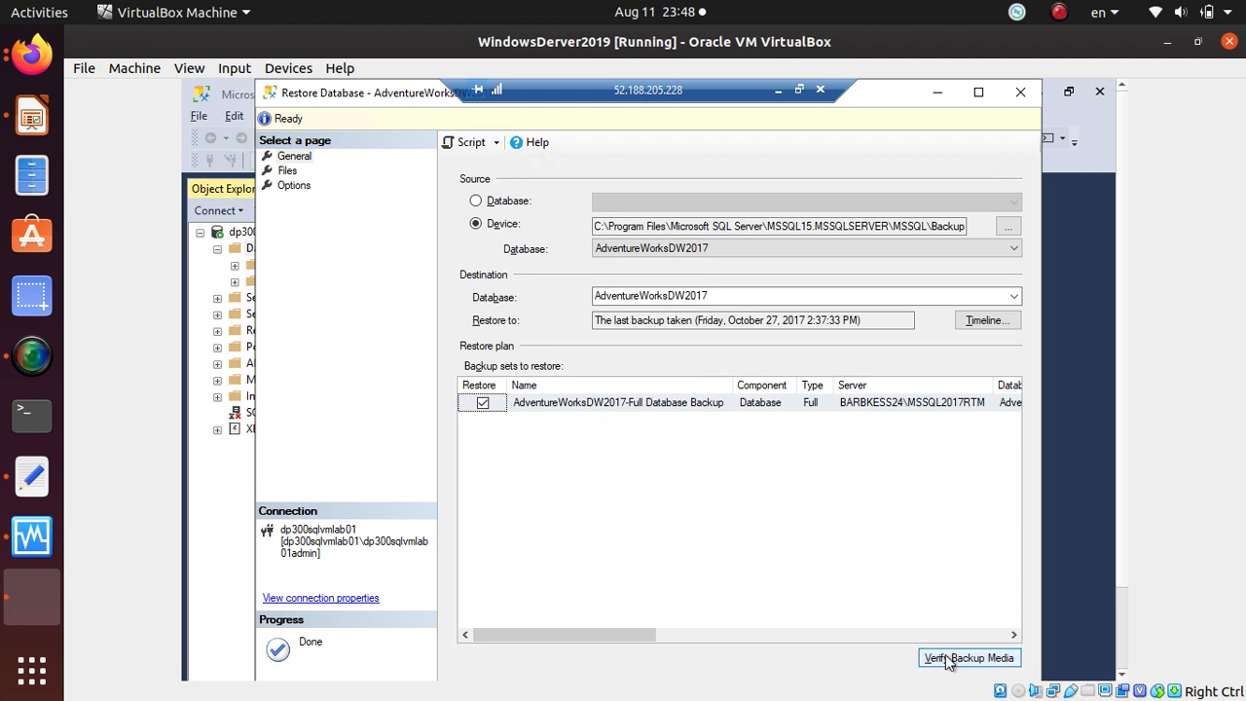
Switch to the lab instructions in the browser and read steps 5 to 9 on selecting the backup file and completing the restore
key("alt+Tab")
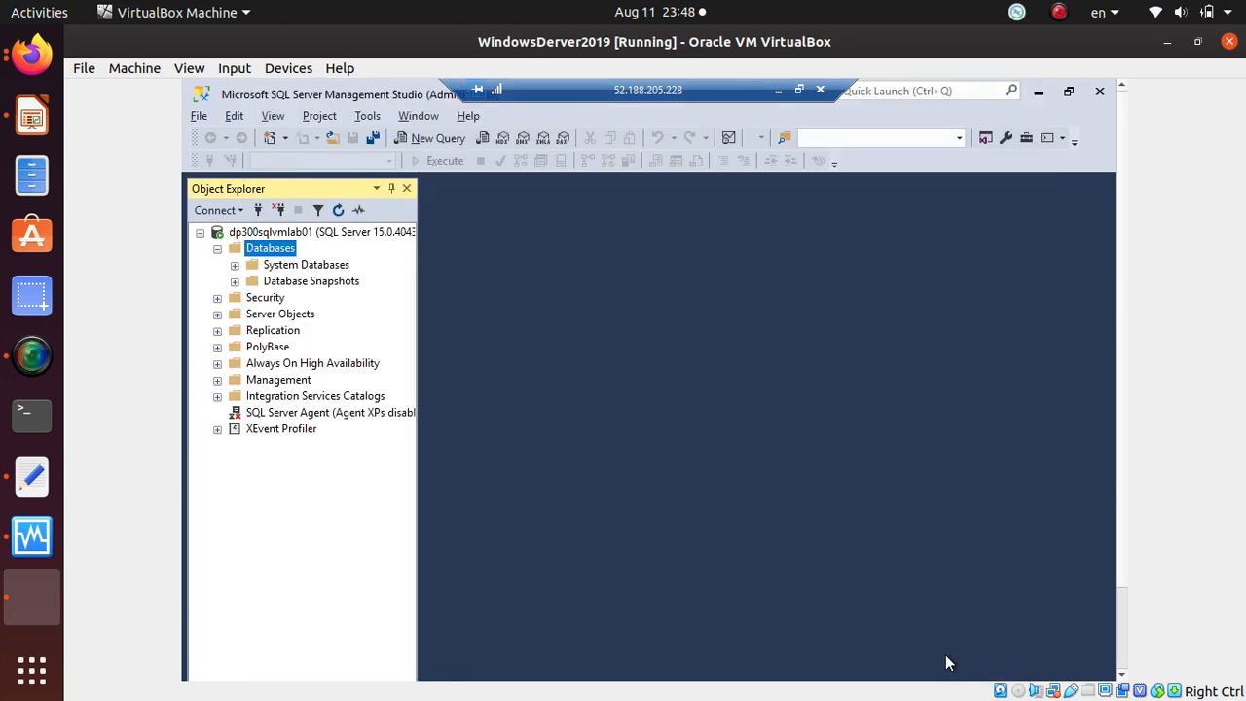
key("alt+Tab")
key("alt+Tab")
key("alt+Tab")
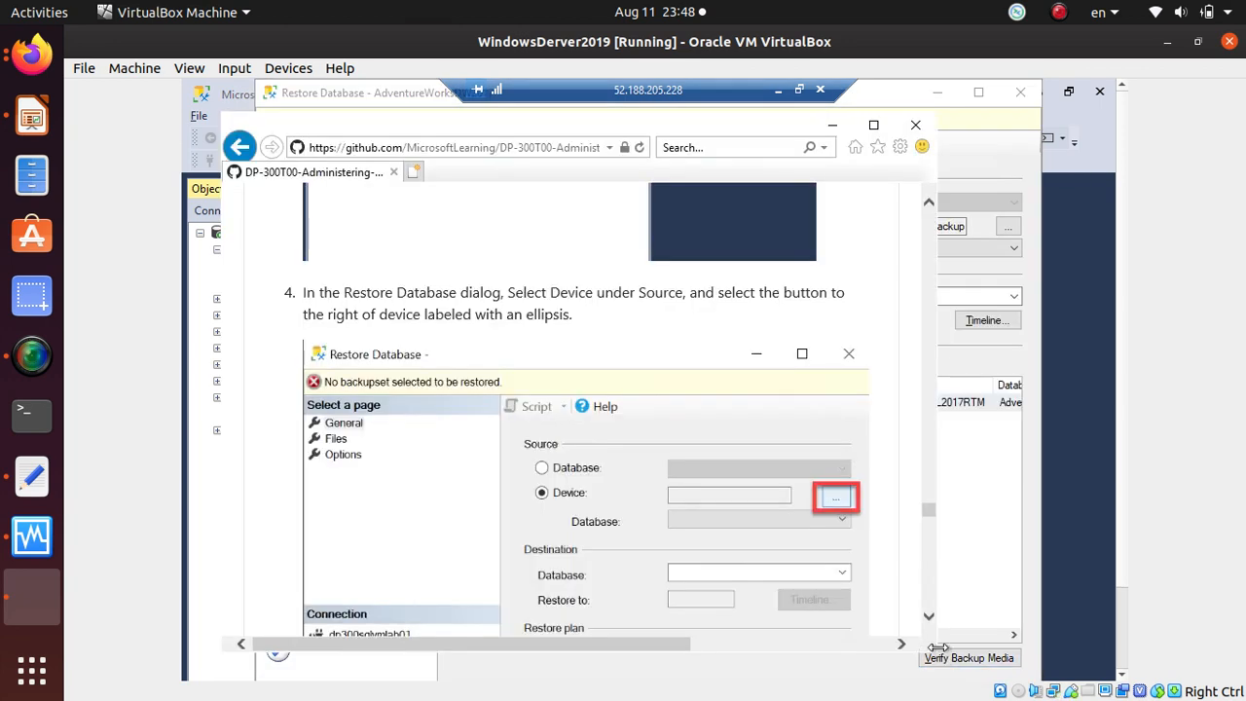
scroll(517, 535, "down", 3)
scroll(517, 536, "down", 10)
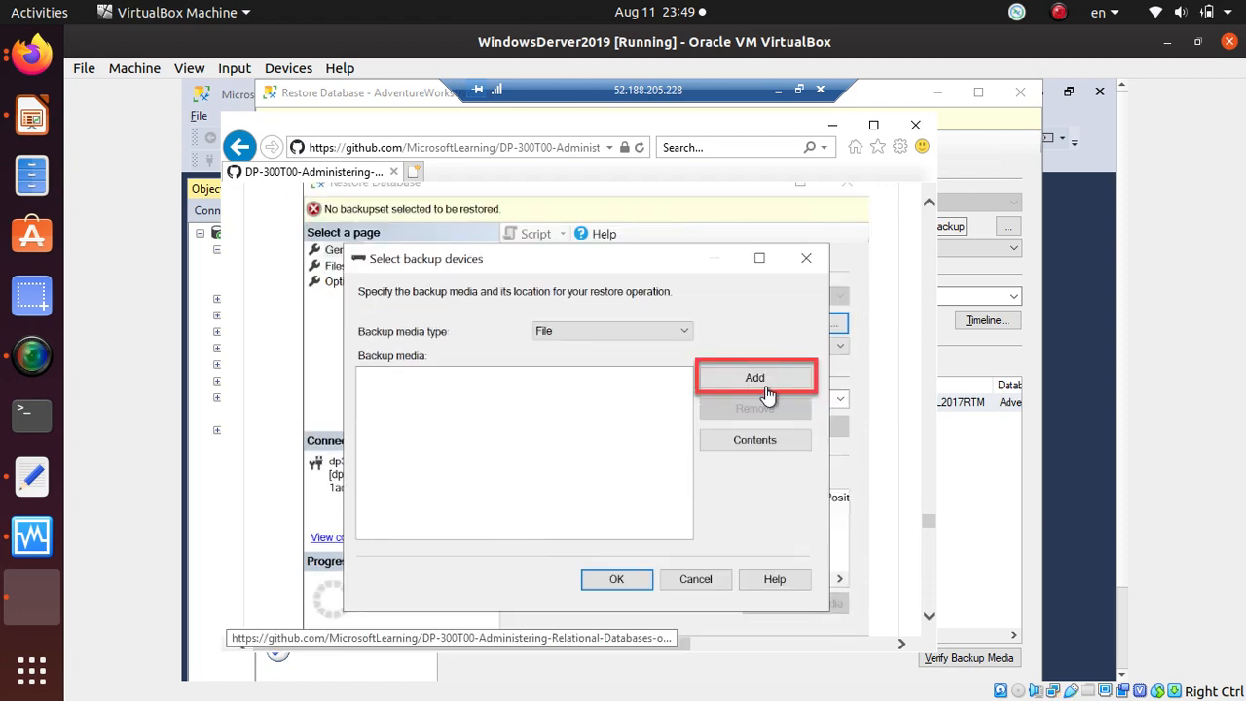
scroll(769, 407, "down", 3)
scroll(526, 431, "down", 2)
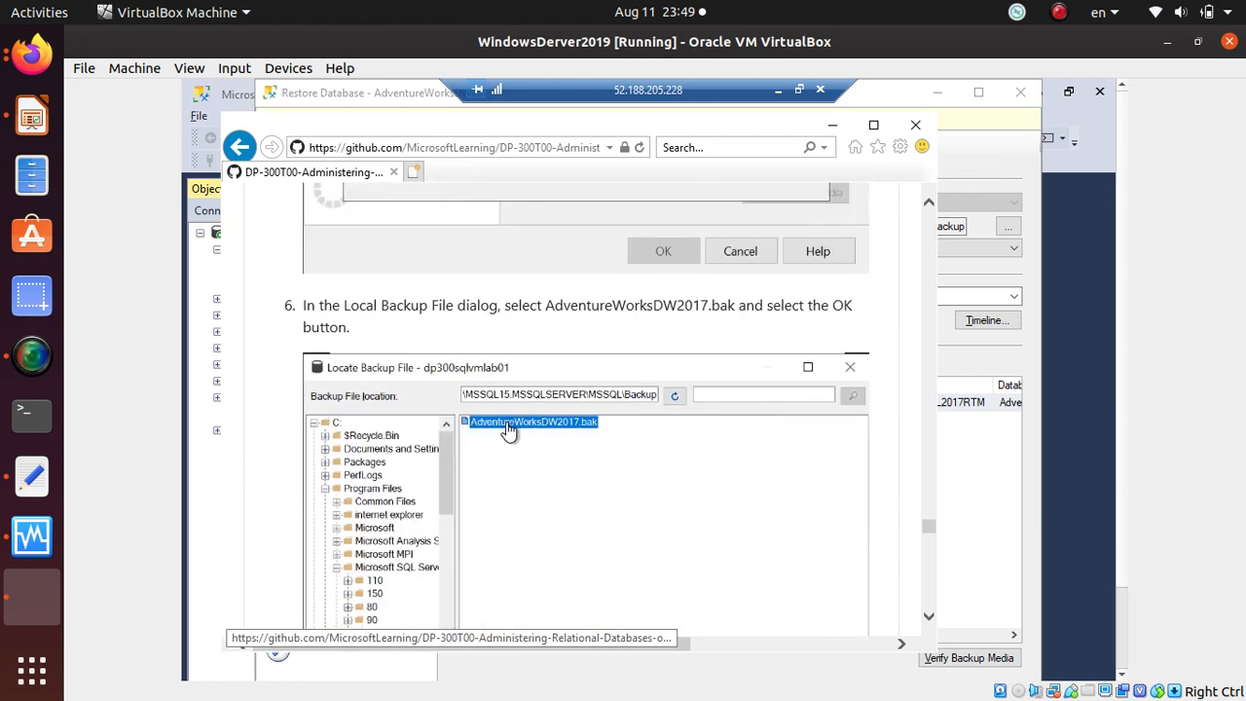
scroll(507, 432, "down", 6)
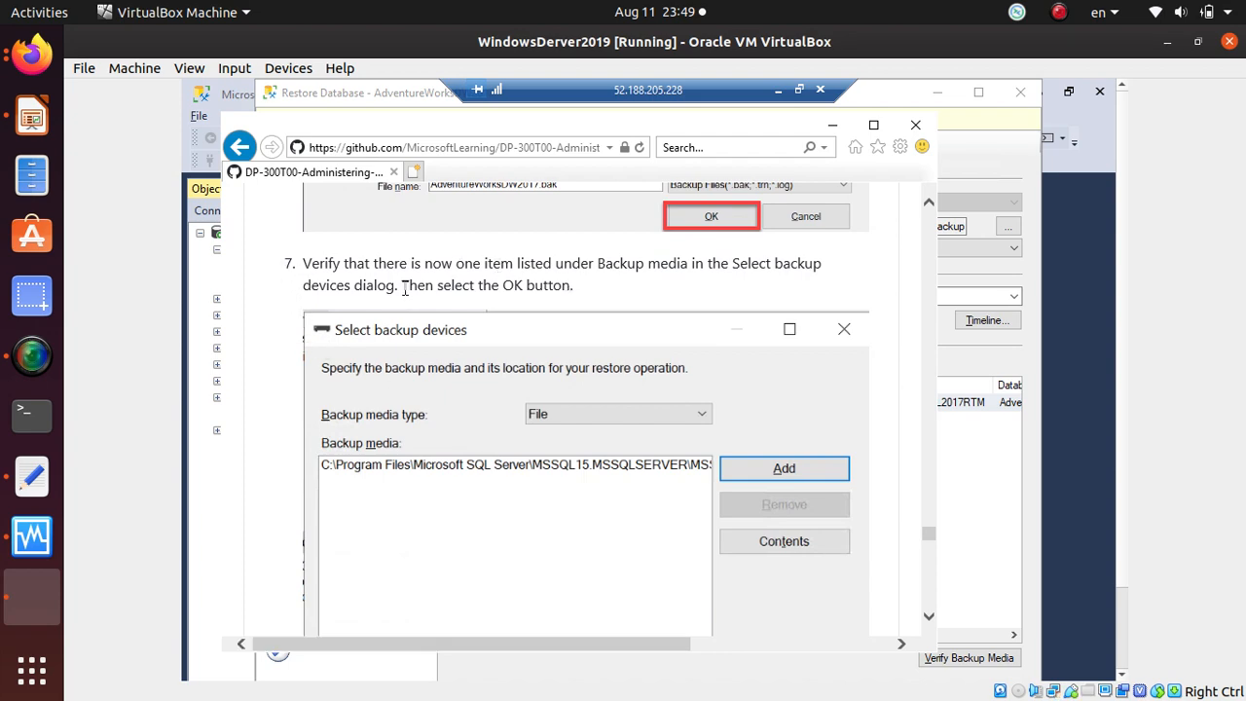
scroll(501, 325, "down", 4)
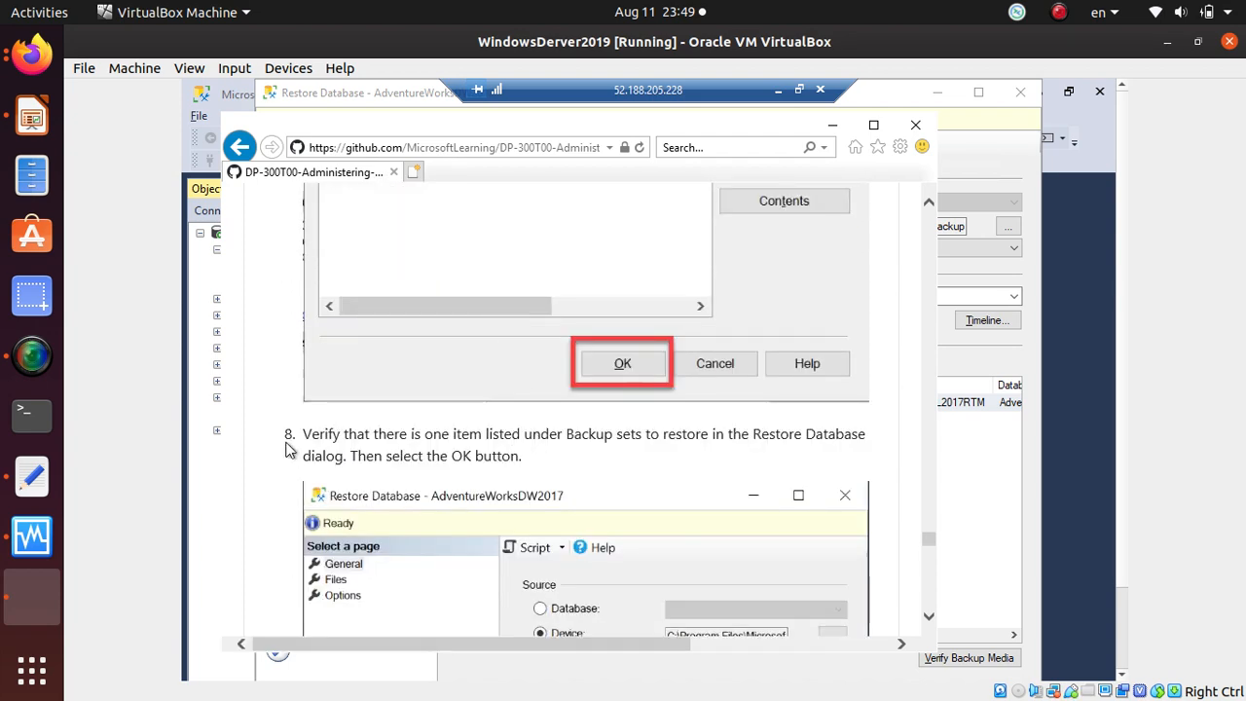
scroll(477, 447, "down", 2)
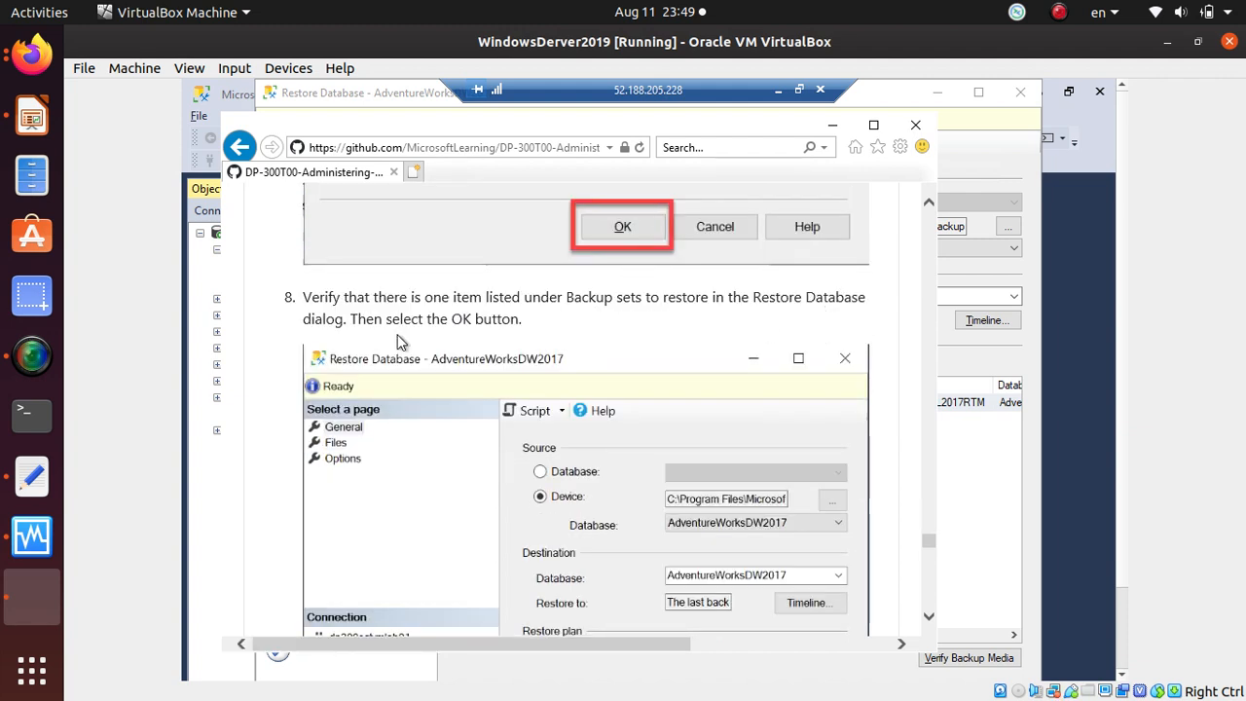
scroll(628, 373, "down", 3)
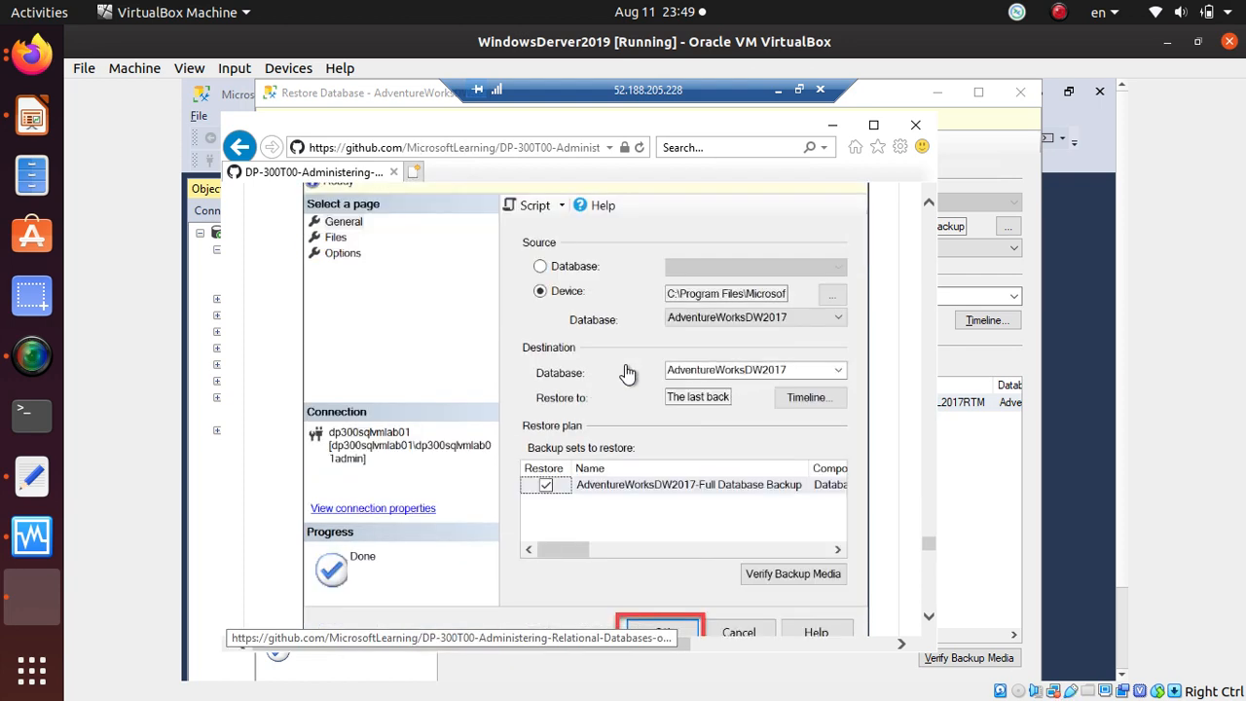
scroll(628, 373, "down", 2)
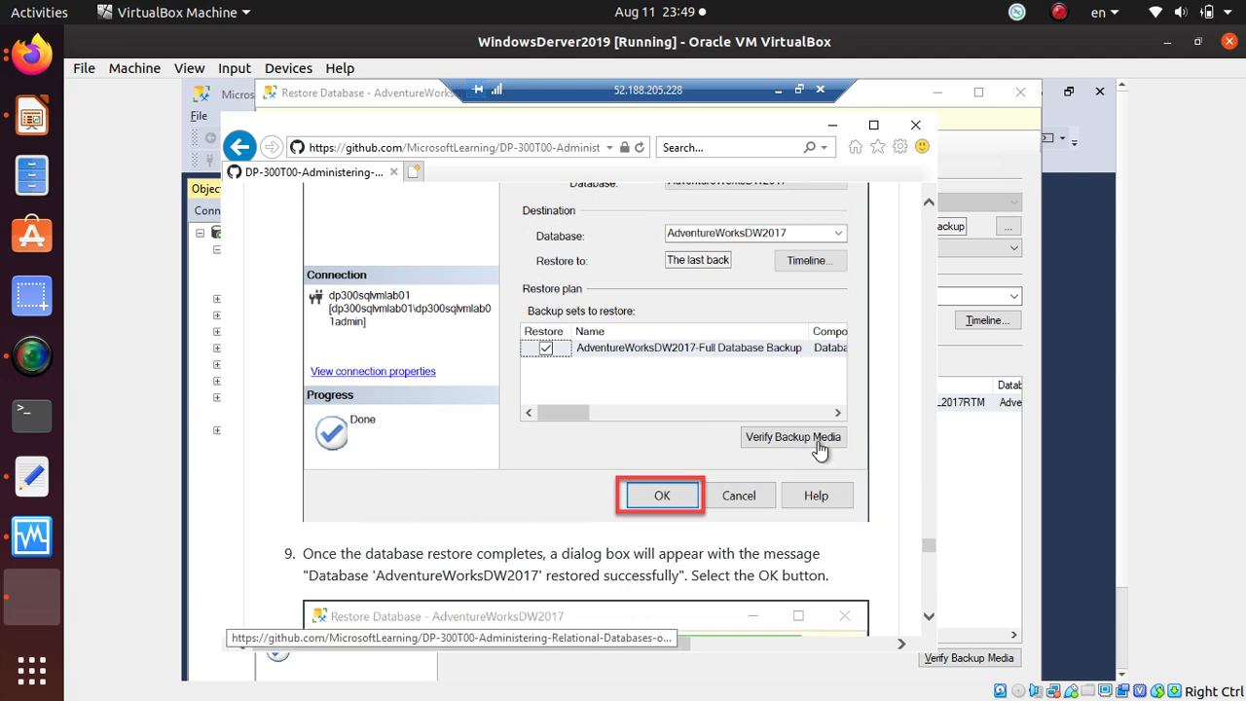
Return to the Restore Database dialog and run the restore of the AdventureWorksDW2017 full database backup
key("alt+Tab")
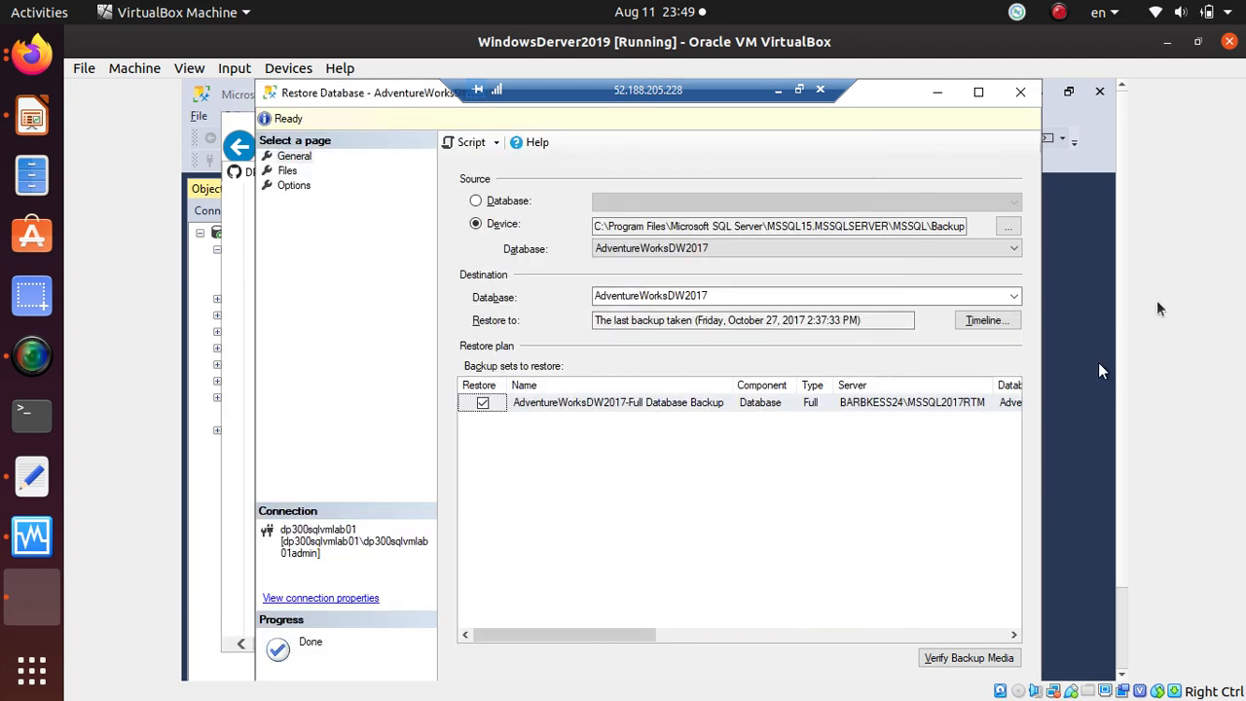
scroll(1122, 153, "down", 2)
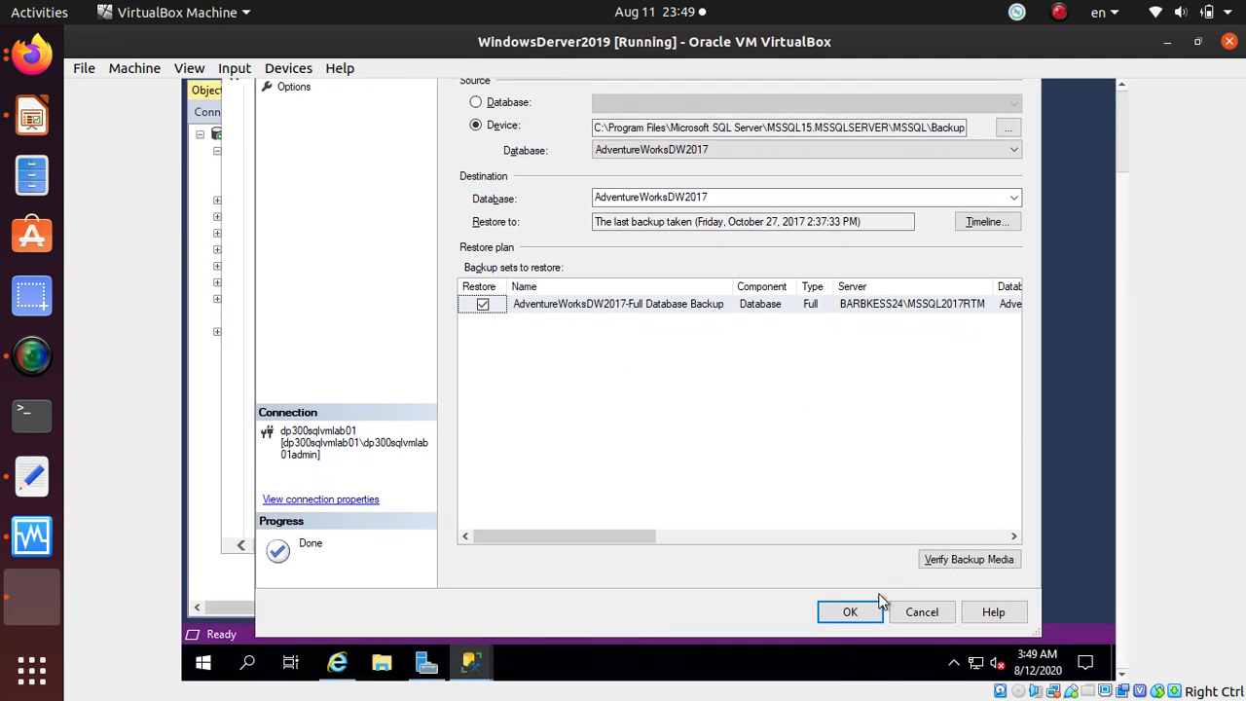
left_click(850, 614)
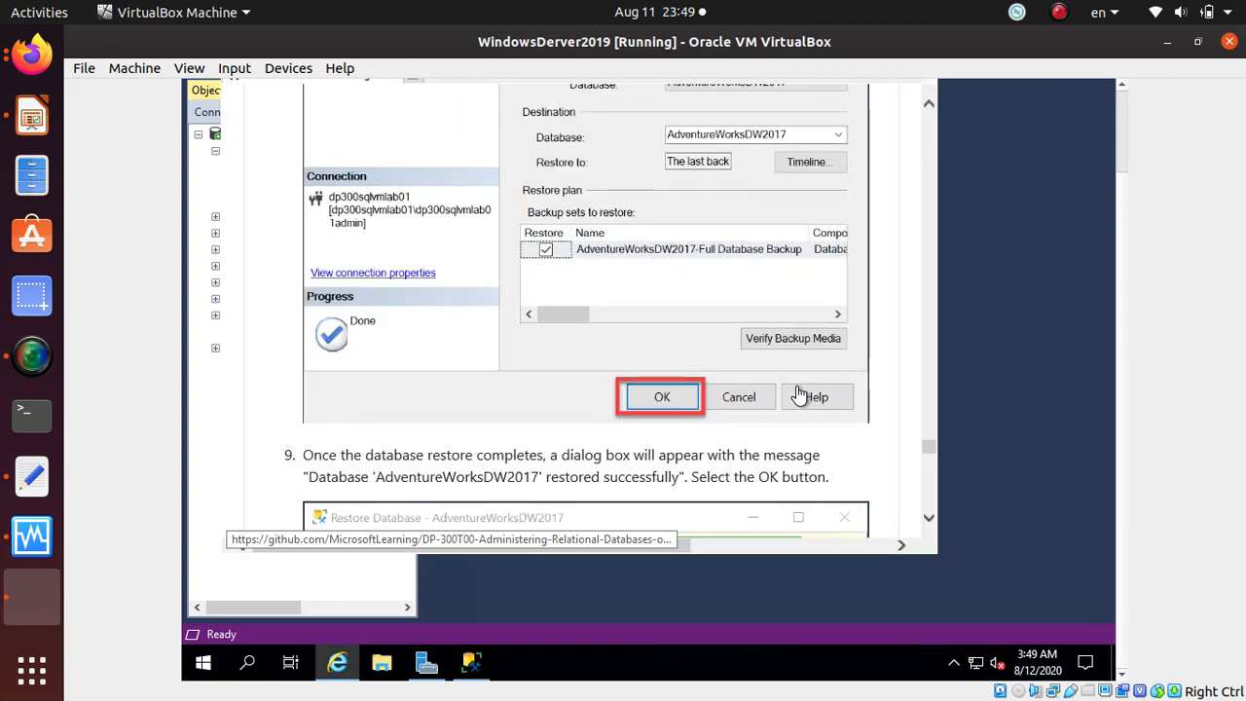
Read lab steps 9 and 10 in the browser on completing the restore and verifying the database tables, including dbo.DimAccount
left_click(789, 387)
key("alt+Tab")
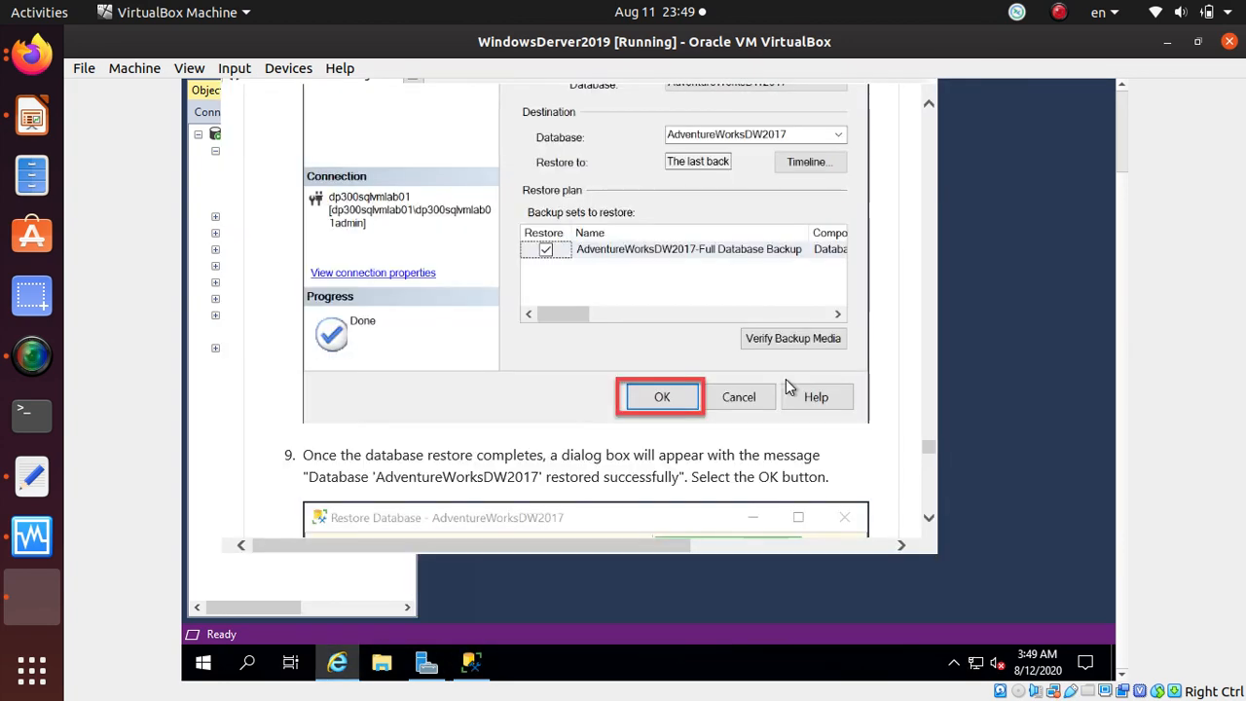
key("alt+Tab")
left_click(786, 380)
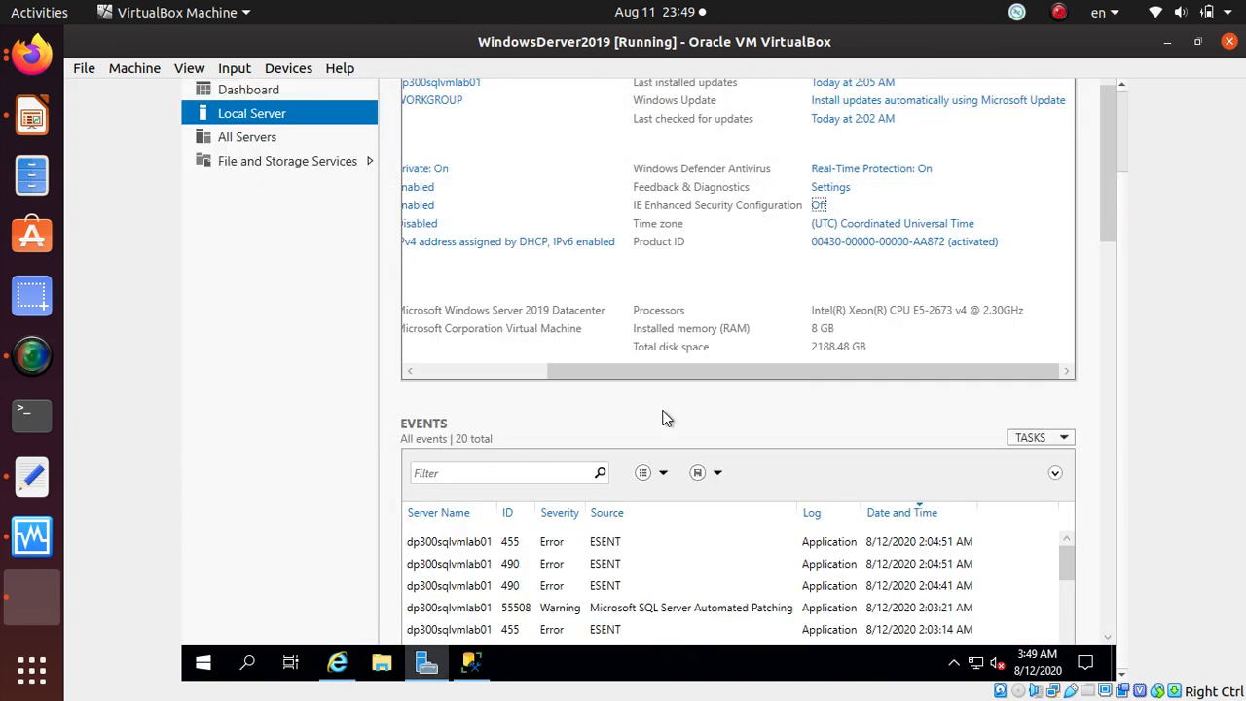
key("alt+Tab")
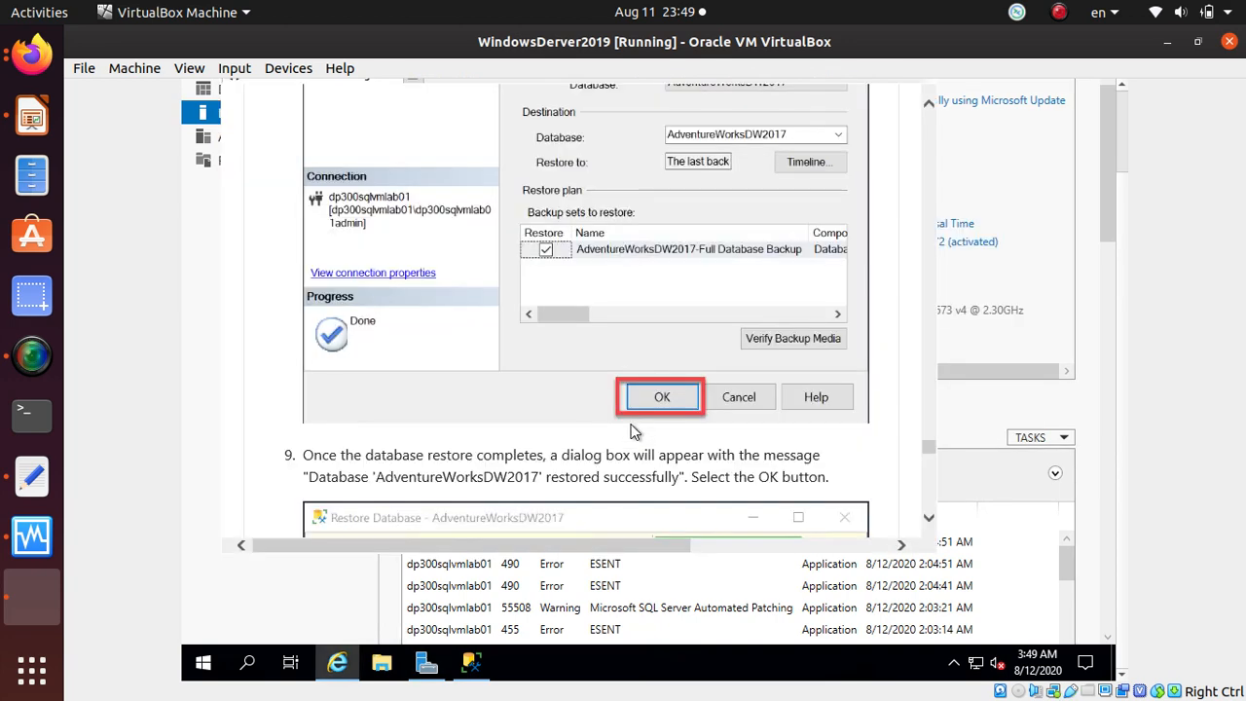
scroll(631, 431, "down", 4)
scroll(631, 432, "down", 2)
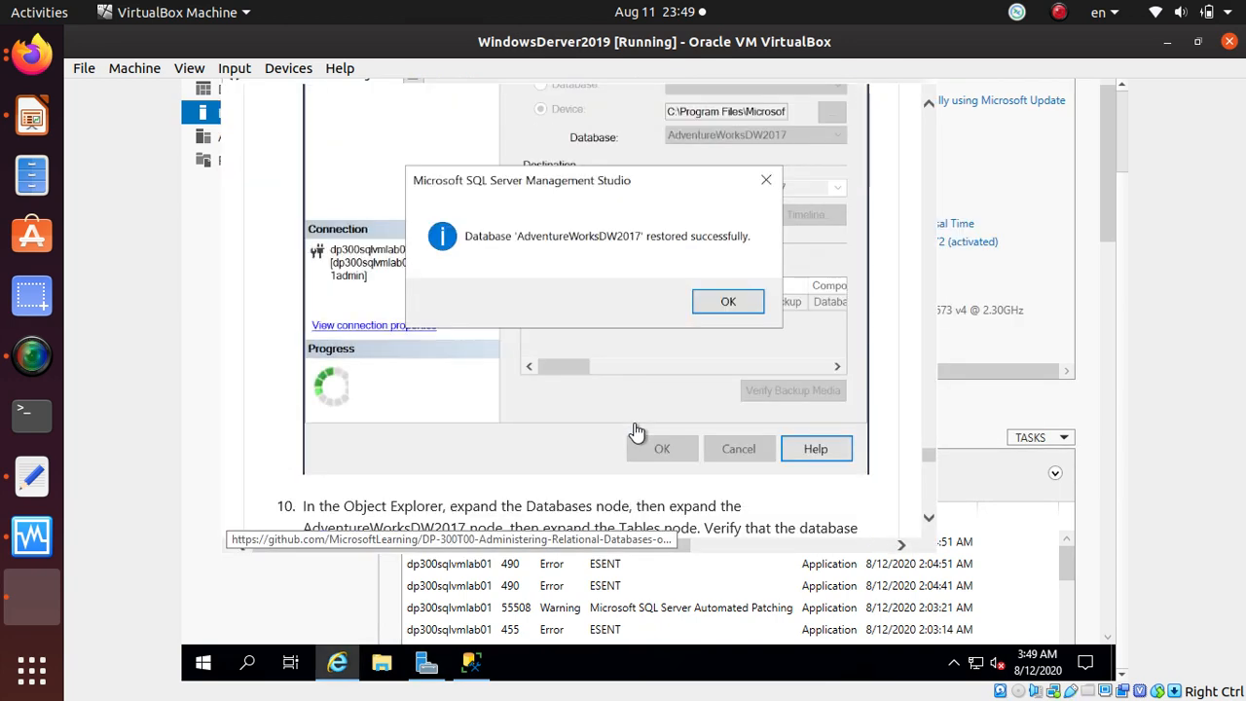
scroll(487, 249, "down", 1)
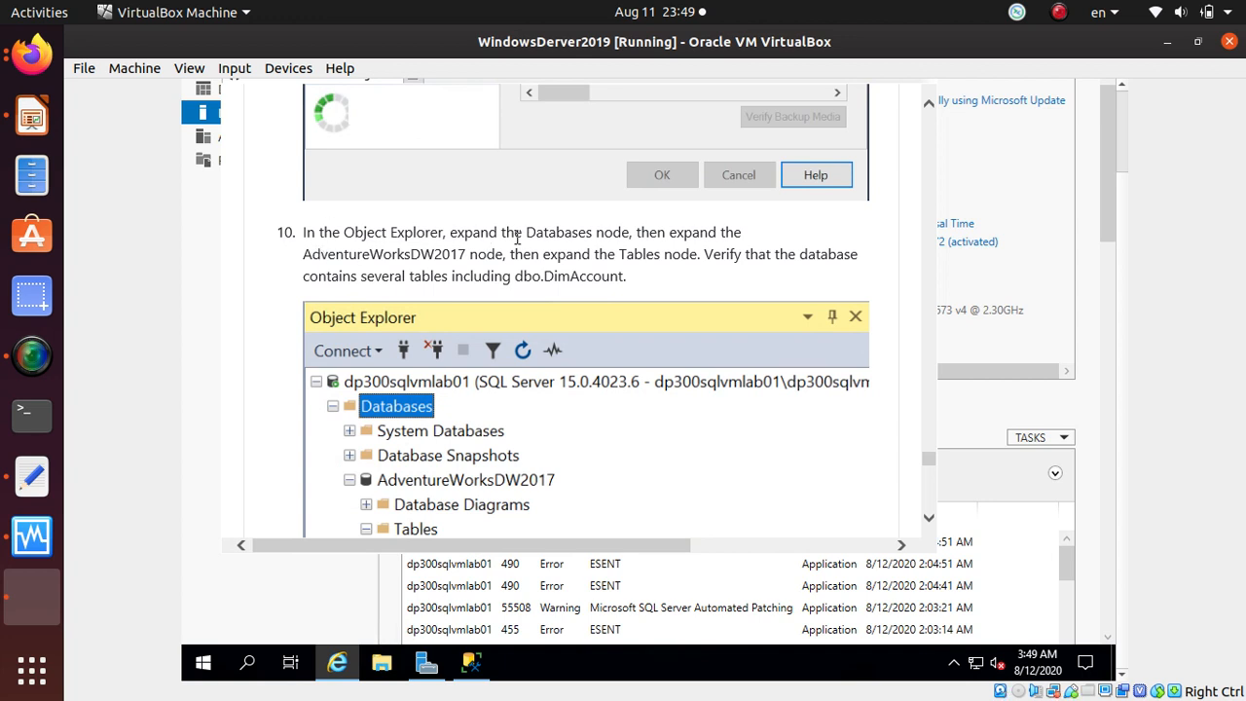
left_click_drag(587, 231, 768, 243)
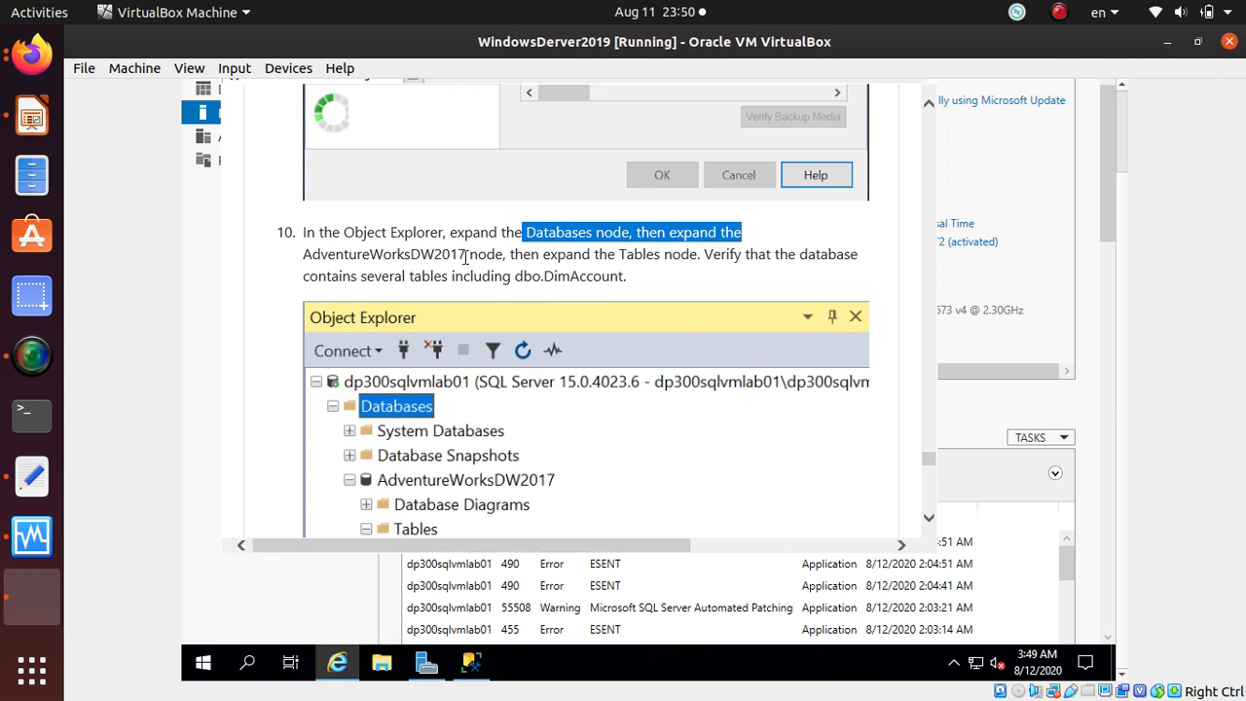
left_click_drag(465, 255, 302, 257)
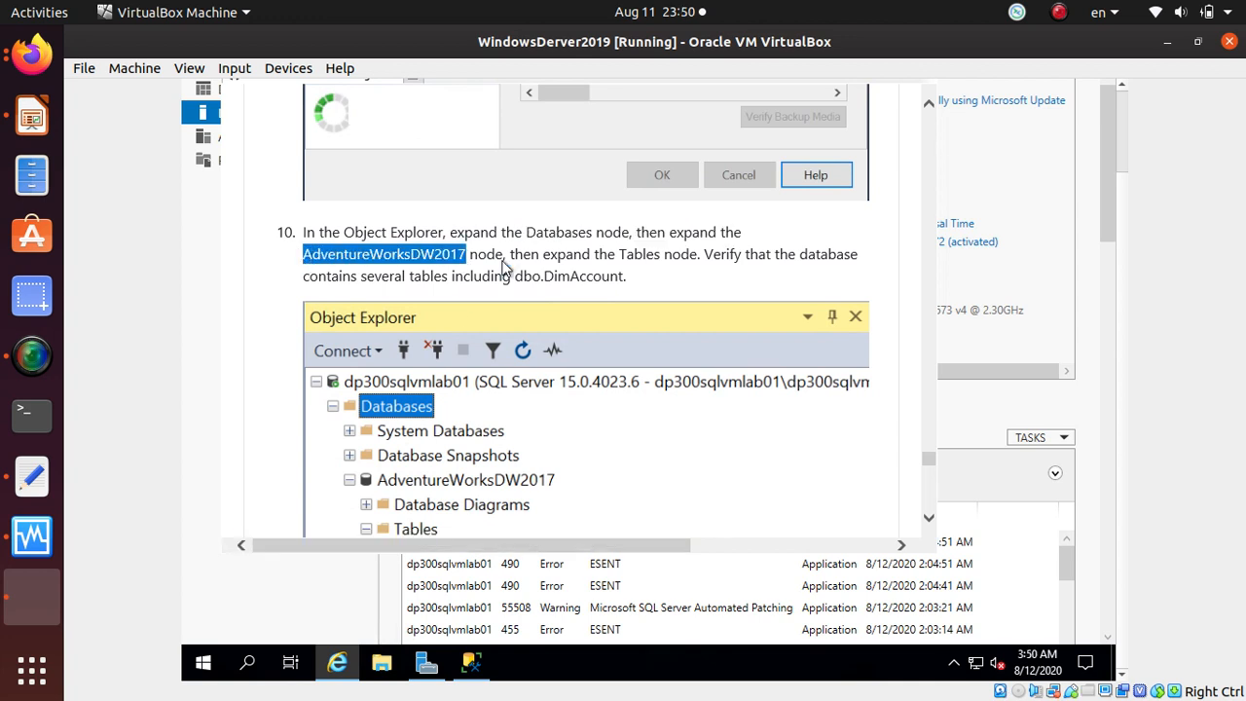
scroll(608, 255, "down", 1)
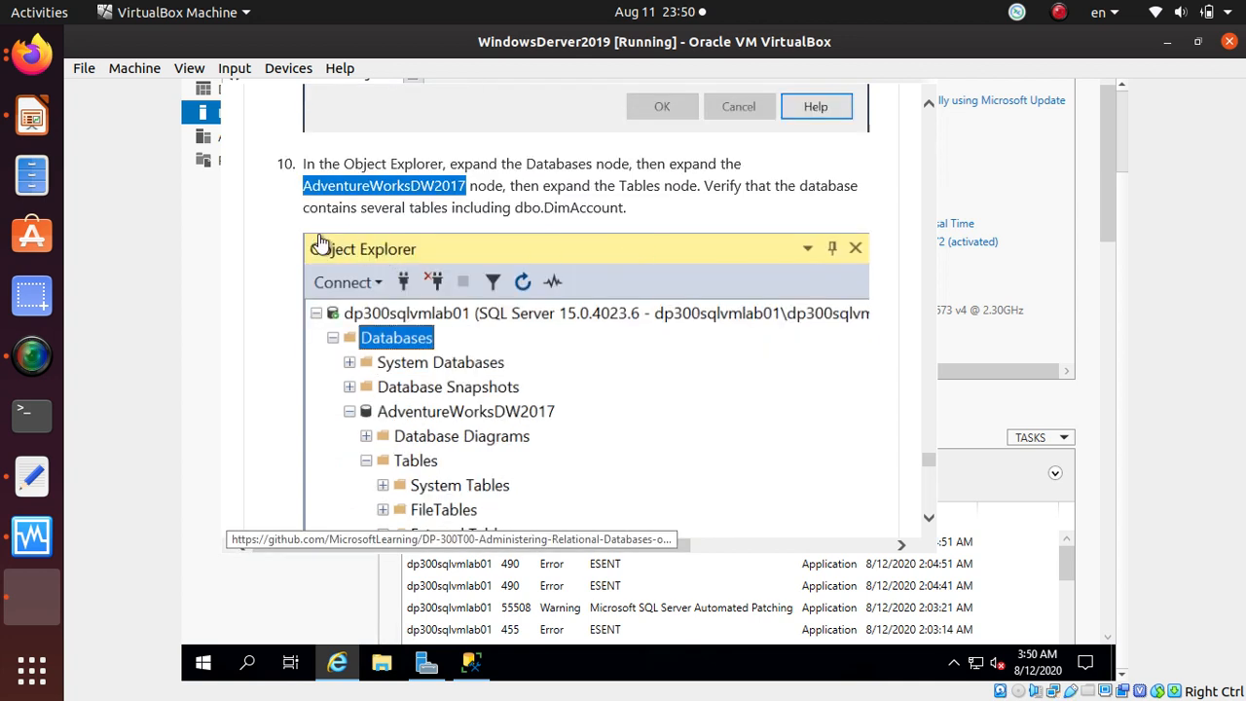
left_click(573, 207)
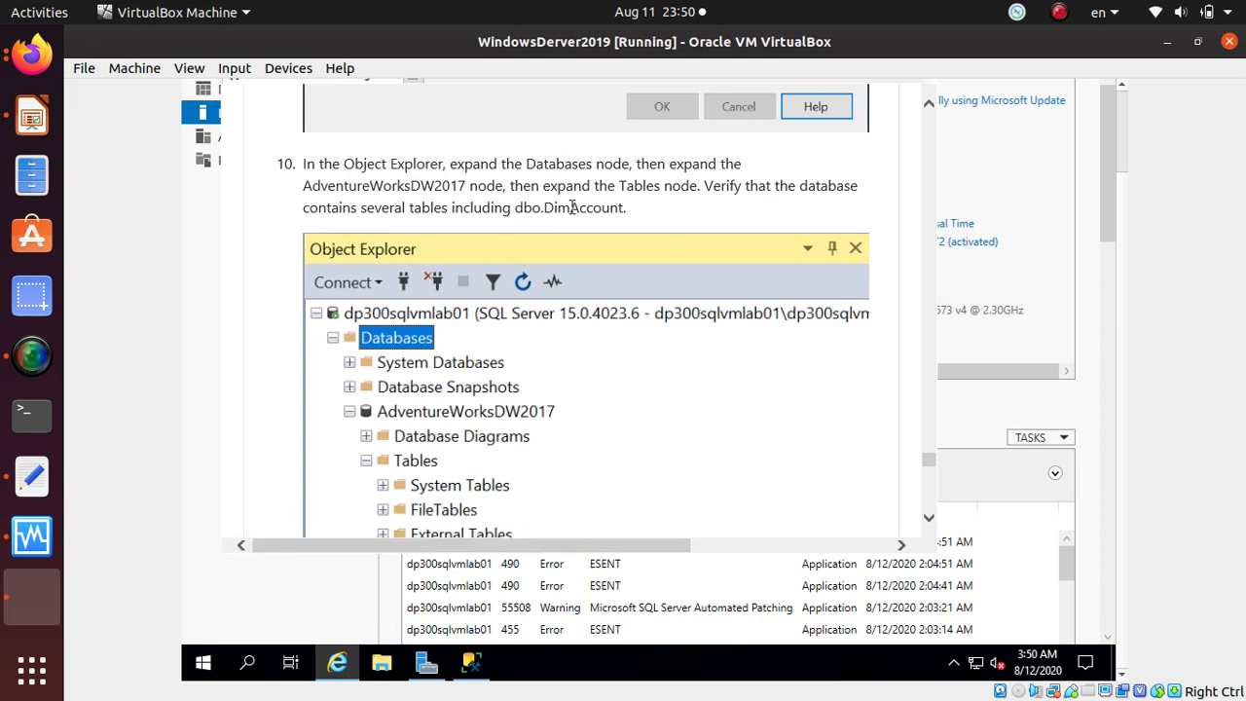
double_click(573, 207)
Switch to Management Studio, expand the Tables node of AdventureWorksDW2017 and check for dbo.DimAccount among its tables
key("alt+Tab")
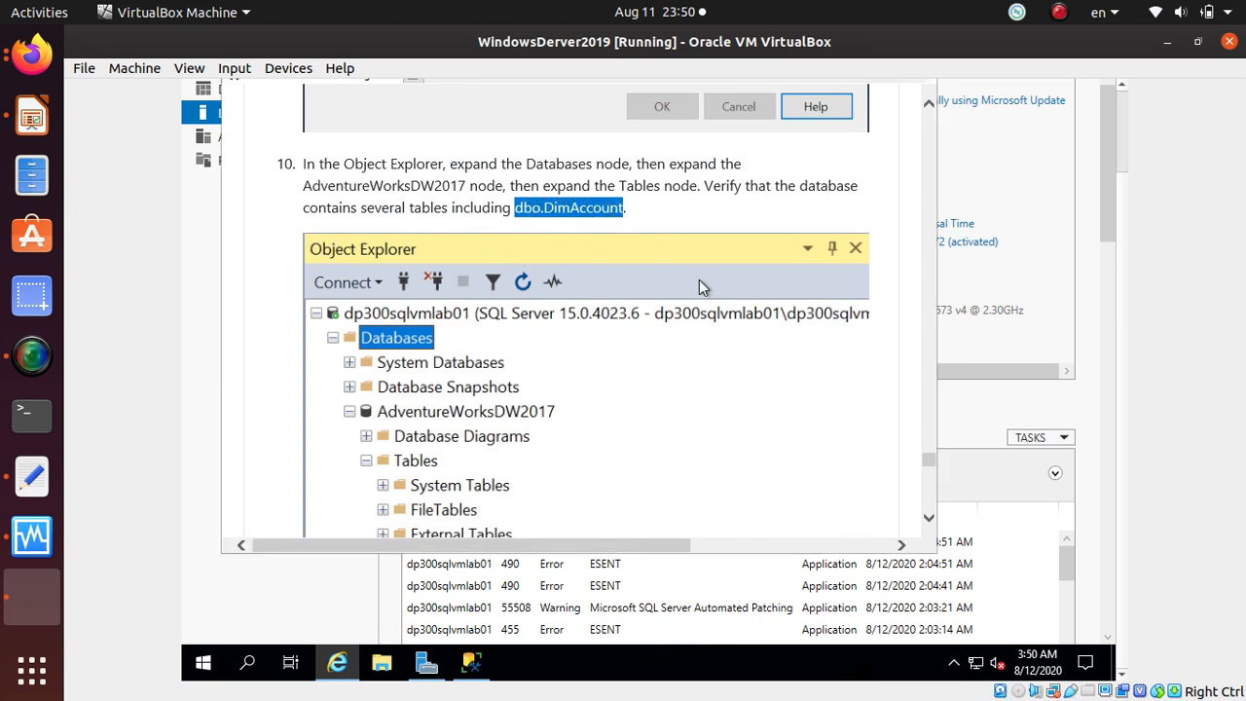
key("alt+Tab")
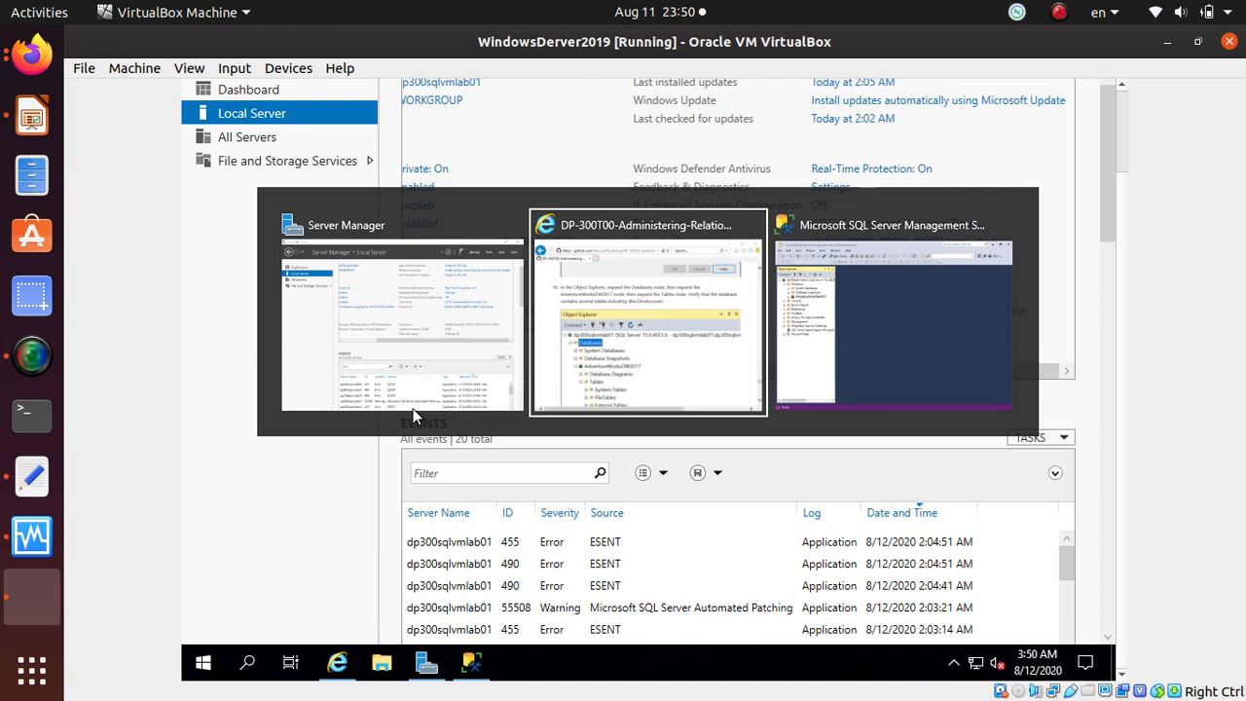
key("alt+Tab")
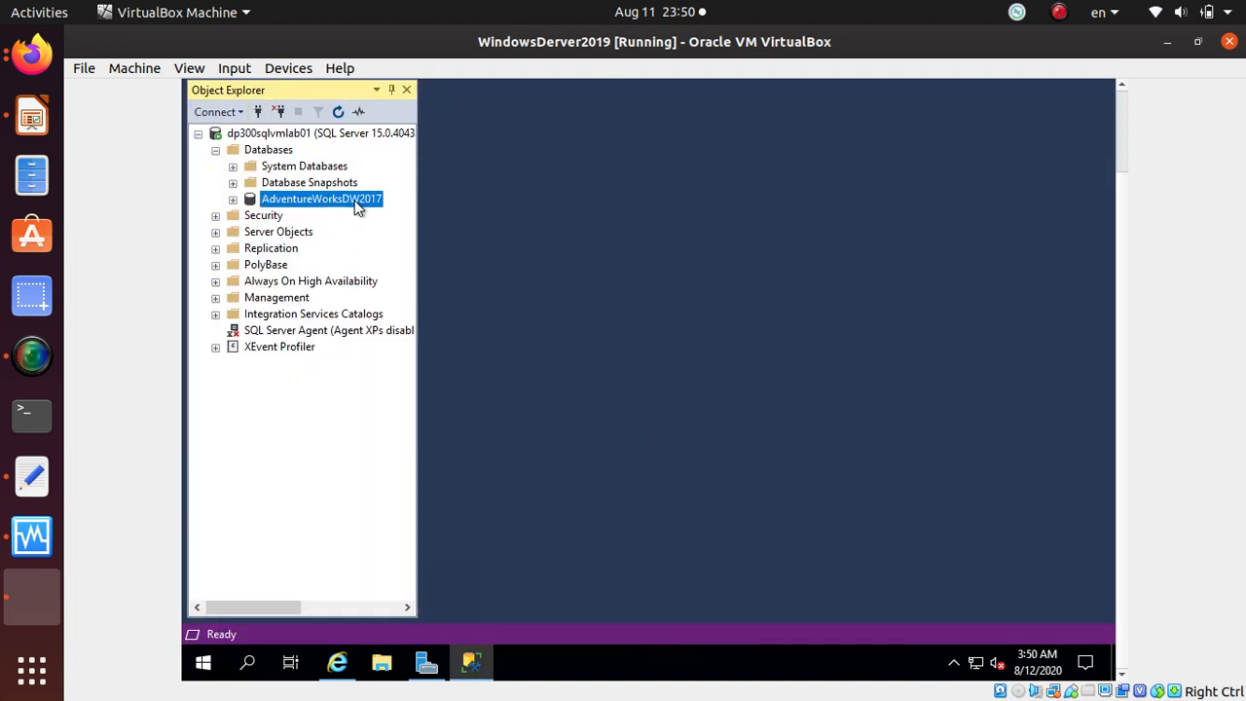
left_click(233, 200)
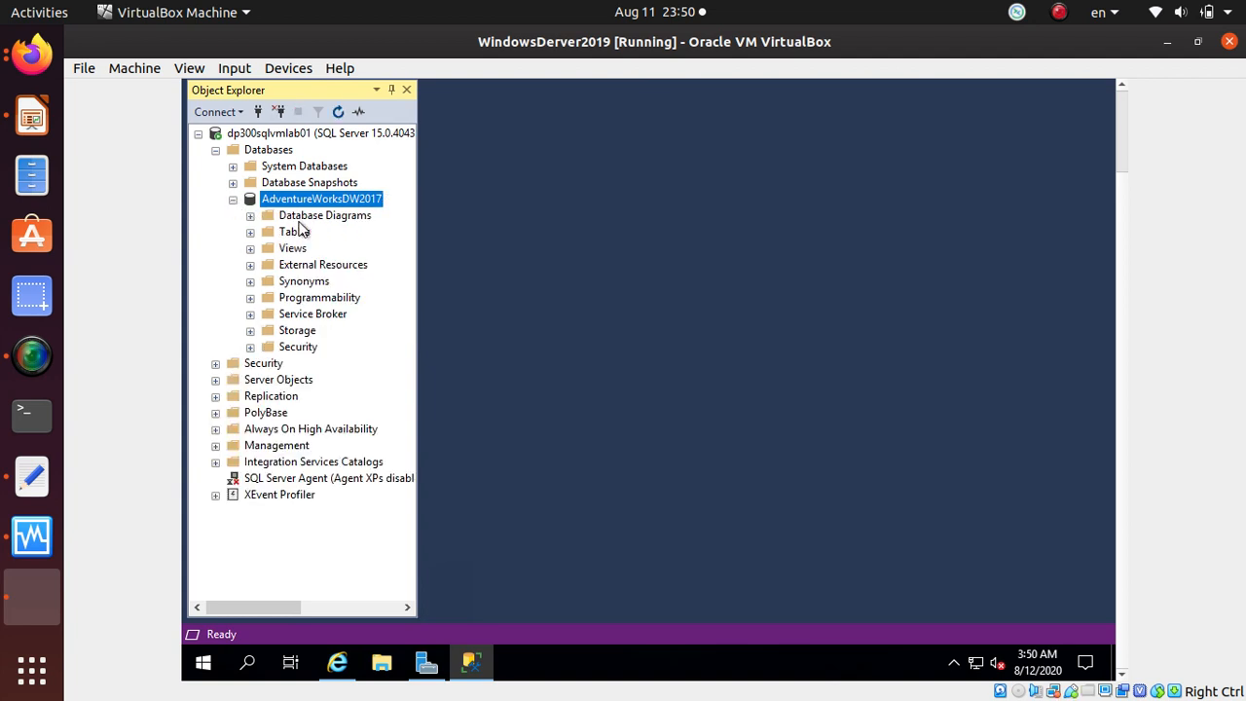
left_click(250, 232)
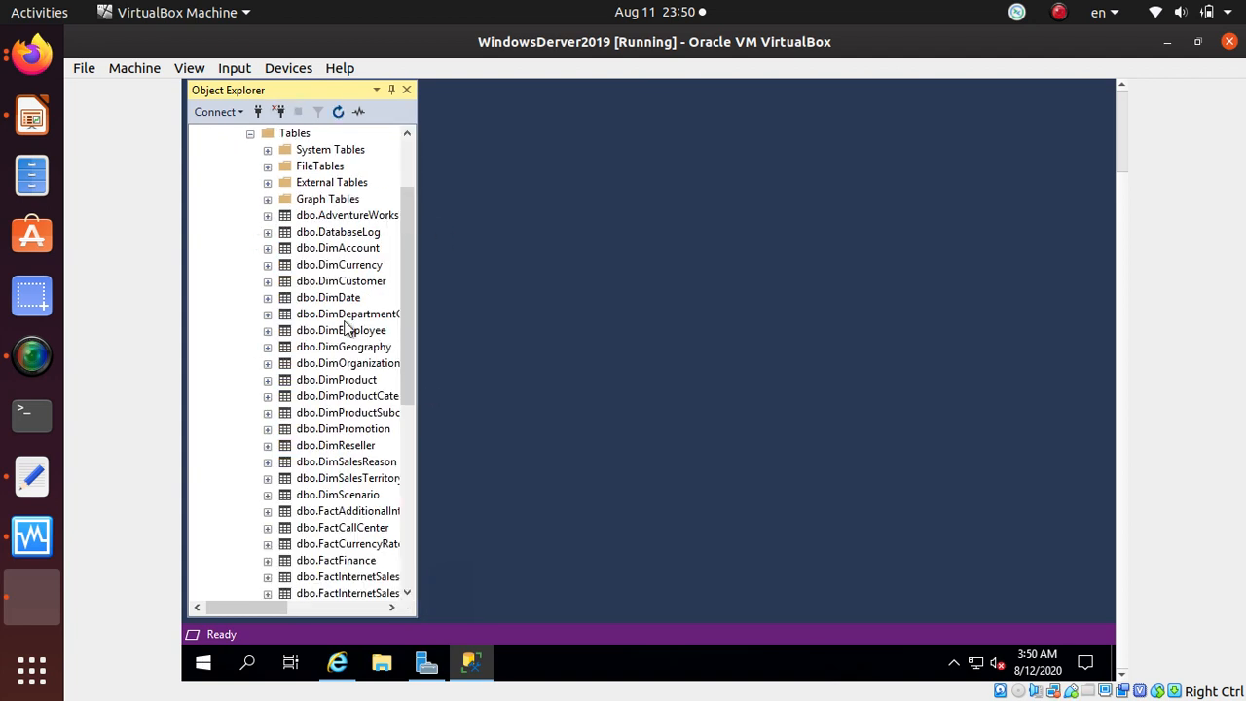
left_click(350, 252)
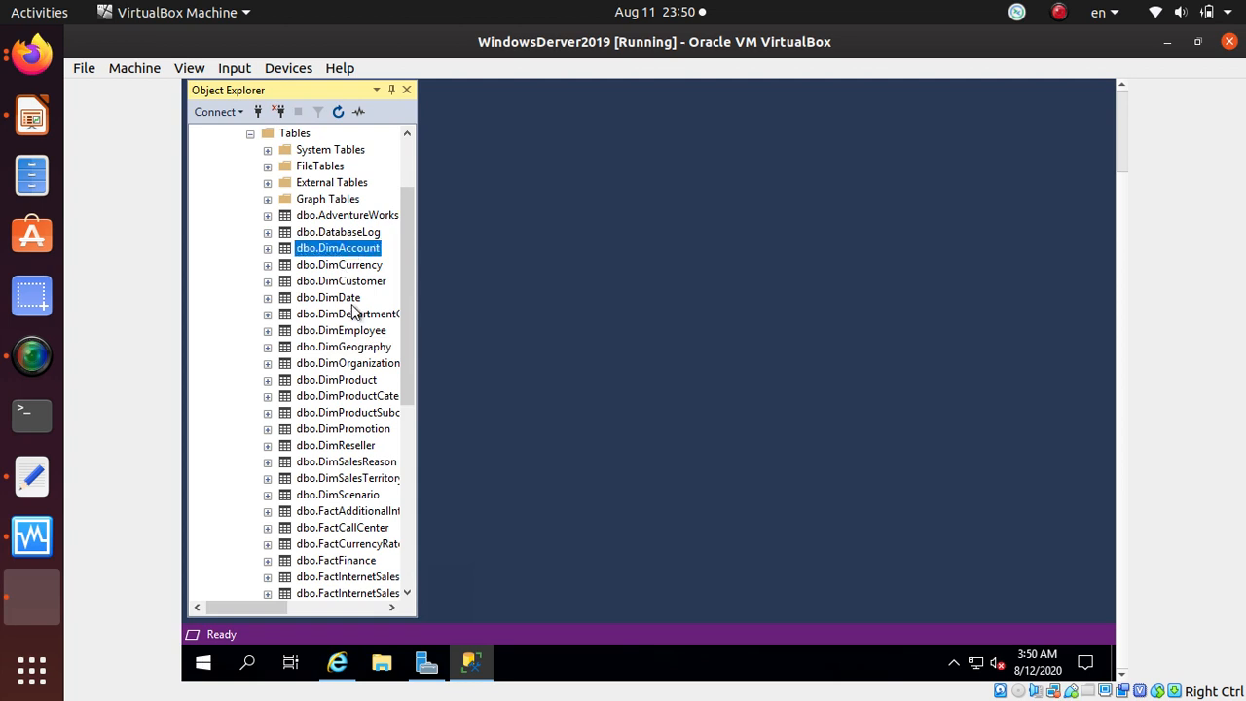
left_click(367, 281)
left_click(369, 266)
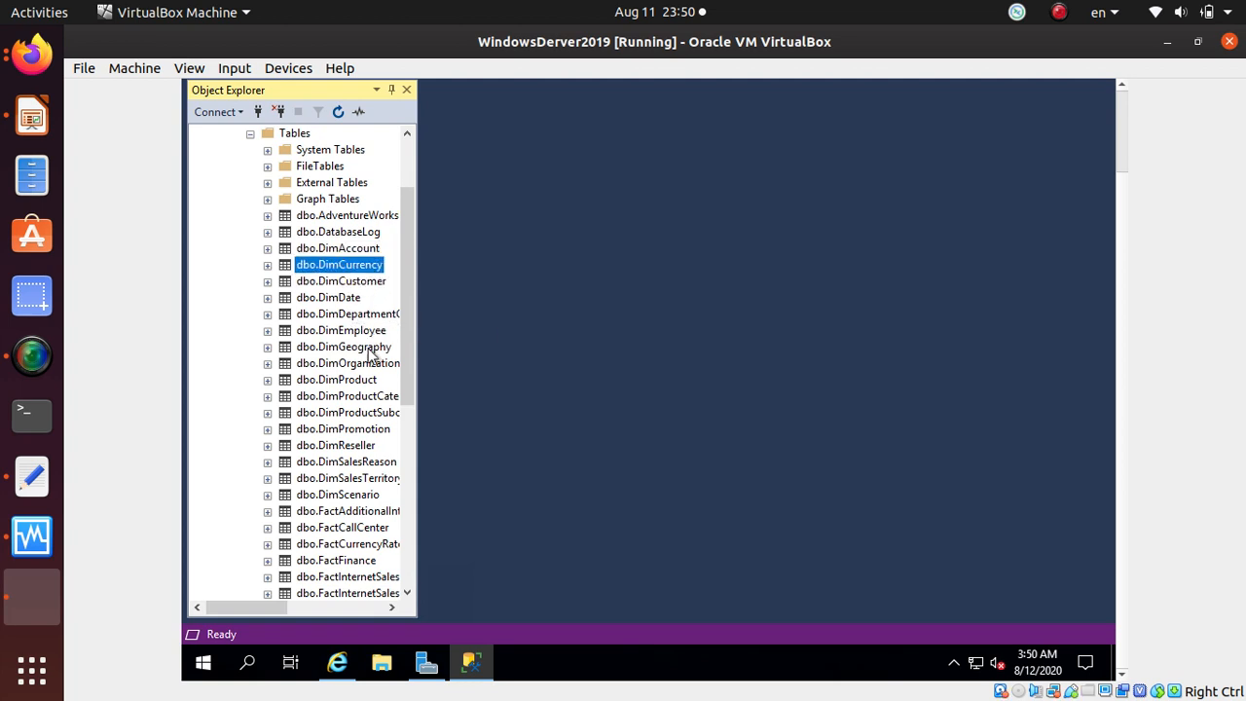
Query the top 1000 rows of the dbo.AdventureWorksDWBuildVersion table
scroll(368, 481, "down", 1)
scroll(343, 303, "up", 2)
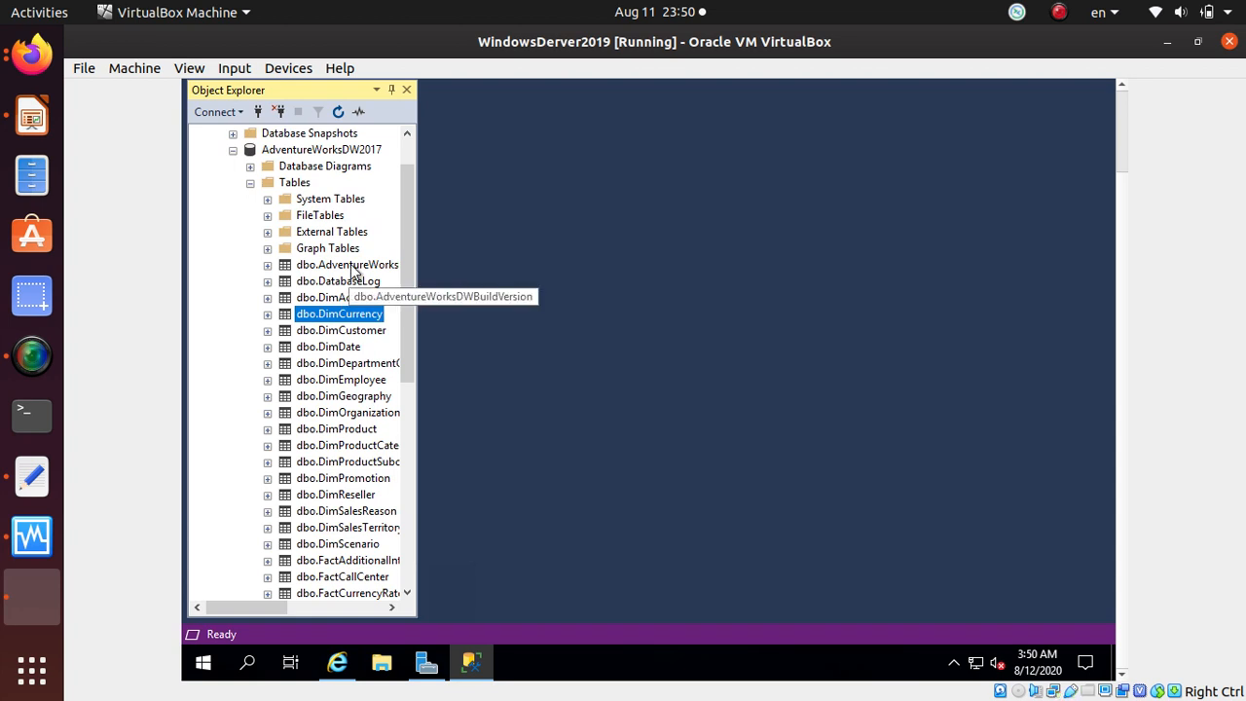
right_click(353, 266)
left_click(454, 263)
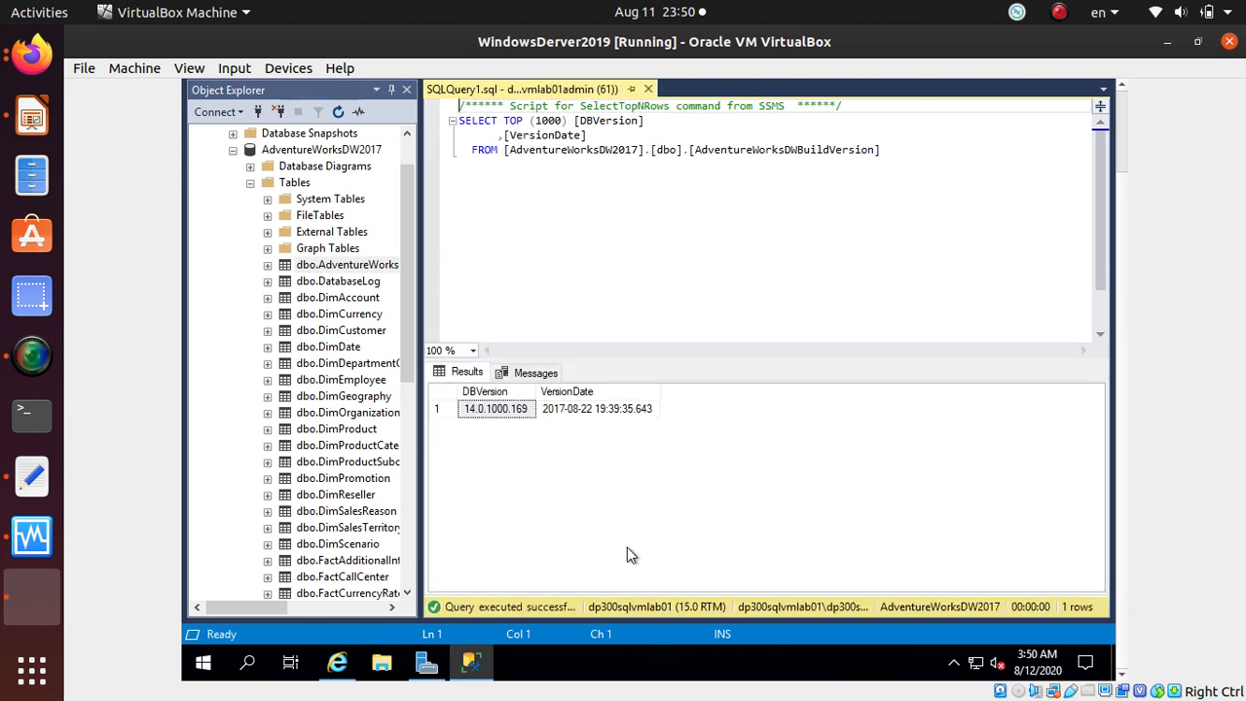
Switch back to the lab instructions and read steps 11 and 12 on opening a new query and the CalendarYear sales statement
key("alt+Tab")
key("alt+Tab")
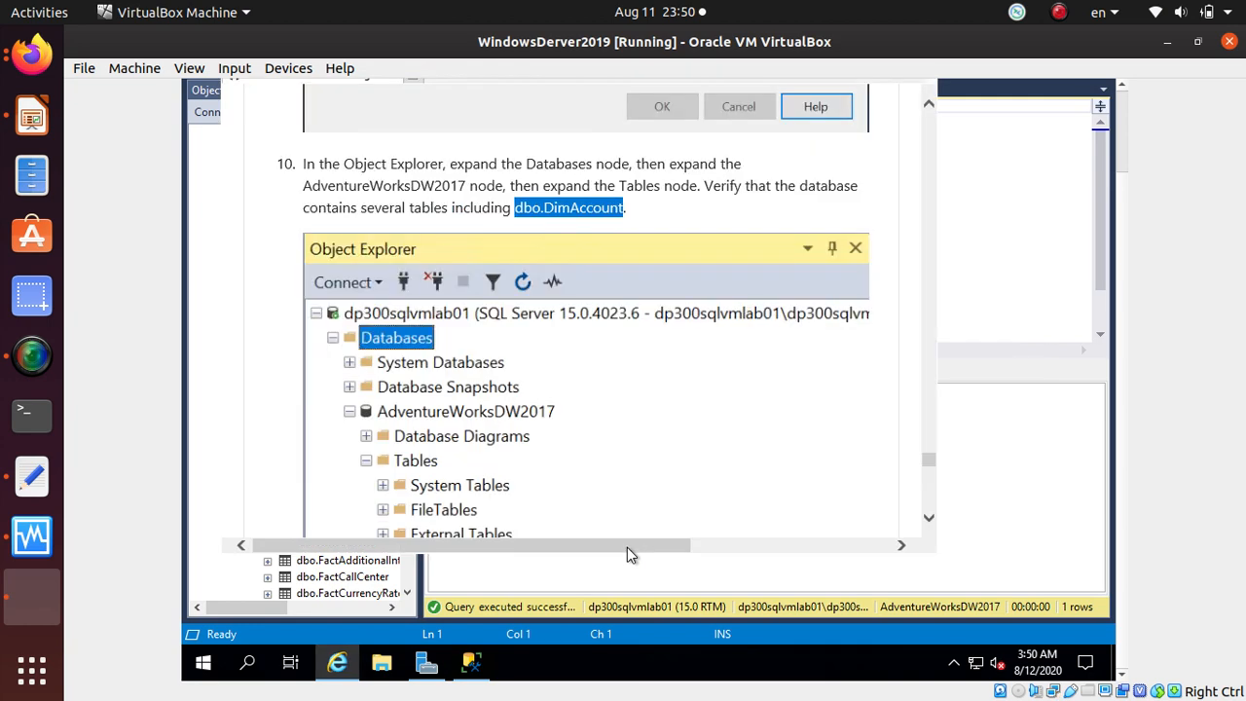
scroll(432, 438, "down", 3)
scroll(432, 439, "down", 10)
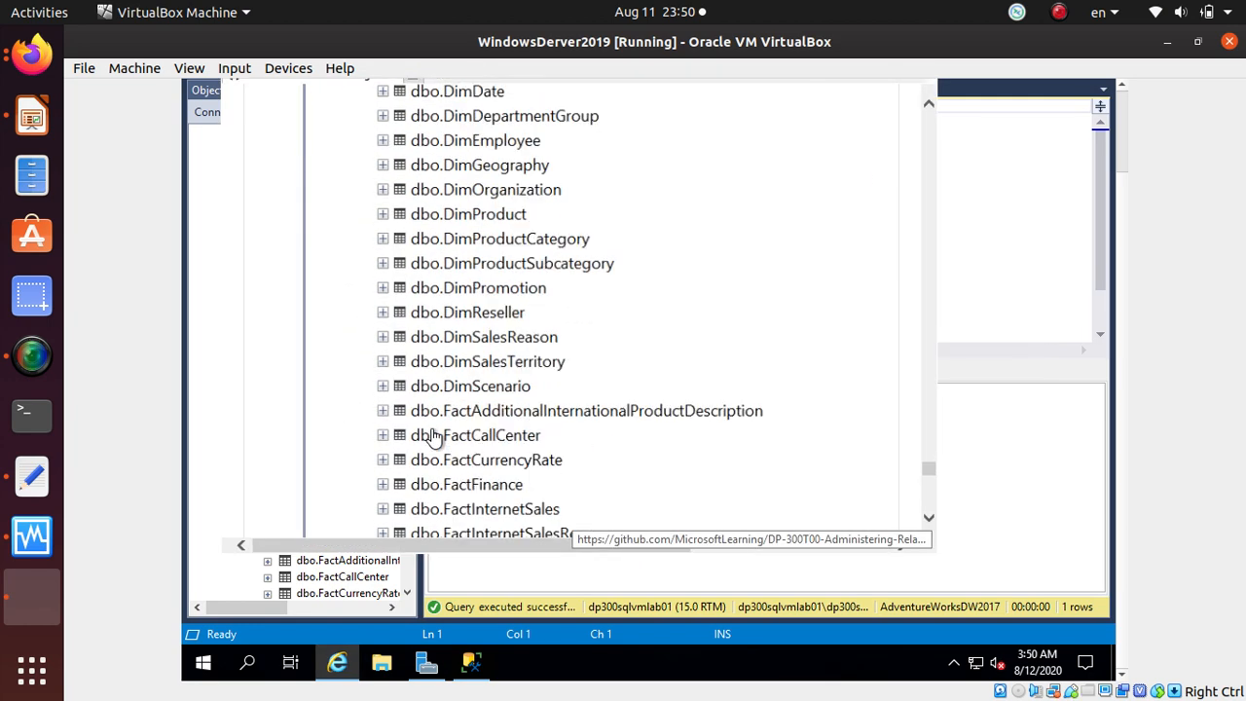
scroll(433, 438, "down", 2)
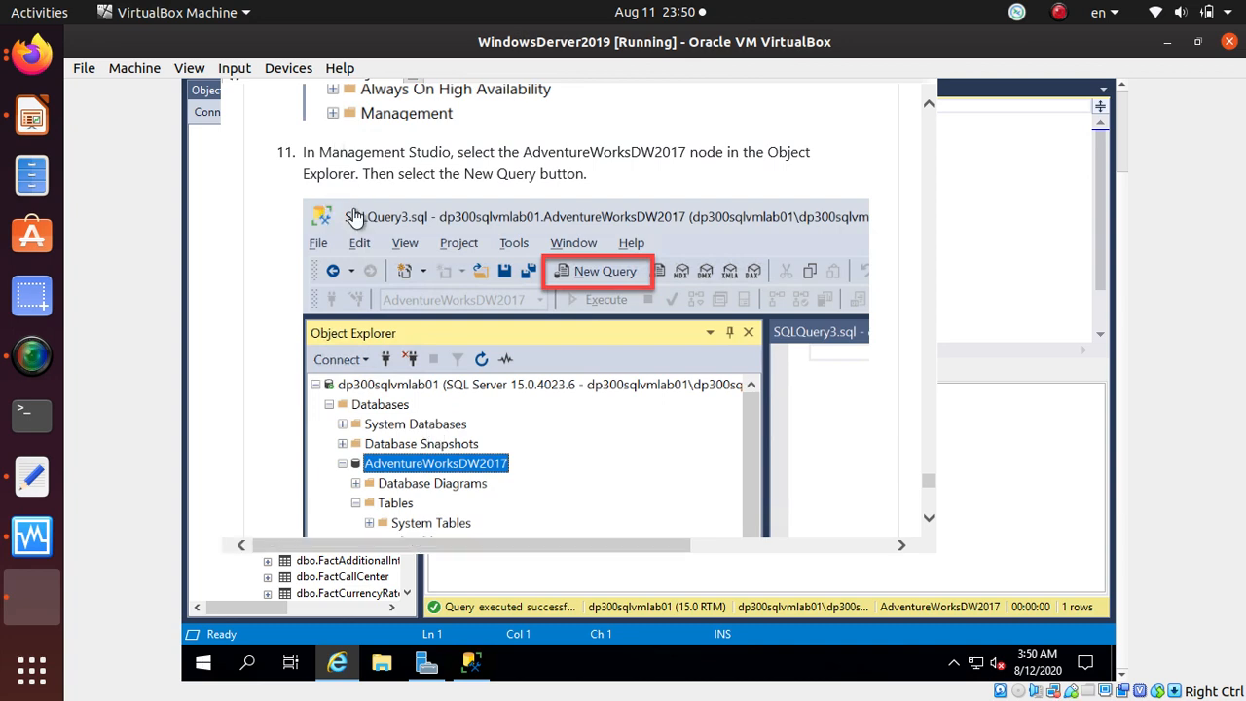
scroll(356, 216, "up", 1)
scroll(625, 358, "down", 4)
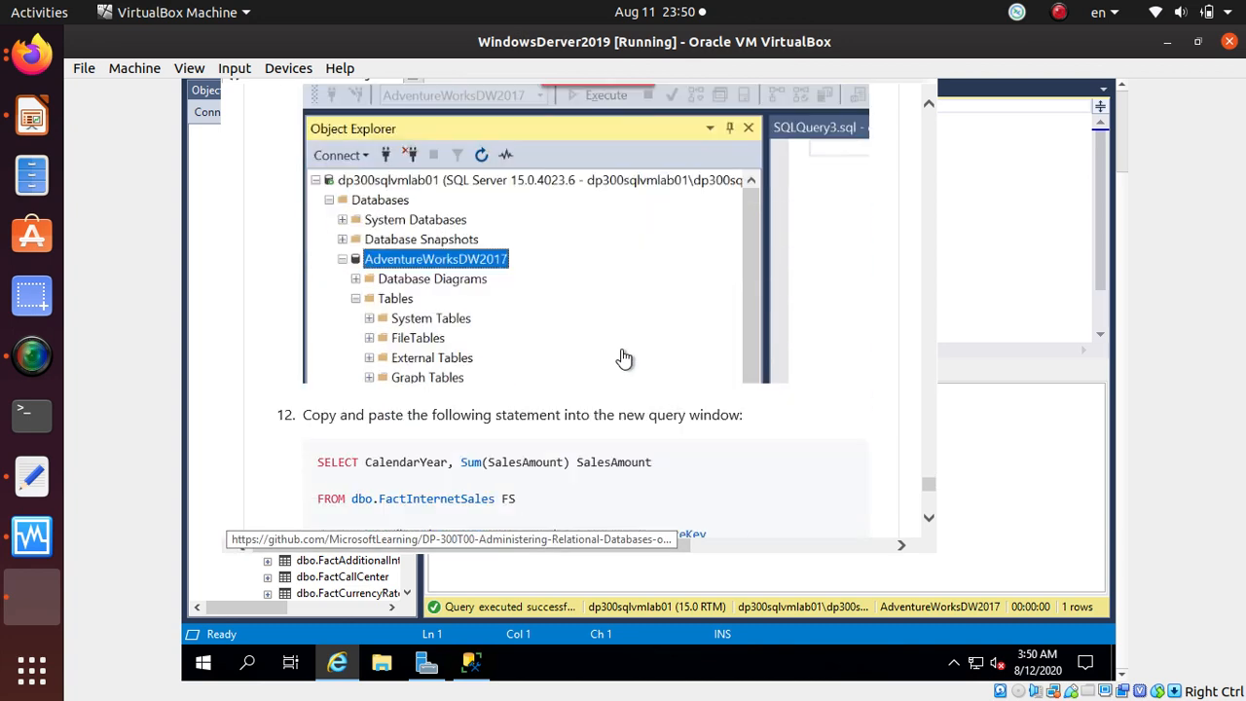
scroll(389, 409, "down", 2)
scroll(390, 409, "up", 2)
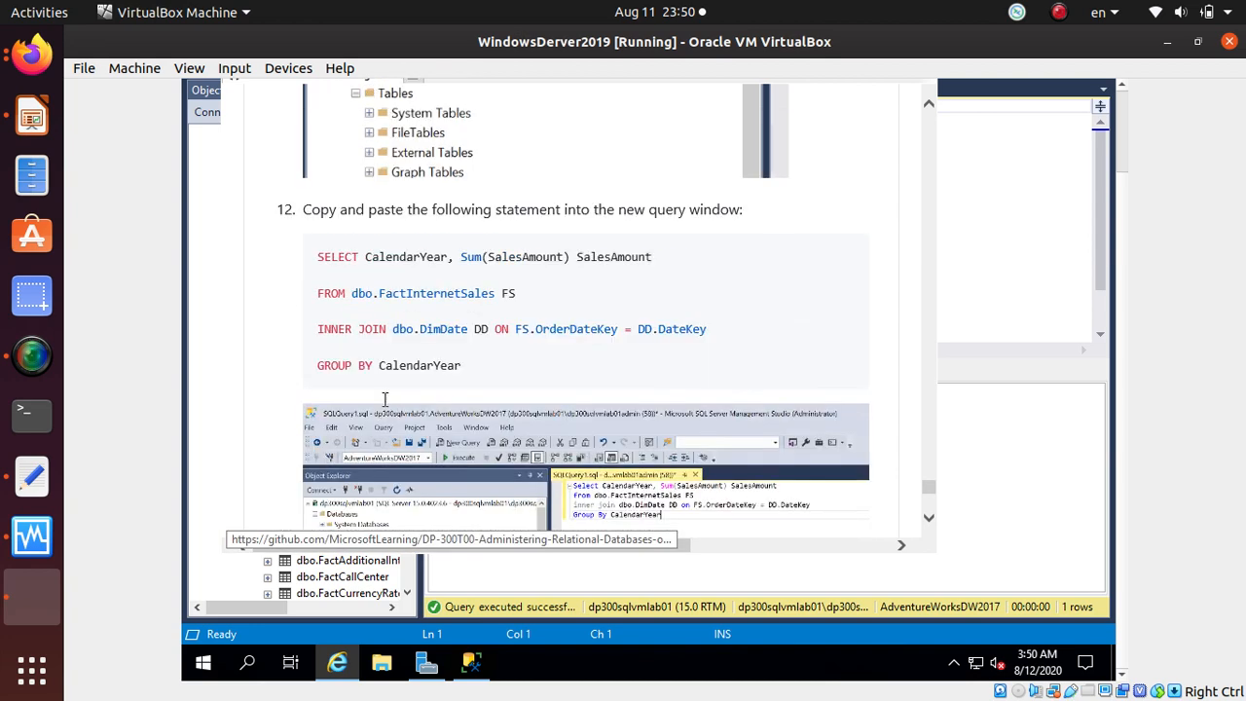
Copy the CalendarYear sales statement from lab step 12 and paste it into a new query in Management Studio
left_click_drag(463, 435, 316, 327)
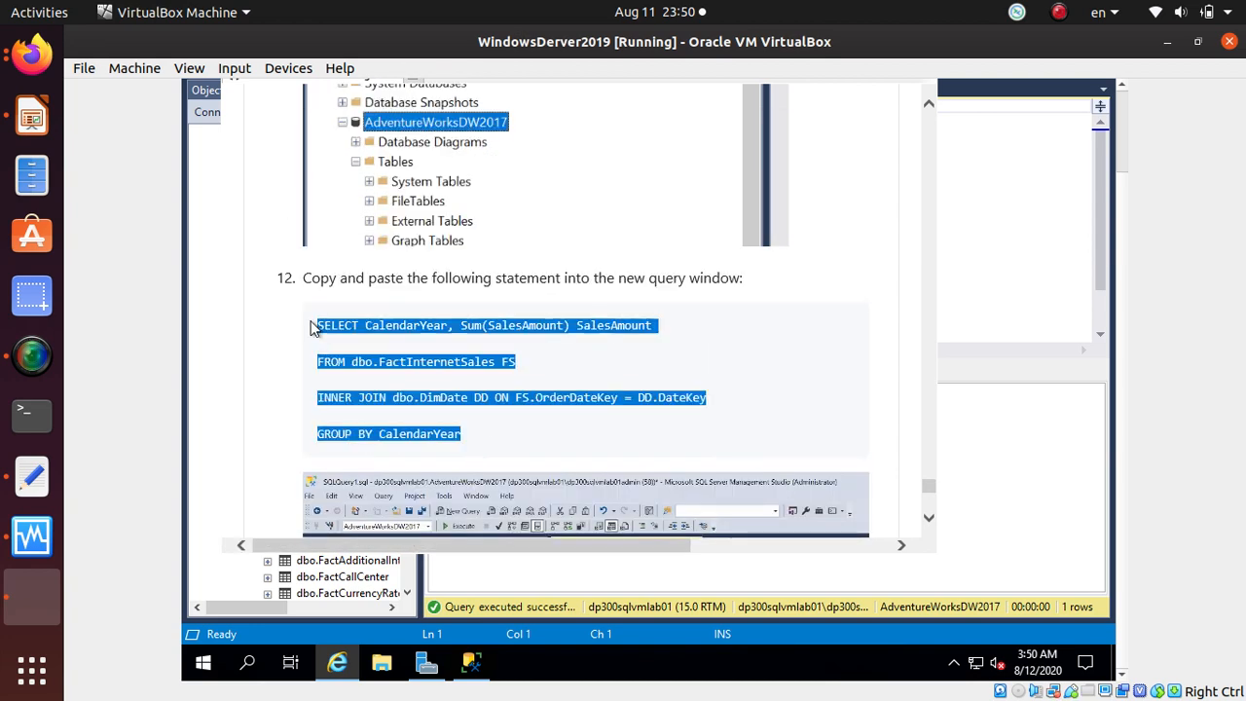
right_click(355, 326)
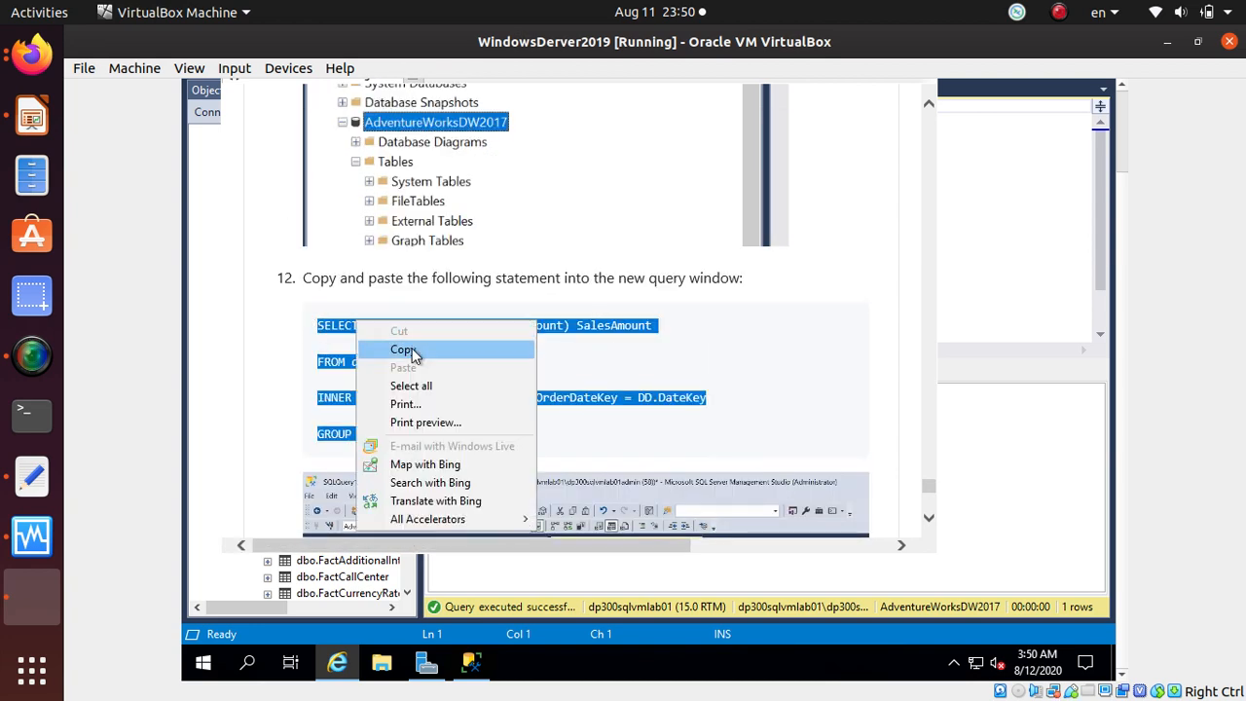
left_click(403, 349)
scroll(630, 369, "down", 2)
key("alt+Tab")
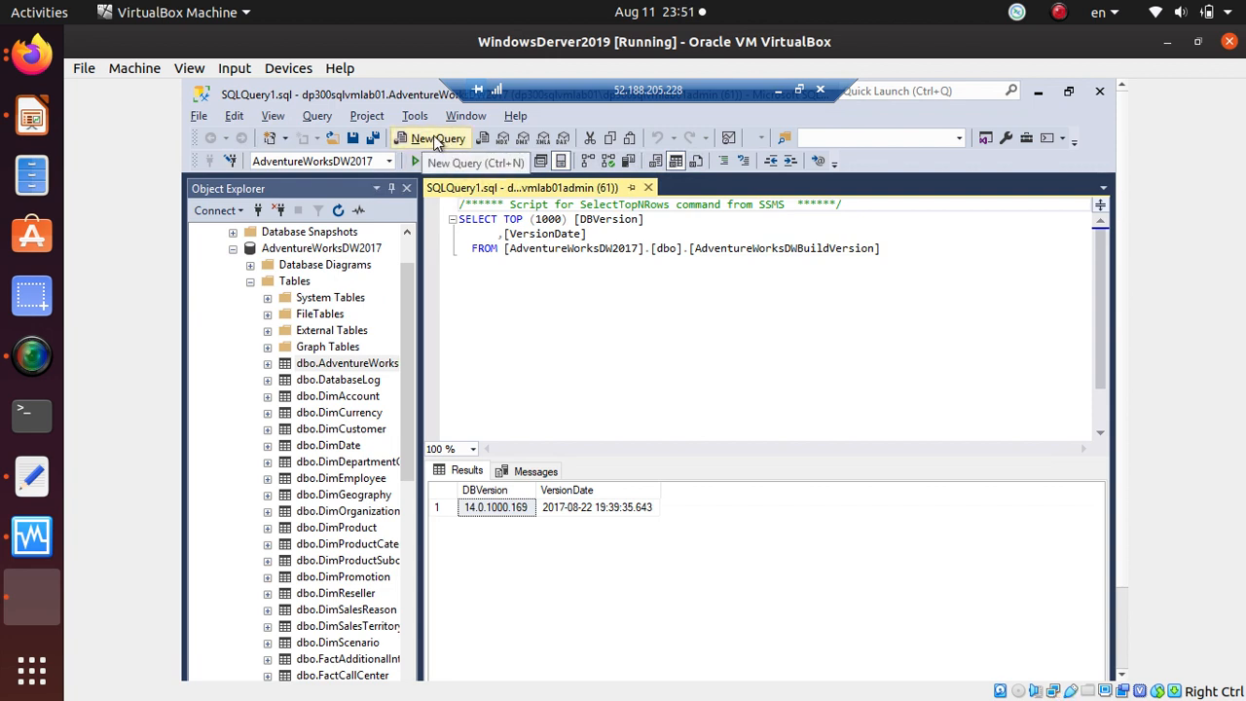
left_click(438, 143)
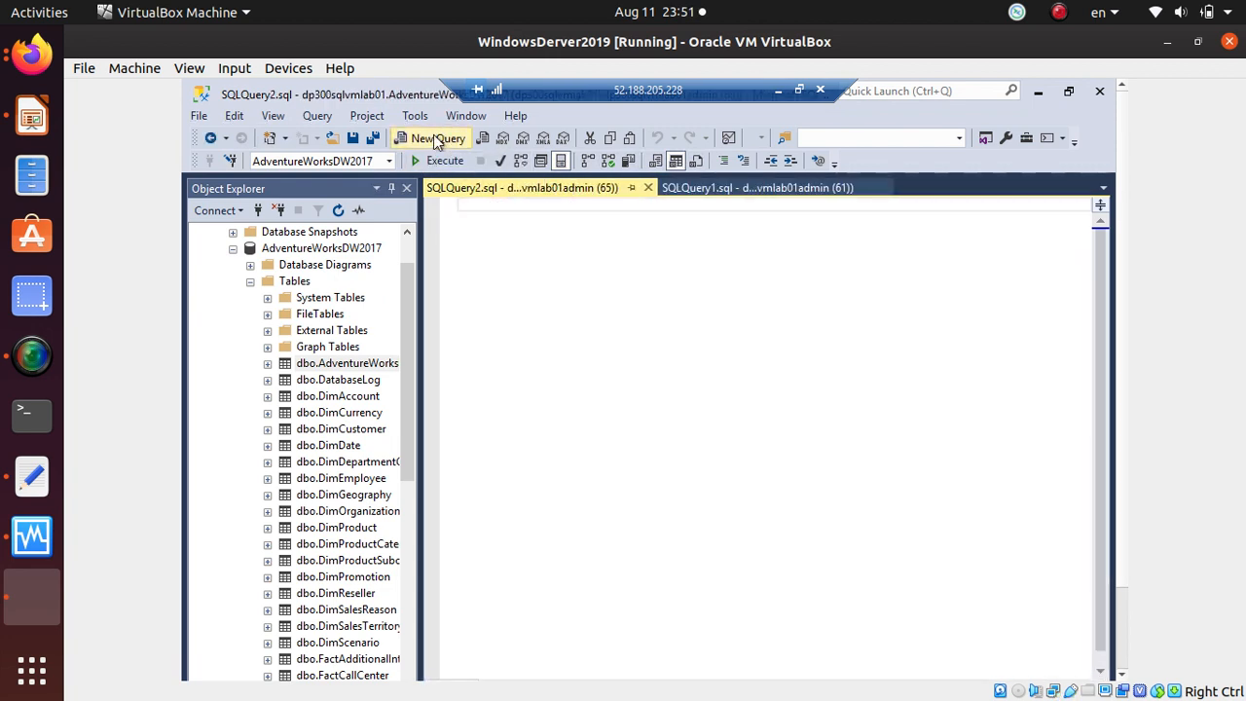
key("ctrl+v")
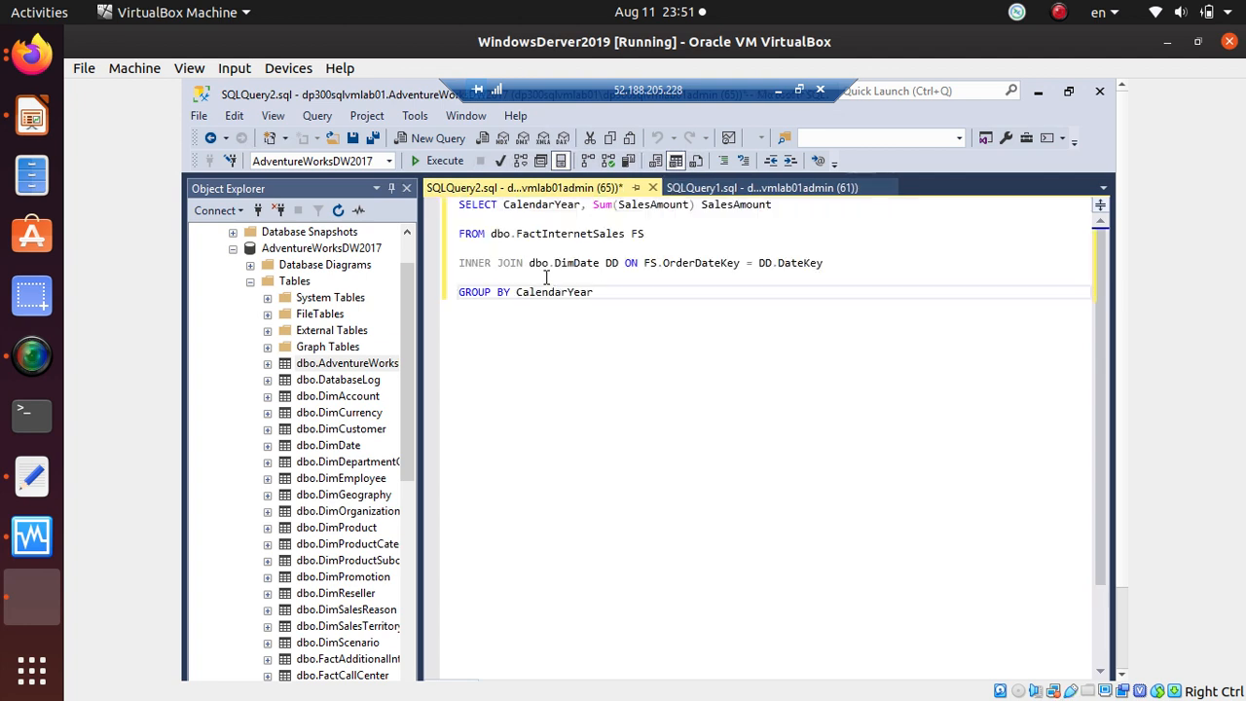
Execute the whole CalendarYear and SalesAmount query against AdventureWorksDW2017
key("ctrl+a")
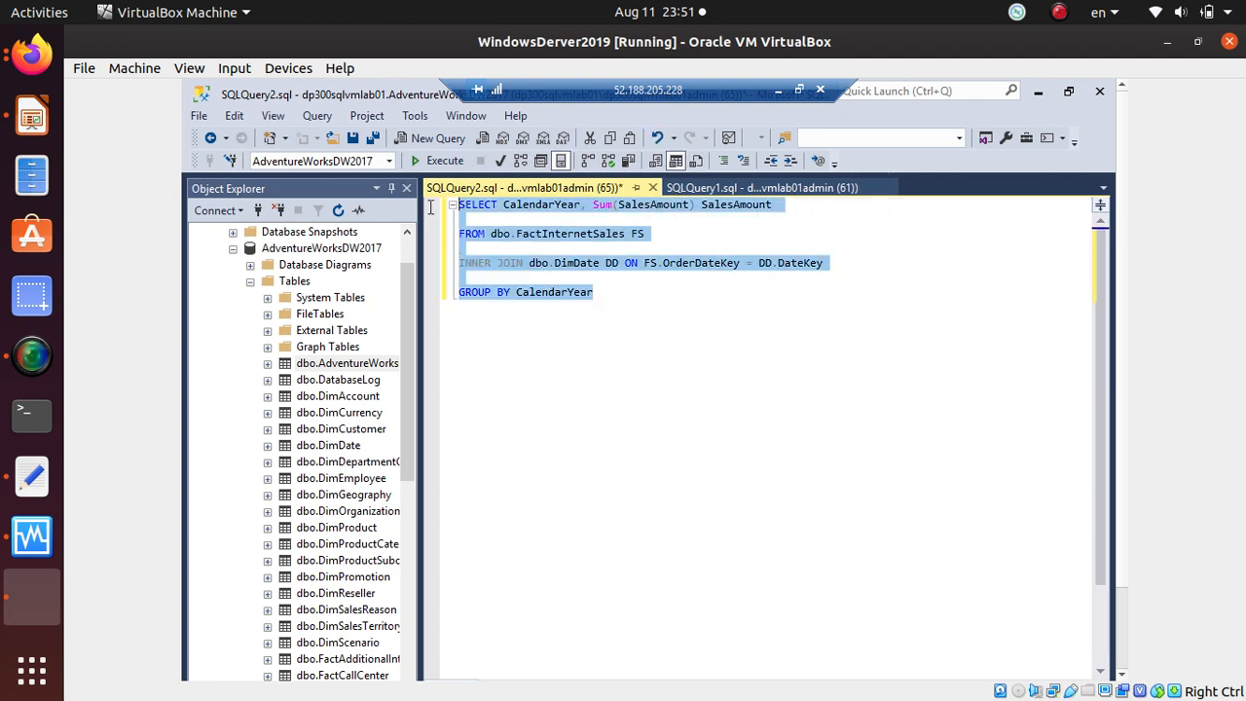
left_click(641, 386)
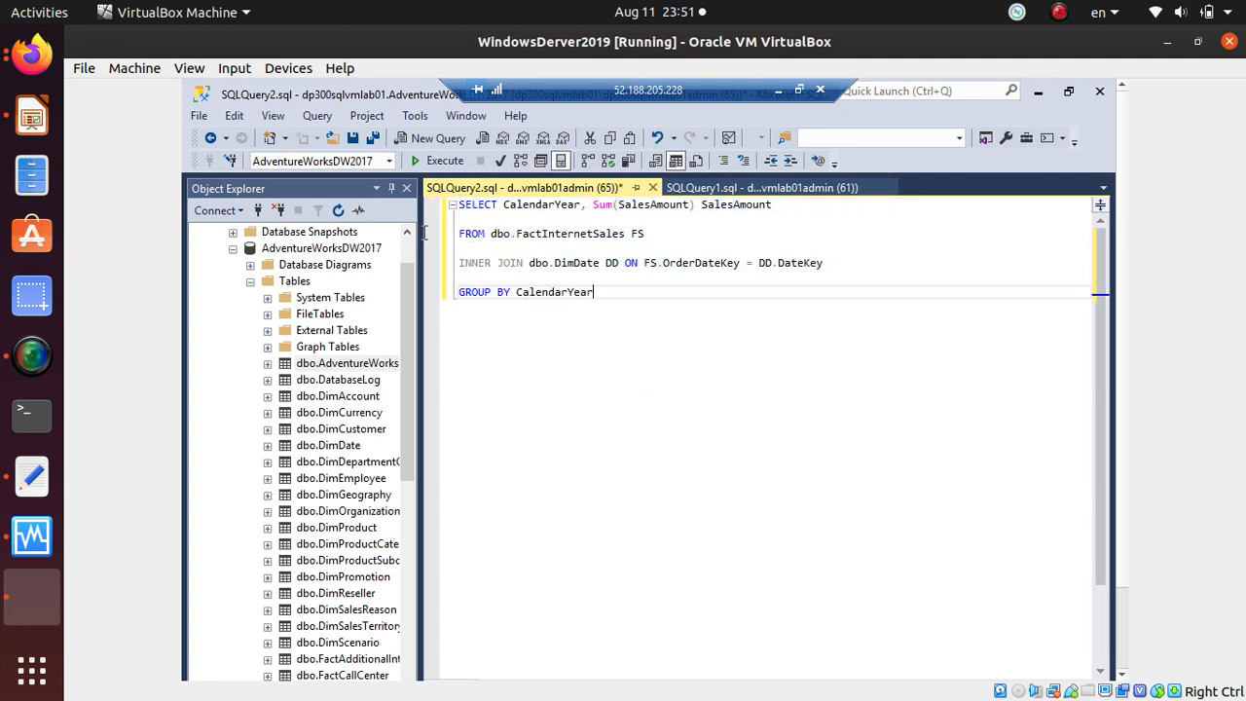
left_click(435, 161)
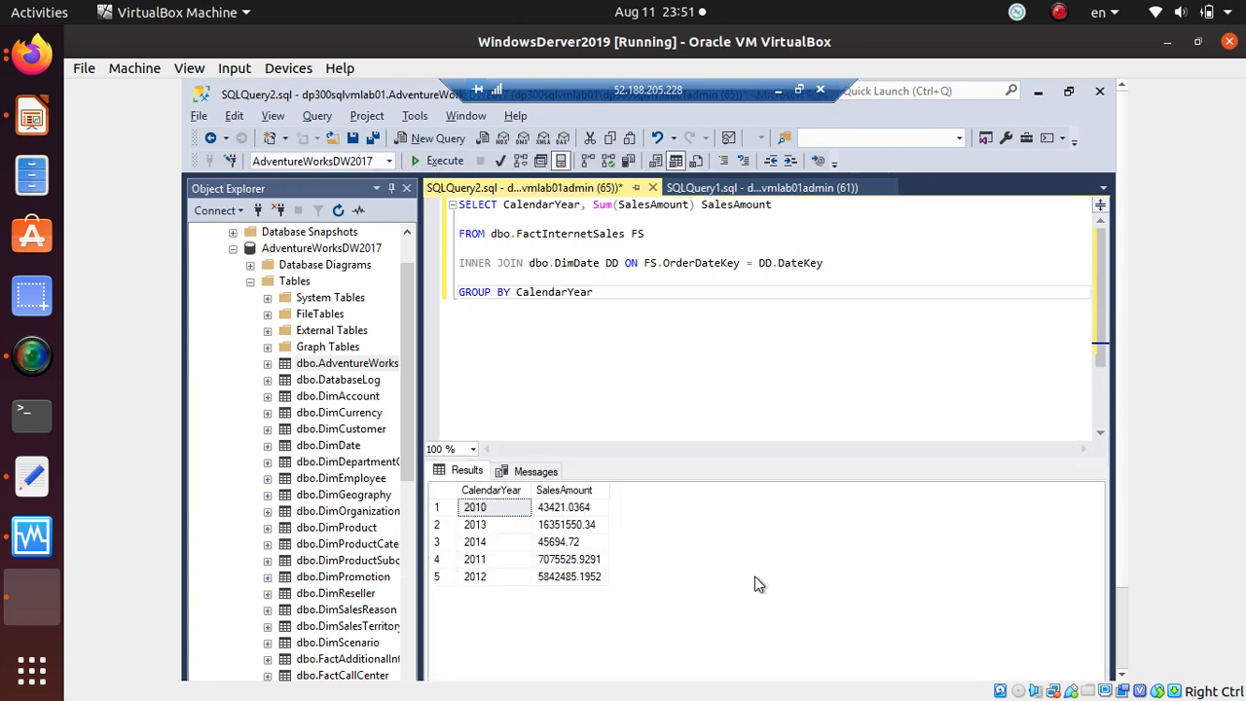
Switch to the lab instructions, read step 13 and Task 3: Clean Up on deleting the VM, and return to Management Studio
key("alt+Tab")
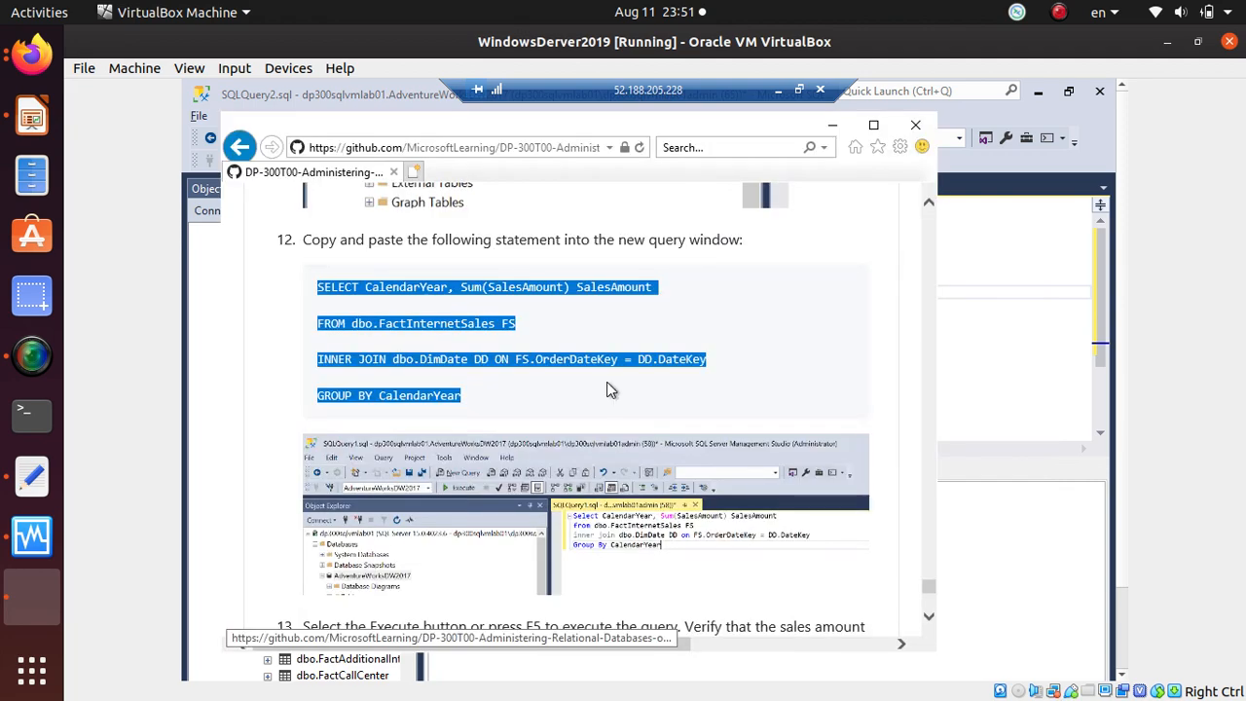
scroll(607, 384, "down", 8)
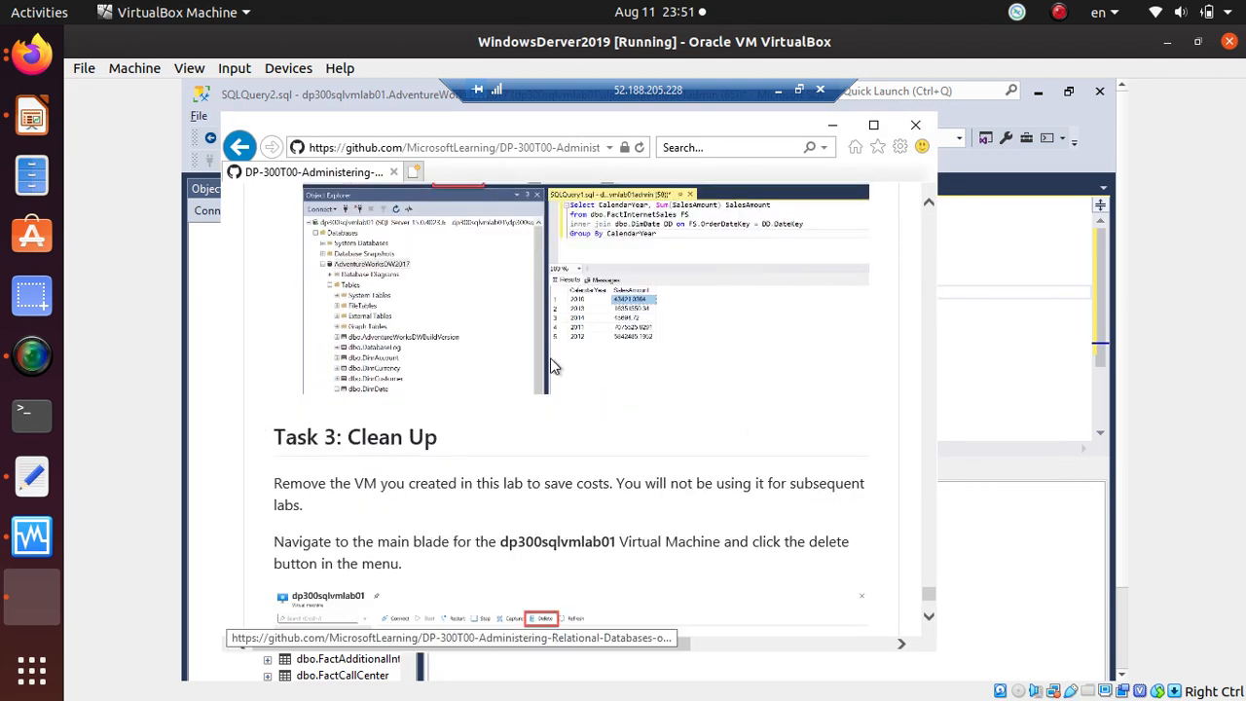
scroll(551, 360, "down", 2)
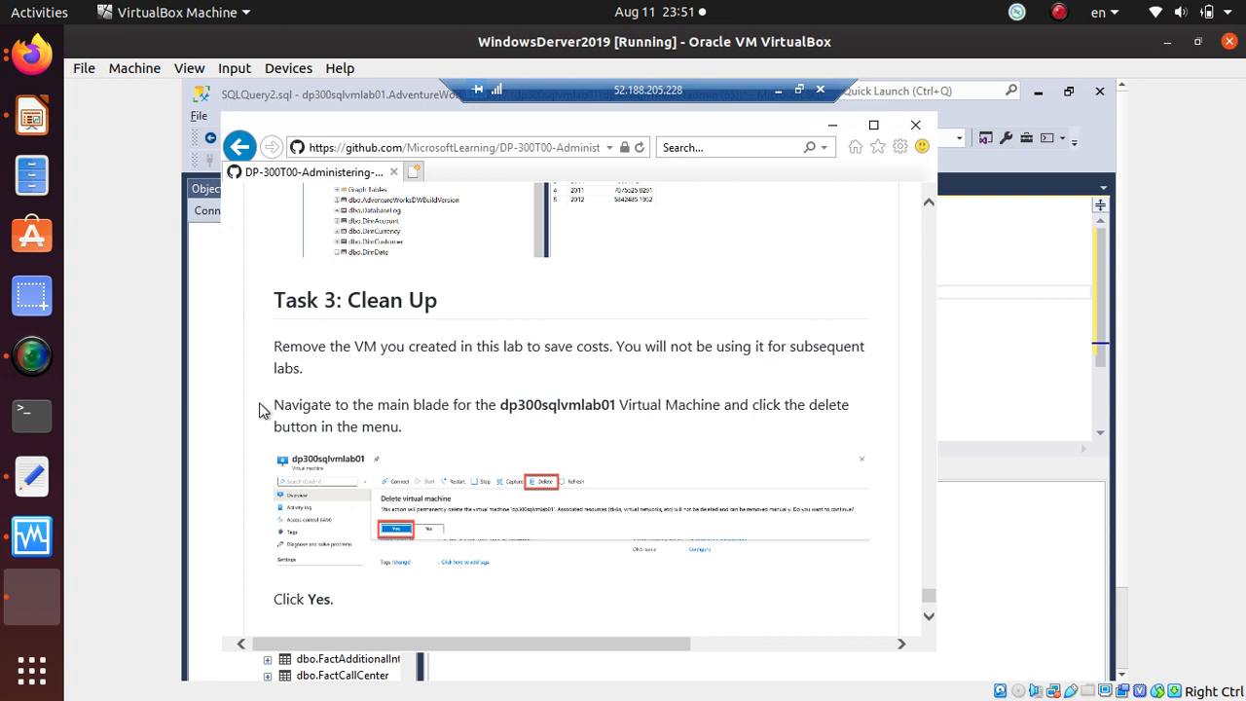
scroll(263, 410, "down", 1)
scroll(264, 410, "down", 1)
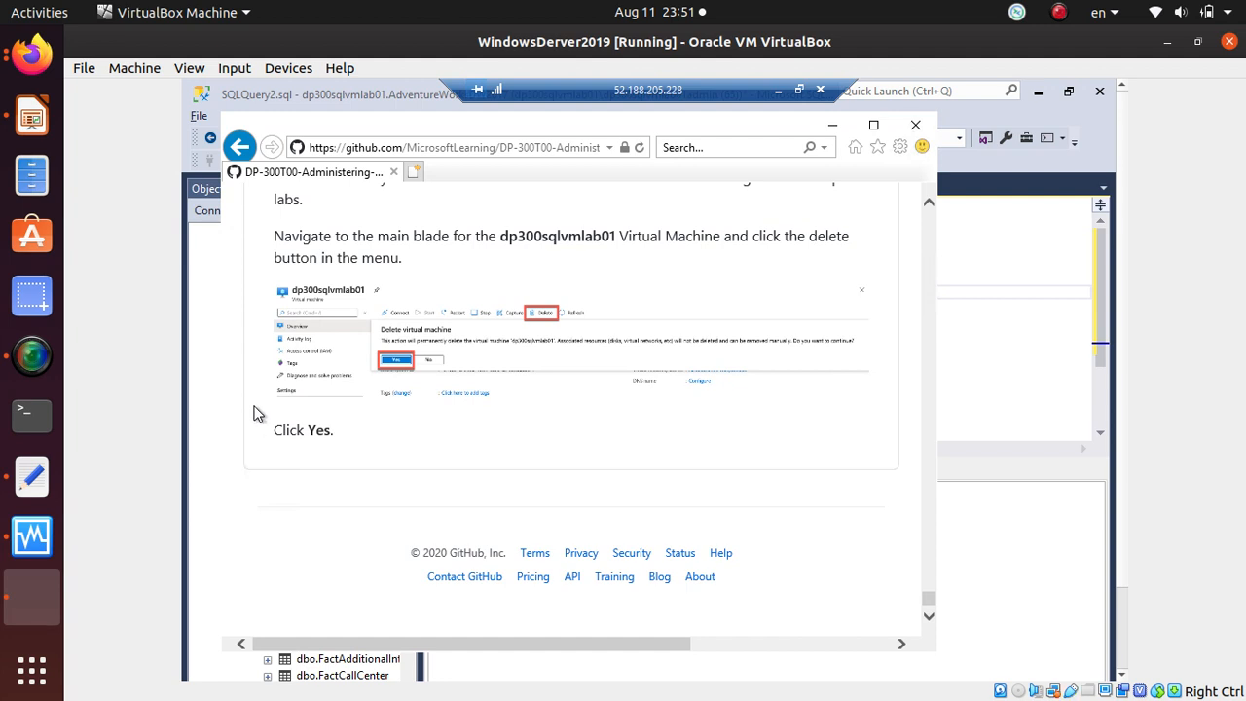
key("alt+Tab")
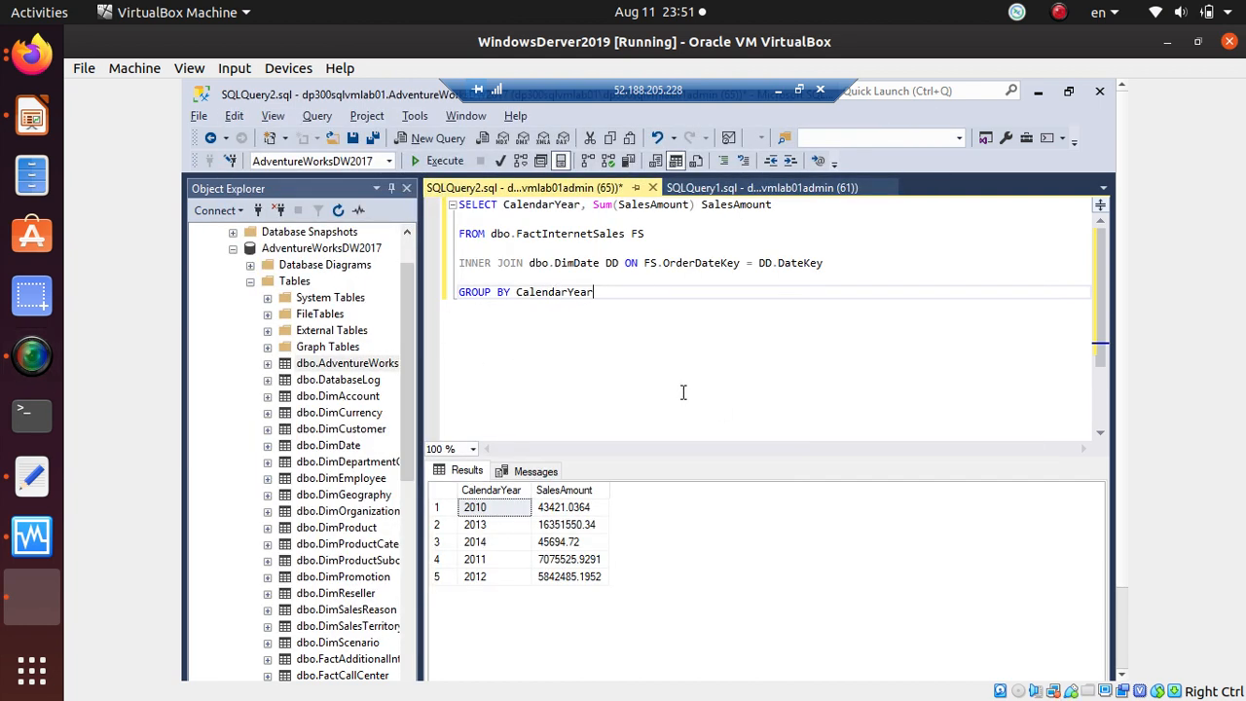
Switch to Firefox on the host and review Lab 1 from its title and overview through the portal, resource group and Azure SQL search steps
left_click(32, 55)
scroll(431, 237, "up", 8)
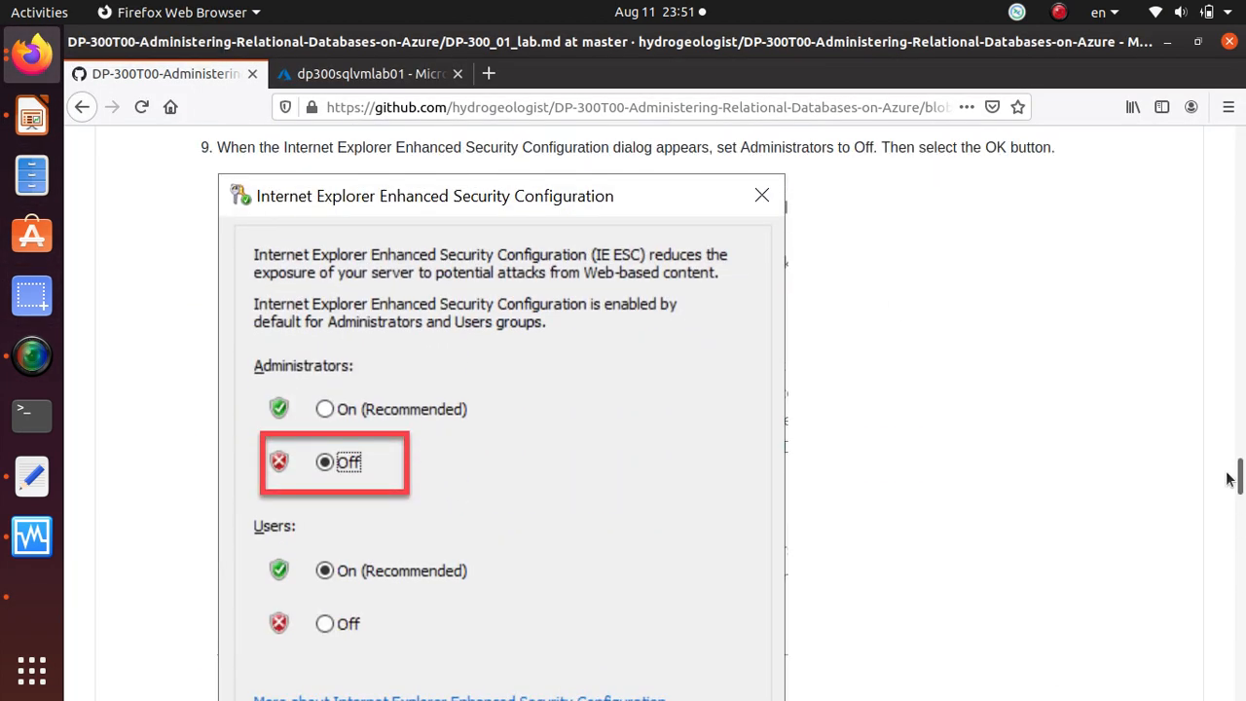
left_click_drag(1240, 470, 1212, 92)
scroll(454, 487, "down", 10)
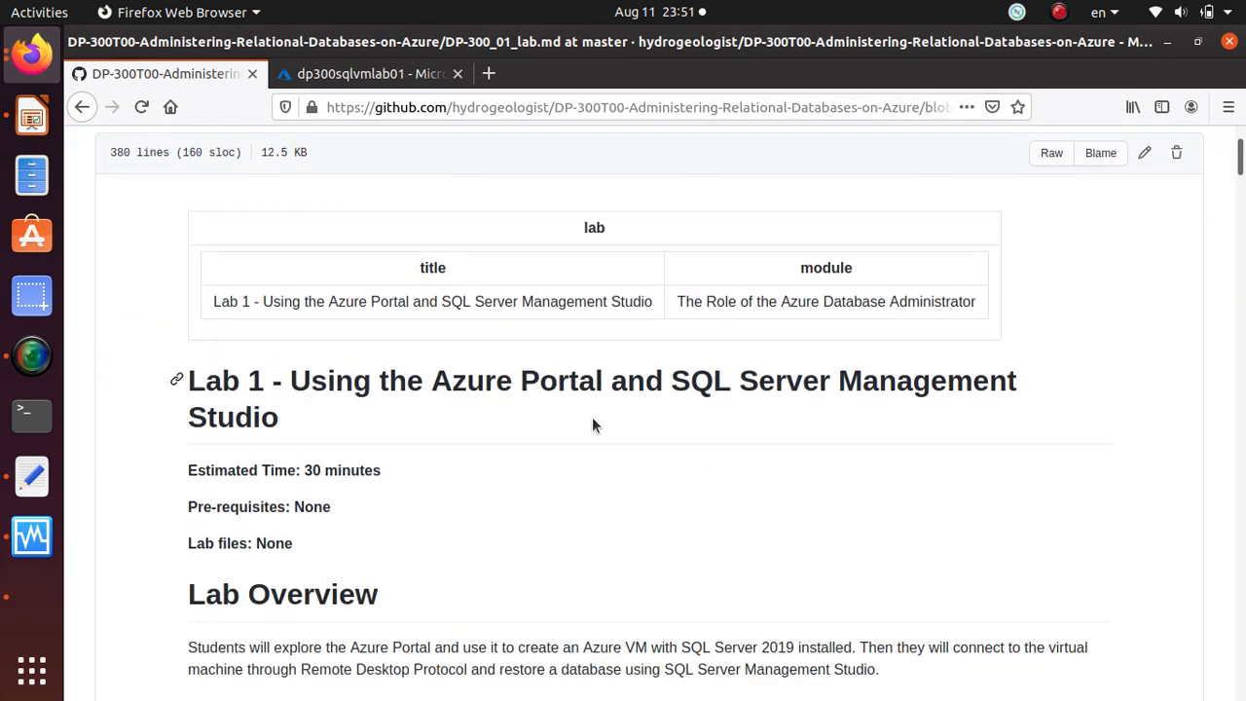
left_click_drag(668, 381, 283, 421)
scroll(385, 513, "down", 10)
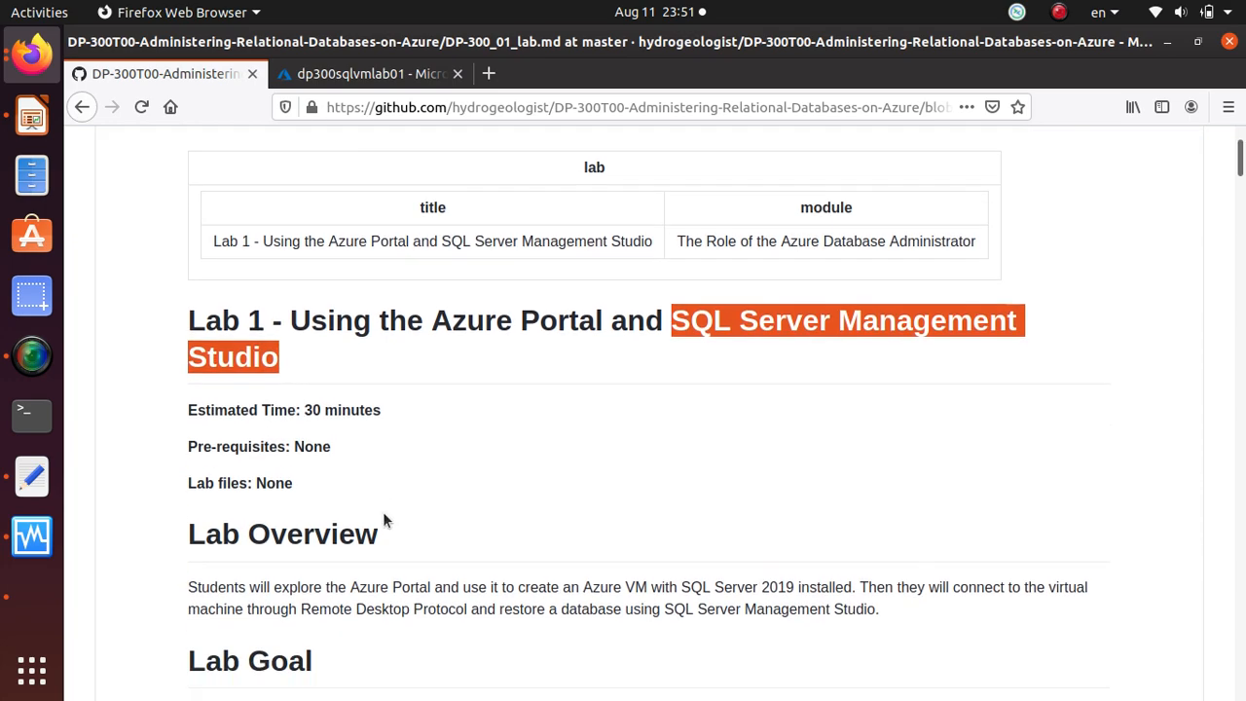
scroll(386, 516, "down", 15)
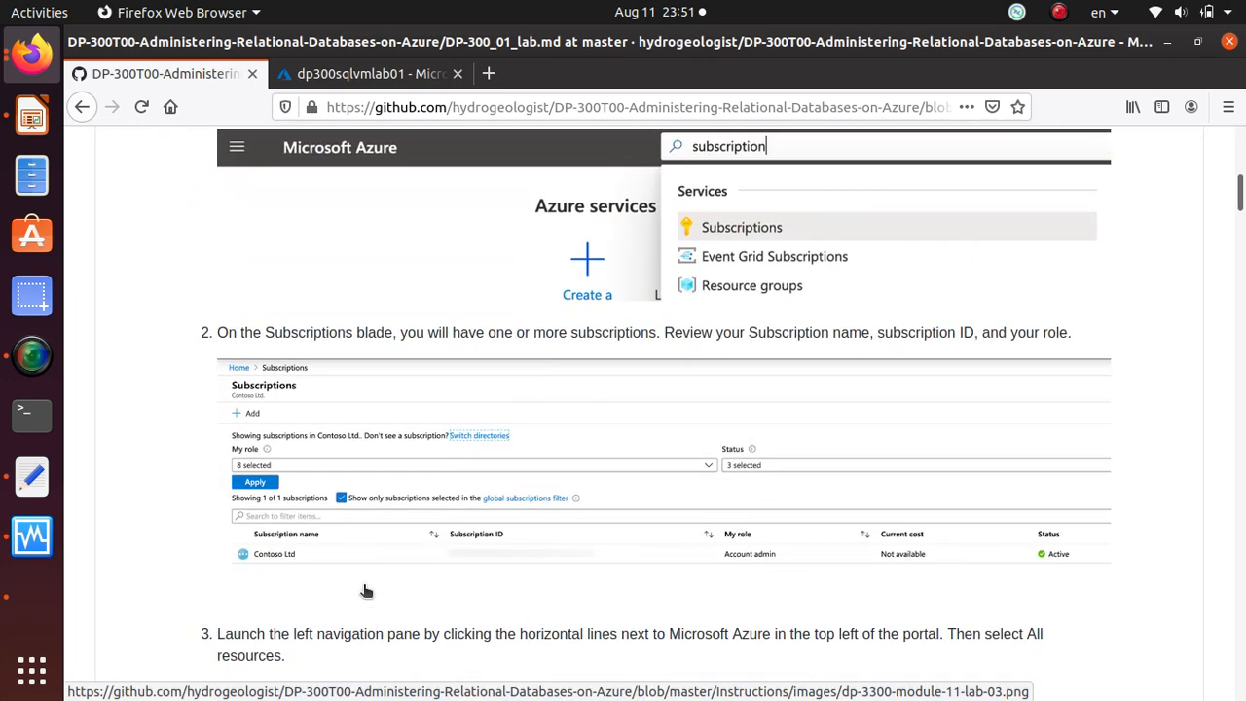
scroll(366, 591, "down", 10)
scroll(370, 590, "down", 20)
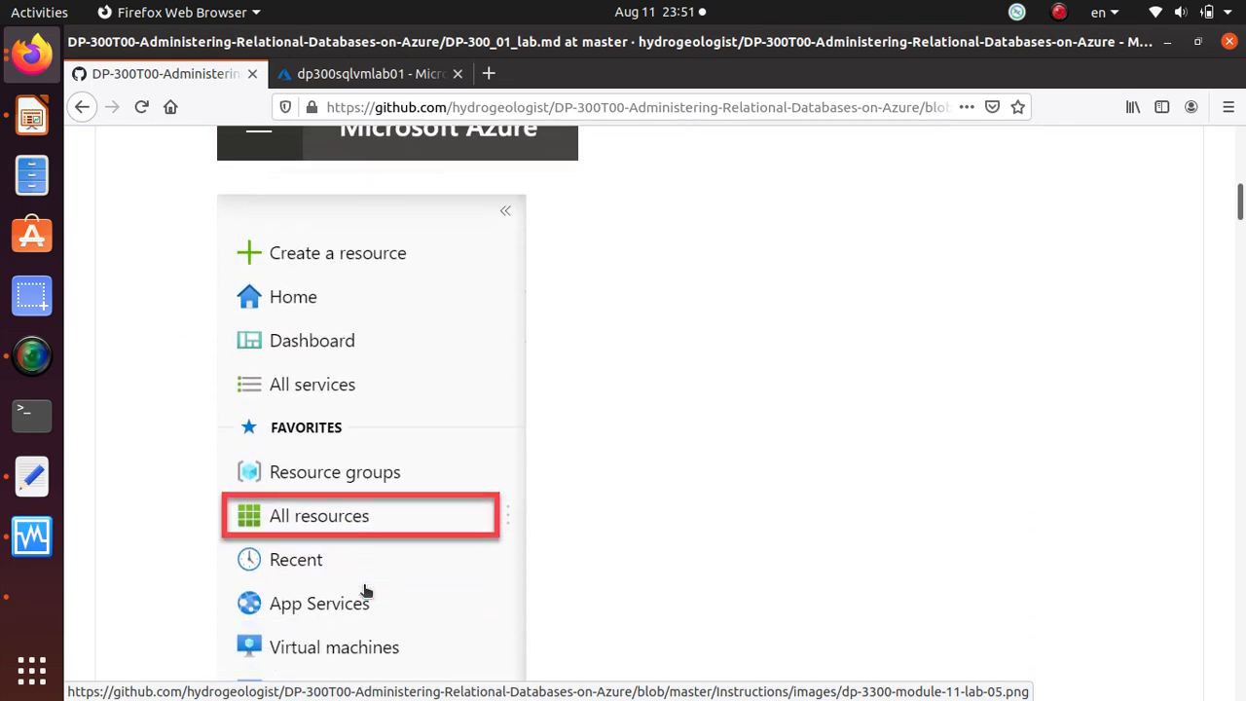
scroll(376, 584, "down", 15)
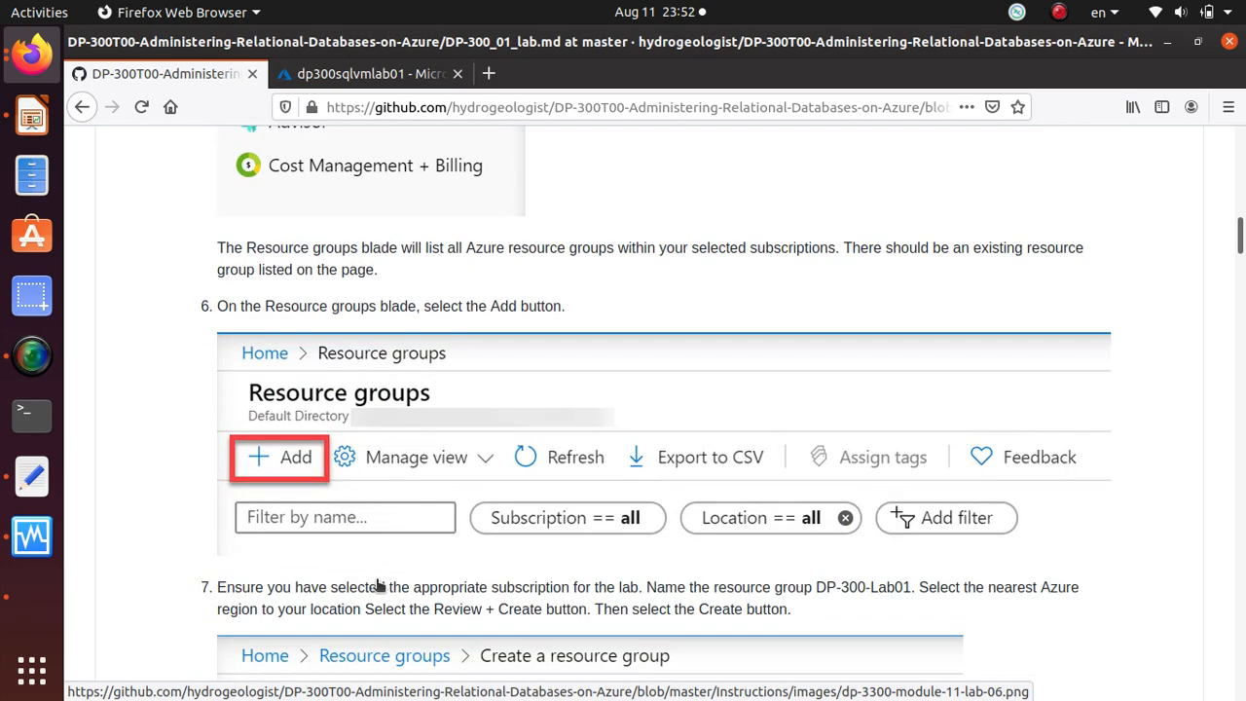
scroll(377, 579, "down", 6)
scroll(380, 582, "down", 15)
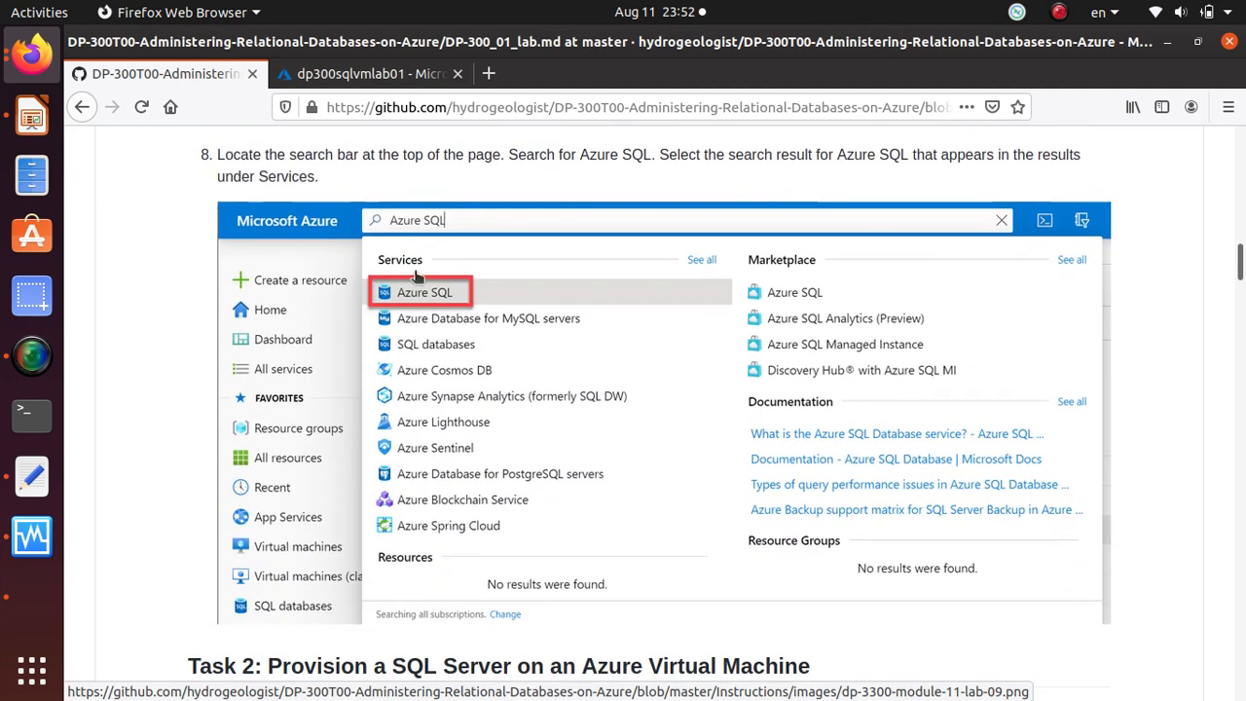
Review Task 2 on choosing the SQL deployment option and the basic virtual machine settings, including the RDP (3389) inbound port
scroll(222, 318, "down", 10)
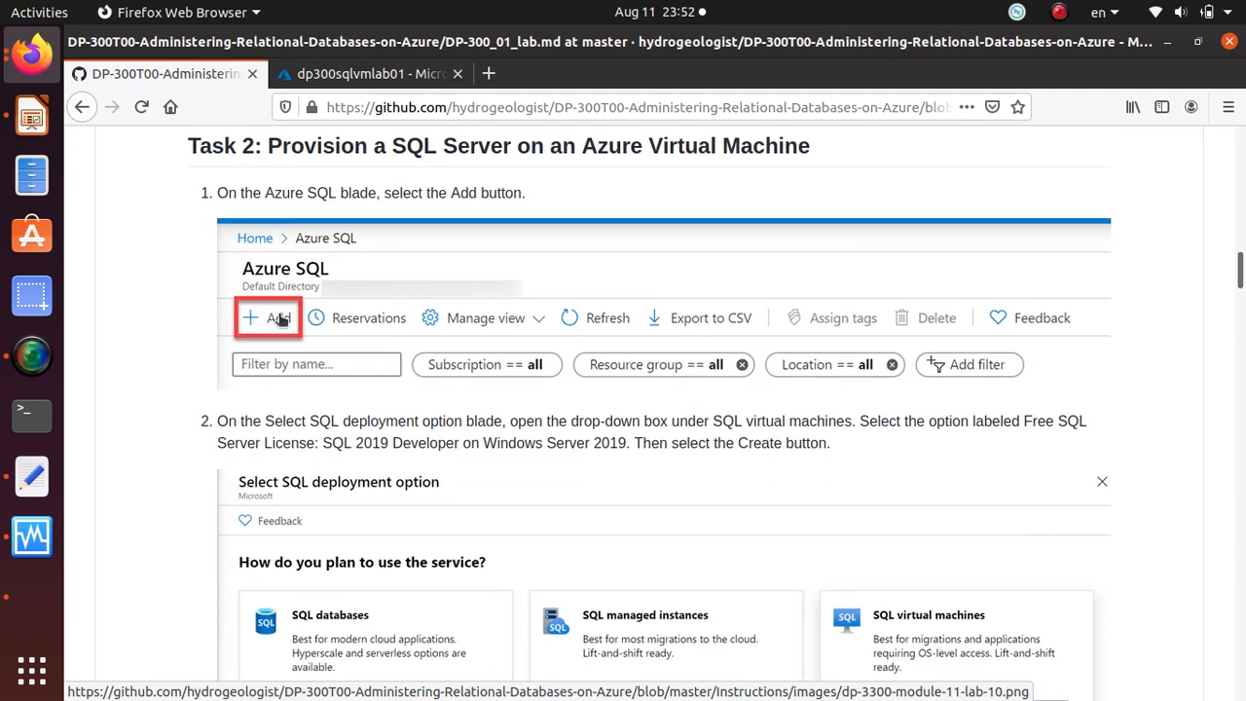
scroll(280, 320, "down", 3)
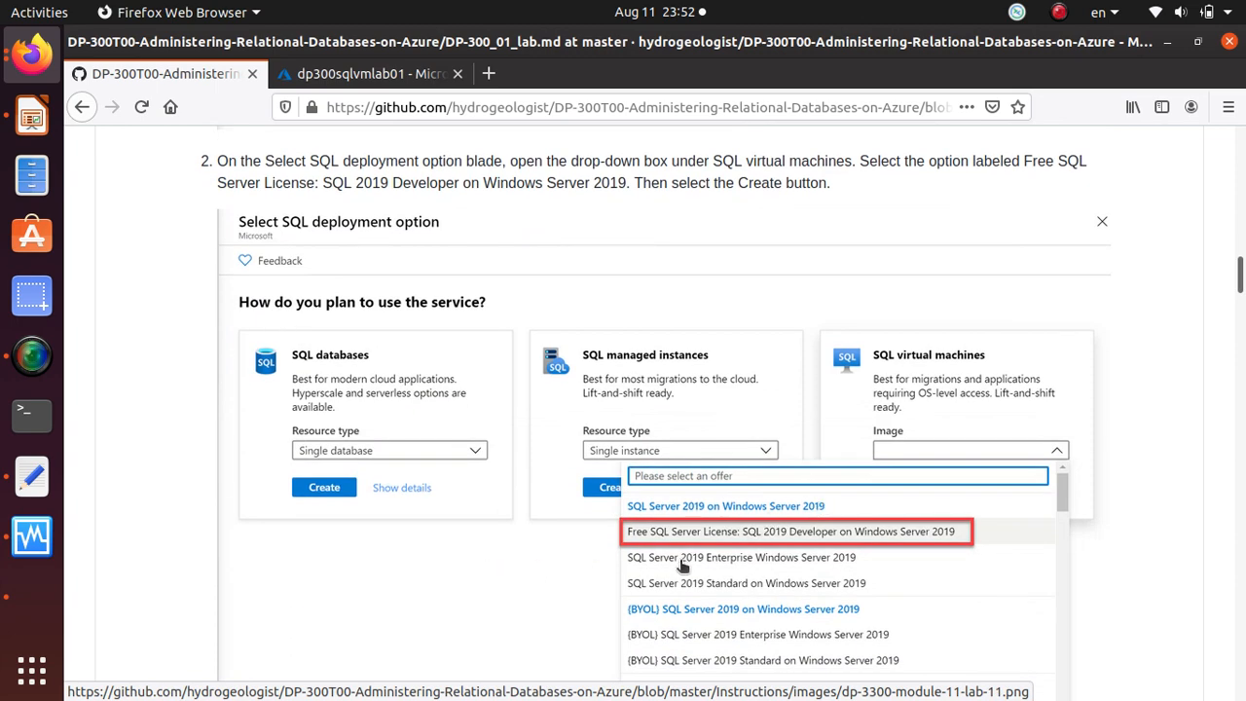
scroll(682, 565, "down", 5)
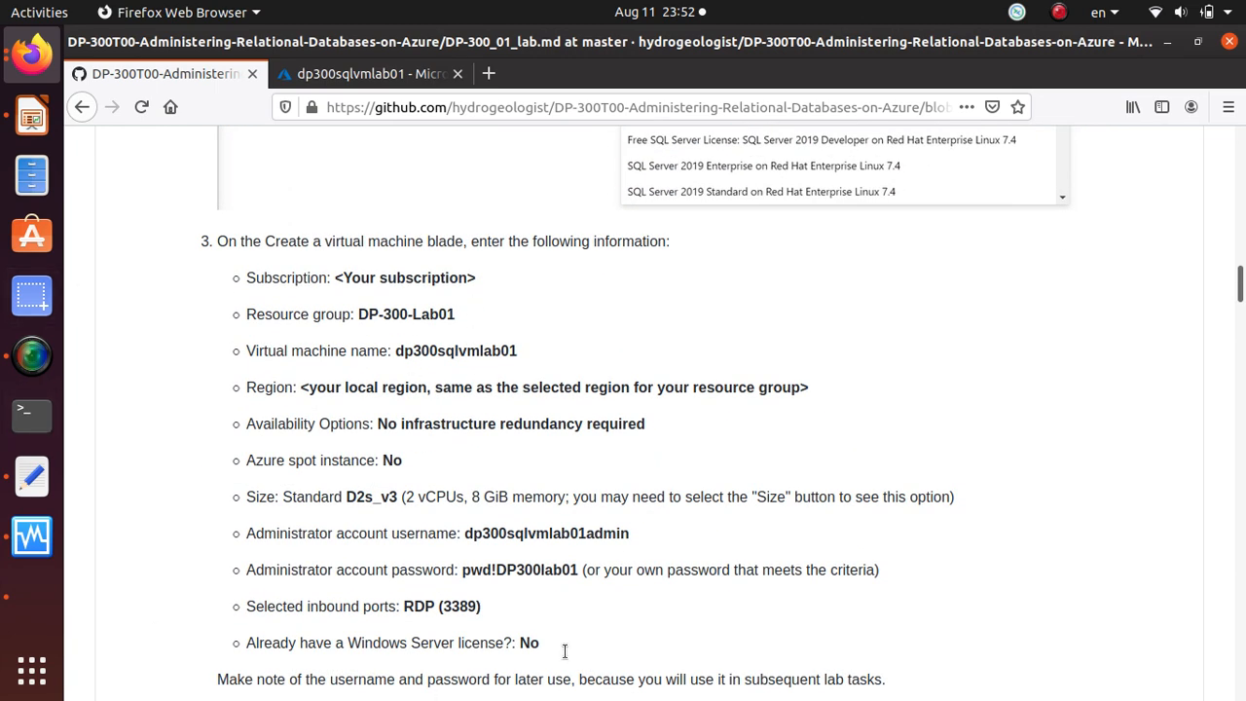
scroll(381, 563, "down", 3)
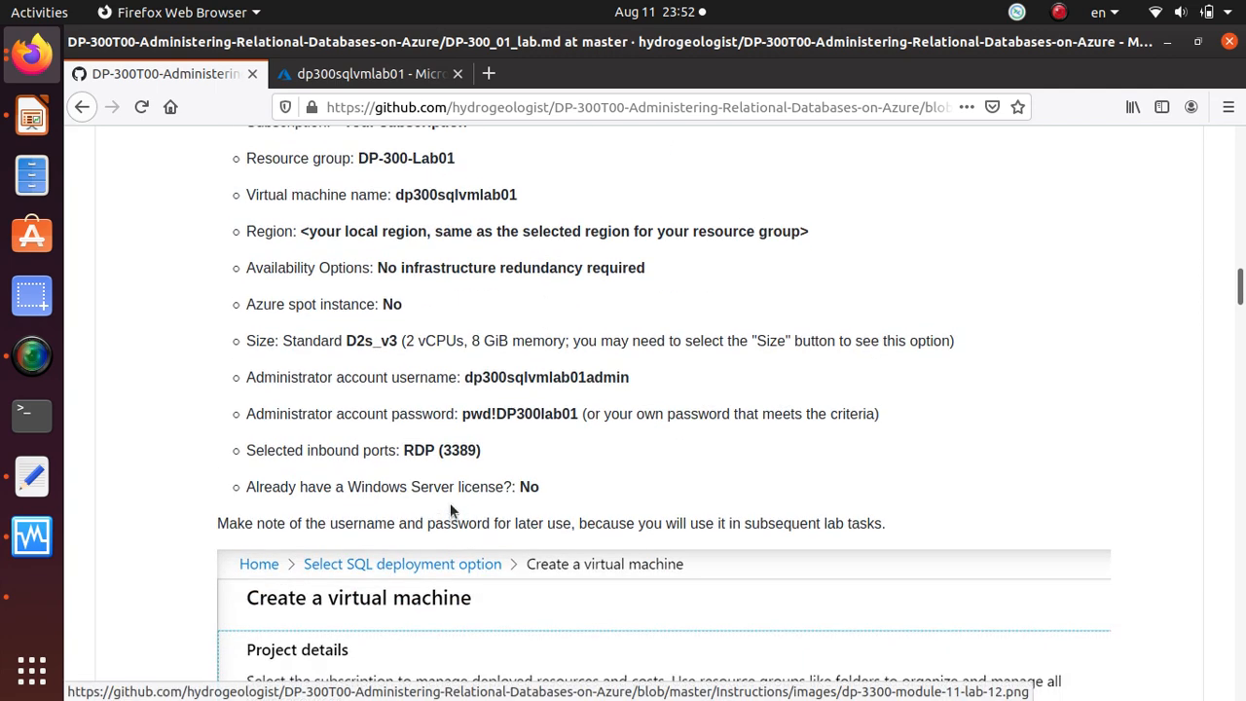
triple_click(467, 450)
scroll(454, 467, "down", 2)
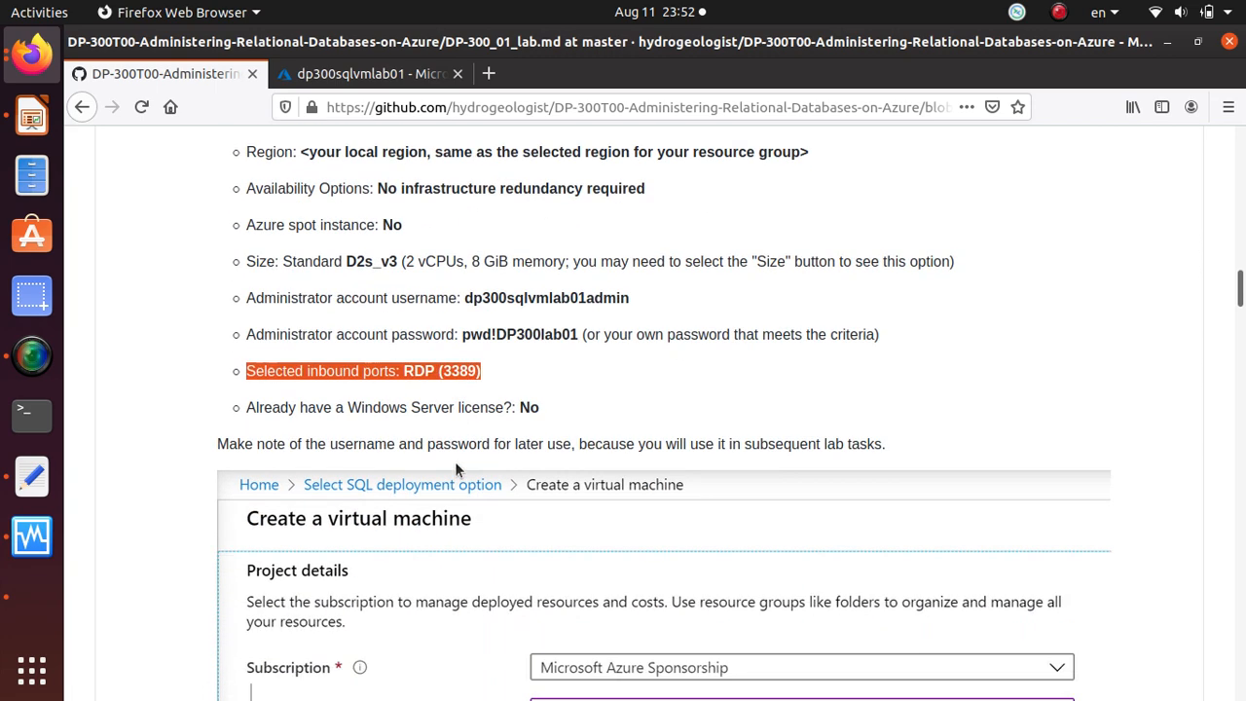
scroll(456, 465, "down", 8)
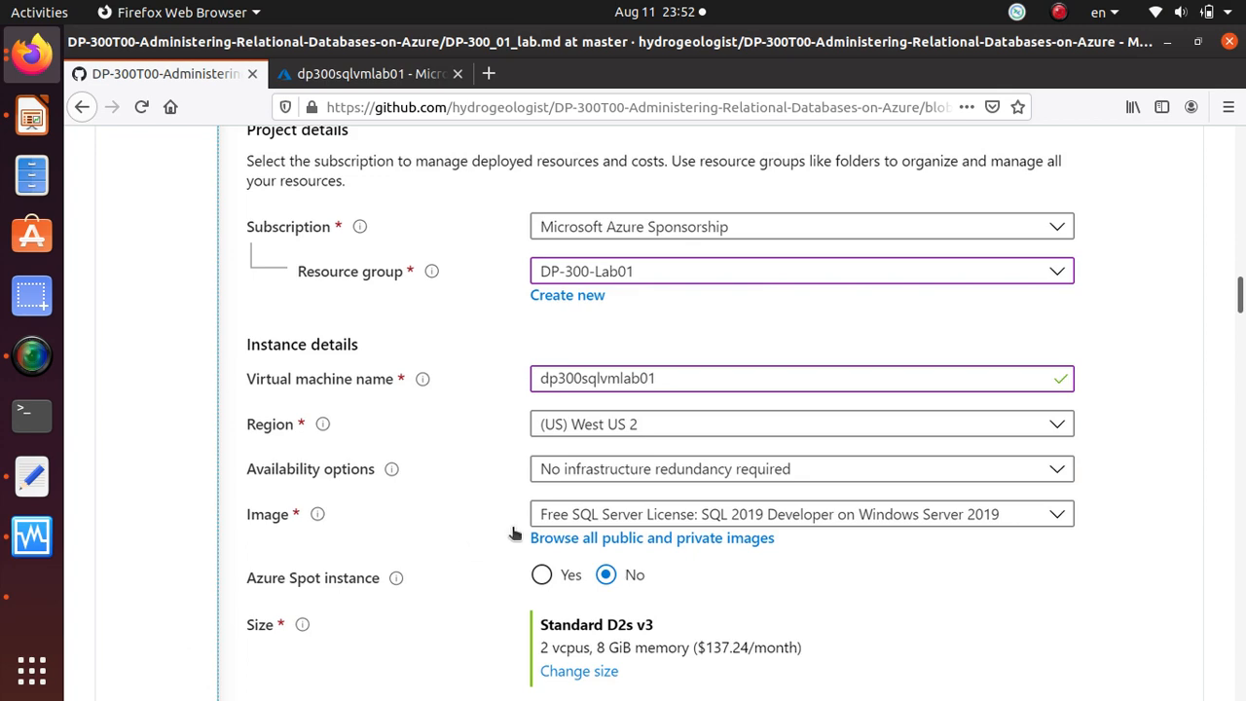
Review Task 2 steps 4 to 9, covering the virtual machine's disks, networking, management, advanced and SQL Server settings and its creation
scroll(545, 502, "down", 6)
scroll(551, 492, "down", 5)
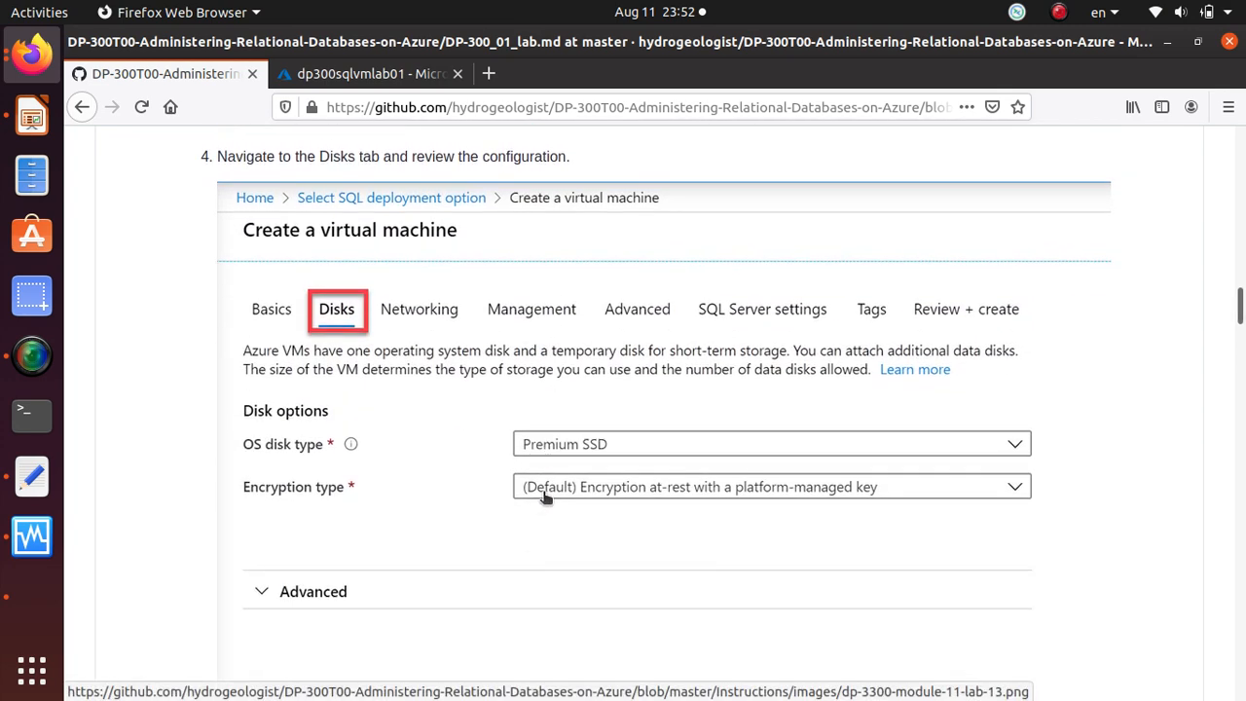
scroll(543, 495, "down", 5)
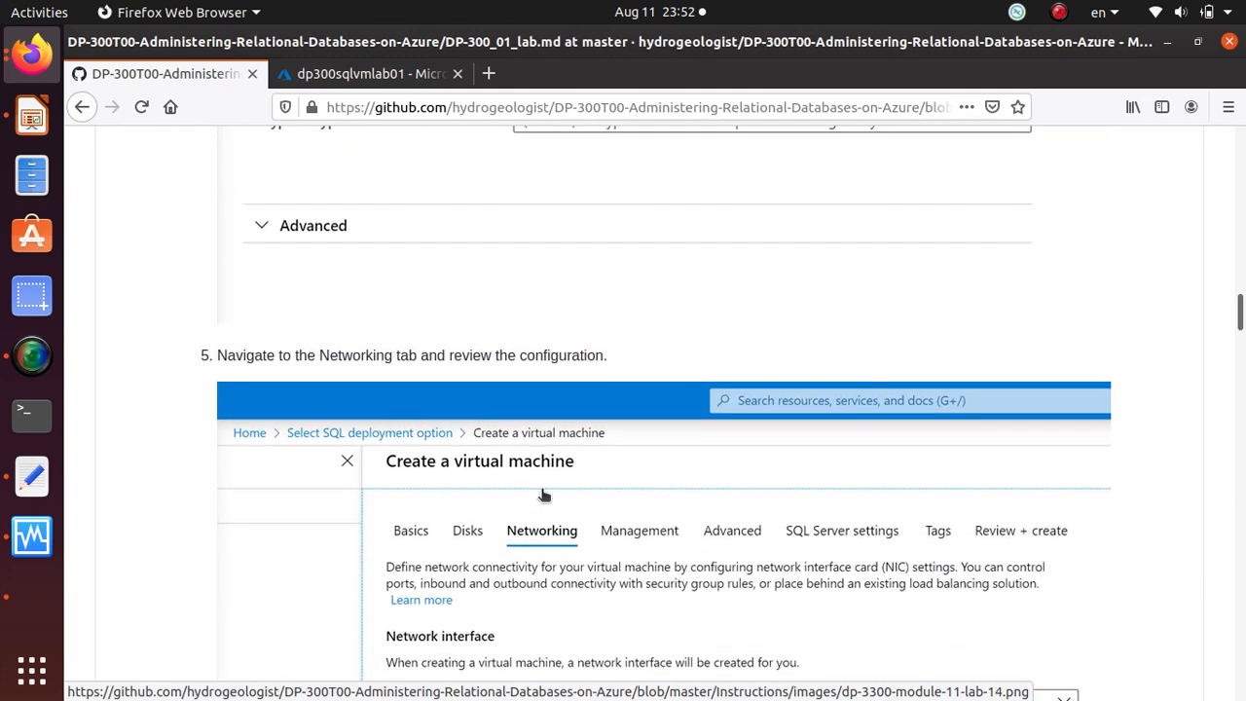
scroll(543, 495, "down", 5)
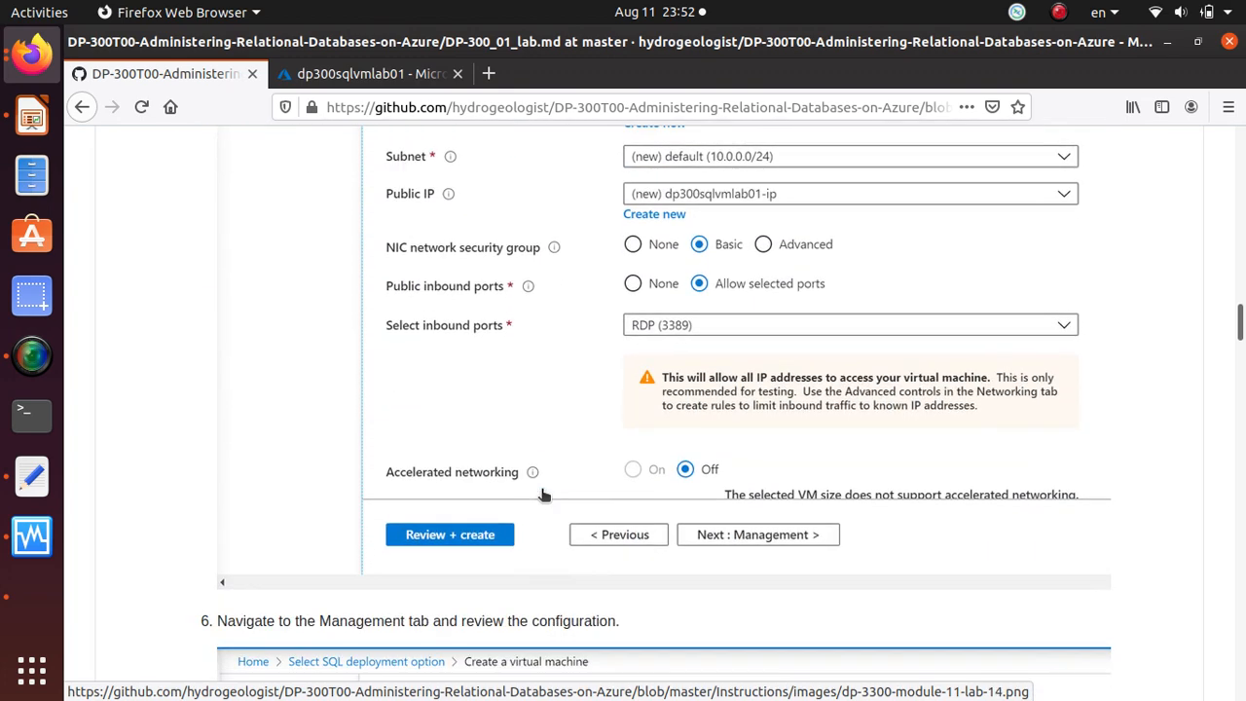
scroll(543, 495, "down", 10)
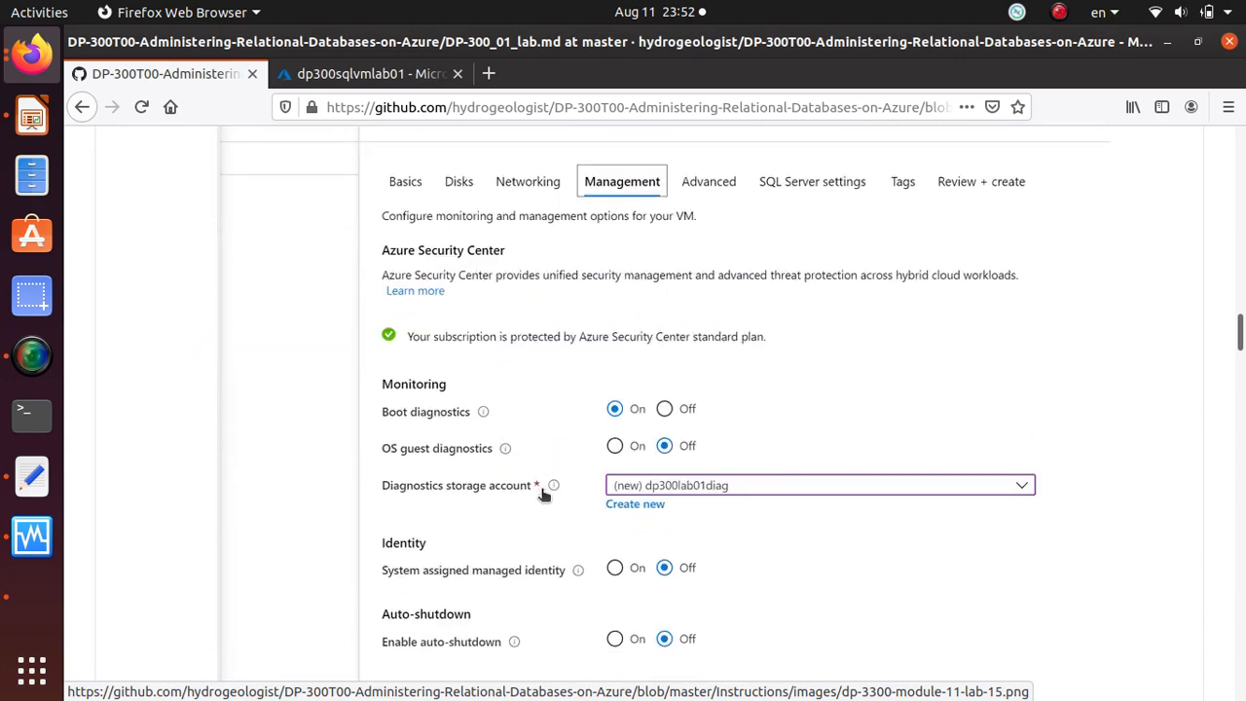
scroll(544, 494, "down", 9)
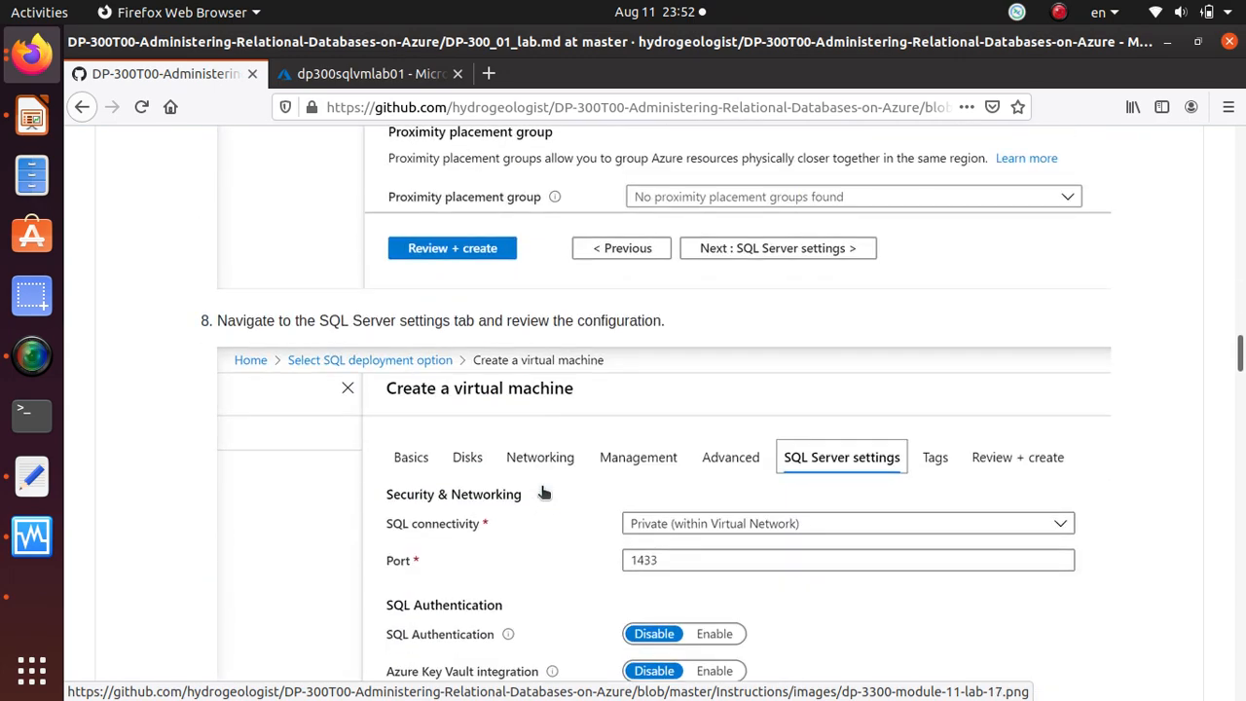
scroll(543, 495, "down", 5)
scroll(543, 492, "down", 6)
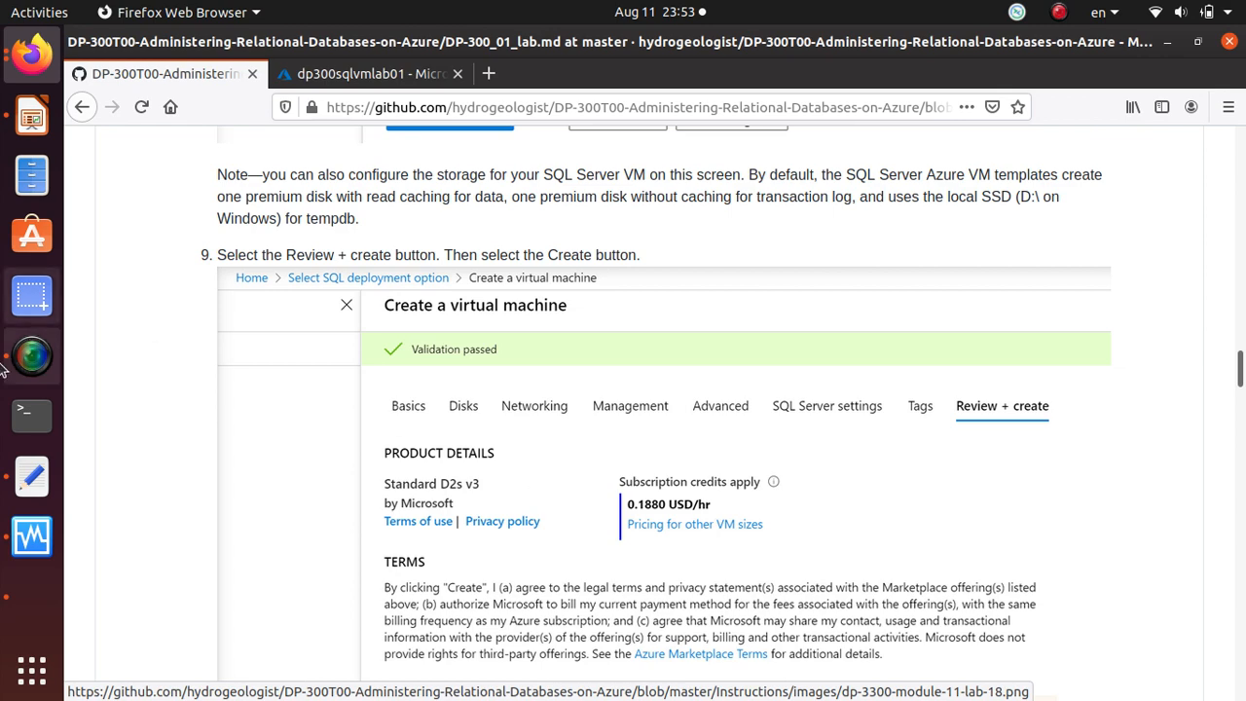
Switch to the Azure portal, open the virtual machine's DP-300-Lab01 resource group and start deleting it, checking the resources it contains
left_click(357, 78)
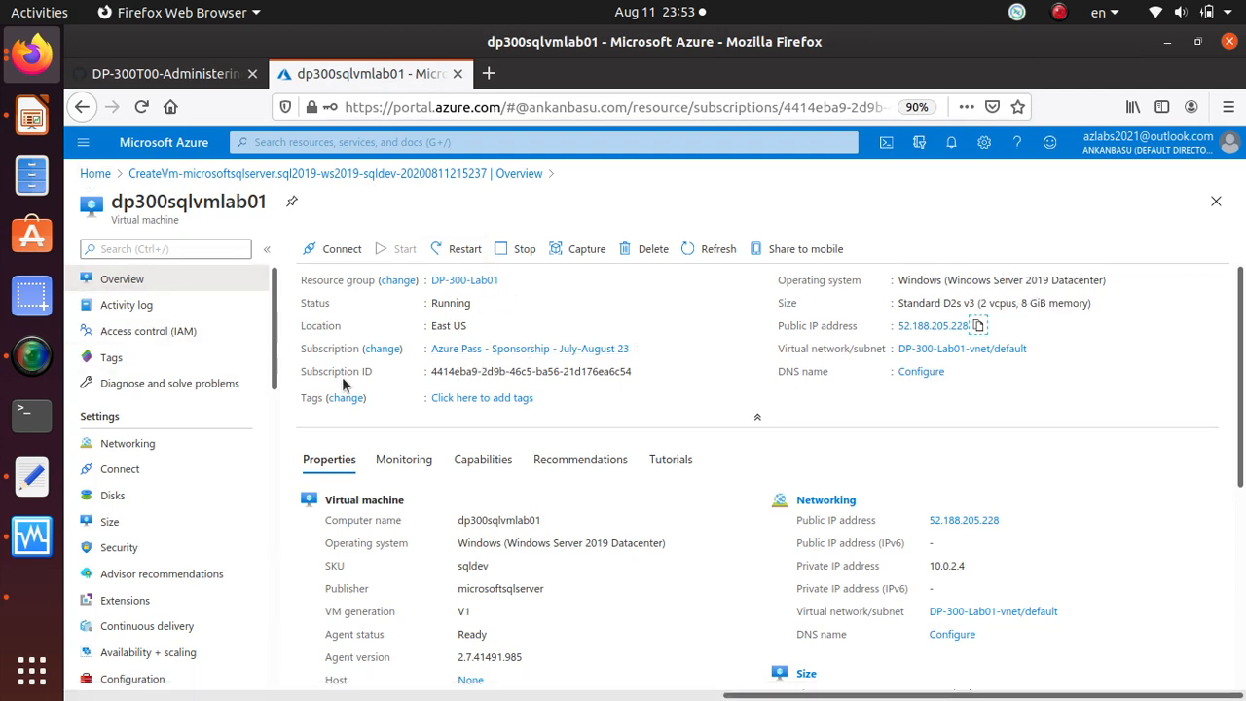
left_click(465, 280)
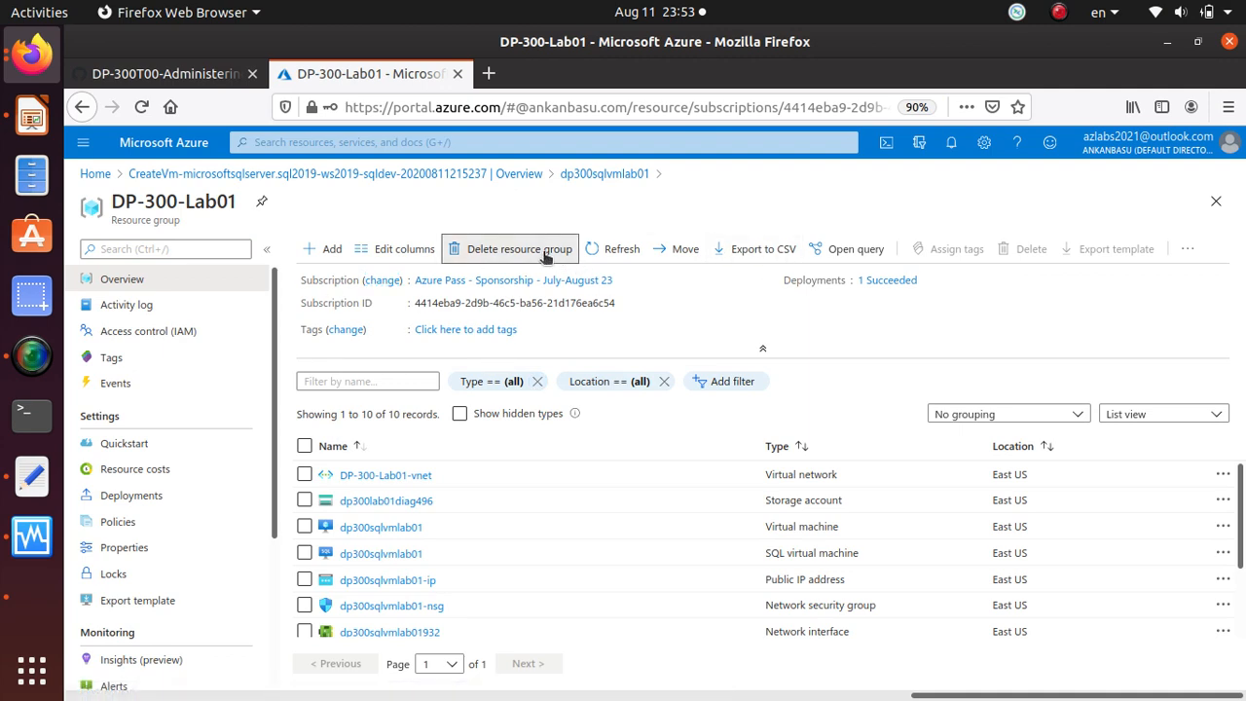
left_click(545, 251)
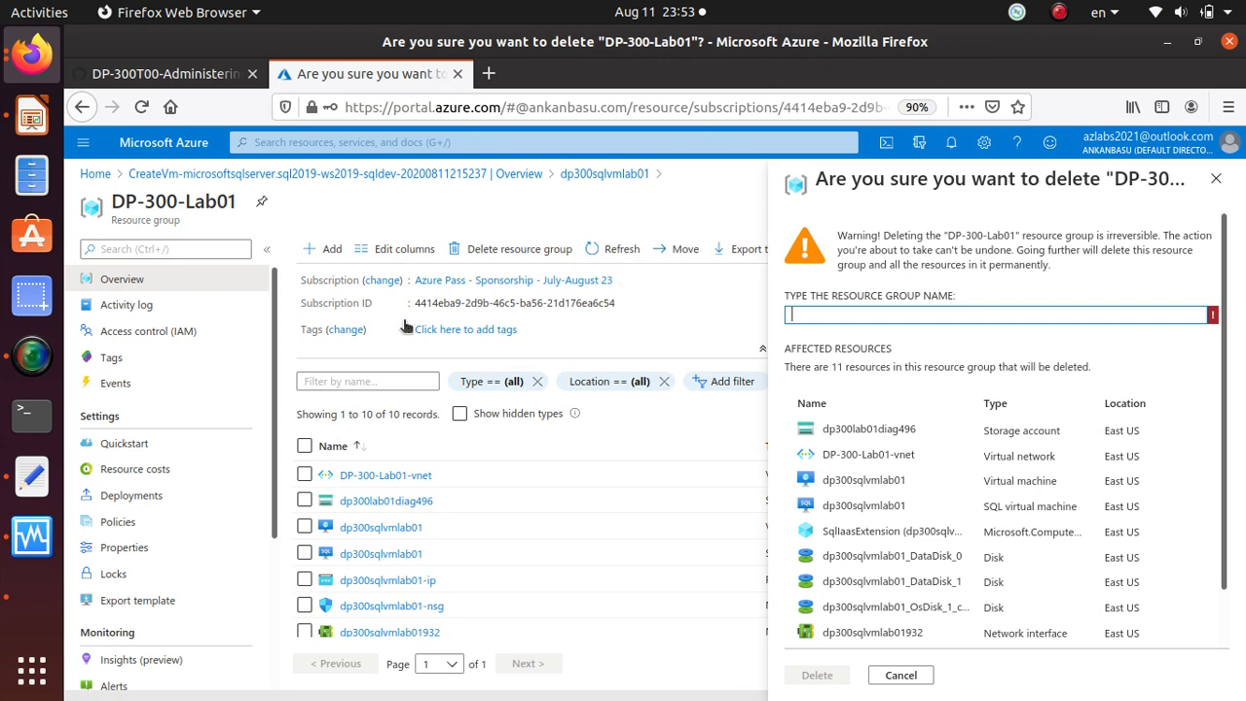
scroll(428, 503, "down", 2)
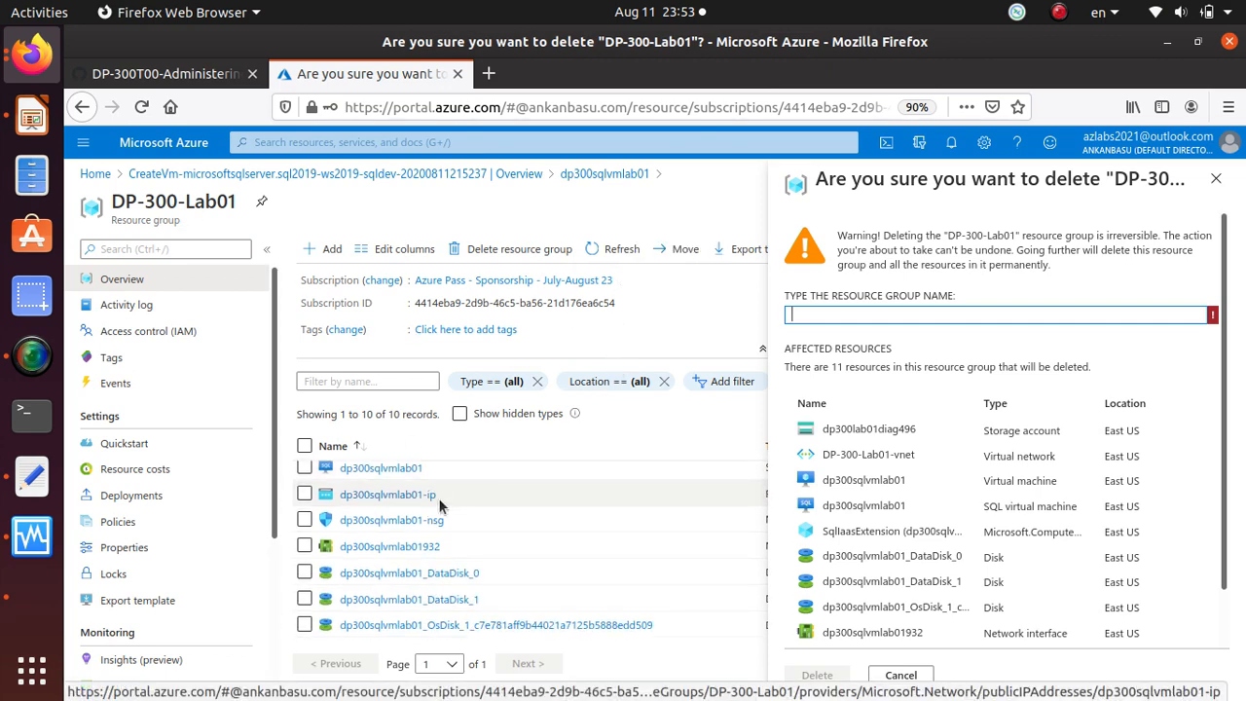
scroll(407, 494, "up", 2)
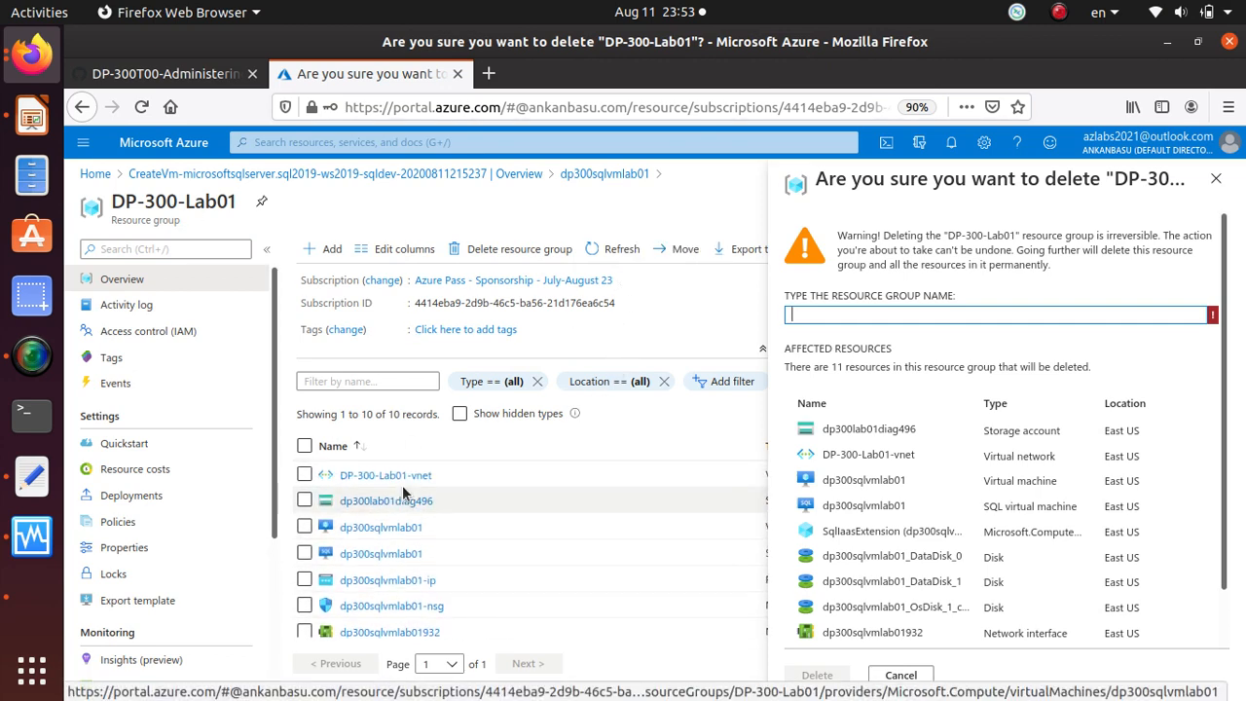
Copy the resource group name DP-300-Lab01 into the deletion confirmation and delete the group
left_click_drag(237, 201, 111, 201)
right_click(234, 203)
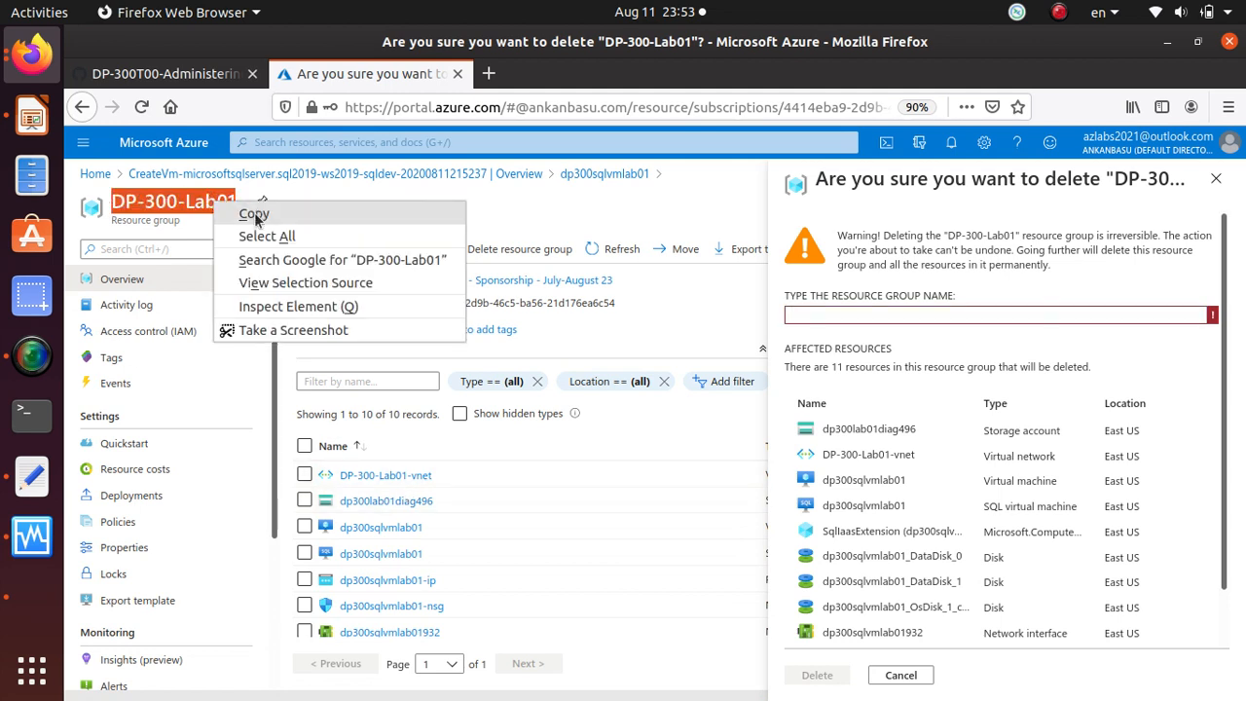
left_click(255, 213)
left_click(807, 315)
key("ctrl+v")
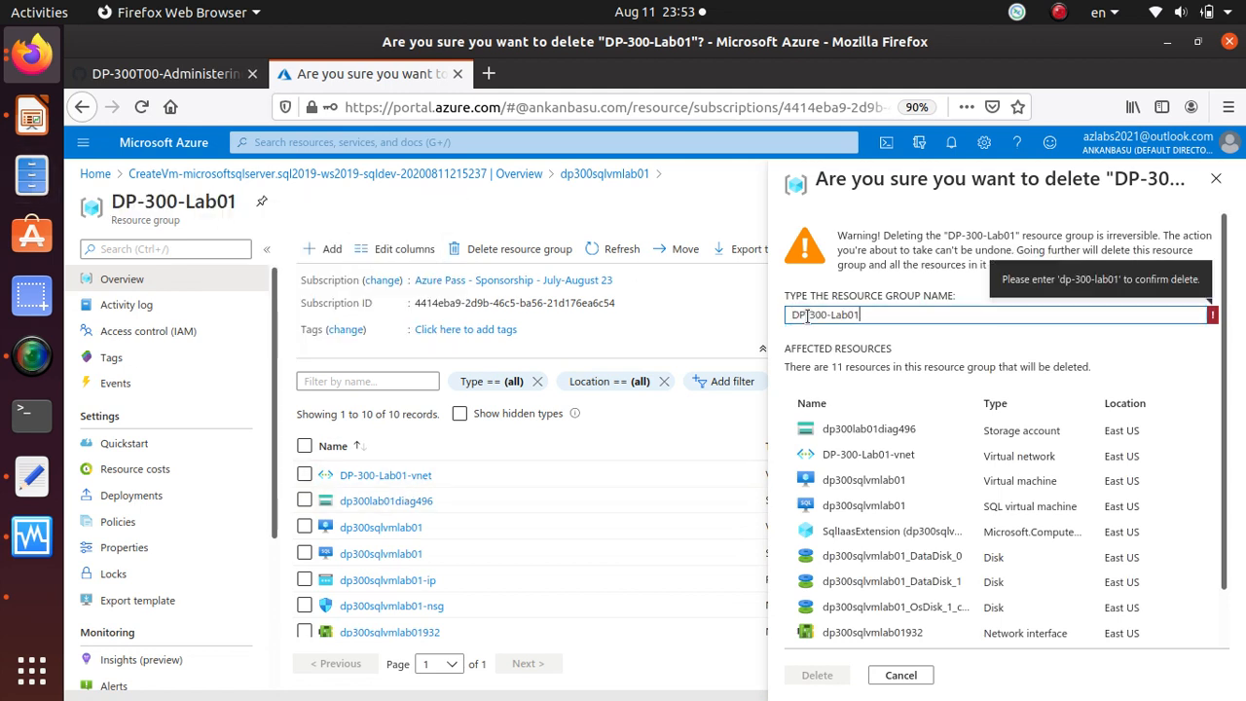
left_click(830, 682)
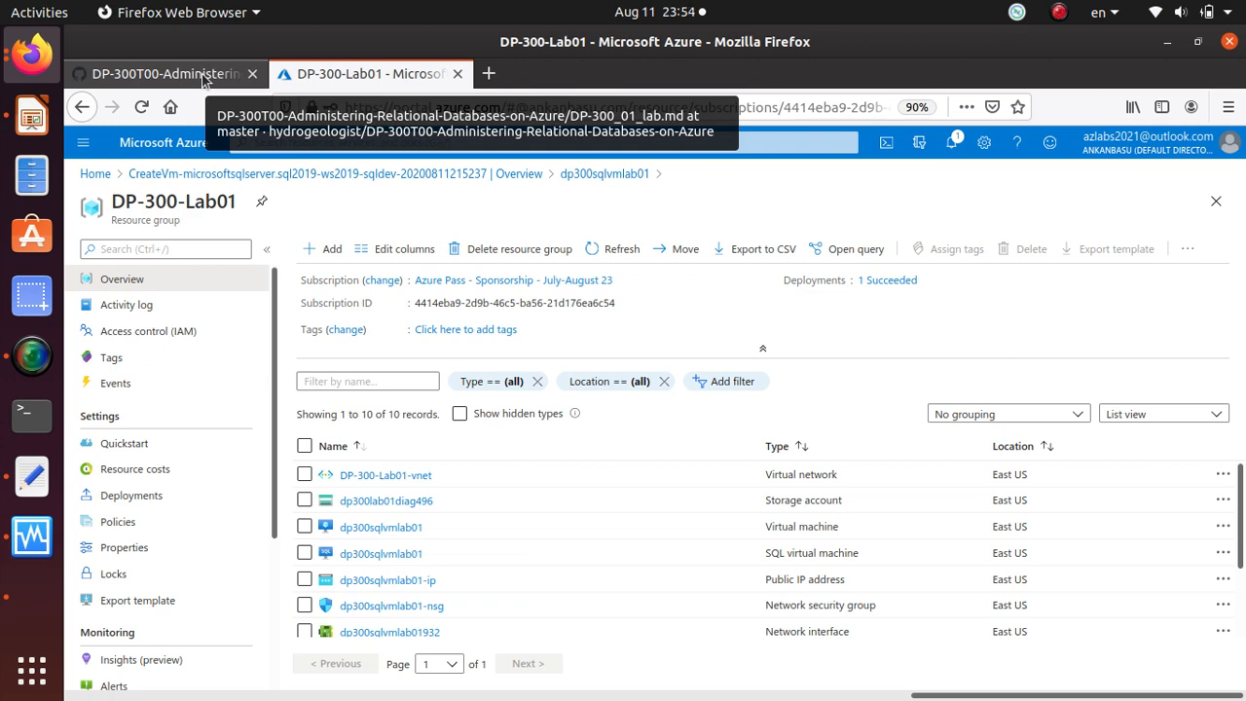
left_click(32, 355)
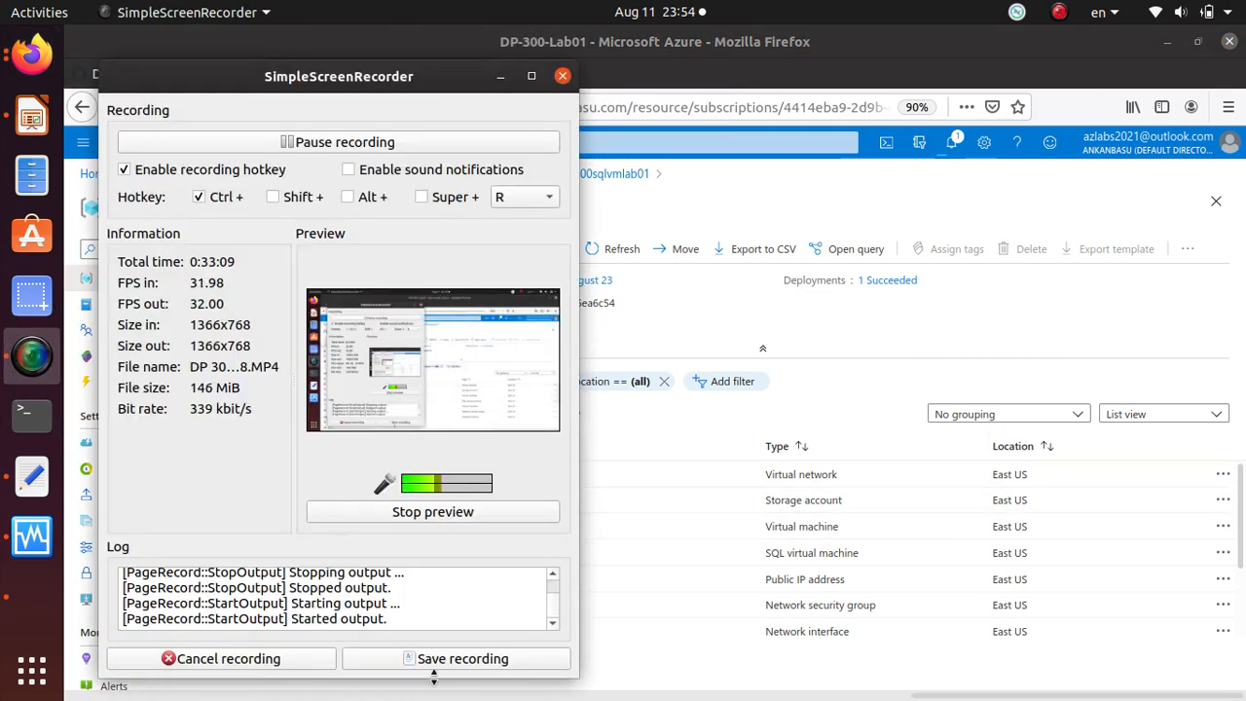